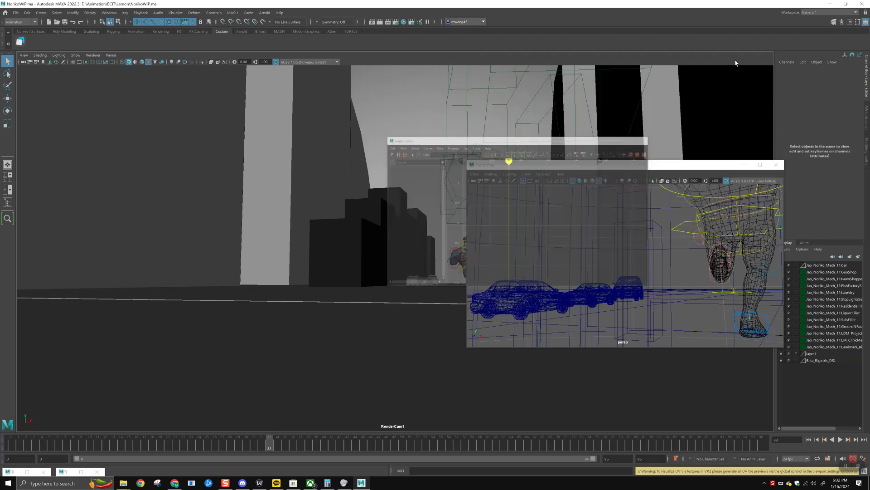
Switch to Discord, stream Screen 1 to the General voice channel, and return to Maya
drag(724, 166, 773, 98)
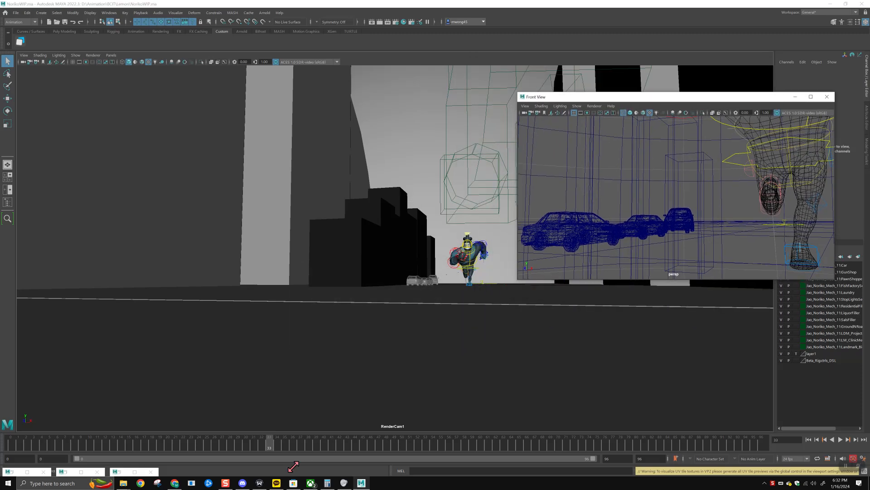
click(242, 482)
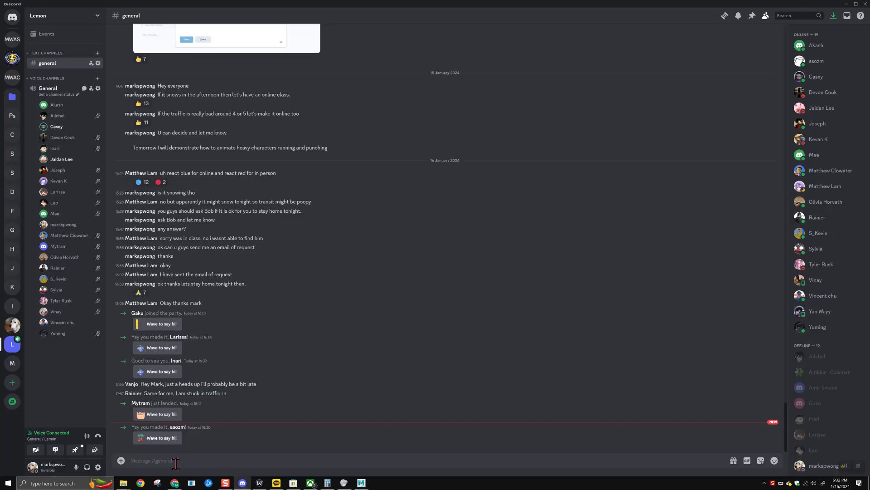
click(56, 450)
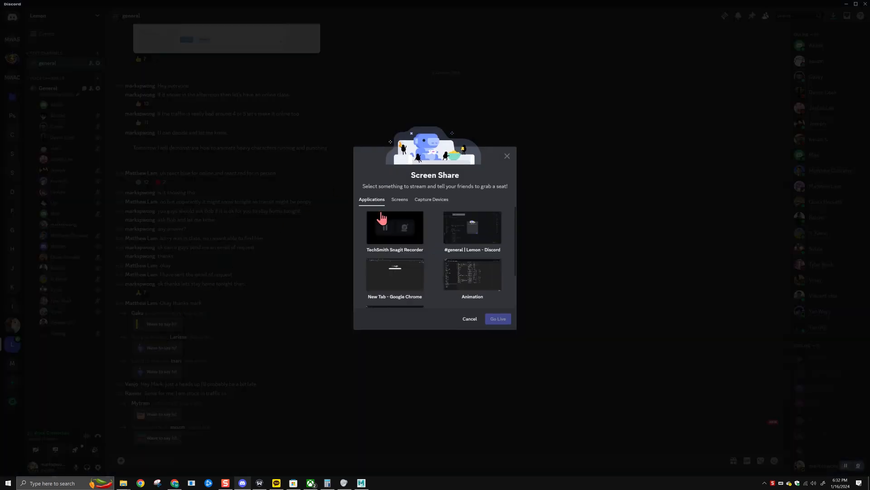
click(400, 202)
click(399, 237)
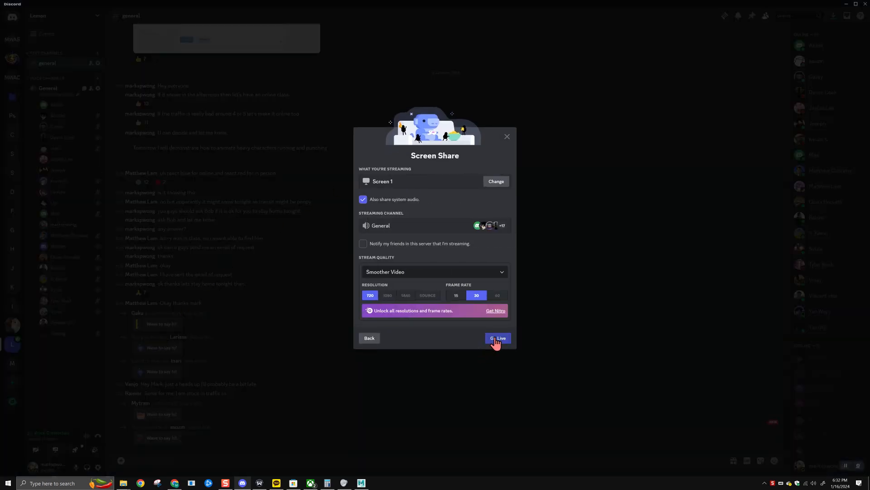
click(497, 336)
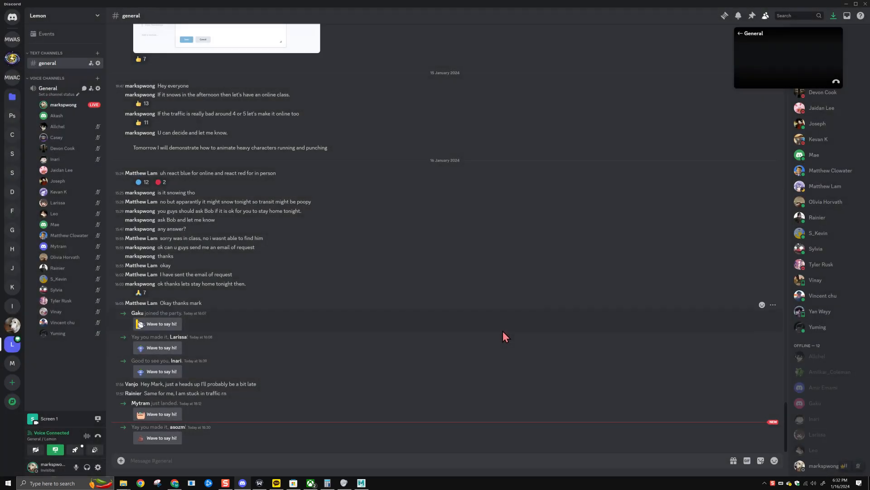
click(846, 3)
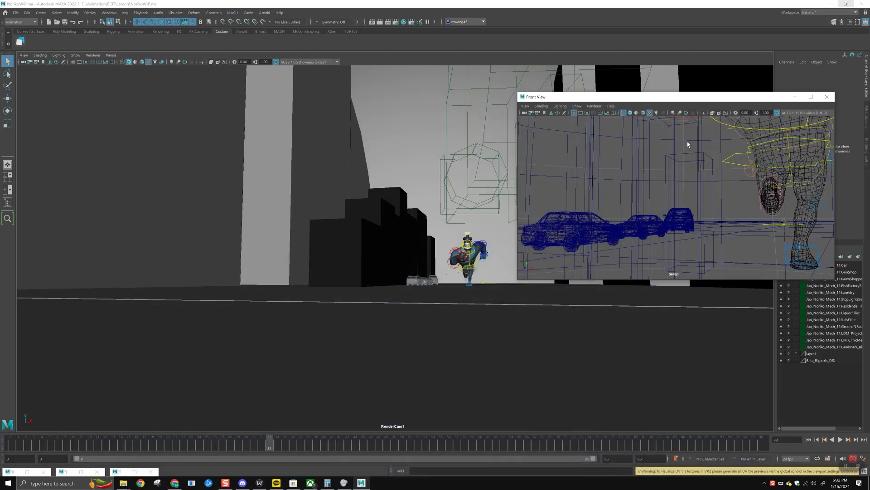
Play the run, stop at frame 13, and reframe RenderCam1 closer around the character's chest control
click(27, 443)
key(alt+v)
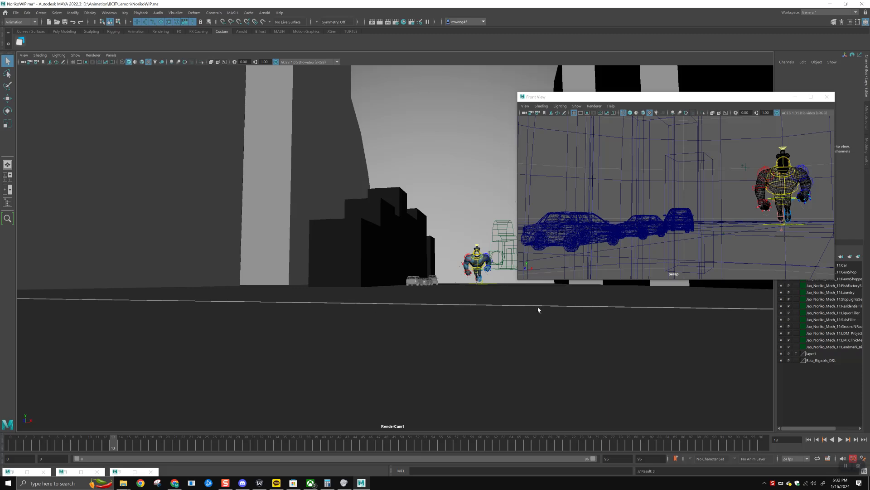
click(475, 270)
key(f)
alt+right_drag(461, 286, 354, 290)
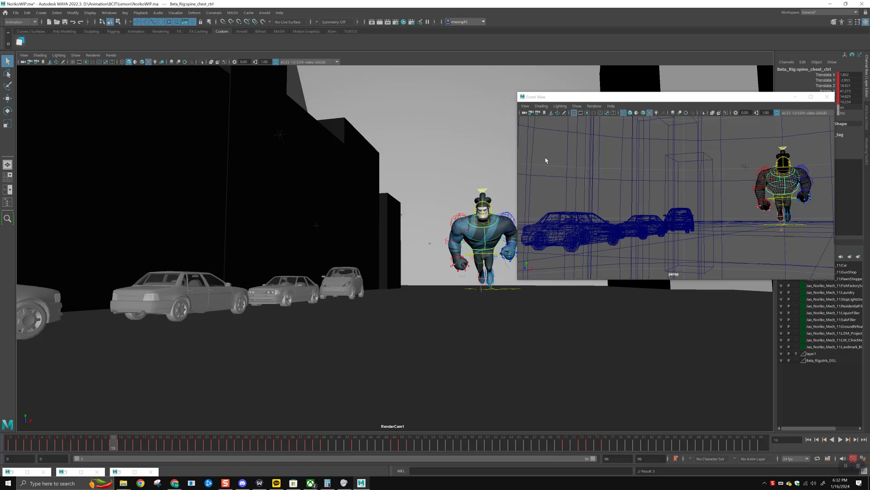
alt+right_drag(279, 301, 376, 293)
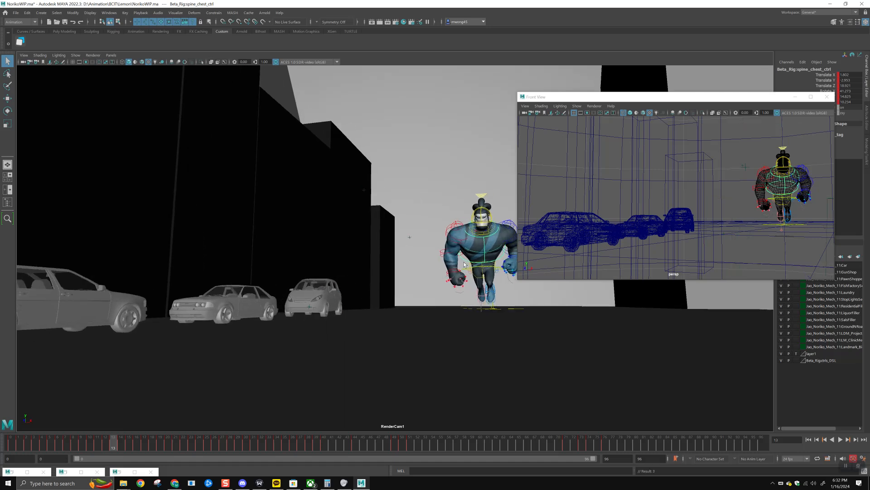
Centre RenderCam1 on the pelvis control and orbit it to a low angle showing the character beside the parked car
click(494, 271)
click(495, 270)
alt+drag(494, 271, 422, 290)
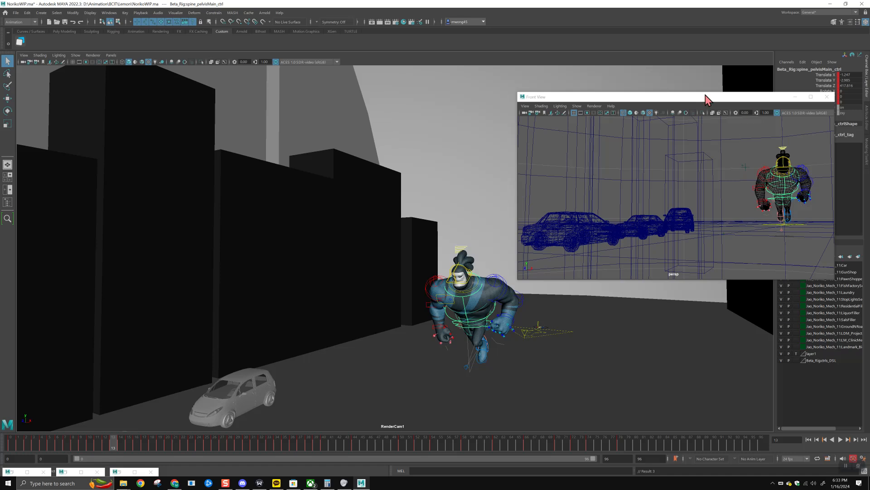
drag(690, 97, 695, 39)
alt+drag(367, 313, 436, 301)
mouse_move(258, 305)
alt+mouse_down()
mouse_move(245, 297)
mouse_move(258, 305)
mouse_move(249, 308)
alt+mouse_up()
Duplicate the imported Cars group and move the copy farther down the street to extend the row of parked cars
click(651, 174)
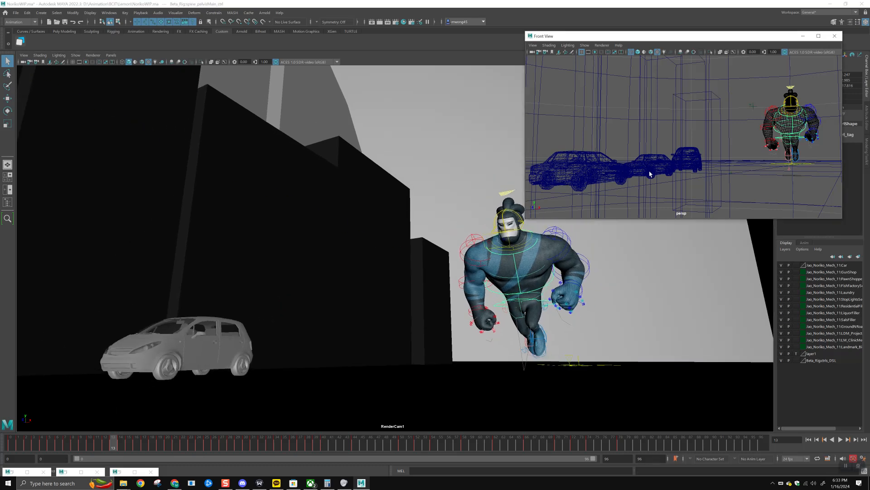
click(651, 174)
alt+drag(652, 177, 654, 180)
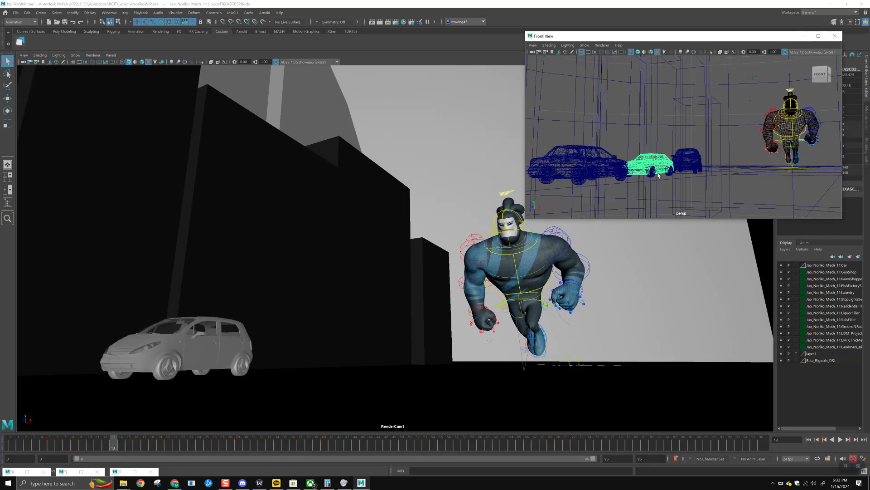
key(shift+o)
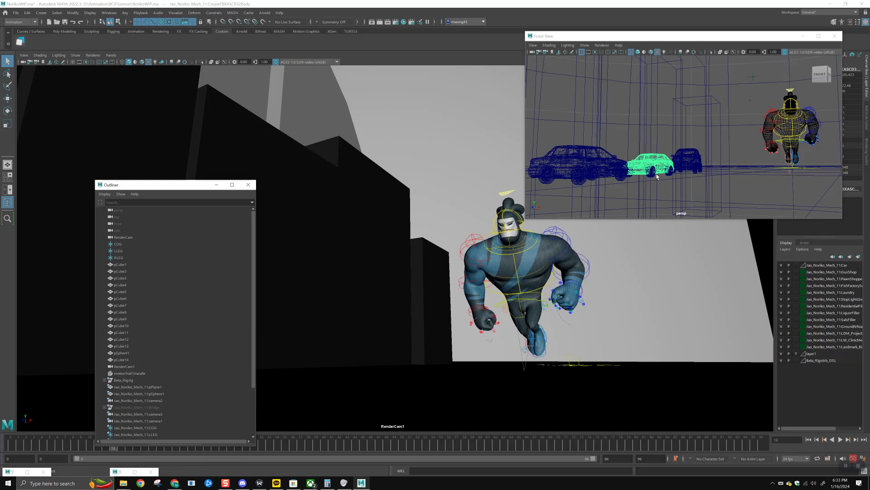
click(250, 401)
scroll(252, 406, down, 3)
key(ctrl+z)
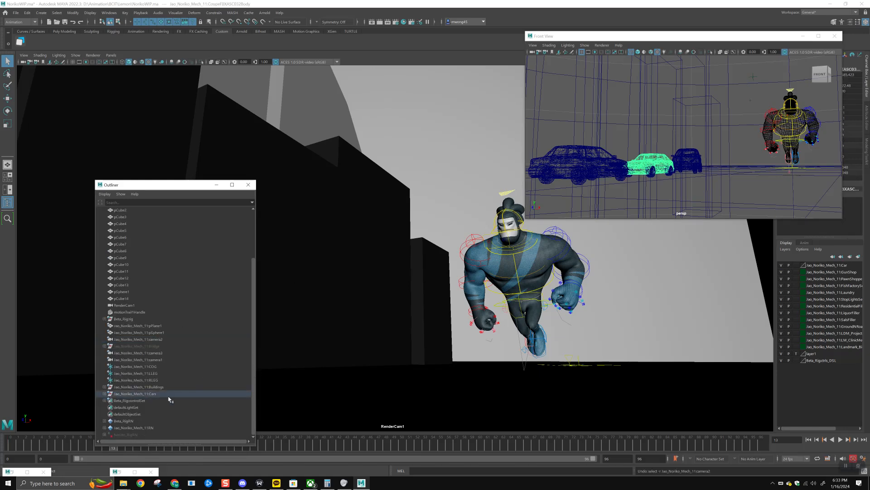
click(136, 393)
mouse_move(625, 165)
alt+mouse_down()
mouse_move(649, 177)
mouse_move(629, 177)
mouse_move(691, 168)
mouse_move(680, 159)
mouse_move(718, 149)
alt+mouse_up()
click(216, 185)
key(w)
scroll(692, 168, down, 3)
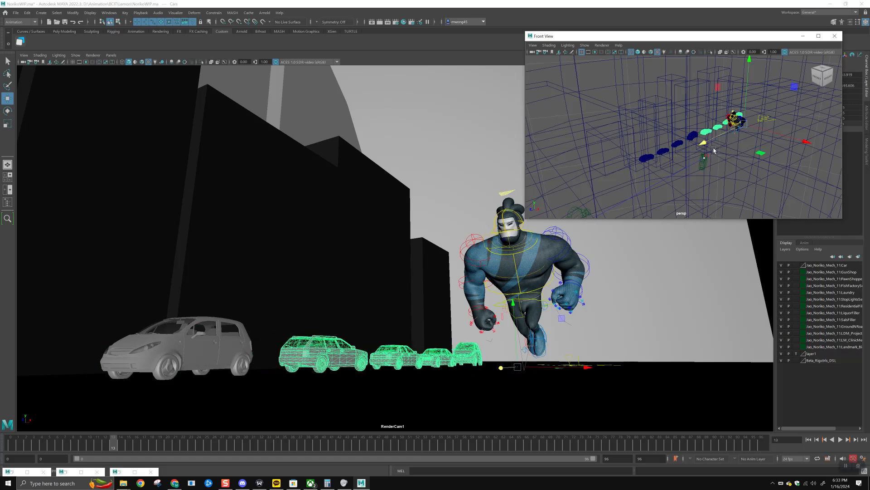
Tighten RenderCam1's low-angle framing on the character and parked cars at frame 13, and shrink the Front View window
alt+drag(344, 288, 451, 257)
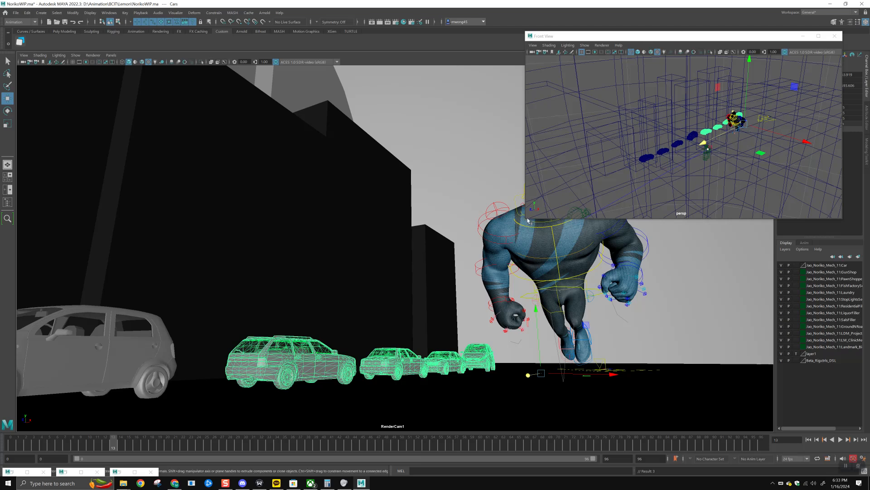
drag(526, 218, 637, 183)
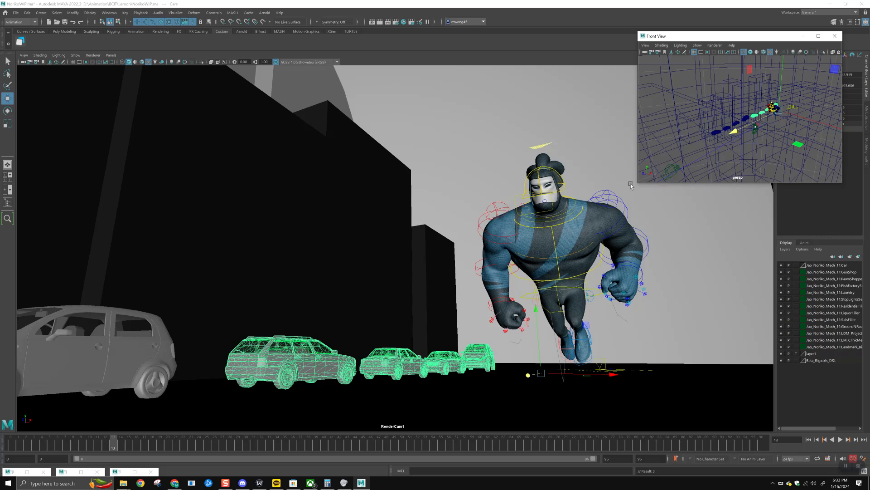
click(597, 299)
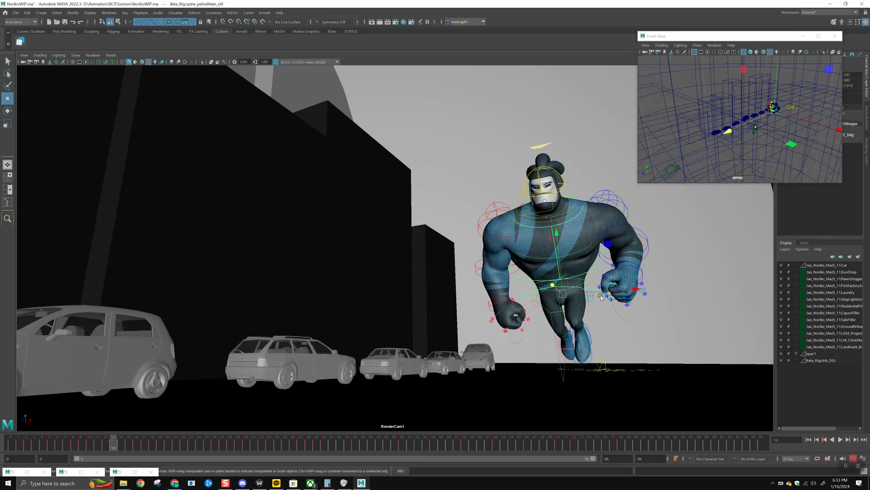
Play the animation from frame 0 to review the character's run against the camera move
click(13, 450)
key(alt+v)
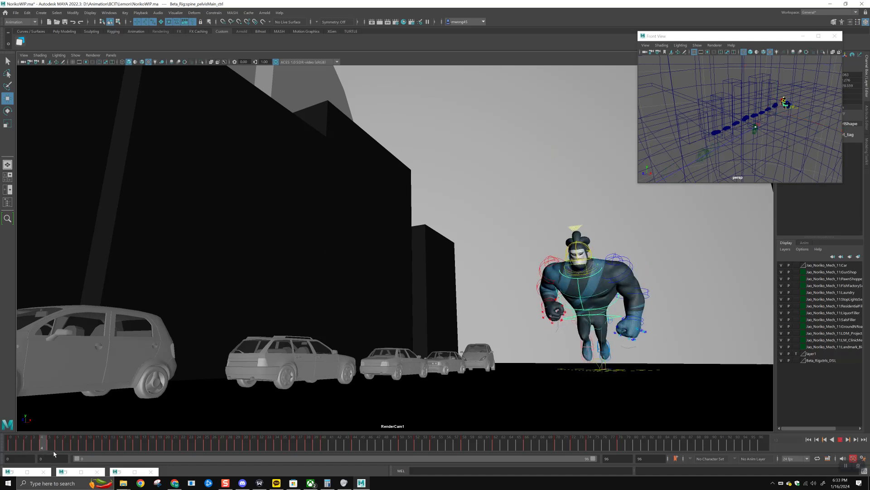
key(alt+v)
key(alt+shift+v)
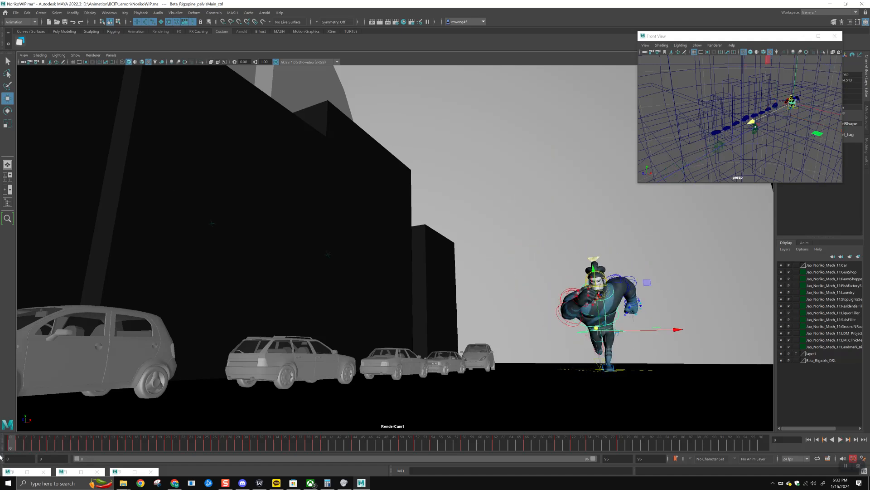
click(840, 439)
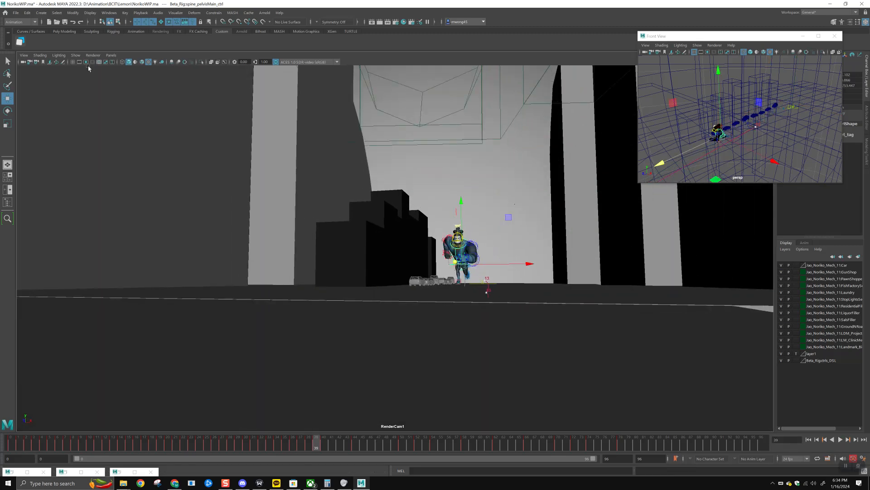
Select RenderCam1 and set a keyframe for its low-angle framing at frame 13
click(120, 337)
drag(16, 446, 115, 458)
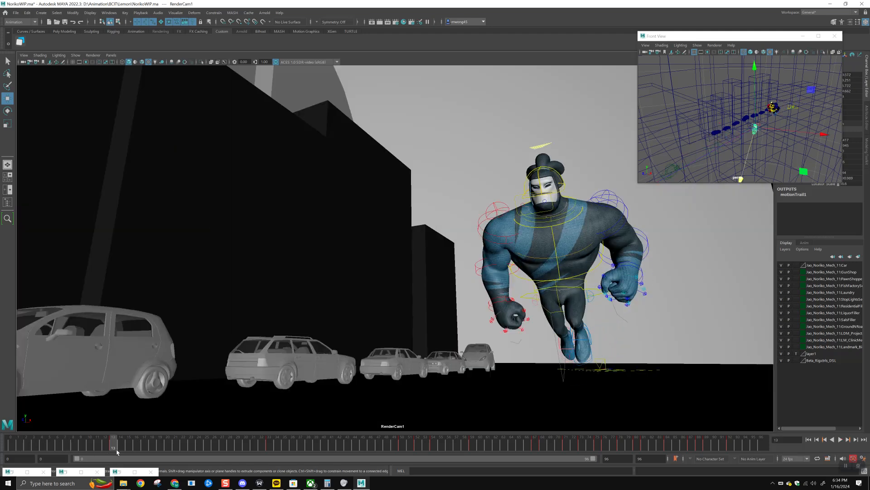
key(s)
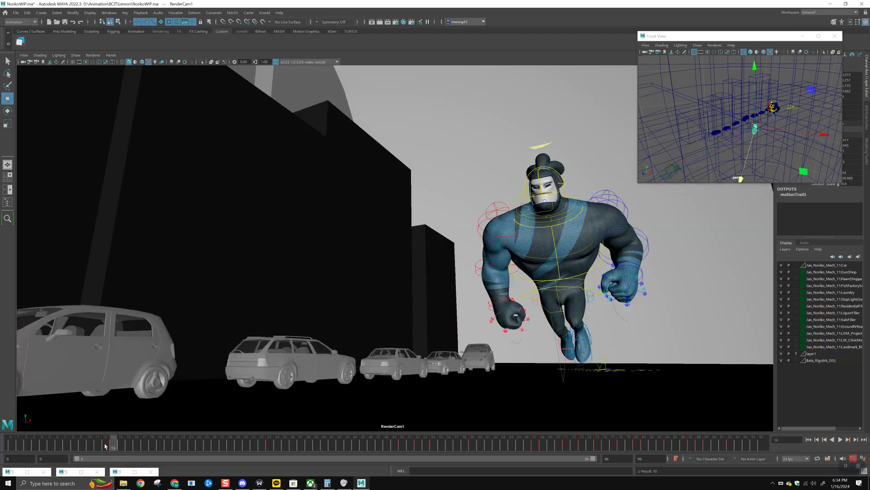
At frame 0, move RenderCam1 back along Translate Z so the running character fills the shot beside the parked cars
drag(725, 36, 652, 11)
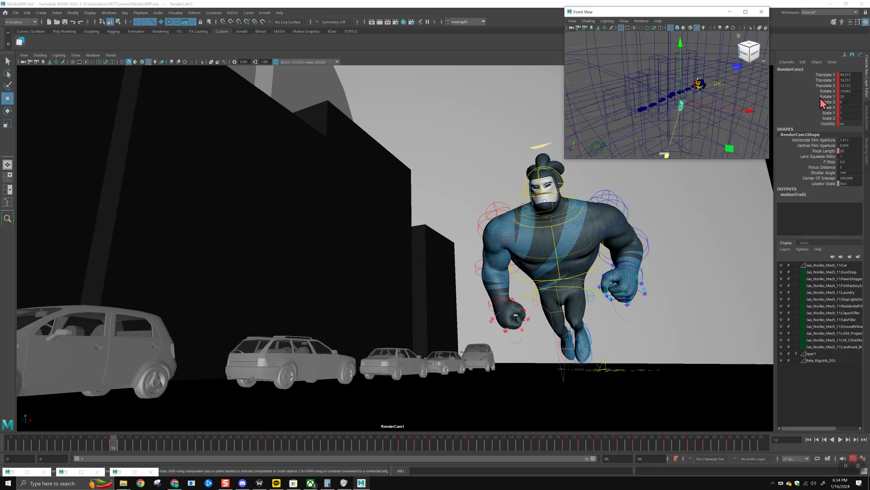
click(8, 446)
drag(628, 131, 664, 121)
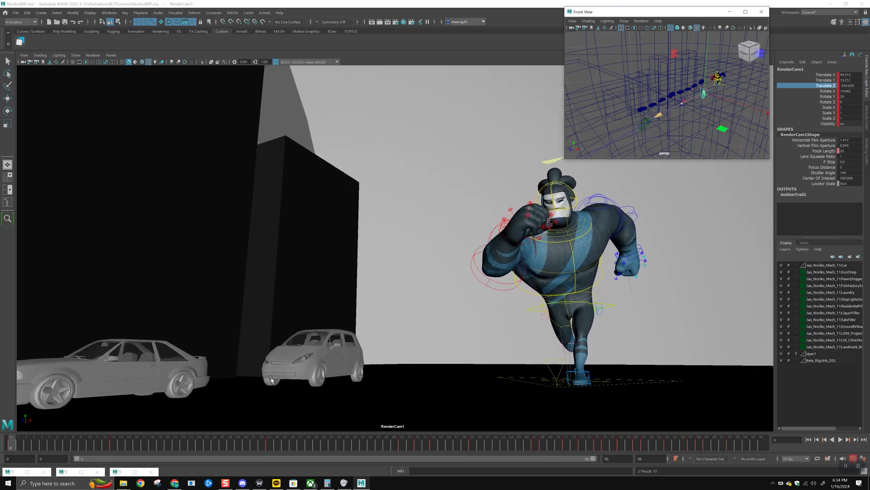
In the Graph Editor, straighten the frame 0 tangent of RenderCam1's Translate Z curve and play back the camera move
click(135, 471)
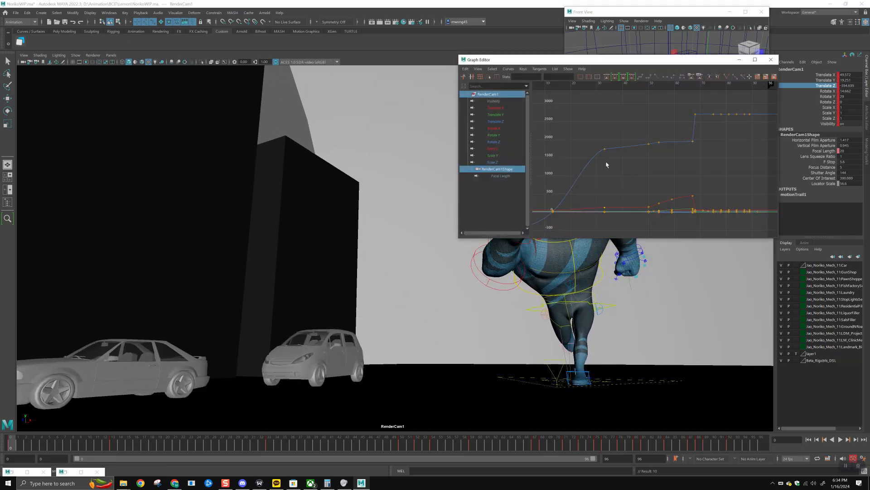
alt+right_drag(606, 162, 583, 155)
key(f)
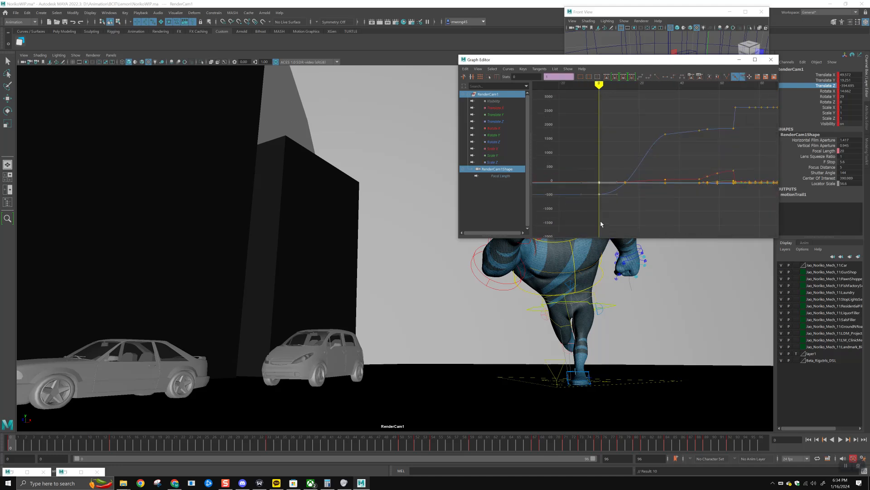
drag(659, 62, 294, 33)
click(25, 449)
key(alt+v)
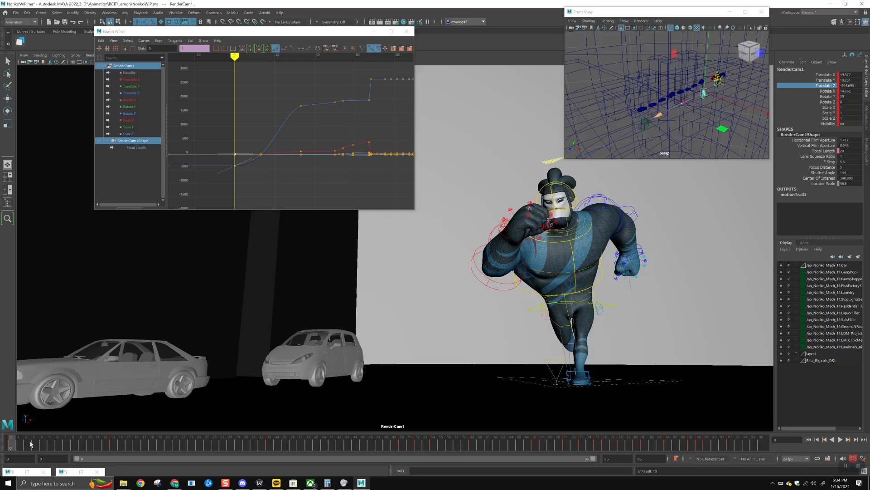
Delete RenderCam1's Translate Z key near frame 33 and lower the frame 50 key to about 1100
drag(102, 449, 401, 447)
drag(295, 98, 336, 115)
key(Delete)
shift+middle_drag(336, 115, 320, 138)
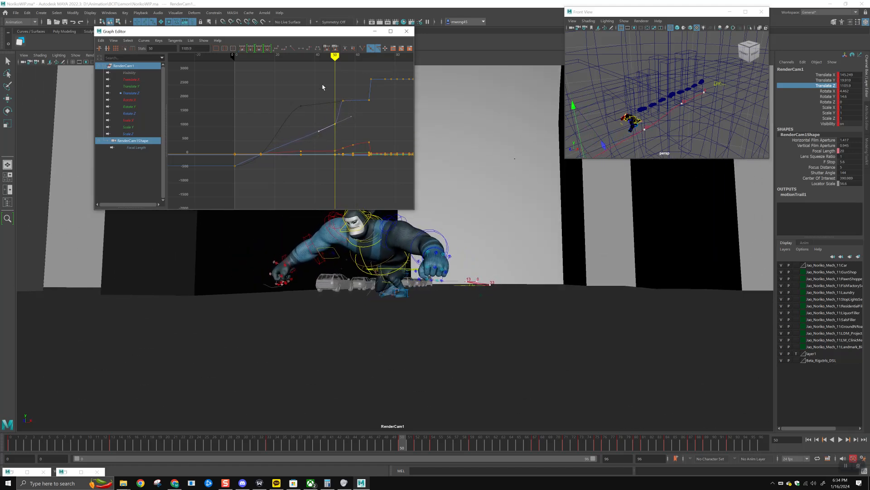
Play the revised camera move and scrub between frames 13 and 16 to check the character's framing
drag(259, 31, 616, 77)
click(50, 451)
key(alt+v)
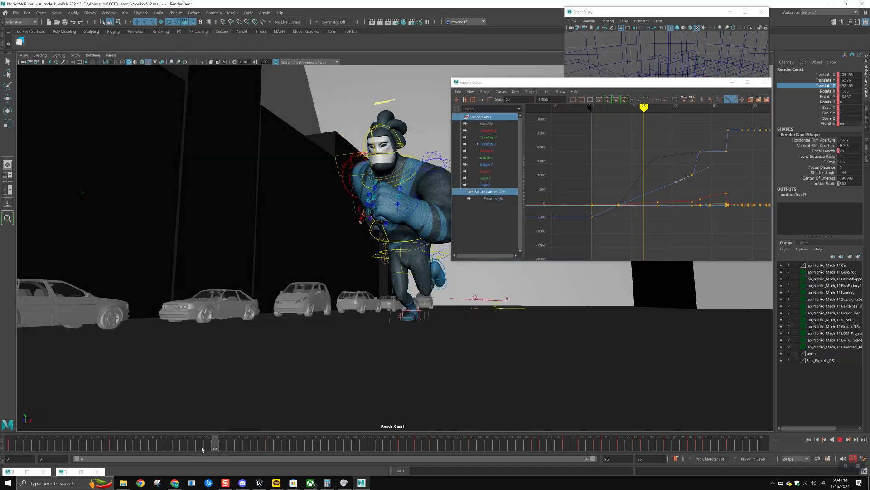
click(173, 448)
click(113, 441)
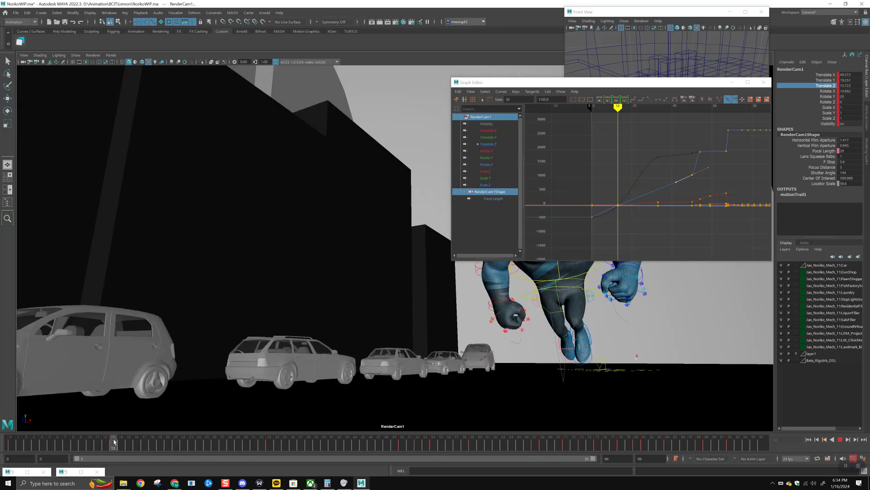
drag(114, 440, 135, 442)
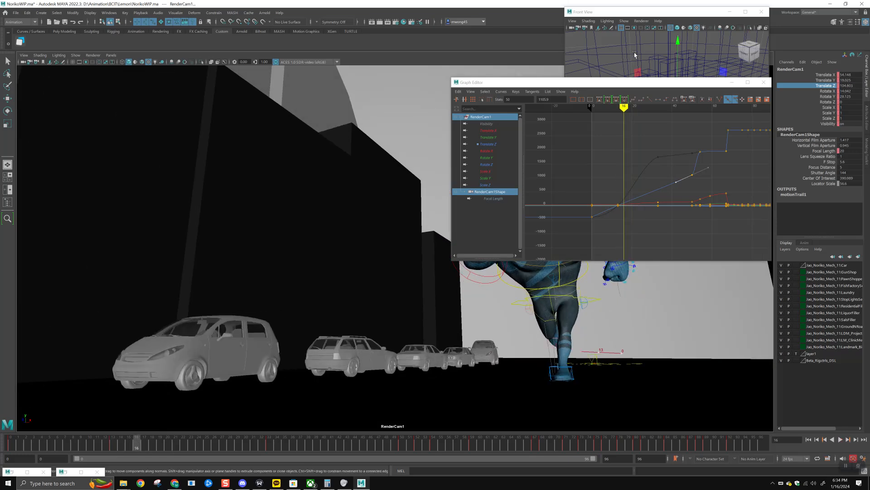
Isolate the Beta_Rig:rig character in the persp view and select all of its animation controls there
click(660, 15)
alt+middle_drag(666, 82, 643, 86)
scroll(643, 87, up, 5)
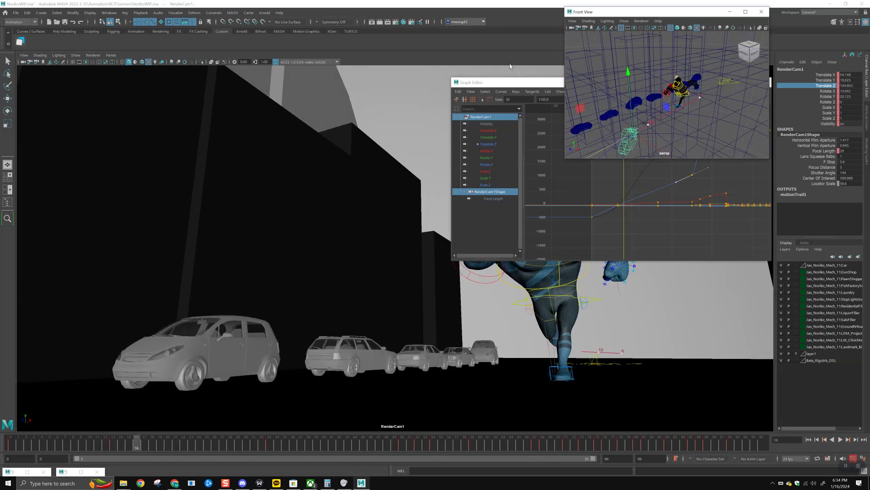
click(8, 202)
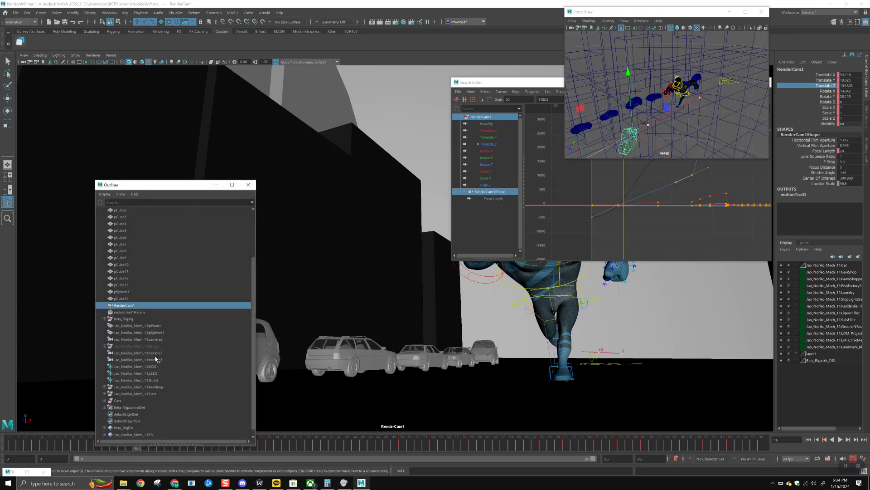
click(140, 319)
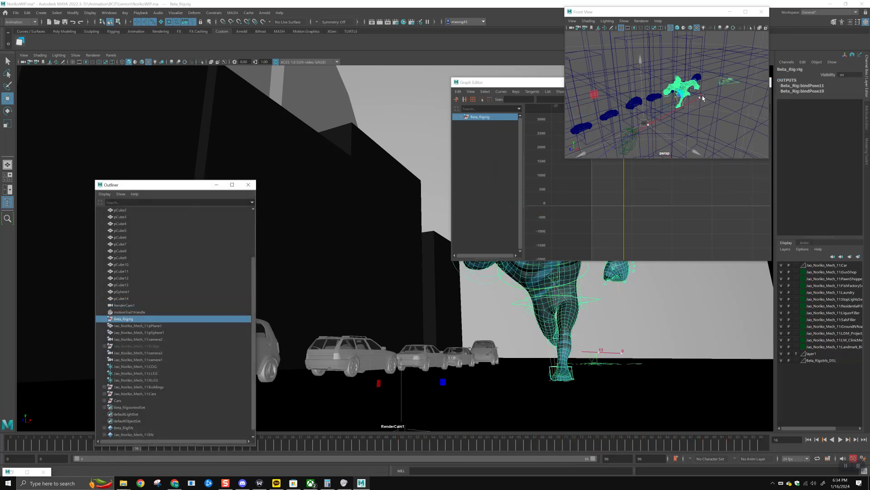
key(ctrl+1)
drag(650, 55, 707, 124)
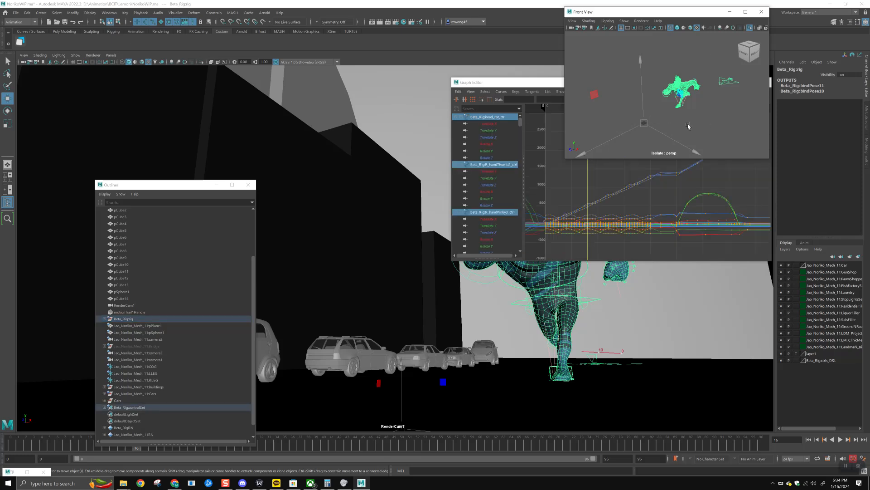
click(248, 185)
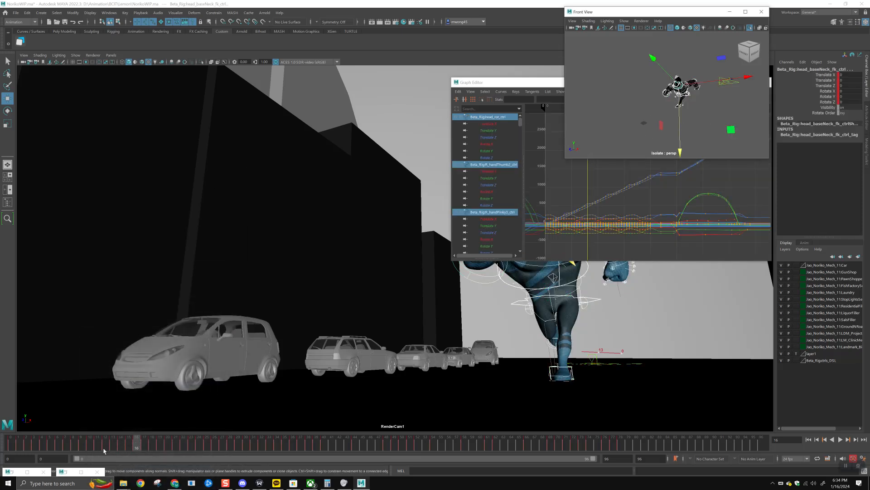
Play the character's run from the first frame through RenderCam1, pausing at frame 16 to check the pose
alt+middle_drag(614, 191, 638, 180)
drag(646, 80, 310, 50)
click(12, 446)
key(alt+v)
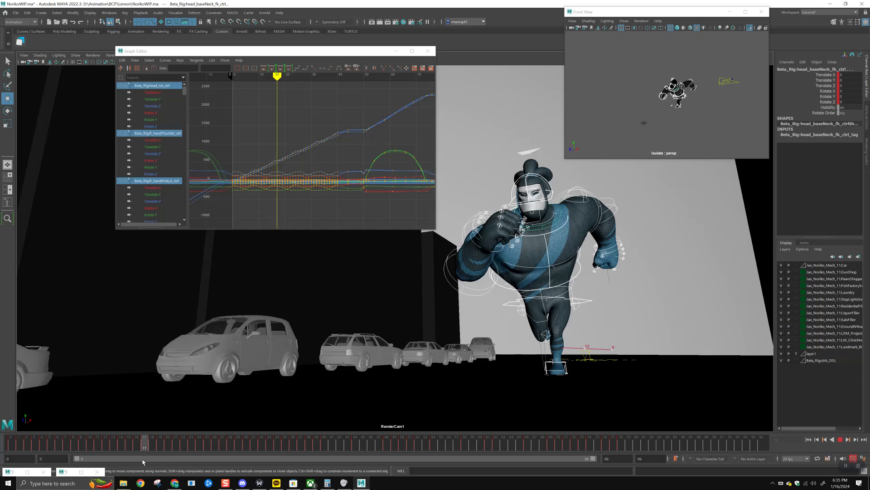
key(alt+v)
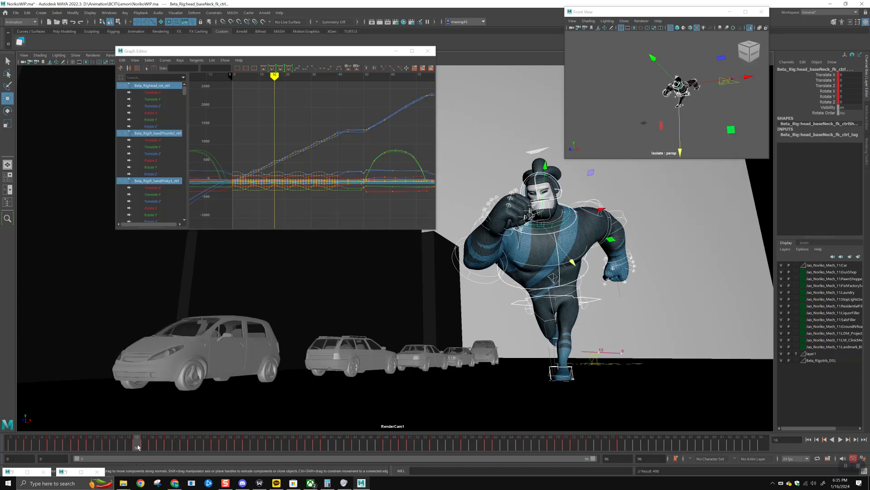
key(alt+v)
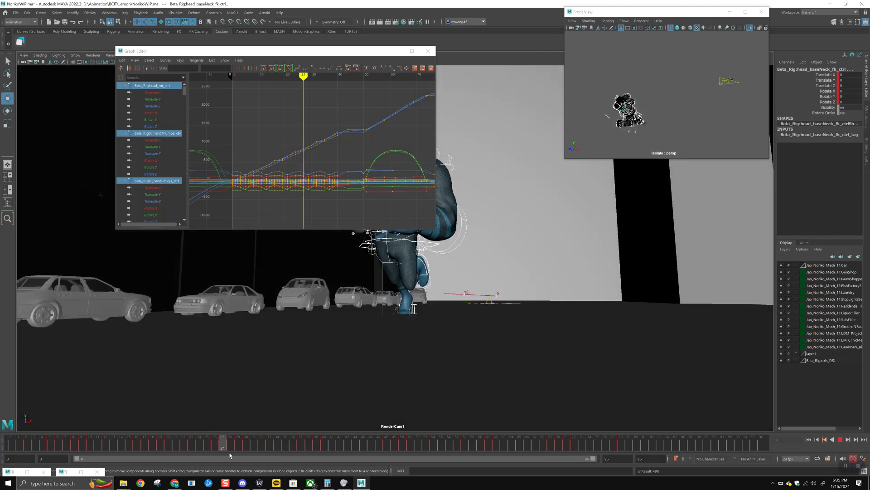
Delete the keys of all character controls from frame 33 to the end of the timeline and go to frame 32
shift+drag(270, 443, 807, 456)
key(Delete)
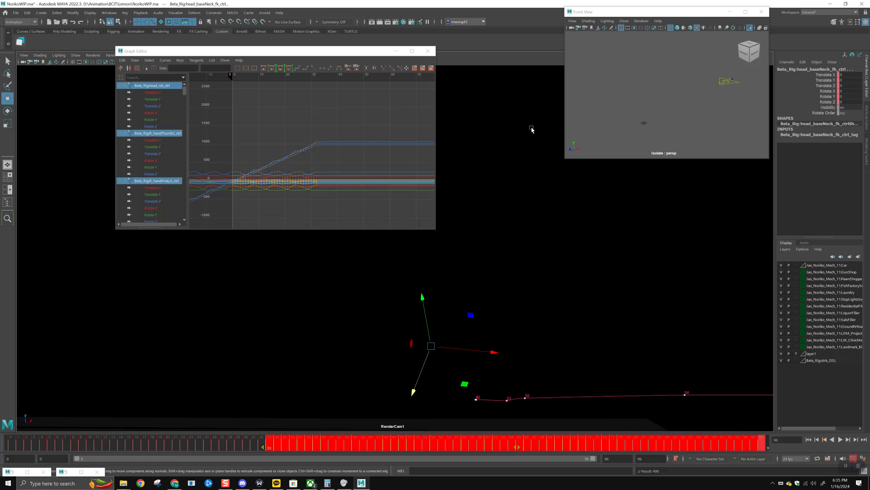
scroll(329, 150, down, 8)
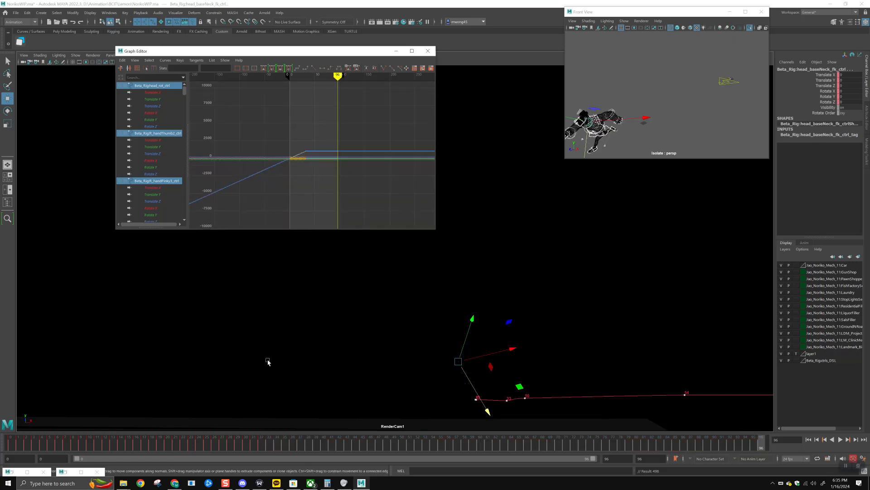
click(261, 445)
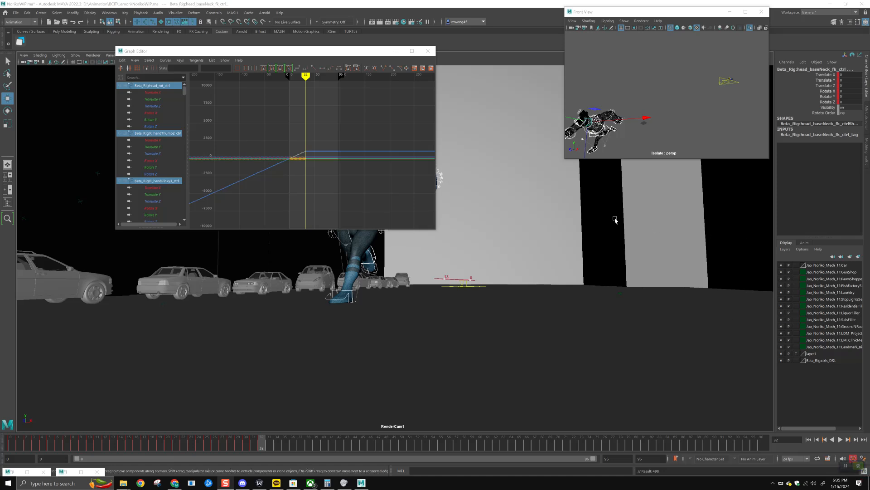
Switch to Chrome, search Google Images for "heavy right punch manga style" and open the fatal punch pose drawing
drag(755, 409, 757, 62)
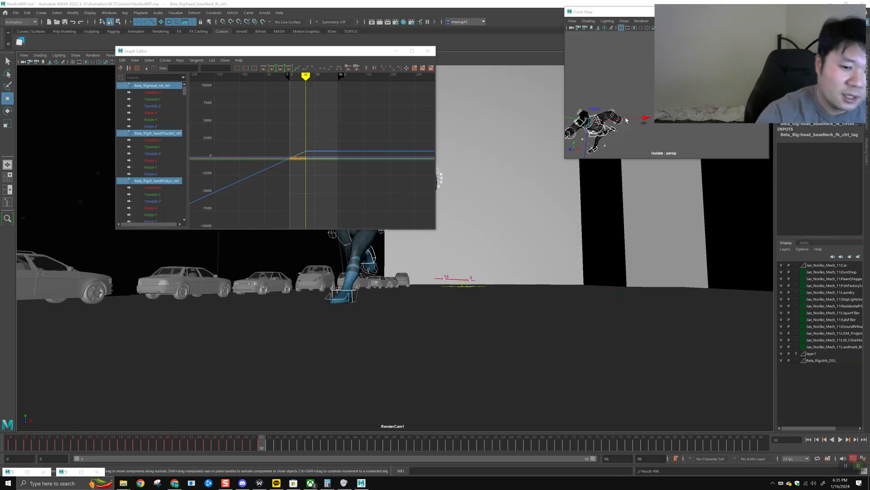
click(175, 483)
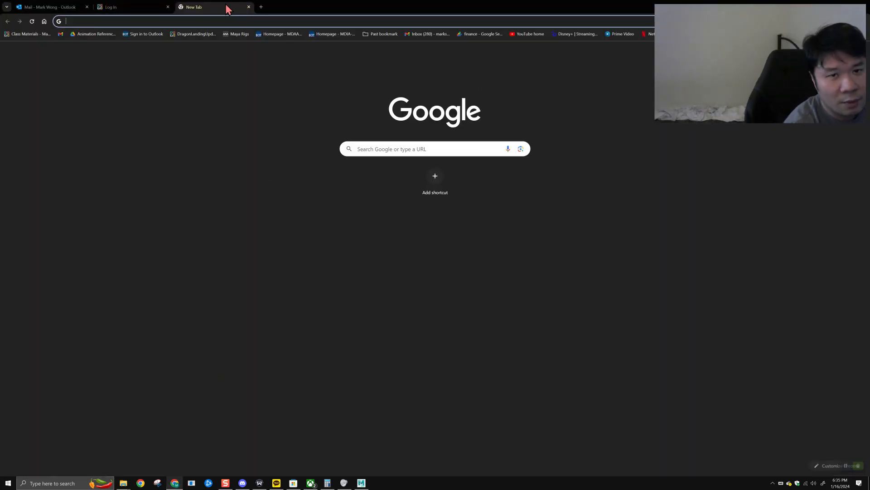
click(222, 20)
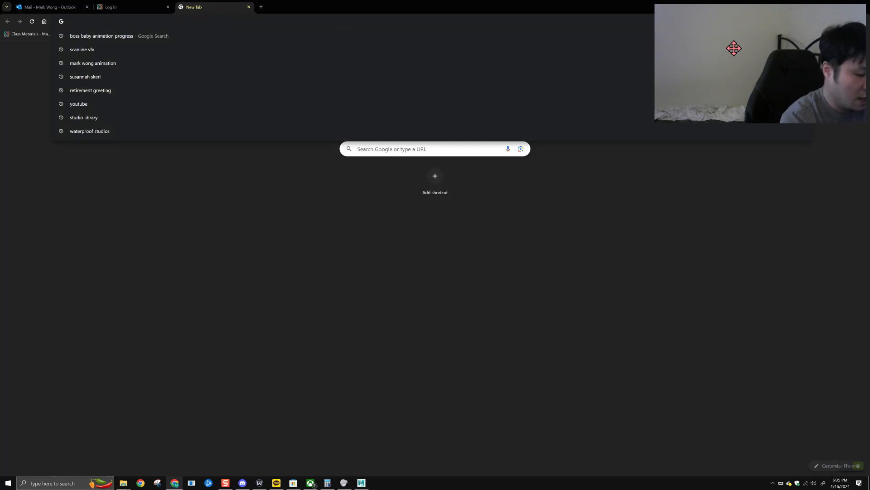
text(heavy righ)
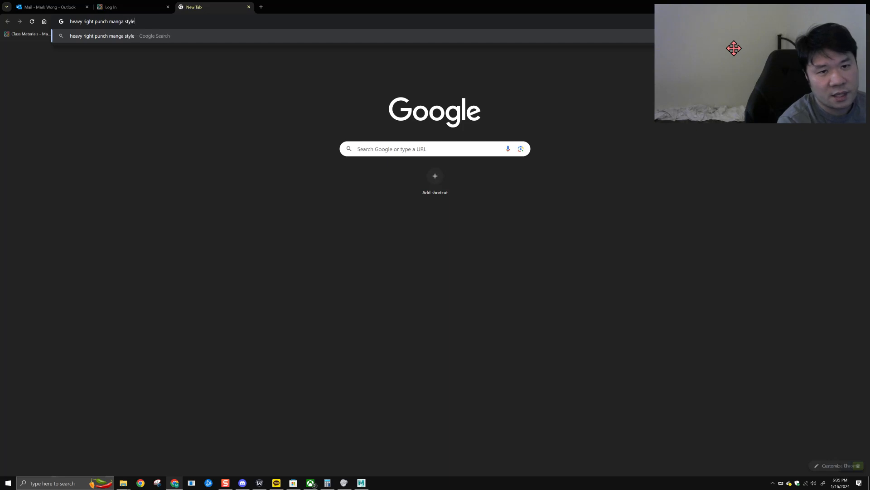
text(t punch manga style)
key(Return)
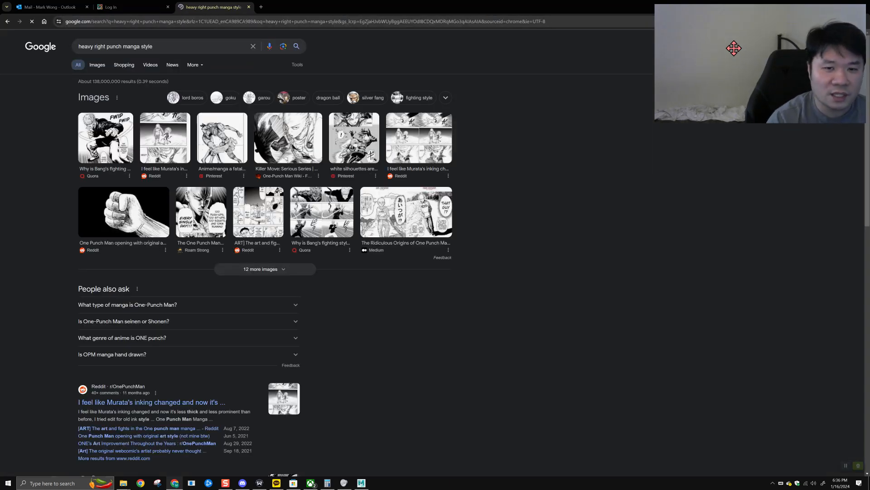
click(97, 68)
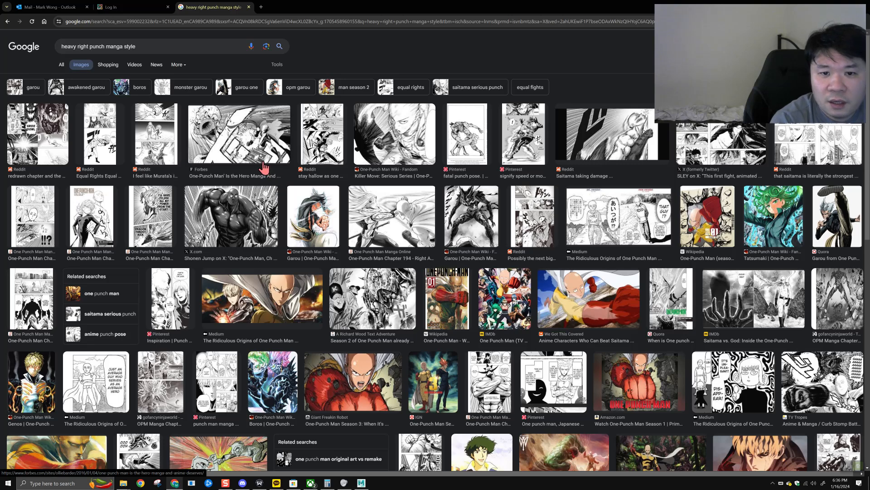
click(452, 153)
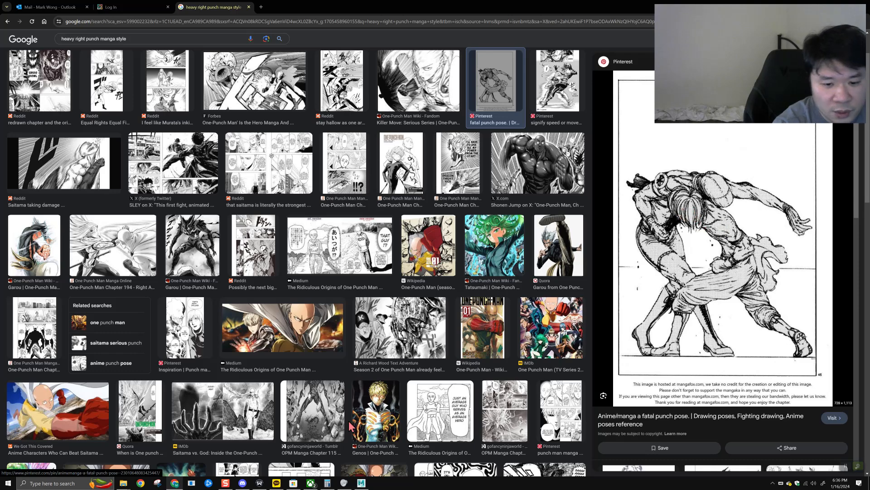
Capture the two fighting figures of the fatal punch pose drawing with the Snipping Tool
click(174, 482)
drag(742, 71, 91, 71)
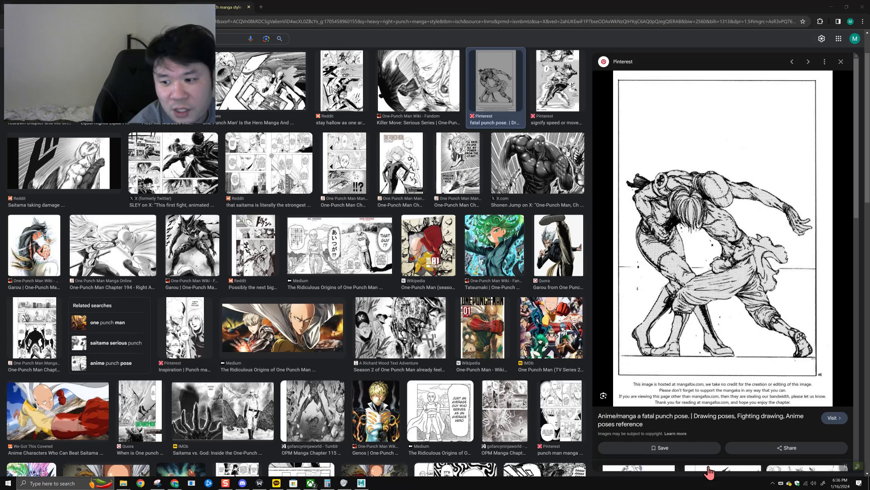
click(857, 466)
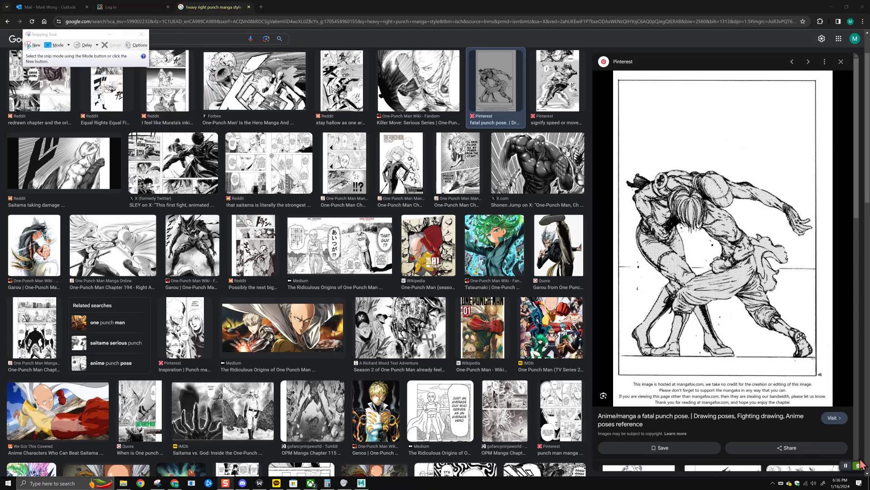
click(33, 45)
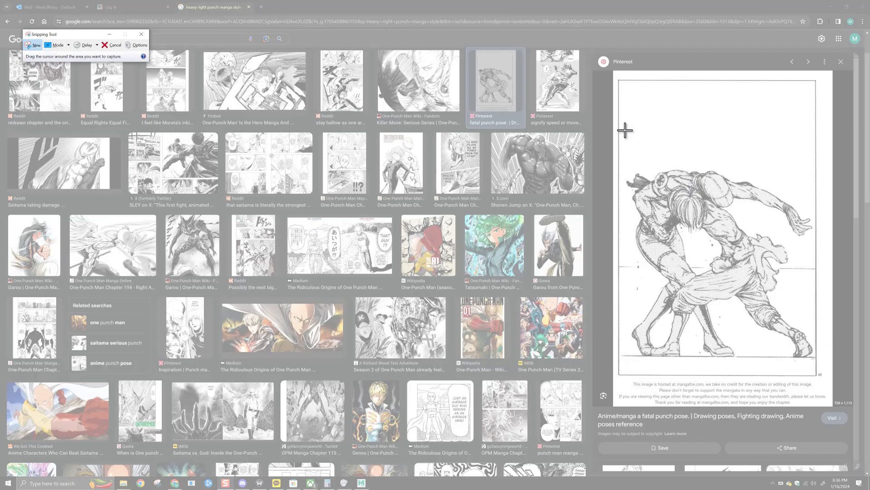
drag(623, 148, 823, 374)
click(175, 482)
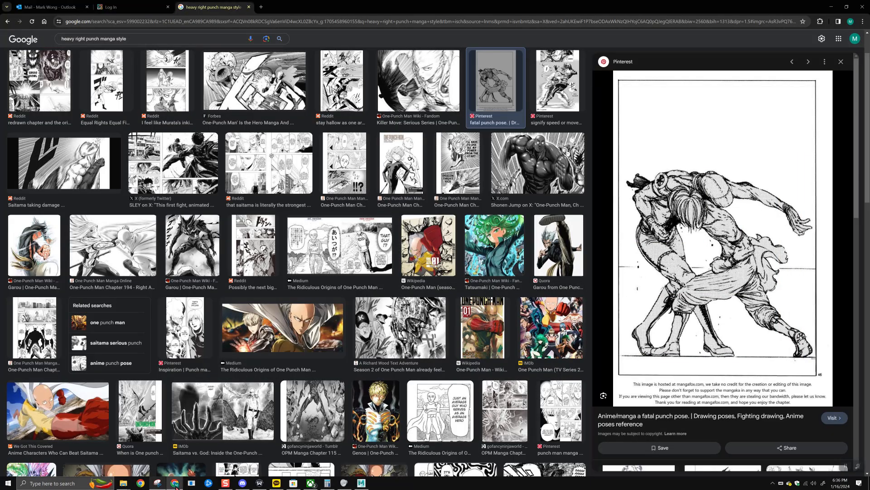
Switch to Discord, post the captured punch pose image in the general channel, and return to the browser
click(242, 482)
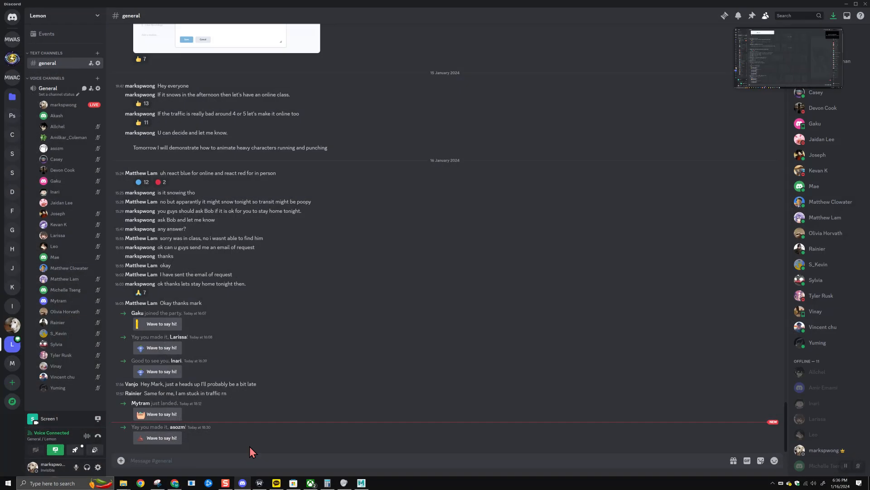
key(ctrl+v)
key(Return)
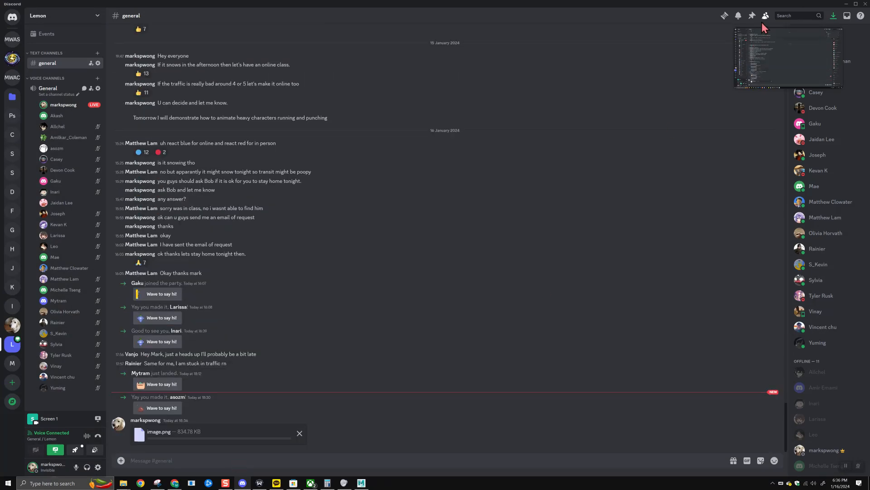
click(846, 4)
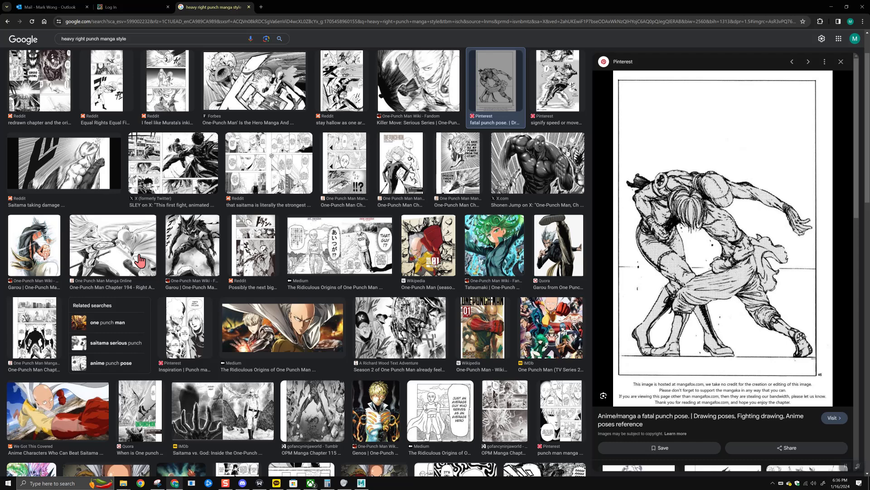
Browse further through the image results and preview the Scott Pilgrim Takes Off punch image
drag(866, 197, 852, 290)
click(288, 407)
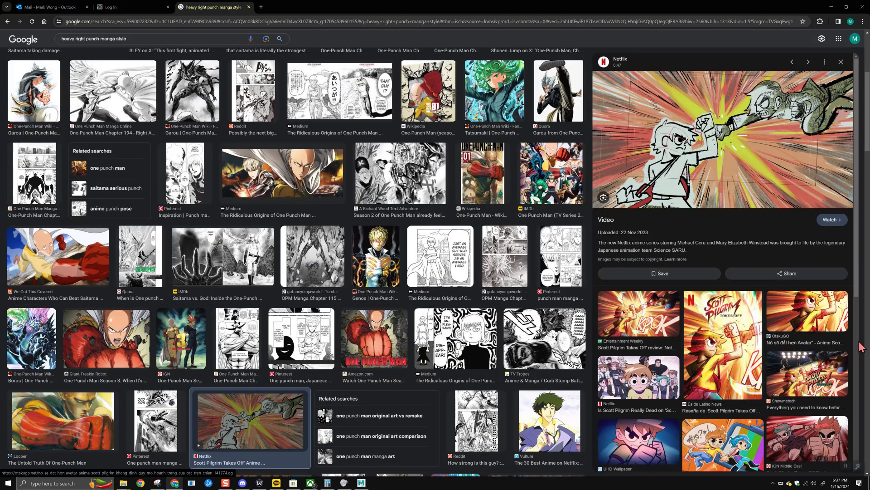
scroll(865, 113, up, 3)
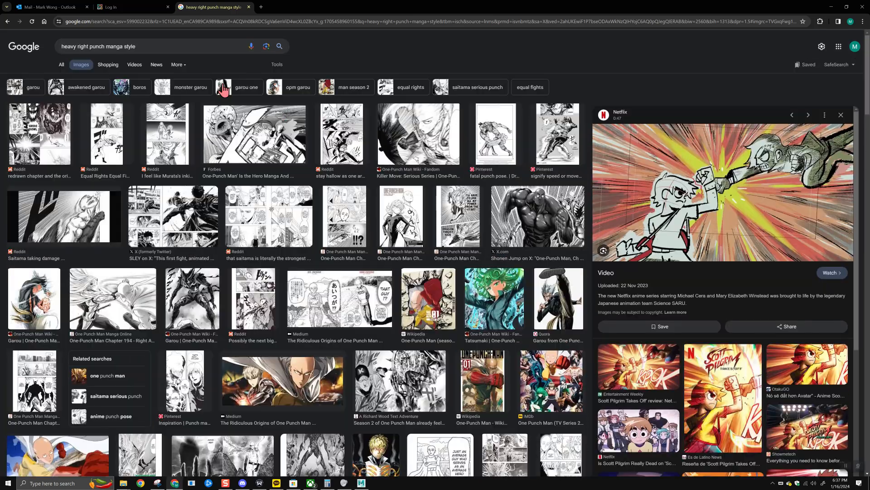
Search images for "heavy right hook manga style" and shorten the query to "heavy right hook manga"
drag(89, 46, 100, 46)
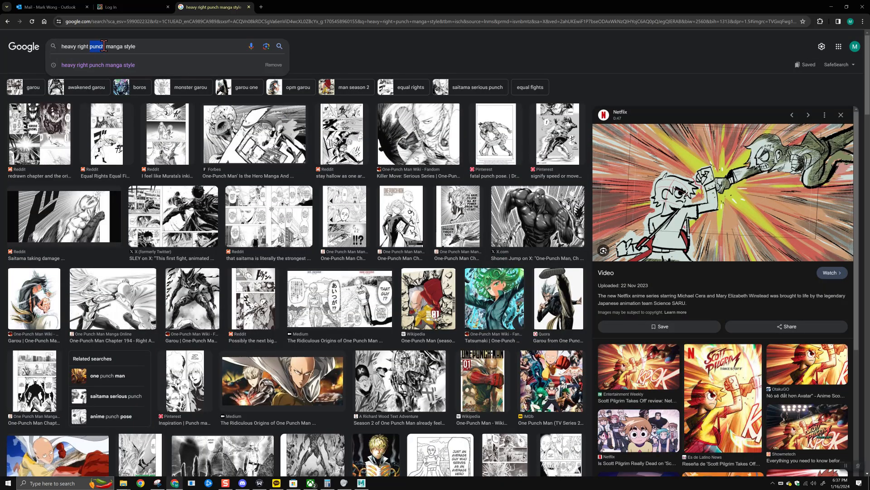
text(hook)
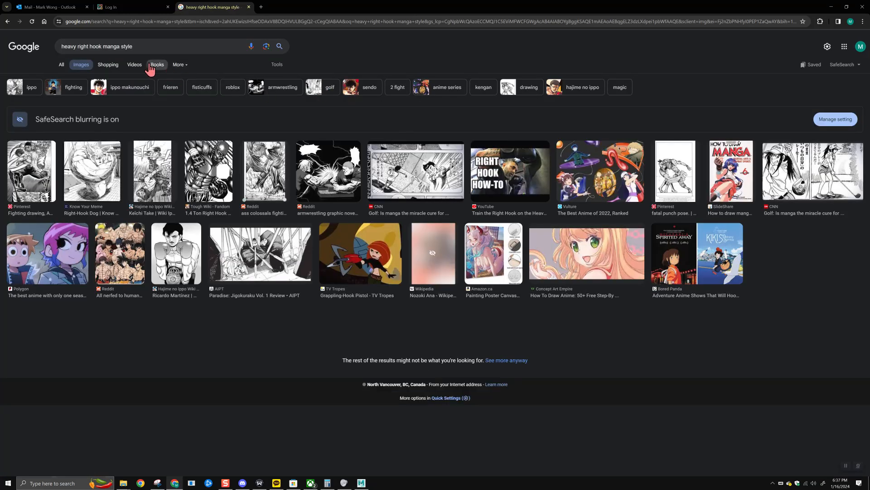
double_click(127, 46)
key(Return)
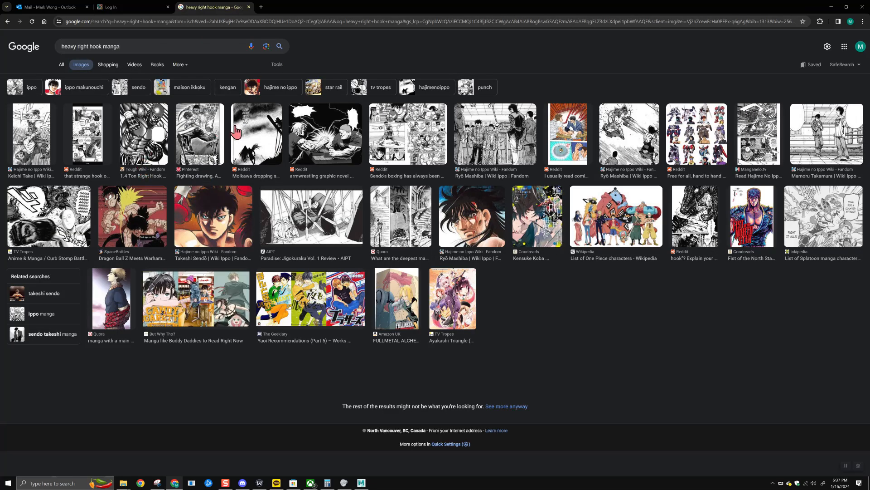
Preview the Pinterest right hook drawing and the Keichi Take and Ryō Mashiba panels as punch references
click(202, 156)
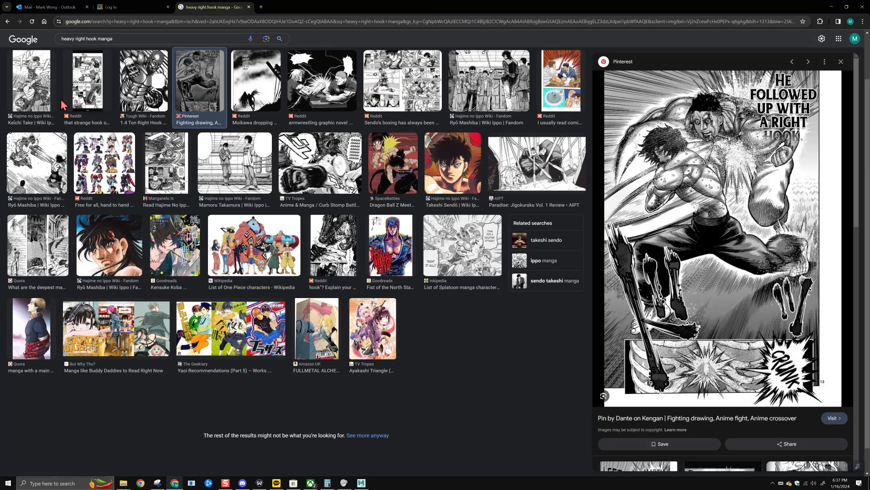
click(47, 105)
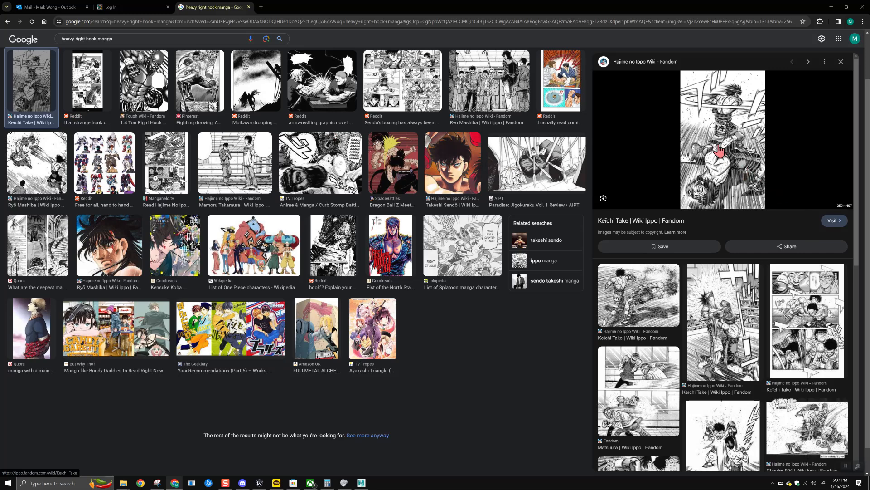
click(44, 183)
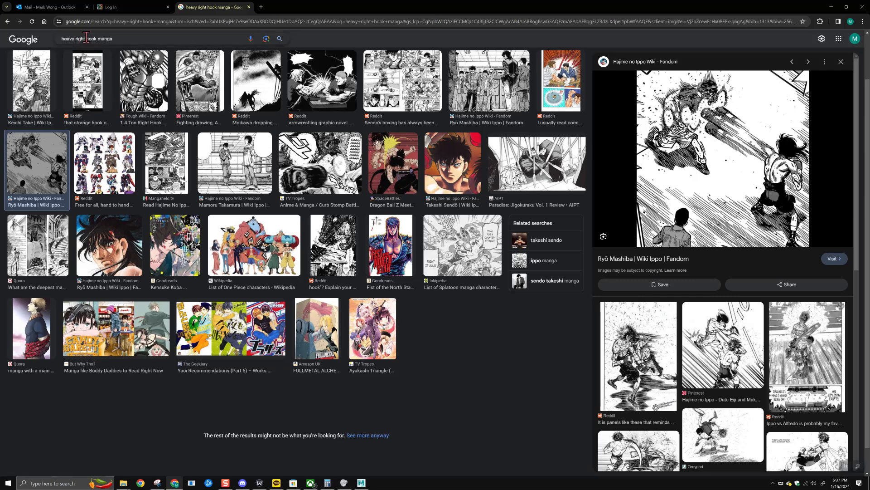
Search images for "heavy right punch manga" and open the One Punch Man Chapter 167 Review image
drag(87, 38, 96, 38)
key(BackSpace)
text(punch)
key(Return)
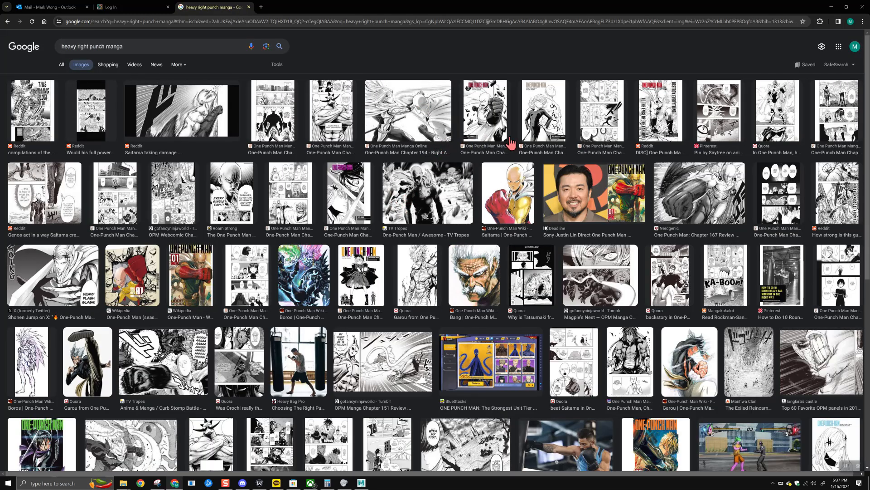
click(696, 208)
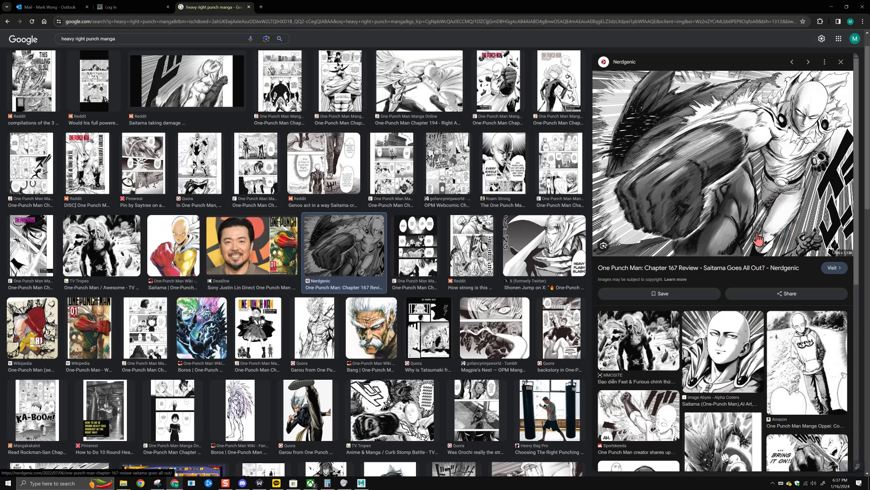
Capture a snip of the One Punch Man Chapter 167 punch panel with the Snipping Tool
click(159, 484)
click(609, 111)
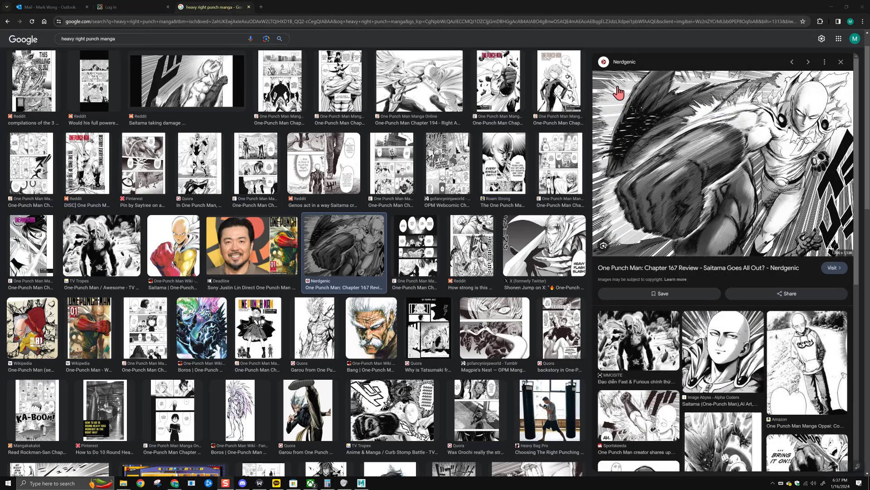
drag(596, 71, 847, 255)
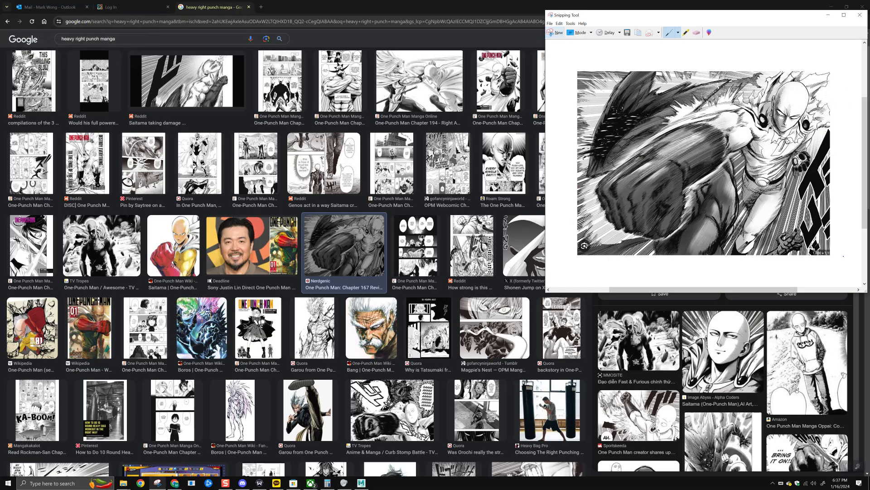
Switch to Discord, post the snipped punch panel in the general channel and minimize Discord
click(242, 483)
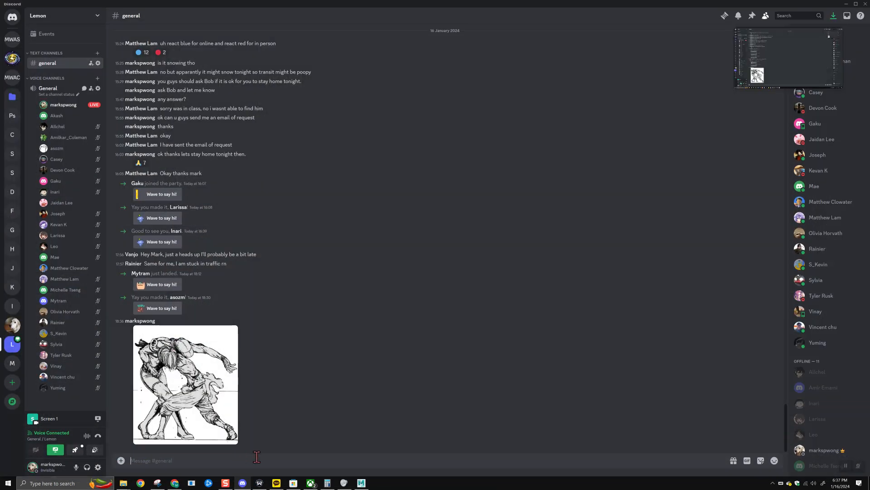
key(ctrl+v)
key(Return)
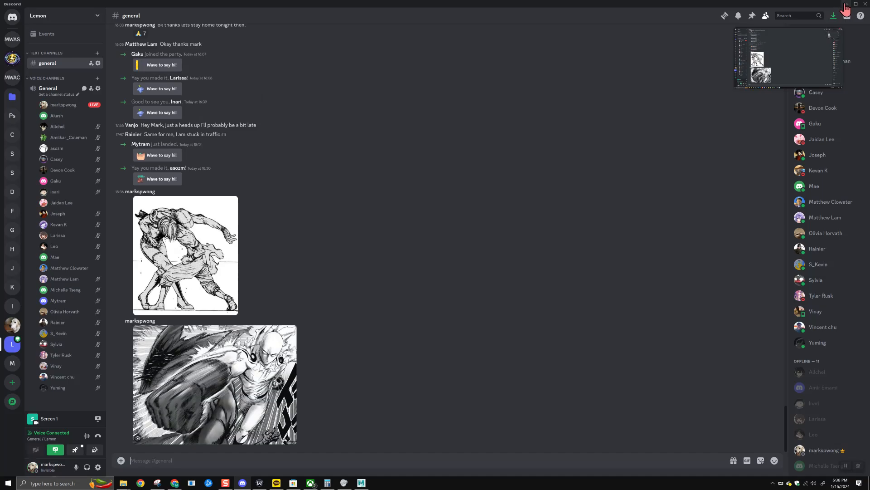
click(846, 4)
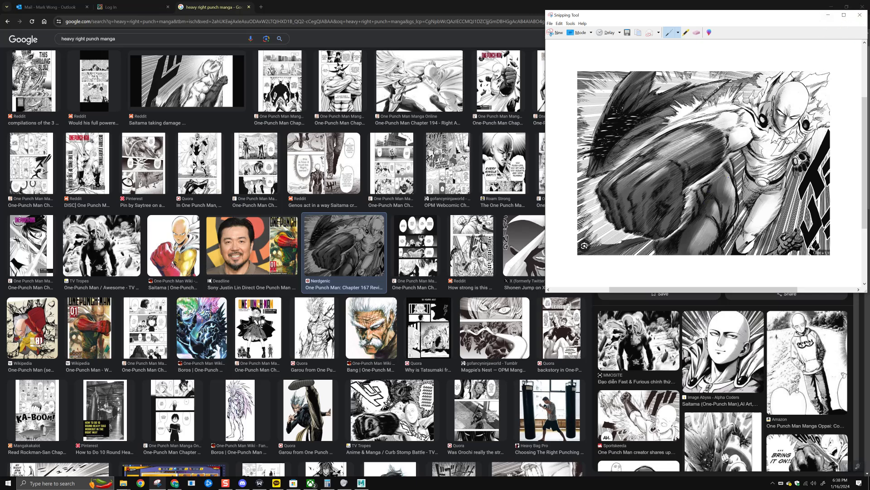
Return to Maya by minimizing the Snipping Tool and browser, and minimize the Graph Editor
click(828, 15)
click(833, 7)
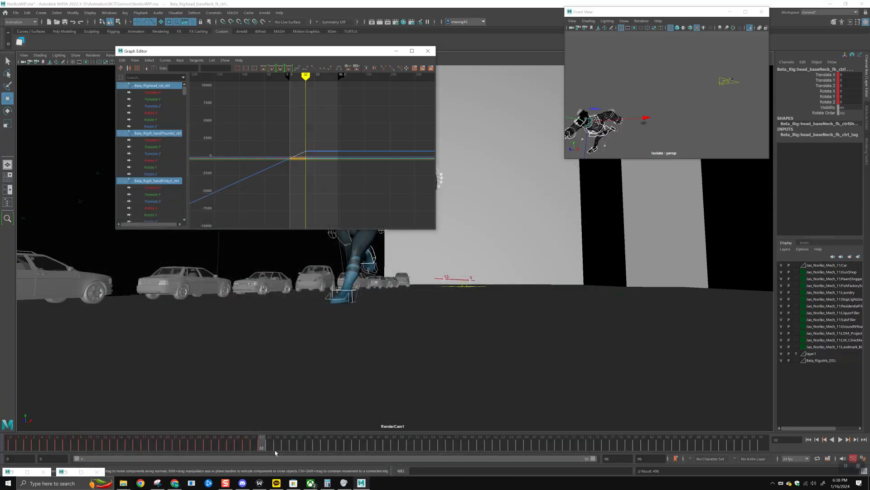
click(396, 51)
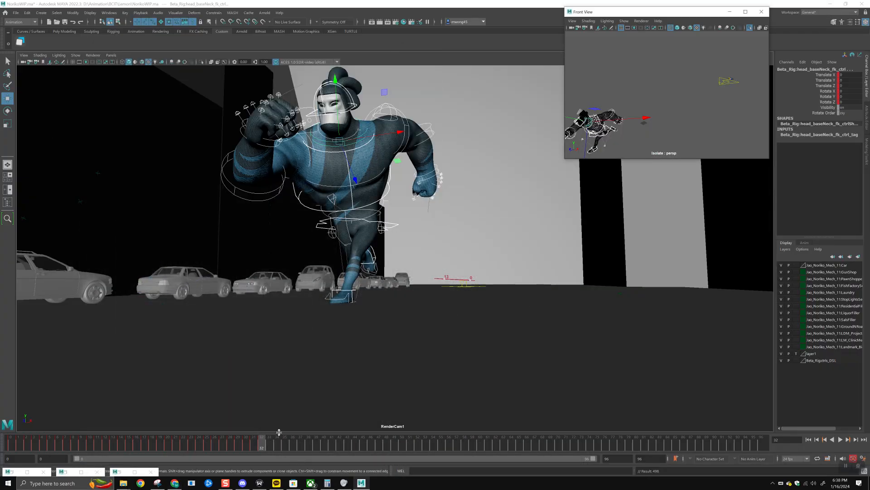
Carry the character's running pose from frame 32 over to frame 54 with all controls selected
alt+middle_drag(638, 117, 698, 97)
alt+right_drag(698, 97, 636, 104)
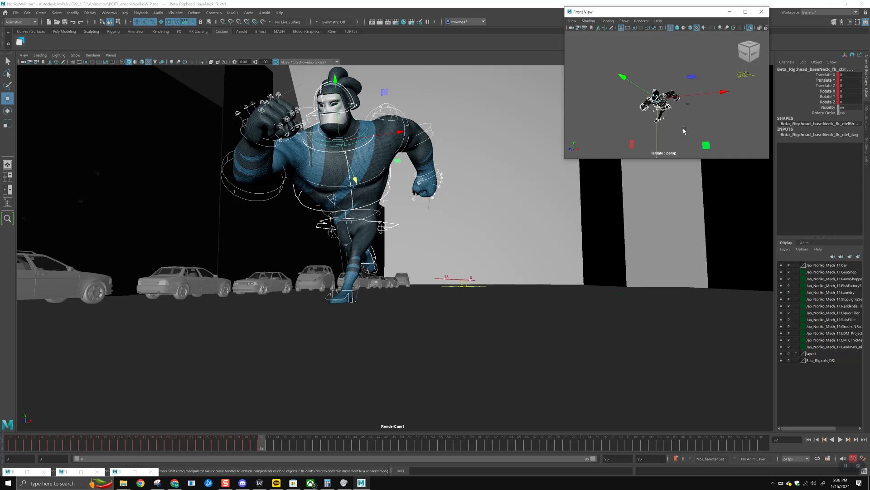
drag(271, 444, 433, 450)
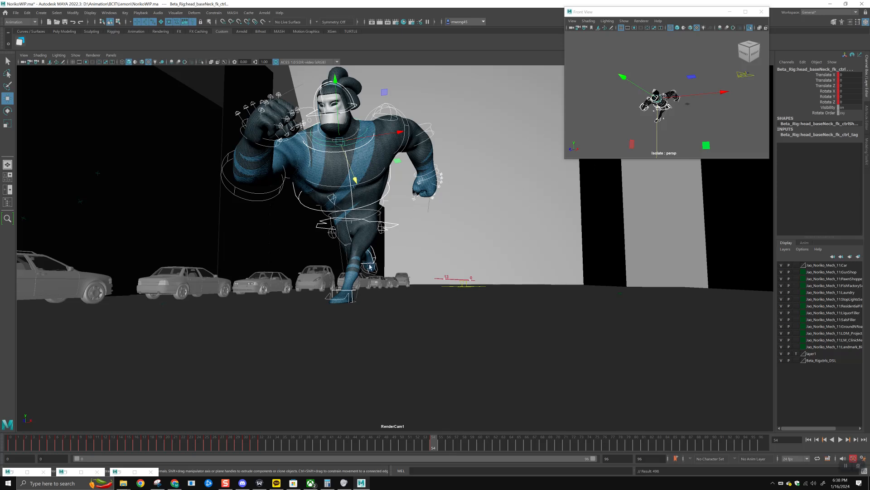
Select RenderCam1, refresh its position at frame 54 and switch the main viewport to the persp camera
click(23, 63)
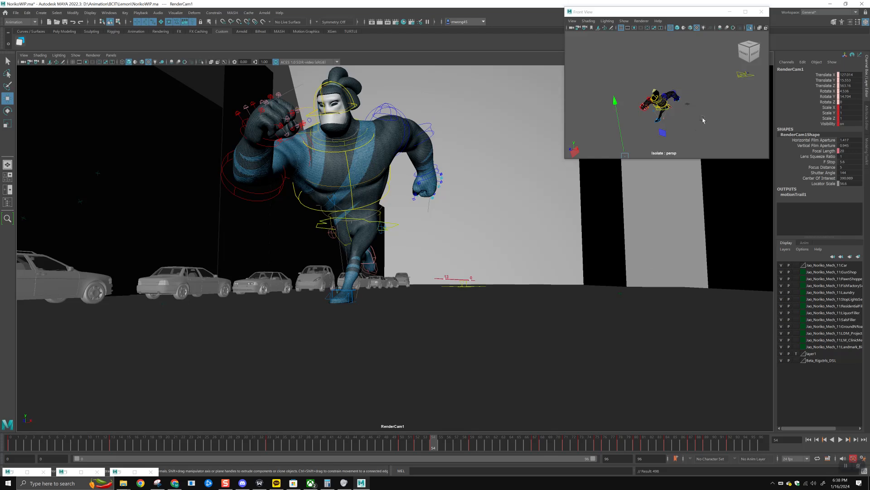
drag(407, 444, 433, 448)
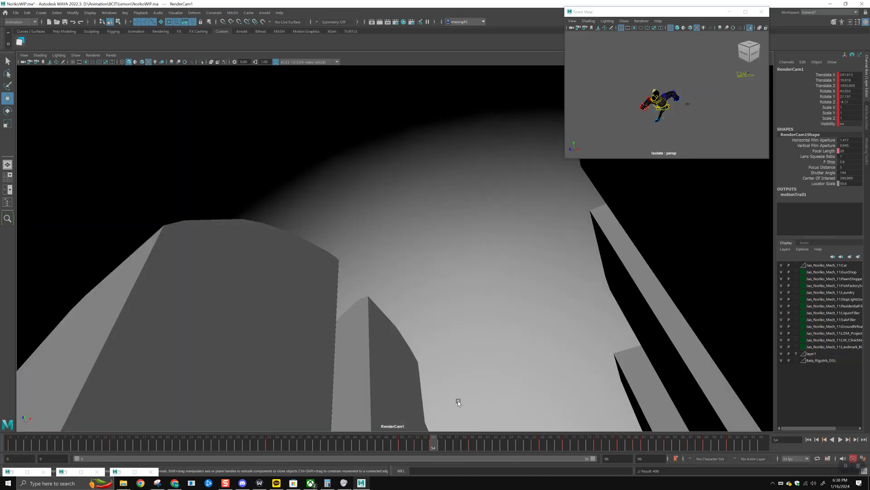
key(space)
drag(458, 402, 456, 302)
alt+middle_drag(460, 234, 461, 251)
key(f)
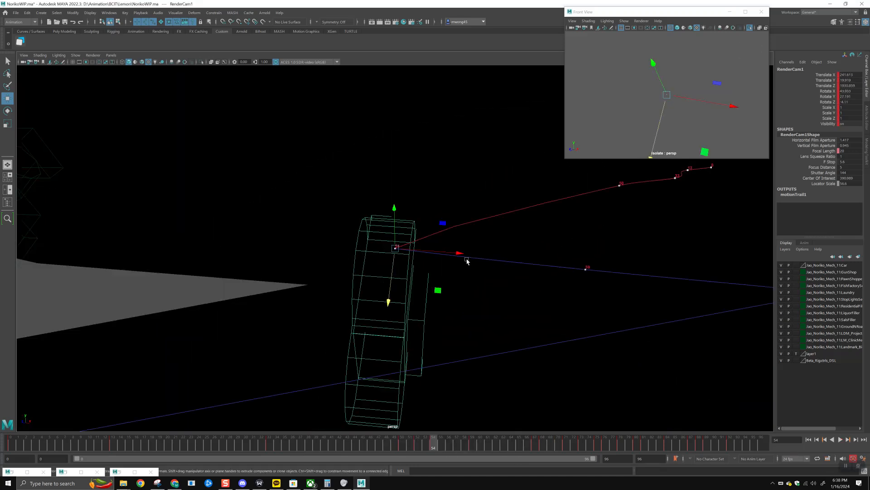
Select all the character's controls, frame the character in the persp view and review the snipped punch reference
alt+drag(460, 271, 457, 250)
scroll(457, 251, down, 3)
drag(728, 50, 736, 89)
key(f)
alt+drag(383, 268, 492, 287)
scroll(334, 278, down, 3)
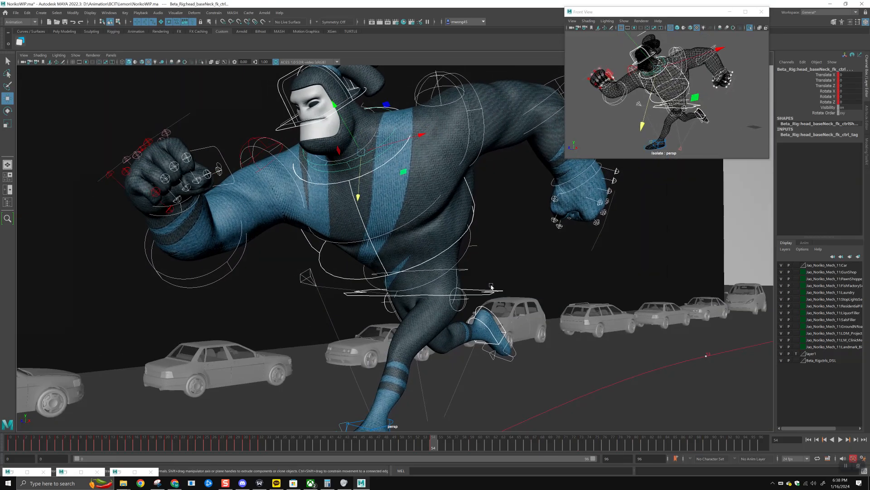
click(158, 483)
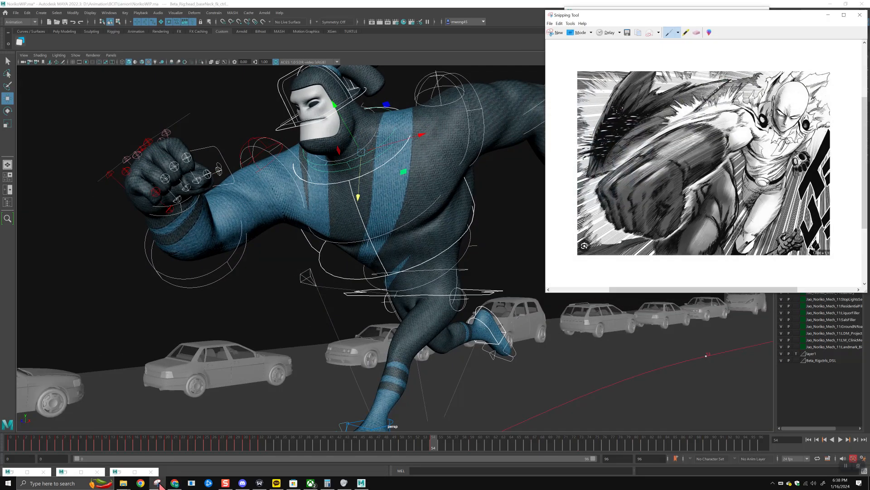
click(158, 483)
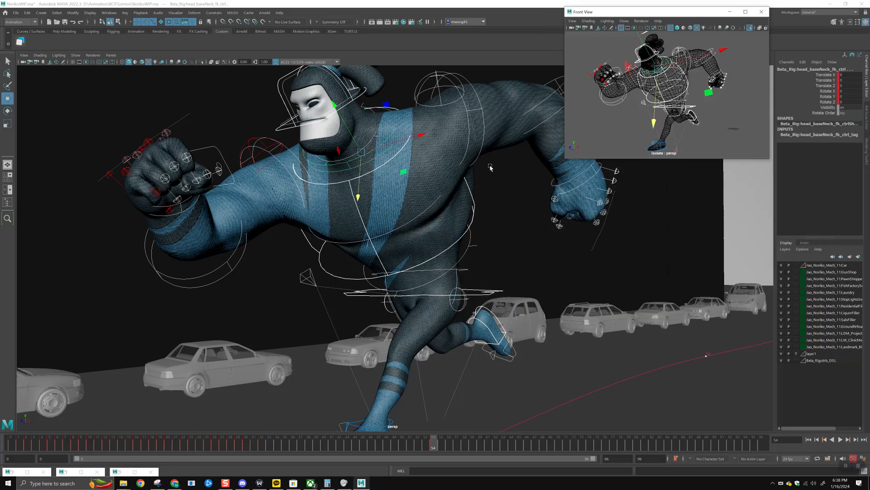
Twist and shift the chest control at frame 54 to throw the right shoulder forward
click(464, 231)
alt+drag(462, 221, 496, 230)
key(e)
drag(398, 135, 405, 204)
drag(408, 204, 458, 200)
key(w)
drag(394, 187, 423, 195)
drag(419, 225, 421, 198)
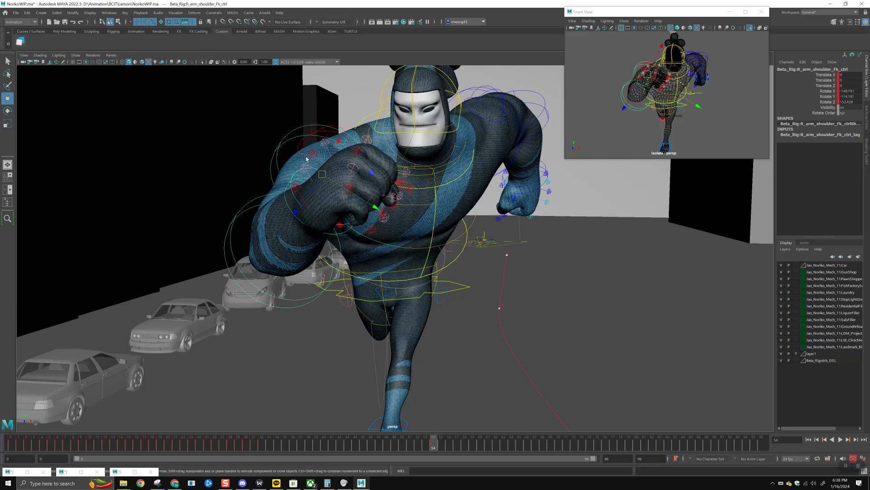
Rotate the right shoulder and elbow FK controls to extend the punching arm forward
alt+drag(293, 145, 454, 317)
click(470, 350)
key(e)
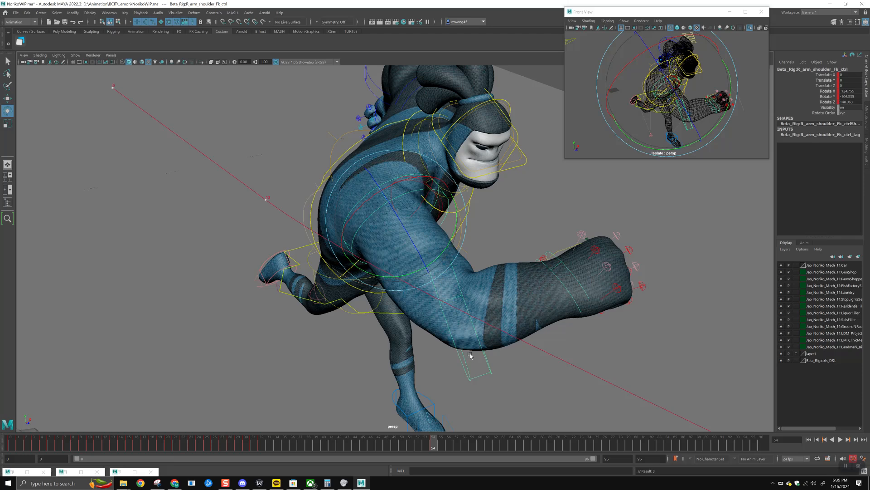
click(484, 376)
click(486, 373)
alt+middle_drag(486, 373, 443, 298)
drag(479, 328, 407, 353)
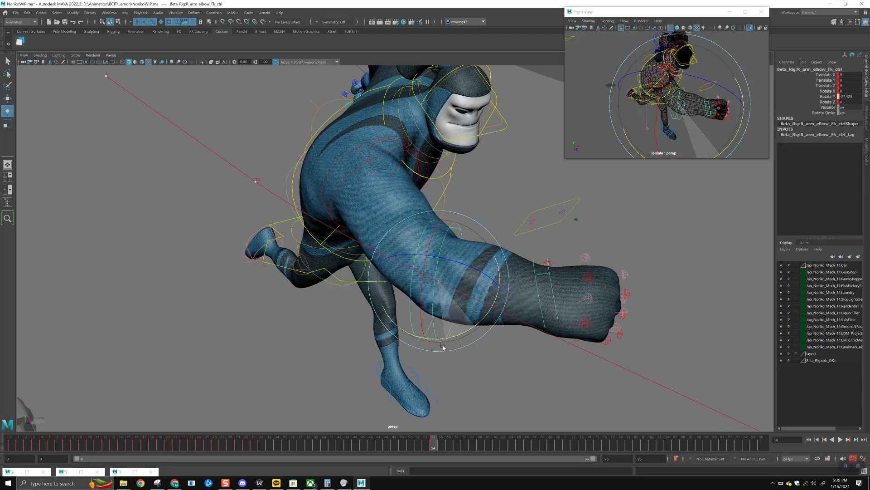
Refine the upper body and right arm rotations so the fist drives along the punch direction
alt+drag(508, 349, 426, 220)
key(w)
click(281, 105)
alt+drag(345, 188, 347, 157)
key(e)
mouse_move(347, 158)
mouse_down()
mouse_move(351, 147)
mouse_move(351, 165)
mouse_up()
key(w)
alt+drag(380, 138, 408, 186)
click(316, 113)
key(e)
Turn the neck to face the punch direction and fine-tune the right arm and fist, undoing the last rotation
click(448, 149)
alt+drag(449, 149, 407, 190)
key(w)
click(414, 156)
key(e)
drag(414, 156, 451, 172)
click(417, 152)
alt+drag(451, 172, 366, 216)
key(w)
click(480, 310)
key(e)
click(420, 272)
key(w)
scroll(425, 271, up, 3)
key(e)
key(ctrl+z)
Rotate the left shoulder FK control to pull the left arm up and back behind the body
key(w)
click(290, 141)
alt+drag(290, 142, 447, 194)
key(e)
click(472, 196)
key(w)
click(472, 196)
key(e)
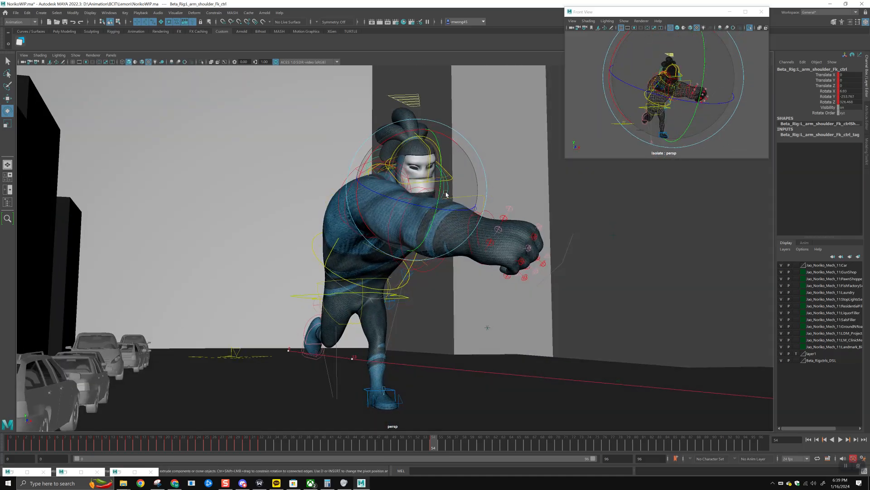
Select the left foot IK control and compare the punch pose from the side and front with the manga reference
click(392, 391)
alt+drag(393, 391, 389, 363)
key(w)
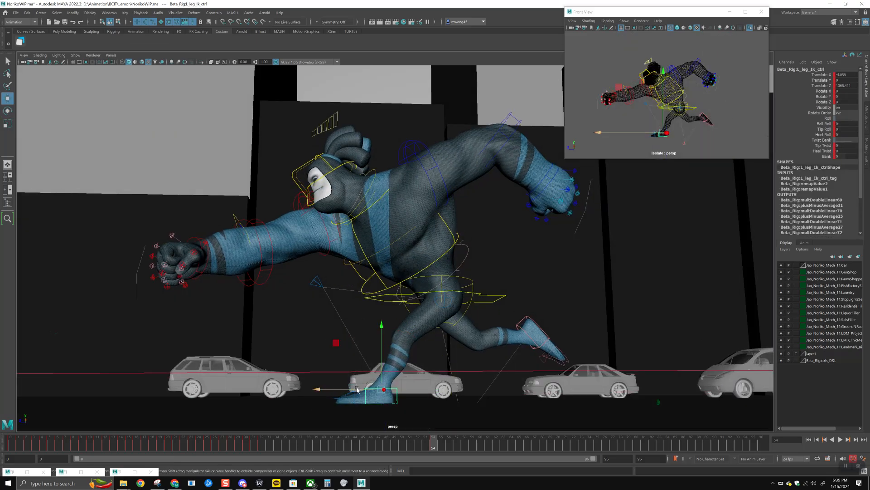
alt+drag(464, 321, 475, 297)
alt+drag(446, 272, 446, 291)
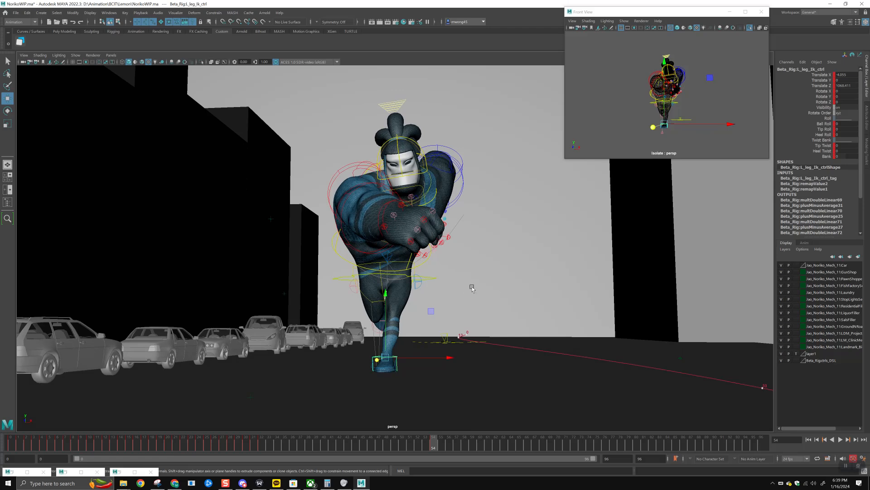
click(161, 485)
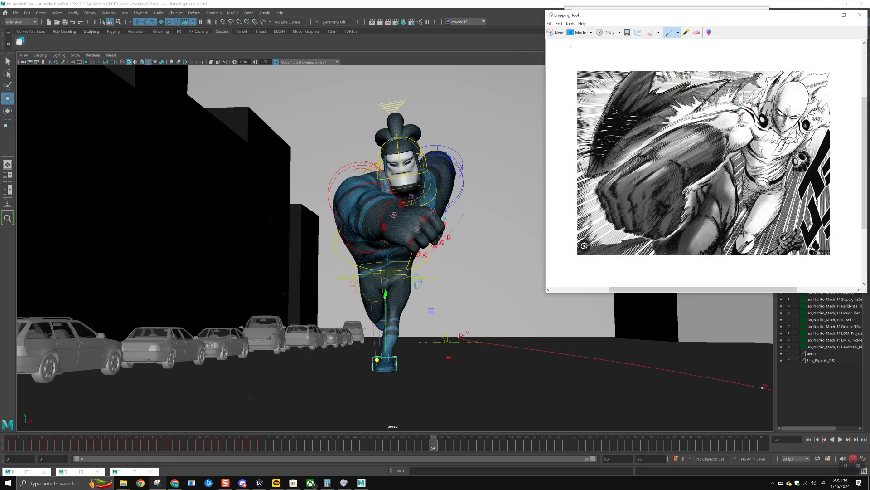
click(828, 16)
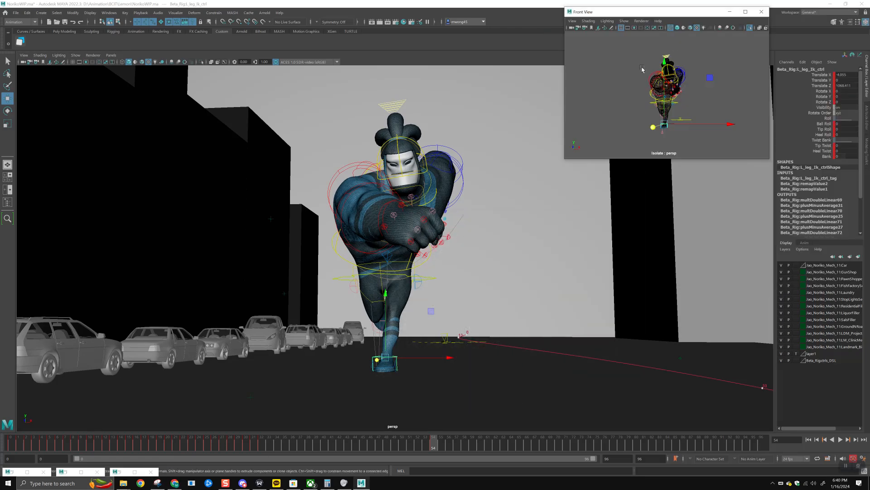
Select all the character's controls and key the punch pose at frame 54
drag(741, 181, 728, 152)
middle_click(358, 394)
key(s)
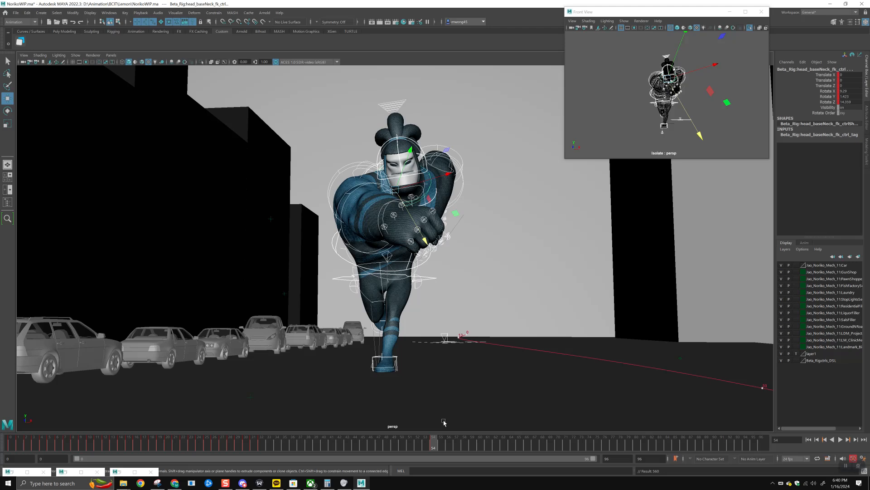
alt+drag(459, 283, 436, 295)
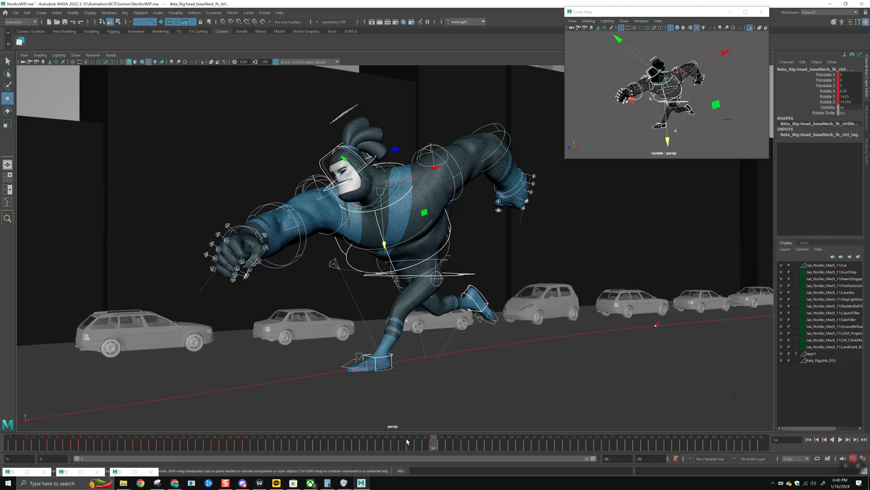
Compare the character's pose at frames 47 and 54 with the main pelvis control selected
drag(385, 445, 382, 447)
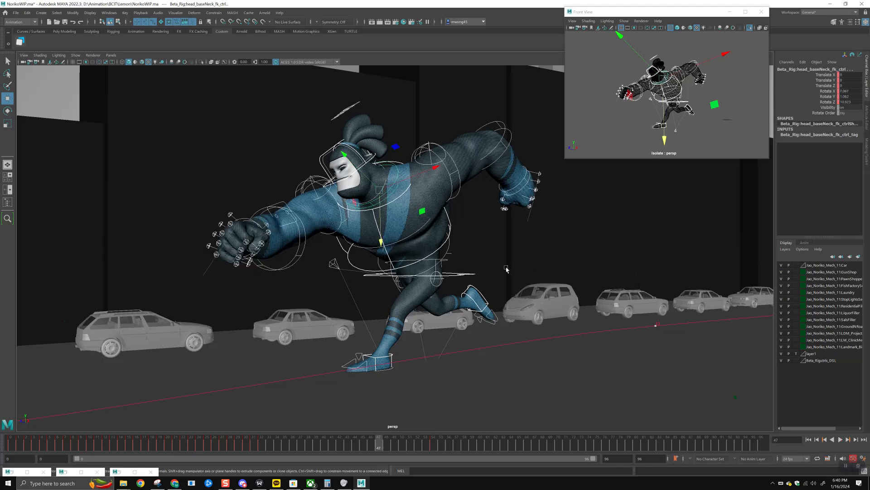
click(470, 276)
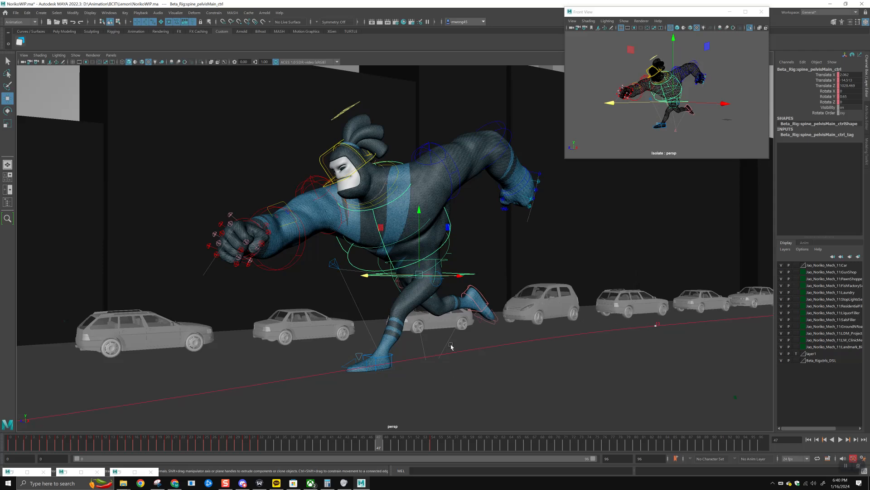
click(433, 447)
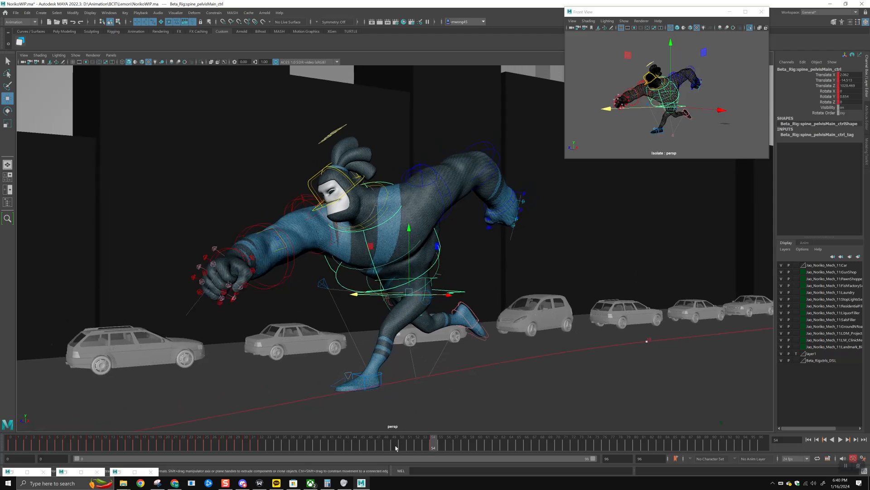
Go to frame 24, select all the character's controls and carry that run pose over to frame 47
drag(260, 446, 199, 444)
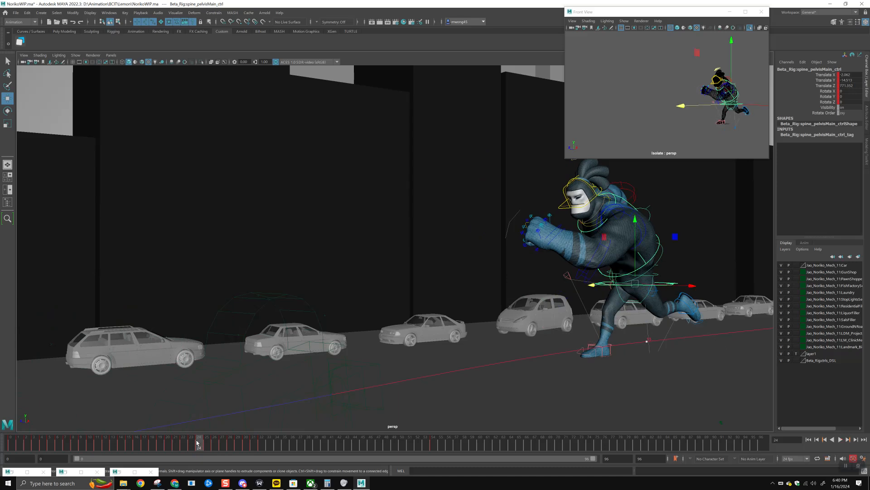
alt+middle_drag(712, 94, 682, 97)
drag(643, 49, 767, 155)
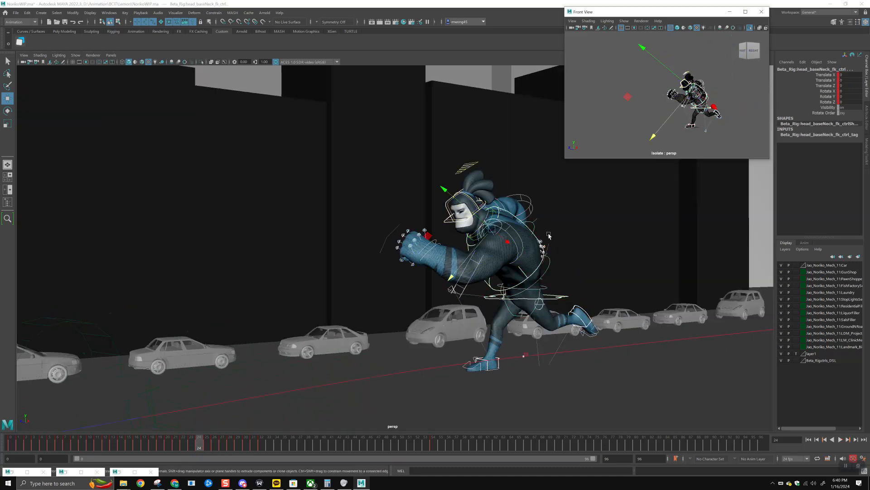
drag(202, 444, 224, 451)
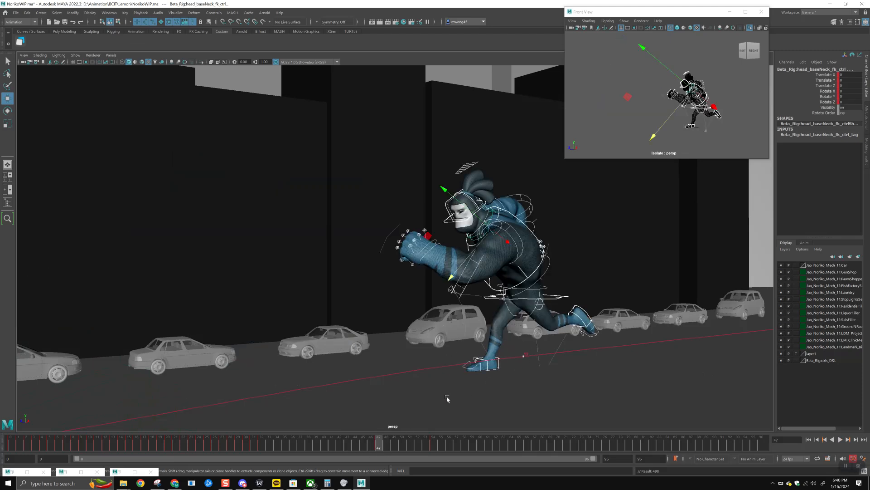
Check the right foot and main pelvis controls at frame 47 and rotate the chest for the punch wind-up
click(499, 369)
alt+drag(498, 370, 646, 321)
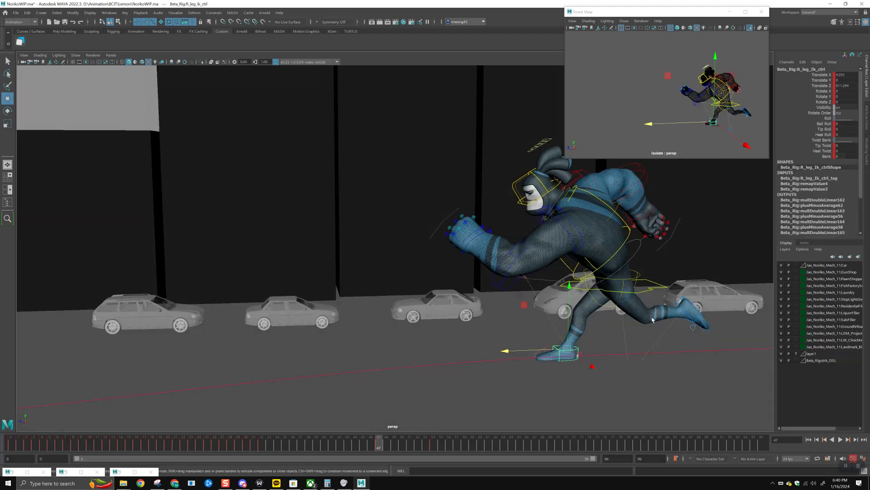
click(637, 306)
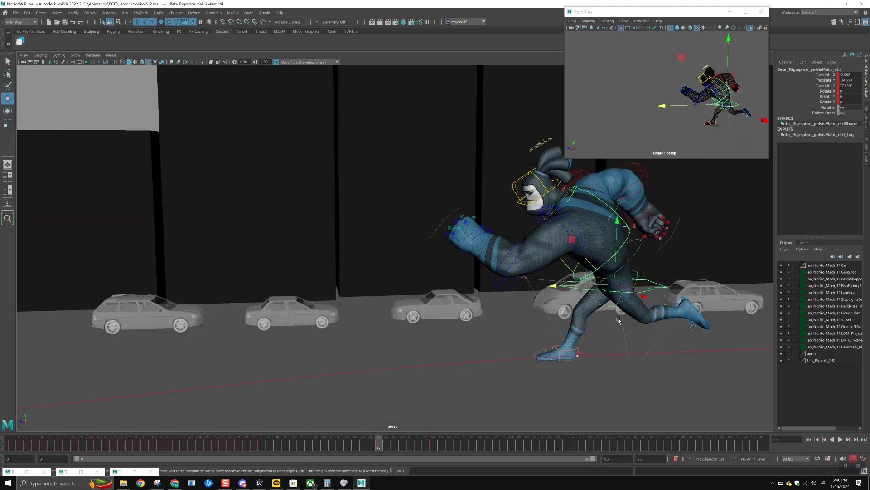
alt+drag(697, 99, 669, 143)
key(e)
key(w)
click(669, 143)
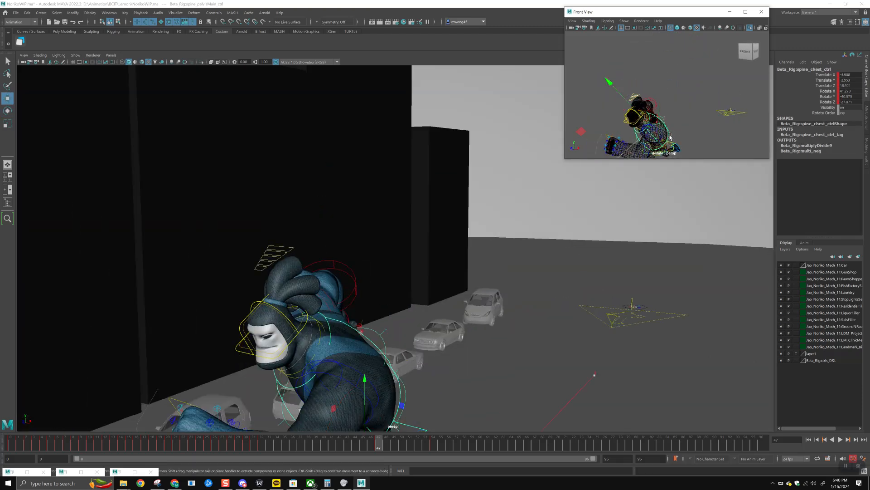
alt+middle_drag(366, 277, 372, 230)
key(e)
alt+drag(374, 288, 314, 265)
Rotate the right arm's controls at frame 47 to draw the punching arm back and out behind the body
key(w)
click(443, 282)
key(e)
key(w)
click(257, 250)
key(e)
drag(257, 251, 309, 286)
key(w)
click(314, 335)
key(e)
drag(312, 334, 339, 330)
key(w)
Refine the upper-body and arm controls at frame 47 from several angles so the left arm reaches forward opposite the cocked punching arm
click(385, 236)
alt+drag(385, 236, 343, 272)
key(e)
key(w)
click(551, 238)
alt+drag(551, 237, 361, 194)
key(e)
click(542, 330)
alt+drag(526, 336, 455, 302)
key(w)
click(437, 257)
key(e)
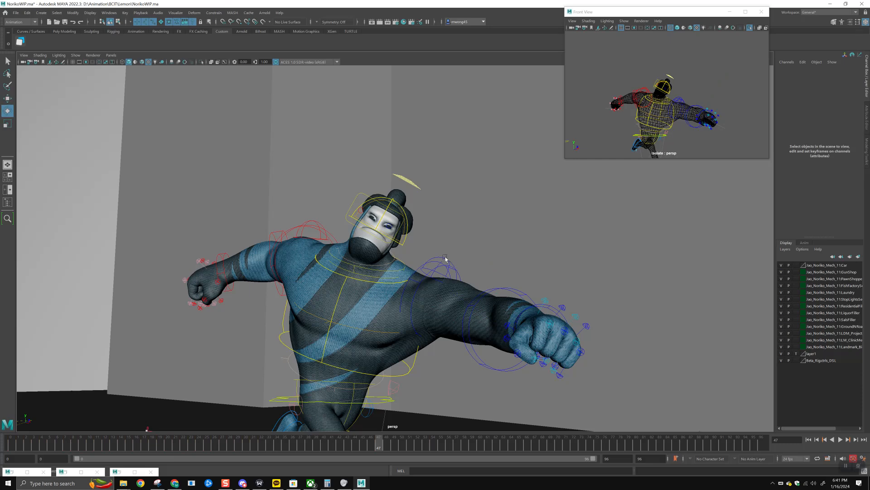
Rotate the left shoulder and arm controls at frame 47 to extend the left arm toward the target
mouse_move(426, 272)
mouse_down()
mouse_move(576, 301)
mouse_move(602, 293)
mouse_up()
mouse_move(521, 275)
alt+mouse_down()
mouse_move(519, 286)
mouse_move(551, 279)
alt+mouse_up()
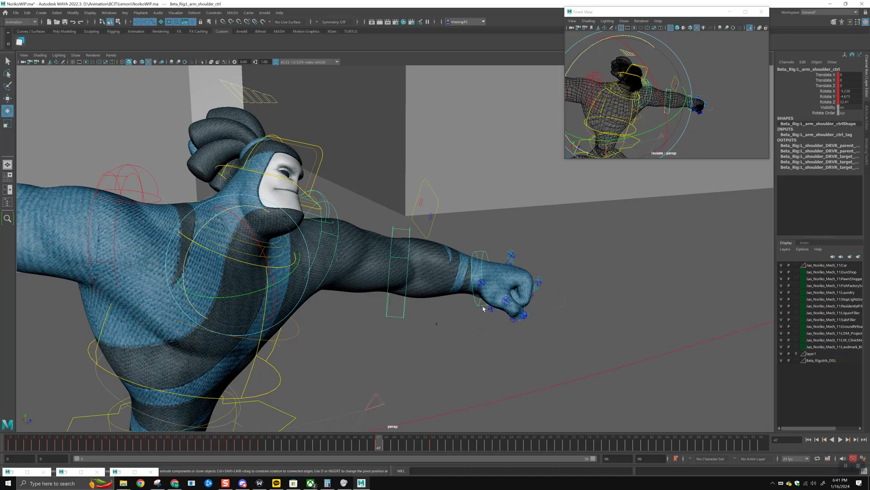
drag(479, 320, 547, 264)
alt+drag(481, 255, 529, 344)
Select the left thumb controls at frame 47 and rotate the second thumb joint to open the thumb away from the fist
key(w)
key(e)
key(w)
click(516, 309)
key(e)
key(w)
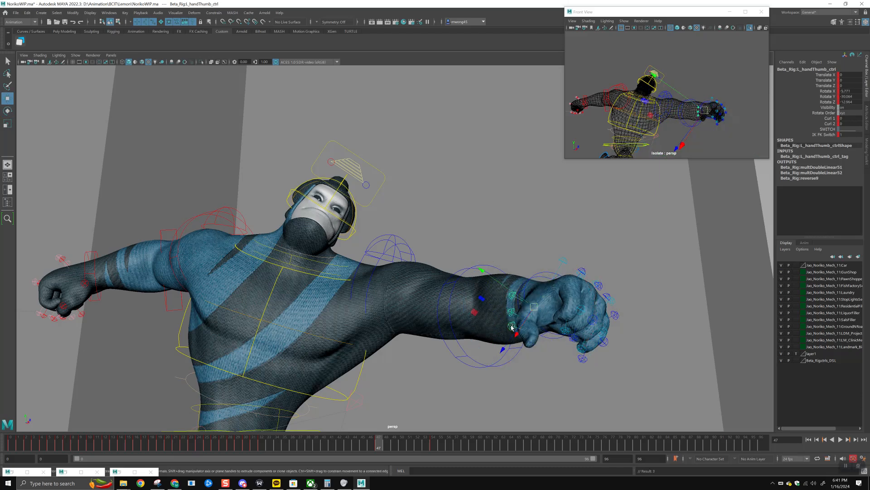
click(513, 313)
key(e)
drag(522, 349, 507, 347)
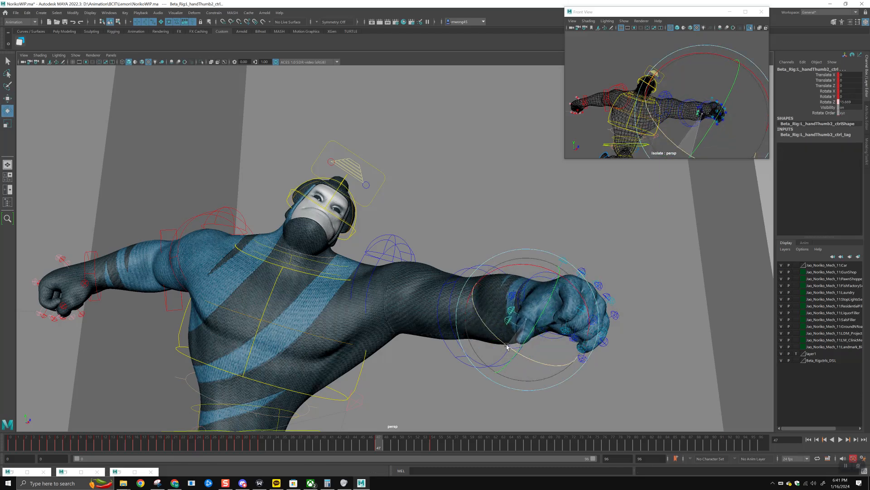
Straighten the left hand's index finger at frame 47 by rotating its joint controls
alt+drag(546, 283, 561, 313)
key(w)
click(544, 347)
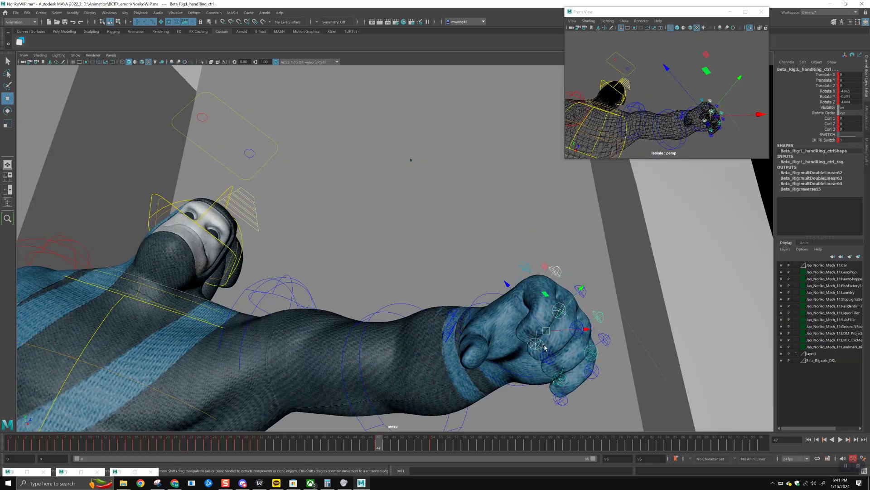
click(539, 347)
key(e)
drag(566, 309, 576, 290)
key(w)
click(546, 263)
alt+drag(546, 263, 498, 245)
key(e)
drag(504, 287, 475, 332)
key(w)
Uncurl the left hand's middle finger at frame 47 by rotating its joint controls together
click(475, 328)
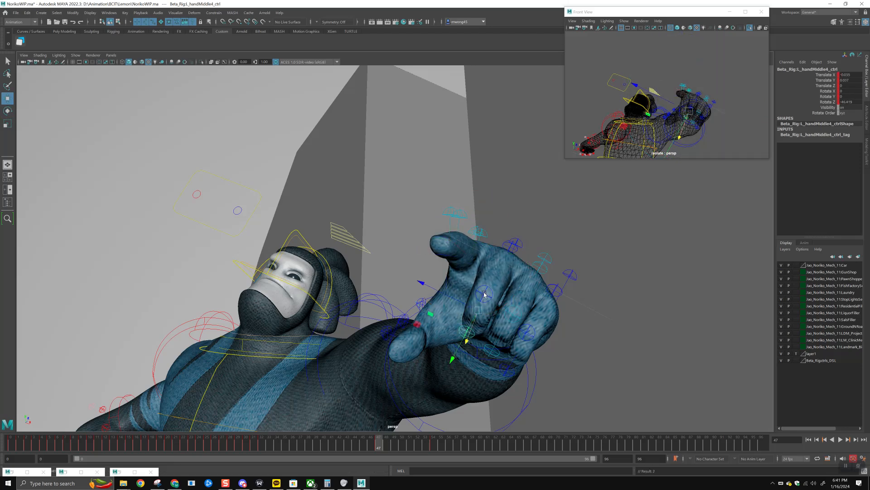
shift+click(509, 252)
alt+drag(509, 252, 407, 200)
key(e)
drag(380, 269, 436, 250)
key(w)
alt+drag(513, 262, 521, 255)
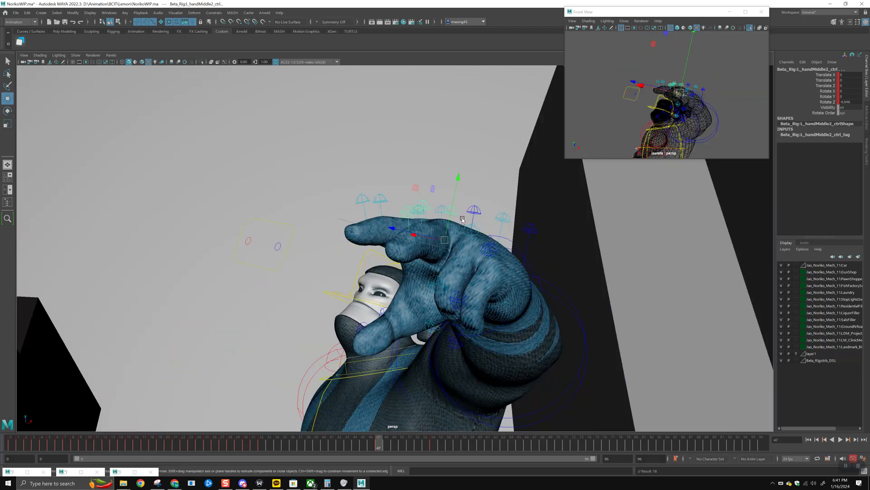
Uncurl the left hand's ring finger at frame 47 by rotating its joint controls
key(bracketleft)
key(e)
drag(502, 343, 507, 324)
alt+middle_drag(507, 324, 491, 284)
key(w)
click(473, 388)
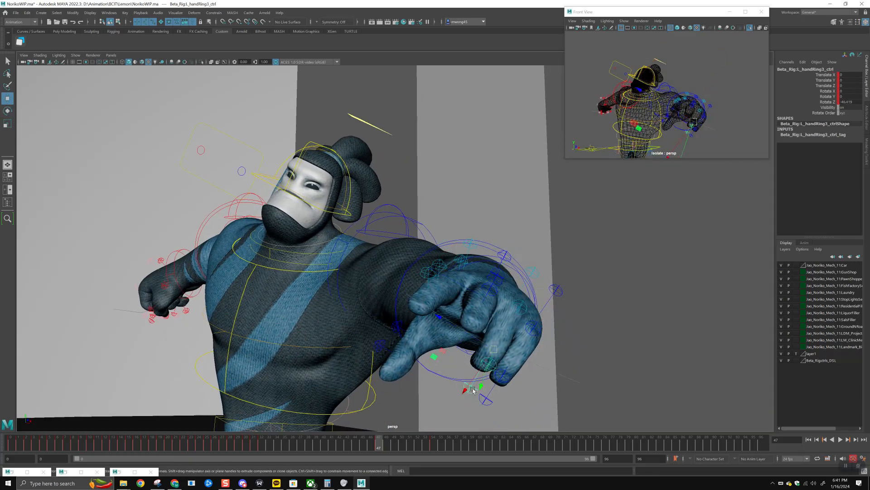
key(e)
drag(520, 320, 526, 300)
key(w)
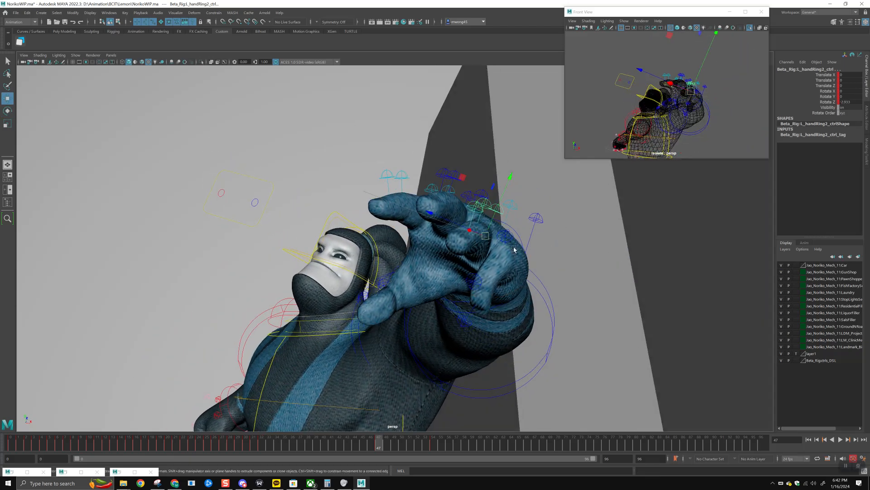
Uncurl the left hand's pinky at frame 47 by rotating its joint controls
click(504, 303)
click(475, 286)
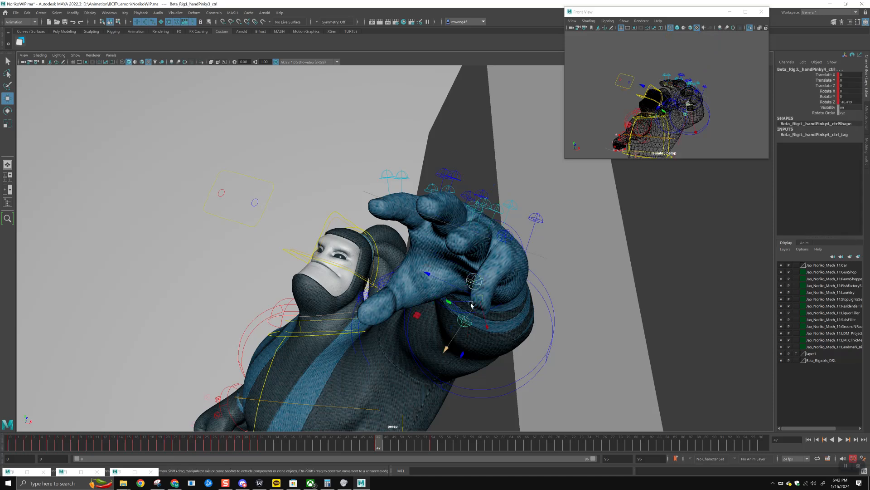
drag(464, 275, 508, 238)
key(w)
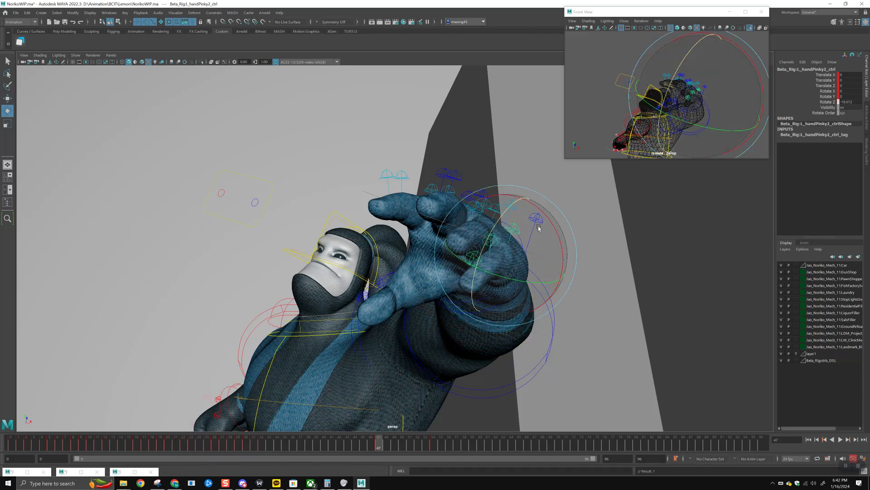
key(w)
Rotate the base controls of the left middle and index fingers at frame 47 to spread the open hand
drag(540, 259, 494, 205)
key(e)
alt+drag(494, 206, 490, 258)
key(w)
click(493, 257)
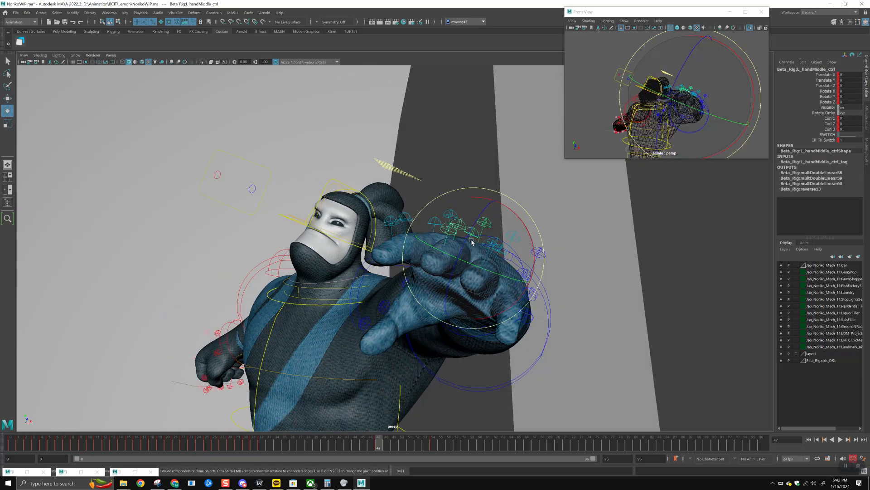
click(469, 241)
key(e)
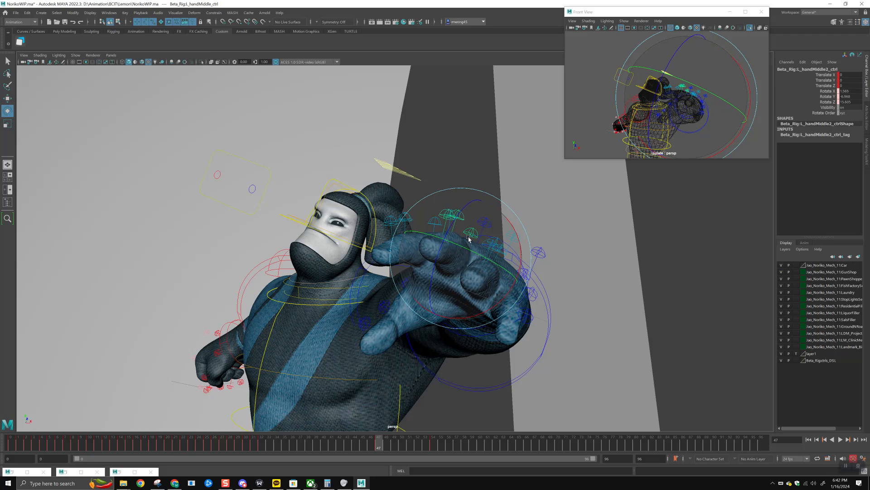
alt+drag(469, 242, 451, 234)
click(480, 301)
key(w)
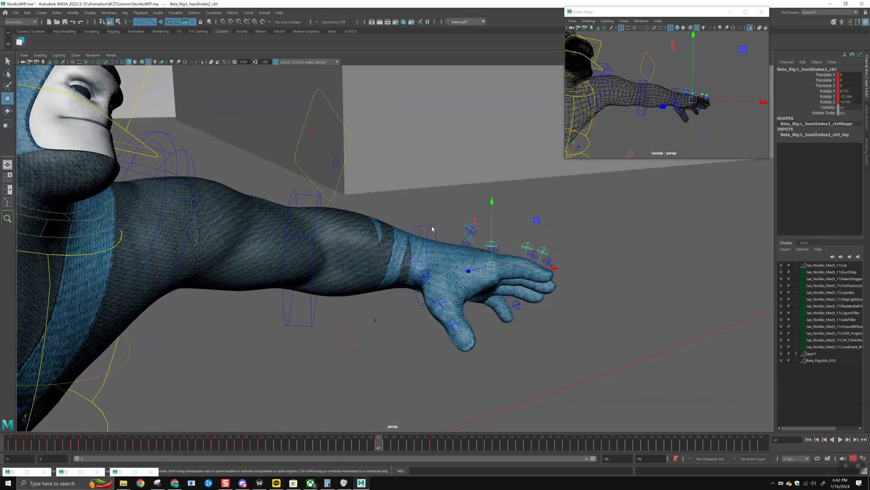
alt+drag(485, 183, 472, 235)
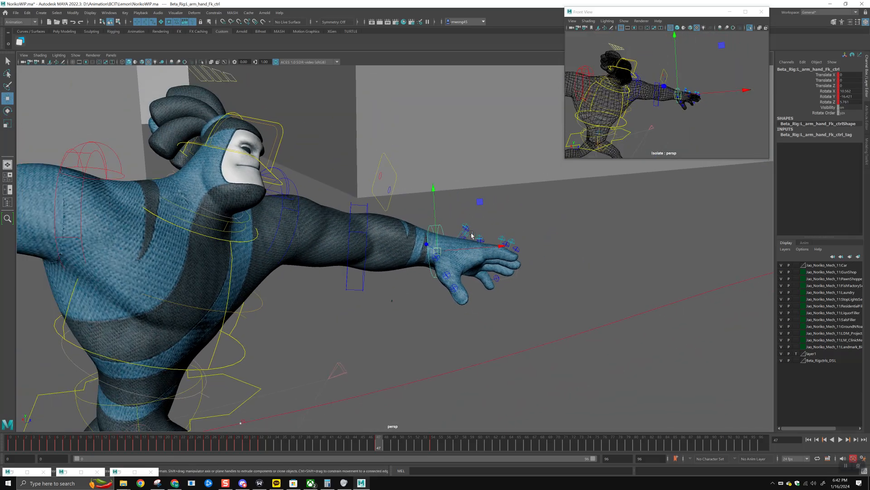
click(240, 483)
click(242, 482)
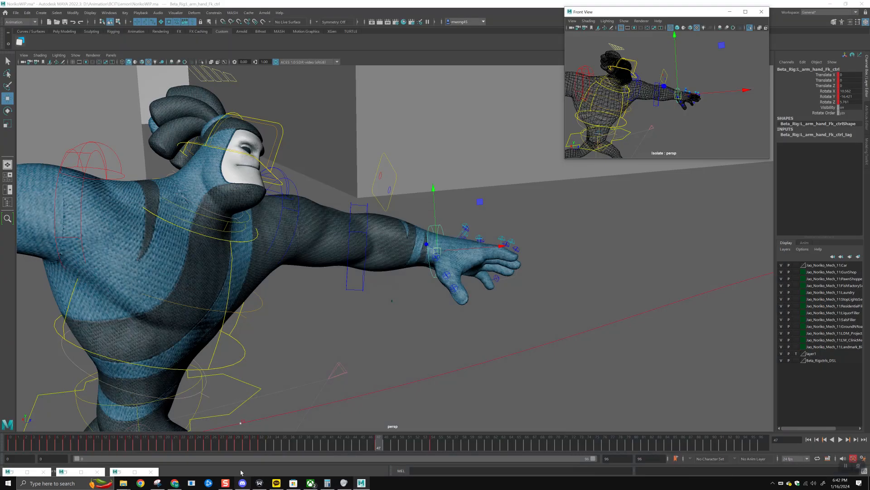
Adjust the left thumb and rotate the left hand FK control at frame 47 so the open palm reaches forward
alt+drag(434, 227, 450, 225)
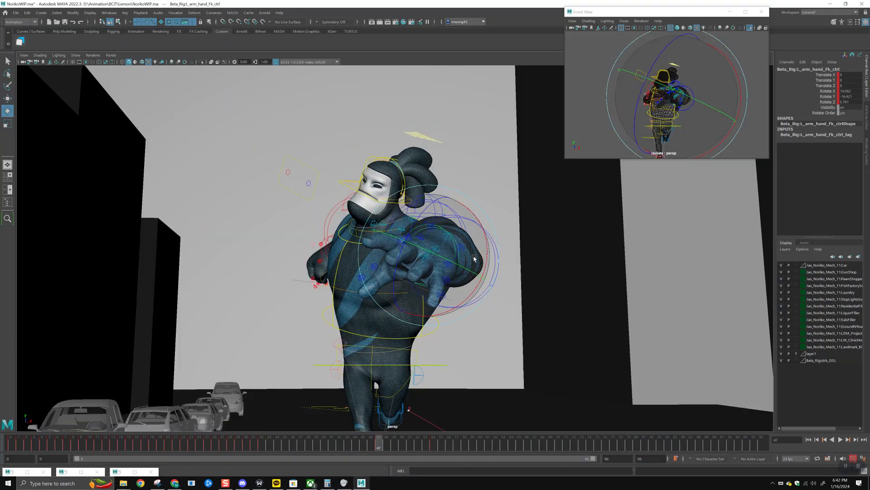
key(w)
key(bracketleft)
click(437, 264)
key(e)
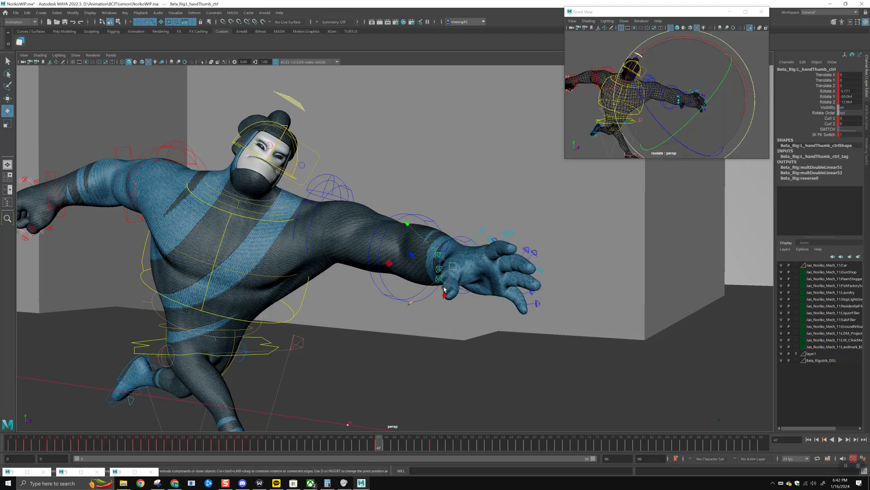
key(w)
alt+drag(450, 290, 485, 259)
click(459, 250)
click(469, 279)
key(e)
alt+drag(456, 204, 426, 192)
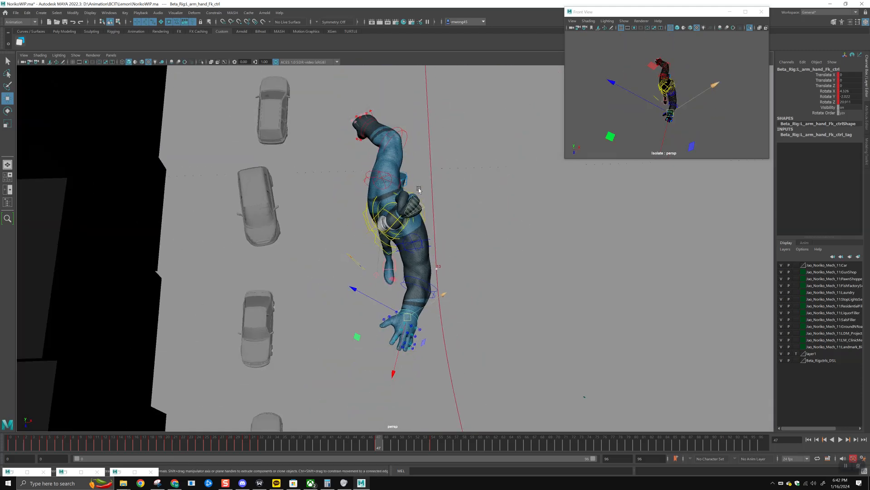
Select and key all the character's controls at frame 47, then compare the wind-up with the punch pose at frame 54
drag(637, 40, 698, 146)
key(s)
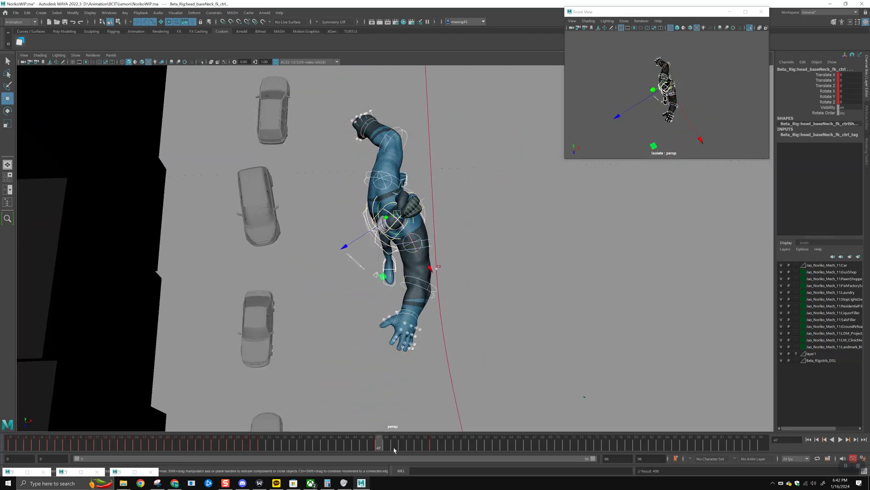
click(433, 450)
alt+drag(442, 345, 432, 299)
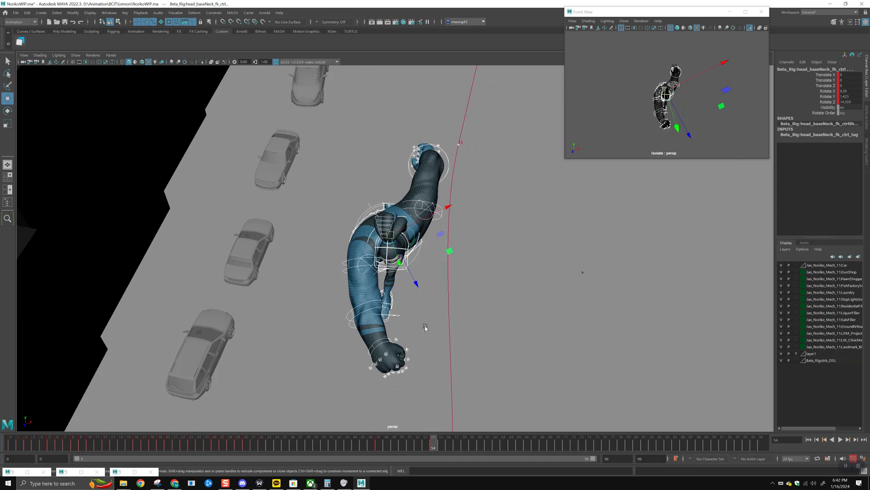
mouse_move(390, 451)
mouse_down()
mouse_move(401, 452)
mouse_move(370, 446)
mouse_move(401, 449)
mouse_up()
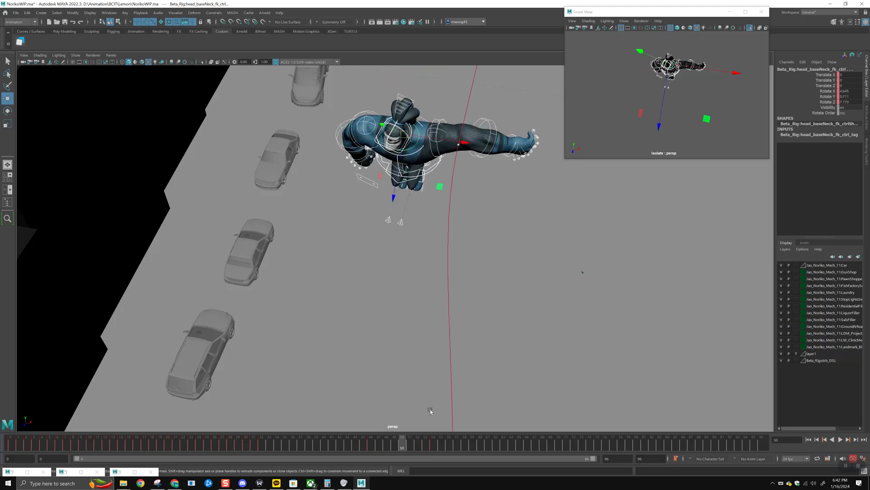
Go to the in-between at frame 50 and rotate the right foot's IK control
alt+drag(439, 186, 484, 224)
mouse_move(397, 450)
mouse_down()
mouse_move(383, 451)
mouse_move(401, 453)
mouse_up()
mouse_move(655, 137)
alt+mouse_down()
mouse_move(605, 137)
mouse_move(689, 136)
mouse_move(665, 136)
alt+mouse_up()
click(603, 136)
click(666, 141)
key(e)
drag(671, 78, 670, 128)
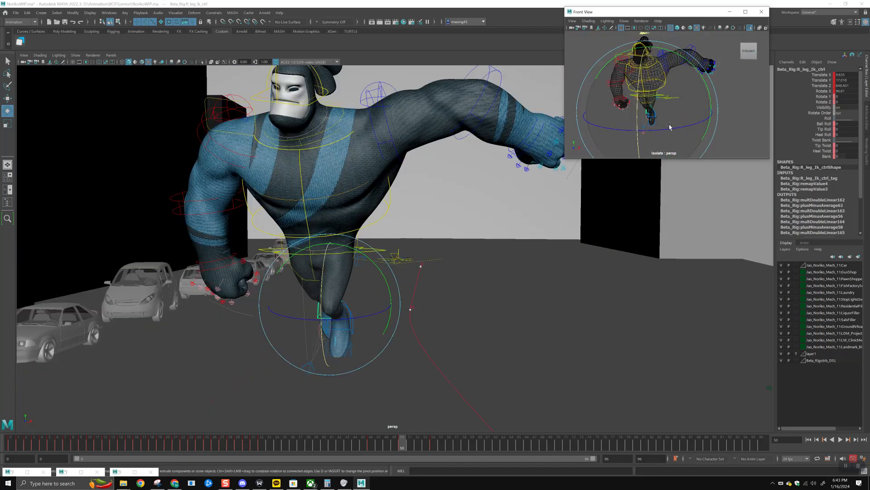
Adjust the other foot's control at frame 50 and check the legs from the front and from above
alt+drag(445, 193, 691, 125)
alt+right_drag(691, 124, 706, 131)
click(700, 130)
key(e)
drag(701, 130, 447, 226)
key(w)
middle_drag(451, 249, 385, 219)
click(382, 209)
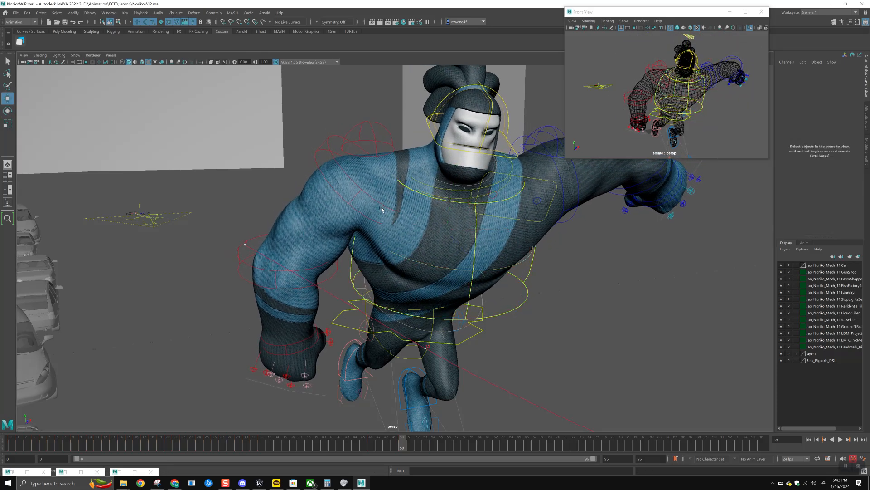
Rotate the right shoulder controls at frame 50 to raise the hanging punching arm outward
click(326, 156)
mouse_move(324, 145)
mouse_down()
mouse_move(340, 146)
mouse_move(335, 171)
mouse_move(365, 201)
mouse_move(335, 222)
mouse_move(298, 202)
mouse_move(341, 148)
mouse_up()
click(284, 206)
alt+drag(343, 152, 421, 140)
Rotate the head control at frame 50 so the character faces the target
click(469, 262)
key(w)
click(420, 121)
click(419, 111)
alt+drag(419, 111, 446, 161)
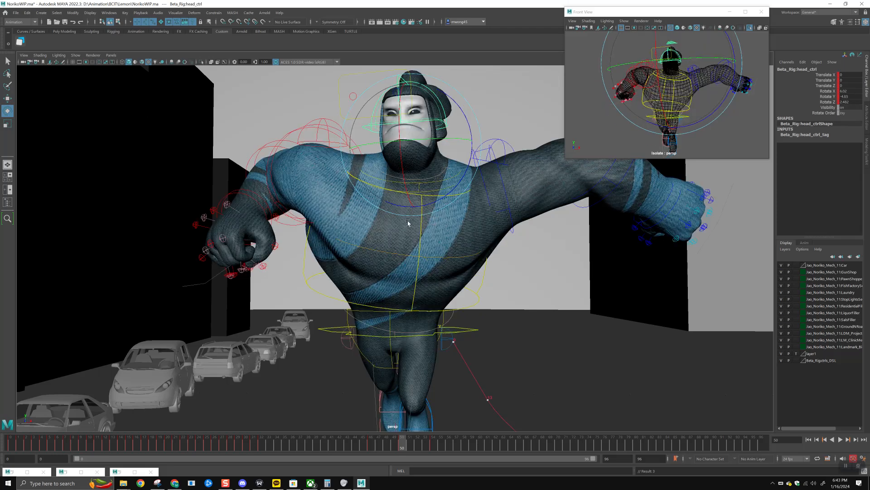
Rotate the right arm's shoulder and elbow controls at frame 50 to lift the punching arm farther out to the side
click(296, 136)
drag(297, 145, 236, 195)
click(268, 182)
key(w)
click(243, 188)
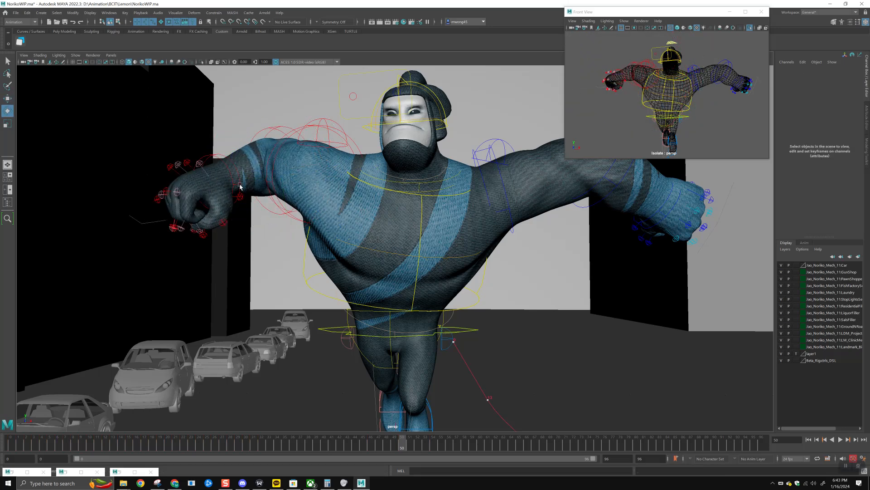
Adjust the right hand at frame 50 and rotate its finger controls to tighten the fist
click(167, 212)
key(w)
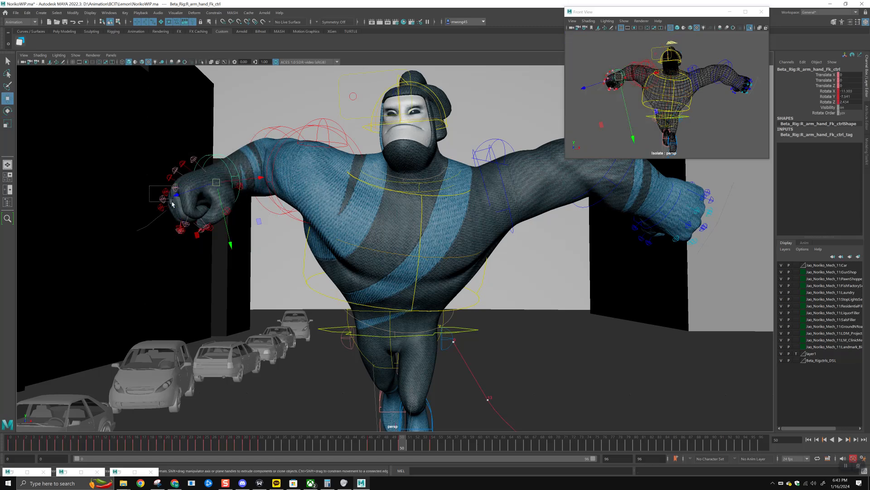
key(e)
drag(165, 245, 202, 243)
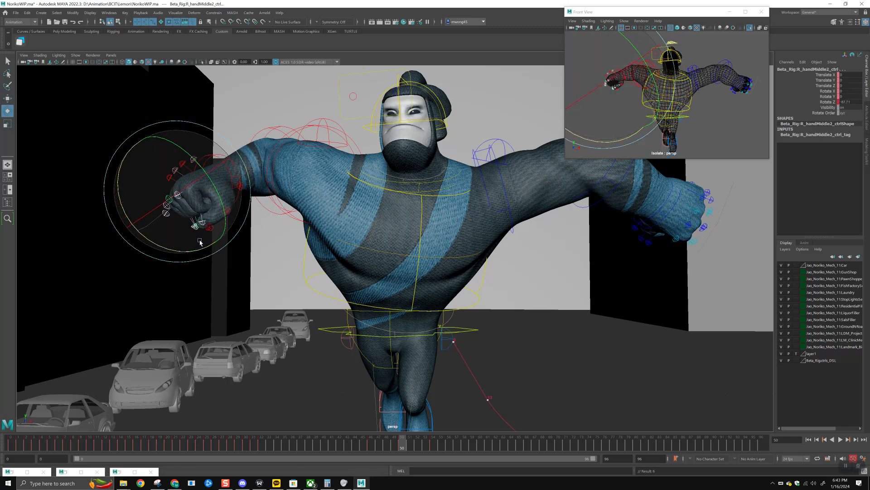
Rotate the left arm's shoulder FK control at frame 50 to lower the arm and key the pose
click(501, 217)
click(507, 239)
drag(501, 220, 529, 186)
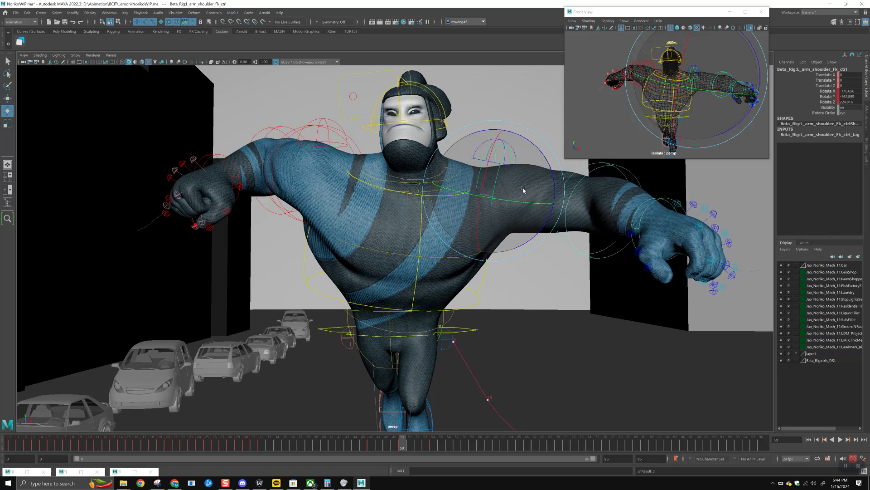
key(s)
Bend the left arm forward in front of the body at frame 50 by rotating its FK controls
click(407, 446)
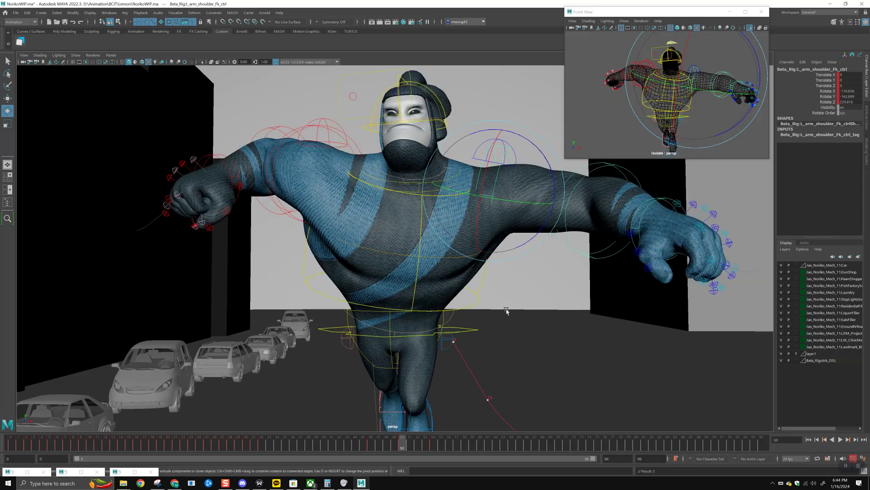
click(589, 266)
drag(589, 267, 500, 174)
key(w)
key(e)
drag(495, 227, 489, 250)
alt+middle_drag(489, 250, 502, 203)
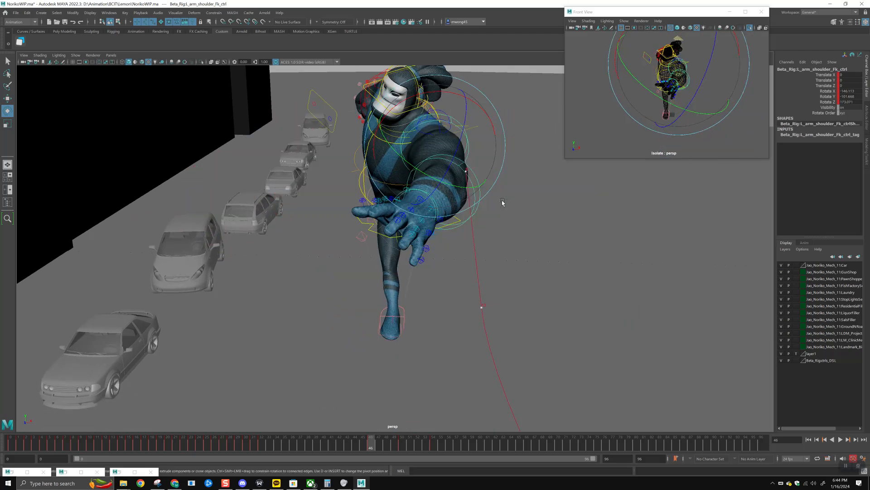
Check the punch at frame 54, then rotate the right arm's controls at frame 52 to drive the fist forward
key(period)
key(period)
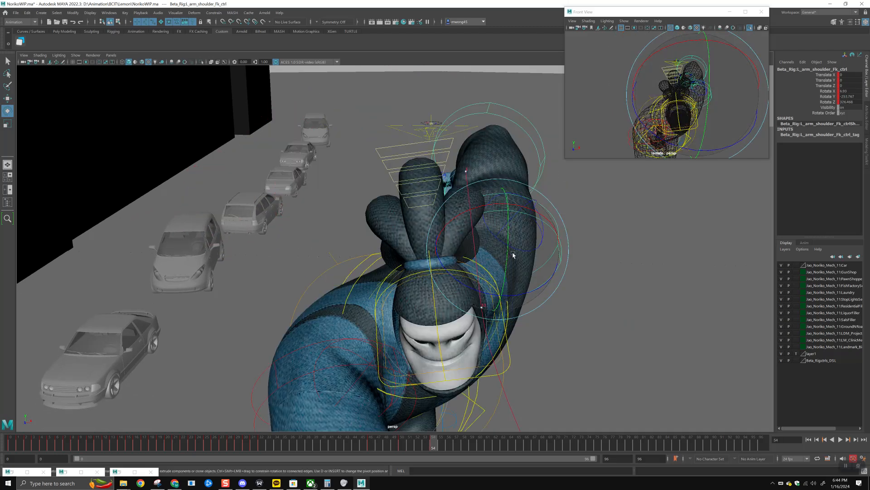
alt+drag(468, 315, 445, 358)
key(w)
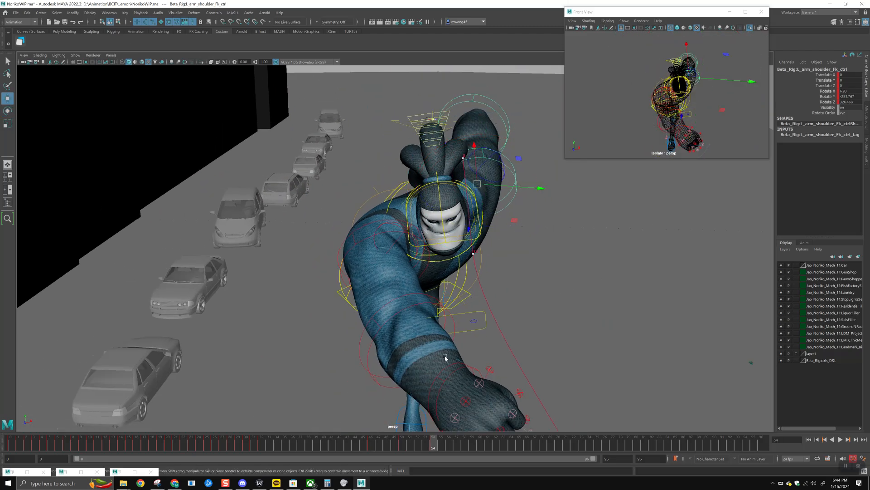
click(421, 448)
click(393, 225)
alt+drag(393, 226, 405, 266)
key(e)
mouse_move(354, 233)
mouse_down()
mouse_move(392, 233)
mouse_move(319, 230)
mouse_move(333, 247)
mouse_move(362, 239)
mouse_up()
key(w)
Rotate the left arm's shoulder FK control at frame 52 to swing that arm back and compare it with the neighboring poses
key(e)
click(489, 223)
mouse_move(489, 224)
mouse_down()
mouse_move(460, 232)
mouse_move(484, 232)
mouse_up()
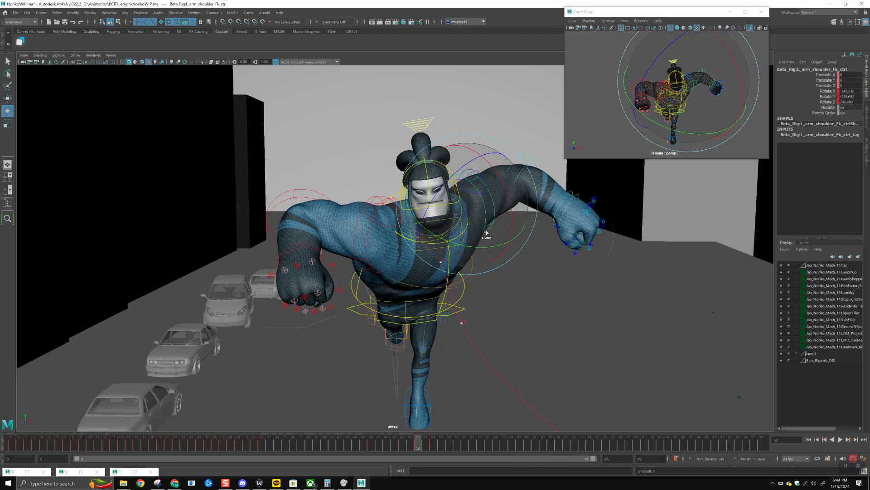
key(.)
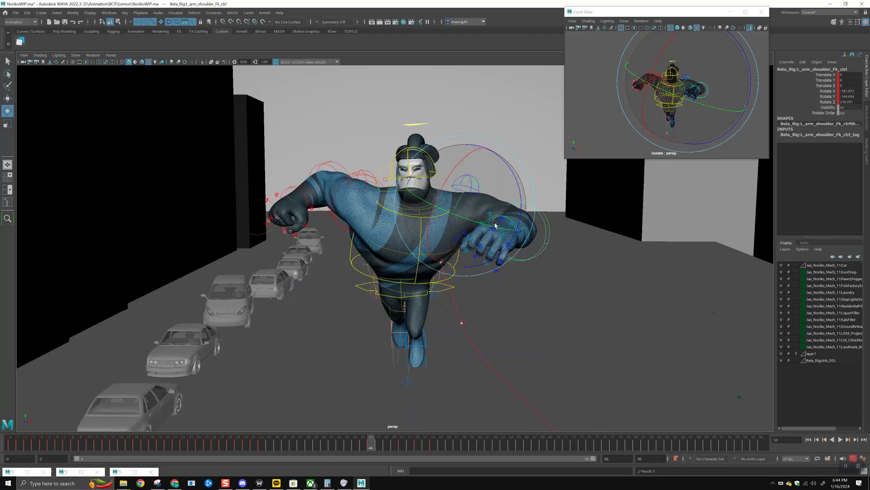
Rotate the right arm's shoulder and elbow FK controls at frame 52 to swing the fist outward, comparing it with the neighboring poses
key(.)
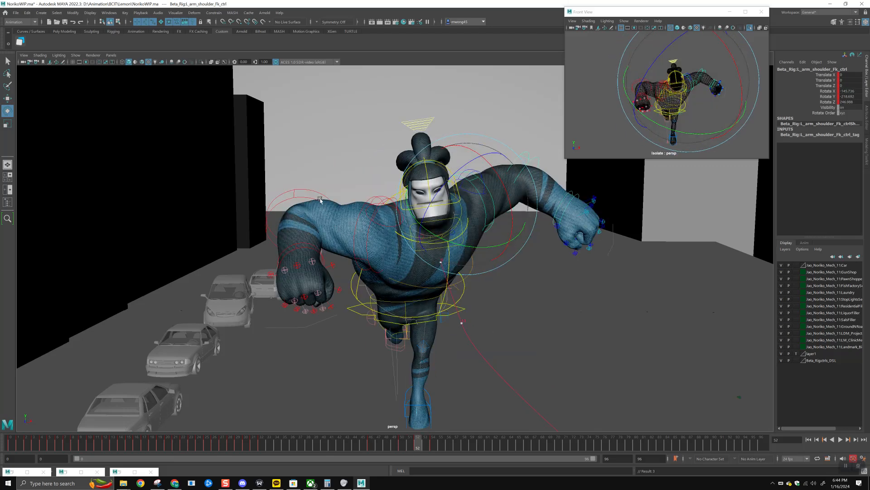
click(318, 205)
drag(320, 244, 375, 236)
key(w)
key(e)
drag(367, 266, 369, 248)
key(comma)
key(comma)
key(comma)
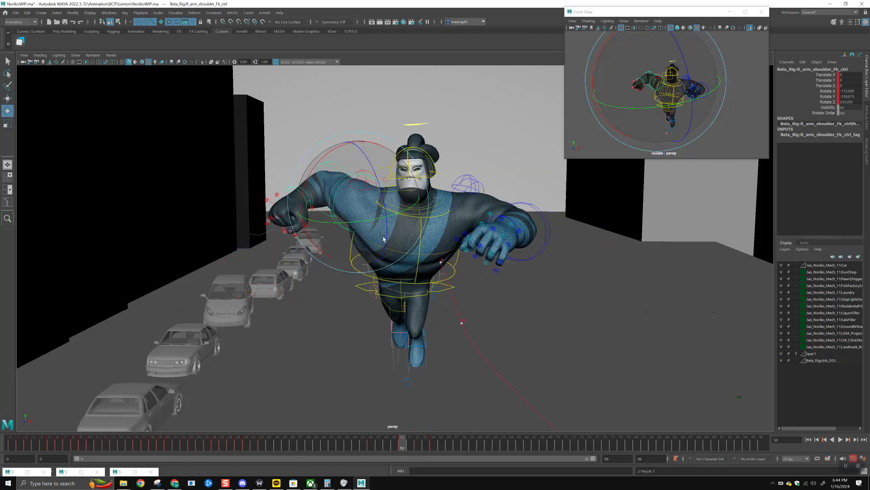
mouse_move(351, 219)
mouse_down()
mouse_move(353, 192)
mouse_move(325, 173)
mouse_move(346, 203)
mouse_move(340, 212)
mouse_up()
key(period)
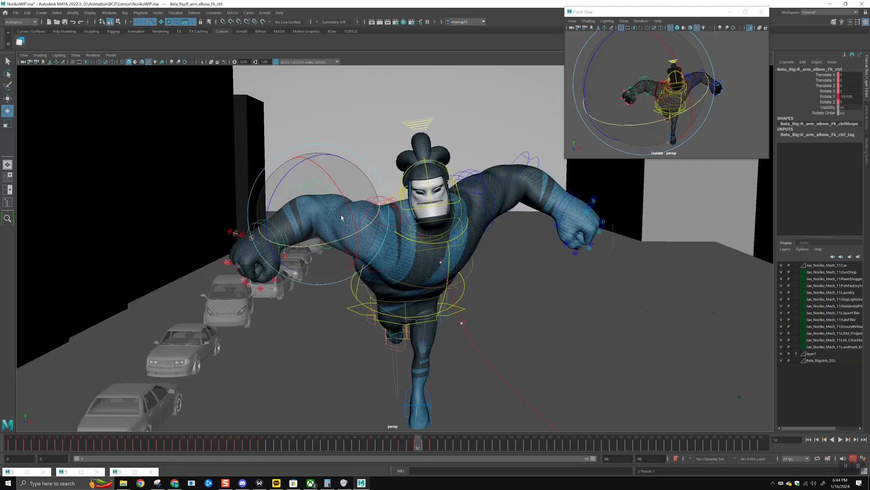
key(period)
Rotate the head control at frames 50 and 52 to turn the face through the start of the punch
alt+drag(581, 283, 467, 275)
drag(369, 441, 403, 449)
alt+drag(498, 295, 543, 211)
drag(473, 208, 425, 193)
key(e)
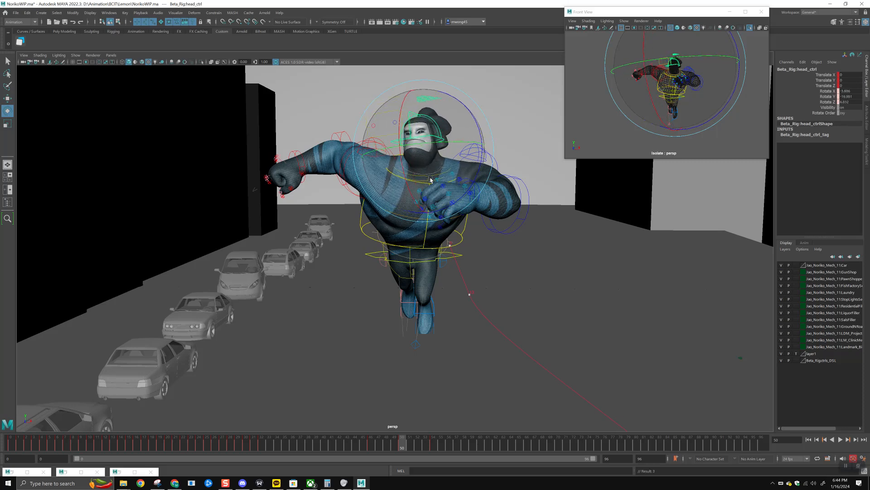
click(418, 448)
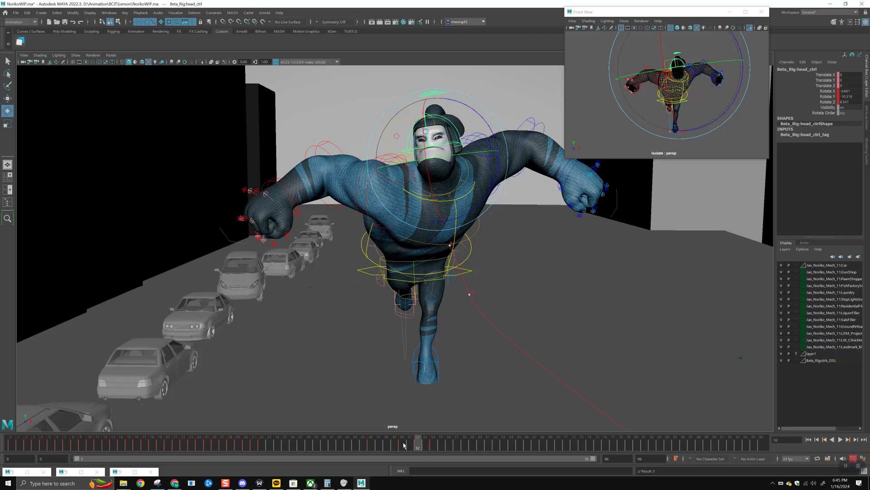
key(alt+v)
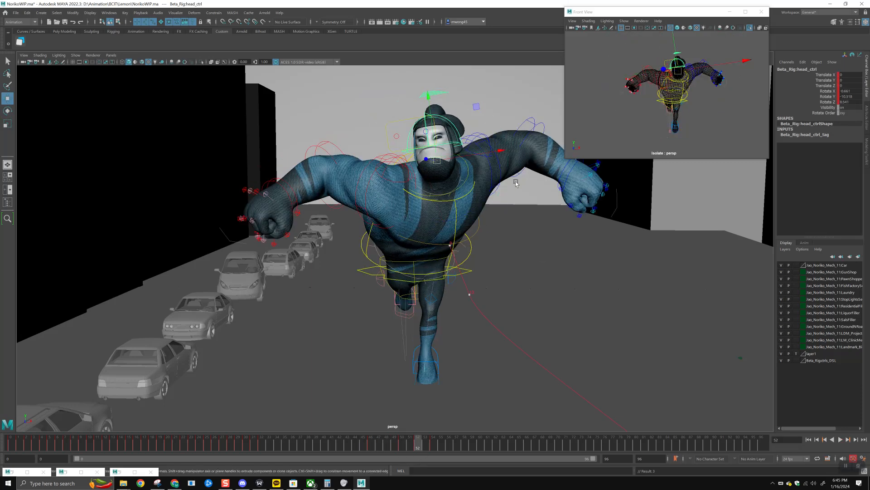
click(502, 193)
key(e)
mouse_move(501, 193)
mouse_down()
mouse_move(535, 165)
mouse_move(505, 195)
mouse_up()
Adjust the arm controls on the punch pose at frame 54 from a side angle and scrub back through the motion
click(548, 154)
key(alt+v)
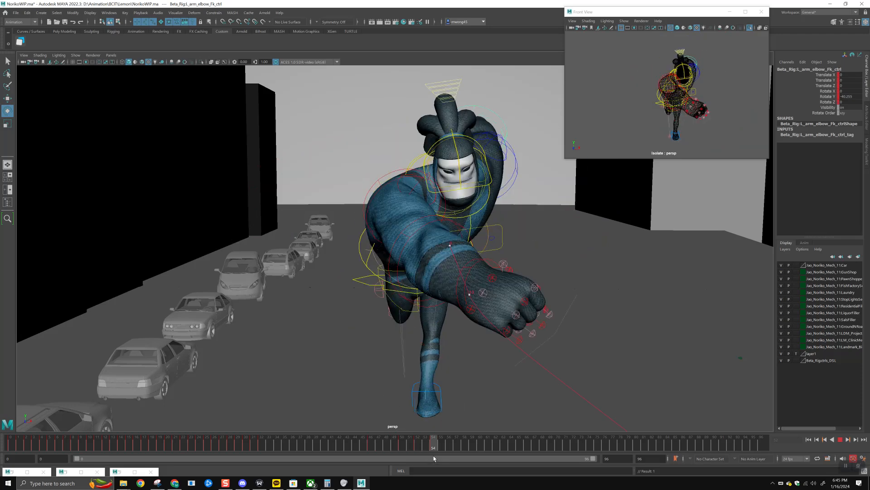
click(433, 448)
alt+drag(521, 245, 454, 214)
click(377, 219)
key(w)
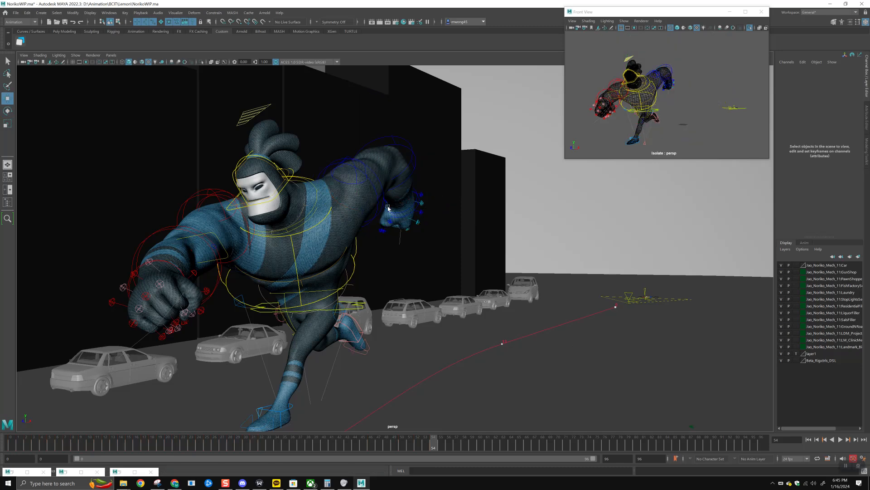
key(e)
drag(379, 219, 402, 221)
key(w)
drag(409, 444, 369, 452)
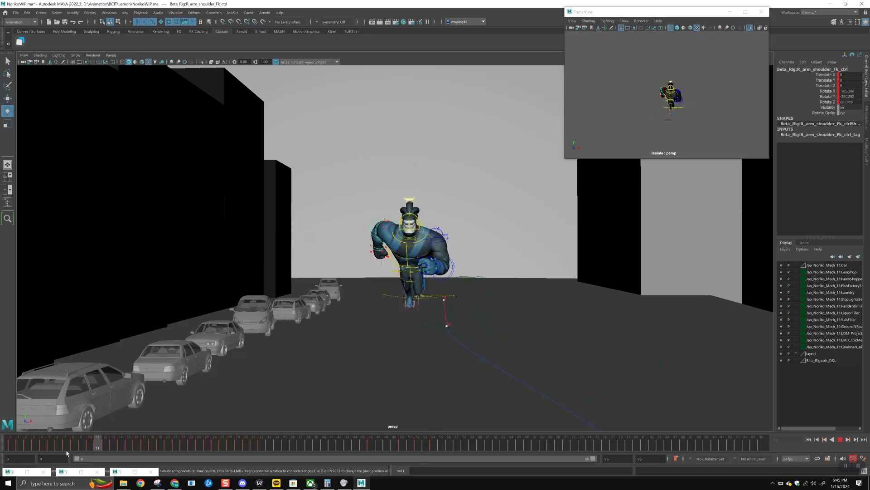
Review the run up to the wind-up at frame 46 and select all of the character's controls
click(294, 442)
drag(263, 444, 373, 448)
mouse_move(454, 295)
alt+mouse_down()
mouse_move(436, 290)
mouse_move(483, 290)
mouse_move(440, 292)
alt+mouse_up()
click(387, 359)
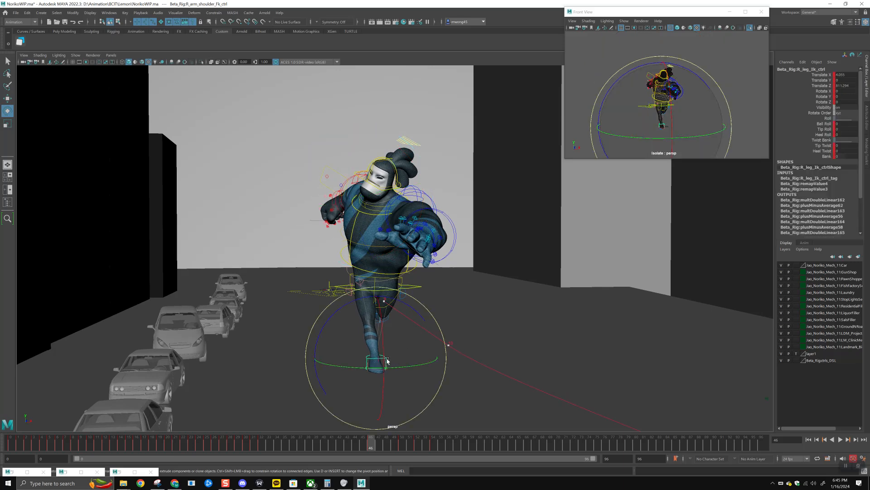
key(w)
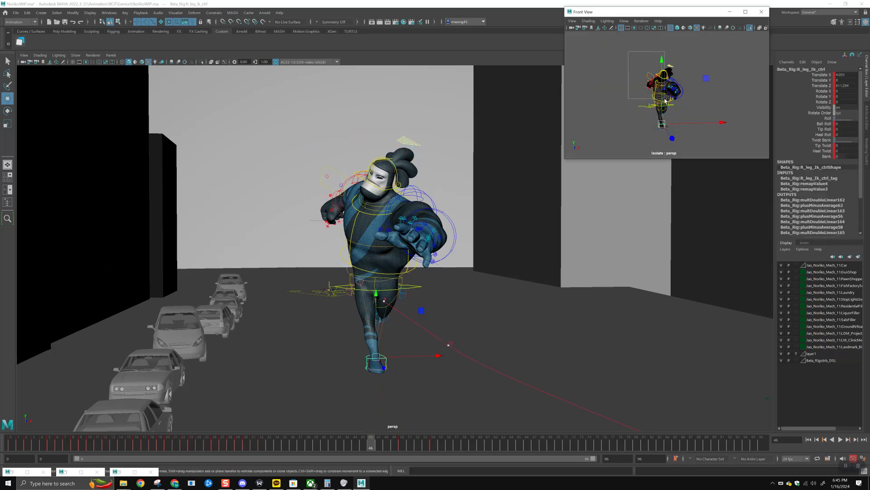
drag(632, 55, 711, 140)
click(388, 453)
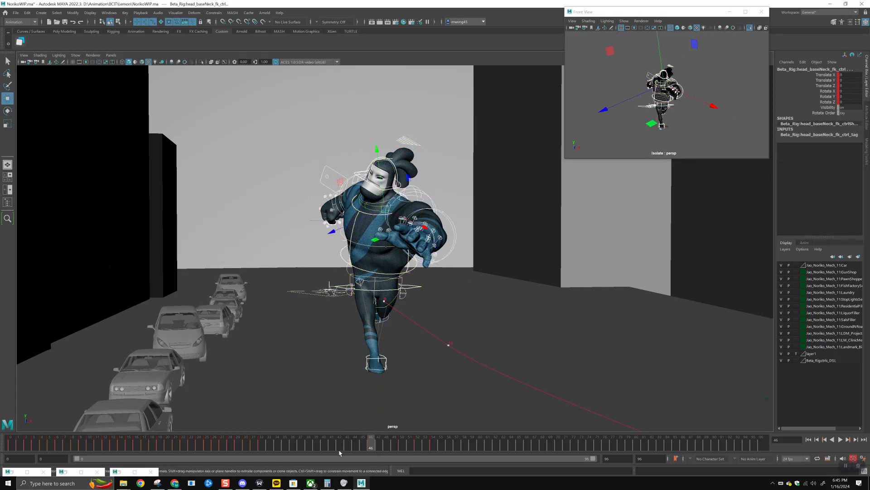
click(196, 448)
key(alt+v)
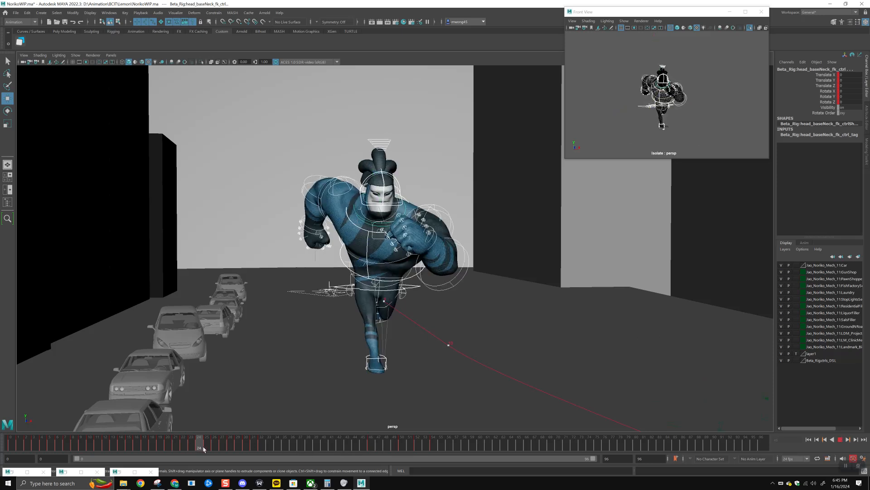
Delete the run keys after frame 24 and slide the wind-up and punch keys earlier to start at frame 25
click(200, 448)
shift+drag(208, 448, 267, 452)
key(Delete)
shift+drag(372, 448, 286, 447)
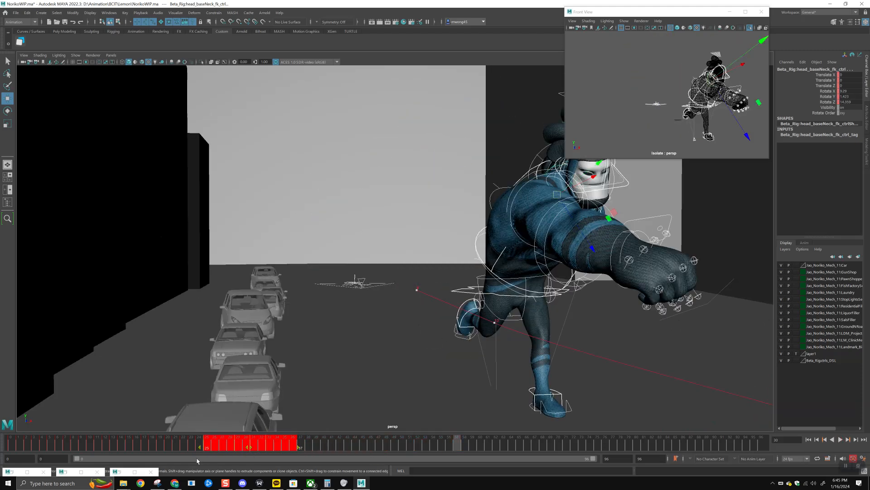
click(206, 447)
key(alt+v)
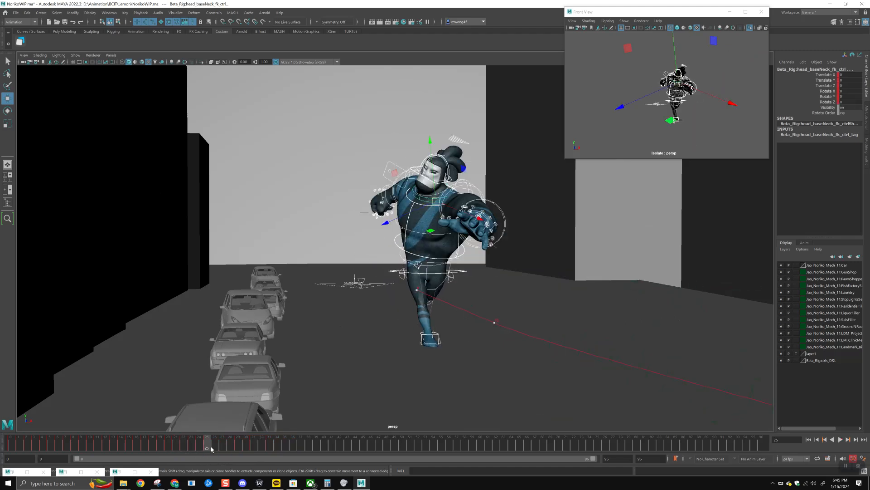
key(alt+v)
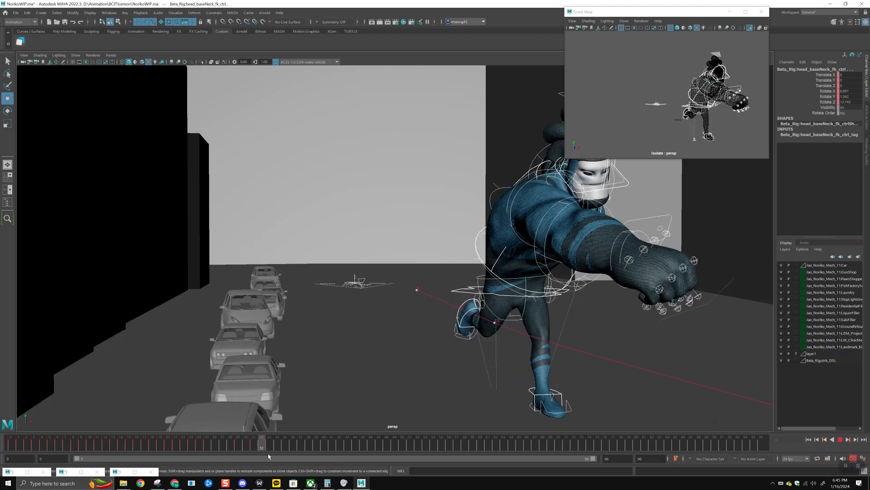
click(208, 446)
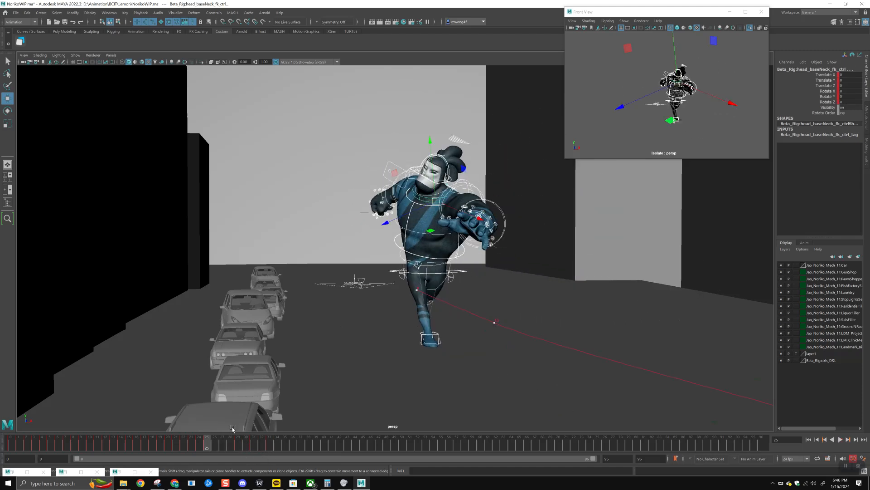
Play back the retimed run and wind-up from the beginning and examine the motion from a high front angle
click(105, 442)
key(alt+v)
click(463, 257)
alt+drag(453, 251, 397, 203)
alt+drag(662, 102, 633, 83)
alt+right_drag(633, 83, 658, 75)
drag(610, 132, 609, 132)
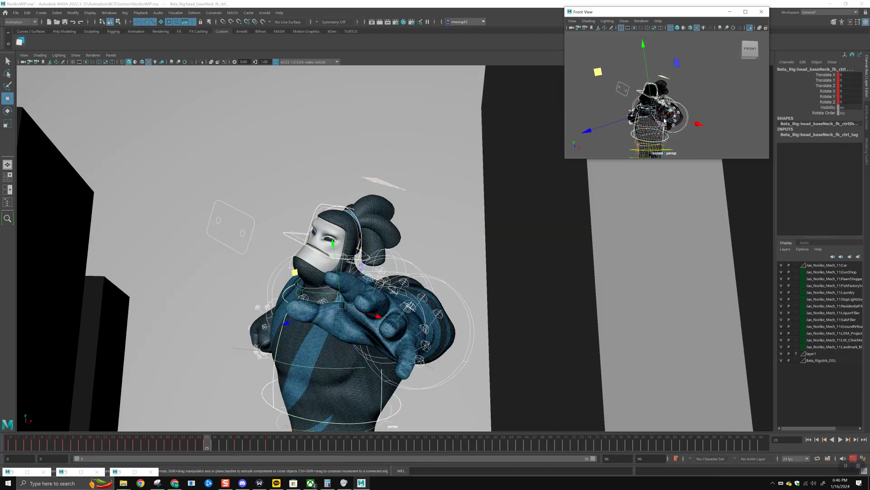
alt+drag(499, 318, 360, 212)
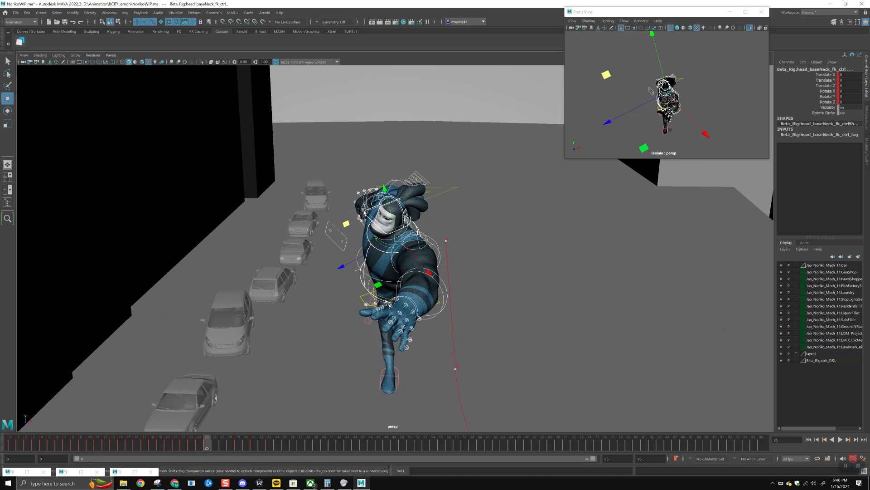
alt+middle_drag(373, 236, 388, 228)
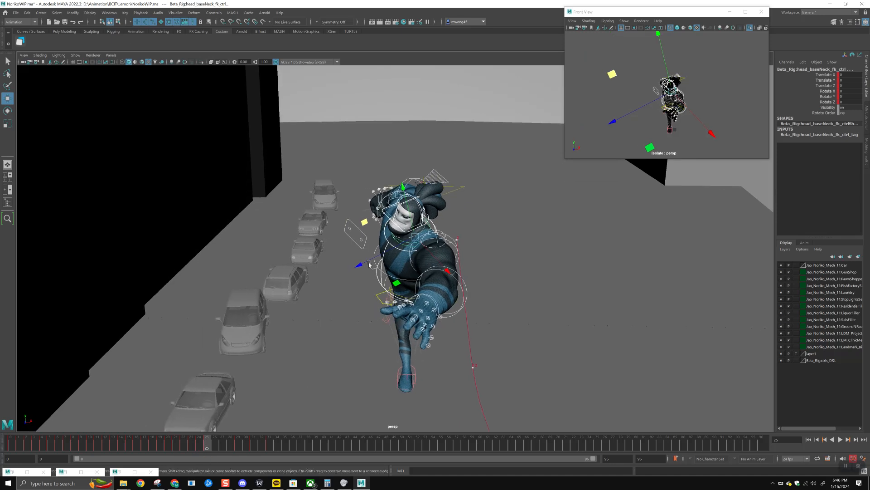
click(18, 447)
key(alt+v)
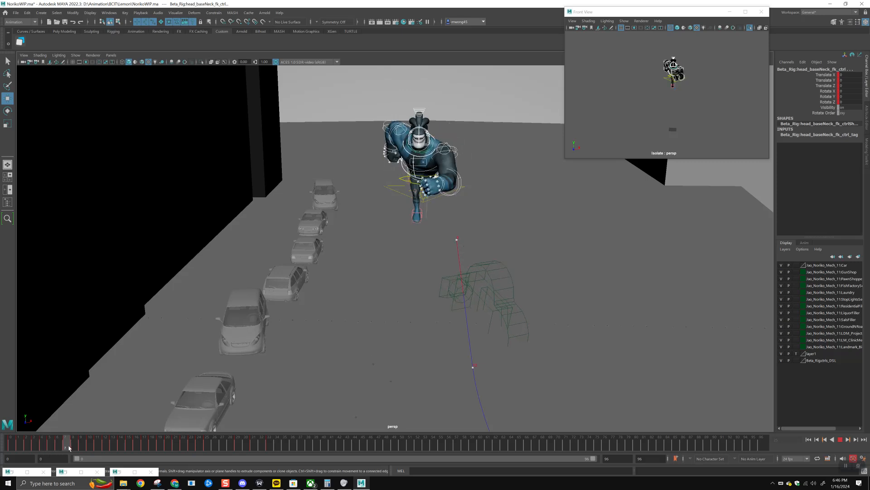
click(9, 447)
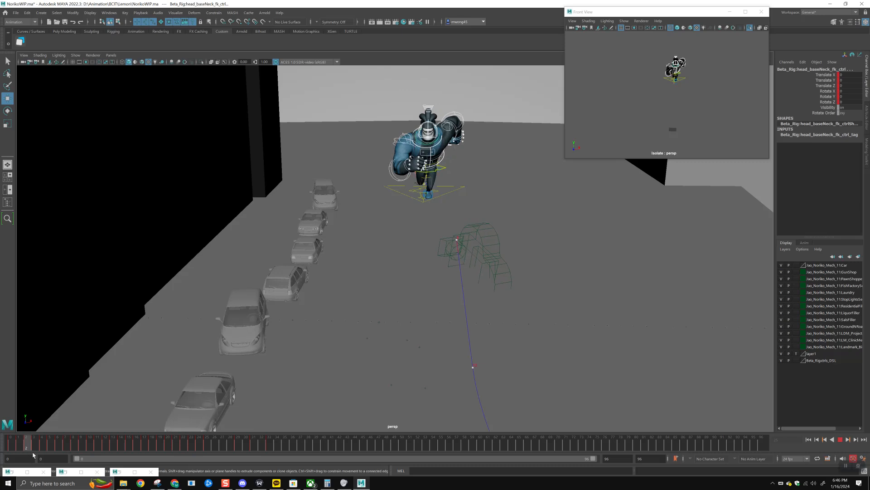
key(Escape)
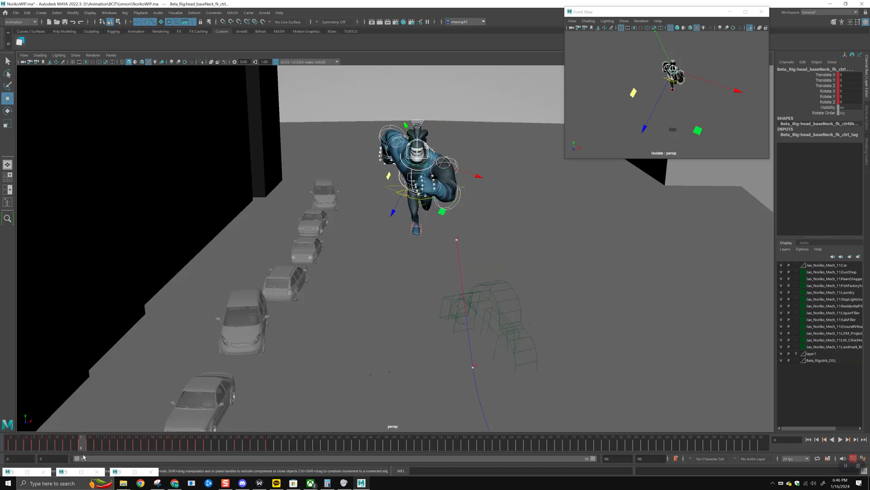
Copy the frame 25 wind-up pose to frame 10 and delete the run keys on frames 5 to 9 and 11 to 24
click(207, 445)
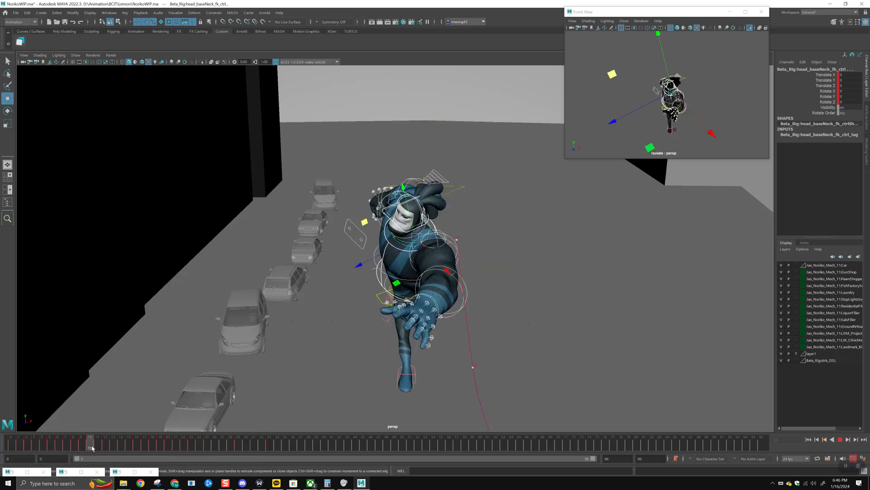
shift+drag(99, 446, 203, 447)
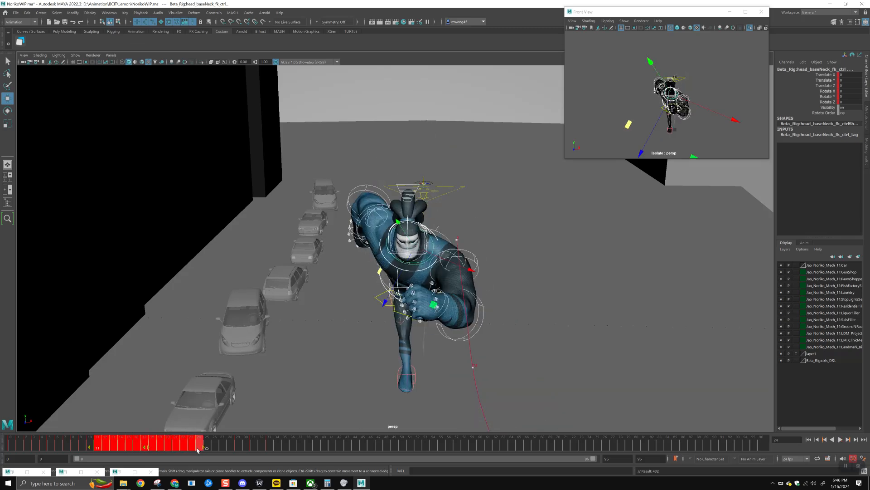
click(84, 446)
shift+drag(85, 447, 56, 445)
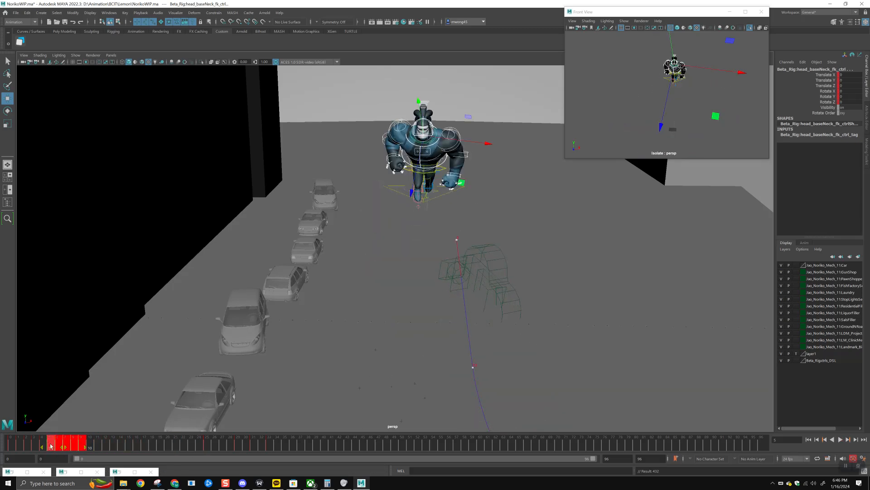
click(50, 445)
key(alt+v)
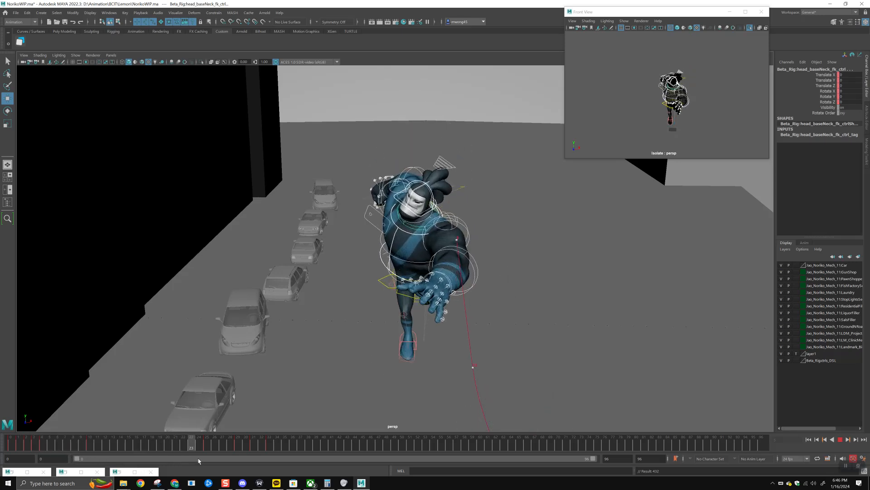
Select the chest control and key its wind-up pose at frame 12
click(91, 436)
alt+drag(673, 90, 617, 113)
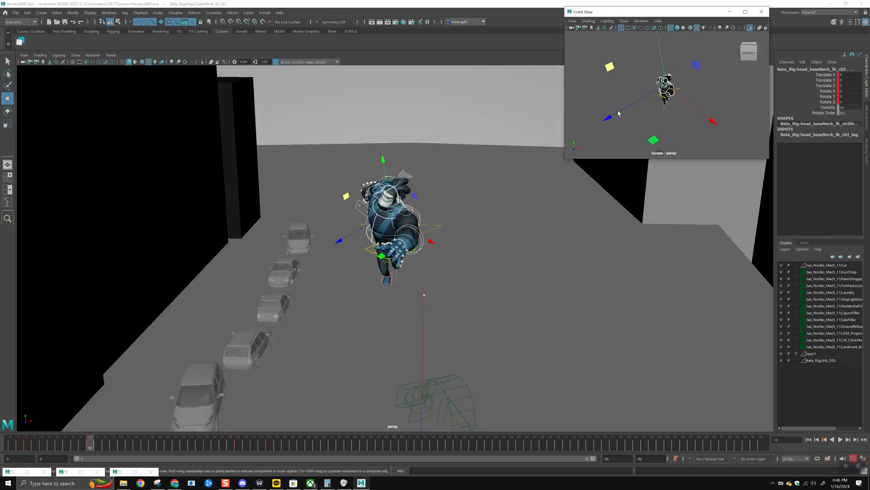
click(388, 244)
key(f)
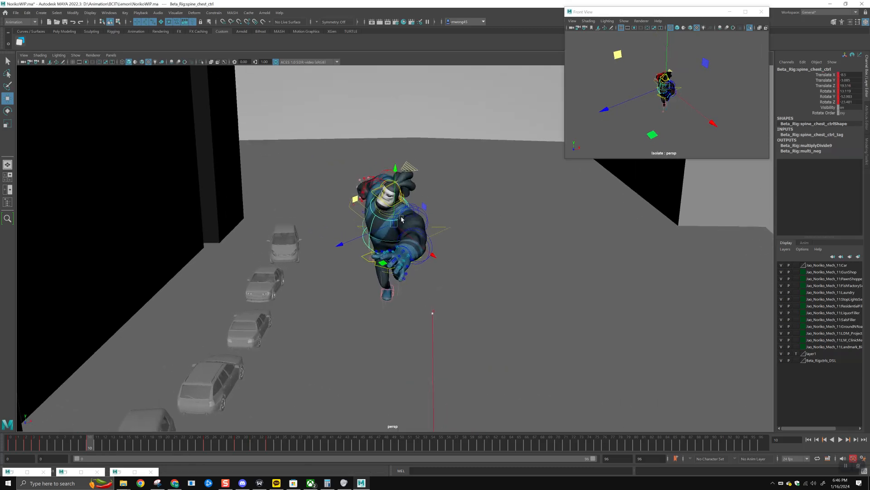
scroll(435, 259, down, 7)
alt+middle_drag(285, 320, 285, 274)
scroll(286, 274, down, 3)
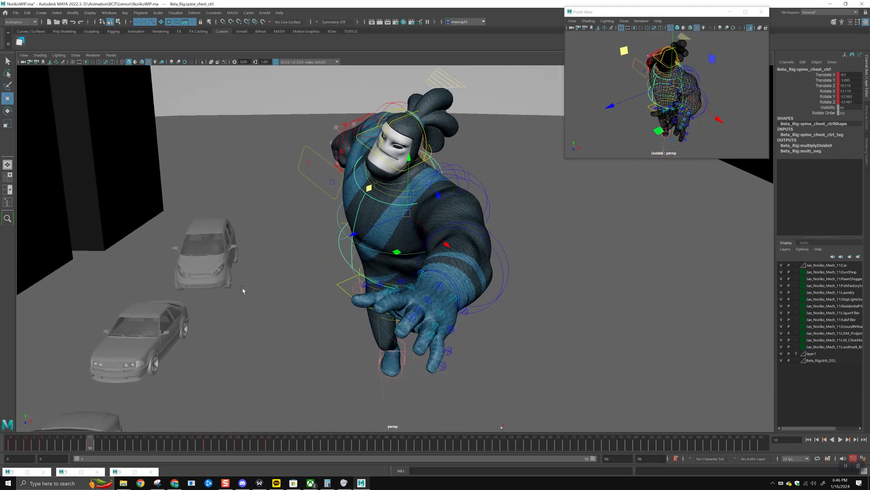
drag(45, 447, 107, 455)
alt+drag(410, 222, 429, 228)
key(s)
Rotate the chest control at frame 8 to refine the torso's turn into the wind-up, and play back the result
drag(101, 449, 54, 447)
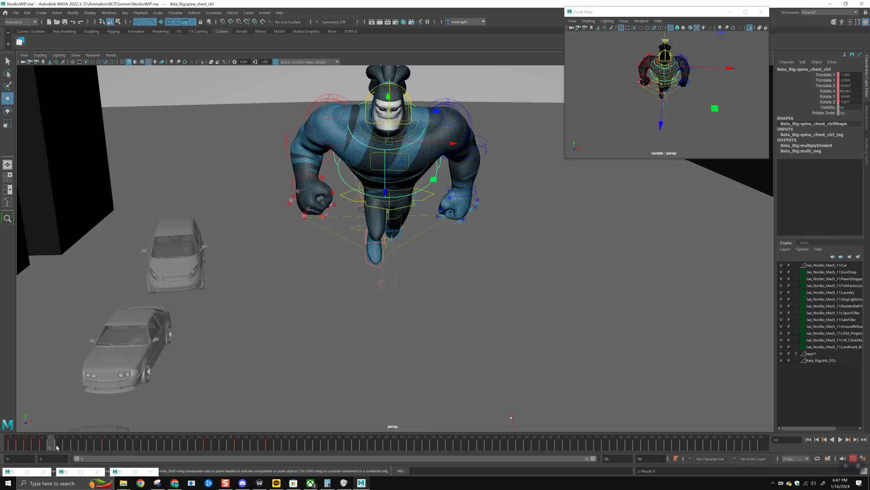
key(alt+v)
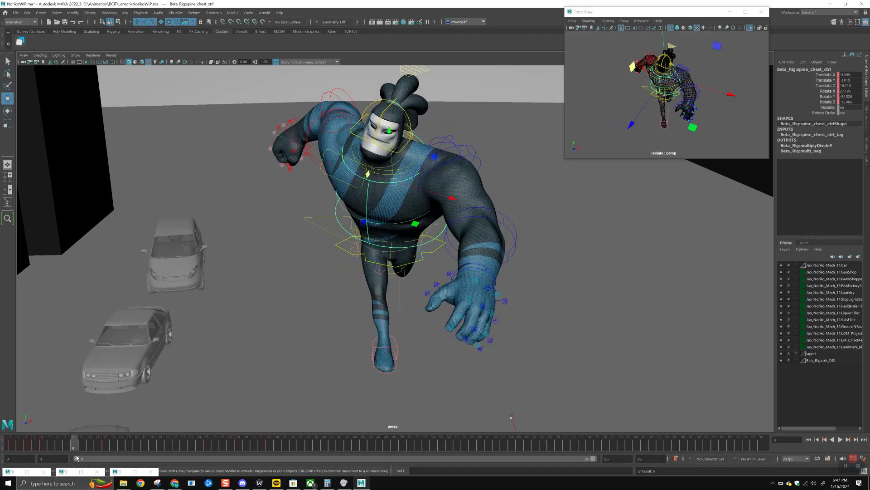
key(e)
drag(385, 182, 378, 191)
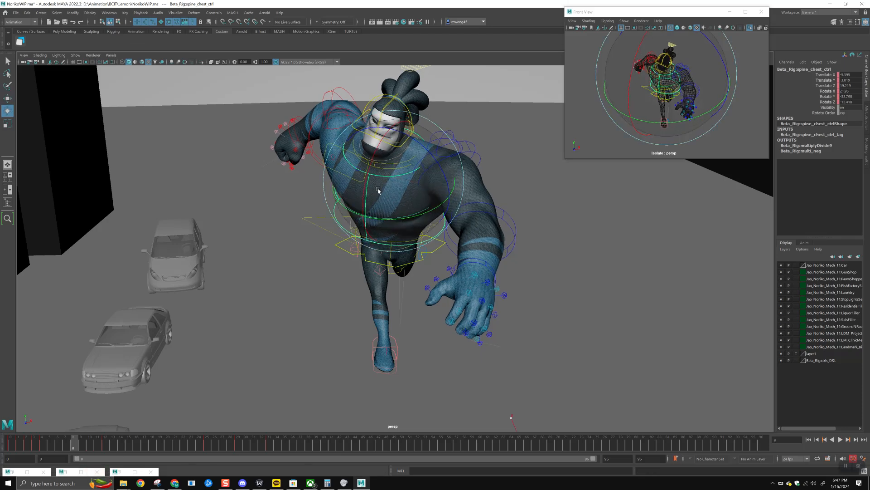
key(alt+v)
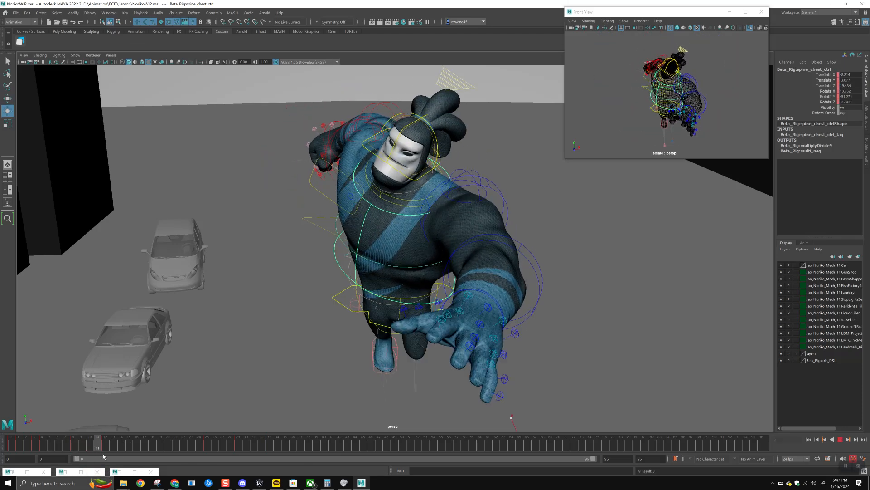
key(alt+v)
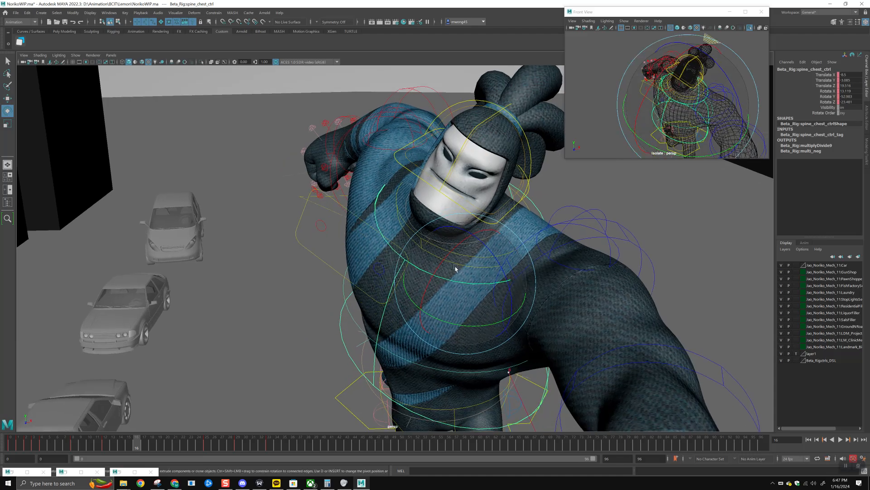
Rotate the chest control at frames 16 and 22 to refine the torso's turn through the wind-up, and play back the result
drag(452, 252, 457, 289)
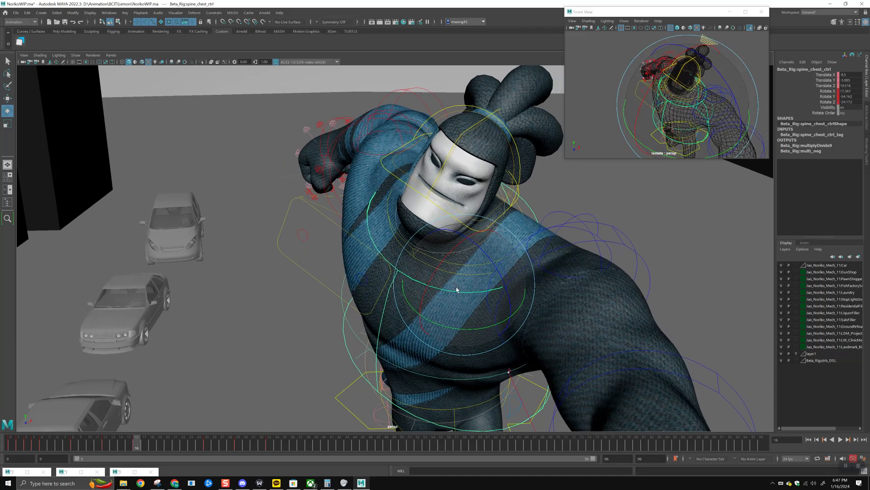
drag(97, 447, 181, 452)
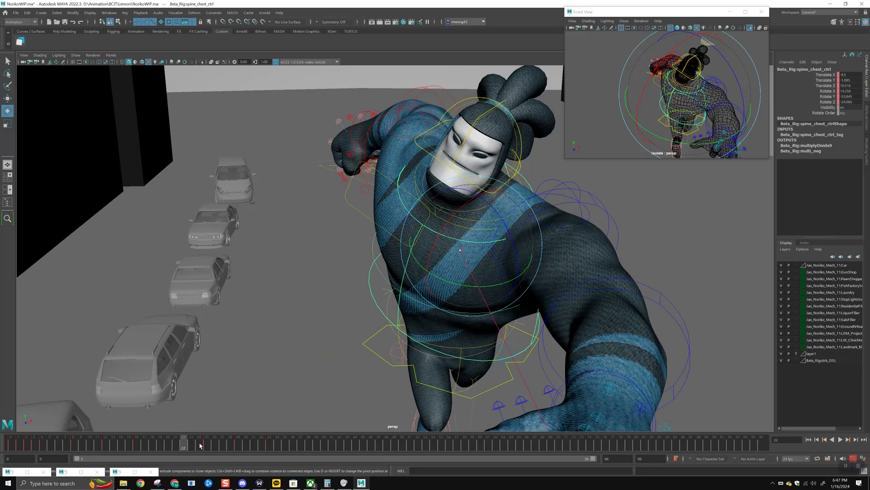
drag(456, 287, 468, 286)
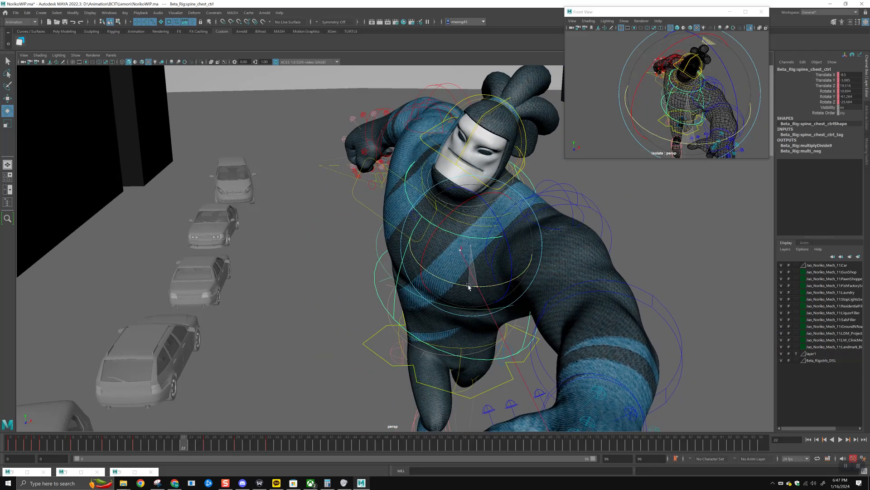
key(alt+v)
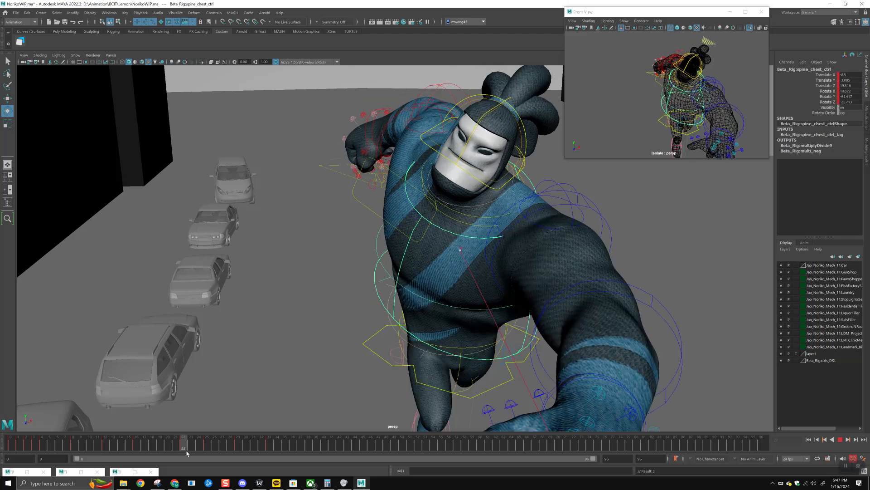
drag(202, 452, 205, 450)
Isolate the character rig group in the main perspective view so the street scene is hidden
alt+right_drag(414, 352, 395, 349)
alt+drag(408, 335, 410, 207)
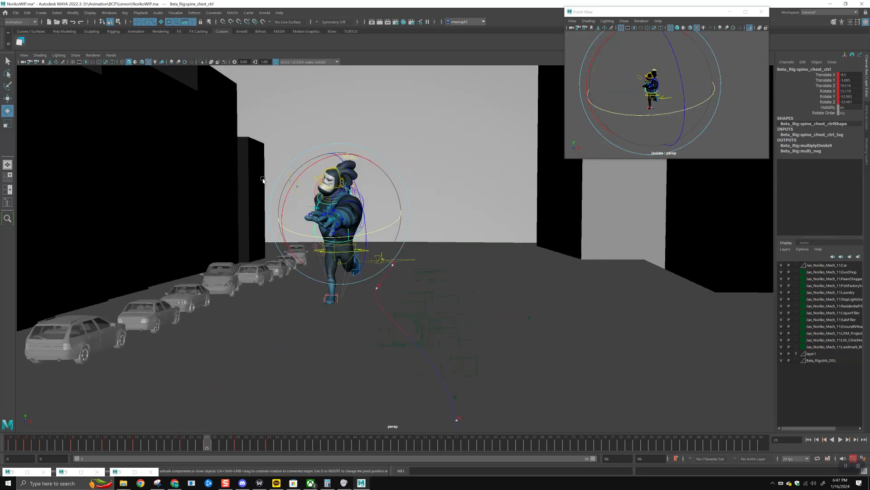
click(248, 183)
key(shift+o)
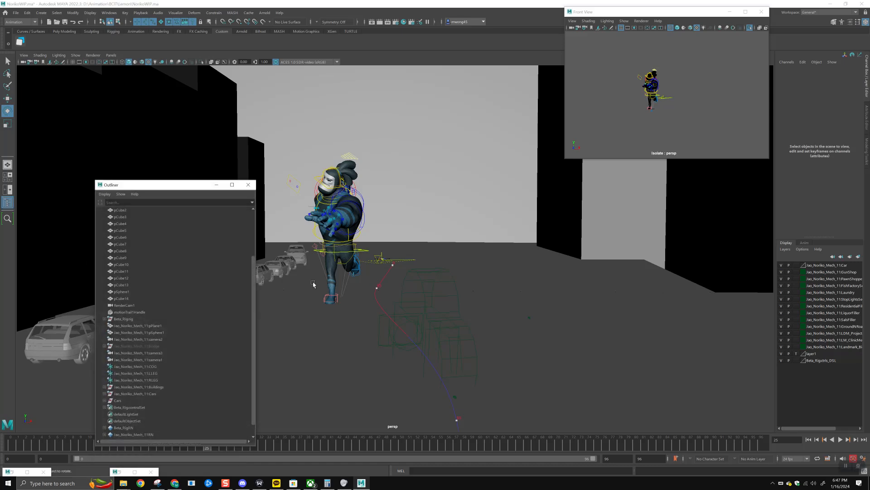
click(142, 394)
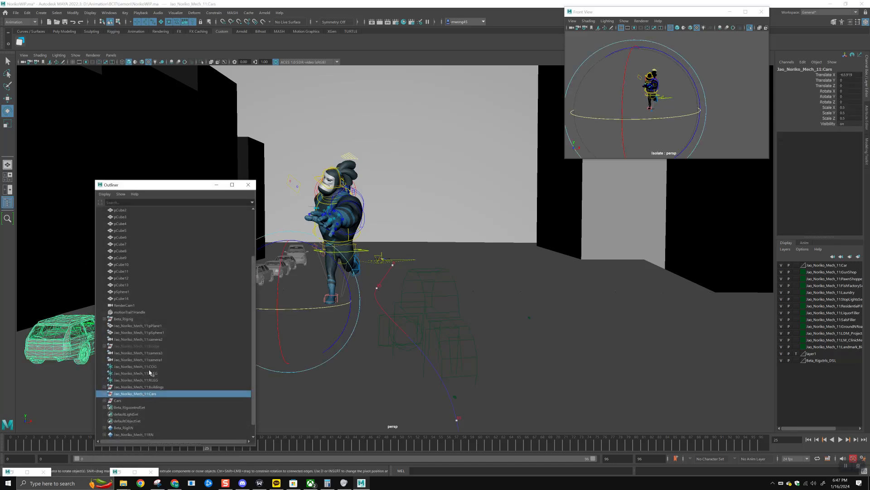
click(123, 319)
key(ctrl+1)
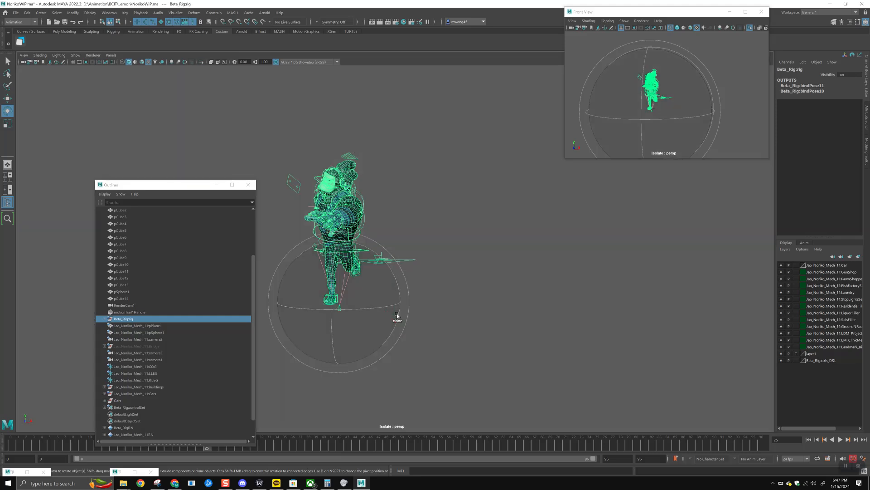
click(216, 185)
click(218, 185)
Select the right elbow FK control and rotate it to adjust the arm's bend going into the wind-up
alt+drag(254, 227, 323, 220)
alt+right_drag(324, 220, 346, 235)
alt+drag(345, 235, 337, 240)
drag(67, 447, 53, 460)
key(Escape)
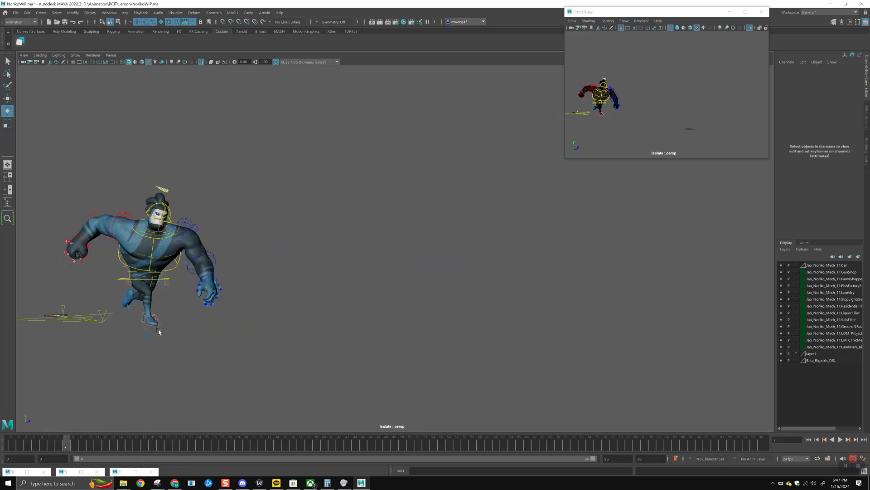
click(108, 238)
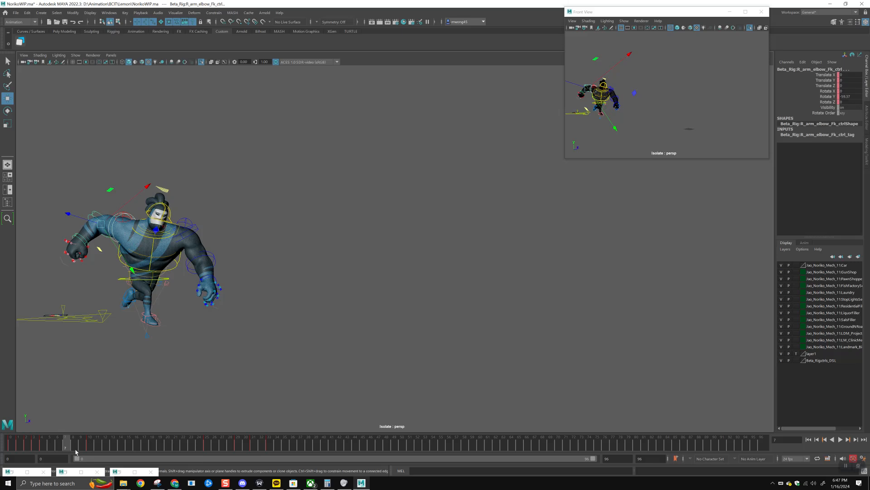
key(alt+v)
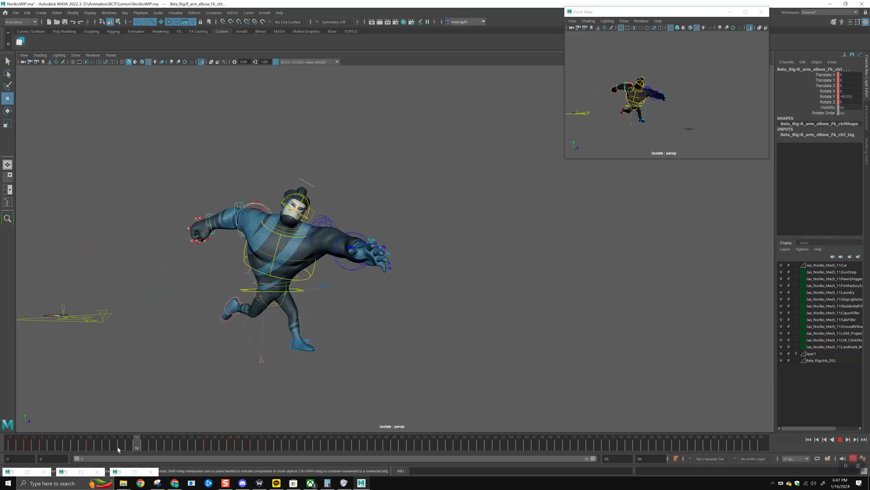
key(alt+v)
key(e)
drag(252, 214, 257, 204)
mouse_move(198, 260)
mouse_down()
mouse_move(202, 268)
mouse_move(225, 255)
mouse_move(242, 196)
mouse_move(214, 258)
mouse_up()
key(ctrl+z)
Refine the right arm's FK pose and review its swing into the wind-up through frame 25
key(w)
click(213, 216)
key(e)
alt+middle_drag(212, 224, 237, 238)
scroll(208, 232, up, 1)
key(w)
click(172, 220)
click(41, 446)
key(alt+v)
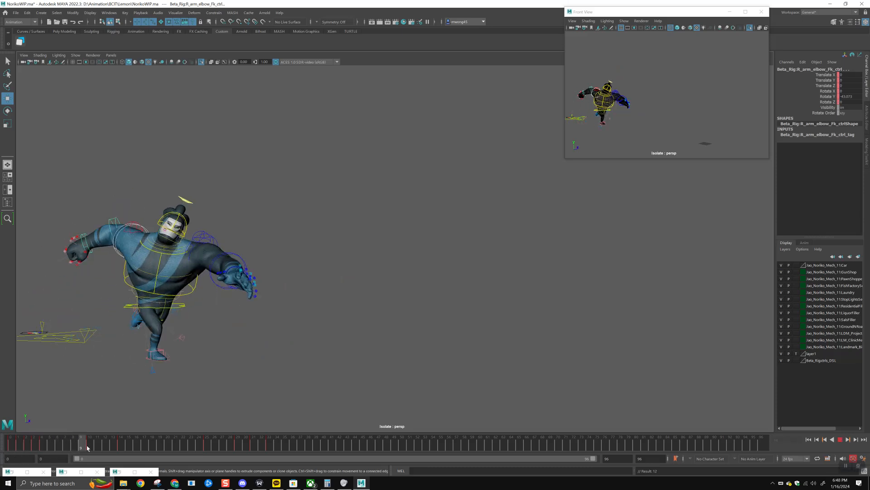
drag(55, 454, 207, 453)
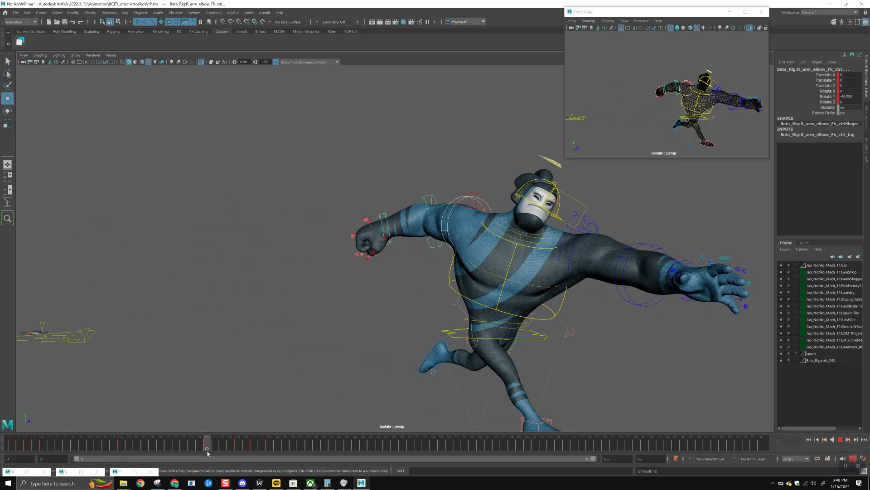
drag(137, 448, 96, 450)
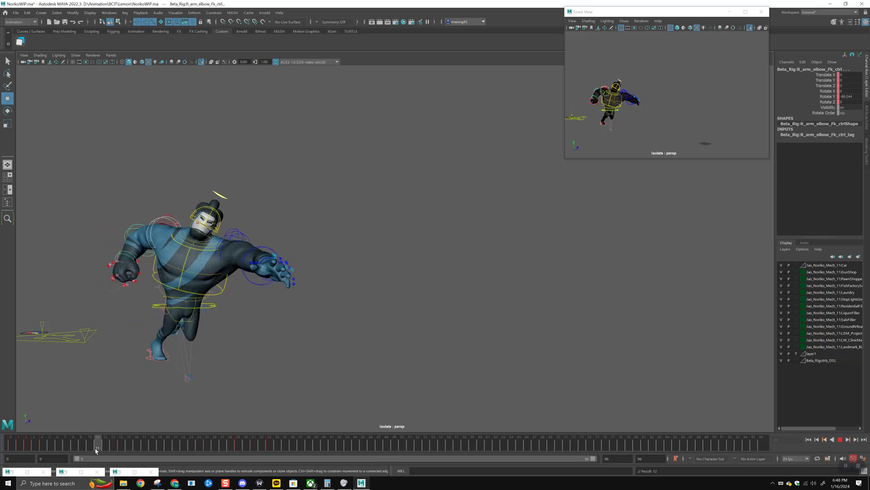
Rotate the right shoulder FK control at frame 11 to swing the arm in front of the torso, and play back the motion
key(e)
key(w)
click(183, 226)
key(e)
drag(183, 242, 171, 272)
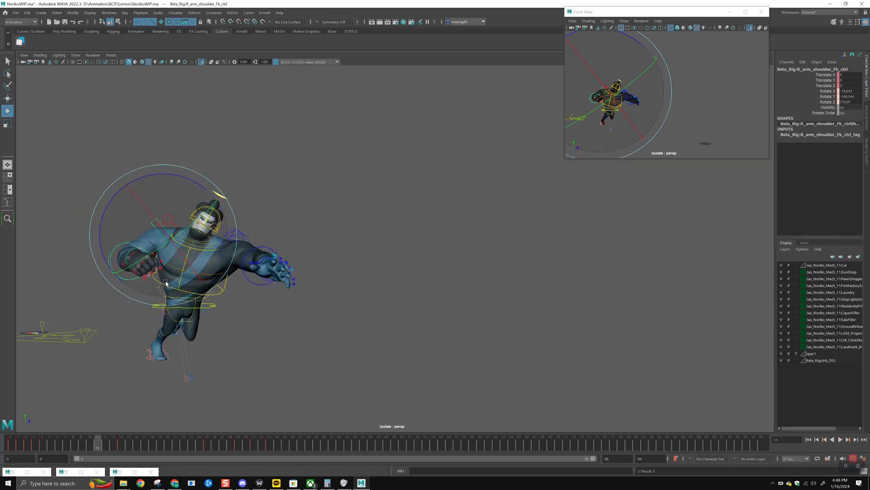
key(alt+v)
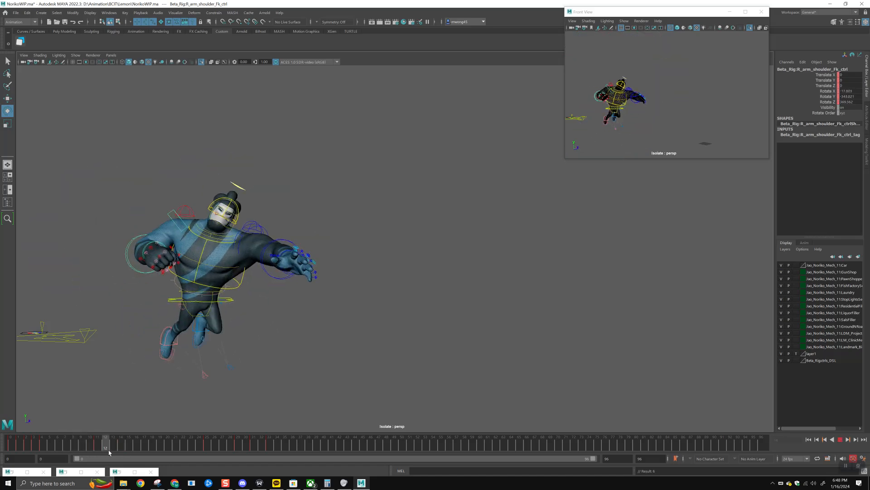
Rotate the right shoulder FK control at frame 6 and remove its frame 4 key to smooth the arm swing
key(alt+v)
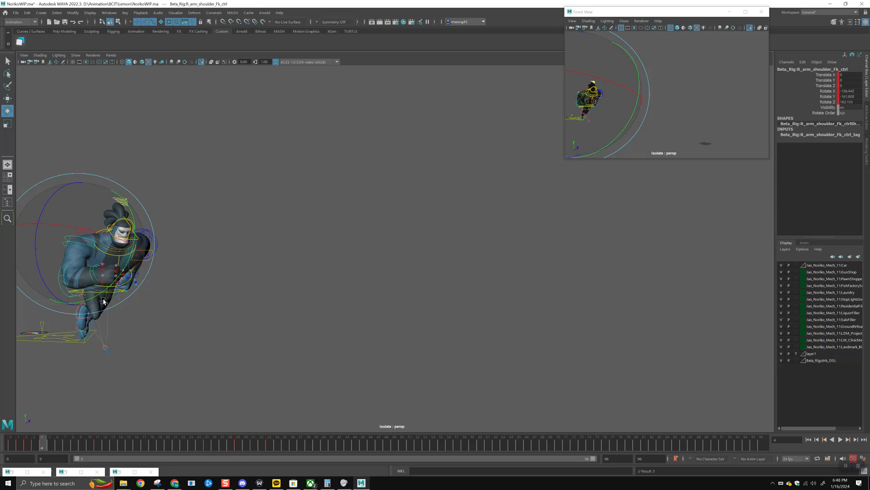
key(alt+v)
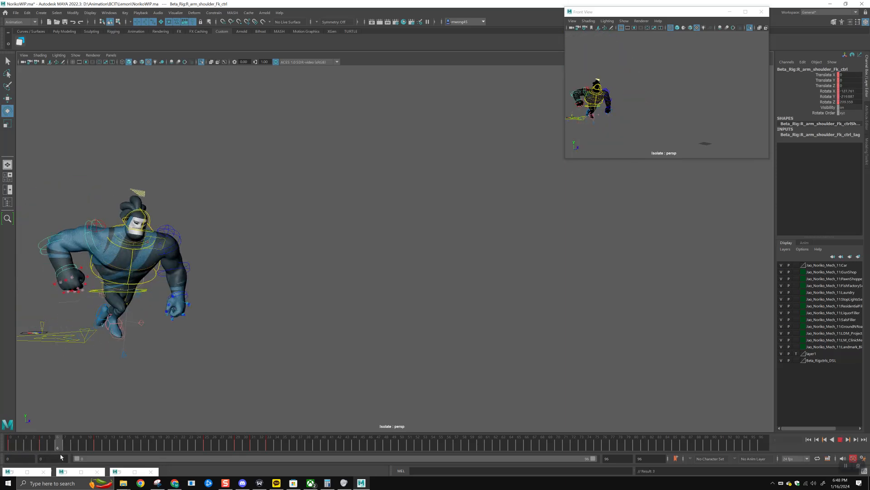
key(alt+v)
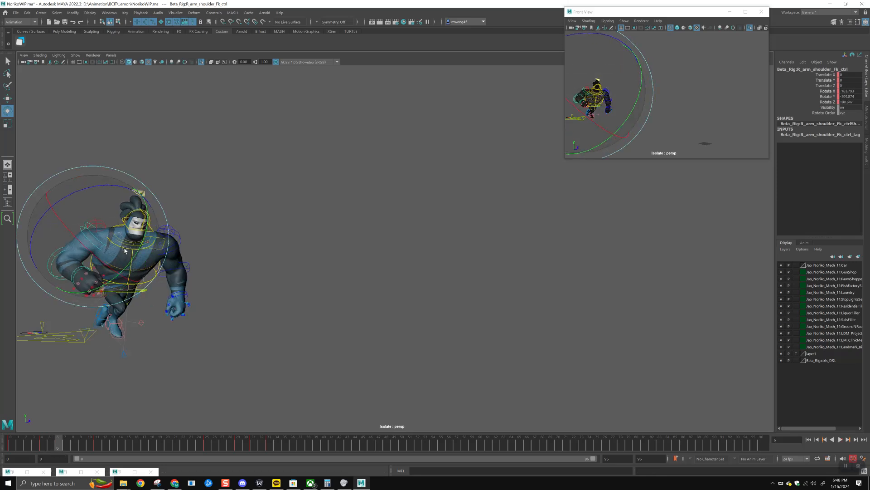
click(46, 446)
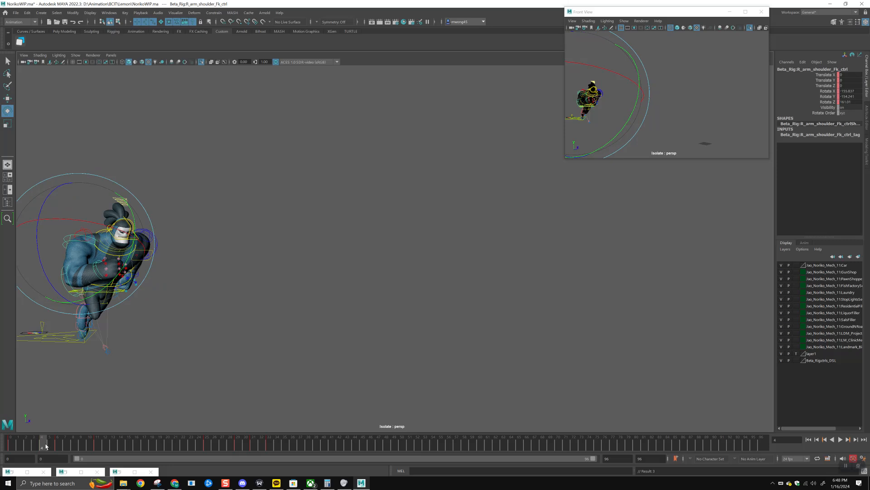
key(alt+v)
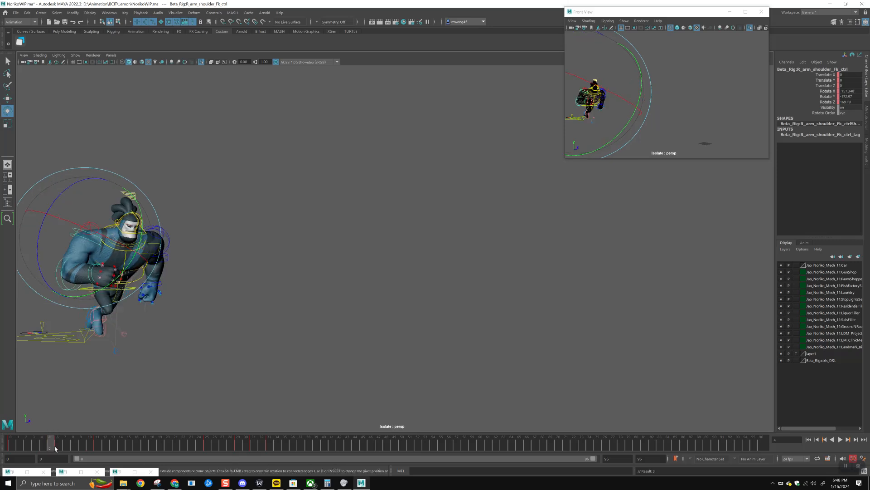
key(alt+v)
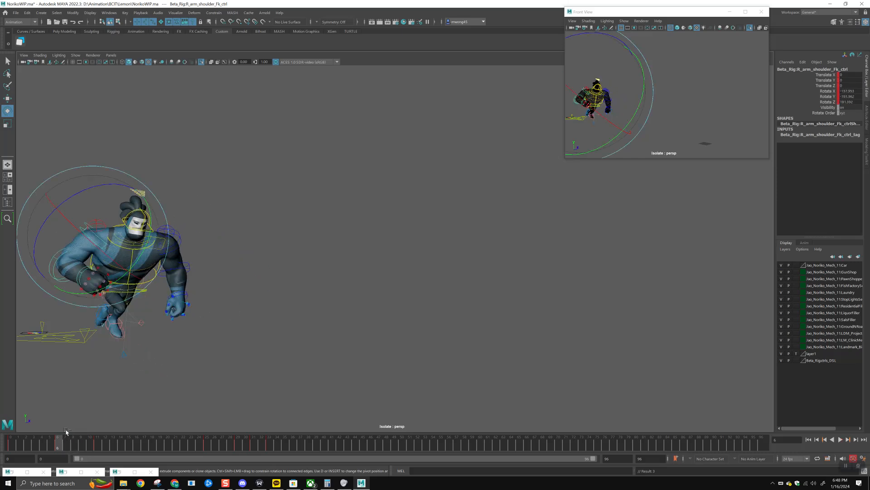
Apply the Euler filter to the right shoulder control's rotation curves in the Graph Editor, and play back the result
click(134, 472)
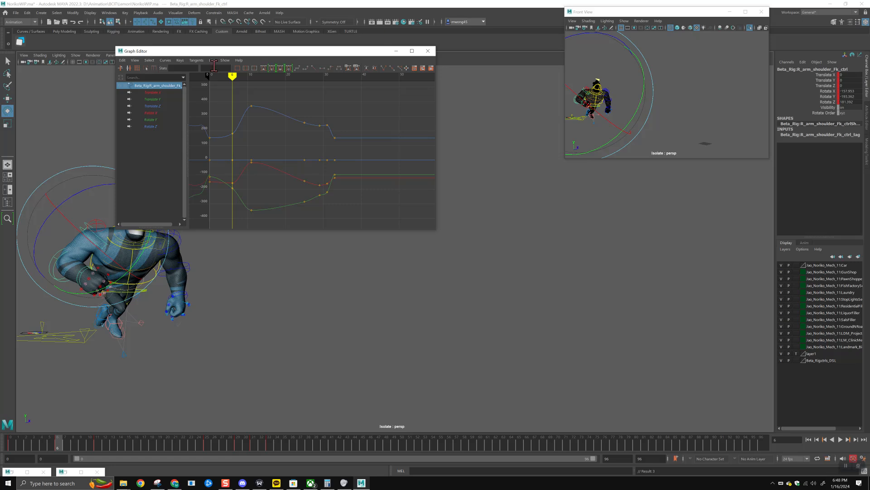
click(166, 60)
mouse_move(180, 60)
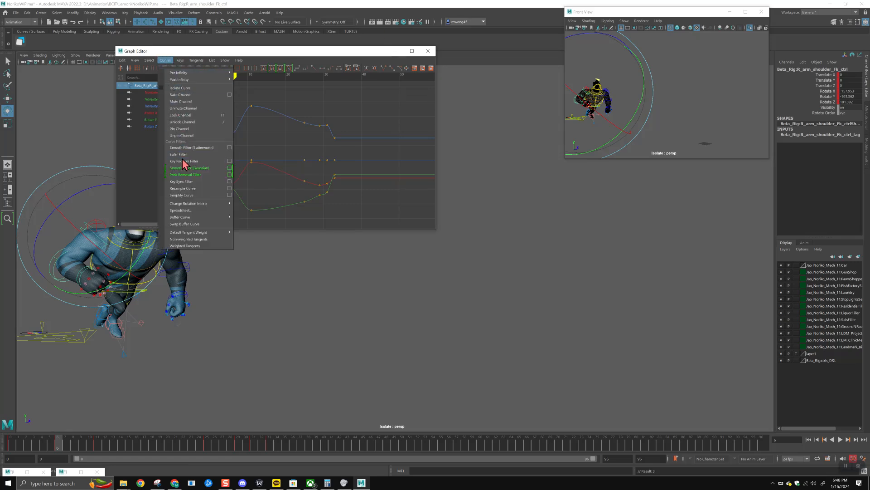
click(186, 155)
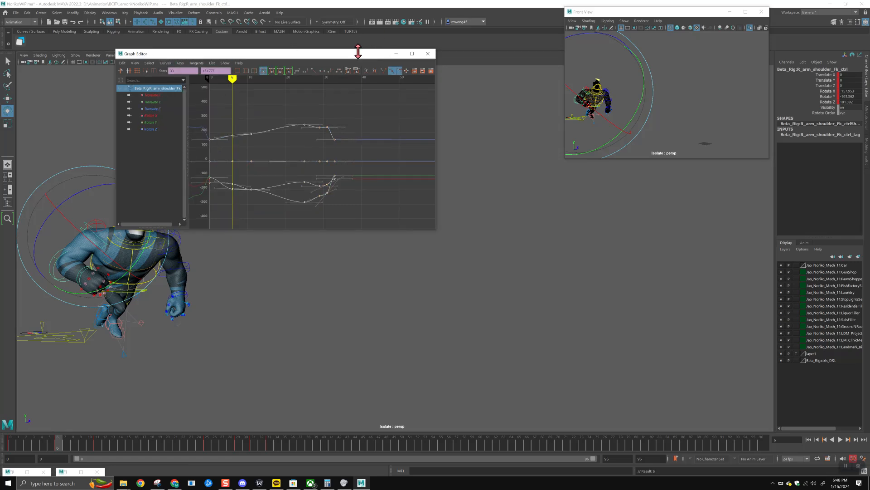
click(396, 51)
key(alt+v)
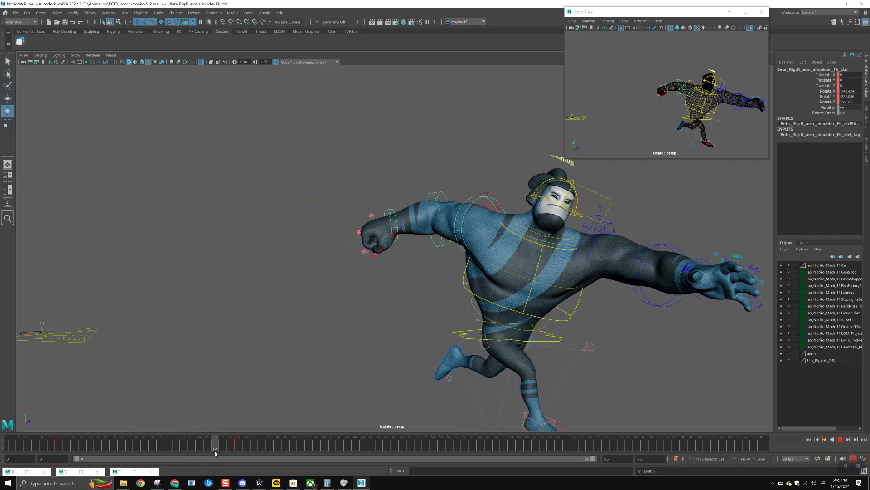
click(190, 447)
click(205, 446)
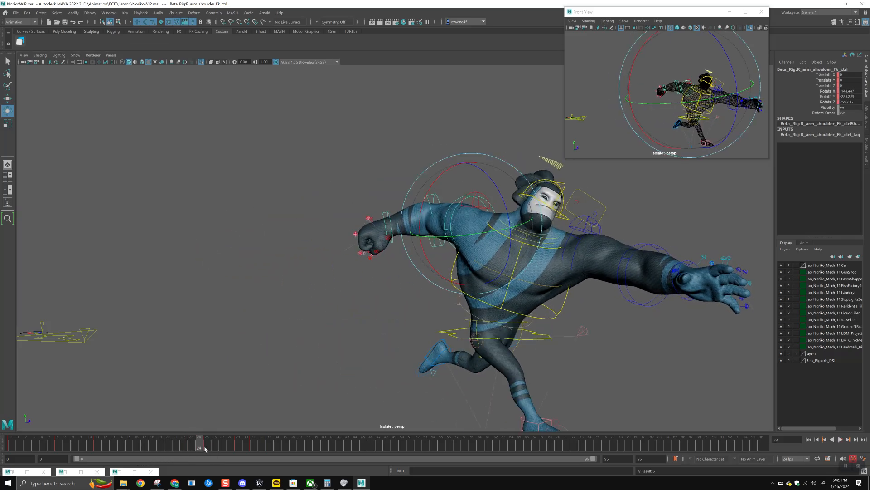
Frame the right fist at frame 17, select its finger controls, and start reshaping their curl
mouse_move(179, 449)
mouse_down()
mouse_move(254, 453)
mouse_move(128, 449)
mouse_move(146, 449)
mouse_up()
key(w)
alt+drag(276, 136, 201, 259)
drag(132, 255, 341, 255)
key(f)
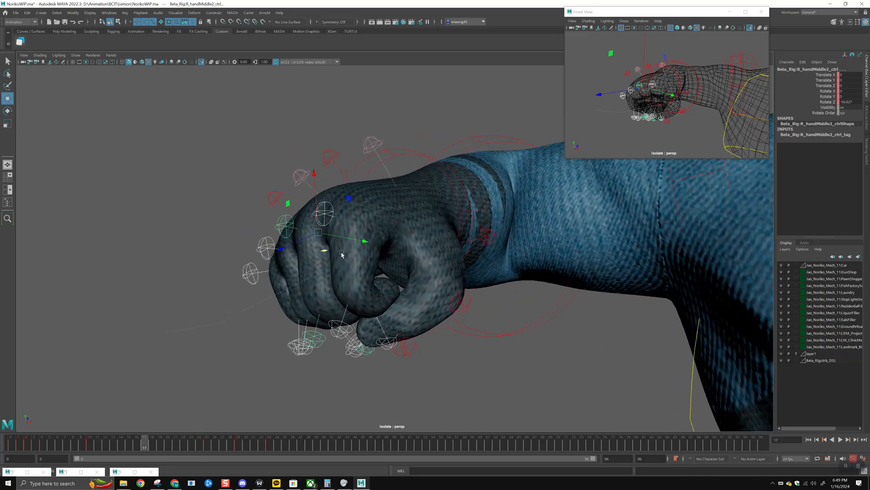
drag(313, 359, 313, 359)
key(e)
mouse_move(244, 236)
mouse_down()
mouse_move(217, 292)
mouse_move(282, 315)
mouse_move(289, 247)
mouse_move(240, 202)
mouse_move(244, 236)
mouse_up()
key(w)
key(e)
key(w)
Rotate the right pinky's fingertip control at frame 17 to adjust how the finger folds
click(255, 341)
alt+drag(255, 341, 229, 288)
click(249, 302)
key(e)
drag(250, 317, 305, 368)
key(w)
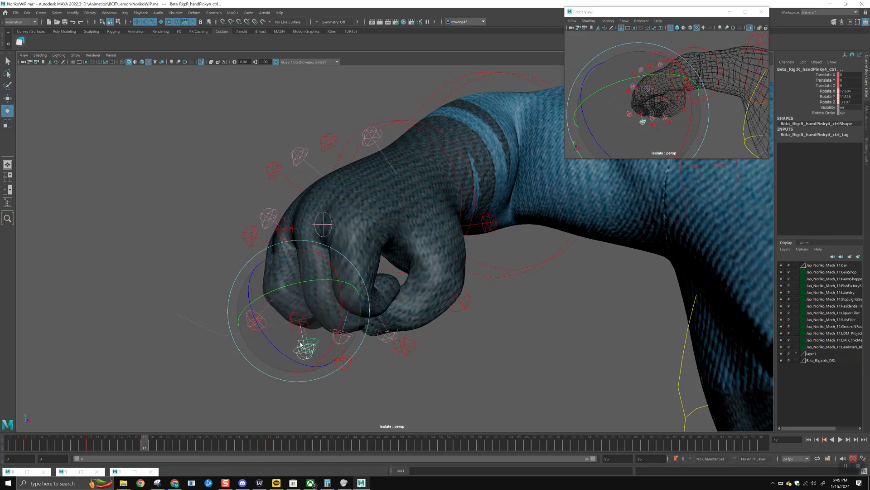
Rotate the base controls of the right pinky and ring finger at frame 17 to loosen the fist
alt+drag(292, 343, 252, 186)
key(w)
click(259, 195)
key(ctrl+z)
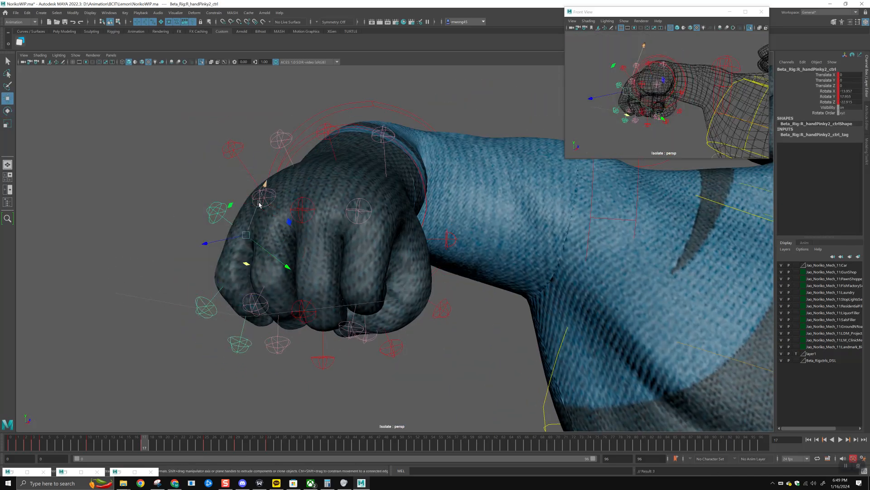
key(e)
drag(269, 206, 249, 198)
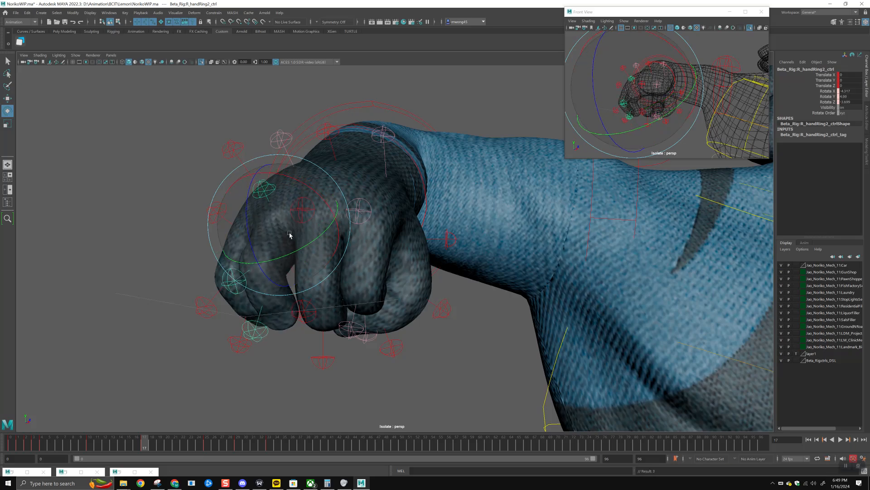
Rotate the right middle finger's controls at frame 17 to relax its curl alongside the ring finger
key(ctrl+z)
key(ctrl+z)
key(w)
click(342, 195)
key(ctrl+z)
key(e)
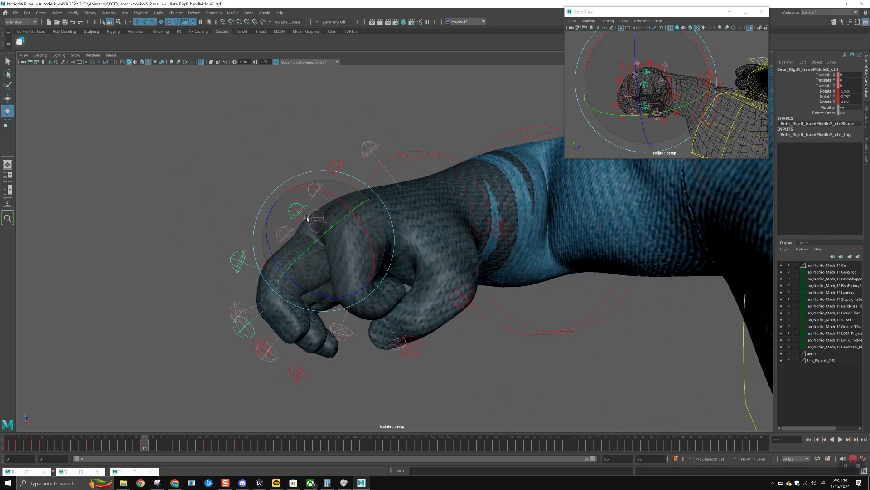
key(ctrl+z)
key(ctrl+z)
key(ctrl+z)
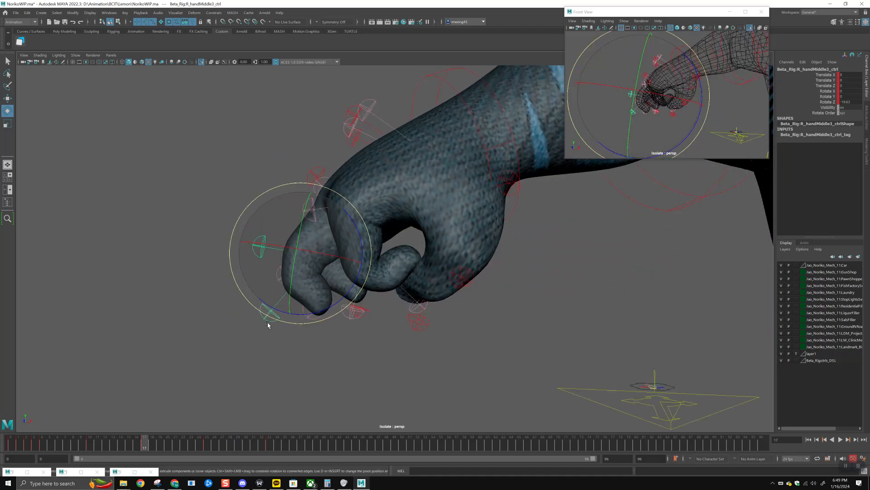
drag(308, 346, 265, 341)
Rotate the right index finger's base control at frame 17 to loosen its curl in the fist
key(w)
key(ctrl+z)
key(ctrl+z)
key(ctrl+z)
key(ctrl+z)
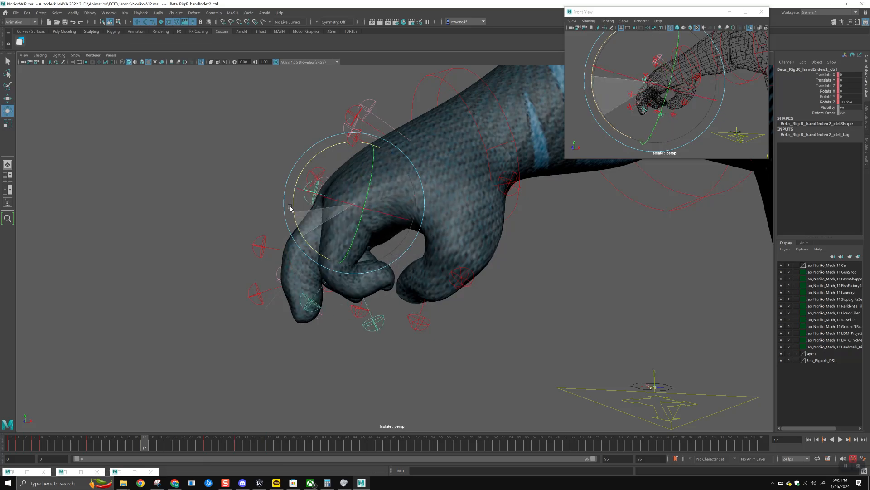
key(ctrl+z)
key(ctrl+z)
key(ctrl+z)
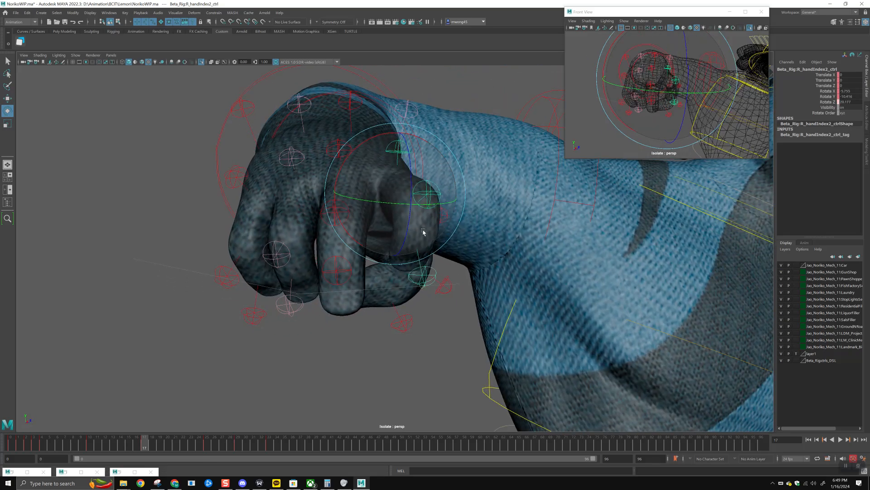
Rotate the right index finger's middle and fingertip controls at frame 17 to reshape how it folds
key(ctrl+z)
key(ctrl+z)
key(ctrl+z)
key(ctrl+z)
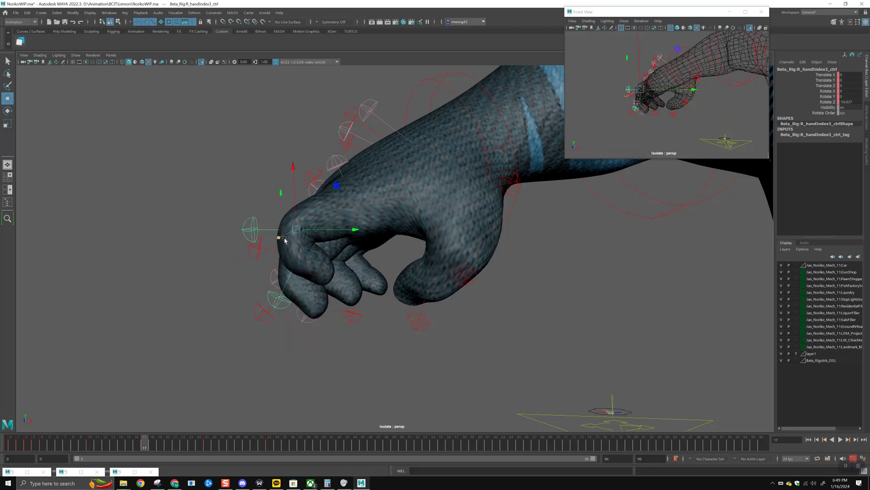
key(ctrl+z)
key(ctrl+z)
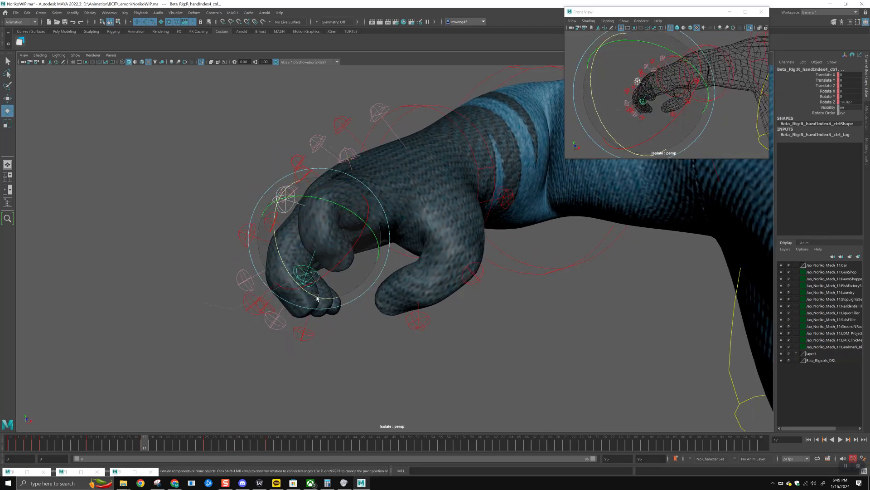
Refine the bend of the right index finger's outer joints at frame 17 so the finger opens downward
key(ctrl+z)
key(ctrl+z)
key(ctrl+z)
key(ctrl+z)
key(ctrl+z)
key(ctrl+z)
key(ctrl+z)
key(ctrl+z)
key(ctrl+z)
key(ctrl+z)
key(ctrl+z)
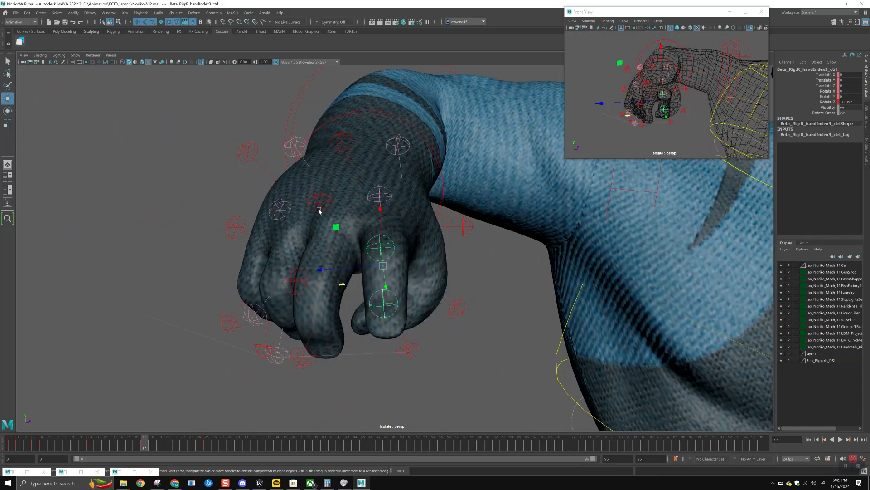
Rotate the right middle finger's base and second-joint controls at frame 17 to line it up with the relaxed index finger
key(ctrl+z)
key(ctrl+z)
key(ctrl+z)
key(ctrl+z)
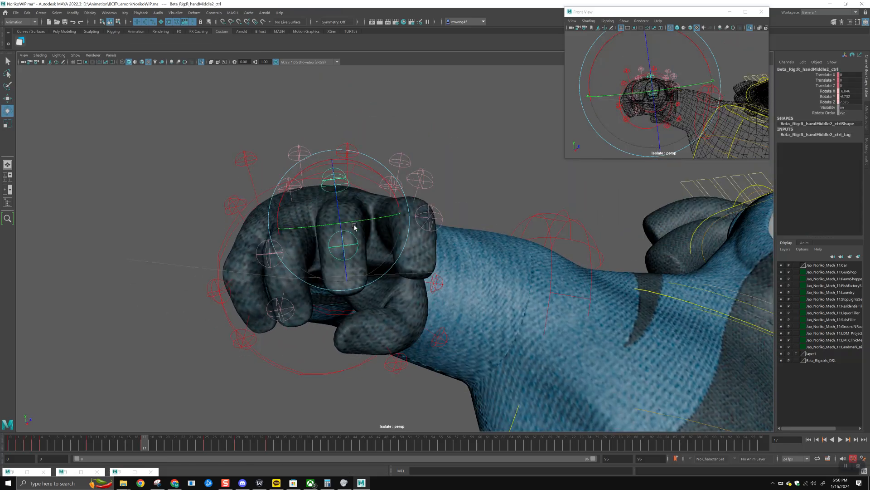
key(ctrl+z)
key(ctrl+z)
key(ctrl+z)
key(ctrl+z)
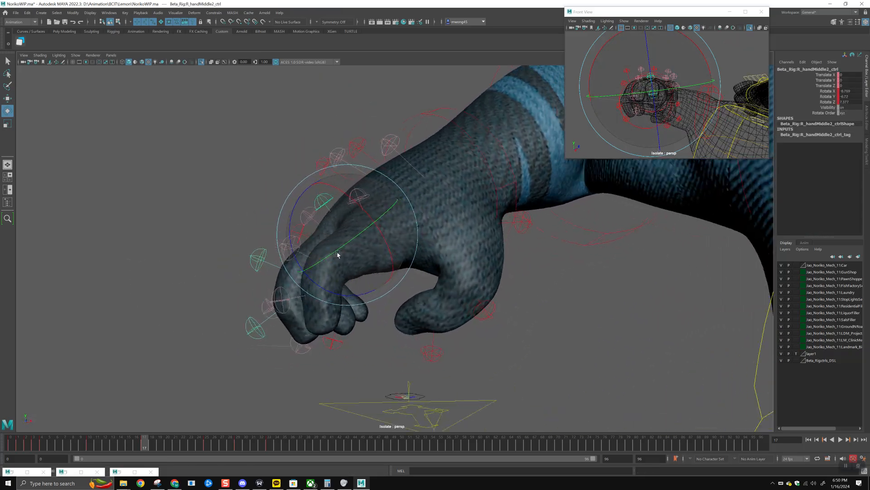
key(ctrl+z)
key(ctrl+z)
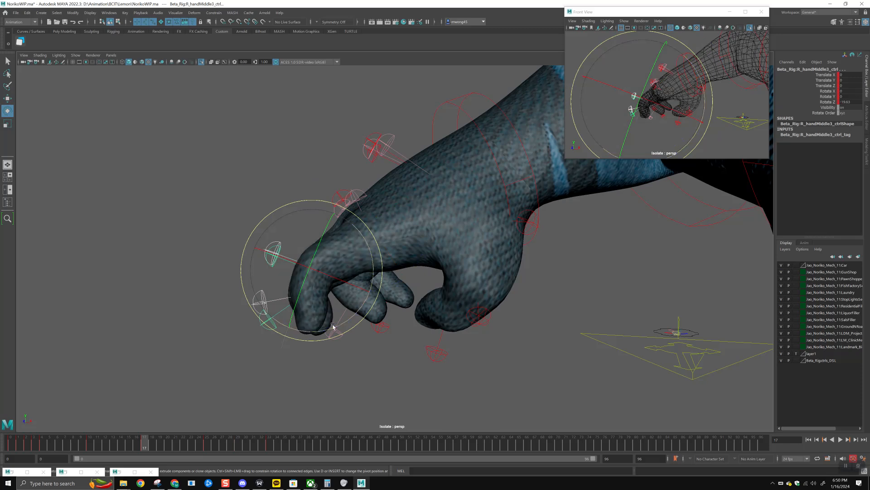
Rotate the right thumb's base control at frame 17 to swing the thumb away from the fist into an open pose
key(ctrl+z)
key(ctrl+z)
key(ctrl+z)
key(ctrl+z)
key(ctrl+z)
key(ctrl+z)
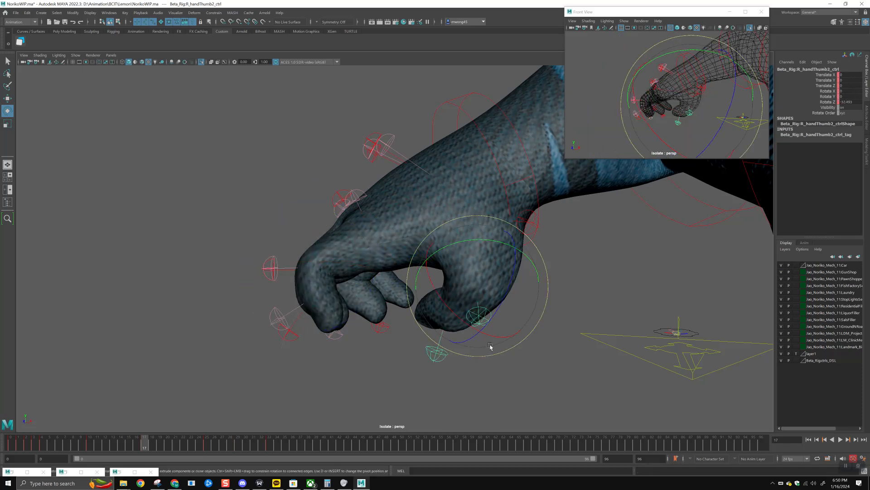
key(ctrl+z)
key(ctrl+z)
key(ctrl+z)
key(ctrl+z)
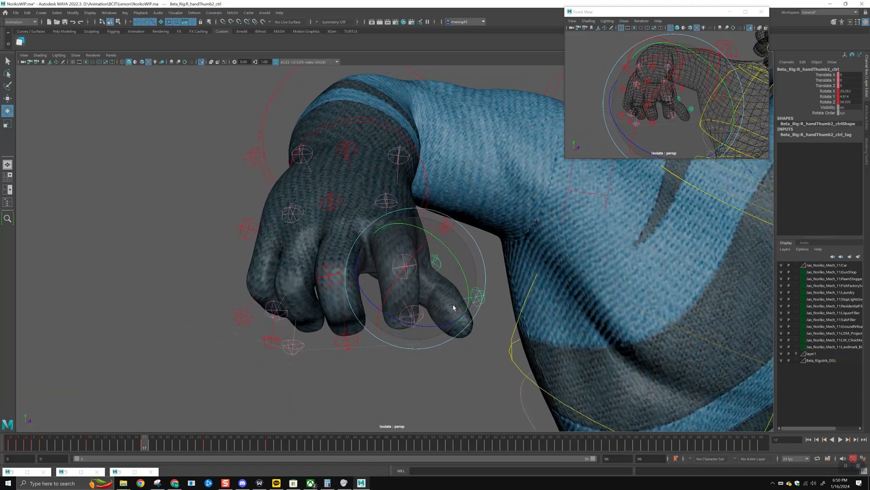
key(ctrl+z)
key(ctrl+z)
key(ctrl+z)
key(ctrl+z)
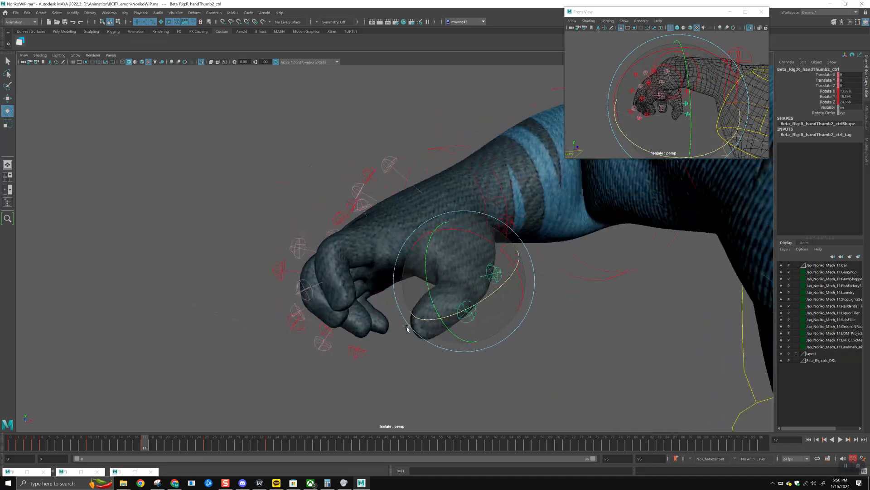
Adjust the curl of the right middle finger's outer joints at frame 17 against the neighbouring finger
key(ctrl+z)
key(ctrl+z)
key(ctrl+z)
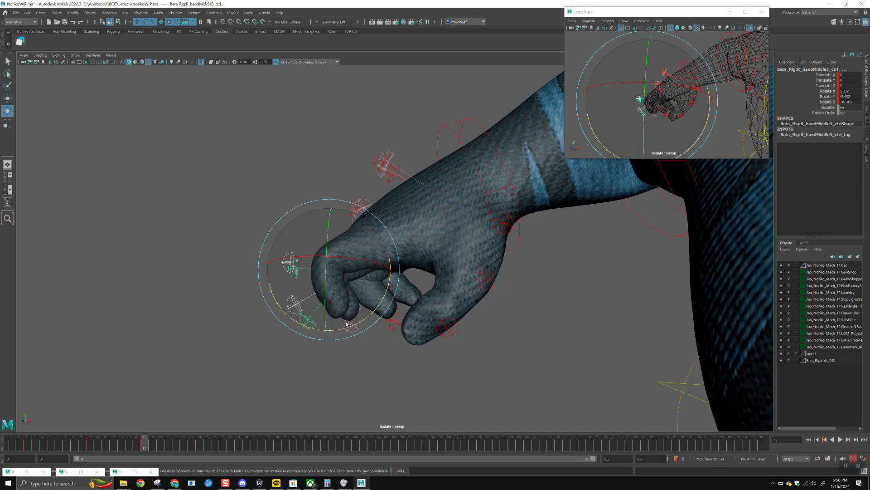
key(ctrl+z)
key(ctrl+z)
key(ctrl+z)
key(ctrl+z)
Rotate the outer joints of the right pinky and ring finger at frame 17 to finish the open hand
key(e)
key(ctrl+z)
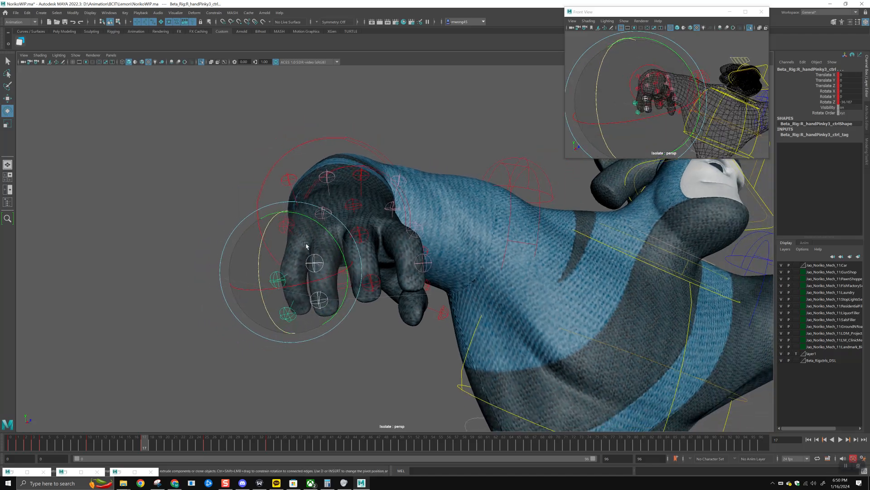
key(ctrl+z)
key(ctrl+z)
key(ctrl+z)
key(ctrl+z)
key(ctrl+z)
key(ctrl+z)
key(ctrl+z)
Select the right hand's finger controls, carry the open hand pose from frame 17 to frame 25, and play the hold
alt+drag(226, 275, 193, 430)
drag(88, 447, 207, 452)
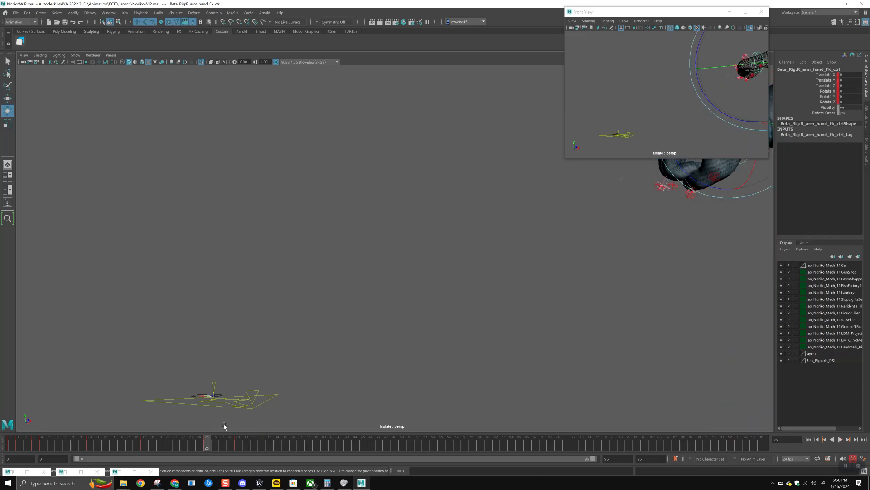
key(shift+f)
key(w)
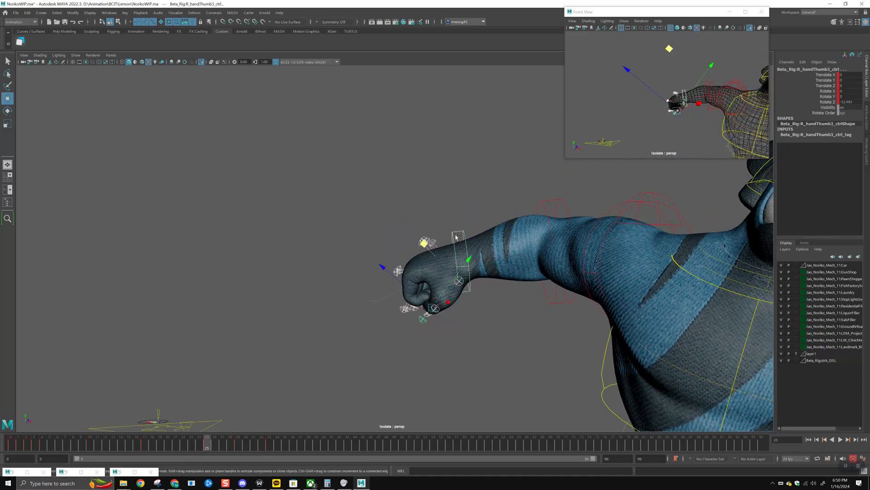
drag(192, 443, 144, 447)
drag(213, 448, 158, 449)
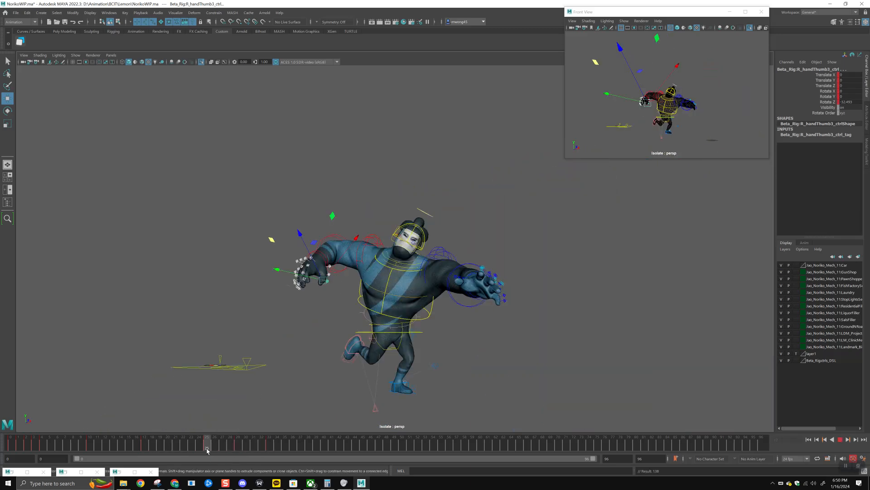
key(alt+v)
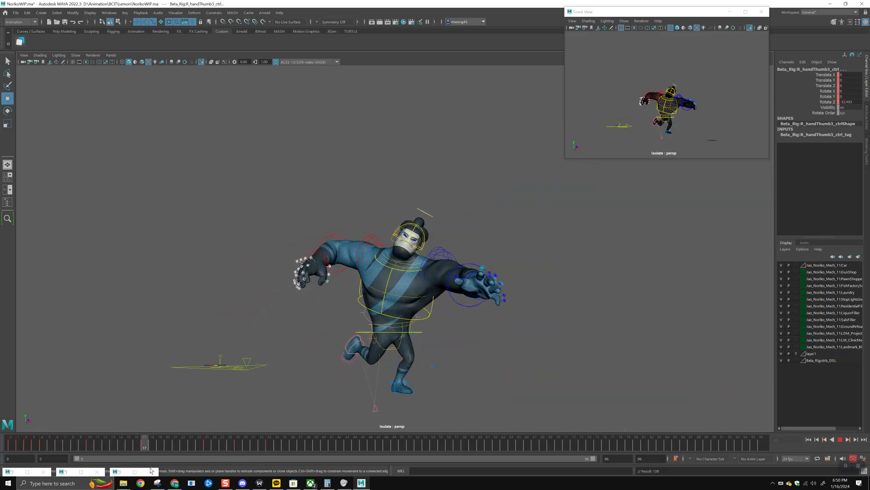
Rotate the left shoulder FK control at frame 19 to lower the outstretched left arm
click(462, 269)
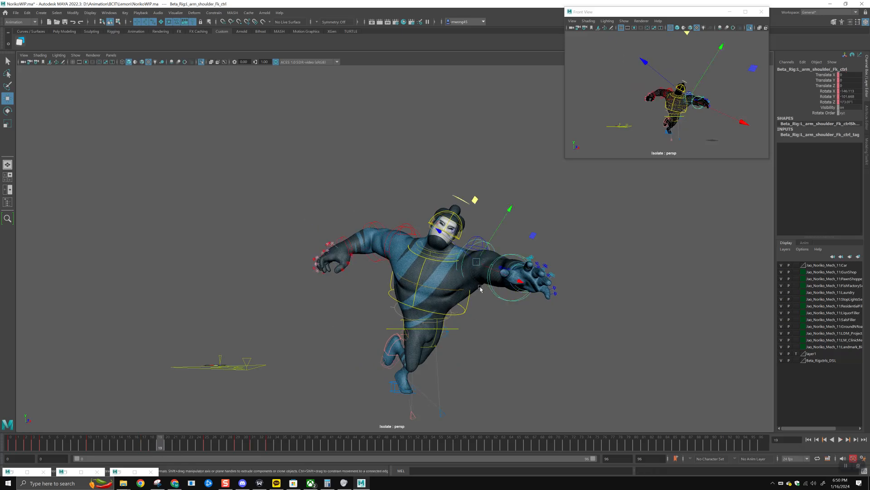
drag(96, 440, 161, 456)
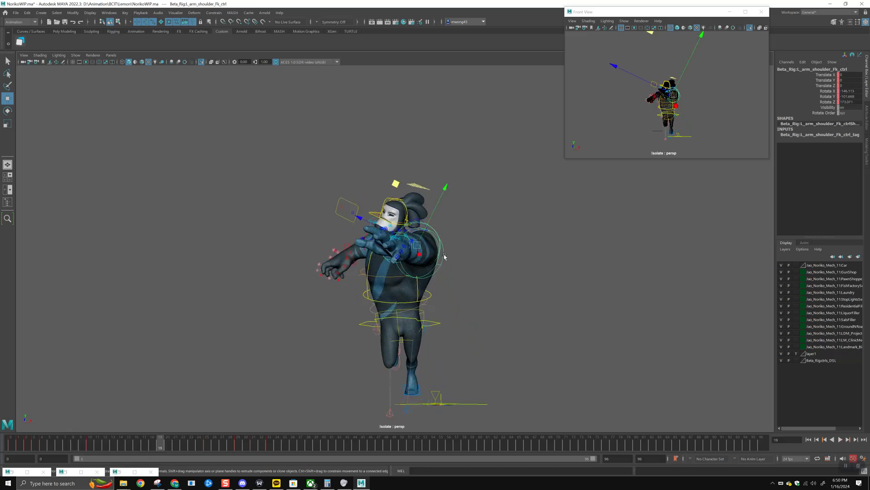
key(e)
drag(444, 257, 438, 302)
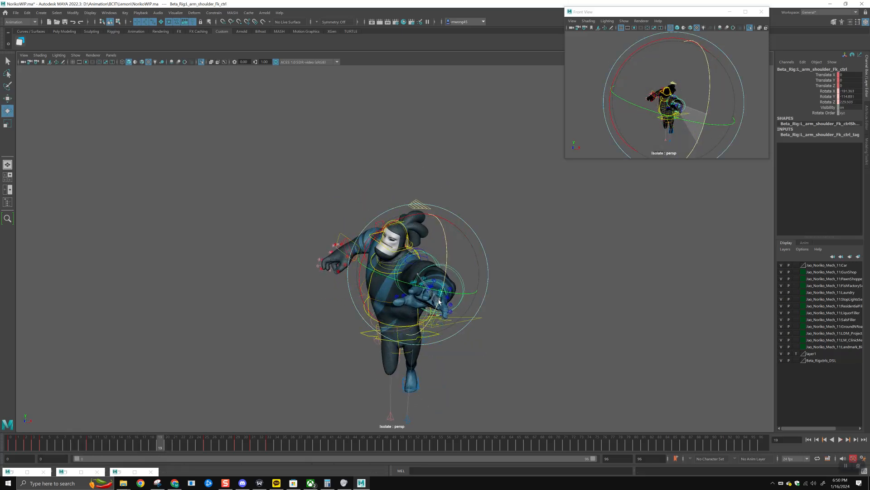
Rotate the left shoulder FK control at frame 10 to swing the left arm outward, and play the motion back
drag(49, 445, 89, 449)
drag(430, 272, 459, 304)
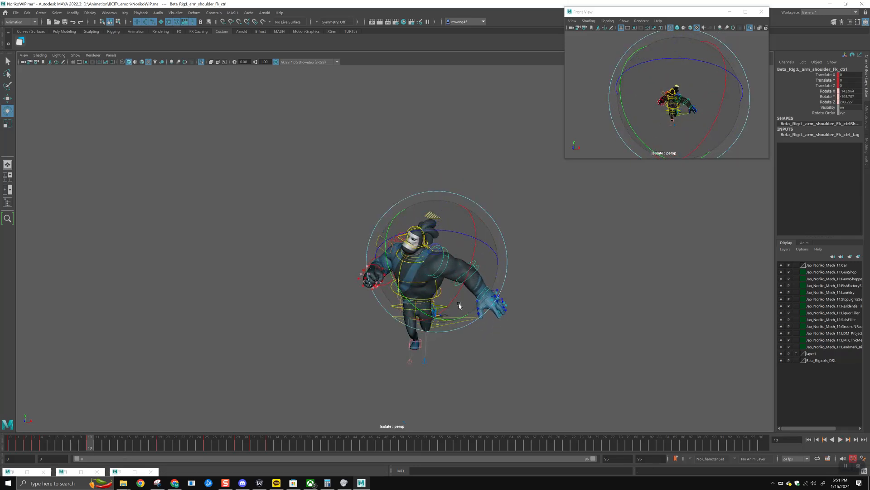
click(22, 445)
key(alt+v)
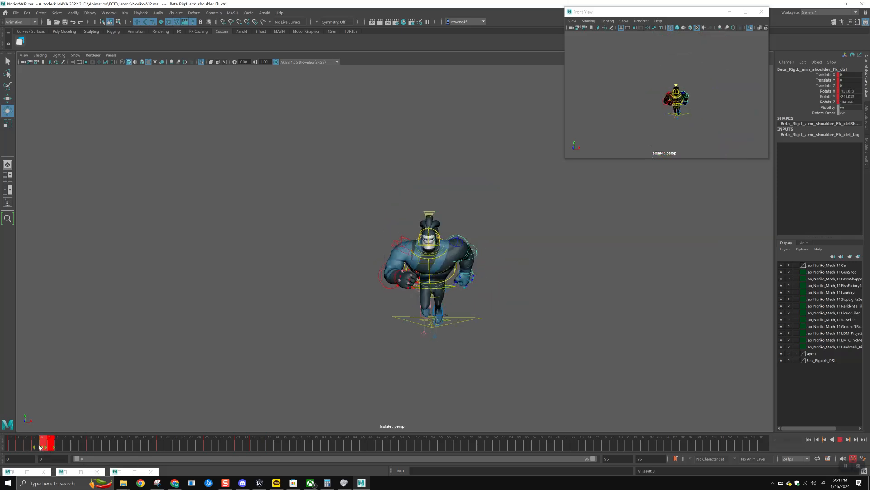
Scrub the opening frames and rotate the left shoulder FK control at frame 5 to lift the left arm away from the body
click(13, 447)
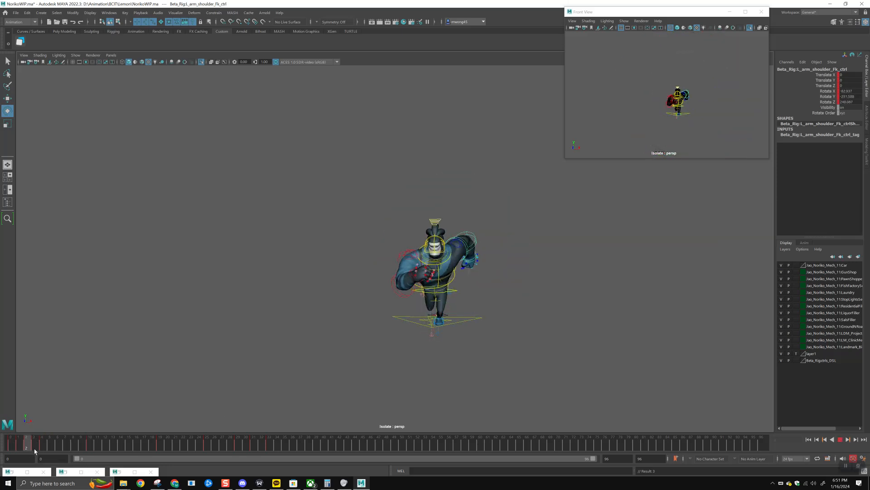
click(10, 450)
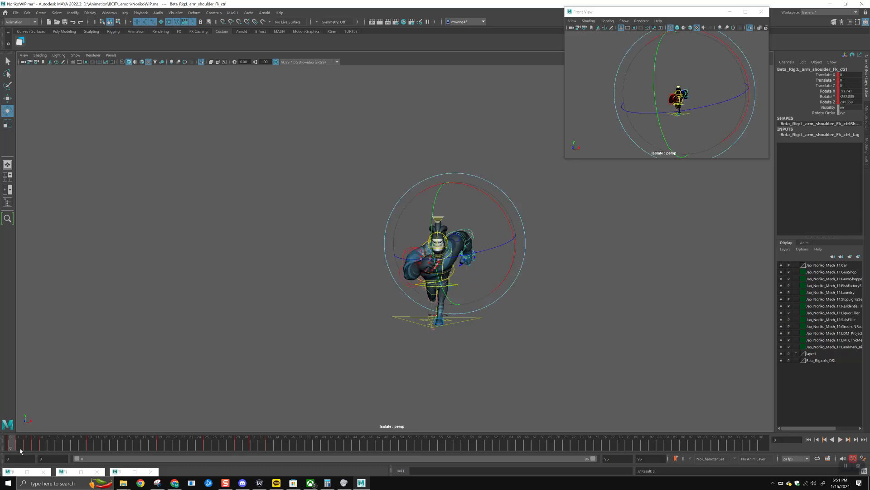
drag(20, 450, 49, 456)
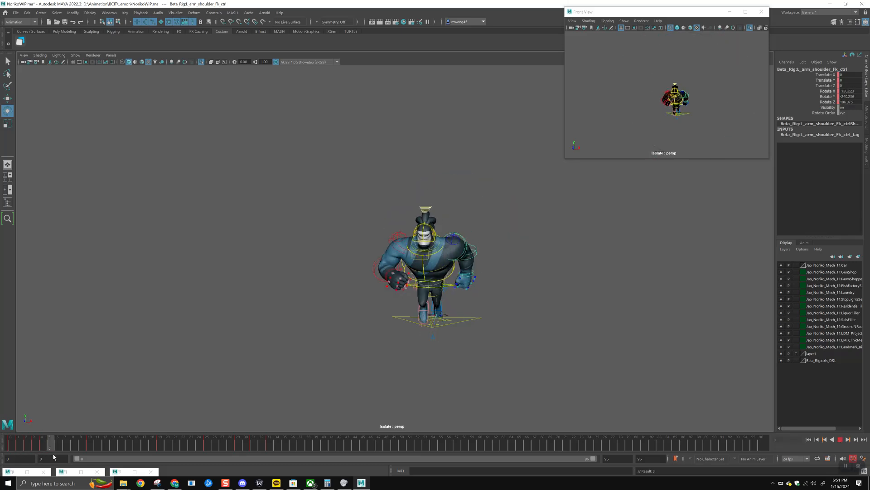
drag(502, 290, 464, 232)
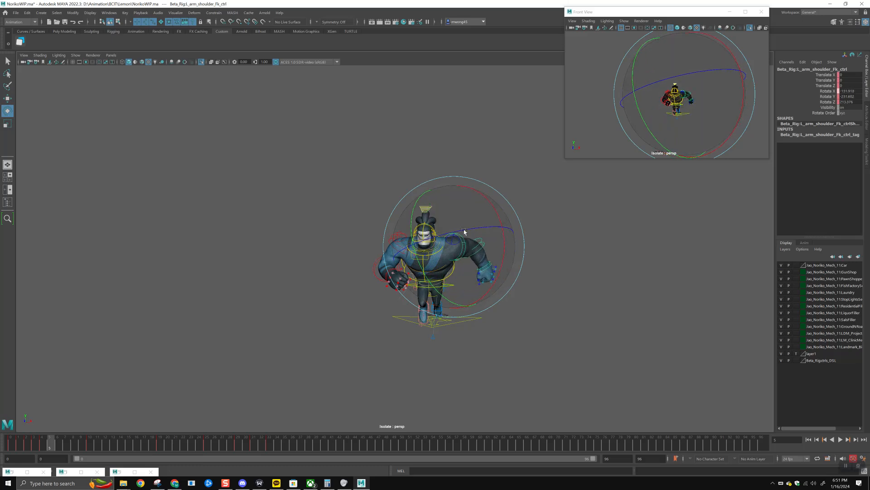
Select all the character's controls at frame 33 and review the run and punch from the side, going back to frame 0
mouse_move(46, 449)
shift+mouse_down()
mouse_move(20, 449)
mouse_move(288, 455)
mouse_move(259, 452)
mouse_move(270, 444)
shift+mouse_up()
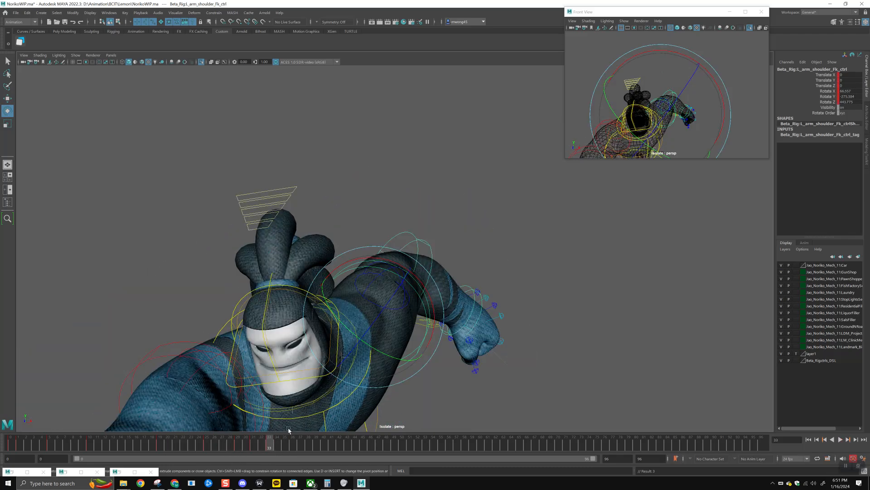
alt+middle_drag(383, 327, 477, 202)
alt+right_drag(478, 203, 430, 231)
key(w)
drag(537, 376, 313, 200)
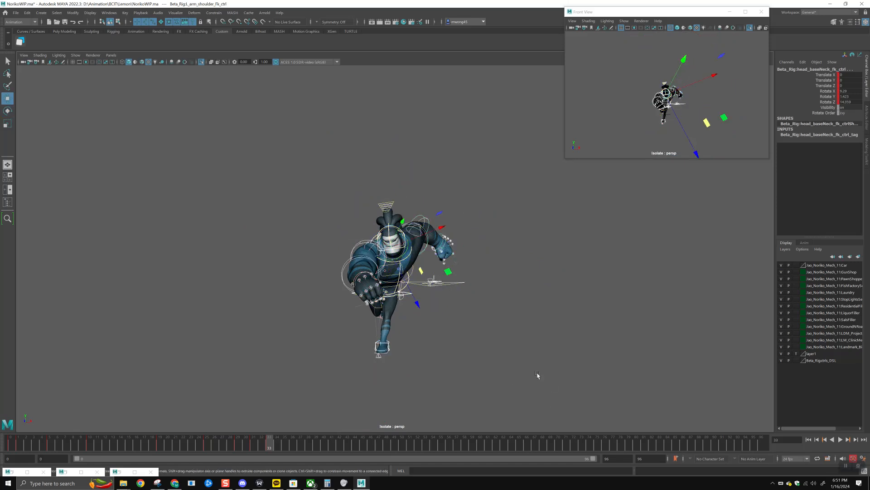
alt+drag(400, 283, 381, 268)
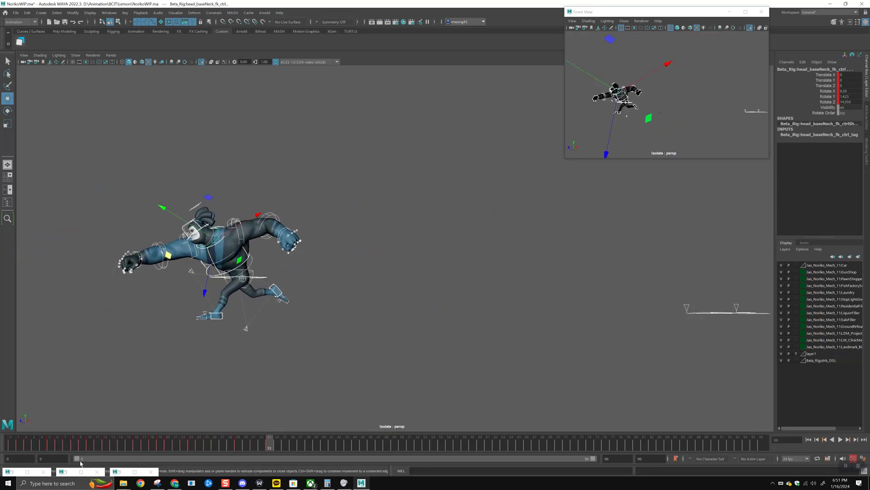
click(19, 444)
key(alt+v)
drag(24, 446, 11, 446)
alt+middle_drag(330, 164, 300, 174)
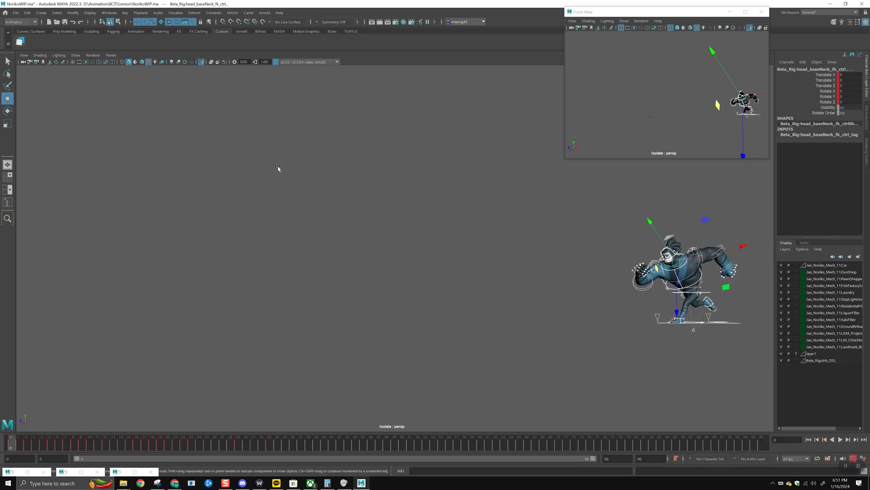
Select both Cars groups and the Beta_Rig rig in the Outliner and isolate them together in the viewport
key(shift+o)
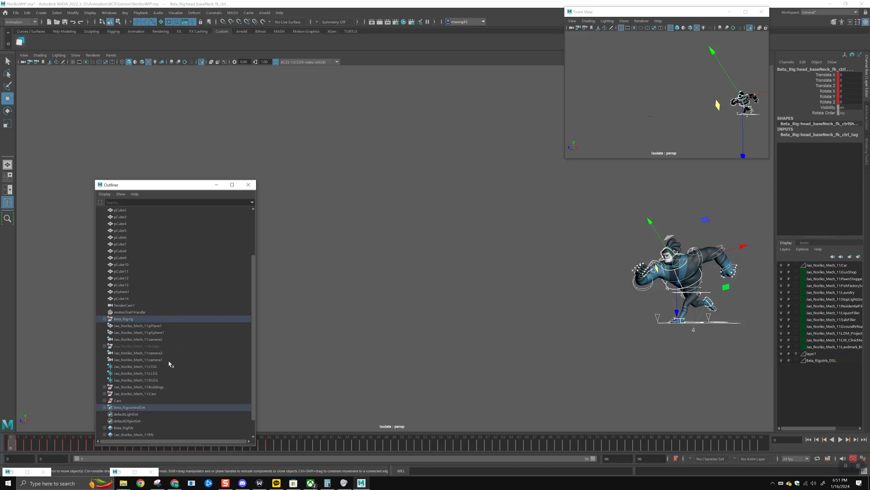
click(156, 394)
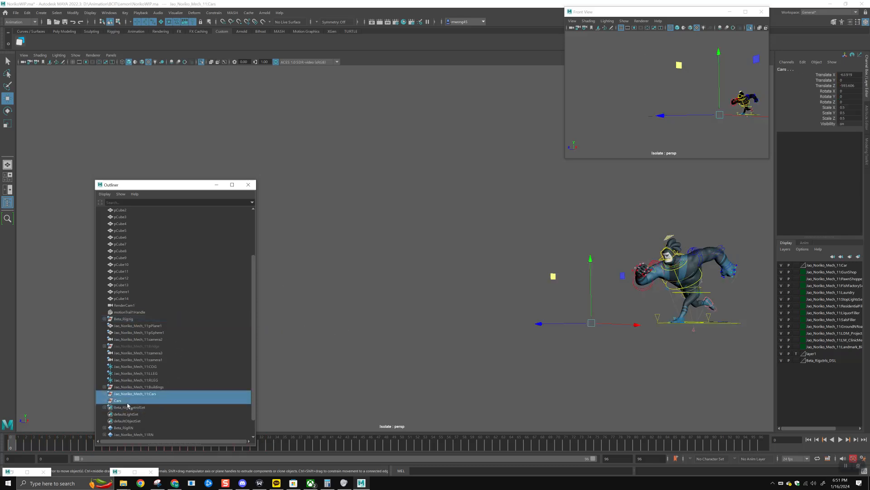
drag(254, 305, 162, 242)
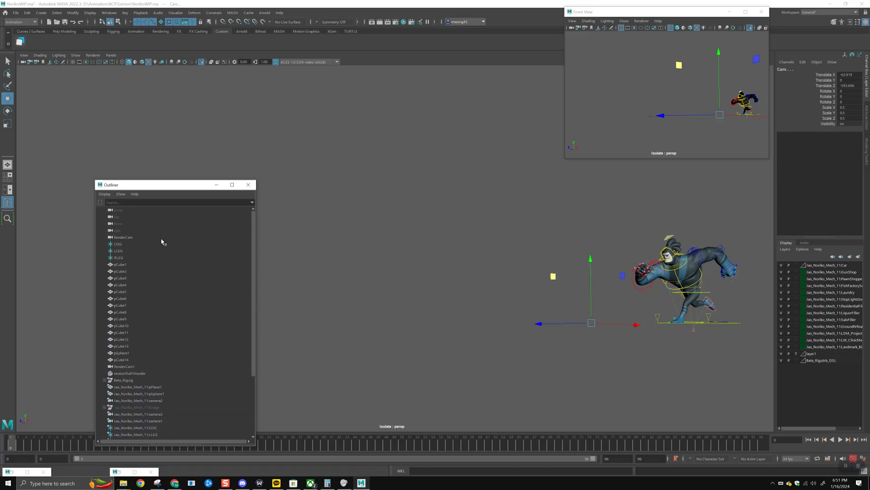
click(142, 381)
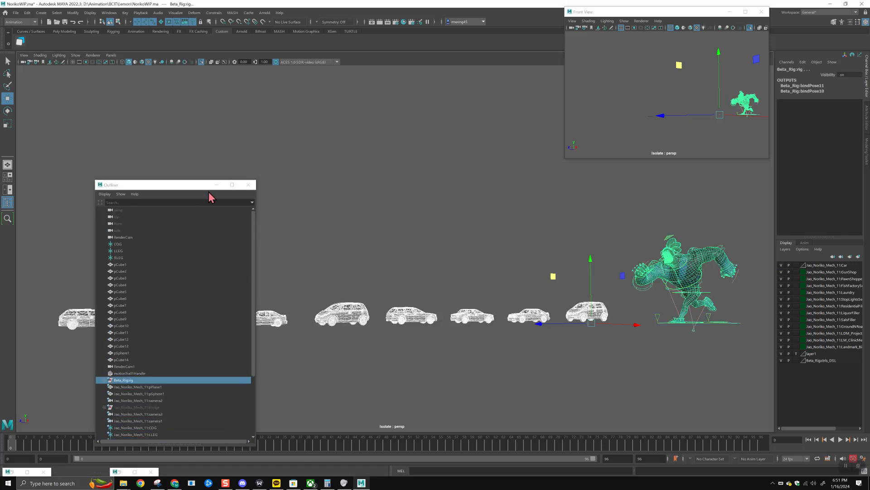
click(217, 184)
click(340, 240)
alt+drag(342, 242, 417, 247)
alt+right_drag(350, 216, 407, 248)
alt+drag(407, 250, 431, 254)
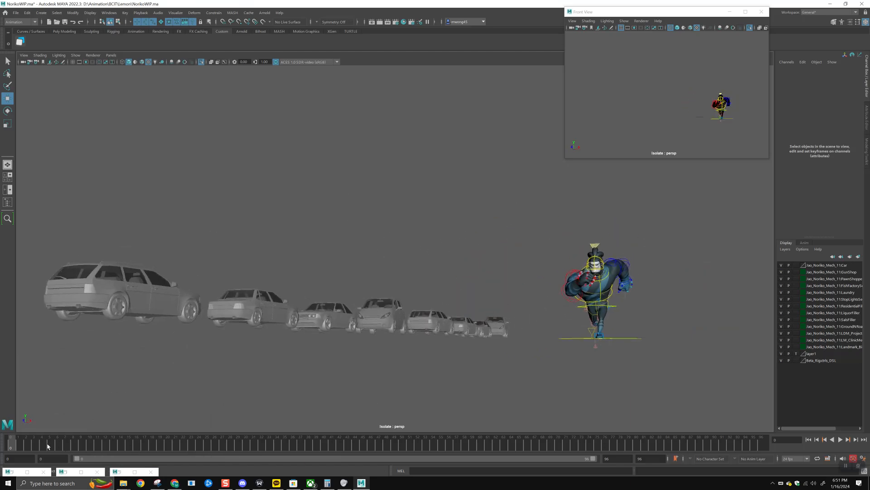
Play the motion, select the right shoulder FK control, and inspect the punch between frames 32 and 33
key(alt+v)
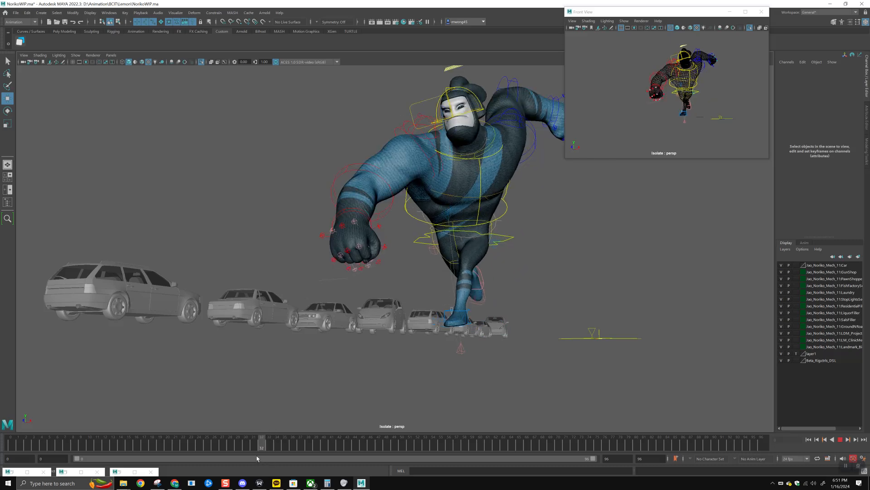
click(400, 137)
key(e)
alt+drag(399, 137, 439, 170)
drag(468, 211, 488, 217)
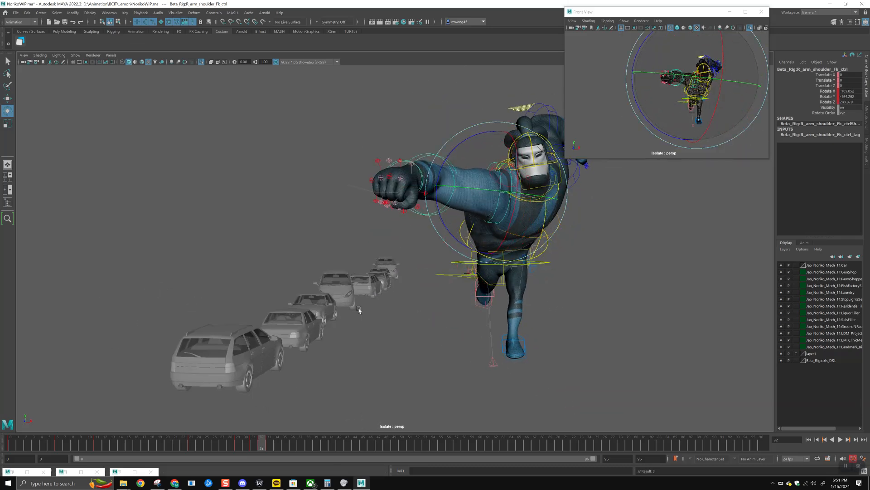
drag(253, 447, 269, 451)
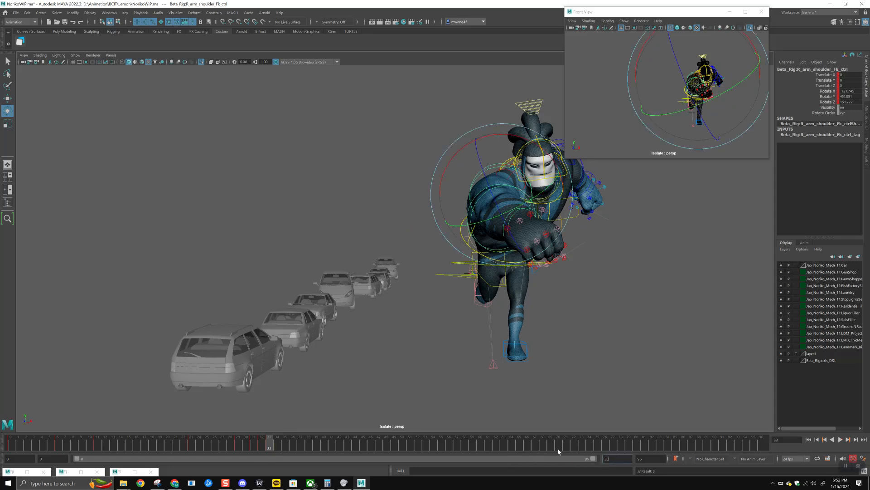
Set the playback end to frame 33 and play the run and punch from frame 0
key(Return)
click(17, 452)
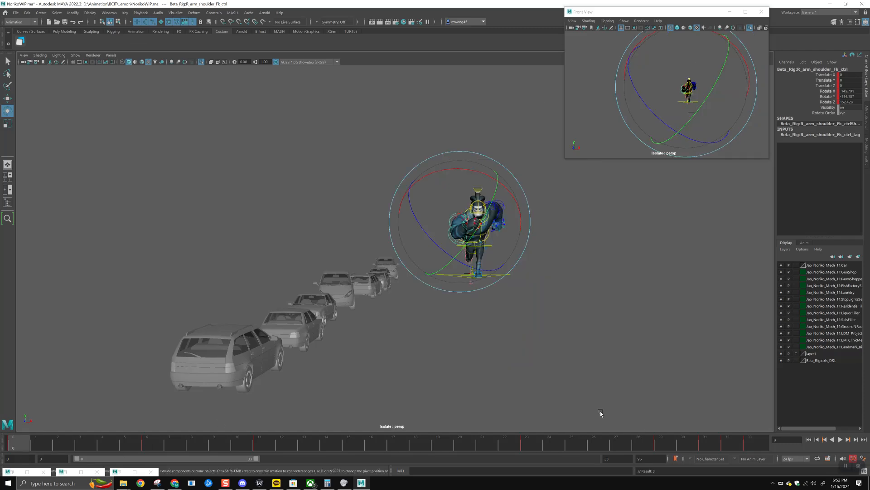
click(841, 441)
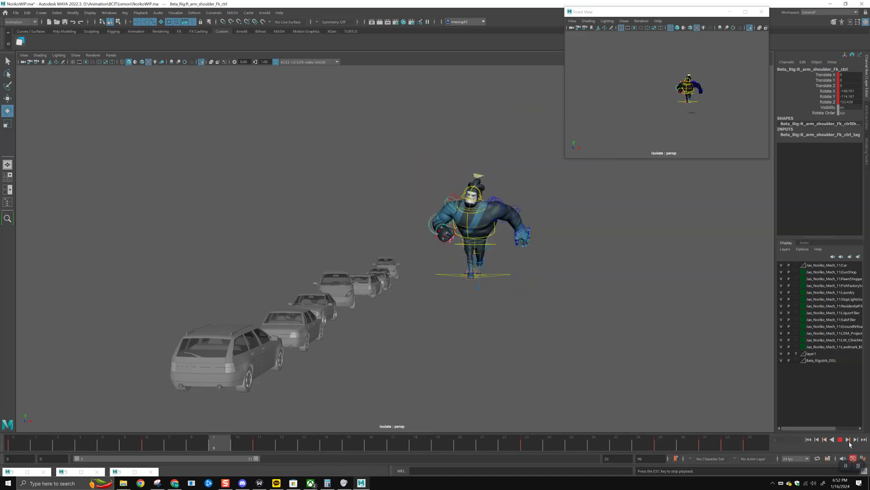
key(Escape)
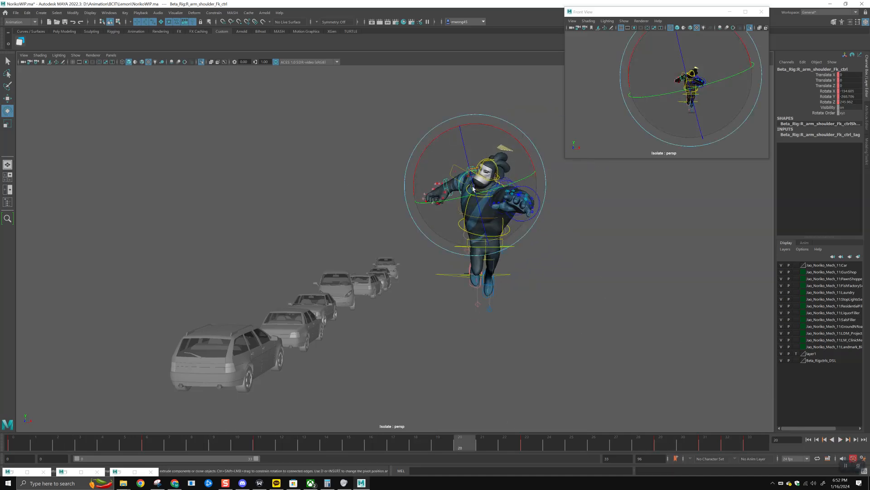
Select all the character's controls and bring up their animation curves and keys in the Graph Editor
alt+drag(567, 227, 558, 217)
drag(413, 112, 615, 371)
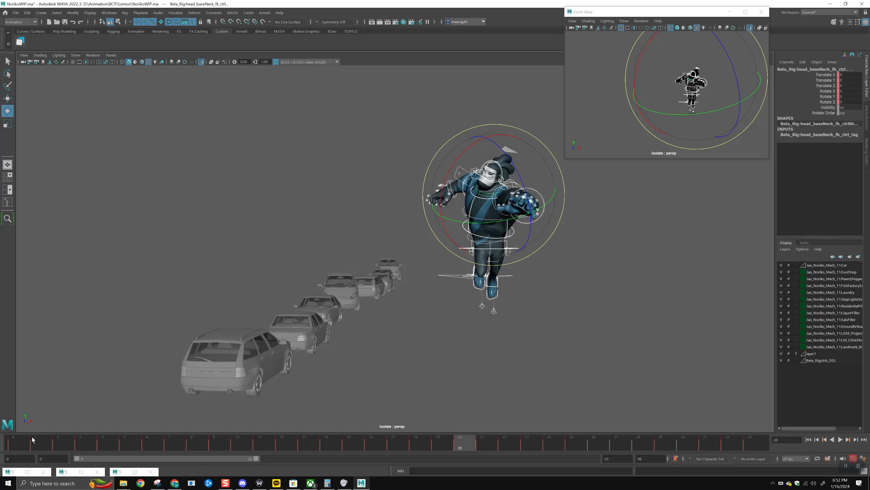
key(alt+shift+v)
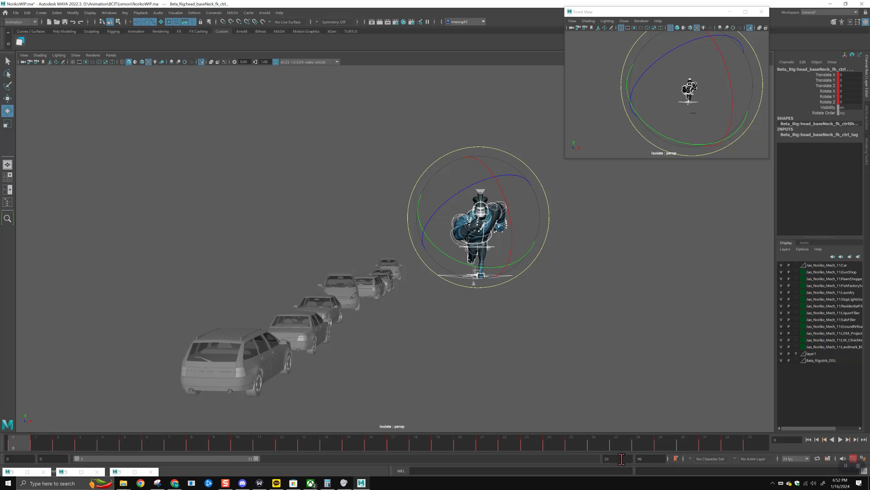
key(shift+g)
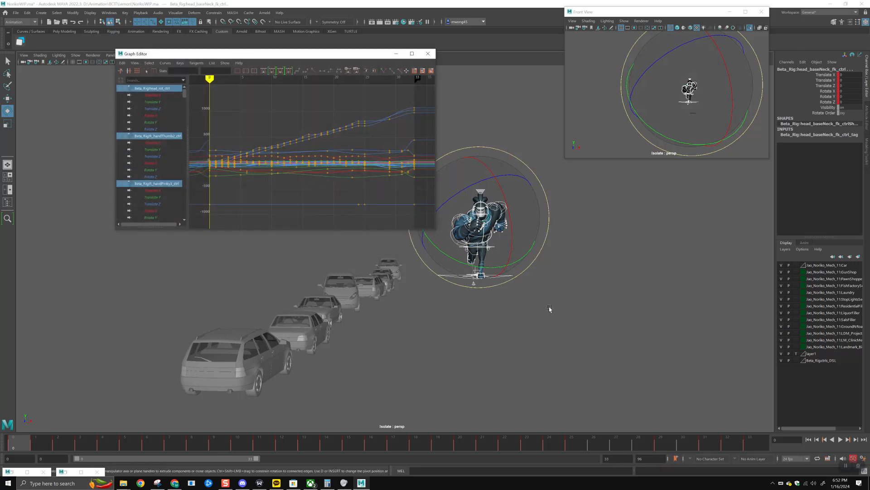
key(alt+shift+period)
alt+middle_drag(368, 107, 340, 116)
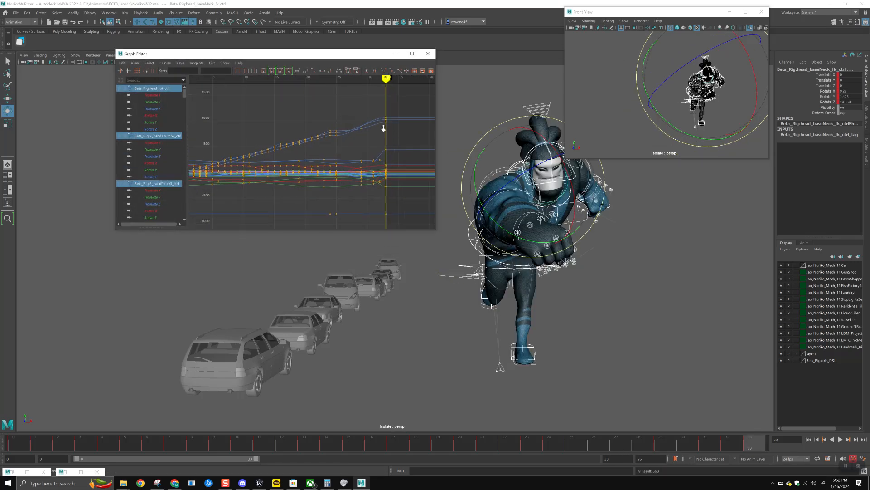
key(a)
alt+right_drag(319, 171, 357, 157)
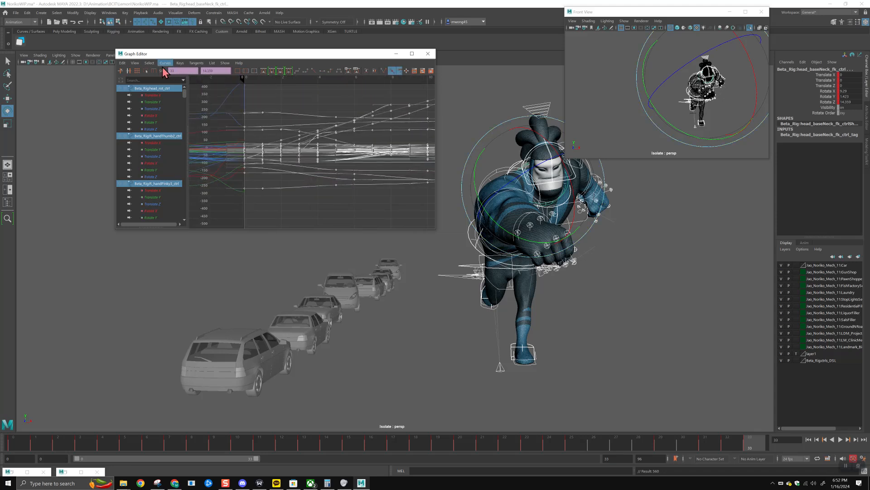
Scale all the selected keys with a time scale of 1.5 and a value scale of 1, both about pivot 0
click(122, 63)
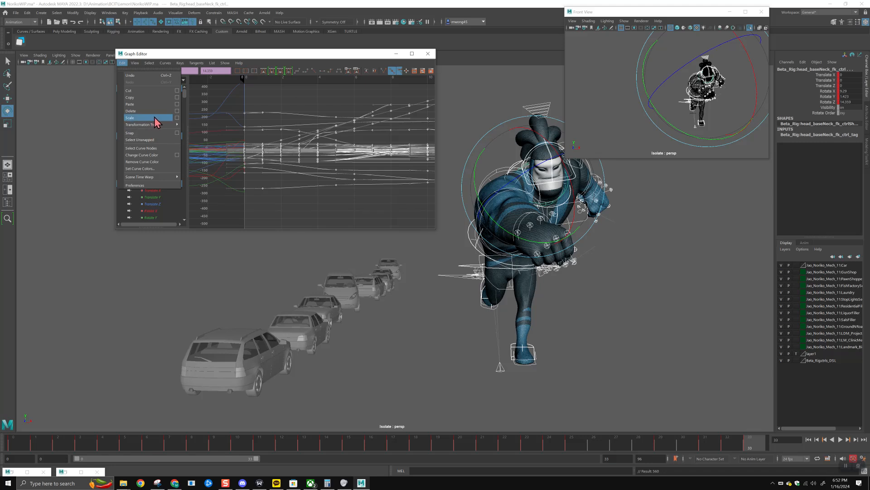
click(176, 118)
key(Tab)
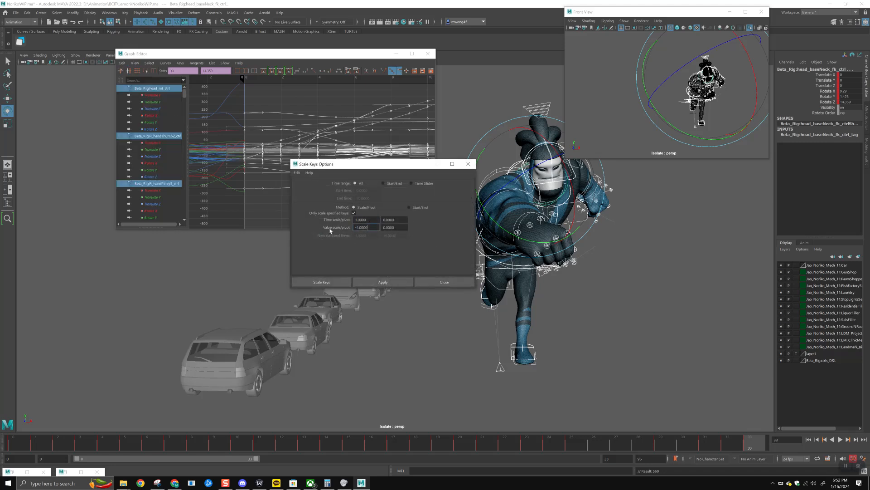
double_click(363, 228)
text(1)
key(Tab)
drag(370, 219, 335, 223)
click(399, 219)
click(389, 284)
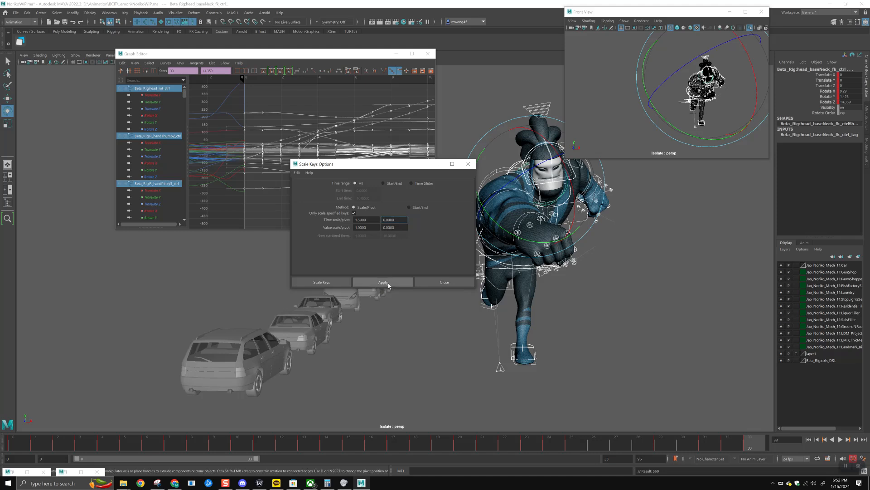
click(389, 285)
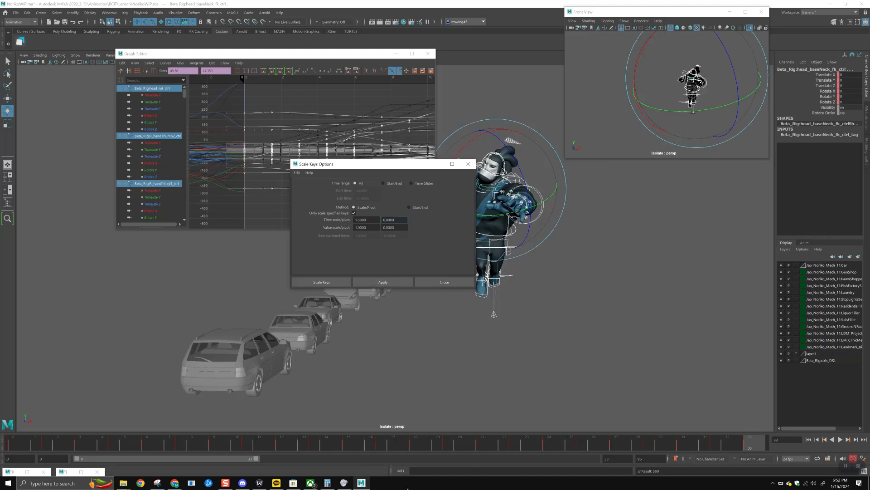
Extend the time range to the stretched animation's last pose and set the playback end to frame 49
drag(257, 458, 527, 463)
click(549, 446)
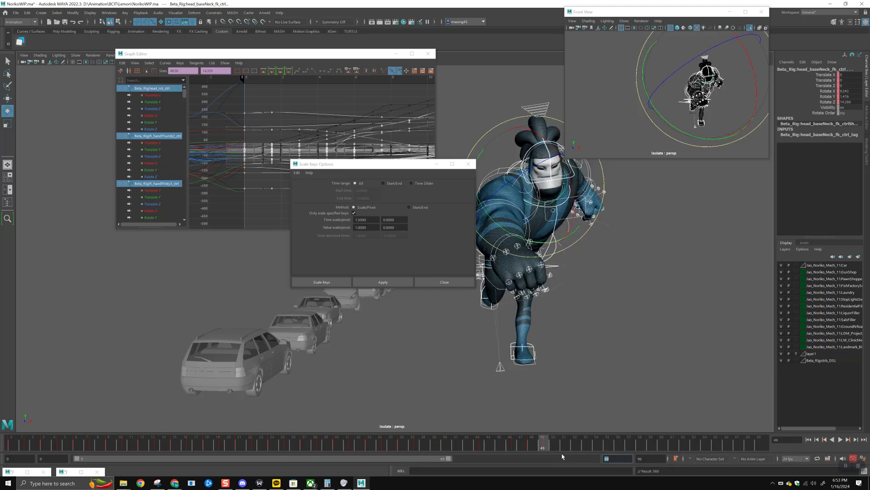
key(Return)
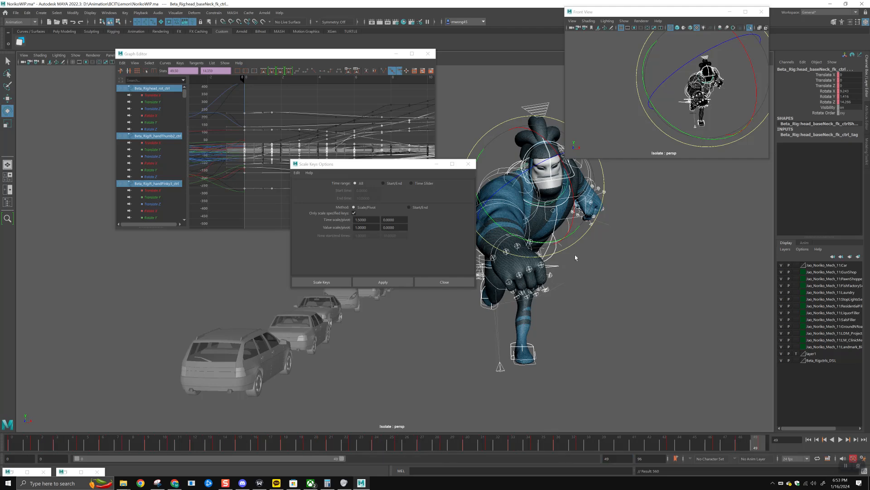
Minimize the Scale Keys options and Graph Editor, and play the slowed motion from frame 0
click(209, 445)
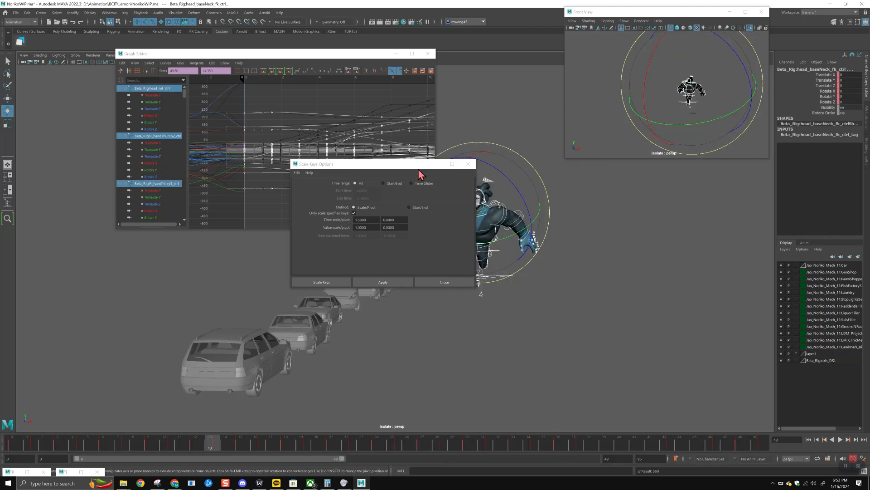
click(437, 164)
click(396, 53)
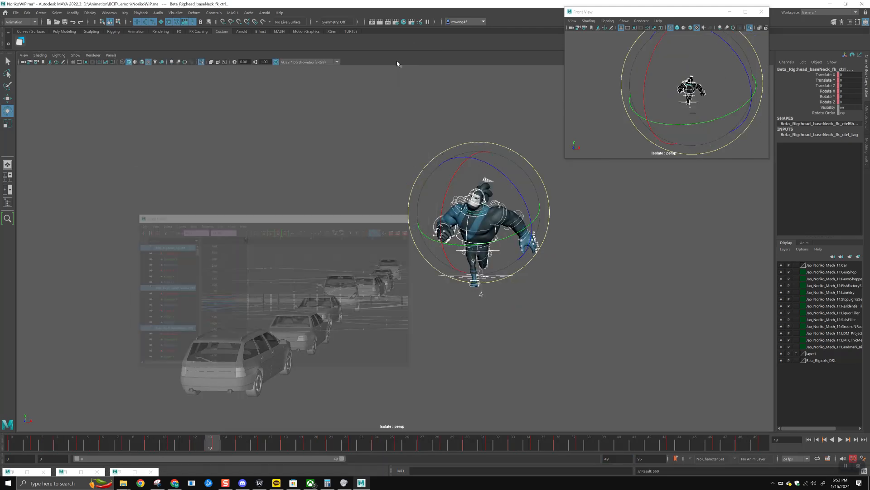
click(18, 447)
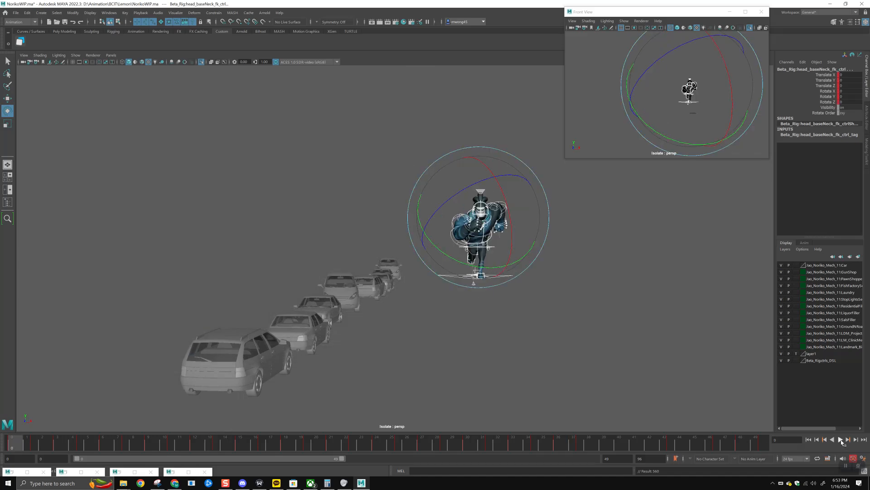
click(842, 440)
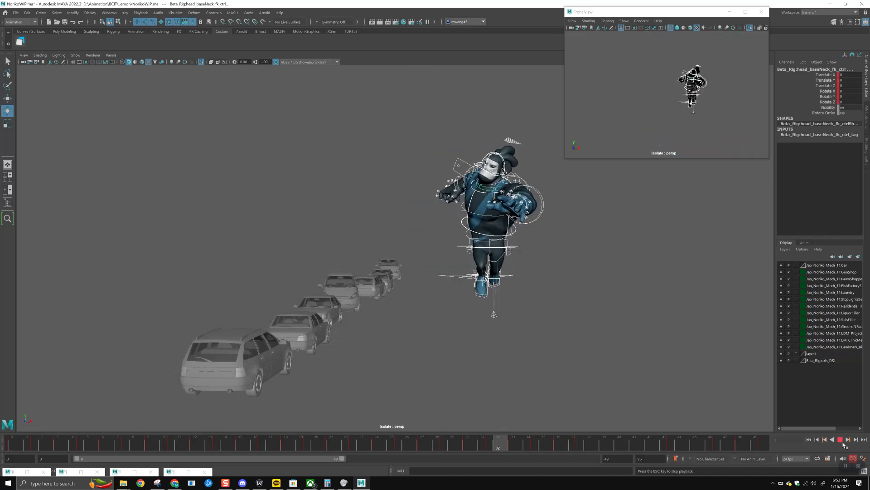
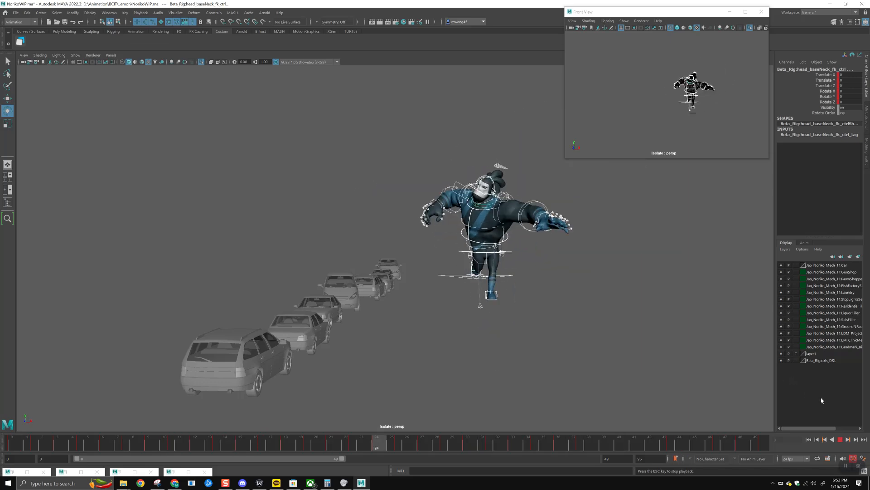
click(841, 440)
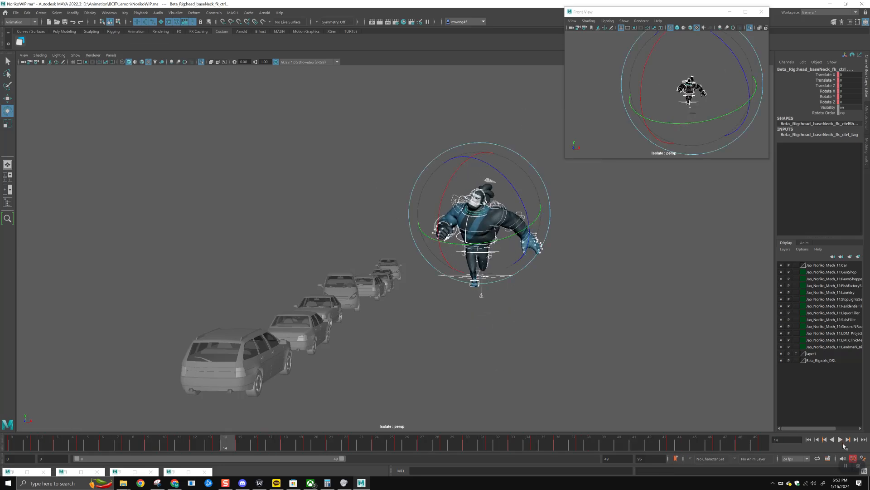
Restore the Graph Editor and scale the selected keys again with a time scale of 1.2
click(189, 471)
key(a)
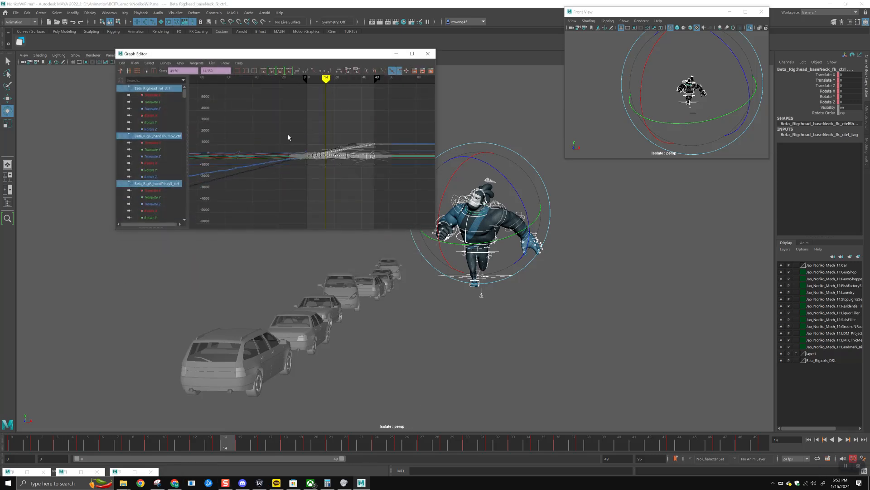
click(123, 63)
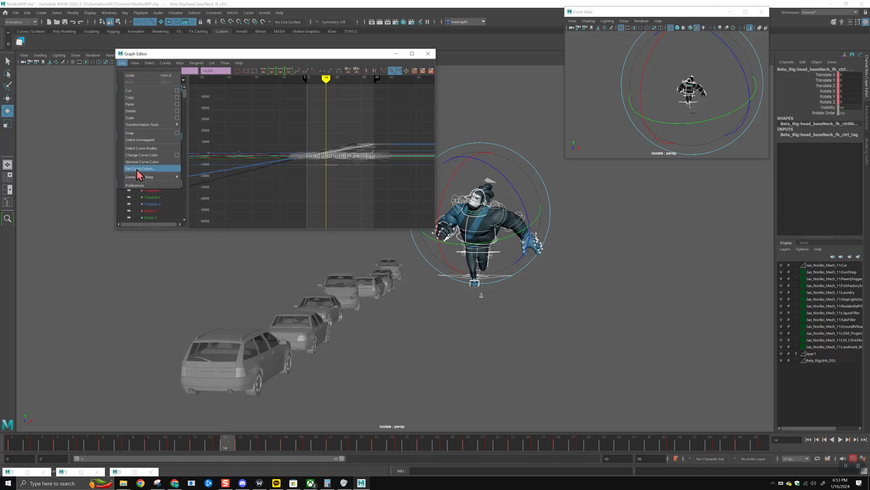
click(177, 118)
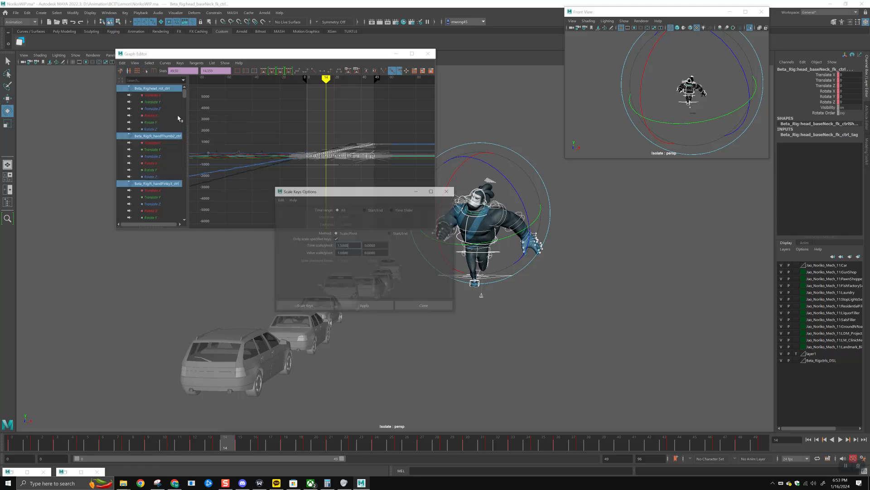
drag(371, 221, 350, 221)
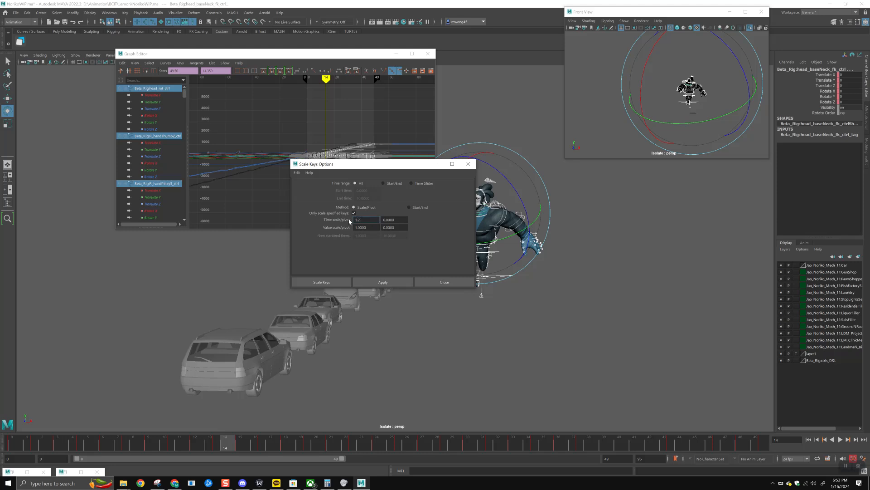
click(386, 283)
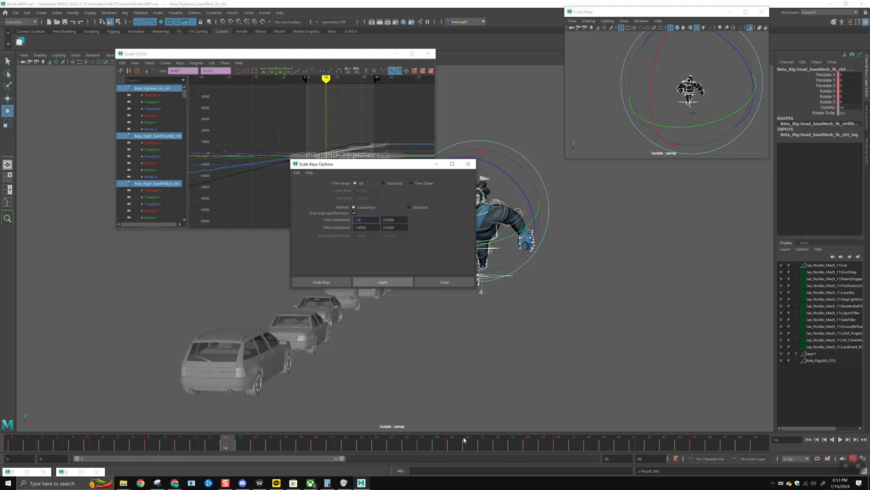
Extend the playback range to end at frame 60 and return to frame 0
mouse_move(342, 458)
mouse_down()
mouse_move(416, 471)
mouse_move(402, 470)
mouse_up()
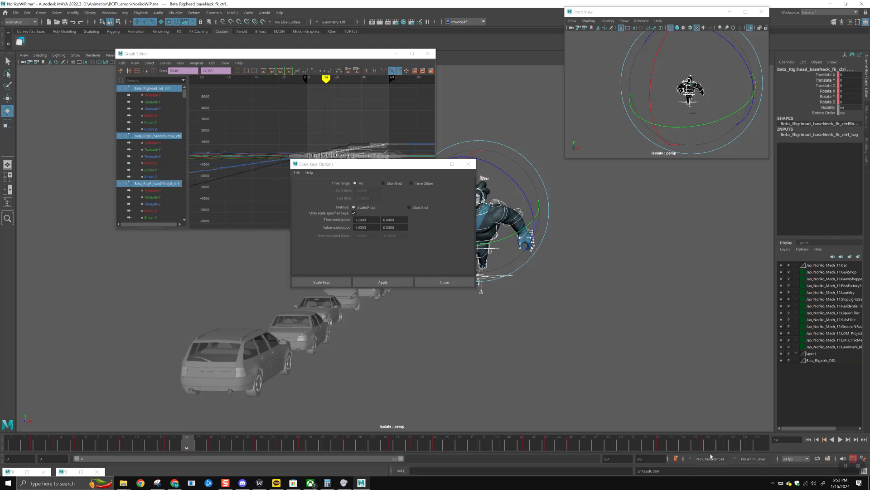
click(615, 459)
key(Return)
mouse_move(569, 445)
mouse_down()
mouse_move(101, 416)
mouse_move(11, 426)
mouse_up()
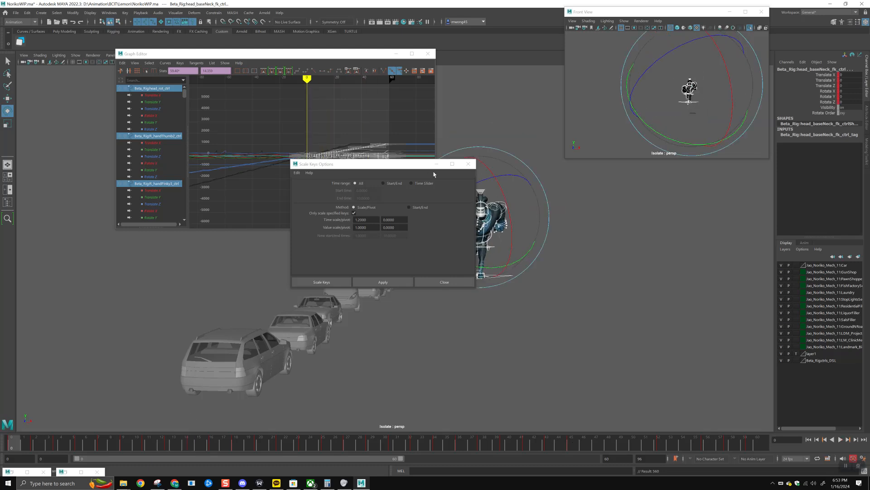
Clear the editor windows away, play the retimed run, and examine the frame 4 pose closely from an angled view
click(437, 163)
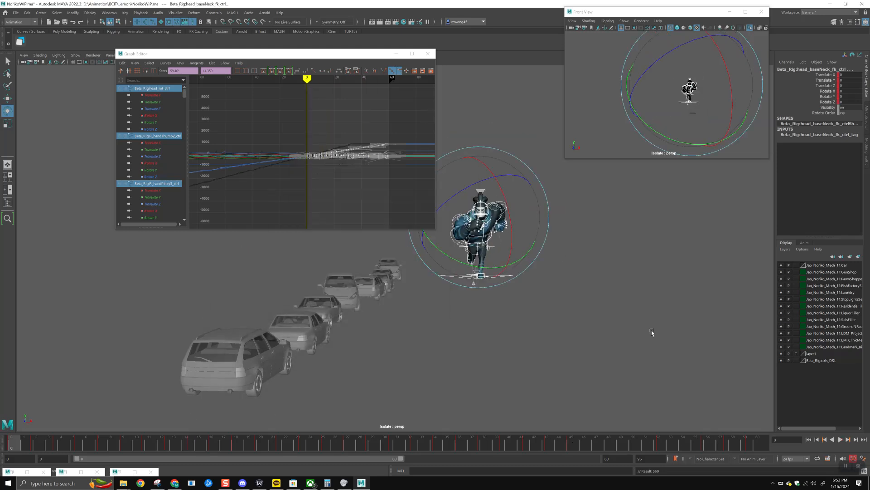
click(396, 54)
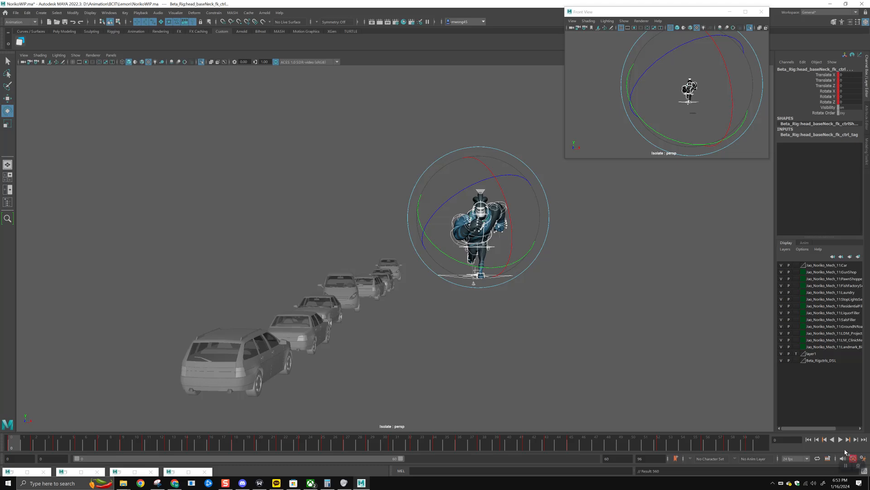
click(840, 439)
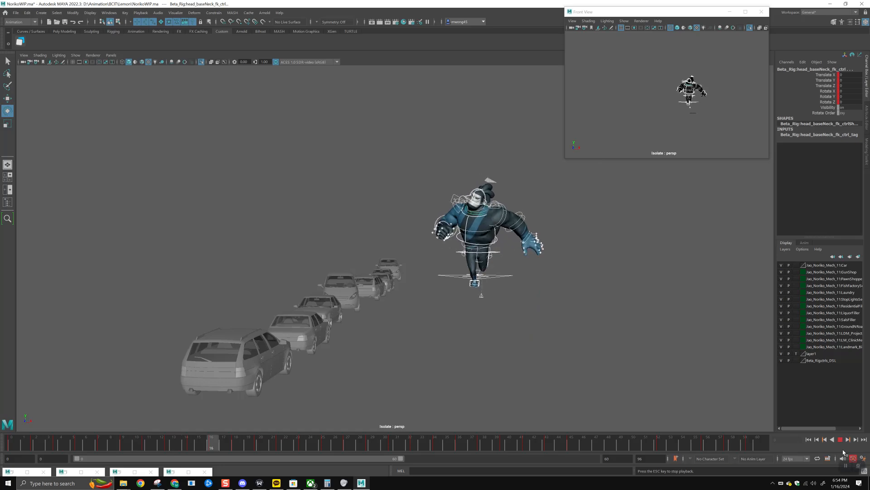
click(840, 439)
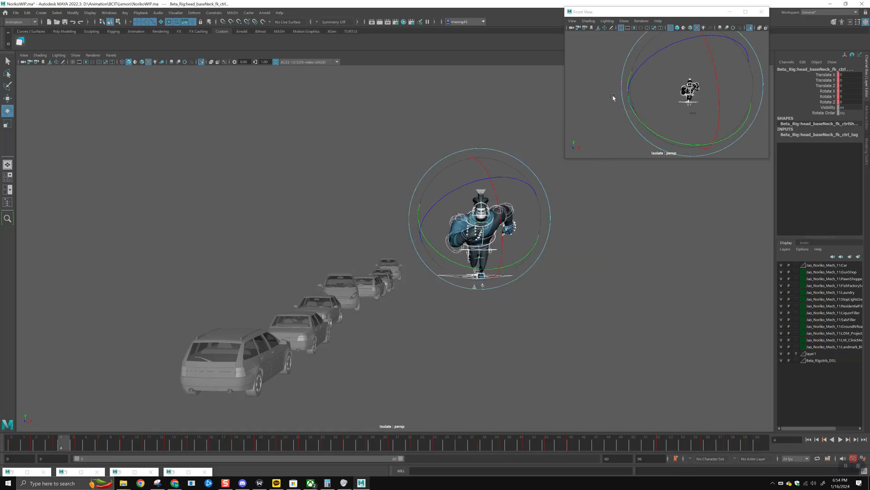
alt+drag(502, 262, 458, 245)
alt+middle_drag(544, 272, 358, 295)
alt+right_drag(385, 308, 451, 325)
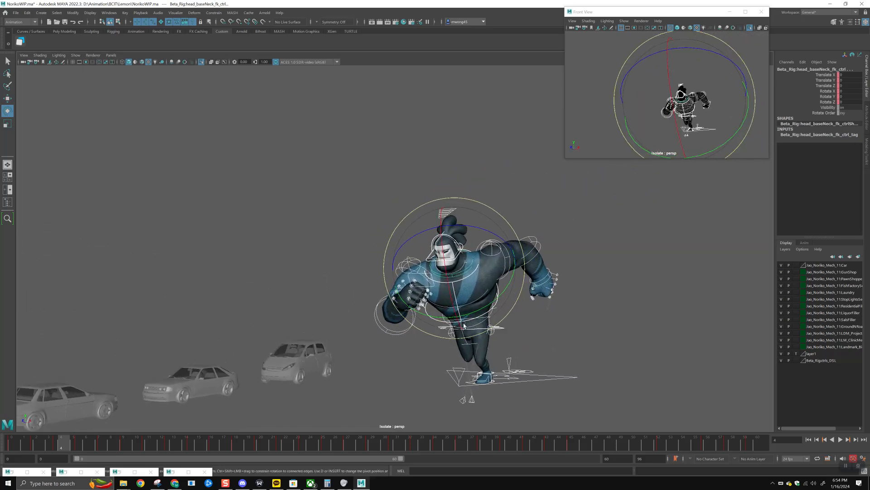
Select the main pelvis control and show only its Translate Y curve in the Graph Editor, zoomed in around the current frame
click(505, 330)
key(shift+f)
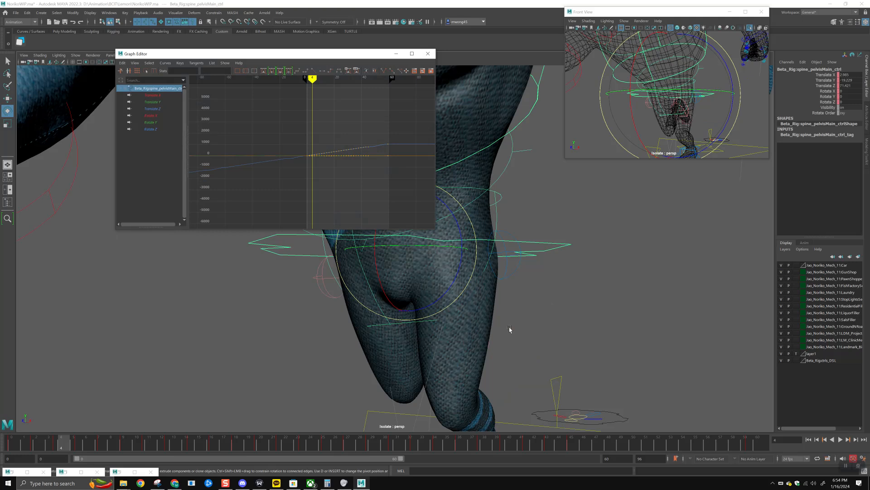
click(164, 104)
key(f)
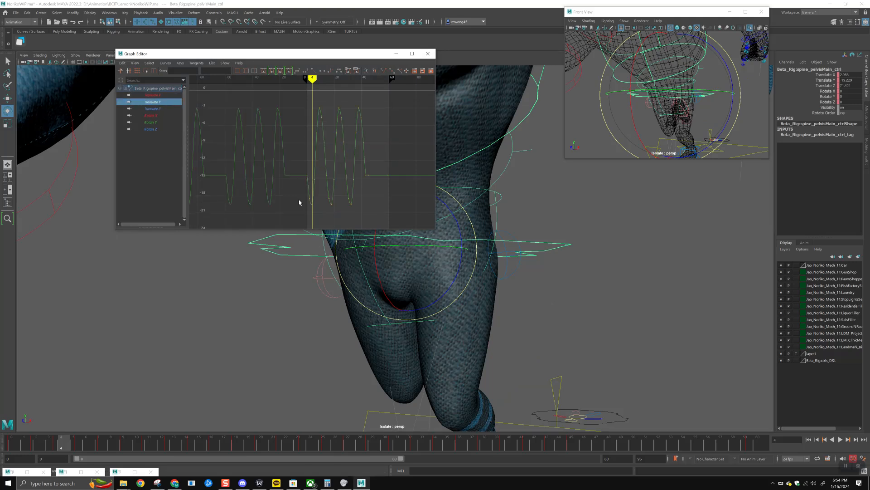
alt+shift+right_drag(293, 177, 323, 180)
alt+right_drag(297, 138, 337, 164)
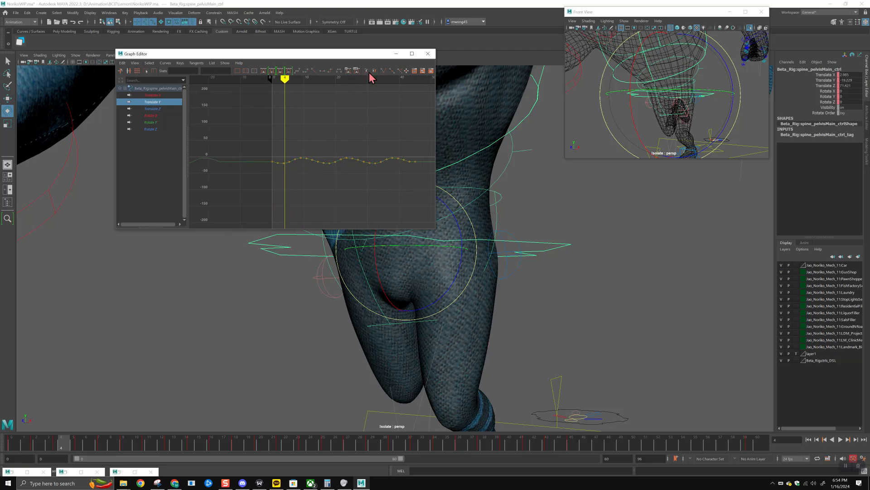
Try to shift the pelvis Translate Y key just before frame 11 onto whole frame 11, and undo the edit
drag(360, 55, 708, 223)
alt+right_drag(613, 330, 645, 334)
drag(602, 318, 616, 340)
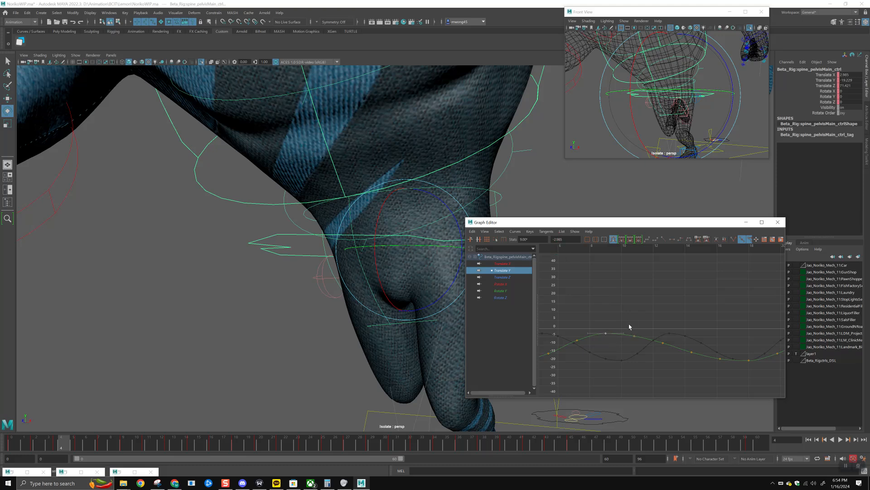
mouse_move(631, 328)
alt+right_down()
mouse_move(618, 303)
mouse_move(622, 287)
mouse_move(634, 320)
alt+right_up()
key(w)
scroll(638, 350, down, 3)
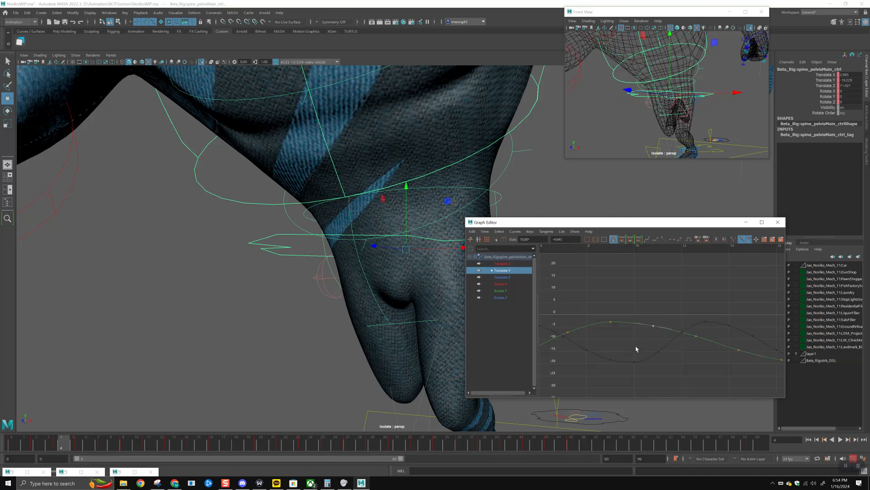
shift+middle_drag(632, 351, 636, 349)
key(ctrl+z)
key(ctrl+z)
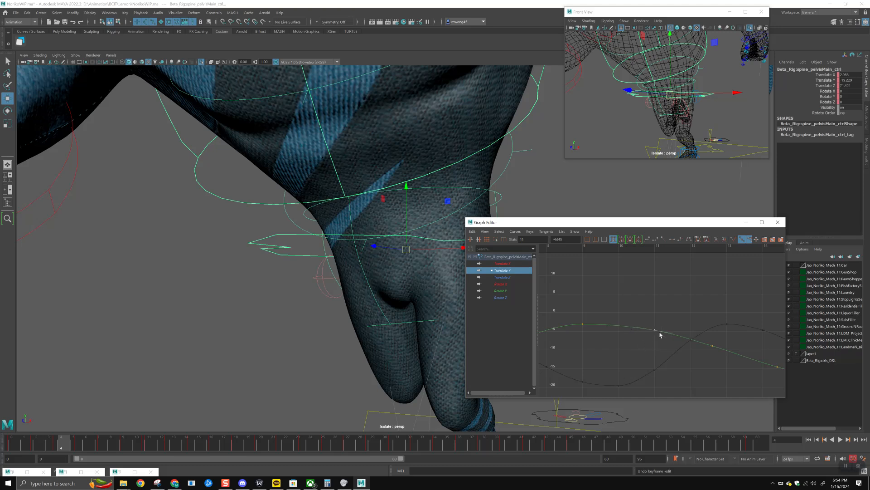
key(ctrl+z)
Select all the character's controls and key them on the successive pose frames from 0 through 29, including frames 2, 13 and 22
scroll(724, 105, down, 7)
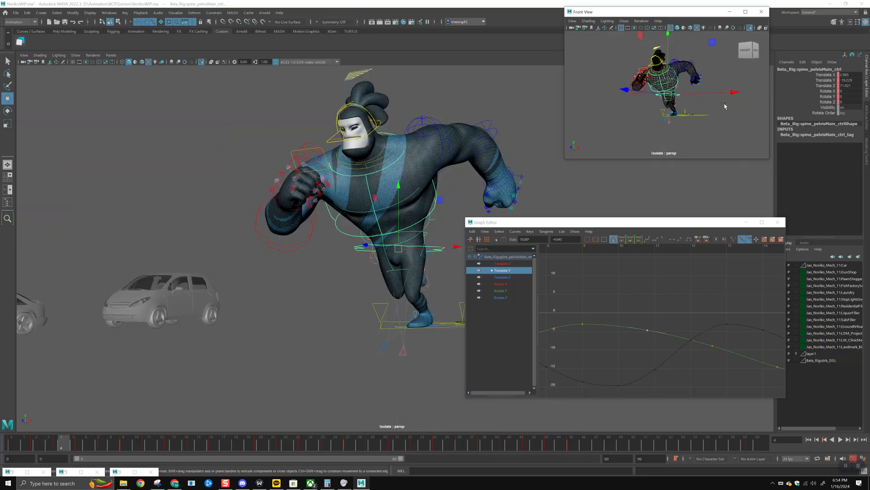
drag(615, 44, 721, 134)
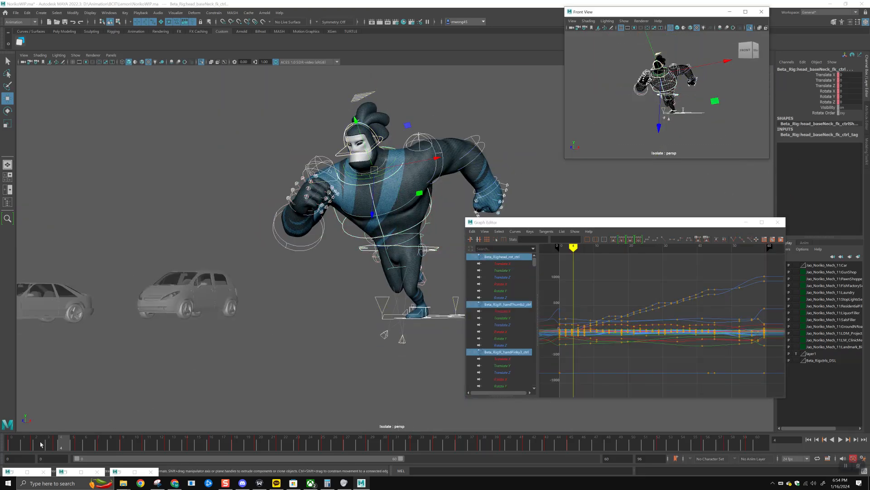
click(12, 448)
key(s)
click(37, 448)
key(s)
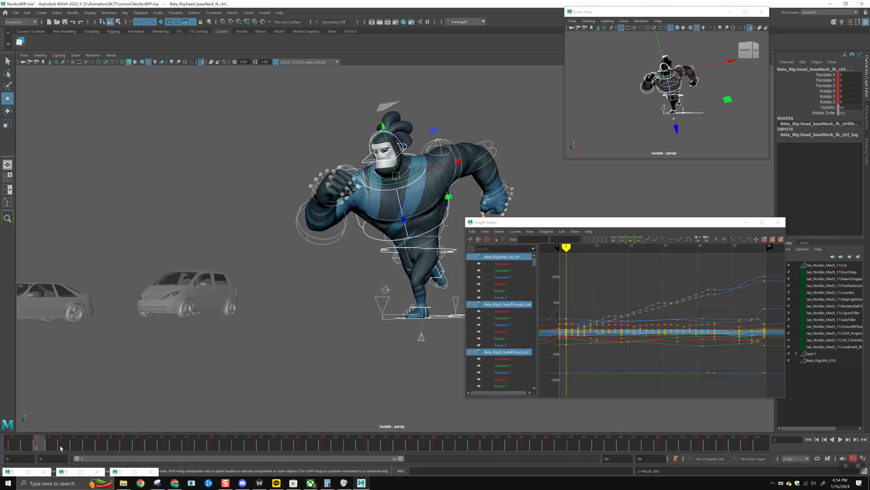
click(60, 448)
key(s)
click(86, 449)
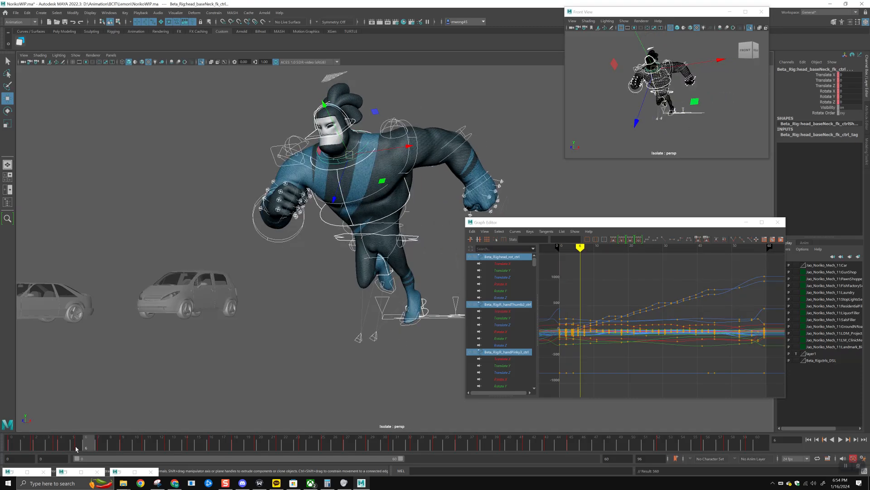
click(75, 449)
key(s)
click(103, 448)
key(s)
click(126, 449)
key(s)
click(147, 449)
key(s)
click(174, 449)
key(s)
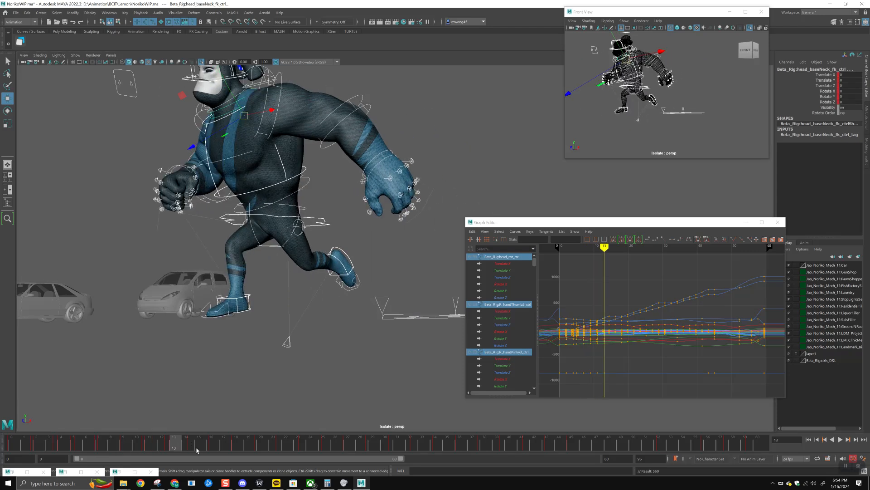
click(198, 450)
key(s)
click(224, 449)
key(s)
click(236, 449)
key(s)
click(261, 449)
key(s)
click(285, 449)
key(s)
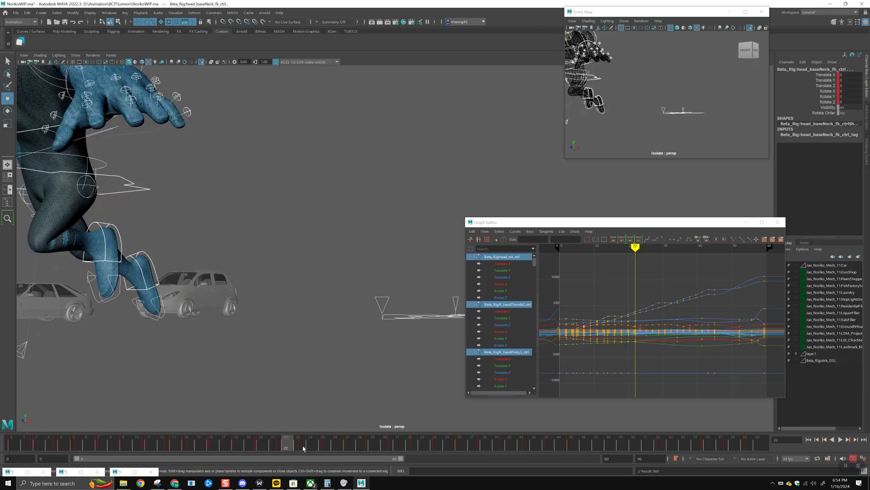
click(303, 449)
key(s)
click(326, 448)
key(s)
click(348, 449)
key(s)
click(373, 449)
key(s)
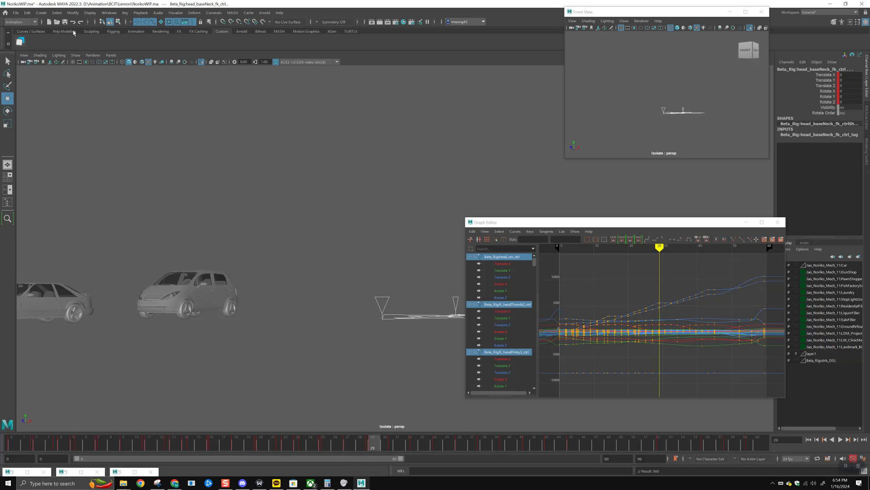
Bake the simulation on all selected character controls and return to frame 0
click(27, 13)
mouse_move(57, 76)
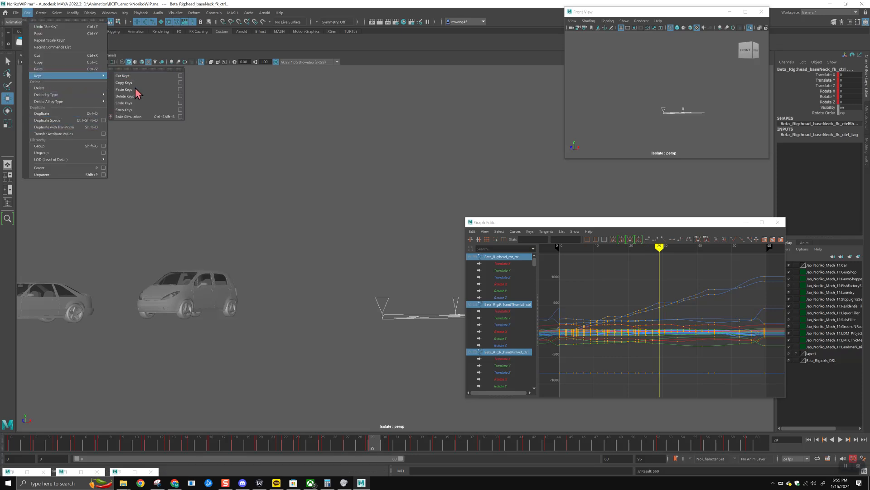
click(168, 117)
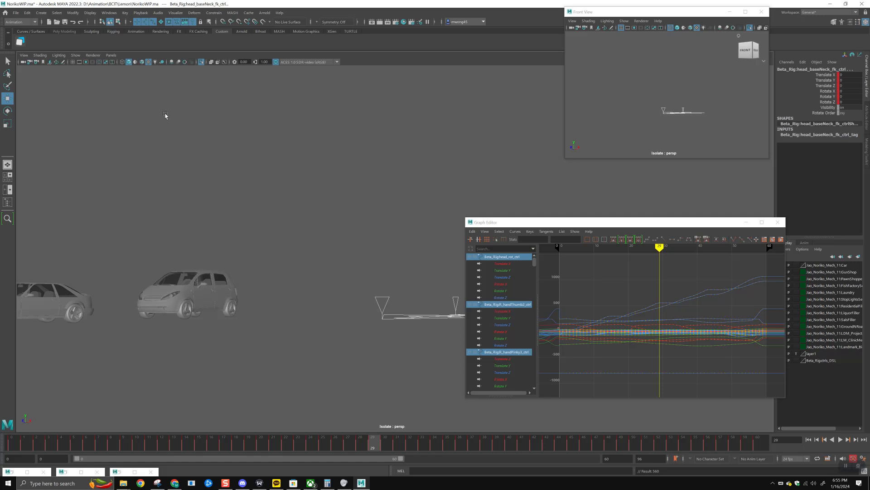
click(13, 445)
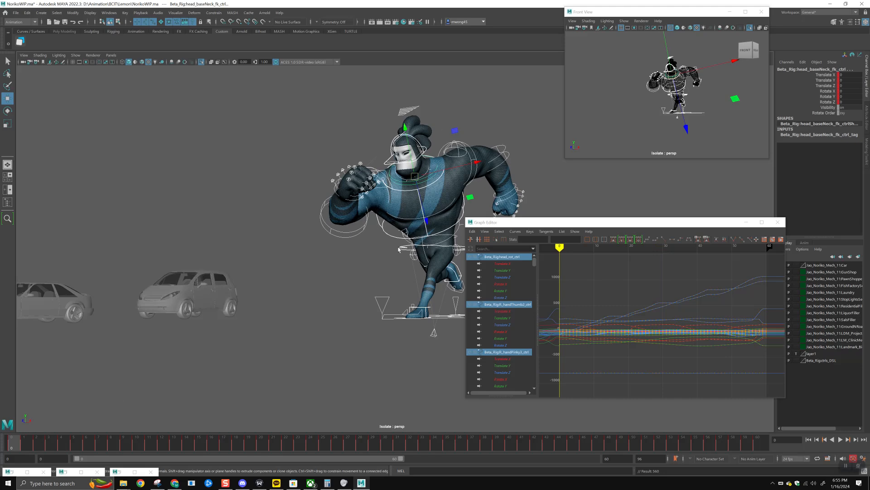
Select the main pelvis control and examine the baked frame 0 running pose from the side
click(399, 249)
alt+drag(399, 249, 327, 277)
alt+middle_drag(327, 278, 313, 290)
alt+right_drag(312, 290, 356, 292)
alt+drag(356, 292, 343, 289)
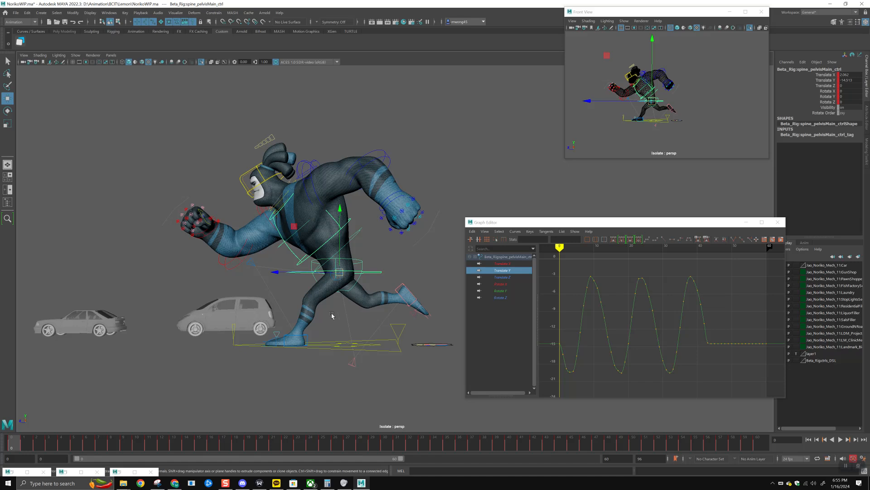
alt+right_drag(334, 316, 377, 291)
alt+middle_drag(341, 332, 362, 330)
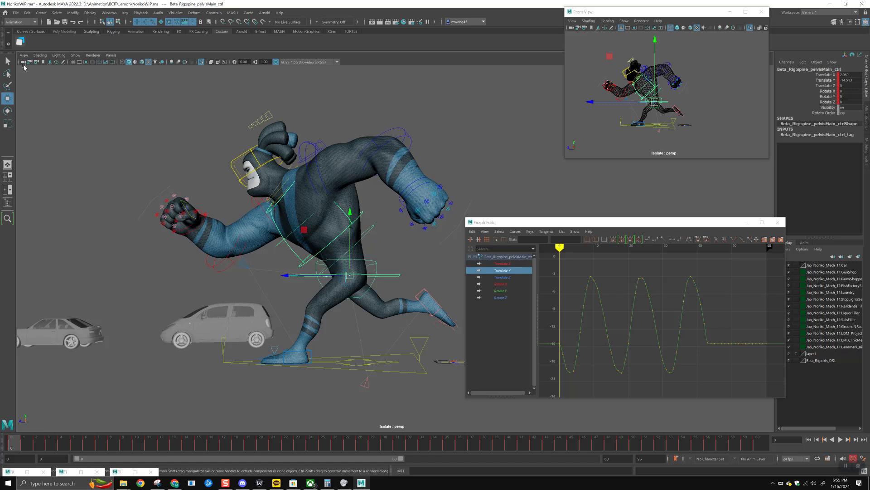
Create a new perspective camera for the main view and put it in its own group
click(111, 55)
mouse_move(164, 62)
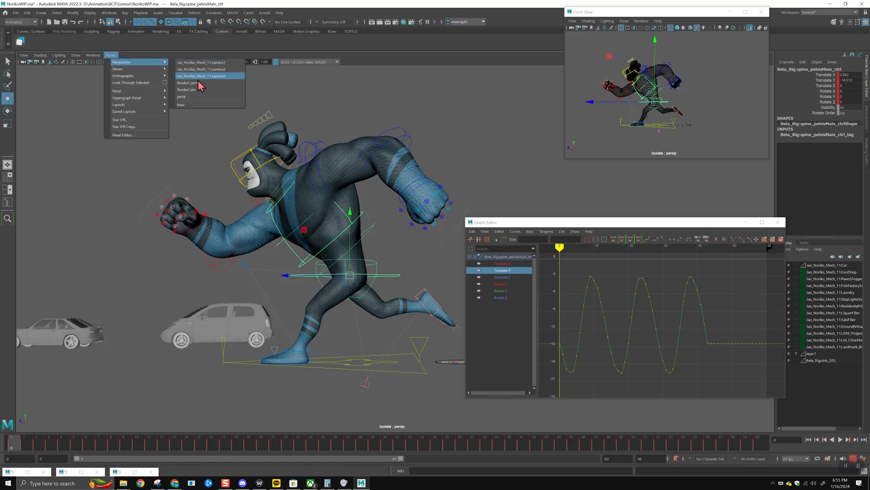
click(194, 105)
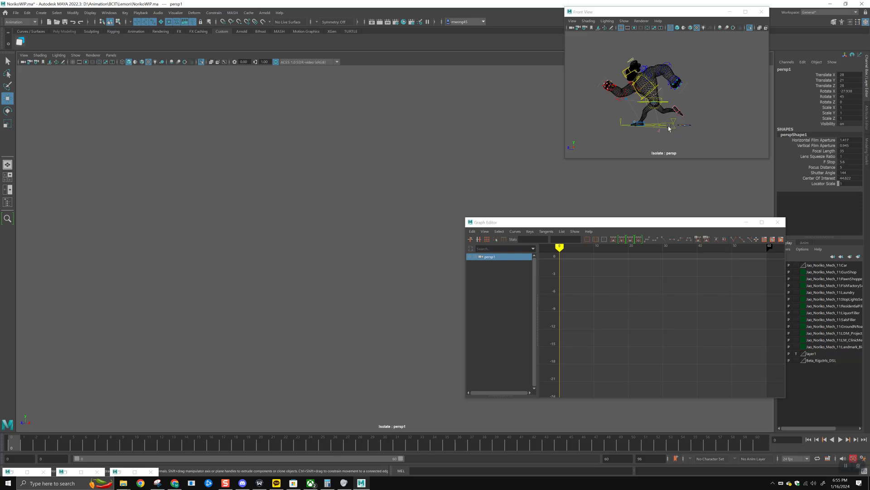
key(shift+o)
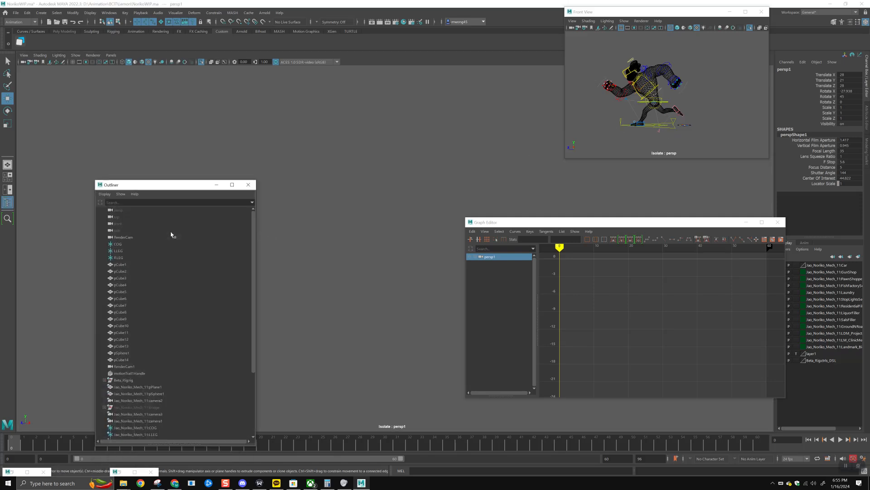
scroll(214, 367, down, 4)
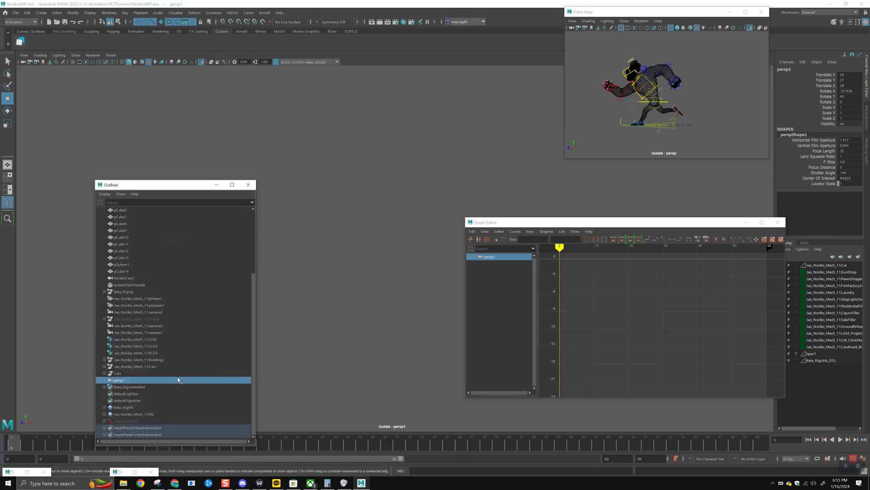
key(ctrl+g)
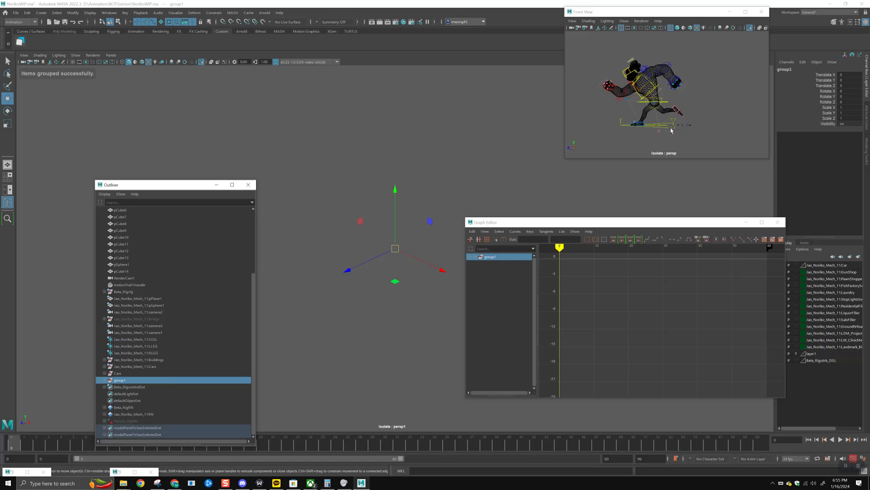
Parent-constrain the new camera's group to the main pelvis control on Translate Z only, with Maintain offset off
click(668, 101)
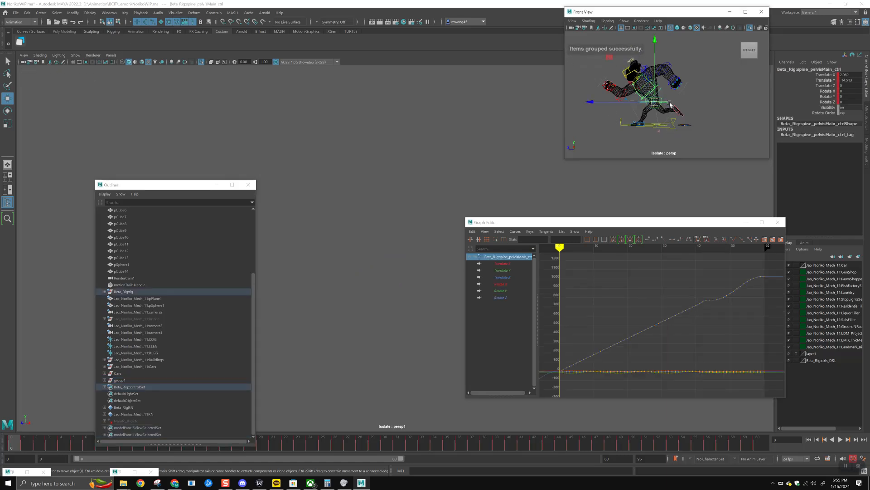
ctrl+click(138, 379)
click(214, 12)
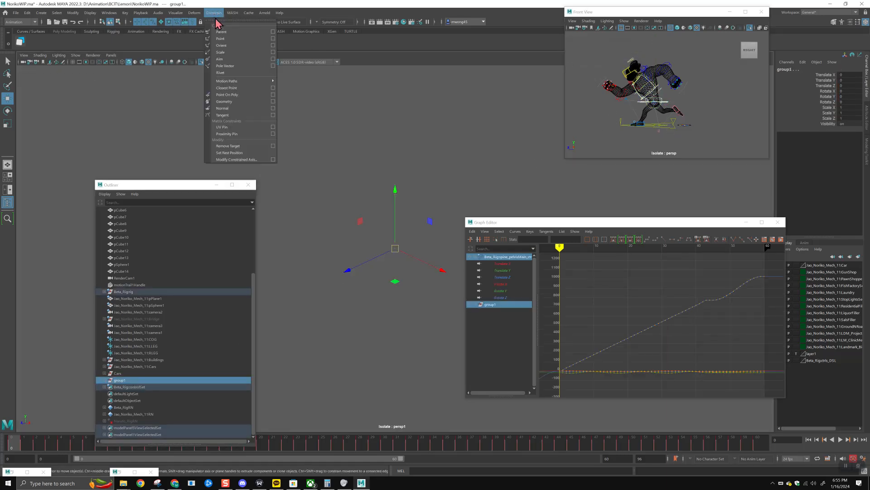
click(273, 32)
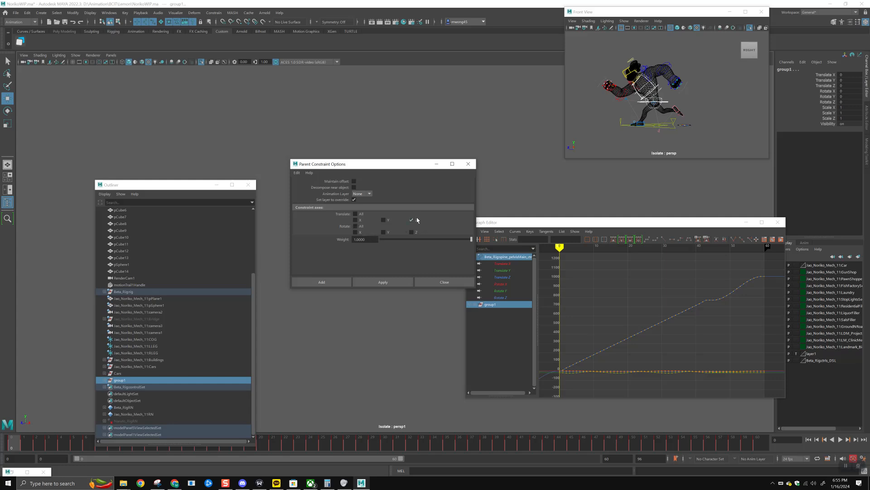
click(382, 283)
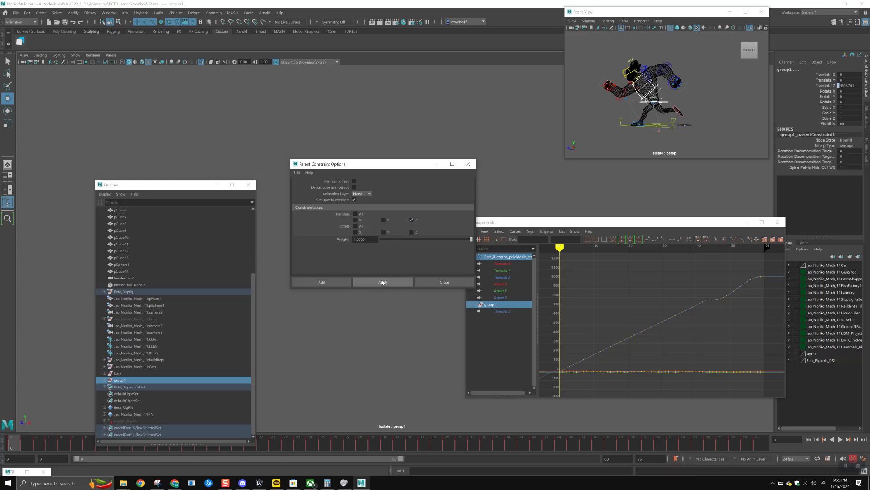
Reselect the main pelvis control in the floating Front View, with the new camera view kept in the main viewport
click(668, 104)
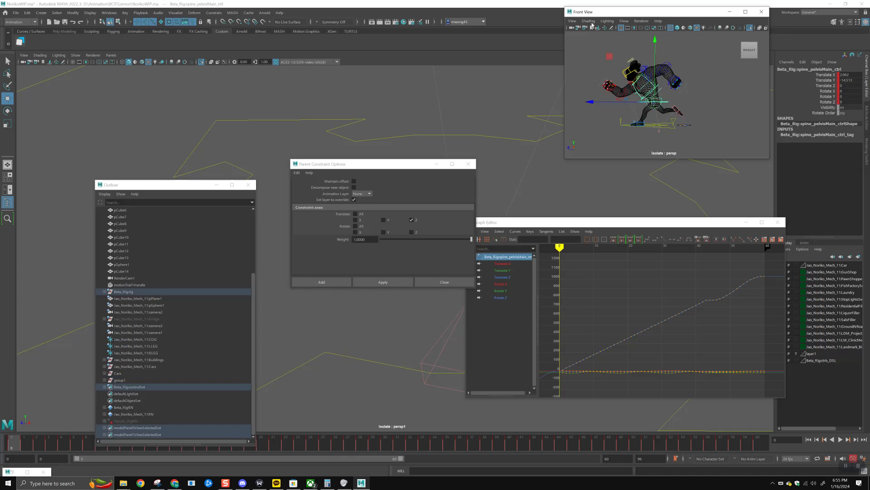
click(571, 28)
click(458, 84)
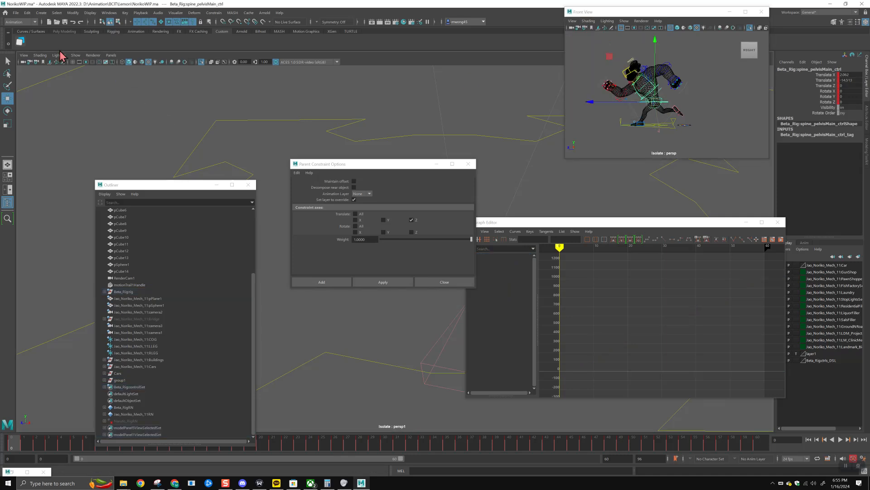
click(23, 62)
click(49, 116)
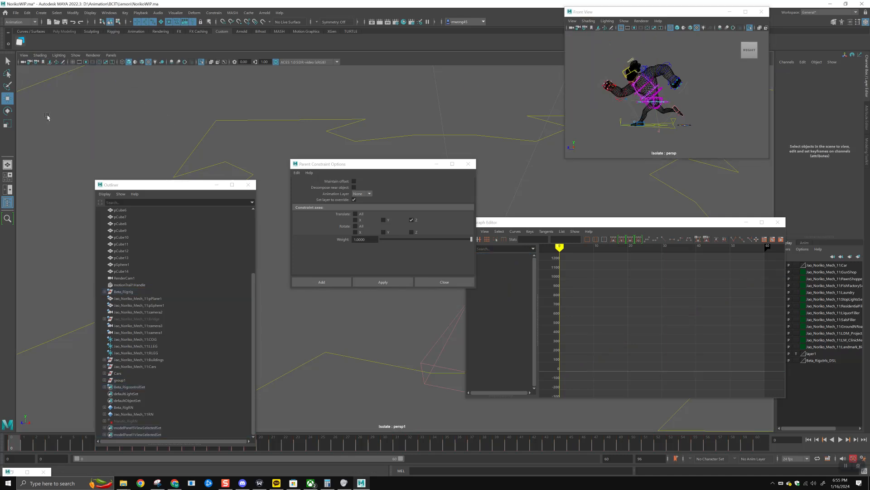
click(670, 102)
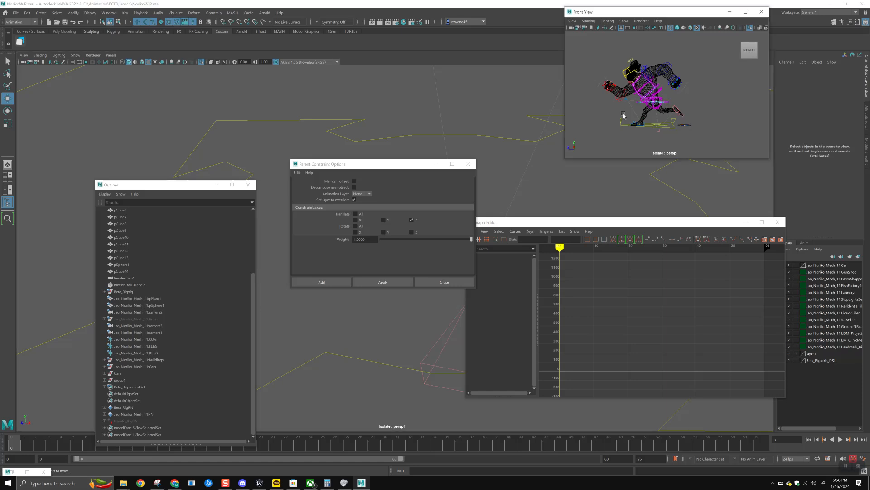
click(660, 138)
click(669, 105)
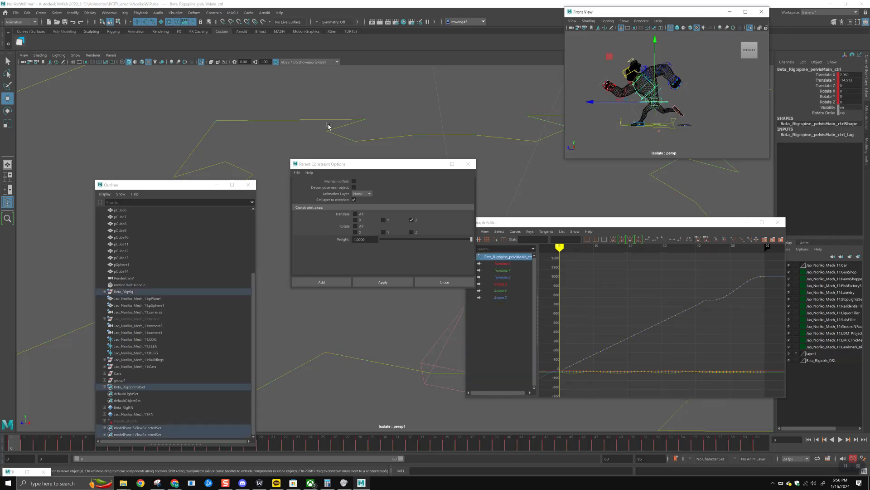
Frame the pelvis control in the viewport, then minimise the Outliner, Parent Constraint Options and Graph Editor windows
key(f)
click(217, 184)
click(437, 164)
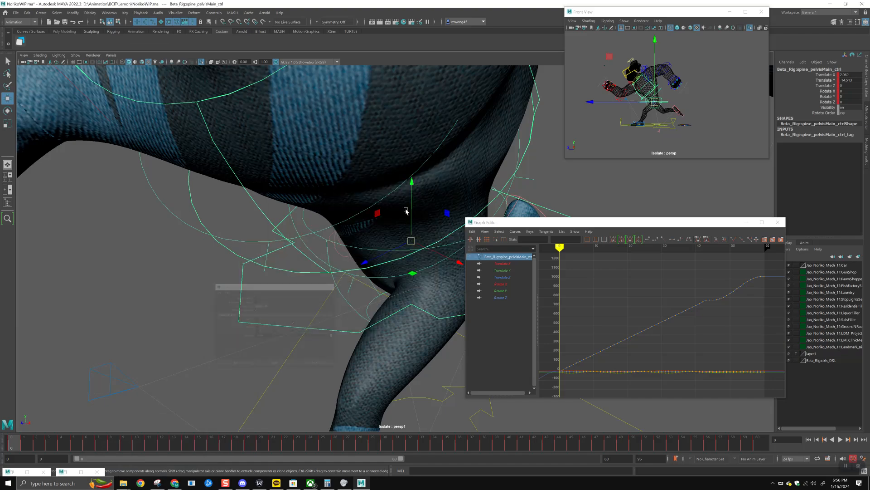
scroll(306, 354, down, 10)
scroll(306, 354, down, 8)
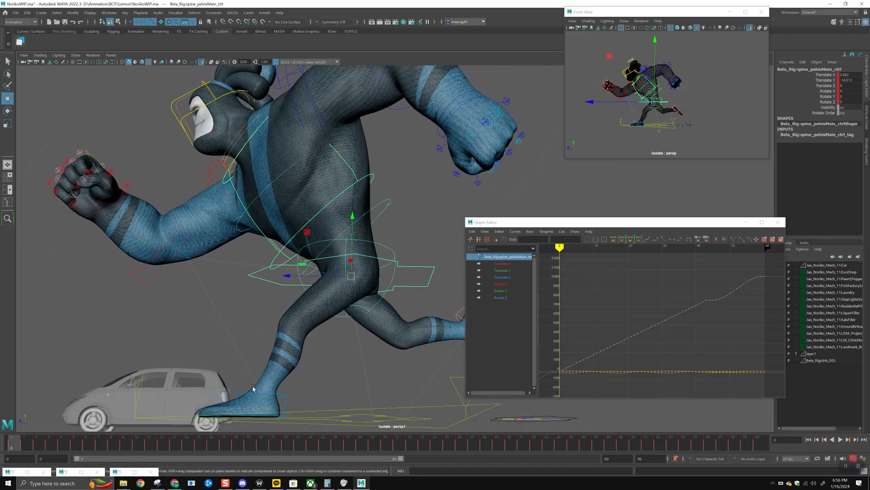
scroll(313, 331, down, 10)
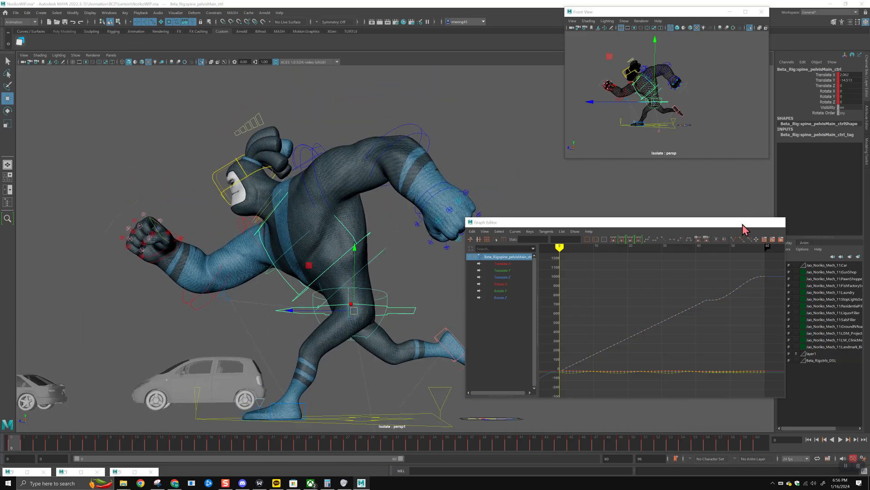
click(746, 222)
Play back the run animation from the side to review the pelvis motion, and return to frame 0
scroll(376, 312, down, 4)
alt+drag(376, 312, 383, 322)
key(alt+v)
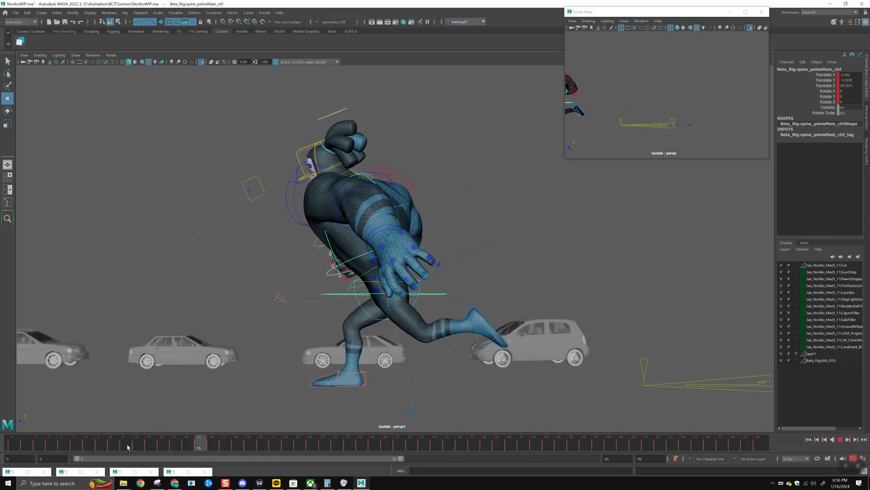
key(alt+v)
key(alt+shift+v)
Reopen the Graph Editor with only the pelvis control's Translate Y curve shown, and move the window clear of the character
click(181, 471)
click(501, 270)
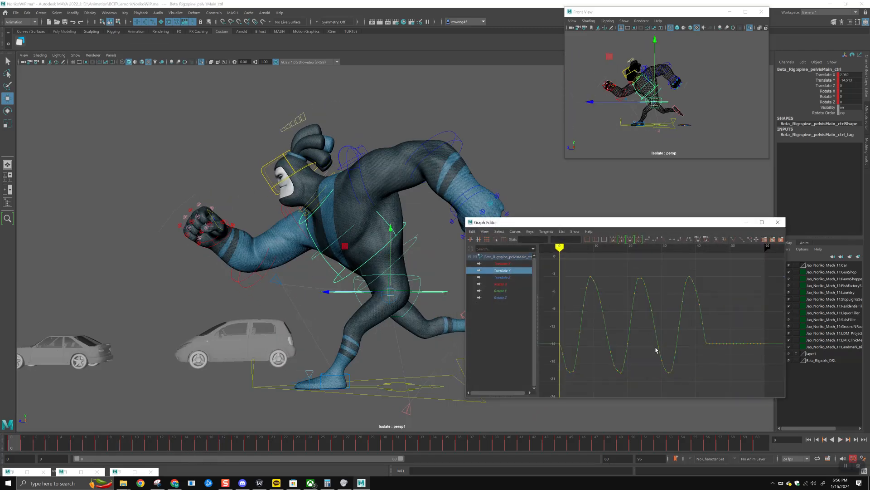
drag(611, 224, 592, 59)
alt+shift+right_drag(635, 145, 676, 154)
alt+middle_drag(639, 197, 665, 190)
Remove the frame 1 key from the start of the pelvis Translate Y curve and go to frame 4
drag(18, 446, 18, 445)
drag(540, 150, 560, 169)
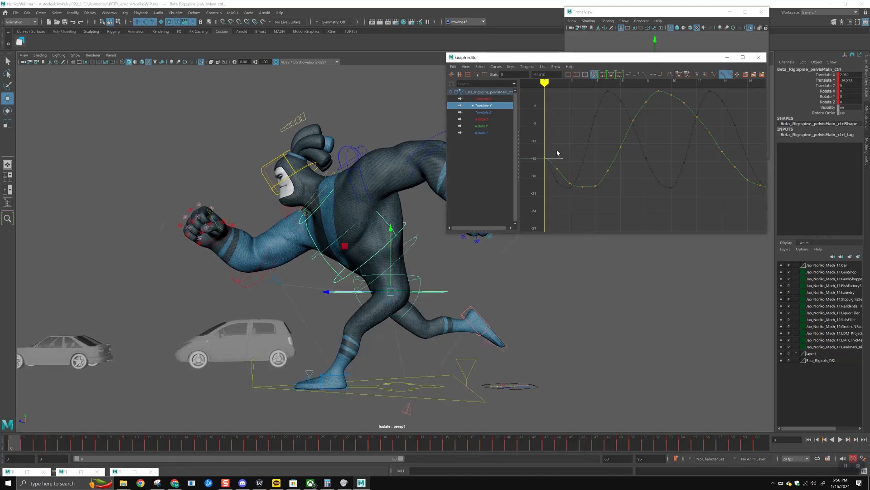
click(557, 168)
click(563, 168)
drag(533, 148, 546, 175)
drag(25, 447, 62, 465)
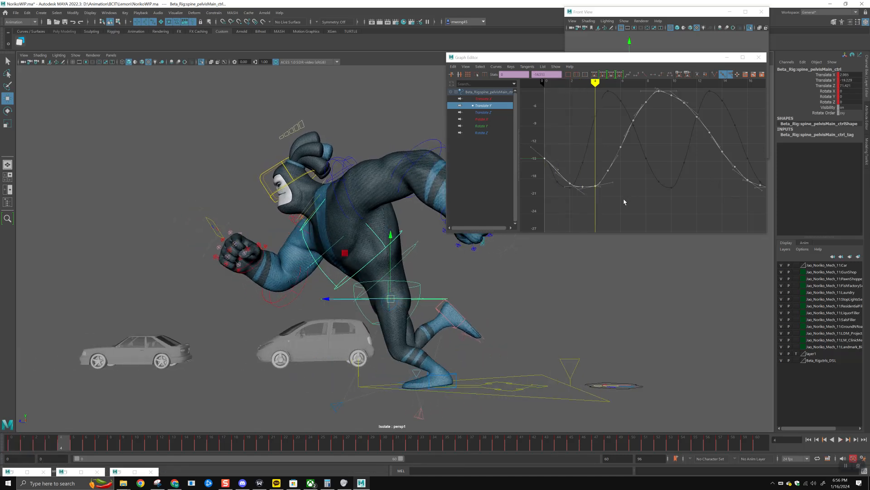
Lower the Translate Y keys at frames 3 and 4 to about -20.7 and -21.6 to deepen the first dip
click(595, 186)
alt+middle_drag(584, 175, 601, 167)
scroll(601, 166, up, 5)
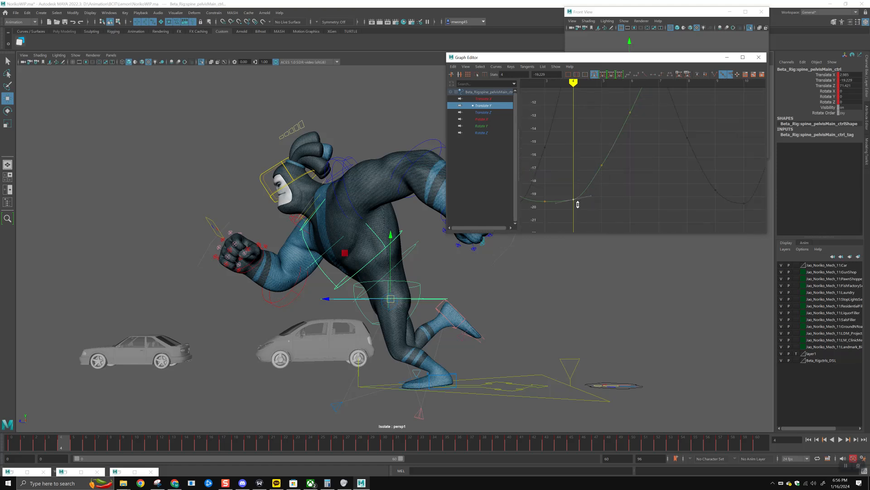
middle_drag(576, 210, 613, 189)
scroll(605, 195, down, 2)
click(583, 175)
click(608, 192)
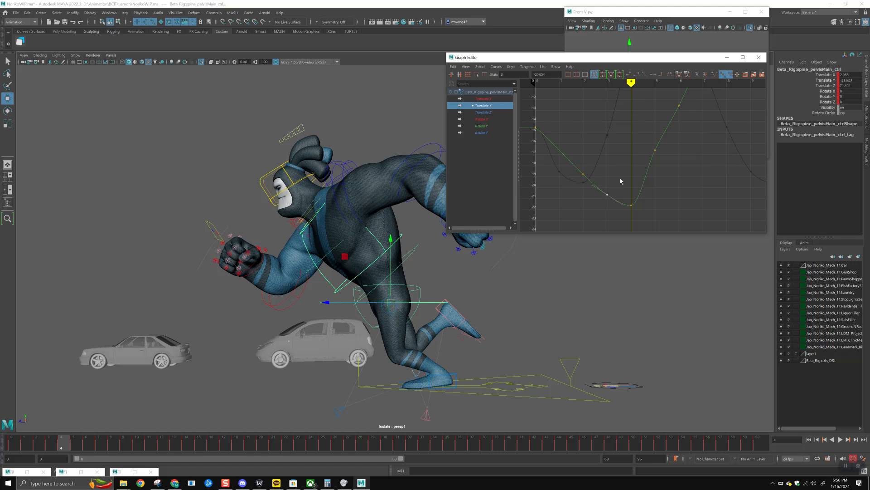
Delete the frame 2 key so the Translate Y curve falls smoothly from frame 0 into the dip
click(535, 127)
drag(551, 140, 552, 141)
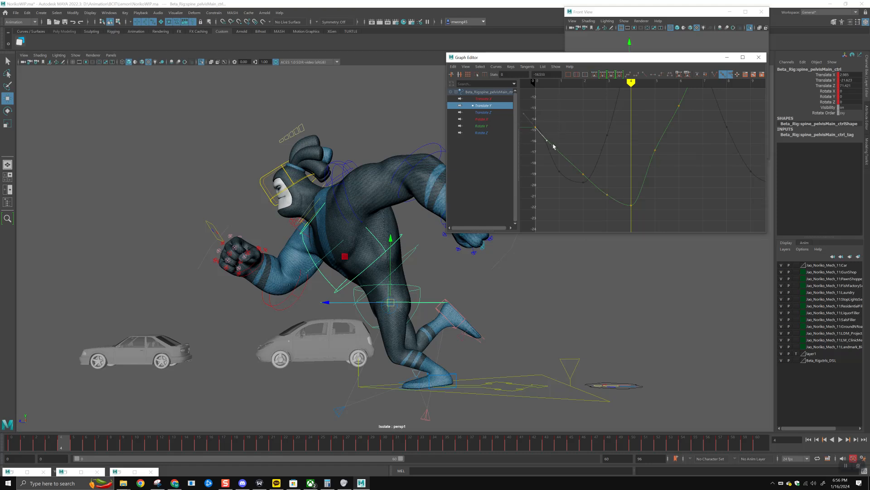
key(Delete)
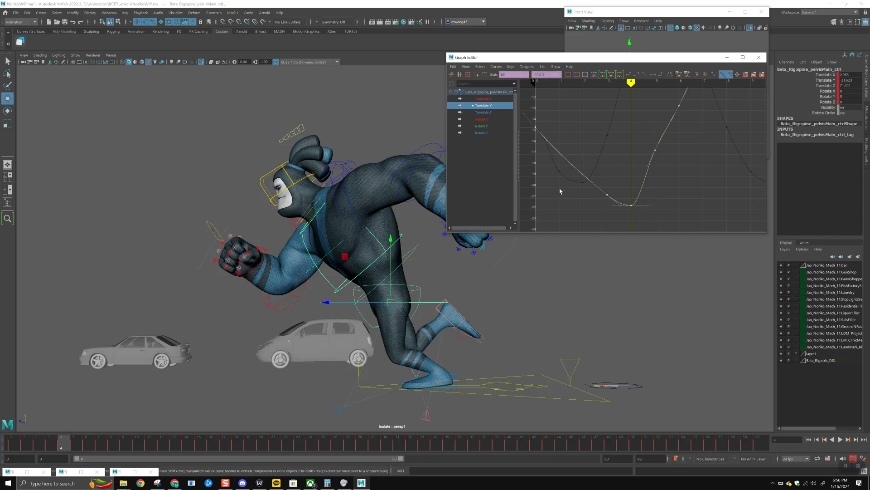
Play back the opening of the run to check the reshaped pelvis drop
key(alt+v)
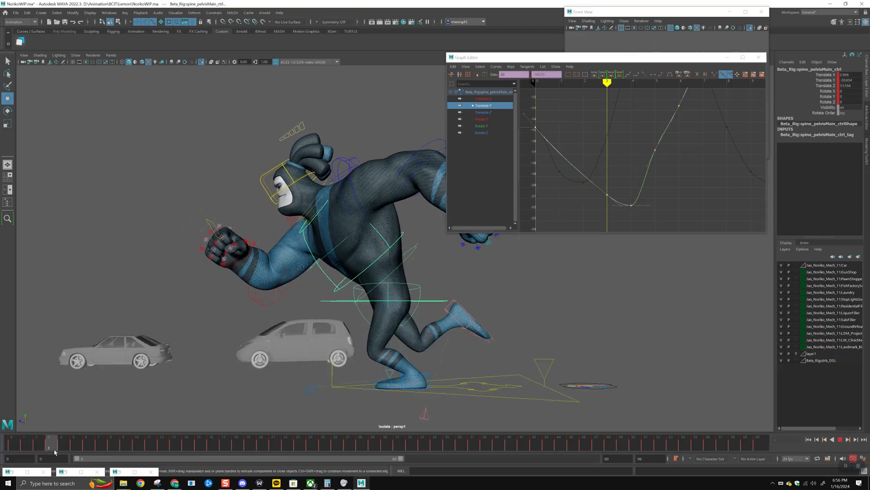
key(alt+v)
key(a)
key(alt+v)
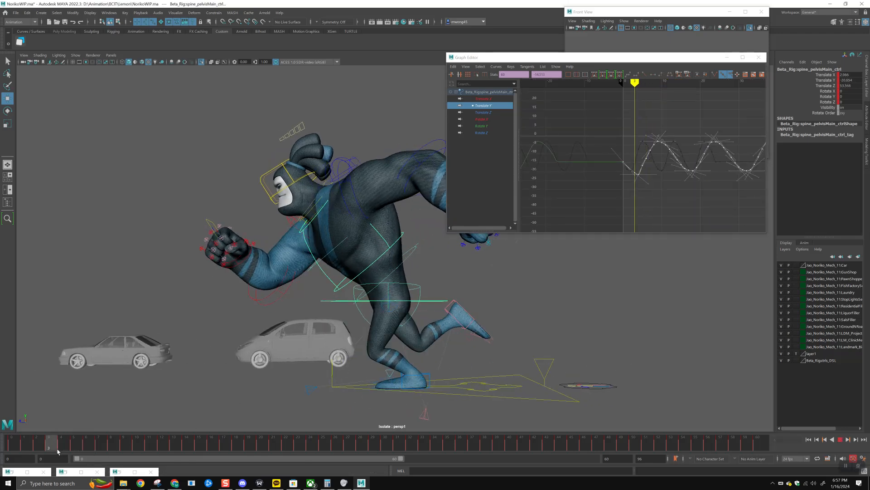
key(alt+v)
Raise the Translate Y key at frame 6 to about -10.6
click(89, 446)
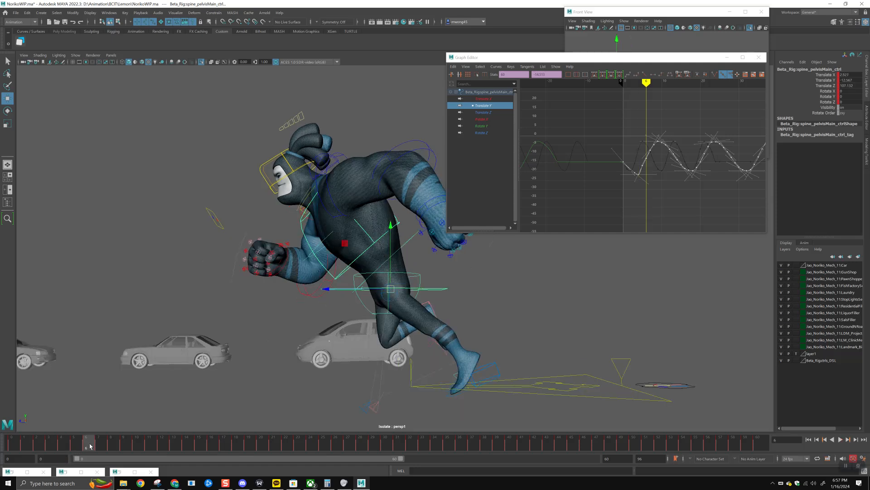
key(f)
click(653, 154)
middle_drag(653, 154, 651, 146)
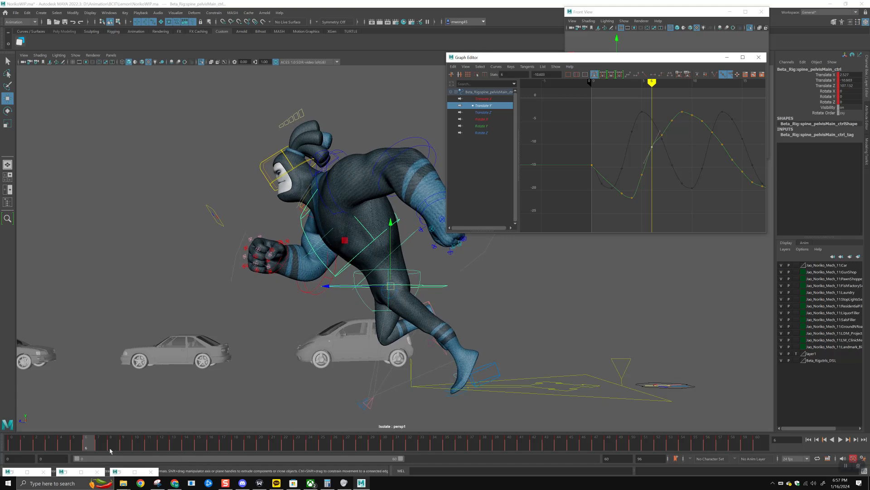
Delete the frame 8 key from the rising part of the Translate Y curve
key(alt+period)
key(alt+period)
mouse_move(649, 131)
alt+middle_down()
mouse_move(646, 142)
mouse_move(661, 132)
alt+middle_up()
click(660, 145)
click(668, 131)
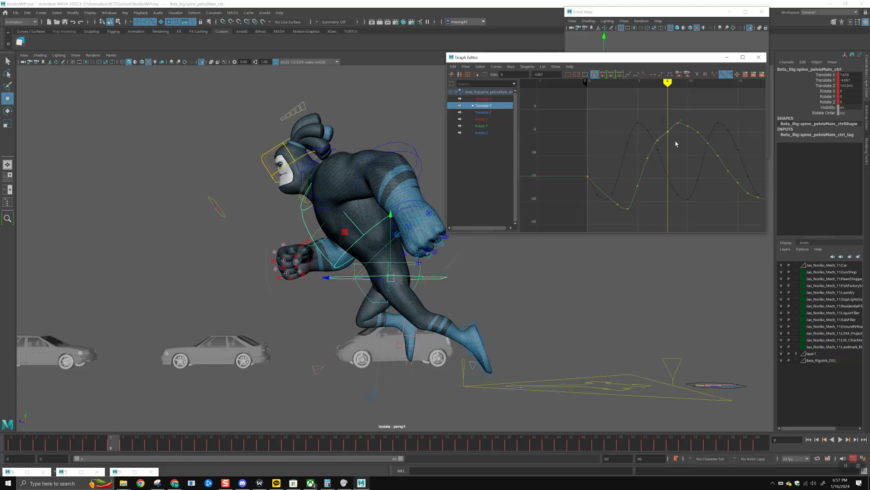
key(Delete)
Raise the Translate Y keys at frames 9 and 10 to about -1.9 and -1.1
drag(112, 442, 135, 446)
scroll(678, 132, up, 8)
alt+middle_drag(686, 135, 613, 208)
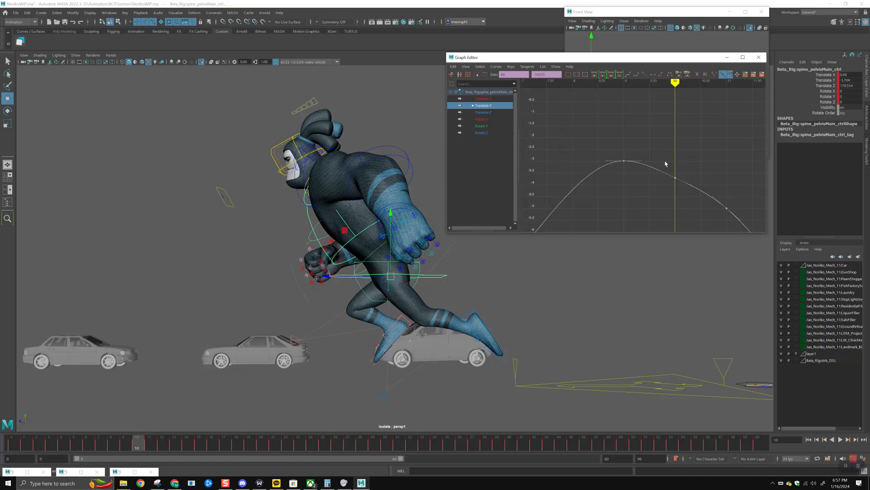
click(675, 175)
middle_drag(675, 152, 655, 136)
click(654, 143)
scroll(631, 159, down, 8)
click(625, 165)
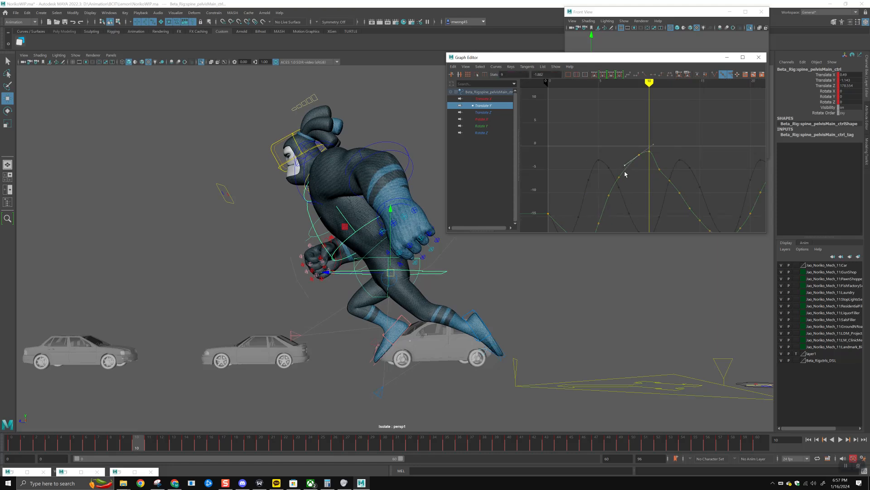
Raise the frame 12 Translate Y key to about -0.7 and delete the frame 11 key
drag(150, 449, 161, 447)
alt+middle_drag(675, 148, 674, 148)
click(667, 181)
middle_drag(668, 181, 673, 135)
drag(662, 180, 650, 158)
key(Delete)
key(w)
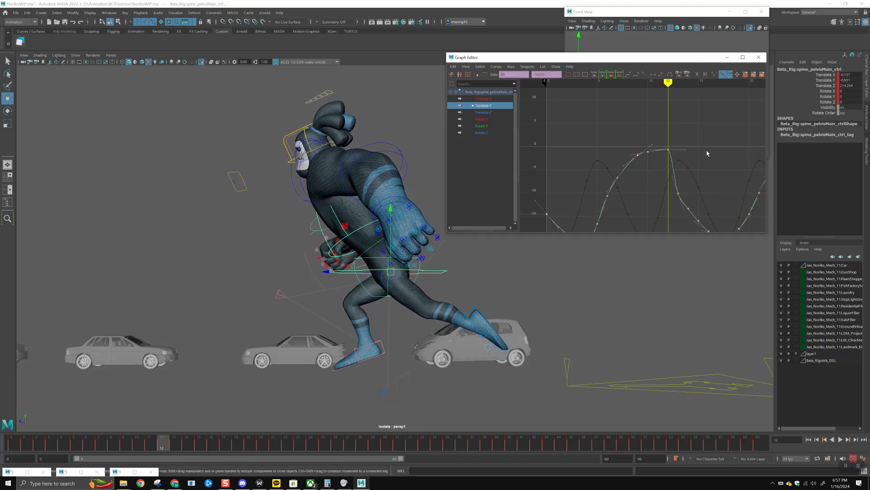
Delete the frame 10 key and raise the frame 12 peak of the Translate Y curve to about -0.1
click(668, 149)
key(Delete)
drag(643, 165, 628, 144)
middle_drag(671, 150, 627, 141)
scroll(628, 149, down, 8)
scroll(629, 162, up, 4)
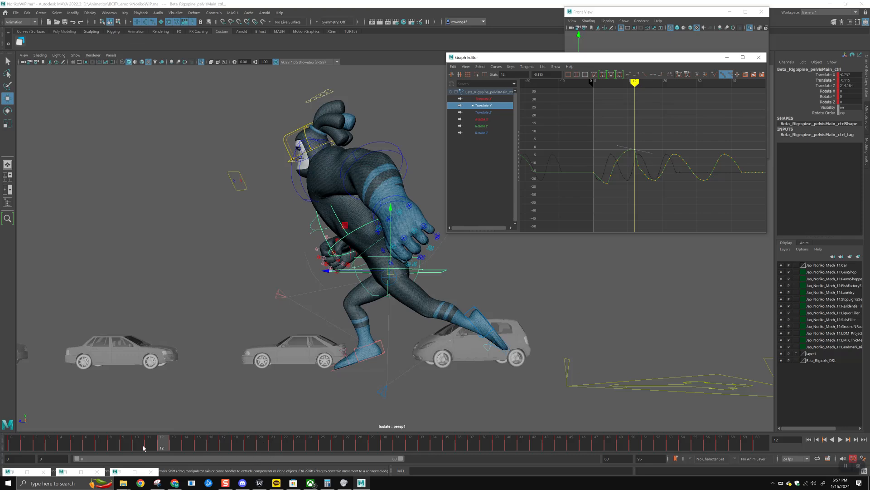
Go to frame 16, delete the frame 13 key and raise the frame 14 key on the Translate Y descent
drag(27, 447, 214, 471)
scroll(683, 172, up, 5)
alt+middle_drag(682, 171, 681, 168)
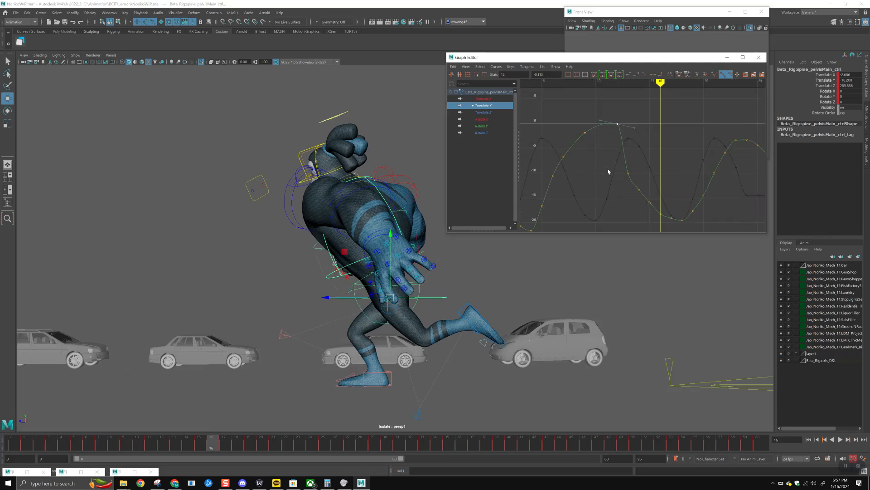
shift+middle_drag(632, 153, 631, 135)
key(Delete)
click(637, 182)
drag(621, 175, 647, 192)
shift+middle_drag(642, 169, 638, 129)
Try to raise the Translate Y keys at frames 15 and 16
drag(644, 196, 658, 208)
shift+middle_drag(651, 184, 651, 162)
key(ctrl+z)
scroll(661, 189, down, 3)
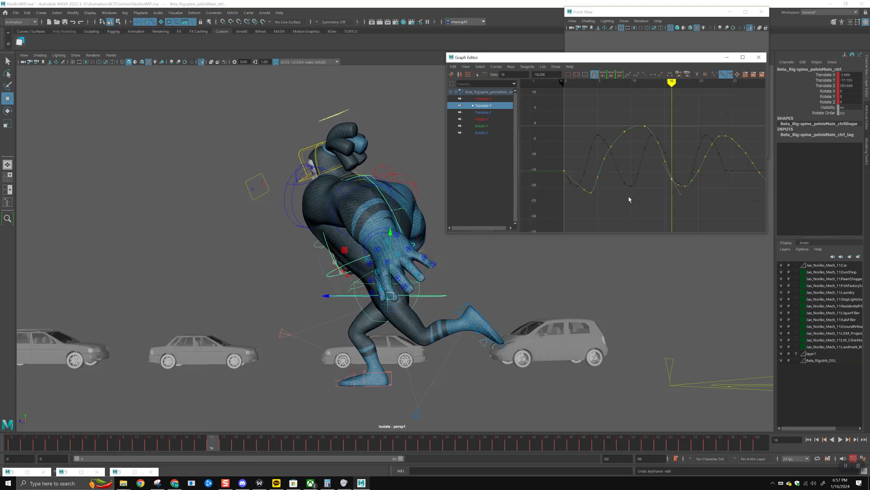
shift+middle_drag(649, 167, 647, 159)
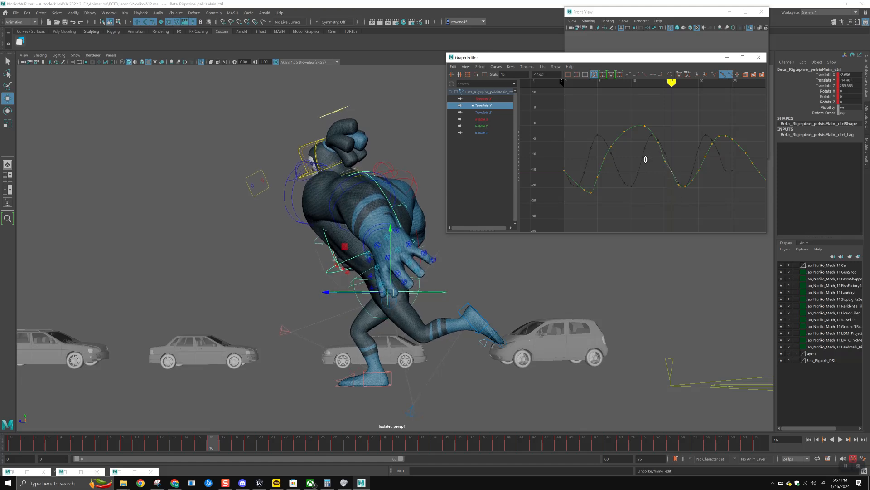
key(ctrl+z)
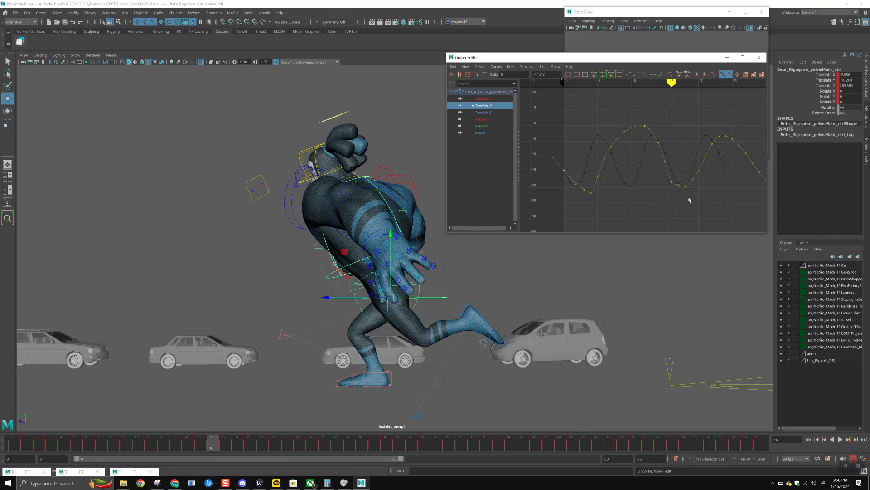
Delete the Translate Y keys at frames 16 and 17 and reposition the frame 15 key on the descent
click(663, 161)
click(679, 183)
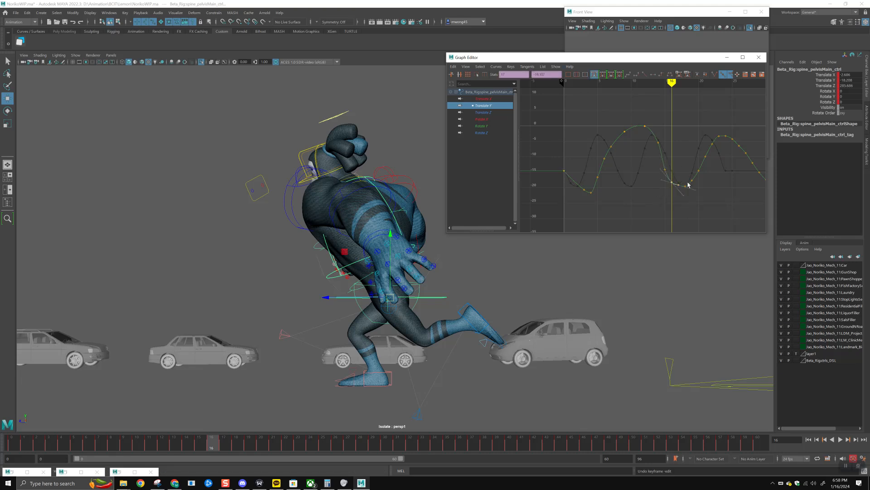
drag(663, 158, 663, 165)
middle_drag(664, 154, 660, 152)
Try to reshape the Translate Y peak key at frame 11 with a steeper tangent
click(638, 126)
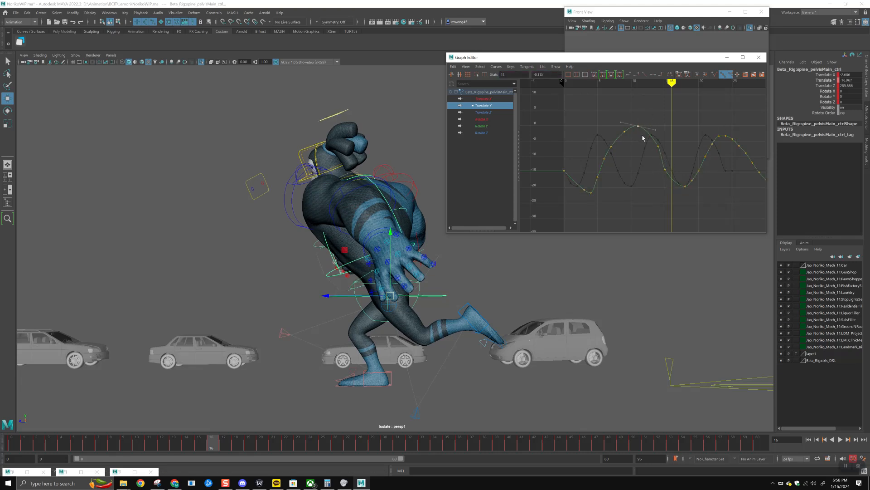
drag(659, 151, 660, 152)
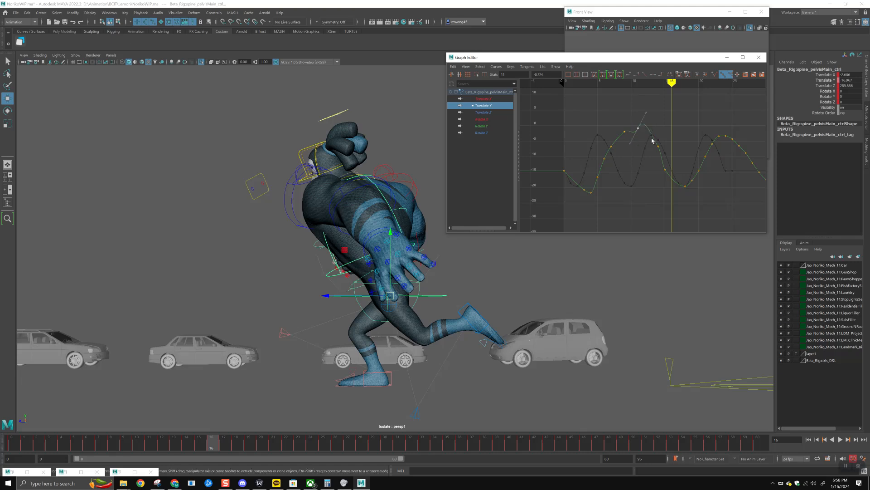
key(ctrl+z)
Copy the frame 0 Translate Y value of -14.513 onto the frame 15 key so both contact poses match
drag(539, 61, 580, 130)
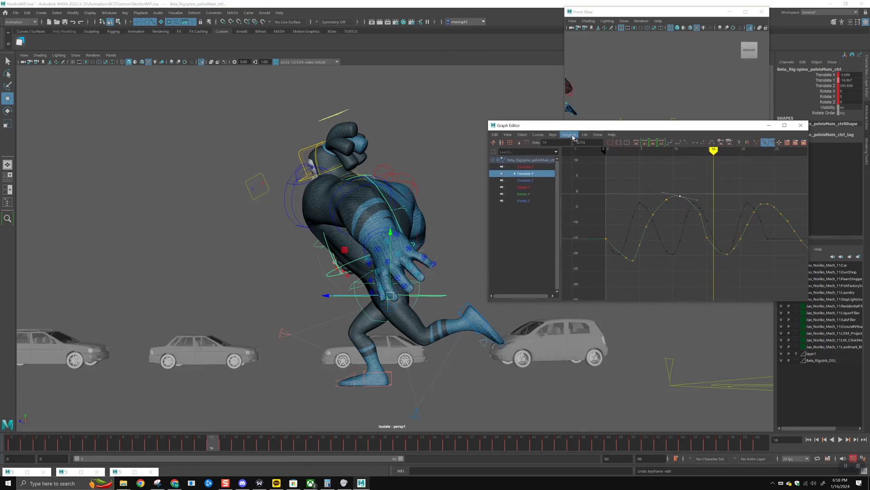
drag(703, 211, 702, 224)
click(708, 235)
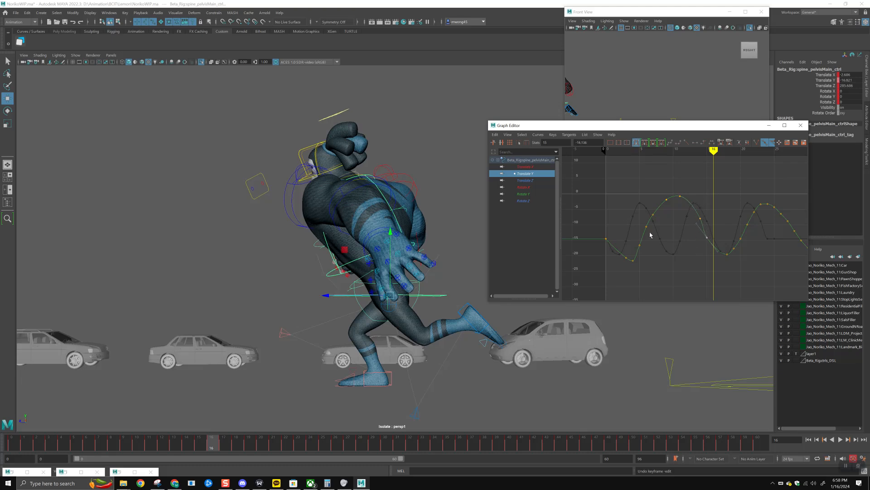
key(Return)
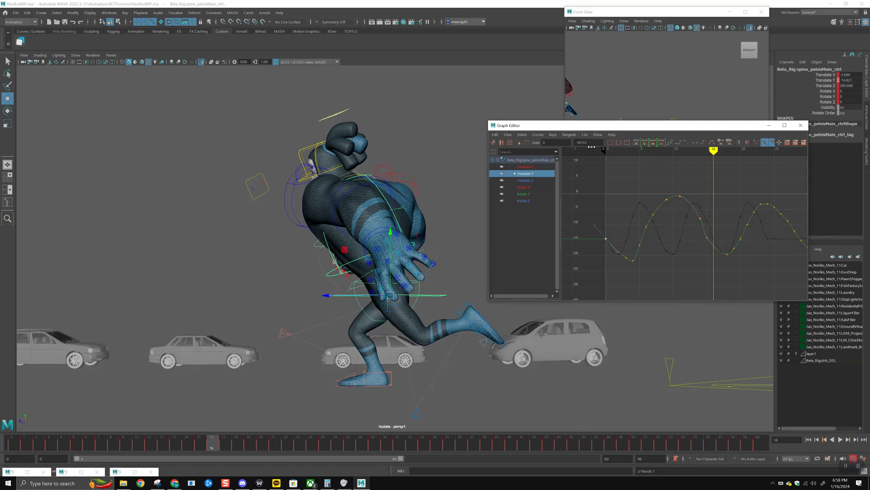
drag(595, 144, 569, 149)
key(ctrl+c)
click(707, 237)
key(ctrl+a)
key(ctrl+v)
key(Return)
Play back and scrub the first strides to review the pelvis height, and return to frame 0
click(727, 262)
scroll(700, 256, up, 4)
alt+middle_drag(682, 247, 691, 249)
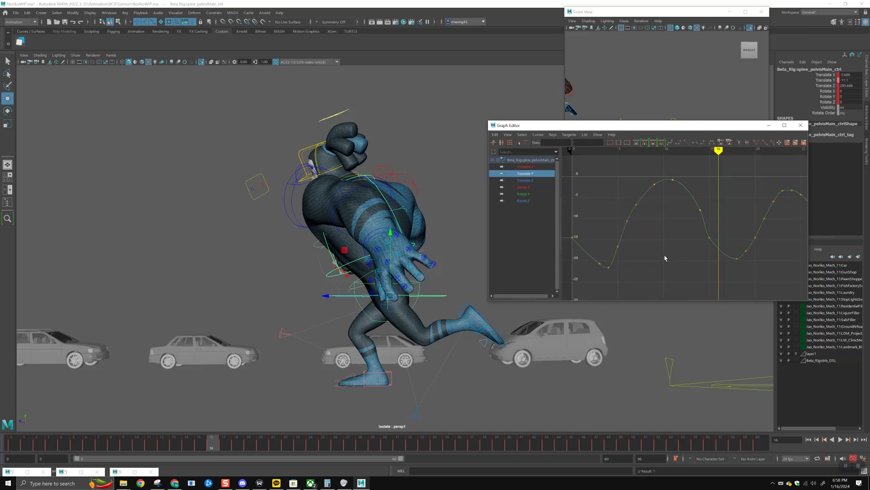
key(alt+v)
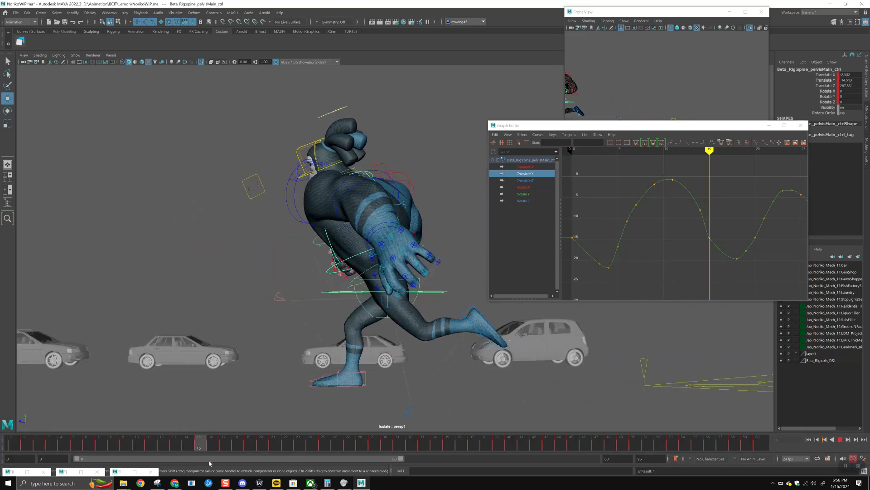
drag(252, 445, 9, 443)
mouse_move(2, 443)
mouse_down()
mouse_move(73, 443)
mouse_move(10, 458)
mouse_up()
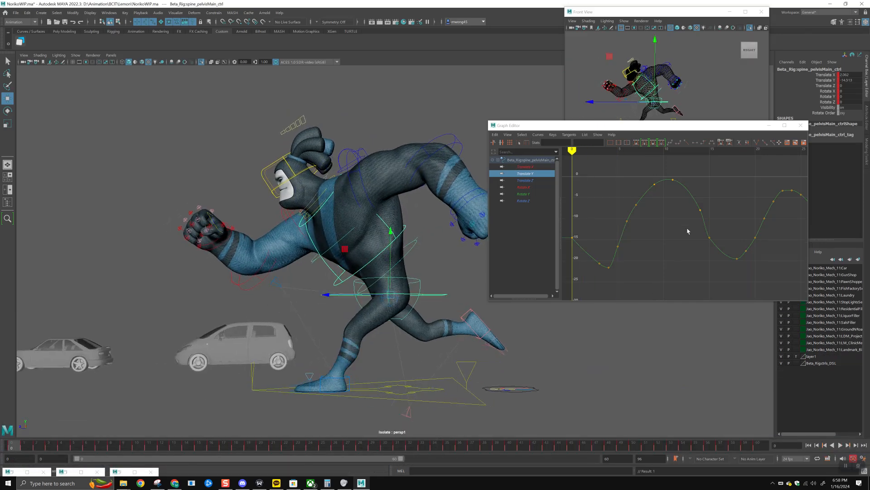
Try to lower the Translate Y key at frame 19 in the second dip
scroll(697, 229, down, 2)
drag(736, 251, 737, 253)
shift+middle_drag(724, 261, 728, 276)
key(ctrl+z)
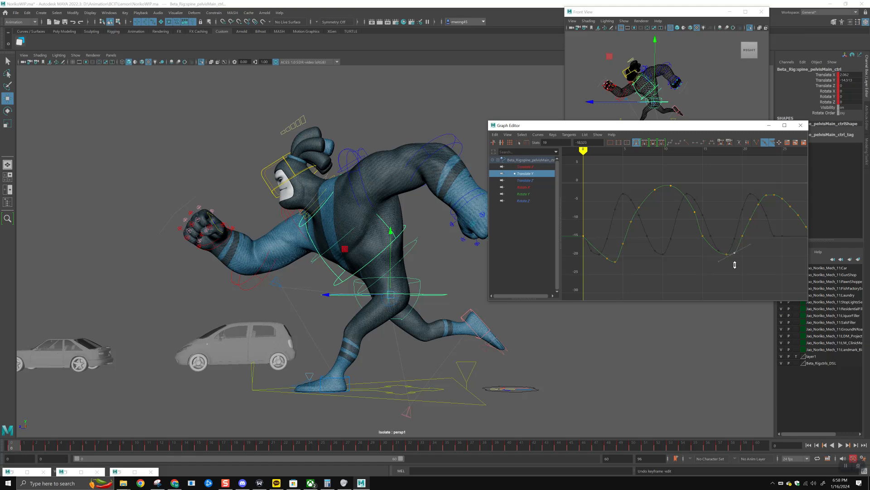
key(ctrl+z)
Copy the first dip's lowest Translate Y value of -21.847 onto the frame 19 key
click(613, 262)
drag(589, 142, 578, 142)
click(726, 255)
double_click(594, 143)
text(-20.654)
alt+middle_drag(723, 272, 718, 268)
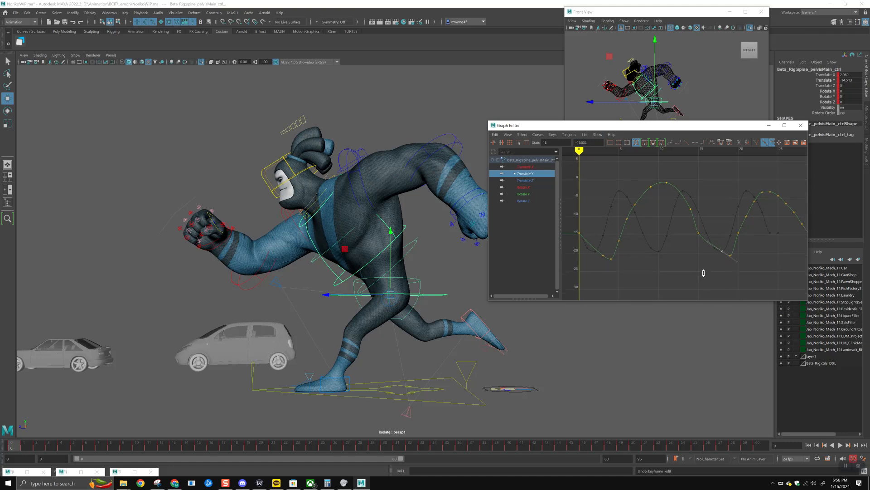
Lower the Translate Y key at frame 14 to -11.293
alt+right_drag(727, 265, 735, 253)
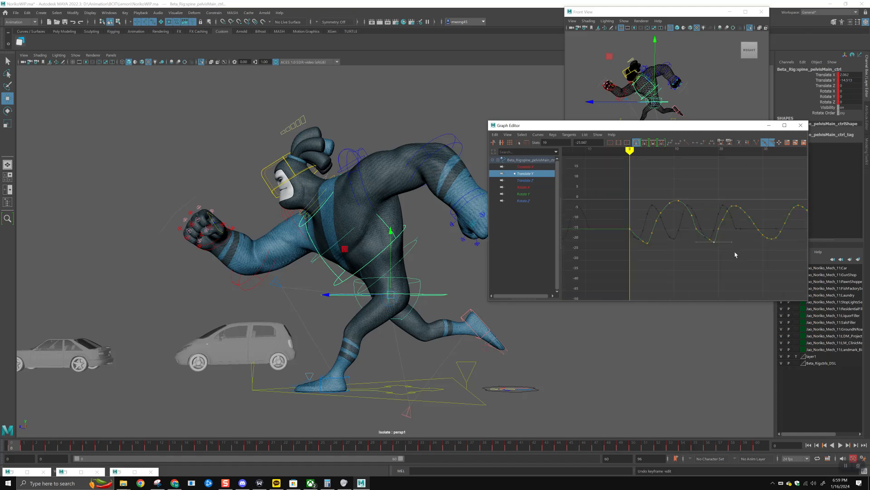
alt+right_drag(689, 227, 704, 226)
drag(720, 237, 723, 234)
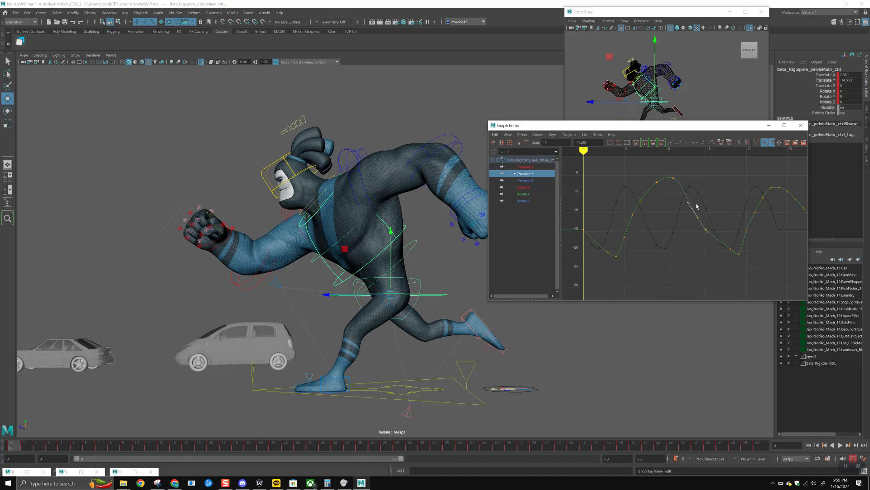
Copy the Translate Y keys from the first dip at frame 4 through the second dip at frame 19
scroll(703, 213, down, 5)
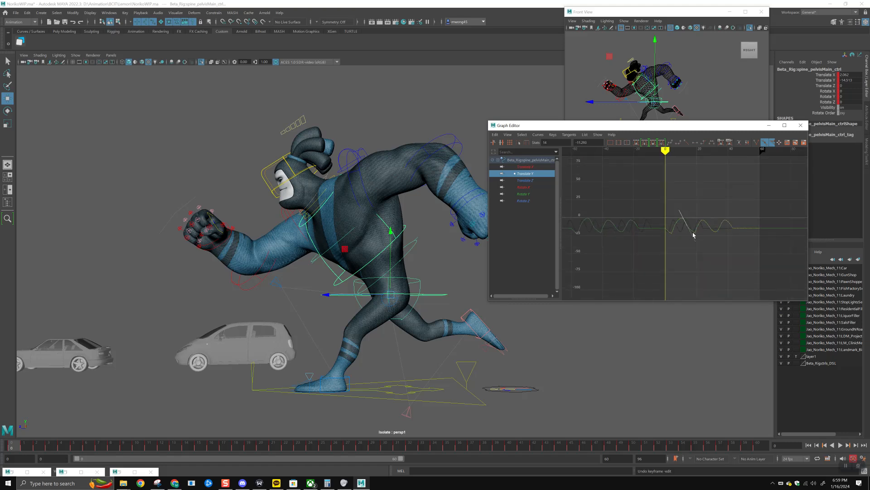
click(685, 282)
alt+middle_drag(644, 258, 631, 258)
drag(644, 200, 695, 258)
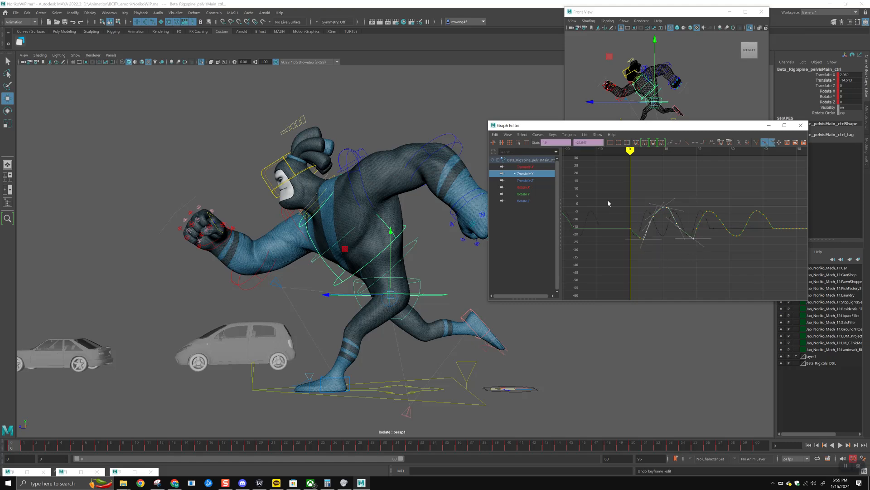
click(508, 134)
mouse_move(495, 135)
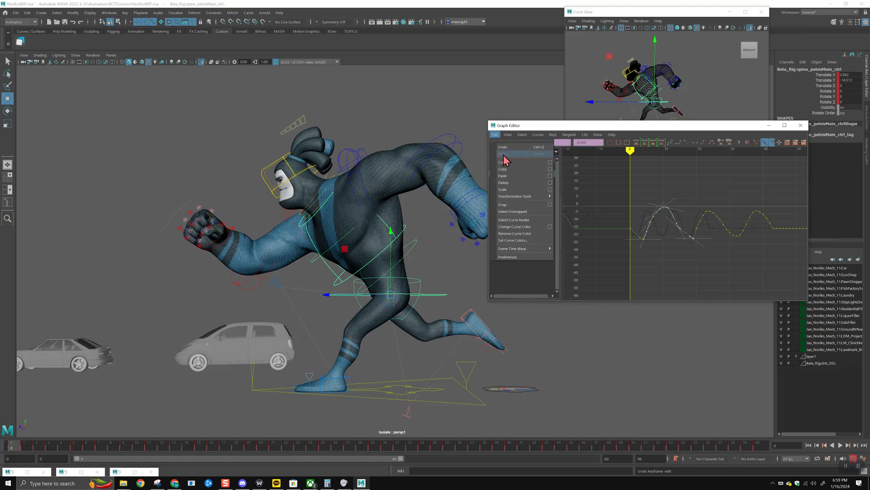
click(509, 172)
alt+middle_drag(707, 227, 691, 224)
drag(677, 195, 793, 242)
key(ctrl+v)
key(ctrl+z)
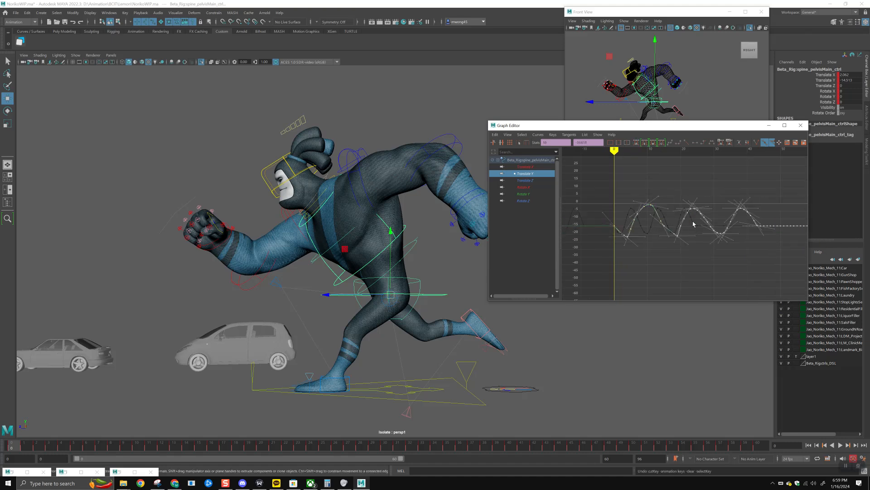
Remove all Translate Y keys after frame 19, including the flat keys at the end of the curve
drag(677, 191, 771, 235)
key(ctrl+x)
key(ctrl+v)
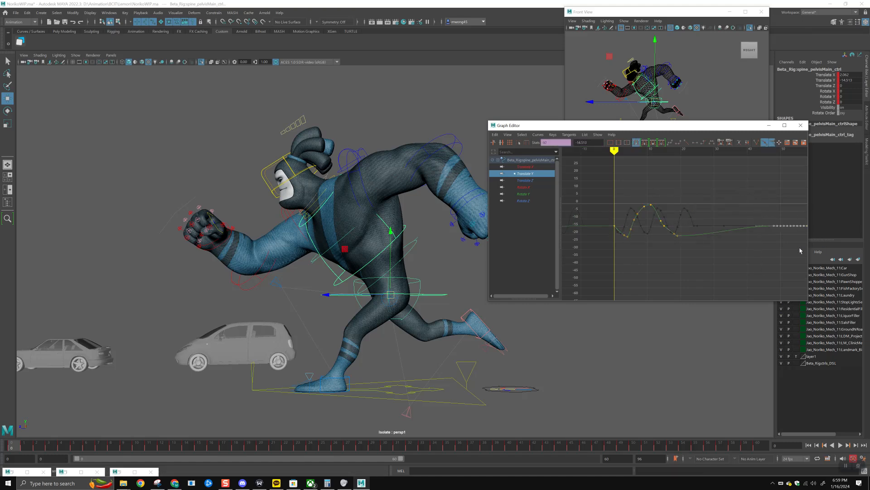
key(w)
Go to frame 19 and paste the copied Translate Y keys there to repeat the stride
drag(638, 150, 678, 151)
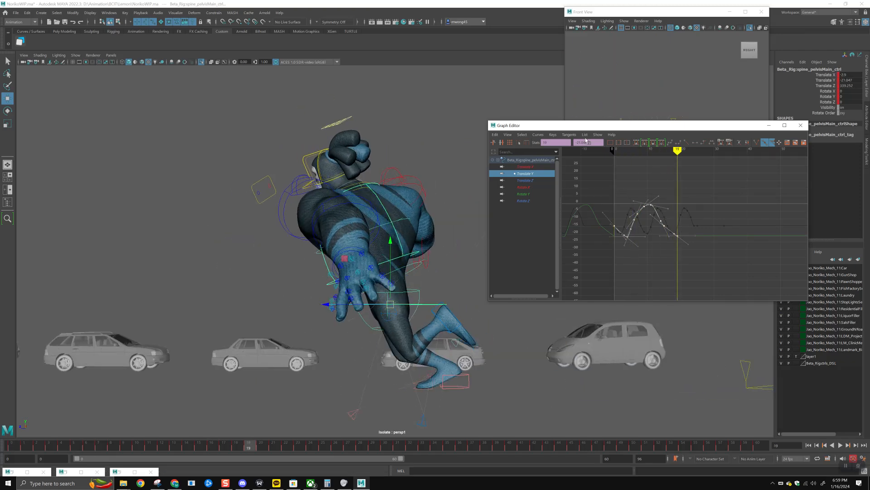
click(538, 134)
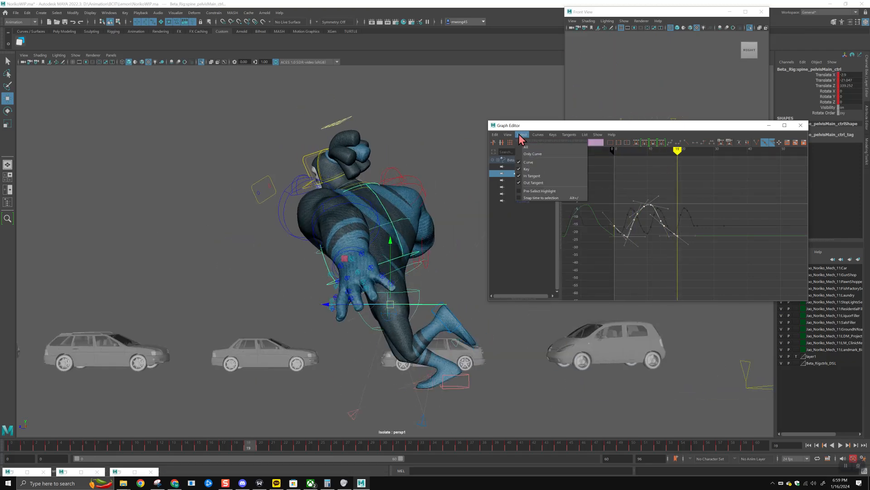
mouse_move(495, 135)
click(504, 176)
alt+middle_drag(668, 263, 694, 259)
scroll(671, 271, up, 4)
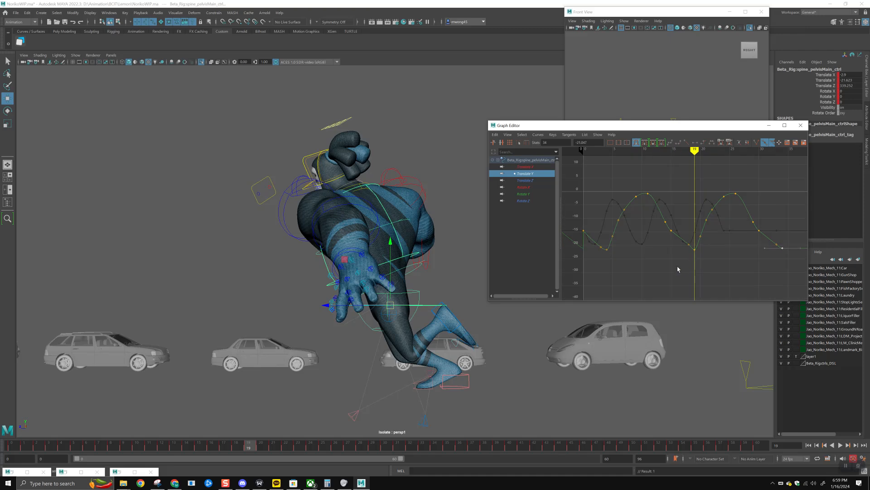
Scrub to the dip at frame 34 and paste the copied Translate Y keys again for another stride
key(alt+v)
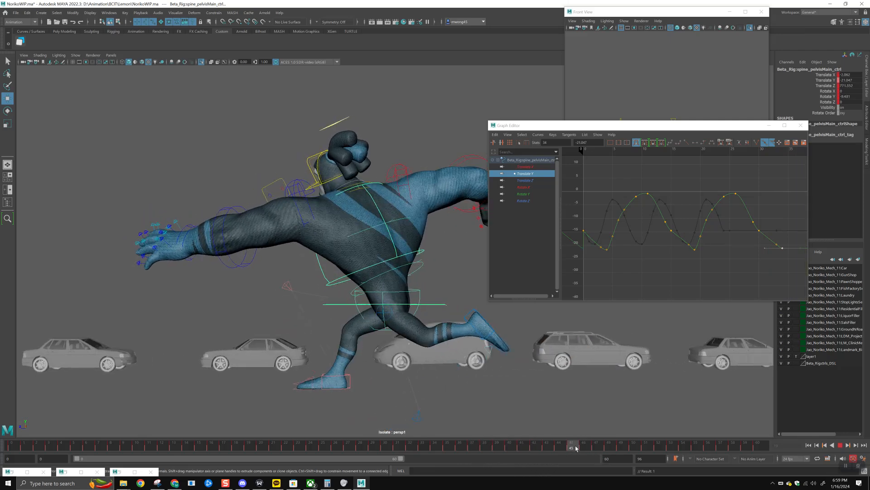
drag(458, 429, 438, 427)
alt+middle_drag(657, 163, 626, 165)
click(507, 135)
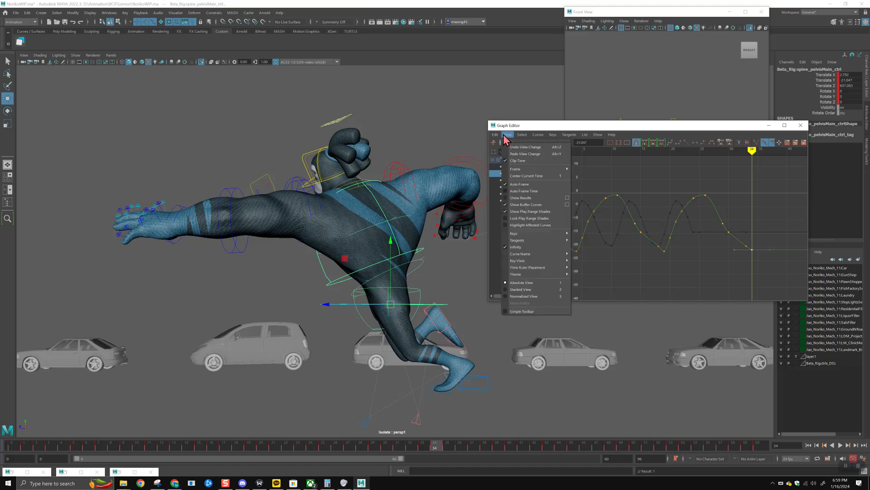
click(503, 176)
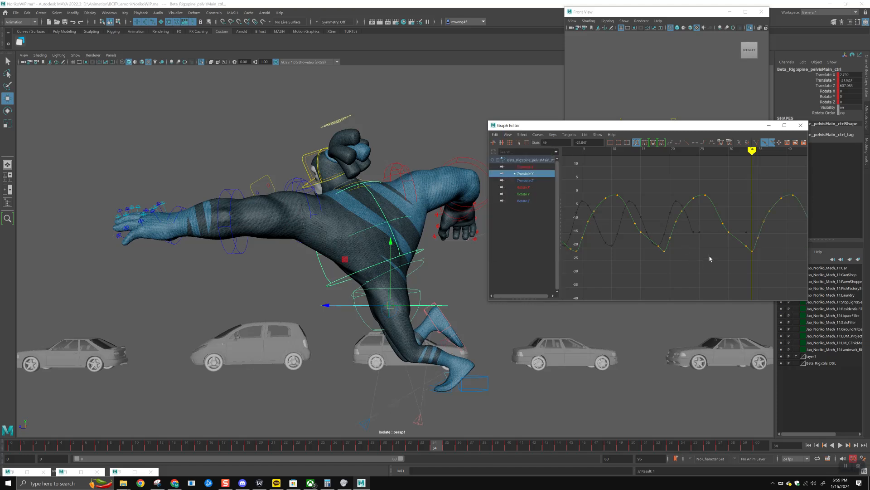
Select the Translate Y keys at frames 15 and 30 and steepen their outgoing tangents together
key(a)
scroll(666, 235, up, 10)
mouse_move(645, 221)
alt+middle_down()
mouse_move(699, 226)
mouse_move(653, 229)
alt+middle_up()
drag(662, 245, 717, 258)
drag(661, 241, 787, 253)
scroll(705, 251, up, 5)
alt+middle_drag(692, 237, 644, 244)
drag(616, 232, 617, 234)
shift+click(775, 222)
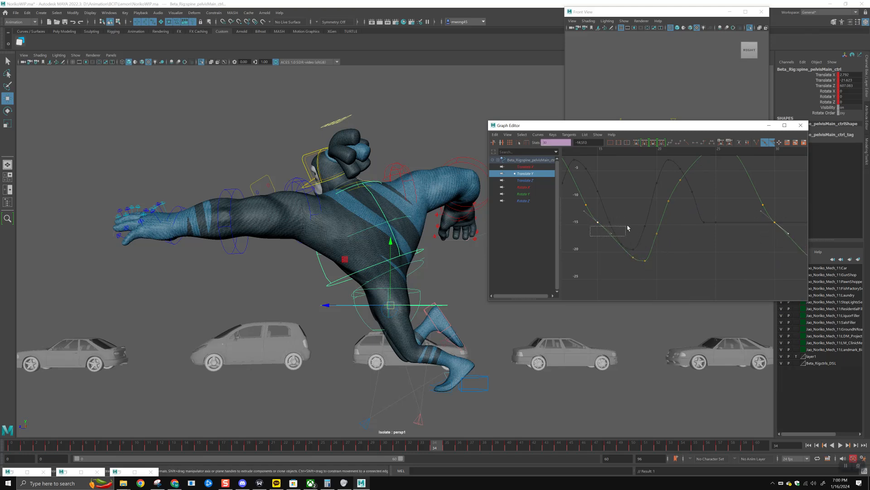
middle_drag(768, 261, 766, 263)
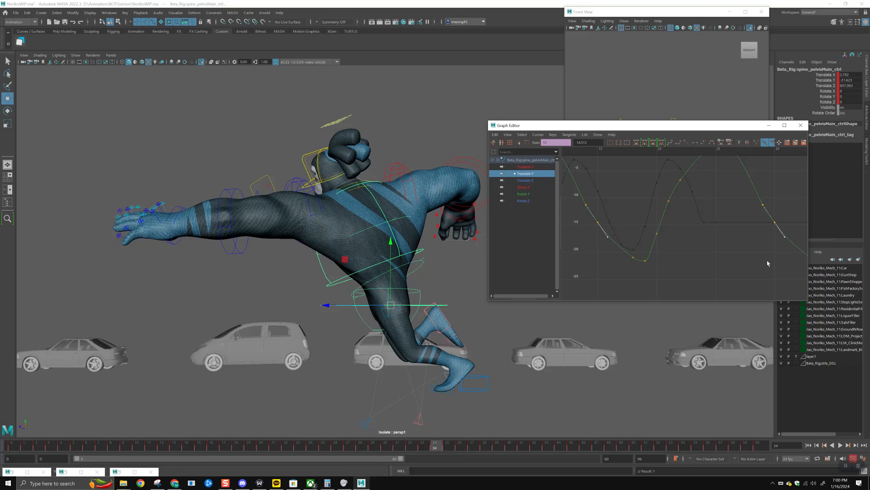
Angle the Translate Y tangents at frames 18 and 33 alike for a straighter descent into both dips
scroll(725, 262, down, 1)
click(652, 255)
alt+middle_drag(733, 226, 706, 222)
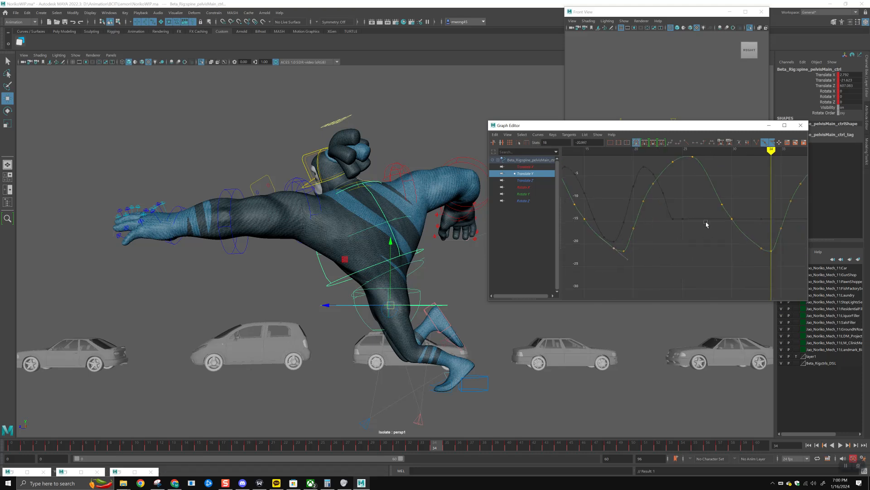
drag(762, 259, 762, 260)
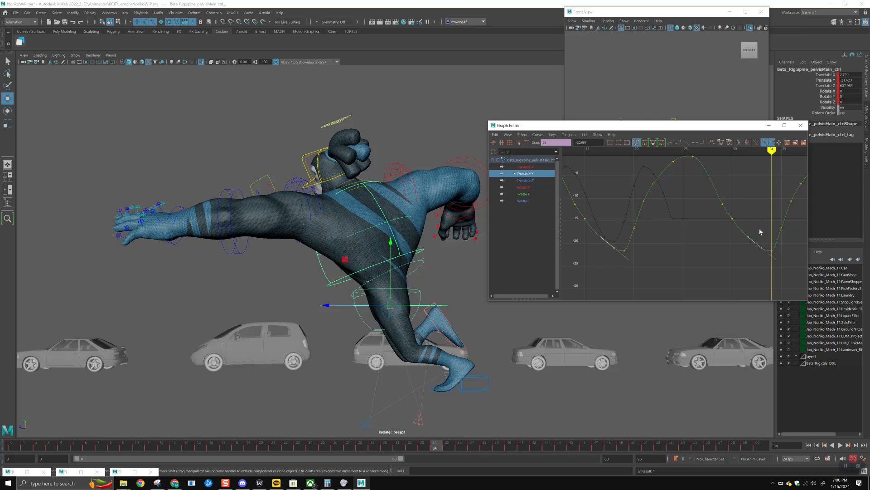
scroll(738, 245, down, 1)
scroll(668, 253, down, 2)
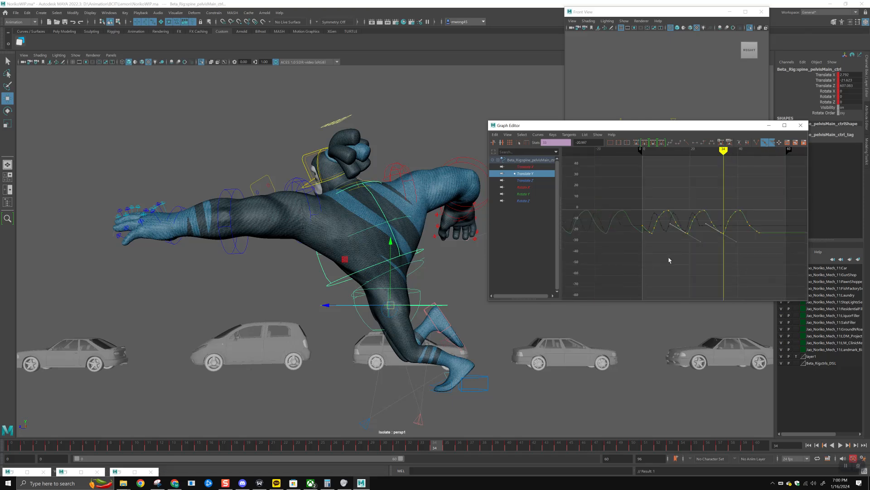
Play the run from frame 0 to review the repeated pelvis bounce, and return to frame 0
drag(205, 444, 13, 444)
click(841, 446)
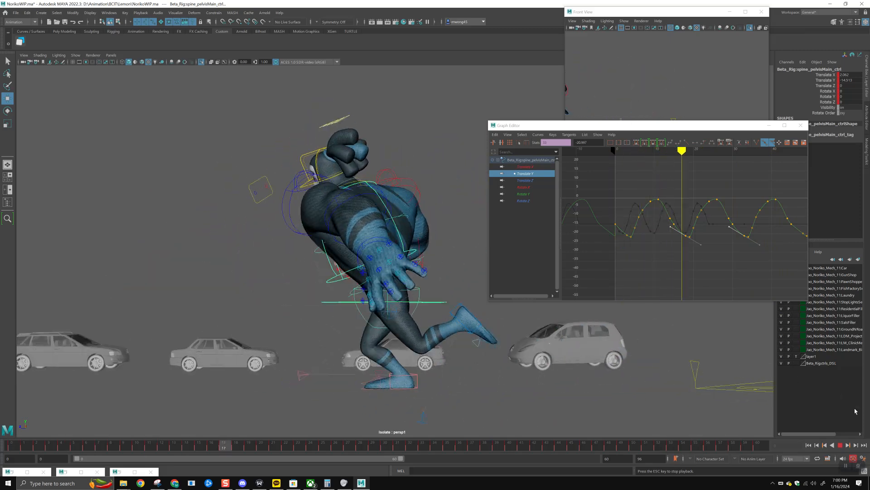
key(Escape)
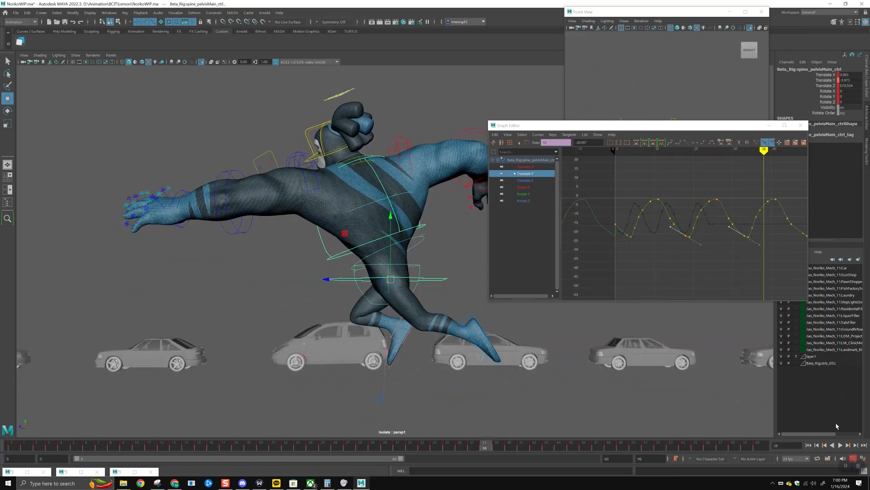
click(15, 445)
Select the left leg IK control and nudge it slightly forward at frame 6, just after push-off
click(340, 382)
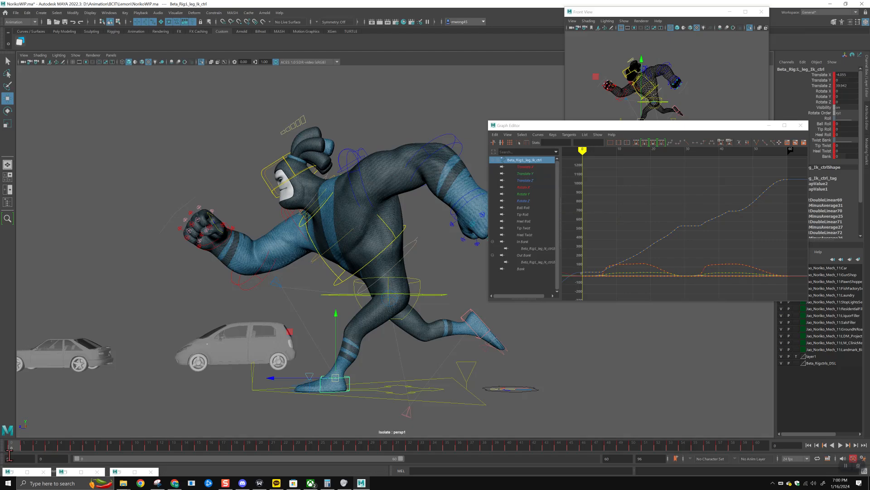
key(alt+v)
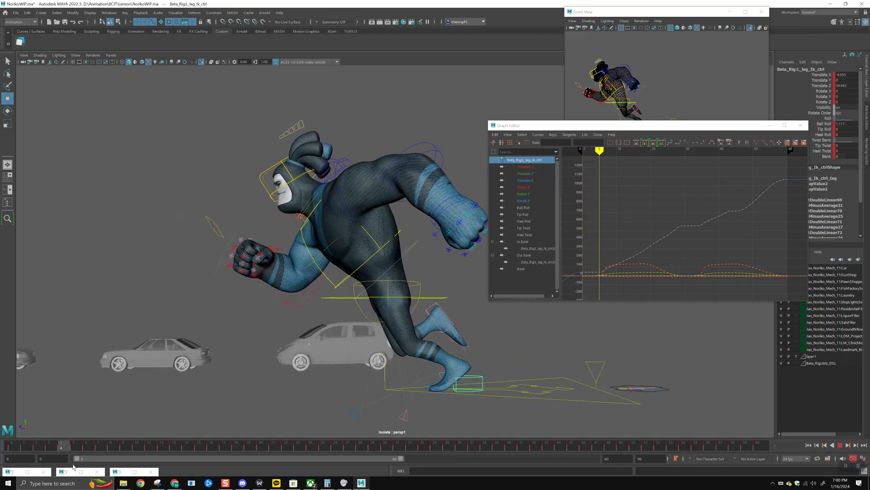
key(alt+v)
click(89, 451)
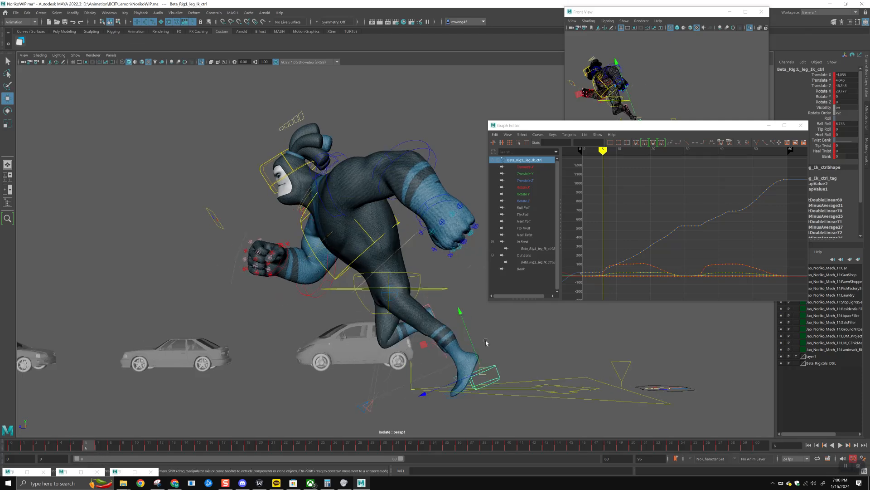
drag(469, 337, 461, 334)
key(e)
key(w)
Nudge the lifted left leg IK control slightly at frame 7
key(alt+comma)
key(alt+period)
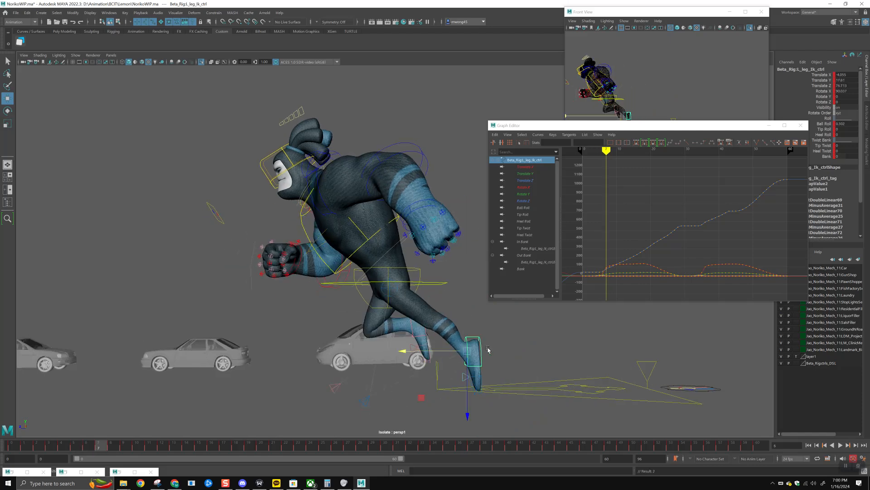
drag(467, 366, 463, 359)
Play and scrub to the left foot's landing around frames 28 and 29 and examine it from front and side
key(alt+v)
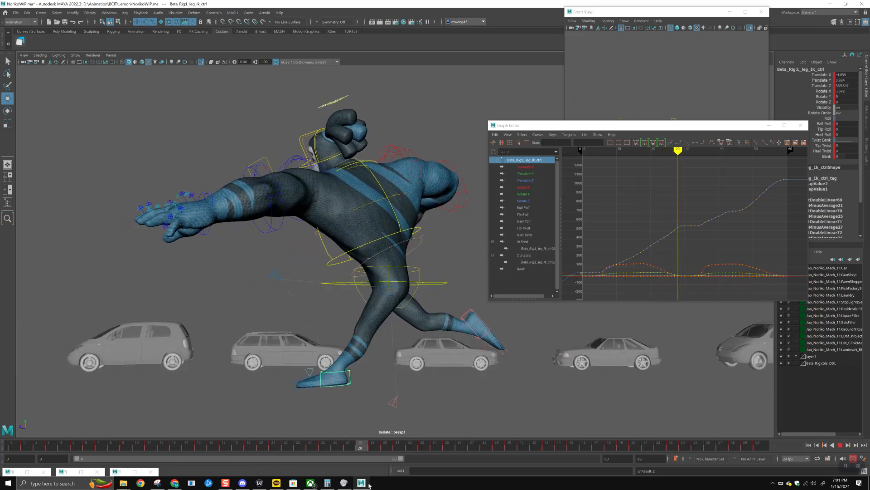
drag(372, 486, 373, 485)
alt+drag(648, 94, 680, 95)
key(f)
alt+right_drag(670, 126, 631, 119)
alt+middle_drag(673, 96, 667, 138)
alt+drag(653, 137, 680, 134)
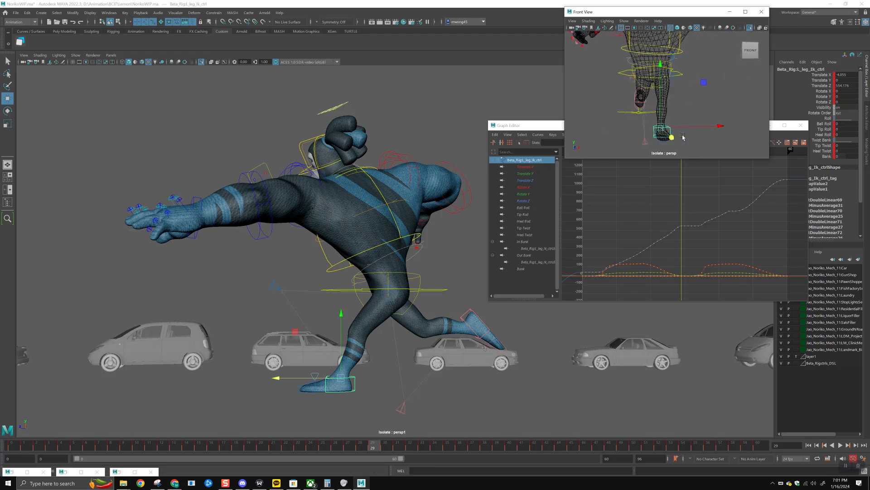
alt+drag(389, 318, 411, 353)
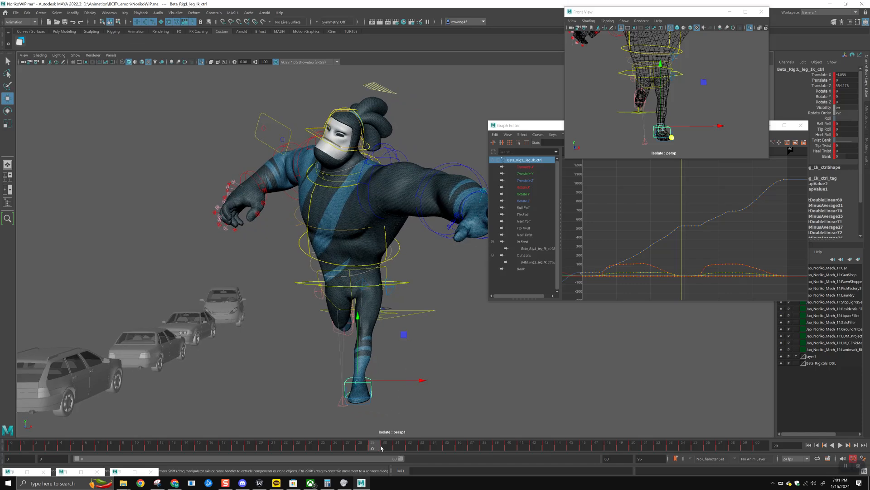
key(alt+v)
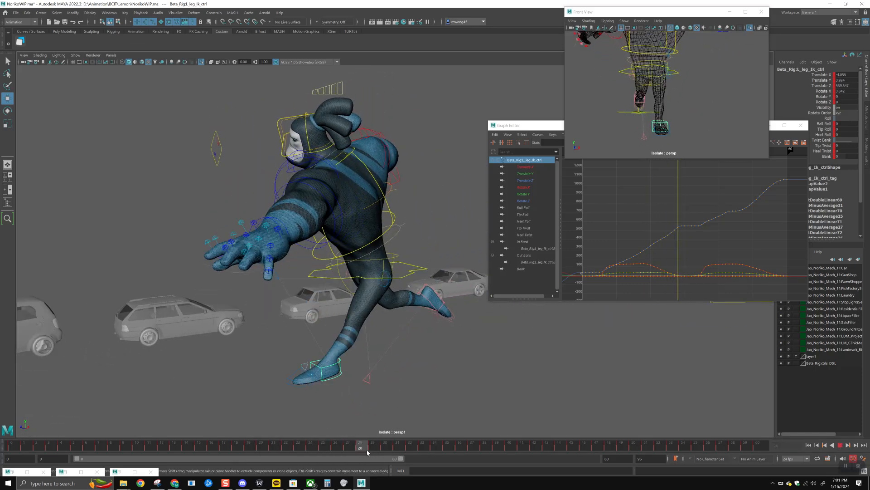
mouse_move(372, 455)
mouse_down()
mouse_move(373, 412)
mouse_move(357, 452)
mouse_up()
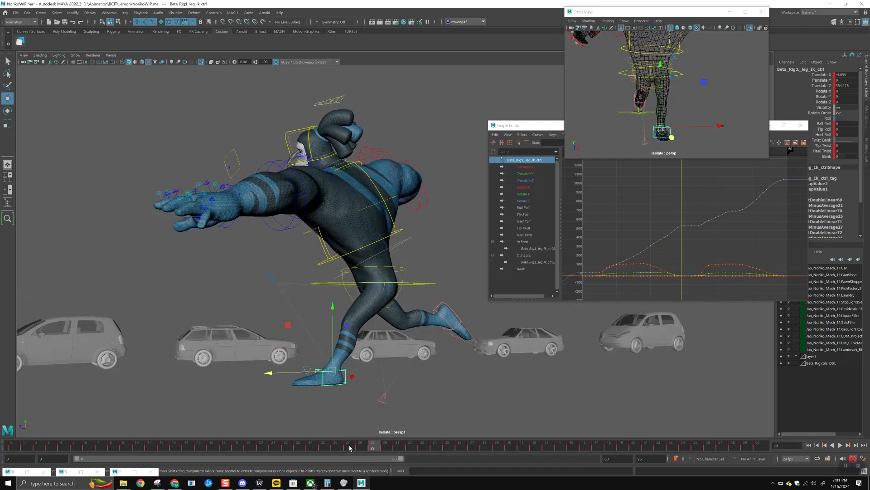
Go to frame 27 and create a motion trail for the left leg IK control
click(350, 448)
drag(331, 357, 314, 319)
key(e)
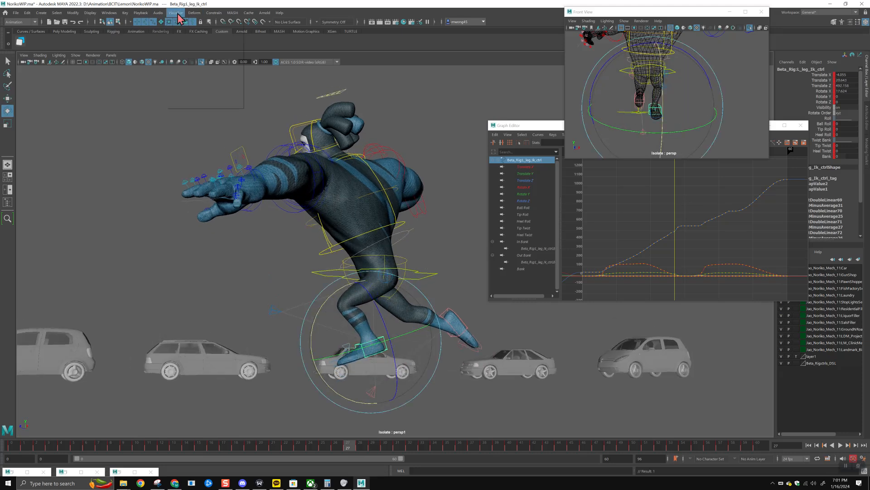
click(175, 12)
click(211, 33)
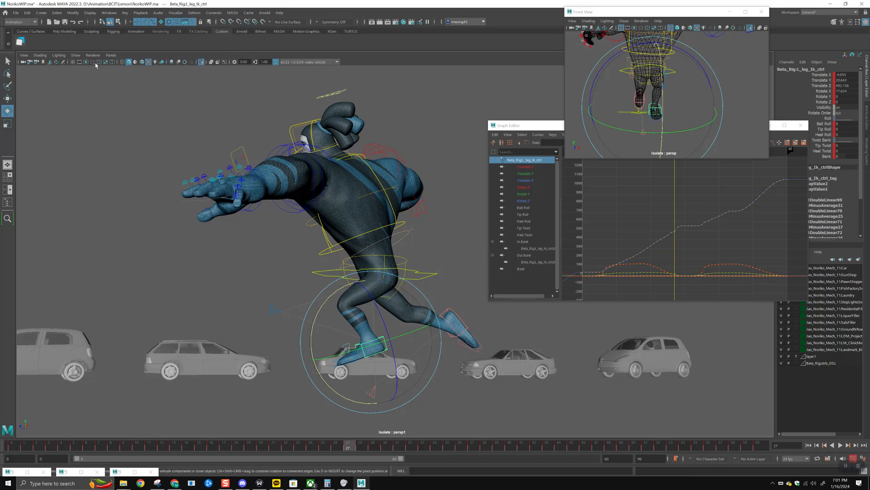
Select the new motion trail handle and add it to the isolated objects in the perspective view
click(76, 55)
click(152, 309)
click(179, 283)
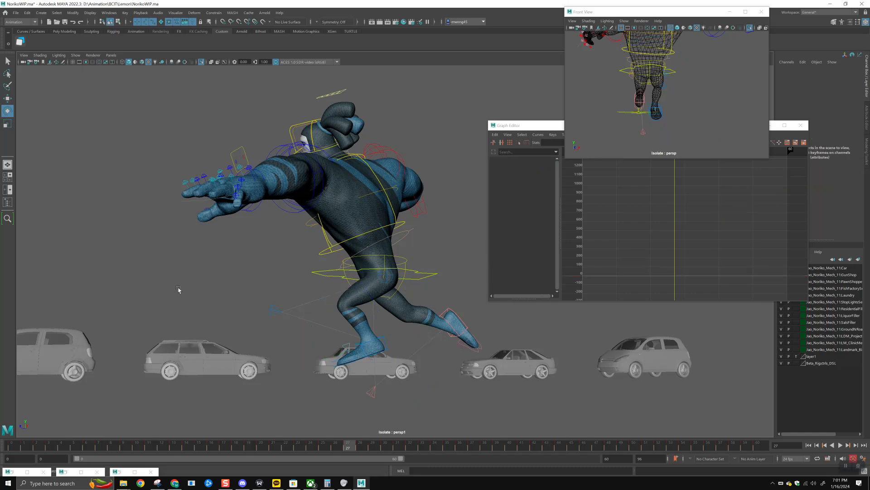
key(shift+o)
click(132, 387)
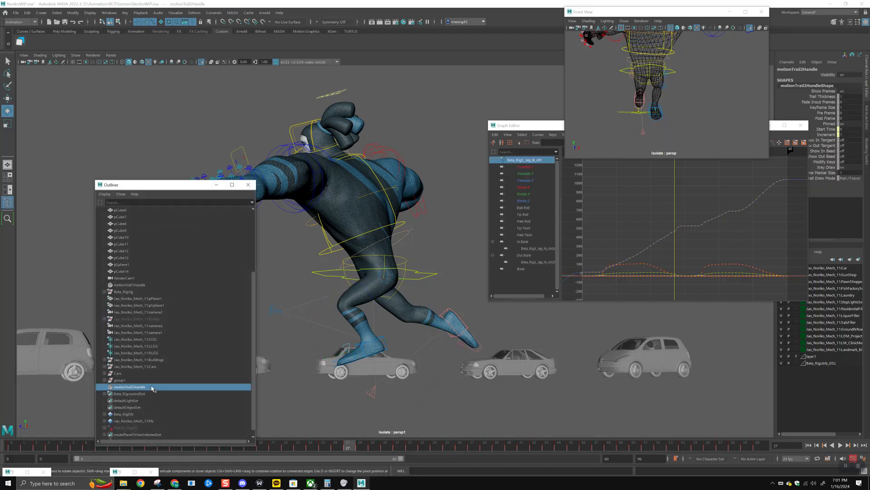
click(76, 56)
mouse_move(104, 67)
click(161, 100)
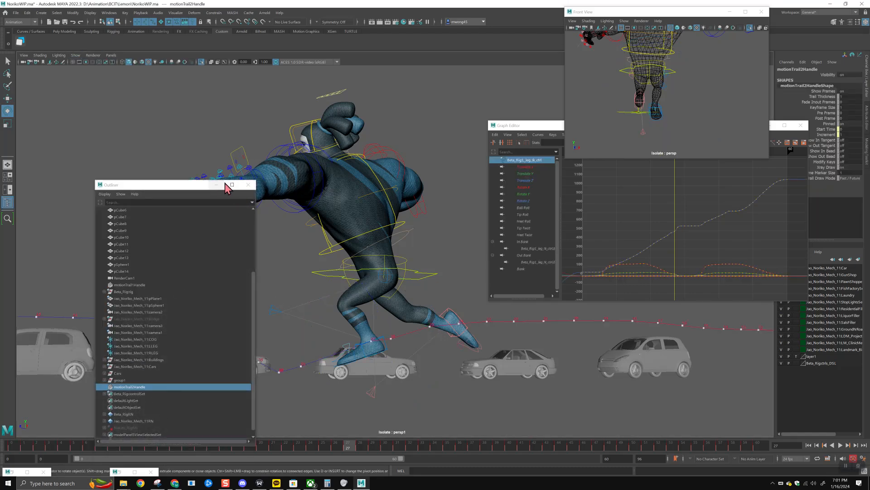
Put the Outliner away, select the left leg IK control, and go to frame 28 with the foot and its trail framed closely
click(217, 187)
alt+drag(670, 94, 667, 107)
click(668, 108)
alt+middle_drag(387, 349, 393, 339)
click(368, 448)
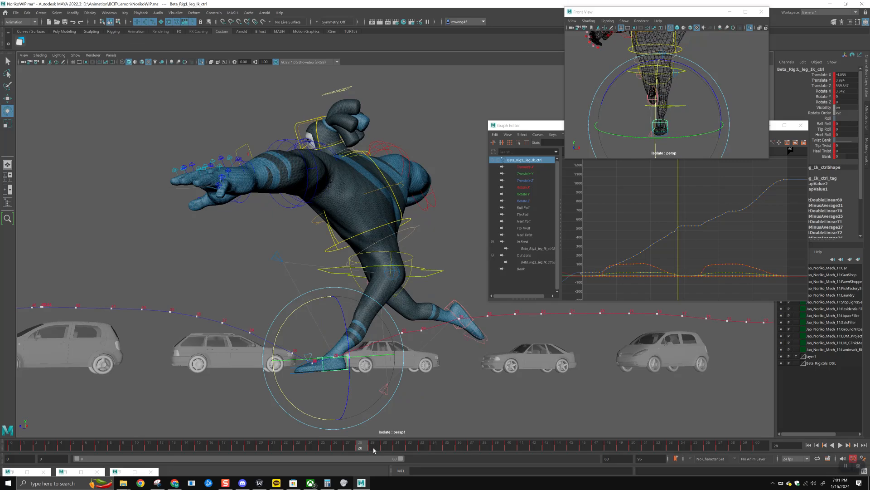
alt+drag(391, 402, 387, 394)
alt+middle_drag(361, 344, 368, 324)
alt+right_drag(367, 324, 416, 365)
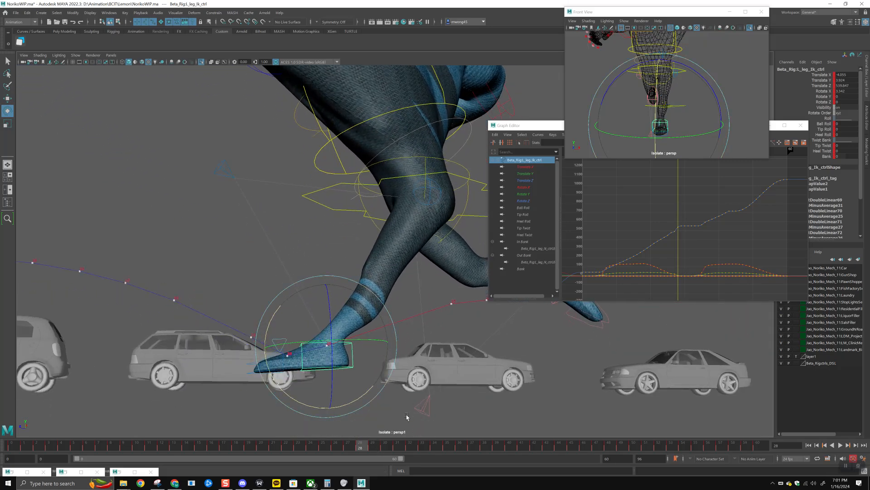
alt+drag(410, 413, 408, 423)
Capture the left foot and its motion trail with Snipping Tool and mark the trail points and intended path on the snip
click(158, 484)
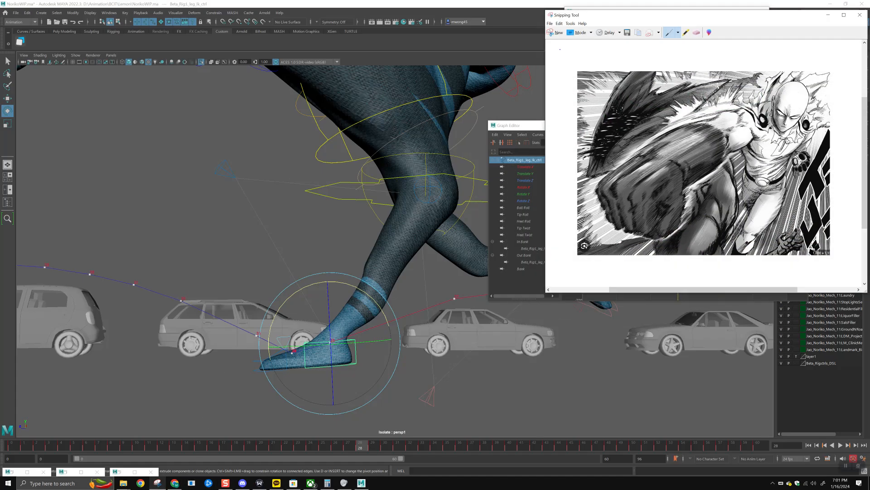
click(554, 32)
drag(194, 116, 575, 421)
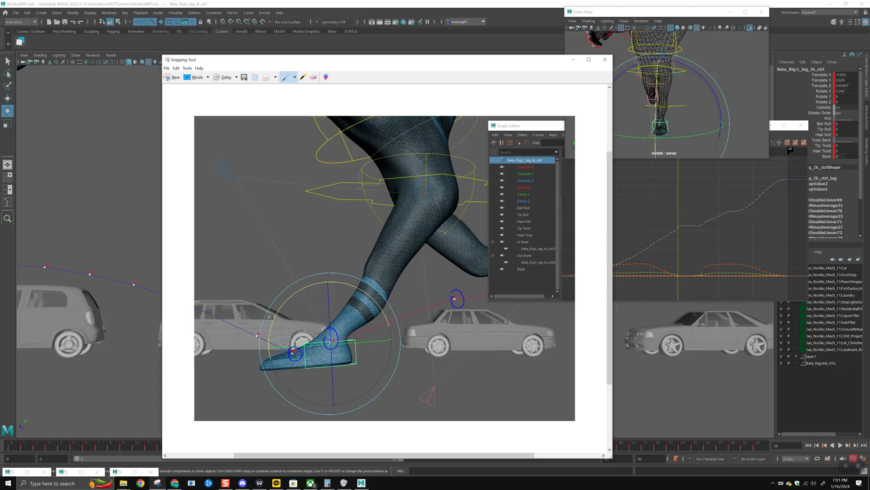
click(295, 78)
click(301, 88)
mouse_move(479, 327)
mouse_down()
mouse_move(245, 402)
mouse_move(381, 392)
mouse_up()
click(573, 60)
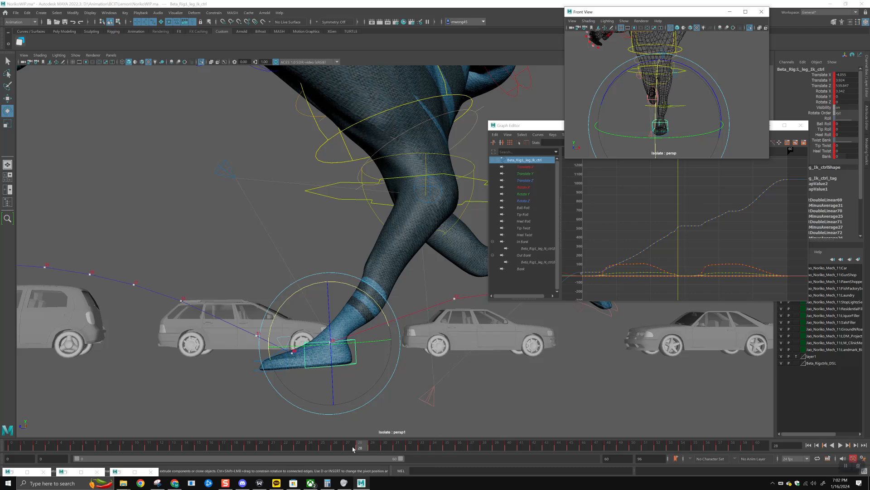
At frame 28, move the left leg IK control up and back to Translate Y about 15.5 and Z about 518, and play it back
drag(354, 449, 349, 449)
click(368, 449)
key(w)
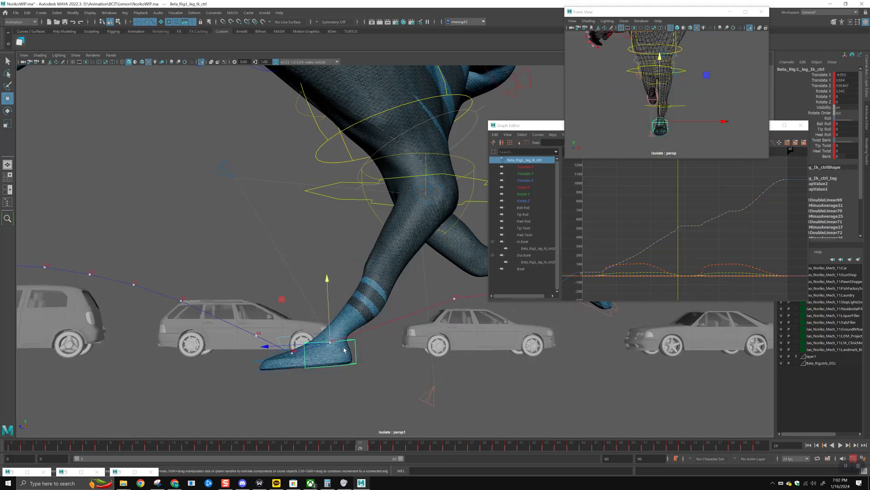
drag(315, 348, 374, 296)
drag(372, 288, 378, 324)
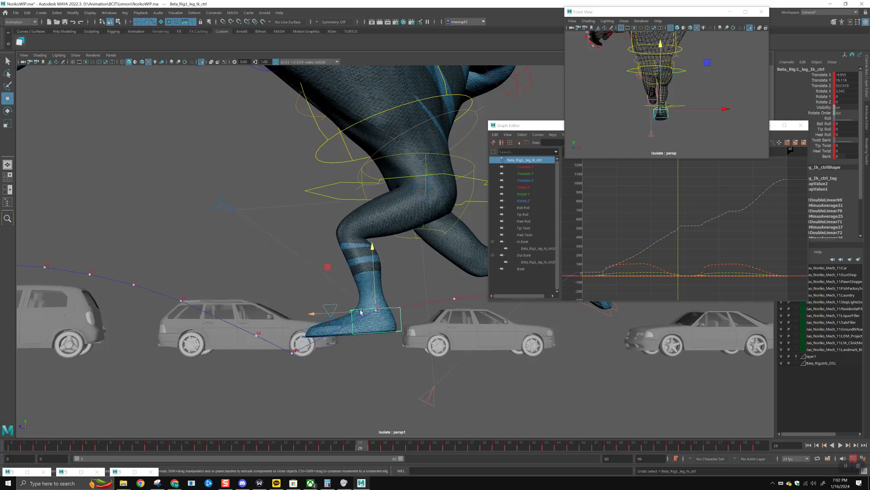
drag(369, 312, 295, 342)
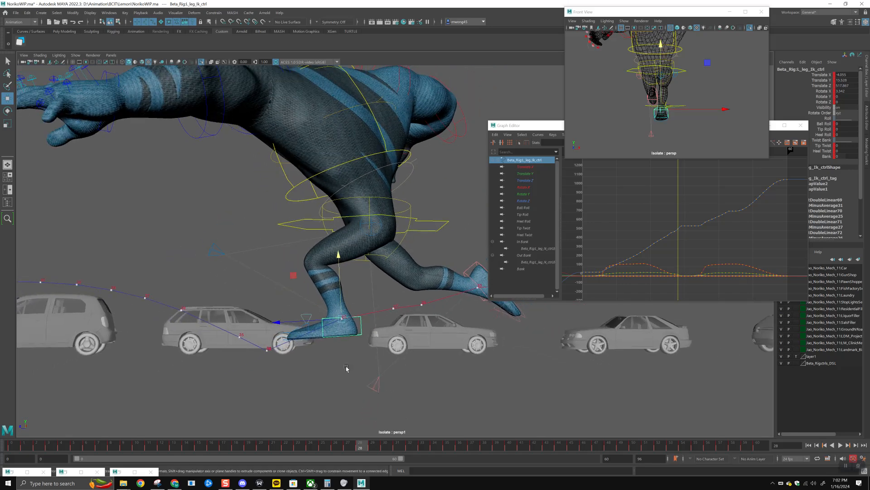
key(alt+v)
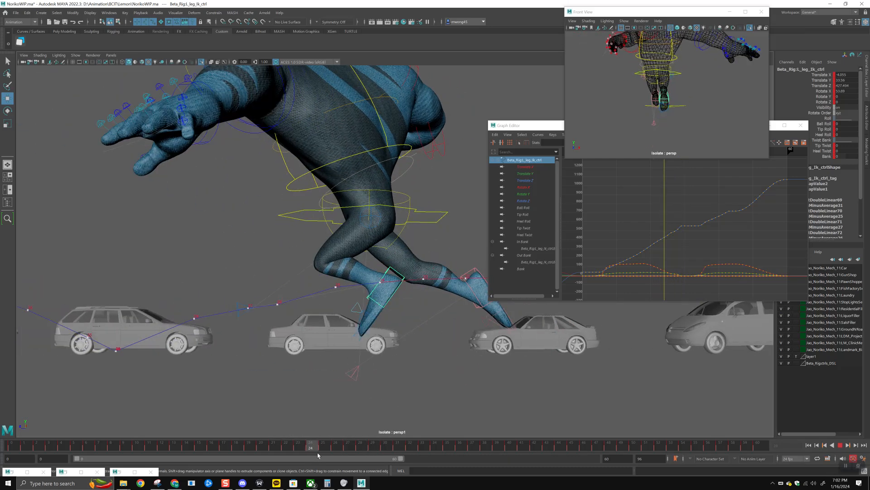
key(alt+v)
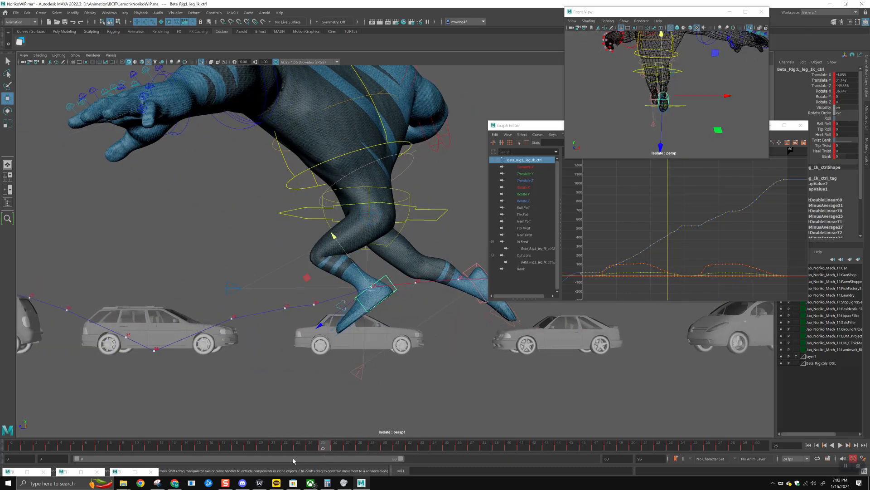
Raise the left leg IK control slightly at frame 26 to smooth the trail, and step back and play through the run
key(alt+period)
mouse_move(352, 306)
mouse_down()
mouse_move(348, 313)
mouse_move(370, 294)
mouse_move(351, 291)
mouse_up()
key(alt+period)
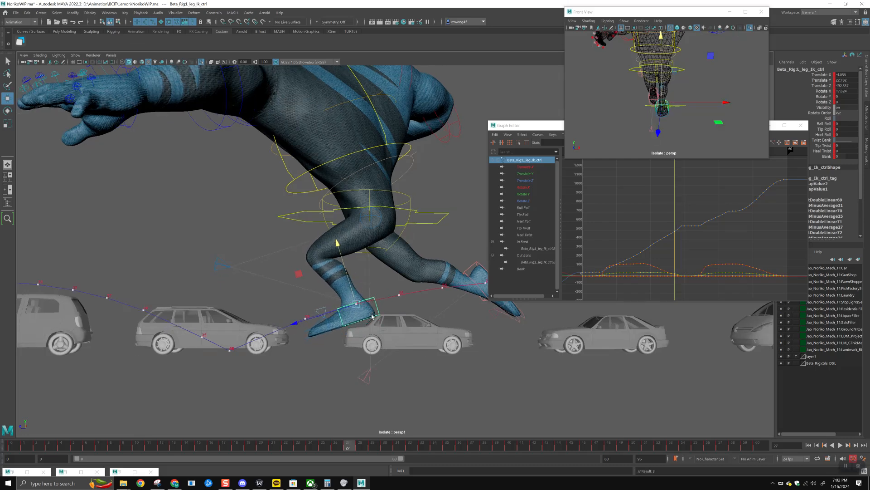
key(alt+comma)
key(alt+comma)
key(alt+comma)
key(alt+comma)
key(alt+comma)
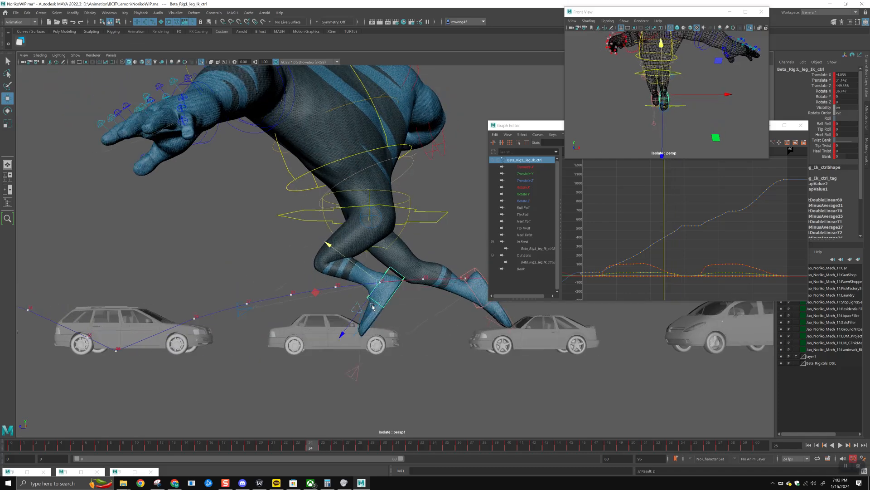
key(alt+v)
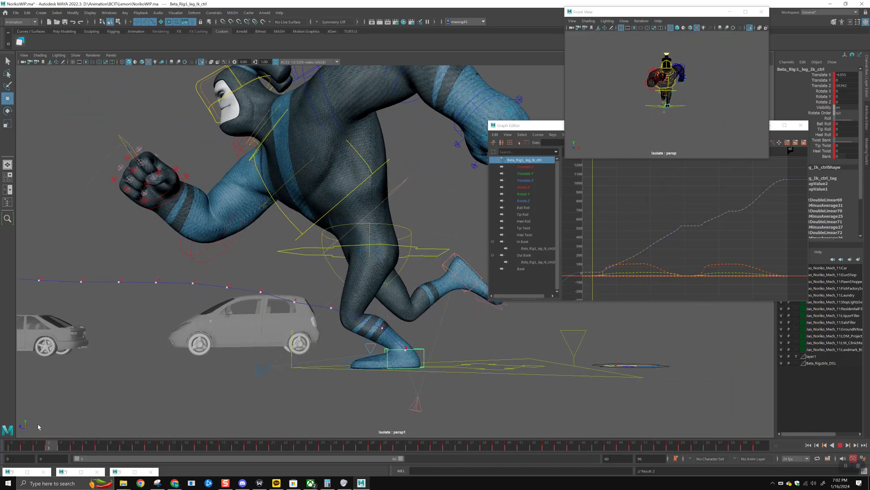
key(alt+v)
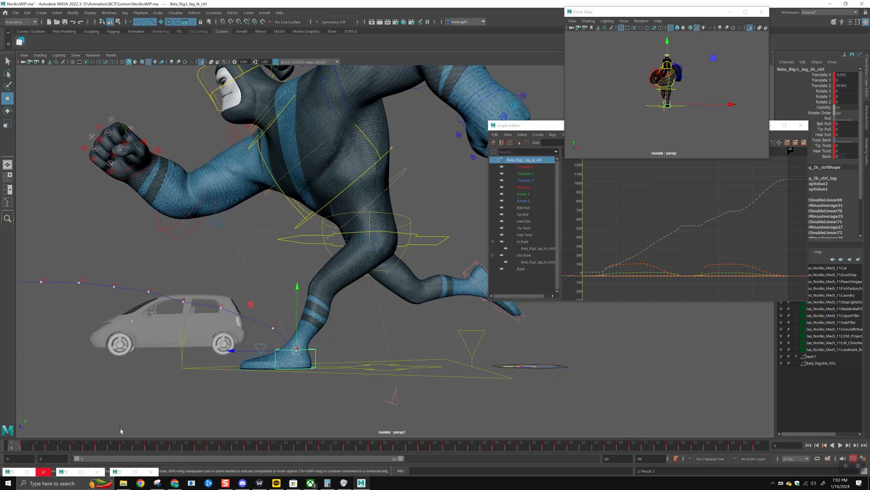
At frame 1, slide the left leg IK control forward to Translate Z about 52.9 and scrub to frame 5
key(alt+period)
drag(261, 351, 236, 350)
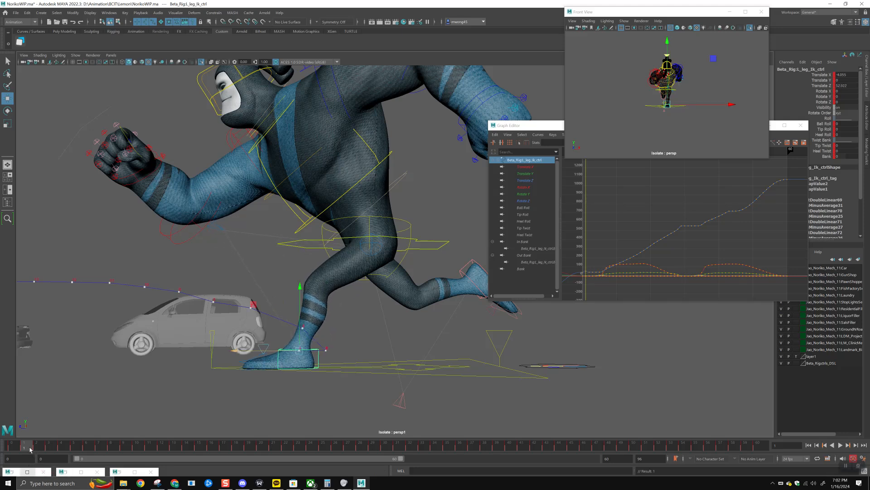
drag(30, 448, 73, 448)
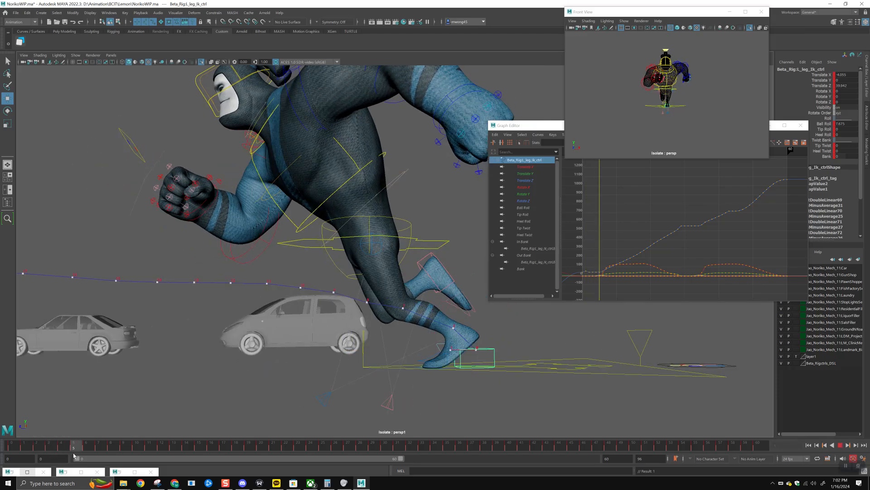
Copy the left foot's frame 1 pose to frame 5, key it, and delete the keys on frames 2 to 4
click(30, 449)
middle_drag(30, 448, 75, 448)
key(s)
shift+drag(61, 448, 41, 450)
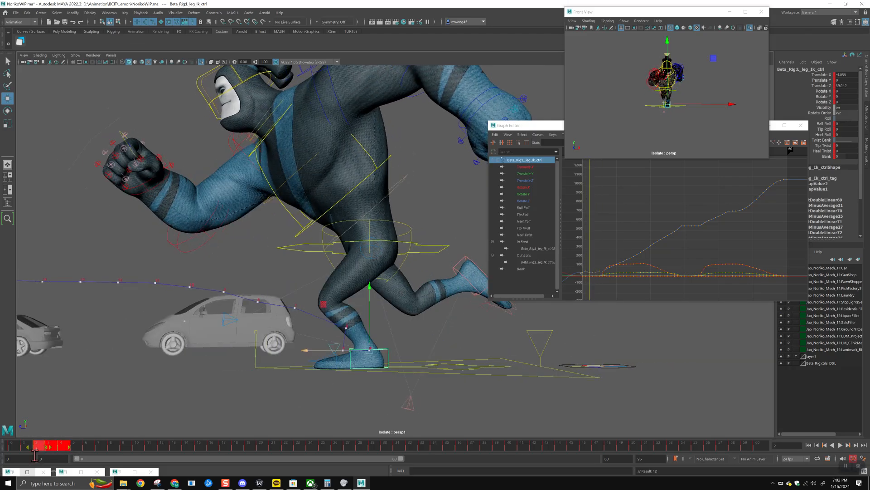
key(Delete)
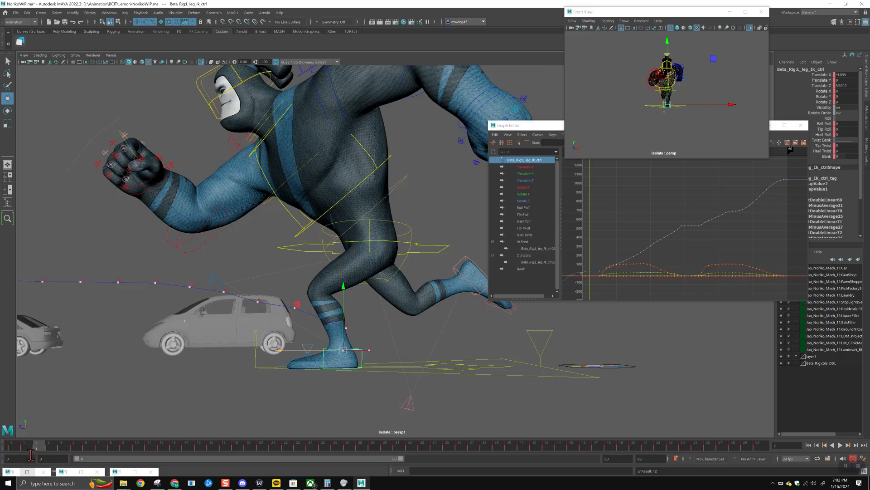
click(27, 450)
click(74, 449)
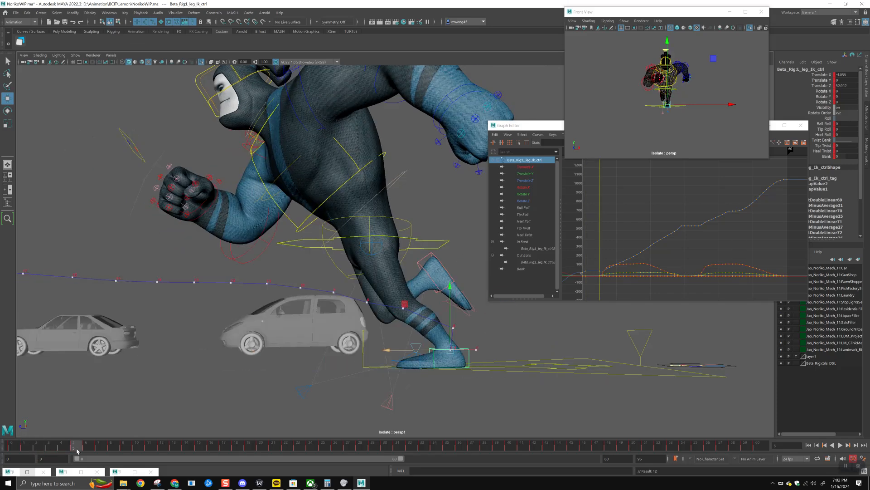
Check the planted foot across its keys from an angled view, key the left leg IK control at frame 1, and play it back
alt+drag(598, 90, 676, 134)
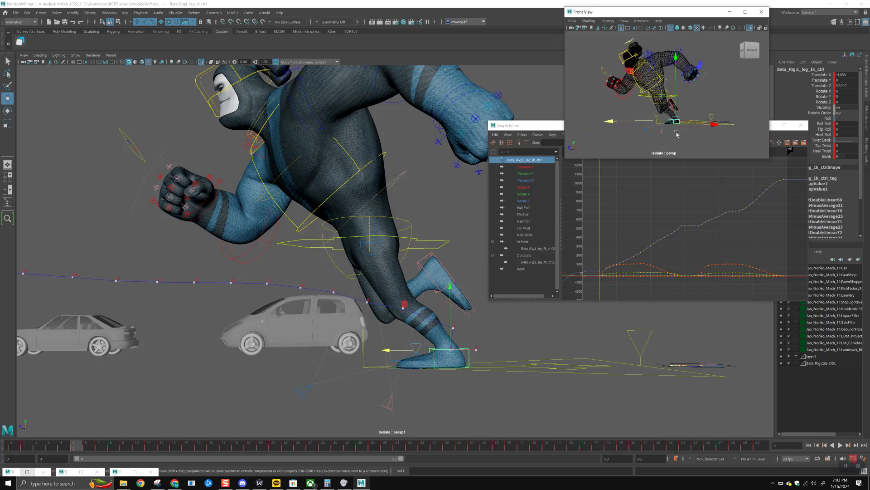
key(comma)
key(period)
key(comma)
key(period)
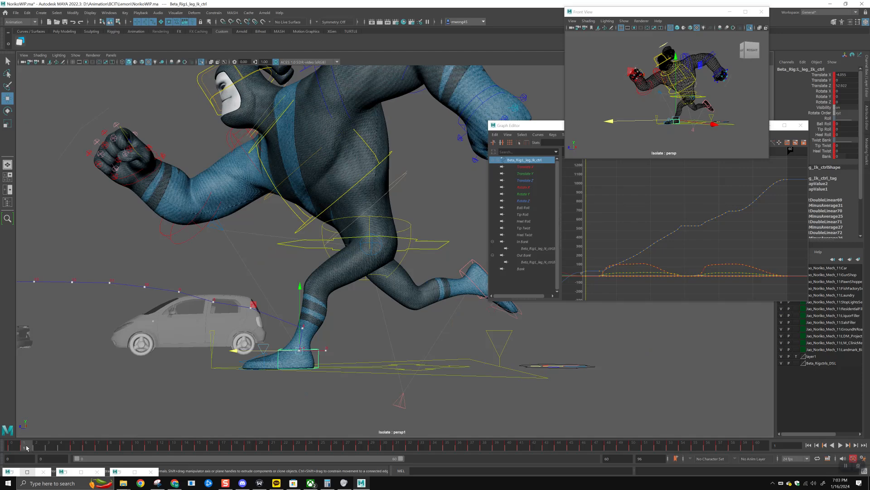
key(s)
key(alt+v)
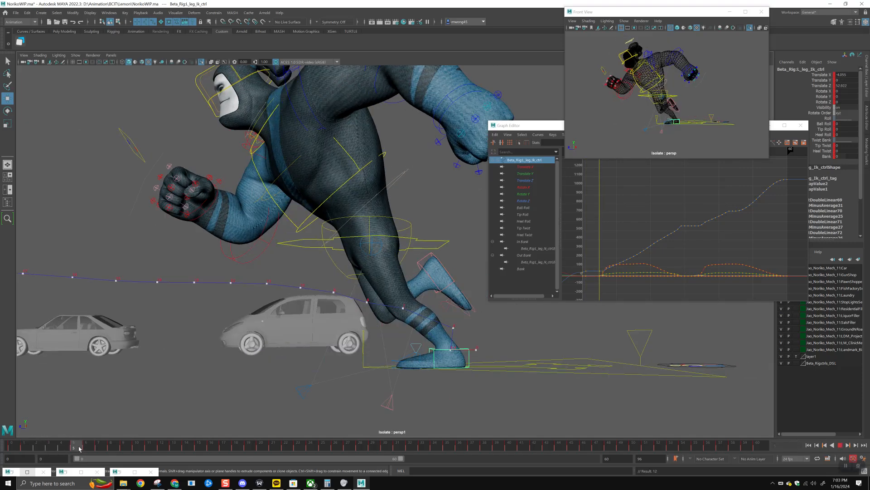
At frame 6, increase the left leg IK control's Ball Roll to lift the heel off the ground
click(84, 450)
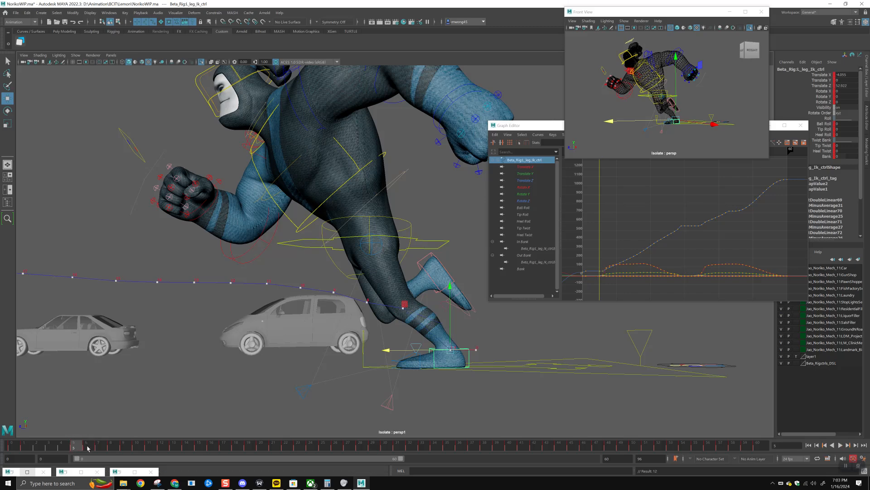
click(824, 124)
click(681, 180)
middle_drag(685, 101, 705, 103)
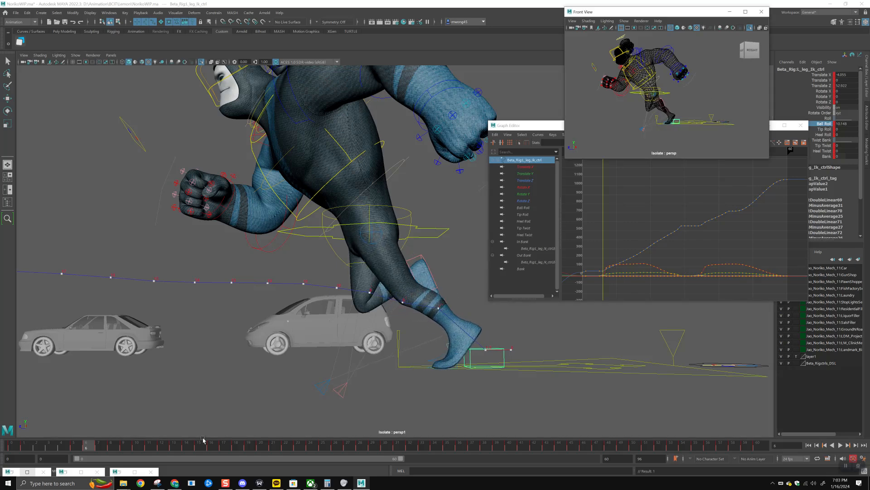
Compare the planted left foot at frames 5, 6 and 3, and undo the last two changes
click(81, 447)
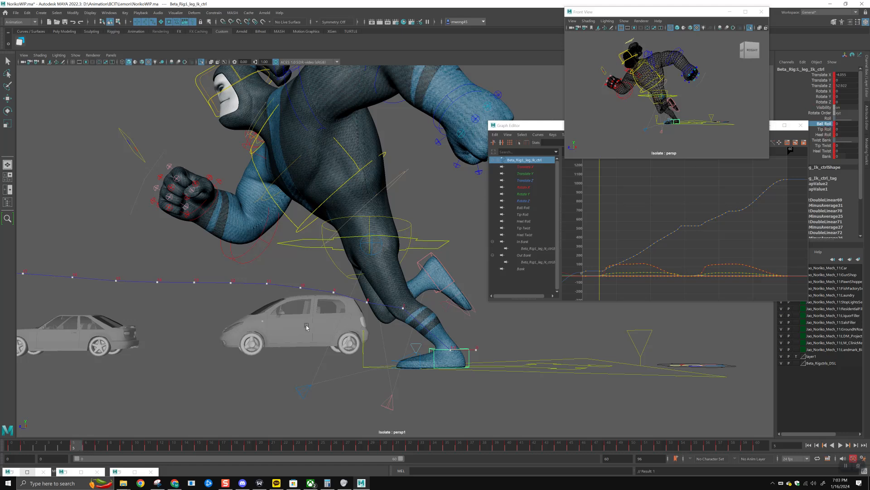
click(86, 446)
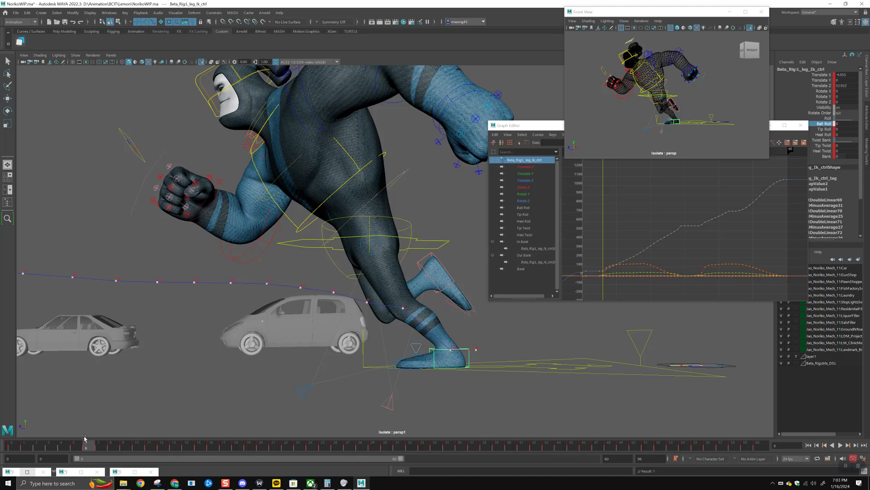
click(78, 448)
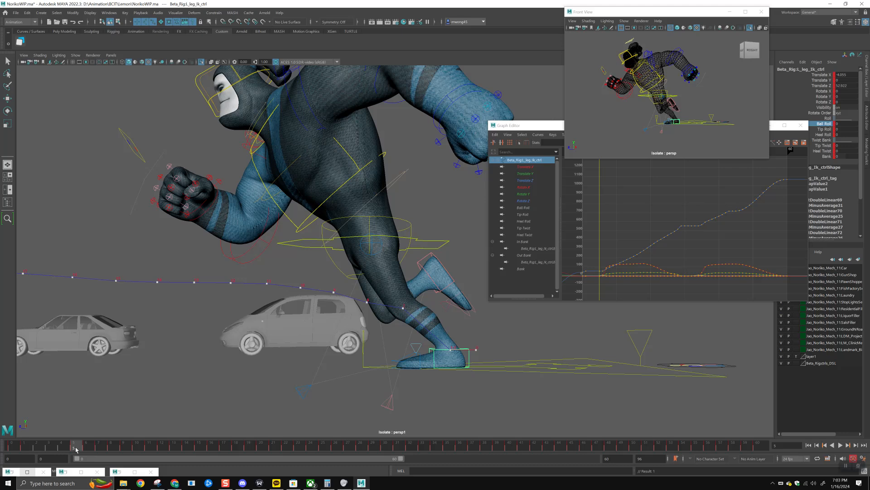
click(86, 447)
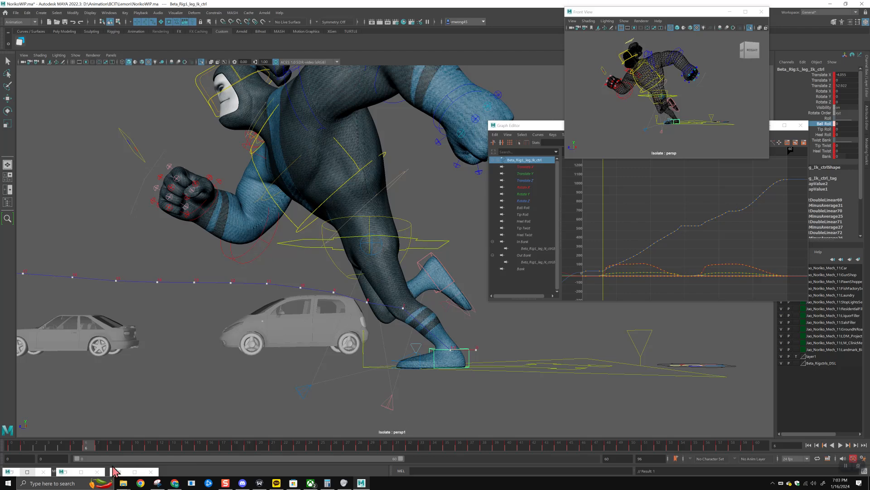
click(48, 447)
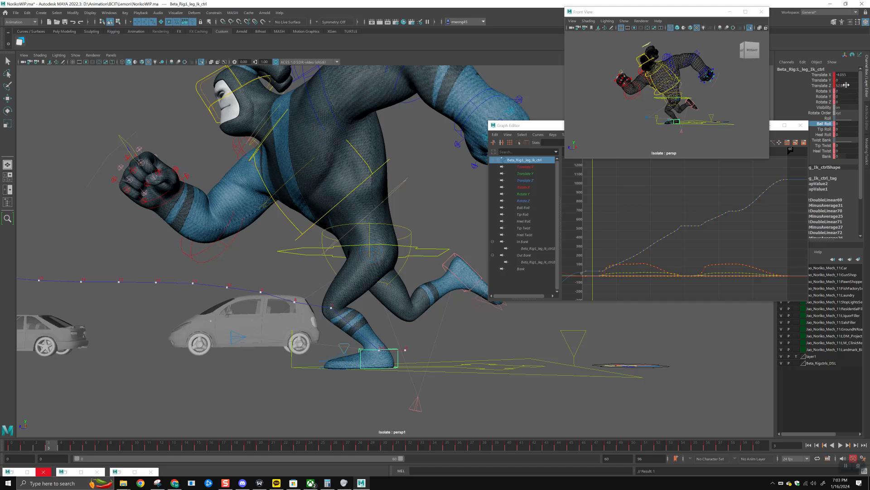
key(ctrl+z)
key(ctrl+z)
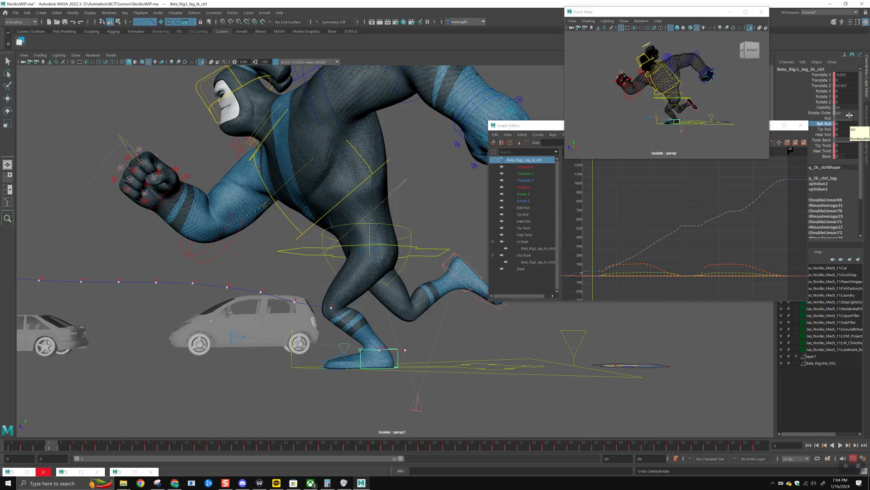
At frame 0, raise the left leg IK control slightly, rotate the foot for its contact, and play into frame 1
mouse_move(19, 449)
mouse_down()
mouse_move(31, 451)
mouse_move(13, 449)
mouse_up()
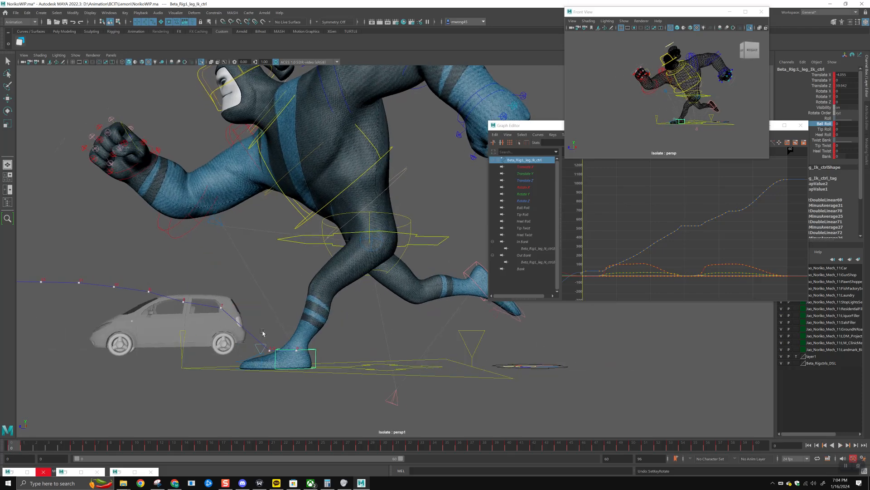
key(w)
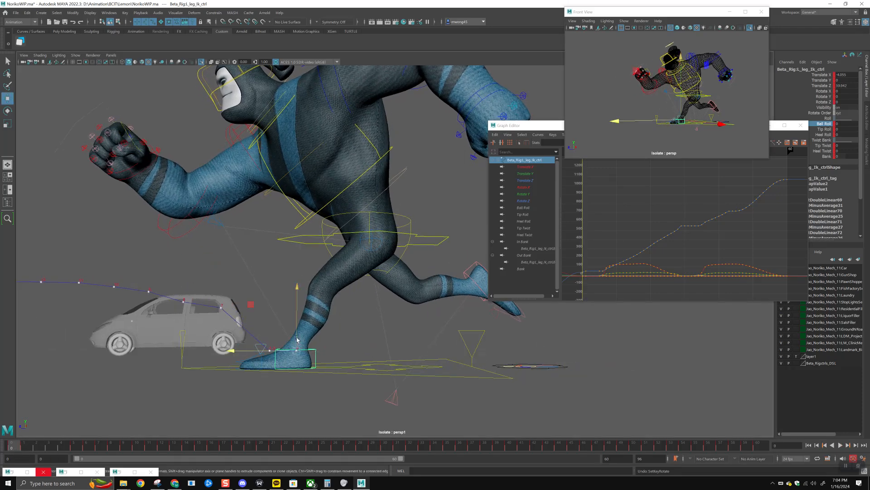
drag(299, 337, 297, 333)
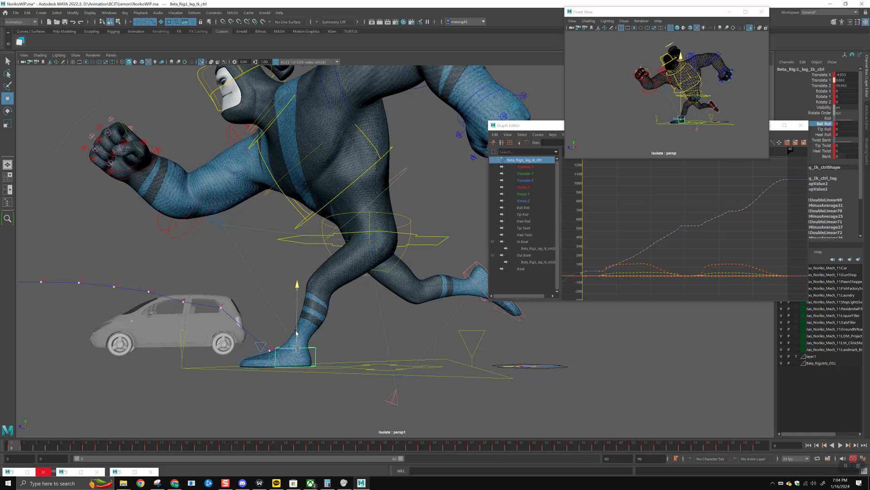
key(e)
drag(265, 296, 274, 292)
key(alt+v)
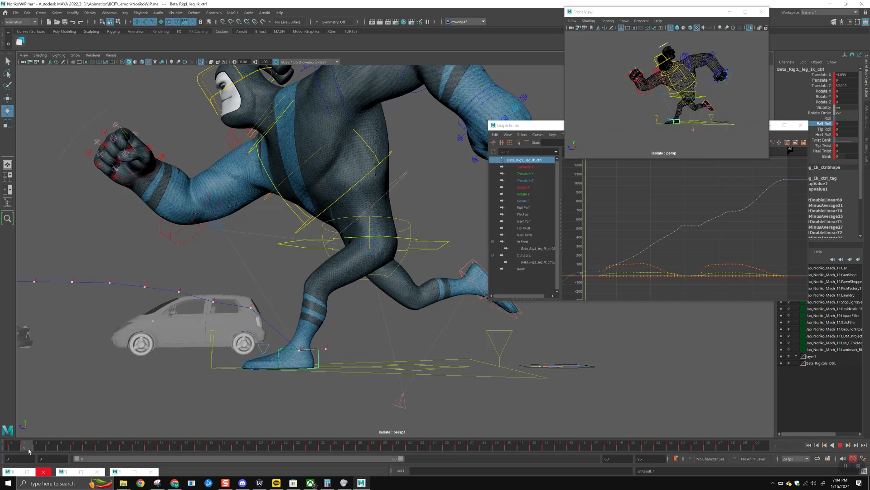
click(24, 446)
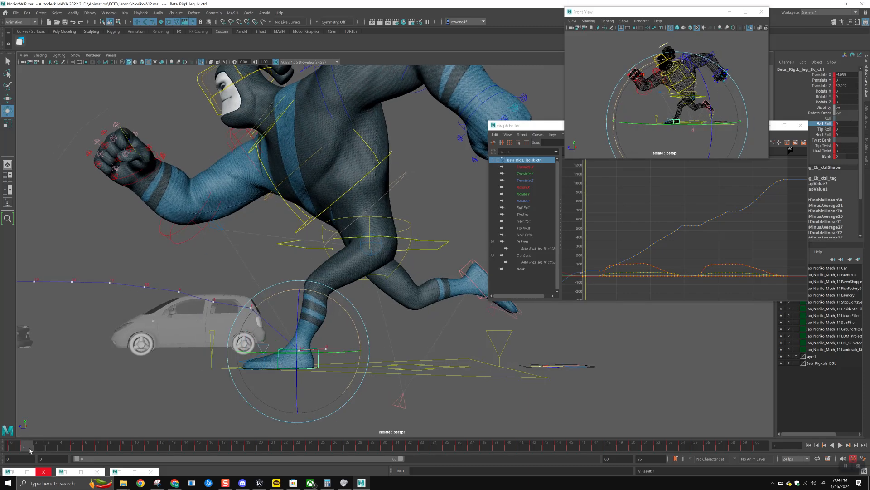
Zoom in on the left foot in the Front View, try rotating its foot rotate control at frame 1, and undo it
click(825, 130)
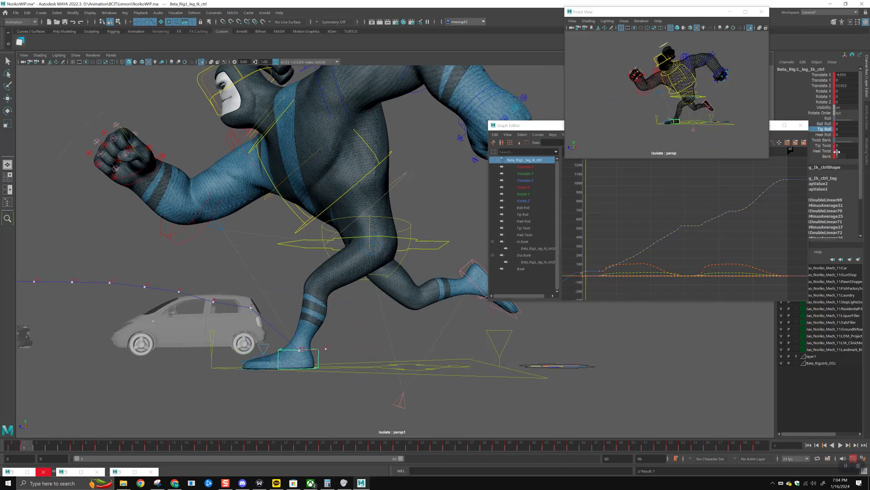
alt+middle_drag(673, 132, 675, 96)
alt+right_drag(674, 142, 699, 100)
click(672, 85)
key(e)
key(f)
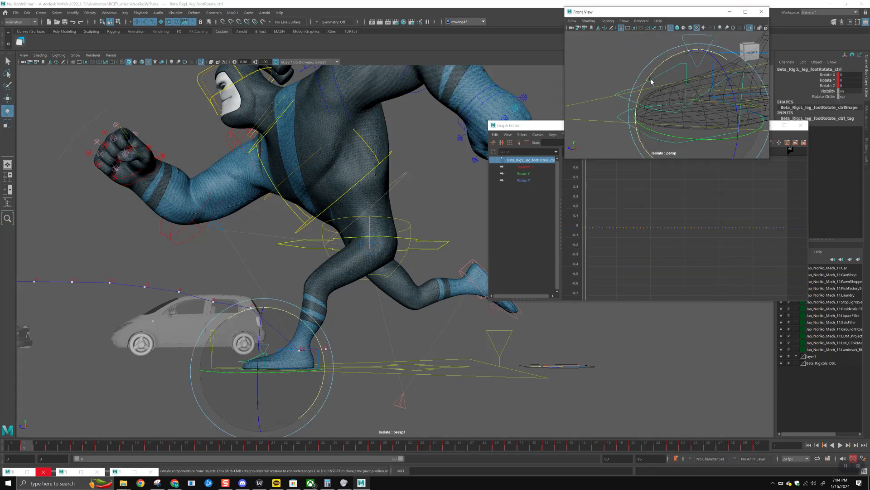
drag(651, 81, 656, 65)
key(ctrl+z)
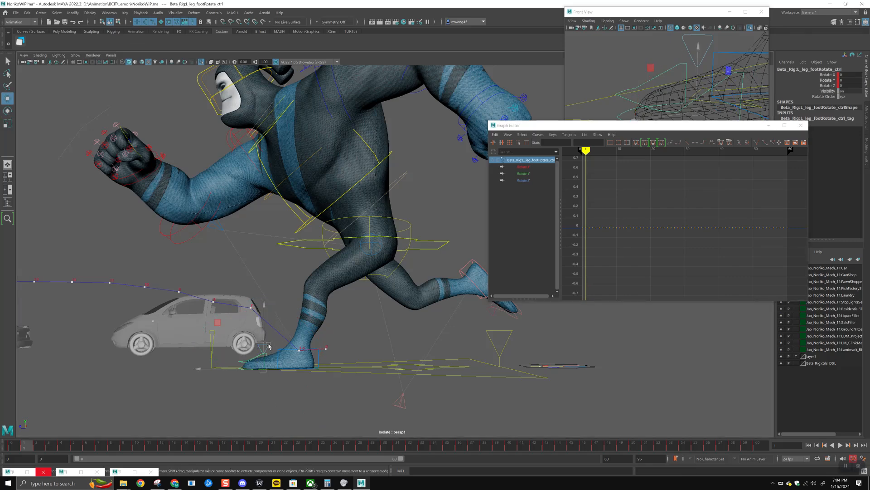
Try rotating the left foot rotate control again from the side view at frame 1, and undo it
click(268, 347)
mouse_move(286, 316)
mouse_down()
mouse_move(265, 305)
mouse_move(276, 305)
mouse_up()
key(ctrl+z)
key(w)
click(259, 358)
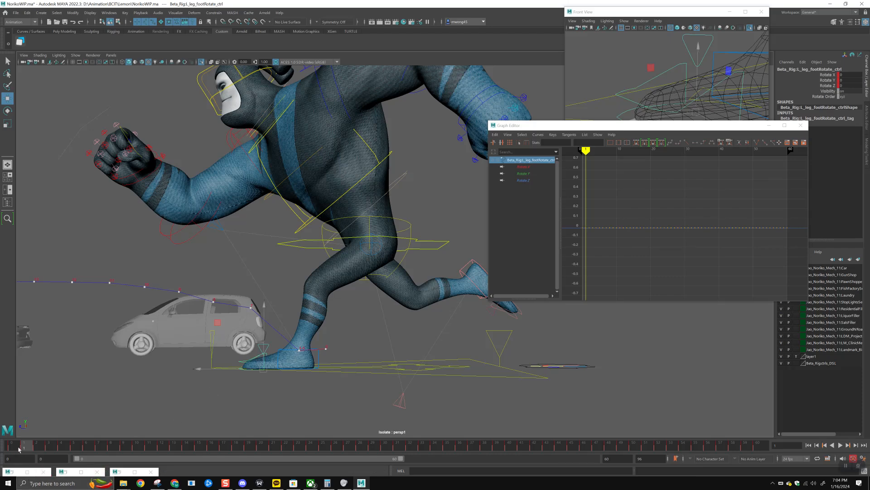
Compare the foot contact at frames 0 and 1, rotate the left foot rotate control at frame 1, and play it back
key(alt+shift+v)
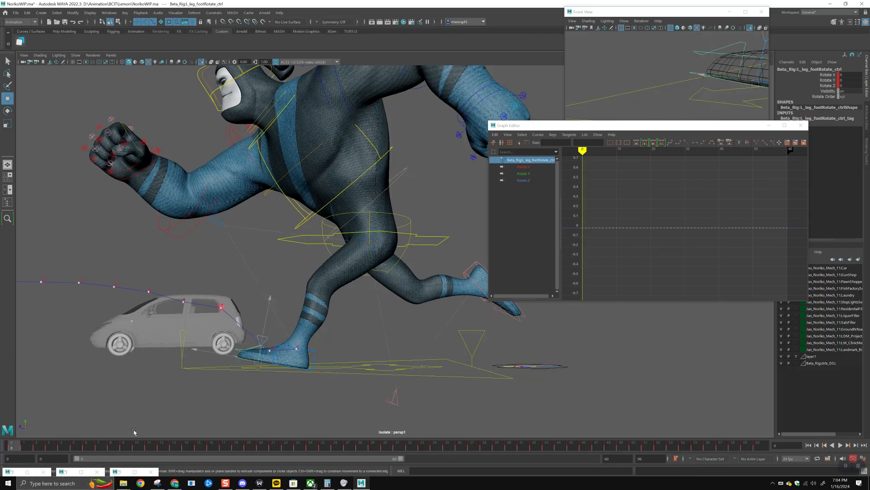
click(30, 450)
key(e)
drag(289, 311, 298, 315)
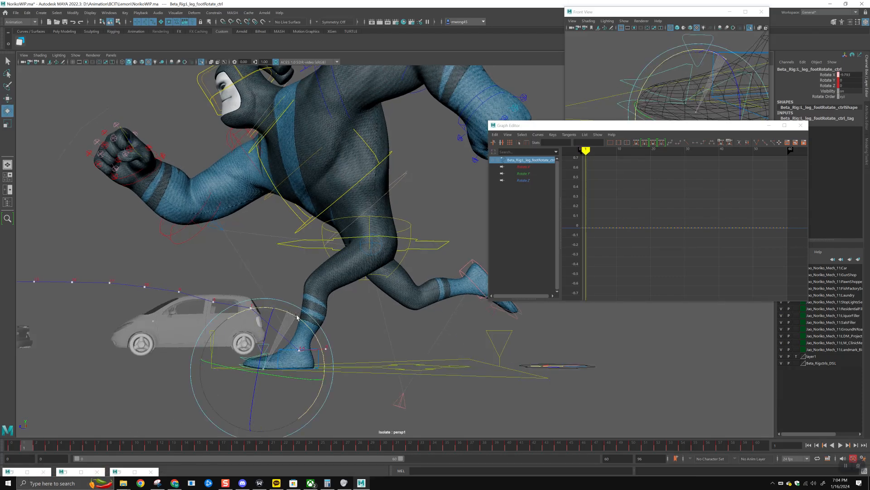
key(alt+v)
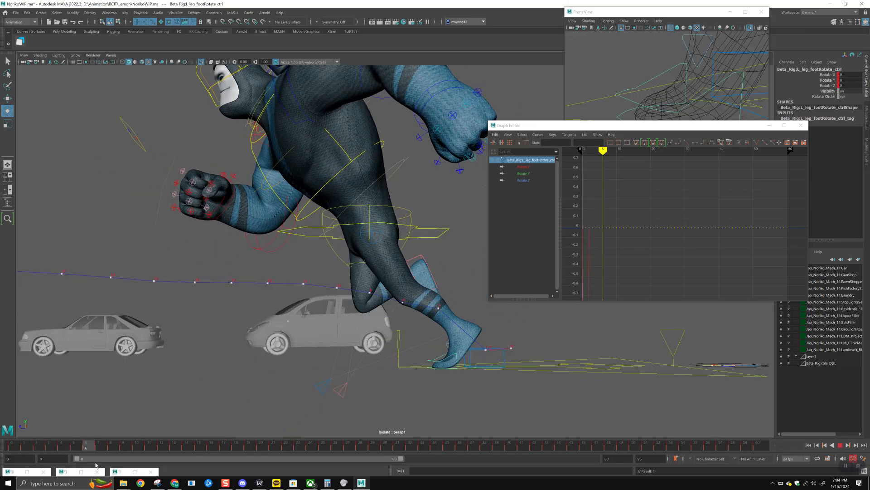
Select the left leg IK control, close the Graph Editor, and undo the last two key changes while checking frame 8
mouse_move(107, 464)
mouse_down()
mouse_move(77, 463)
mouse_move(90, 451)
mouse_move(109, 456)
mouse_move(91, 449)
mouse_move(123, 449)
mouse_up()
click(469, 358)
key(w)
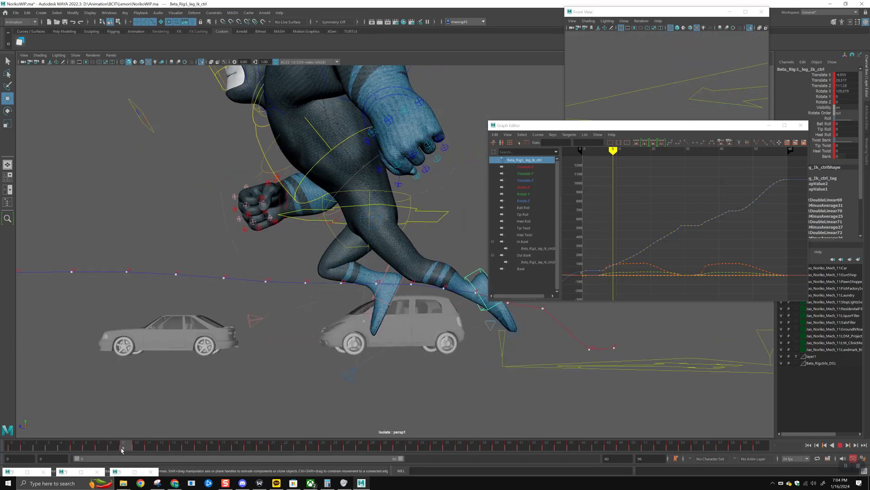
click(801, 125)
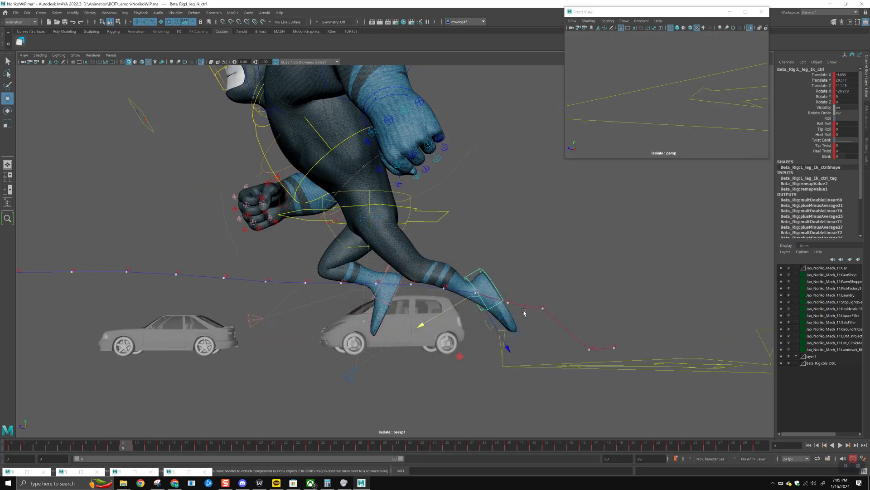
mouse_move(116, 447)
mouse_down()
mouse_move(100, 448)
mouse_move(115, 452)
mouse_up()
click(100, 449)
key(ctrl+z)
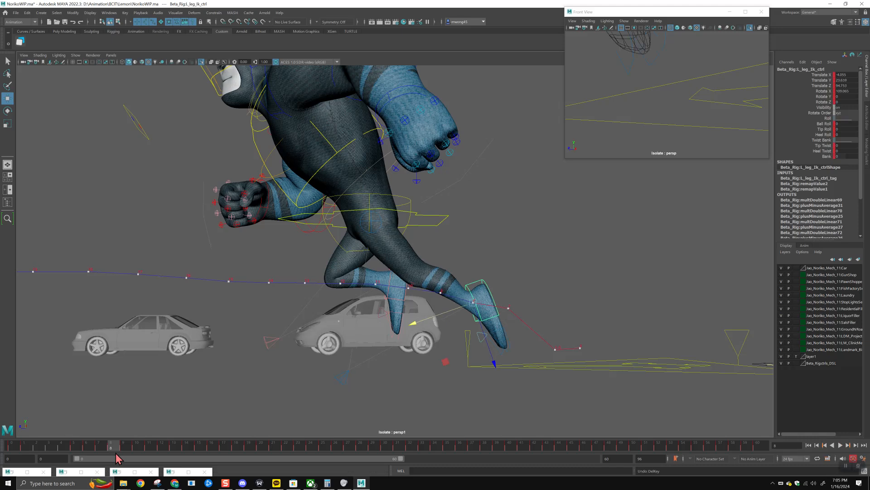
key(ctrl+z)
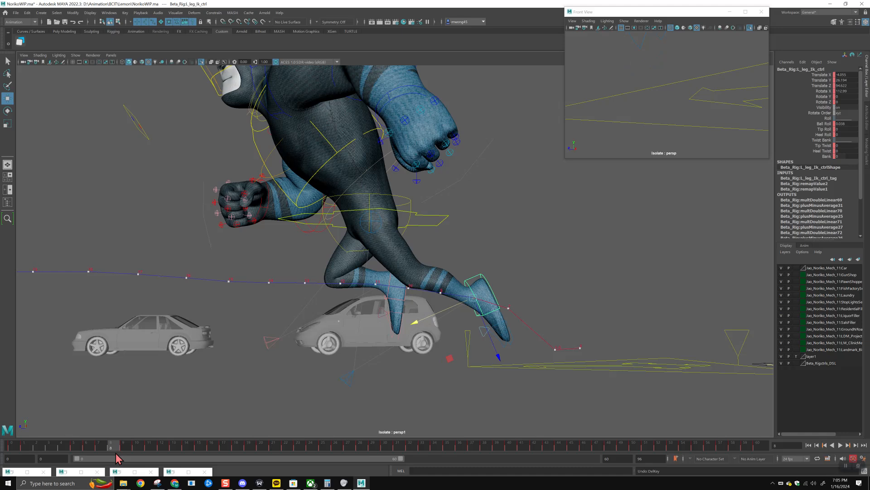
Compare the left foot's path over frames 8 to 13, and mark its arc on a Snipping Tool capture of the legs, discarding the capture
drag(103, 451, 125, 448)
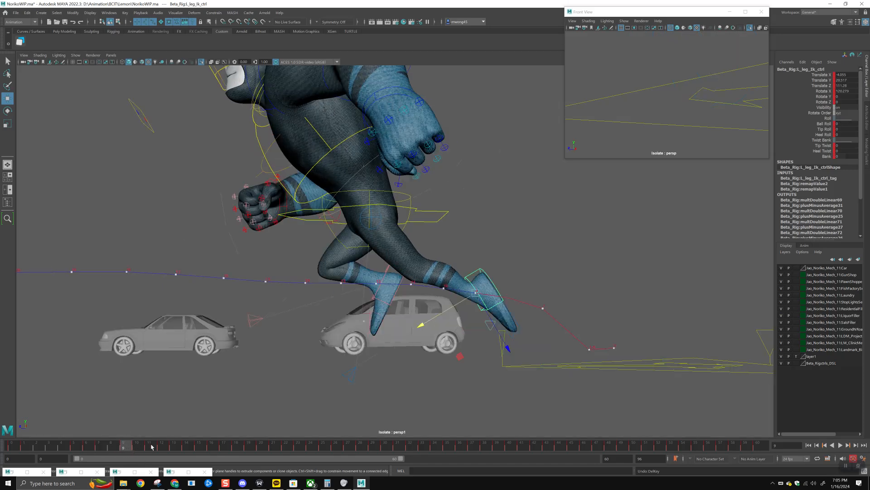
click(151, 447)
click(127, 449)
click(137, 448)
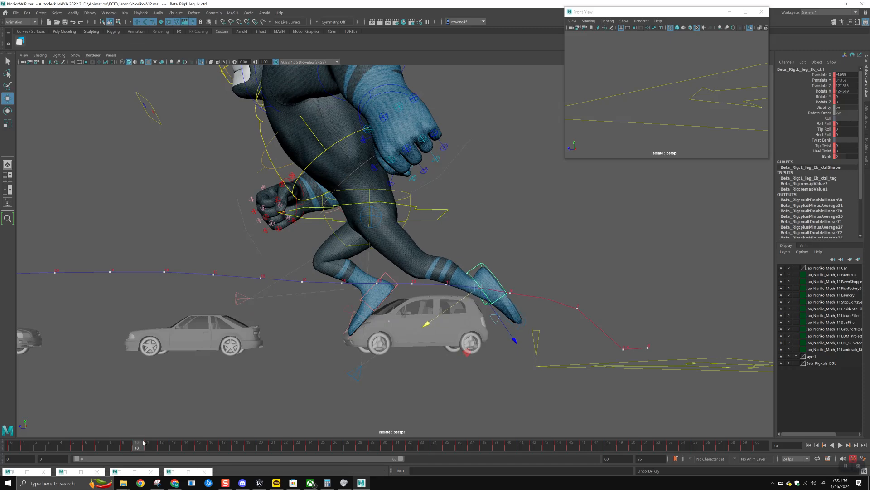
drag(126, 445, 174, 449)
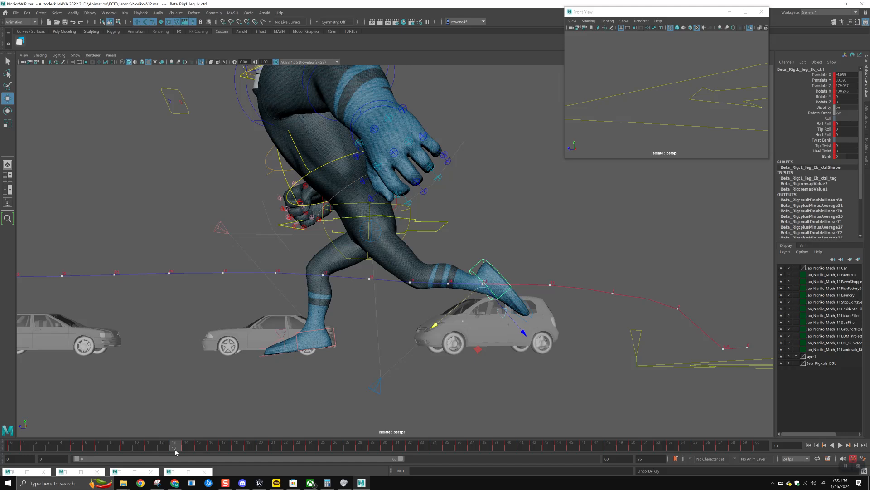
mouse_move(130, 446)
mouse_down()
mouse_move(100, 446)
mouse_move(124, 448)
mouse_up()
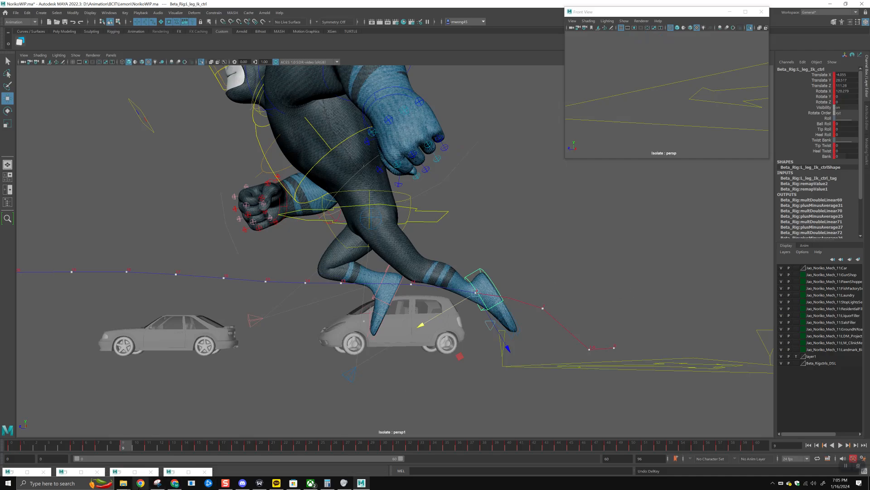
click(157, 483)
click(185, 88)
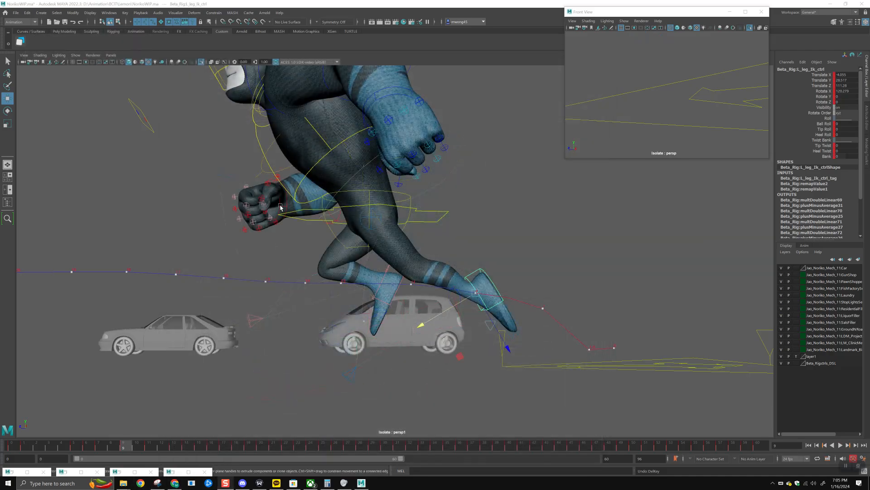
drag(298, 171, 624, 436)
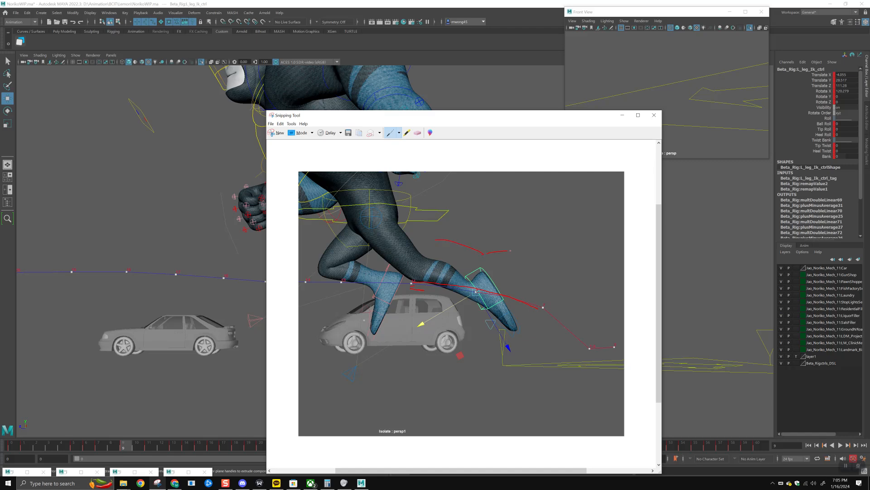
click(654, 115)
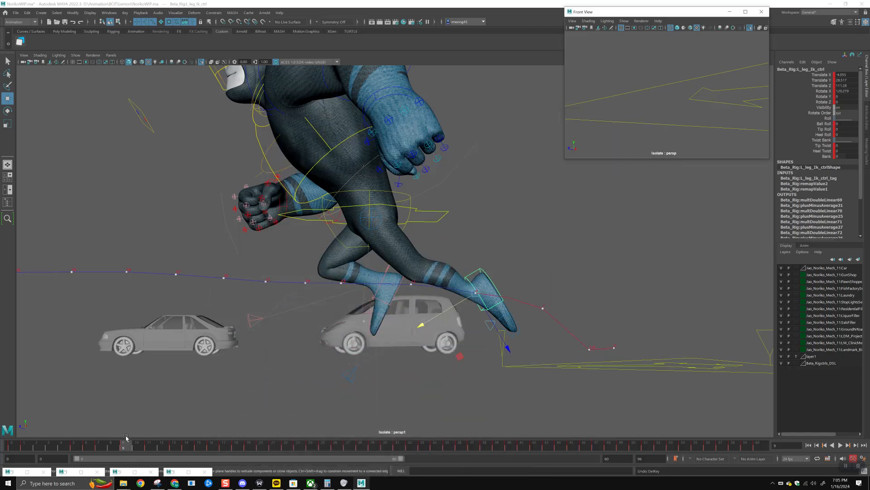
At frame 9, raise the left leg IK control slightly and shift it to smooth the motion trail's arc
key(.)
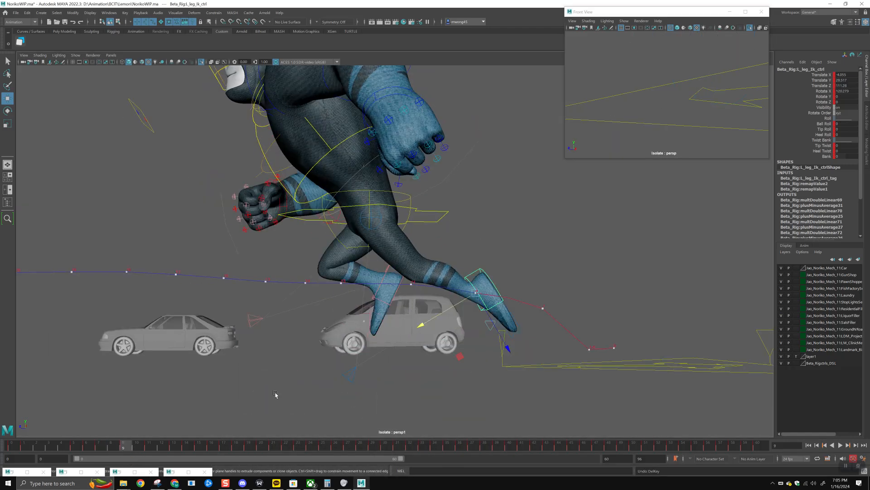
middle_drag(464, 301, 483, 303)
click(484, 304)
click(476, 303)
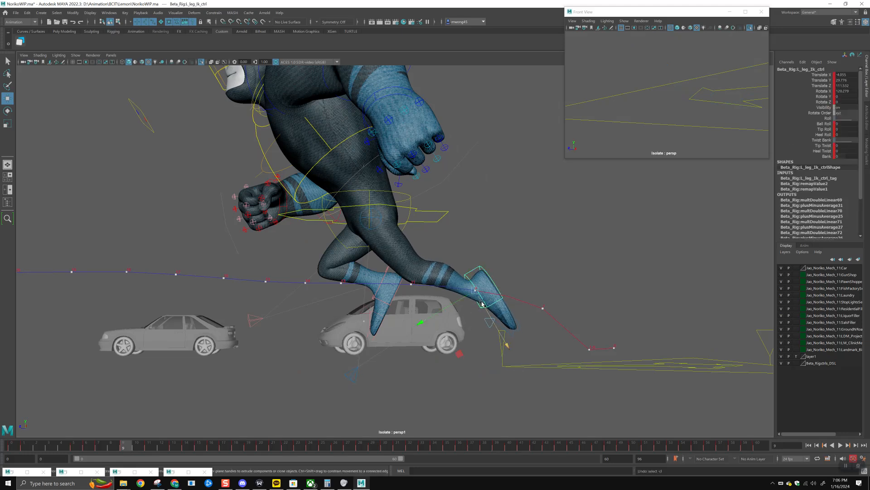
click(468, 303)
click(469, 303)
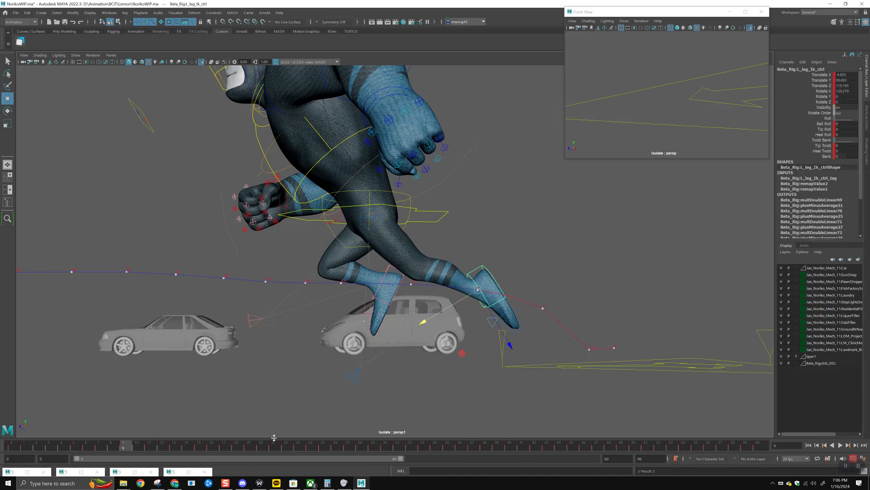
At frame 15, move the left leg IK control up and forward, clear its key at frame 13, and play it back
drag(75, 447, 199, 451)
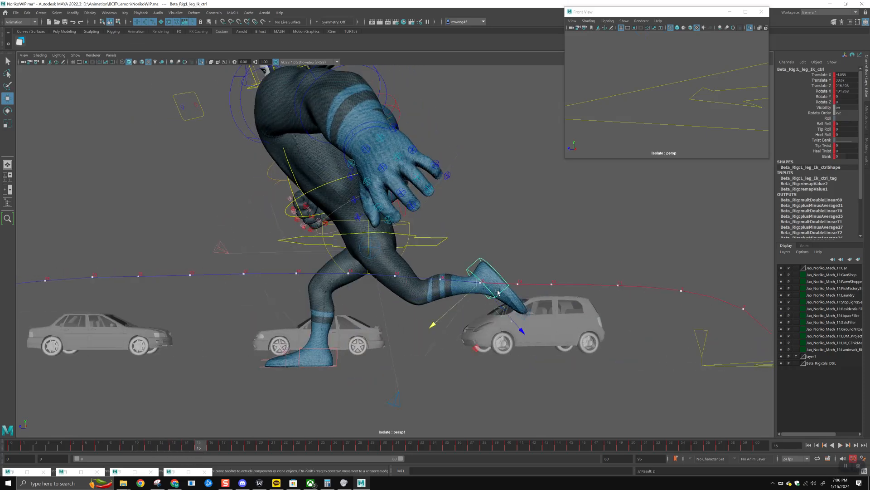
drag(492, 295, 481, 284)
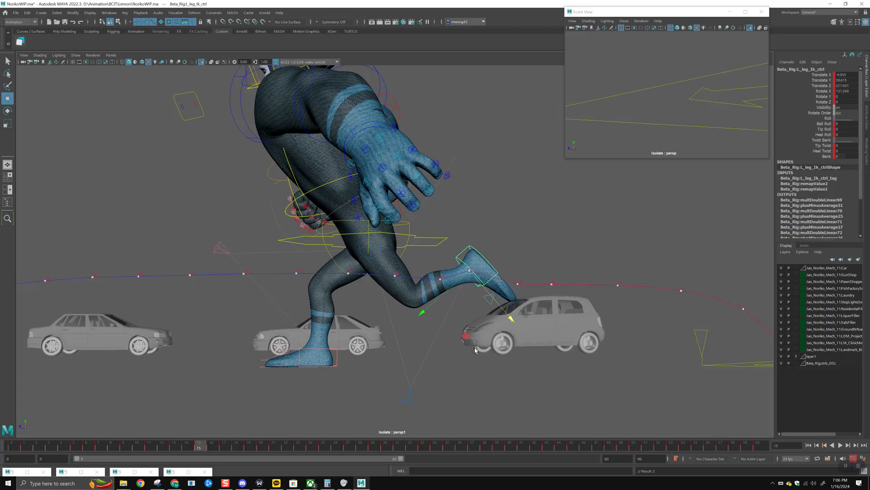
key(alt+comma)
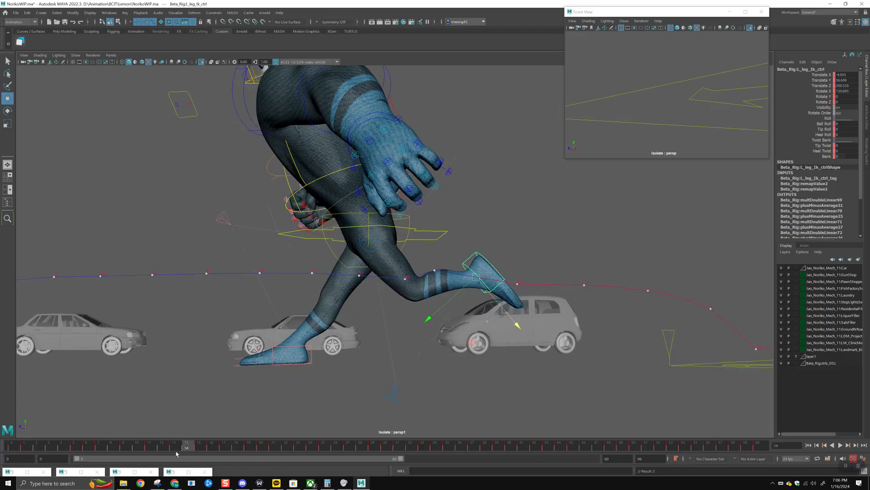
drag(177, 448, 158, 452)
click(174, 449)
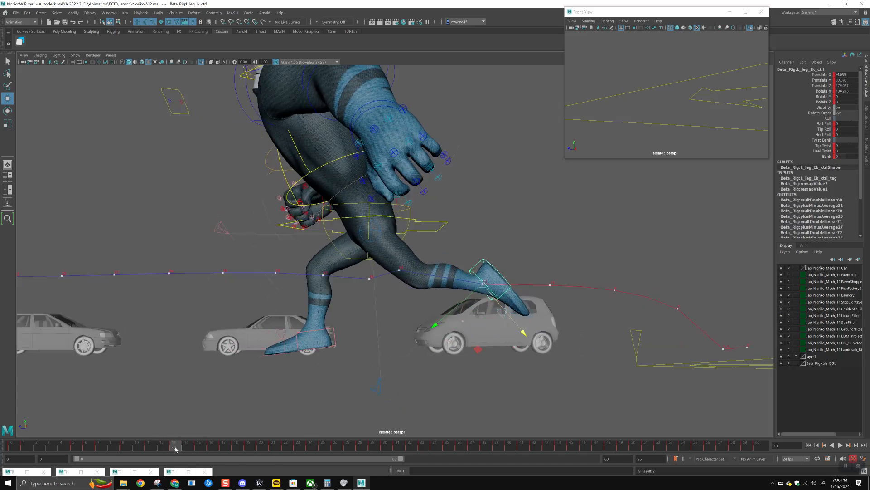
key(alt+v)
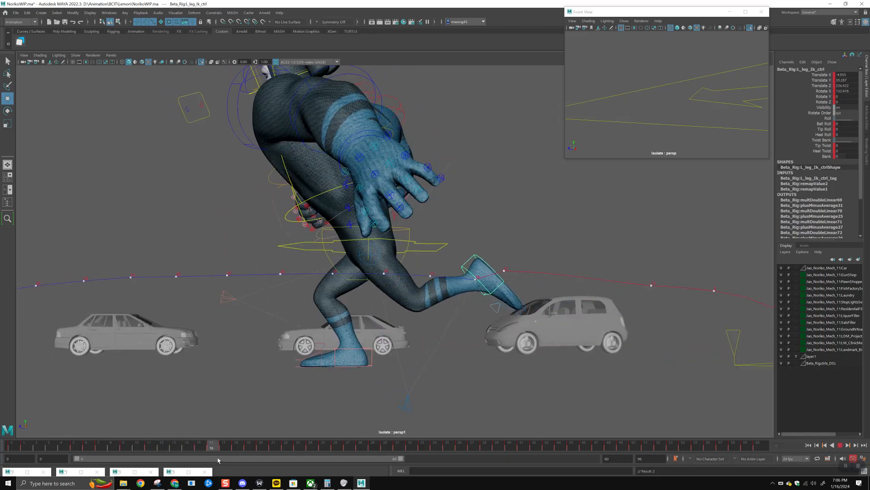
Delete the left leg IK control's keys at frames 16 to 18 and play back the result
click(207, 451)
drag(200, 449, 241, 450)
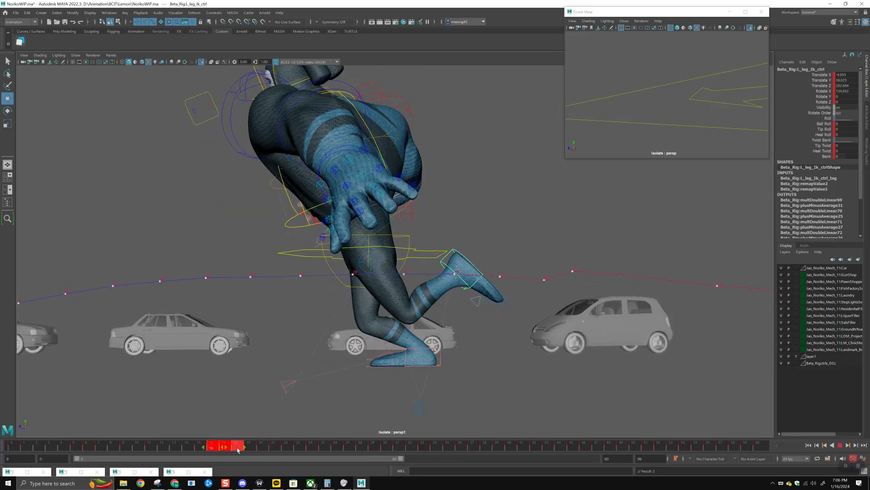
click(216, 452)
key(alt+v)
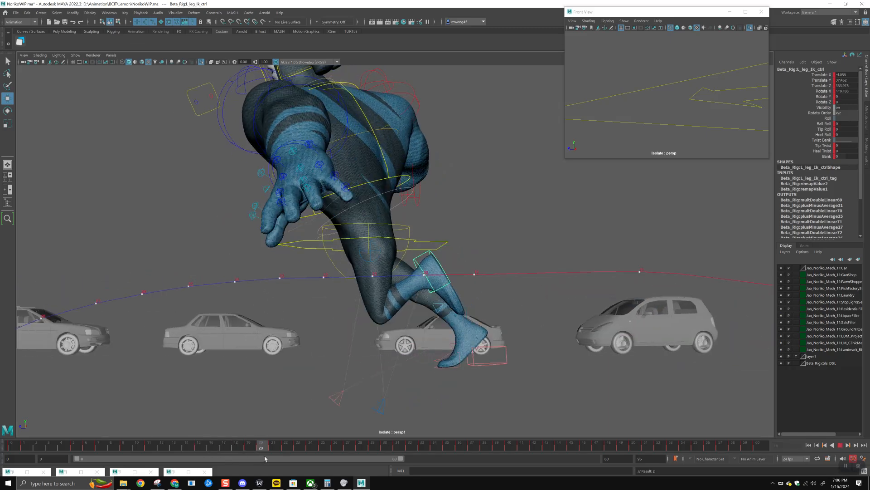
At frame 19, rotate and slightly lower the left leg IK control, and clear its keys at frames 20 to 22
key(alt+v)
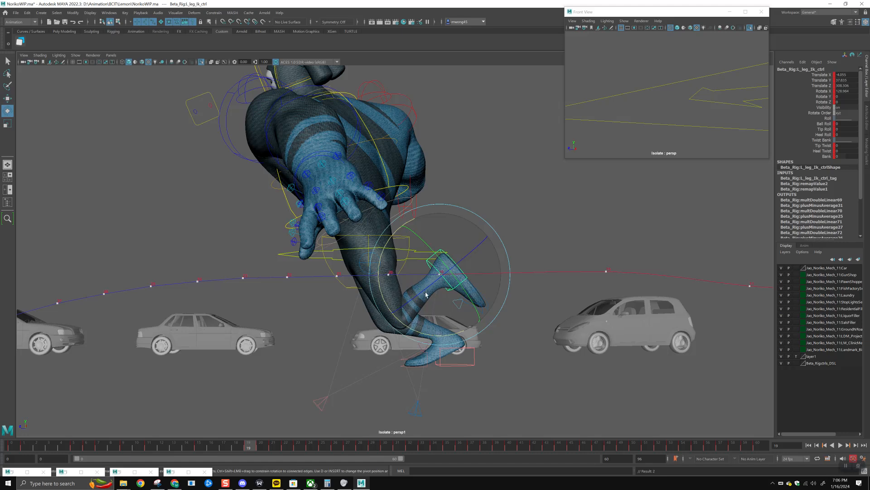
drag(404, 297, 431, 308)
drag(259, 447, 298, 451)
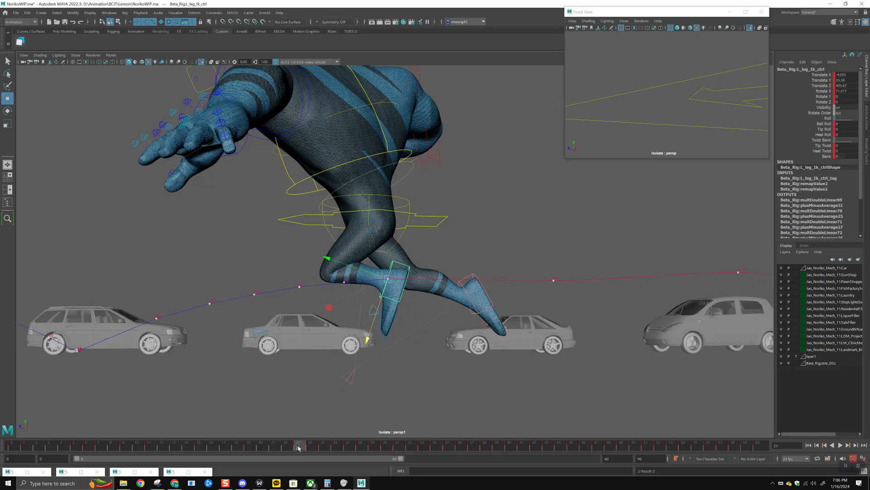
At frame 23, raise and rotate the left leg IK control, and clear its keys at frames 24 and 25
drag(378, 308, 382, 301)
key(e)
drag(416, 325, 419, 317)
drag(318, 449, 348, 449)
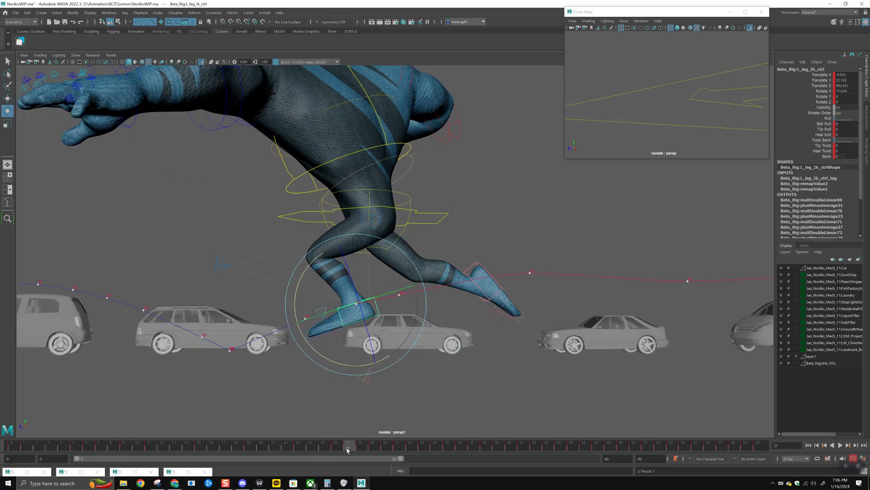
Play the run from the start, inspect the left foot's path around frames 9 to 13, and replay it
key(alt+shift+v)
key(alt+v)
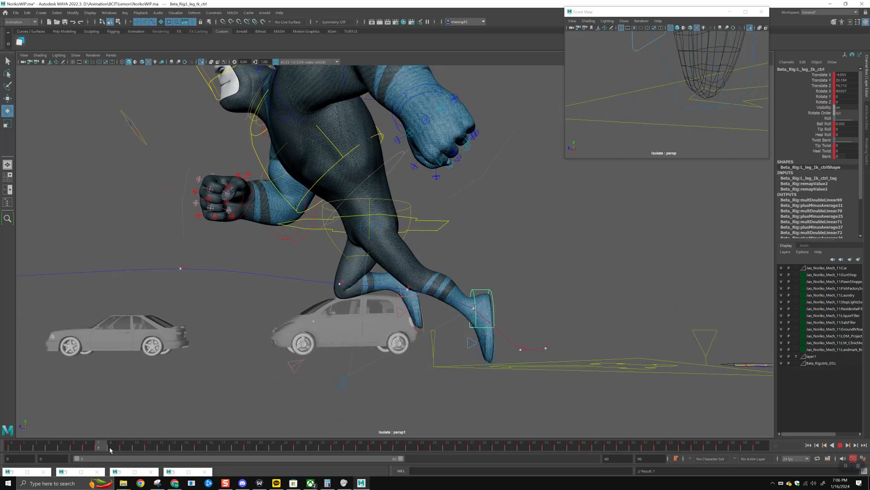
click(175, 449)
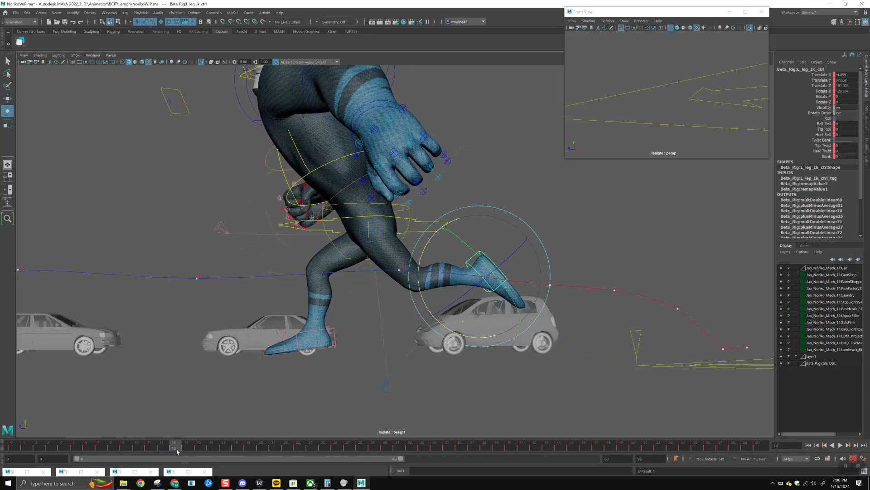
click(131, 449)
click(150, 449)
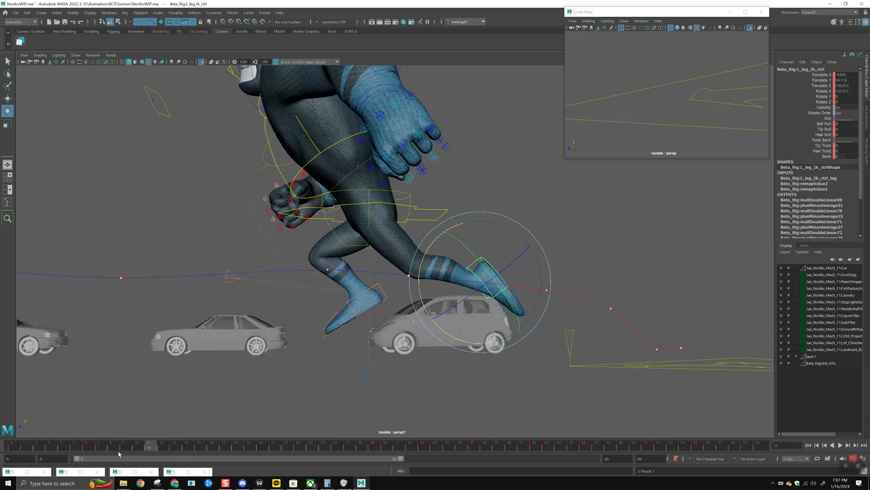
key(alt+shift+v)
key(alt+v)
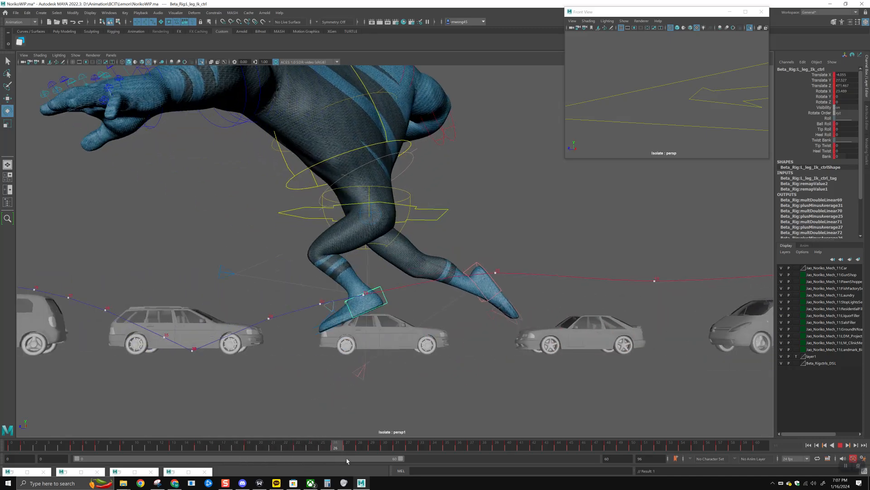
At frame 29, rotate the left leg IK control so the toes tilt up slightly before landing
click(233, 448)
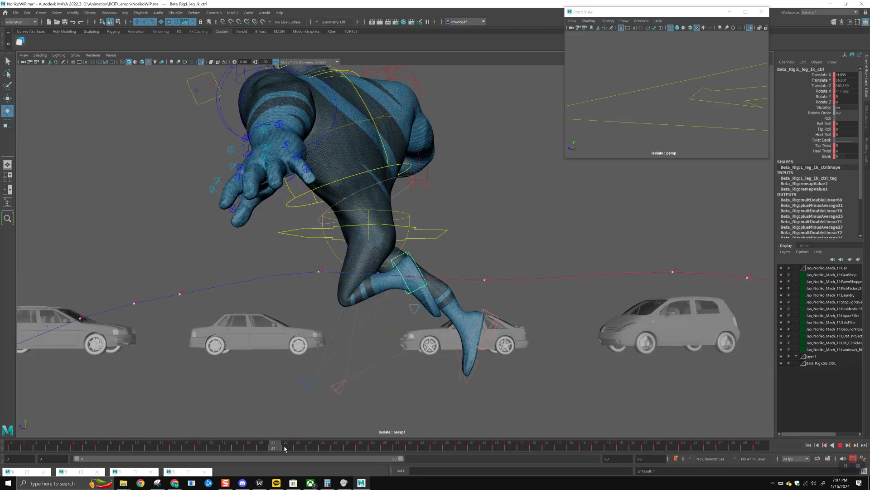
mouse_move(311, 446)
mouse_down()
mouse_move(385, 452)
mouse_move(300, 448)
mouse_move(385, 448)
mouse_move(373, 448)
mouse_up()
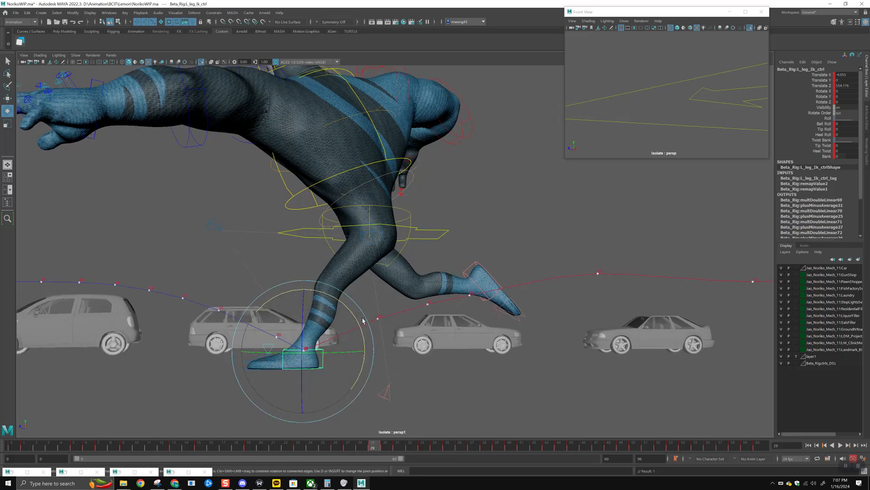
drag(363, 320, 369, 334)
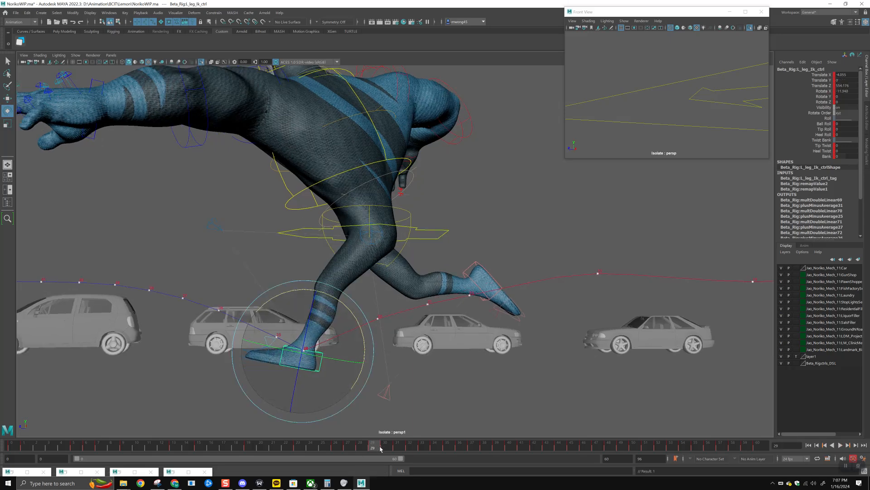
At frame 30, rotate the left foot's ball control to lift the toes slightly and key it
drag(379, 448, 385, 448)
key(q)
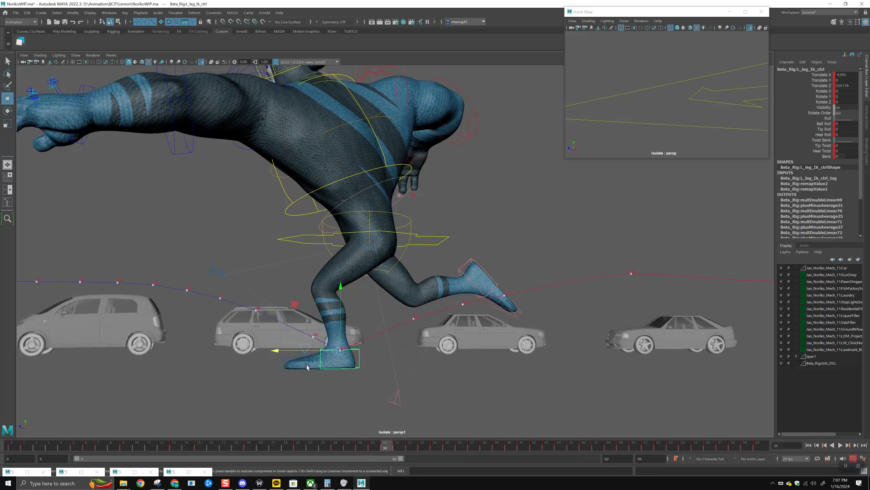
click(305, 366)
key(e)
drag(353, 331, 362, 348)
key(s)
At frame 25, rotate the left leg IK control so the foot points down and raise it slightly
drag(374, 445, 323, 448)
key(w)
click(390, 292)
click(297, 448)
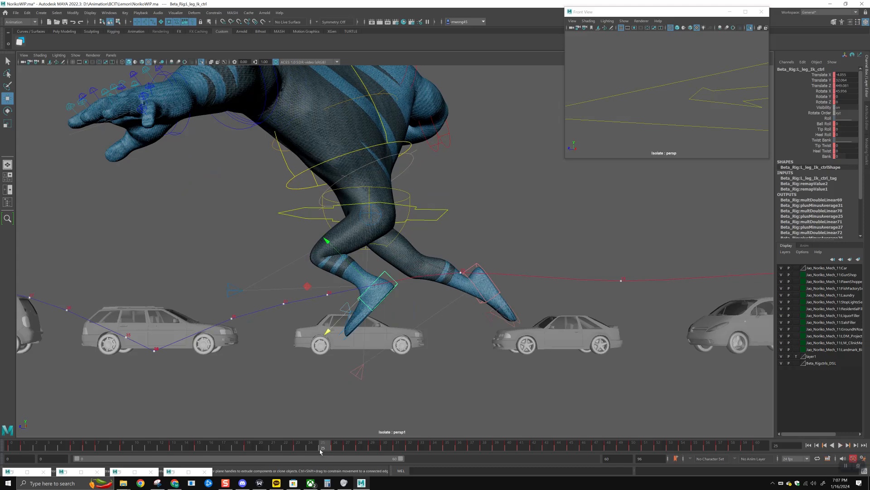
key(e)
drag(419, 321, 384, 312)
key(w)
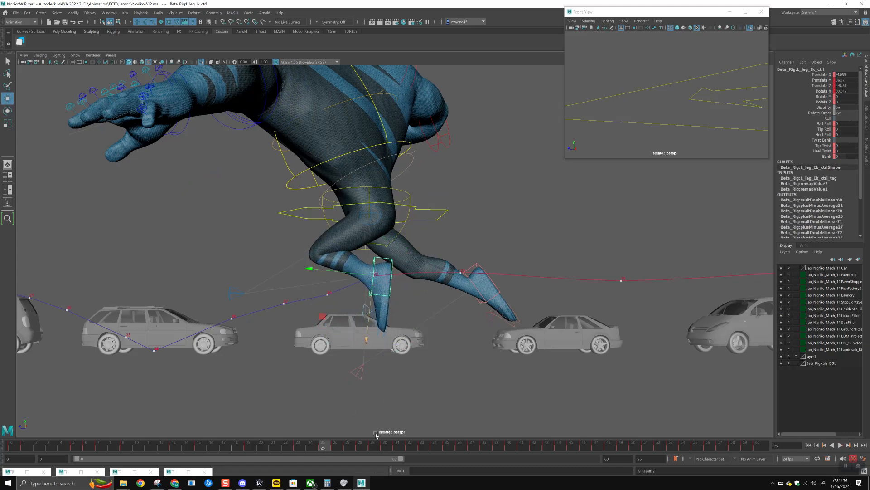
Play back the run and check the left foot's landing around frames 29 and 30
key(alt+v)
click(347, 449)
key(alt+v)
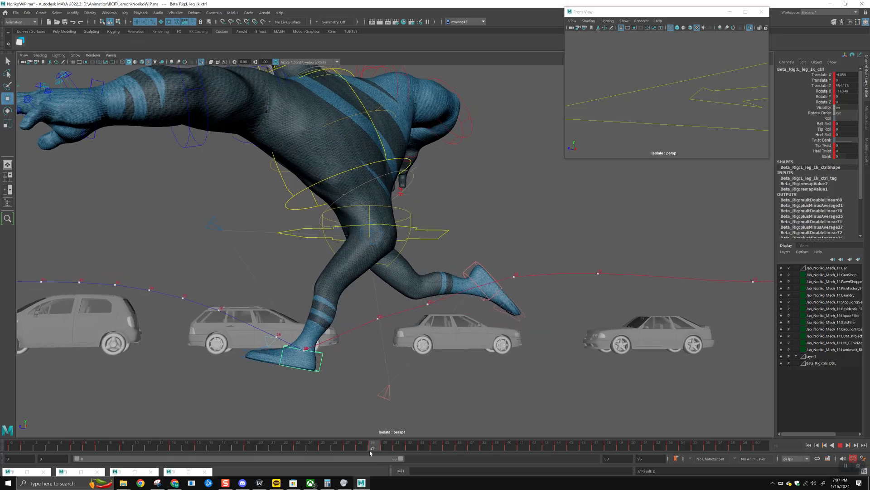
key(Escape)
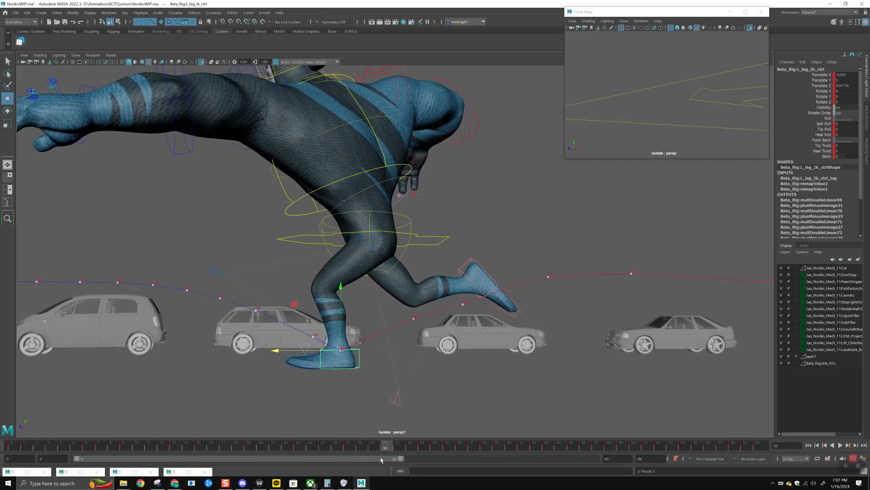
In the Graph Editor, shift the left leg IK control's Translate Z keys at frames 29 to 34 up to about 567
click(304, 351)
key(ctrl+z)
key(ctrl+g)
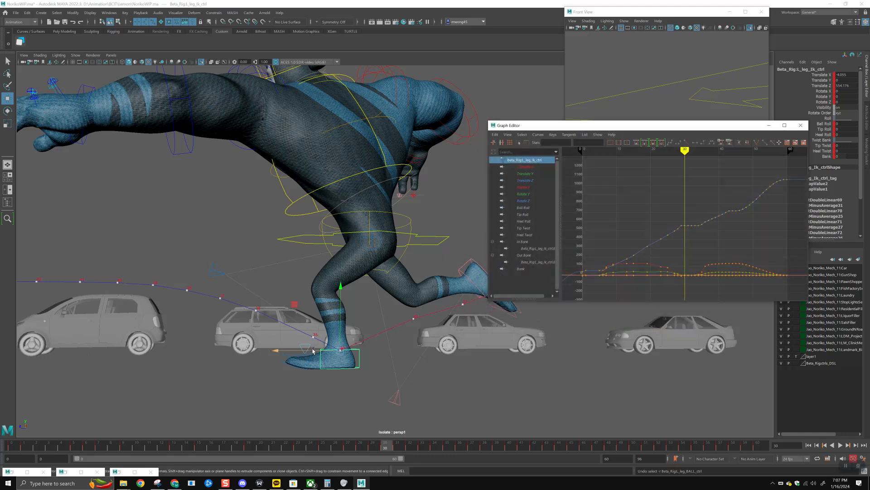
click(525, 180)
scroll(659, 236, up, 8)
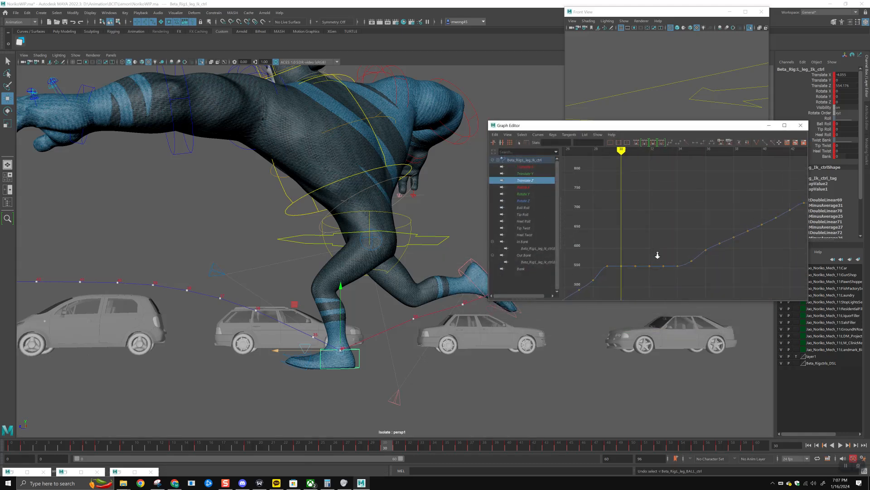
drag(642, 245, 729, 266)
mouse_move(668, 265)
shift+middle_down()
mouse_move(669, 249)
mouse_move(666, 256)
shift+middle_up()
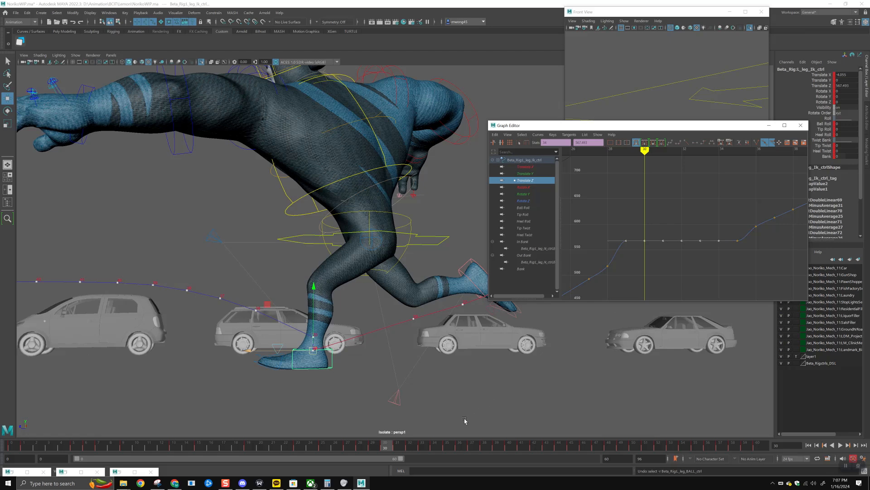
Play the ground contact, lower the Translate Z keys at frames 29 to 34 to about 552, and scrub through the result
key(alt+v)
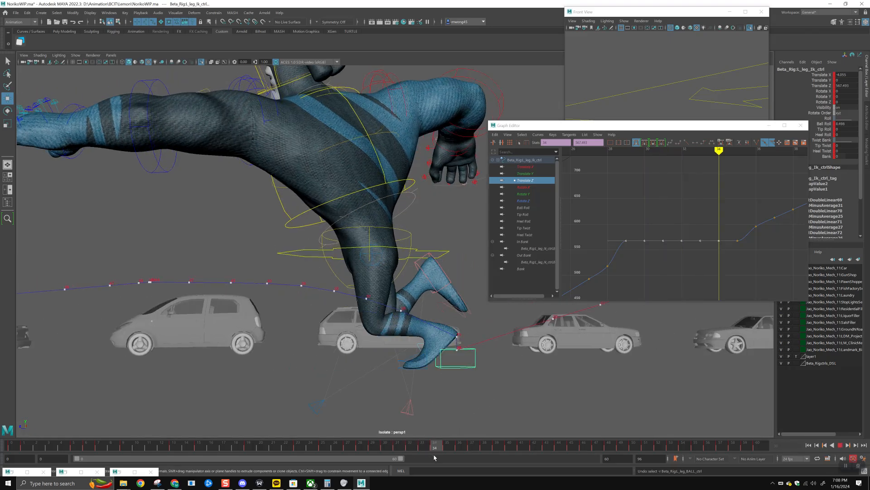
drag(442, 457, 435, 455)
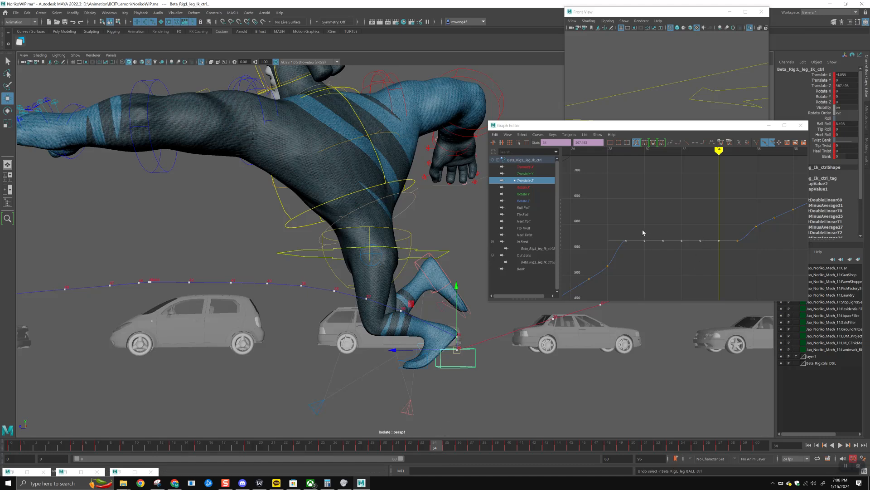
shift+middle_drag(666, 252, 653, 259)
drag(342, 446, 443, 454)
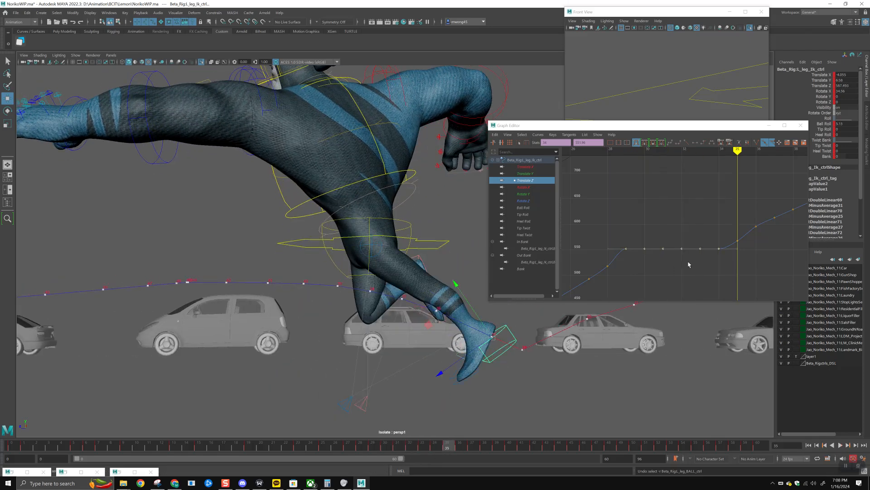
At frame 35, nudge the left leg IK control slightly up and forward, and key it
alt+middle_drag(474, 366, 392, 349)
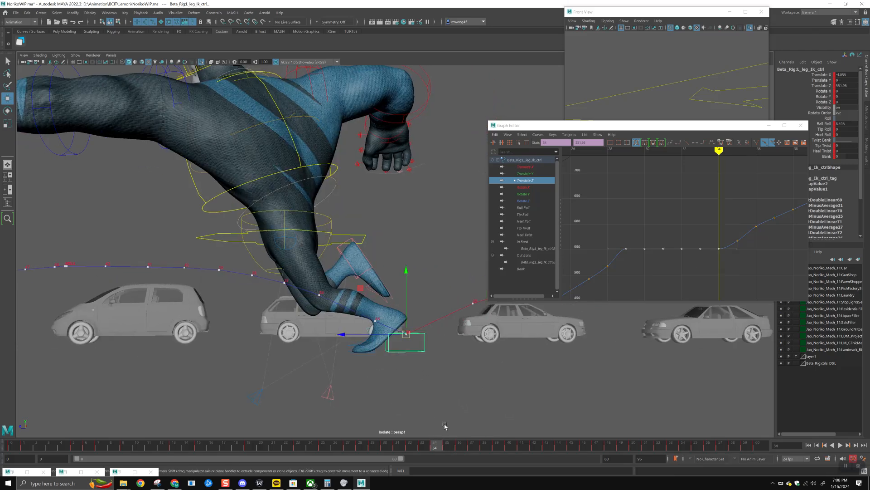
click(462, 447)
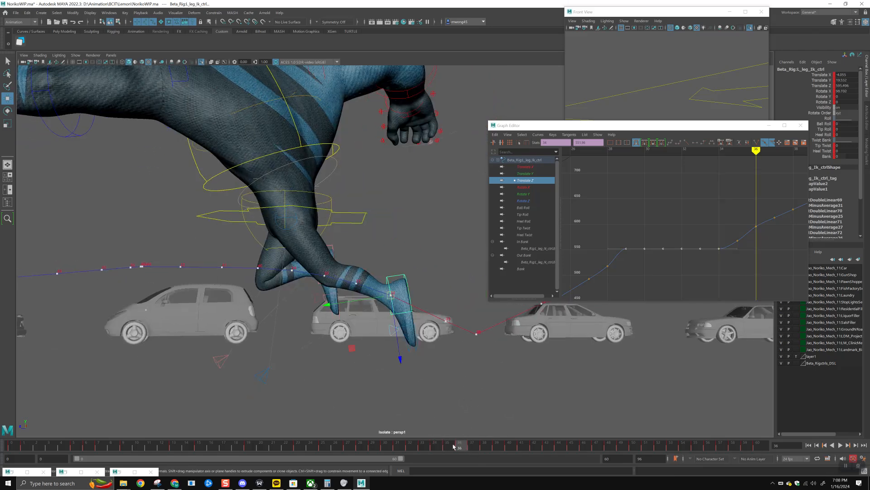
click(448, 448)
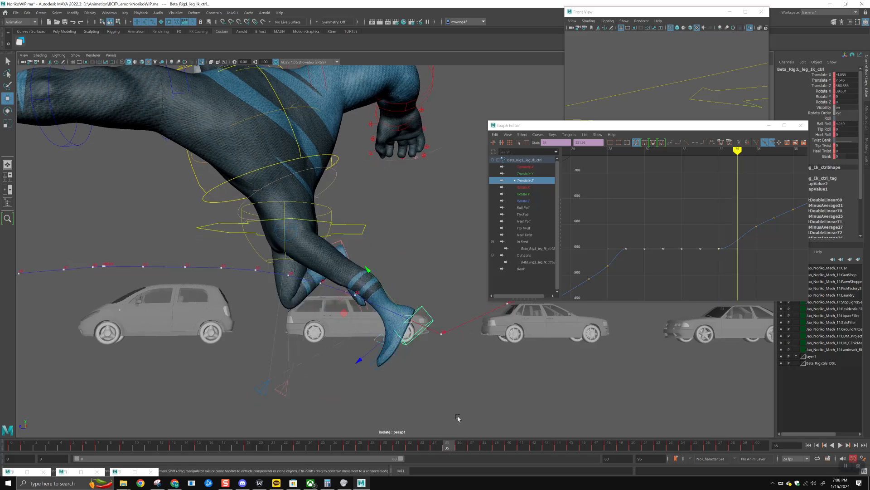
mouse_move(407, 318)
mouse_down()
mouse_move(394, 303)
mouse_move(405, 313)
mouse_up()
key(s)
key(alt+comma)
key(alt+period)
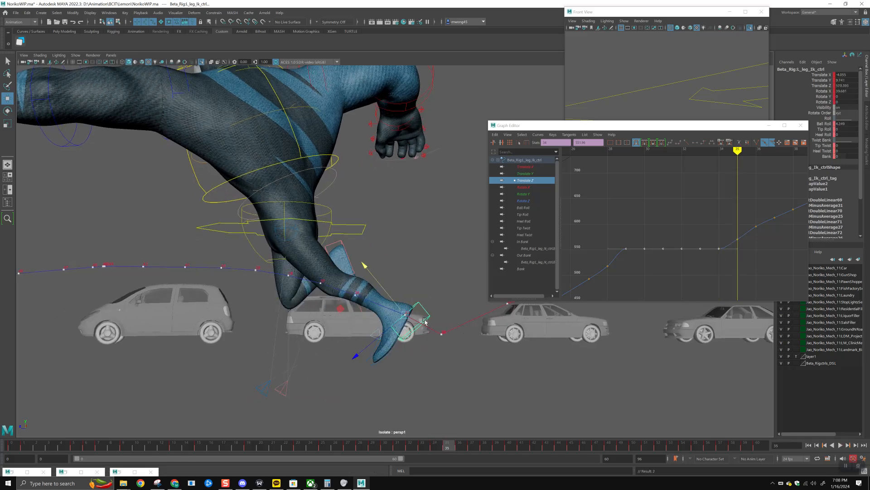
Play on from frame 36 and examine the left ankle's motion trail frame by frame around frame 45
click(459, 448)
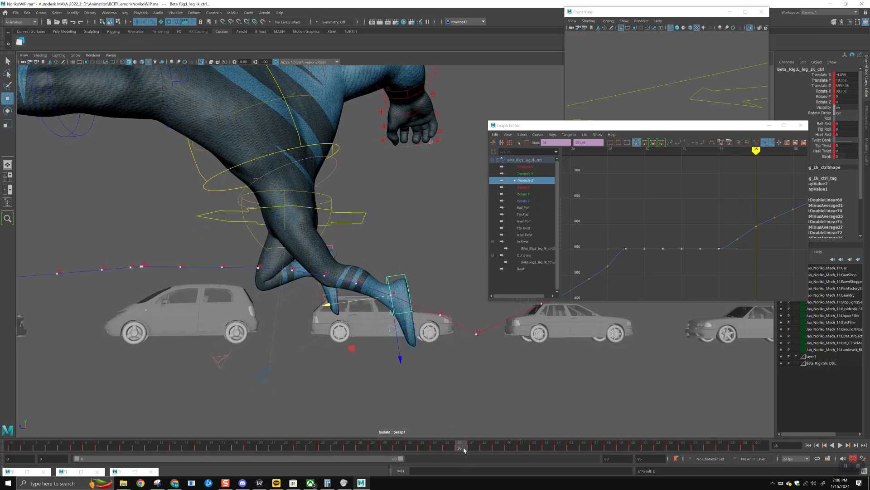
key(alt+v)
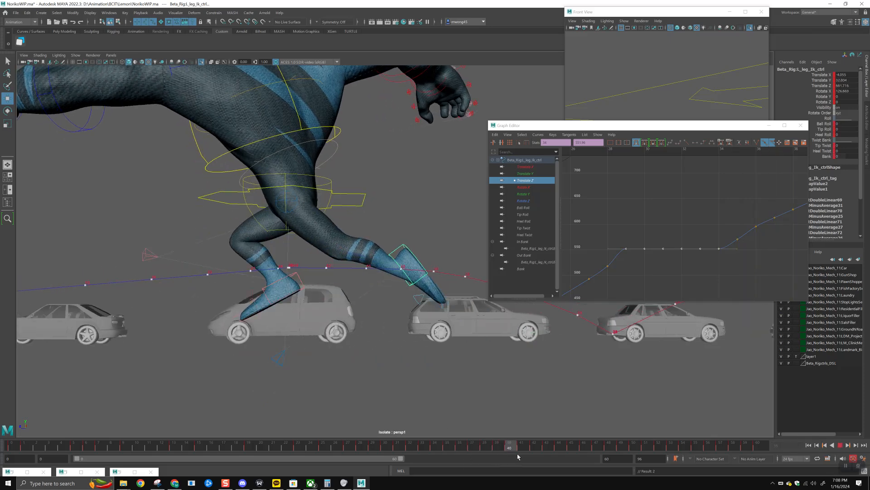
key(alt+v)
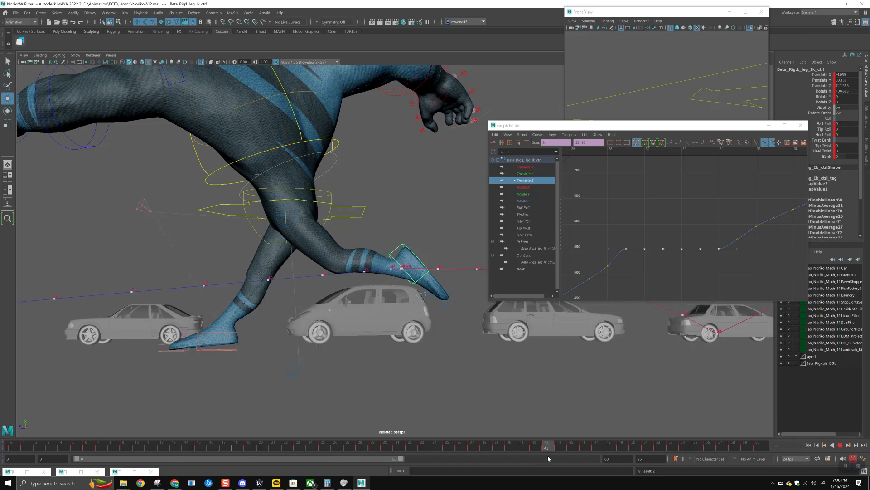
alt+right_drag(370, 293, 693, 268)
alt+right_drag(385, 325, 532, 325)
alt+right_drag(422, 324, 612, 324)
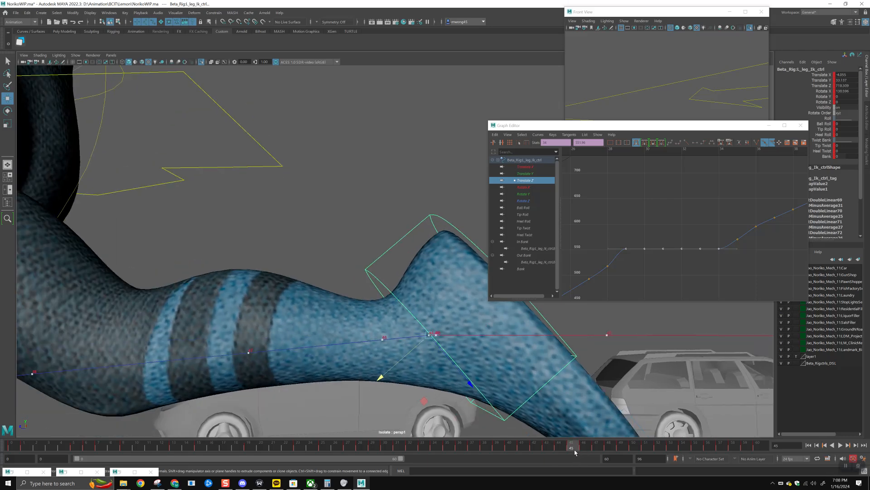
key(period)
key(period)
key(period)
key(comma)
key(comma)
key(comma)
key(period)
key(period)
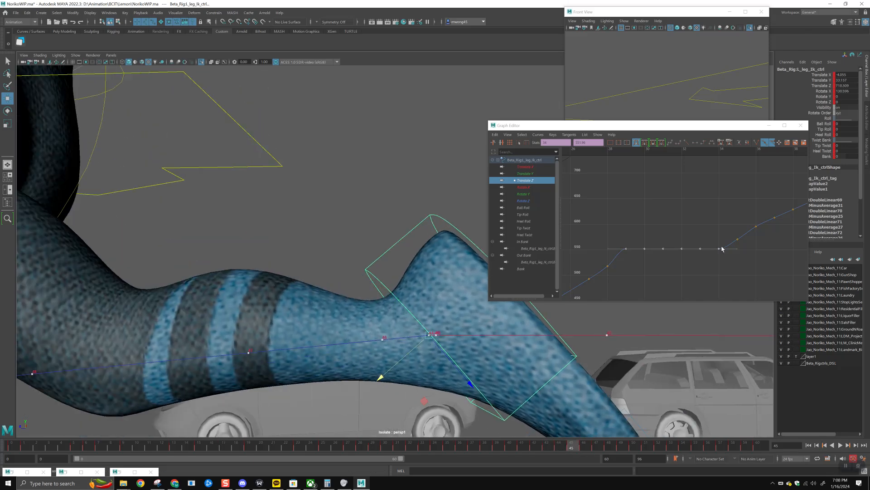
Select the unsnapped keys across all of the left leg IK control's curves in the Graph Editor
click(535, 160)
key(a)
drag(660, 216, 734, 238)
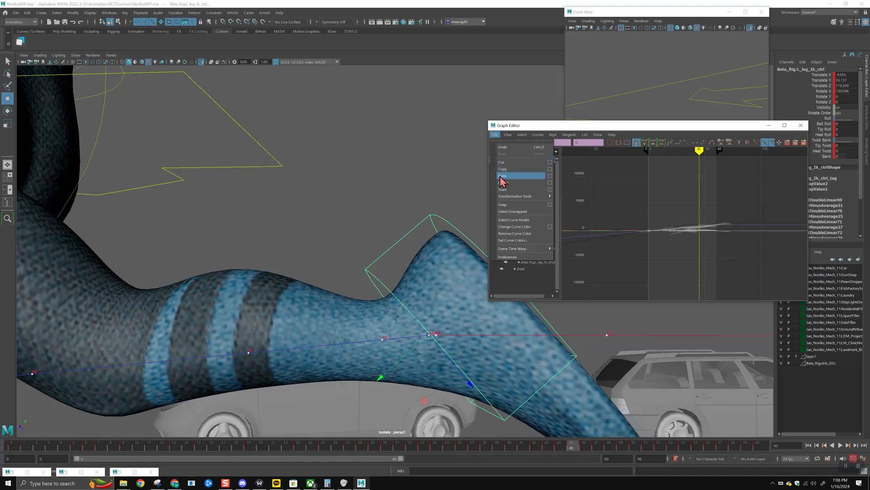
click(519, 216)
key(f)
At frame 42, raise the left leg IK control to a Translate Y of about 41, close the curve view, and rotate the foot slightly
drag(564, 445, 480, 449)
scroll(457, 334, down, 8)
key(alt+v)
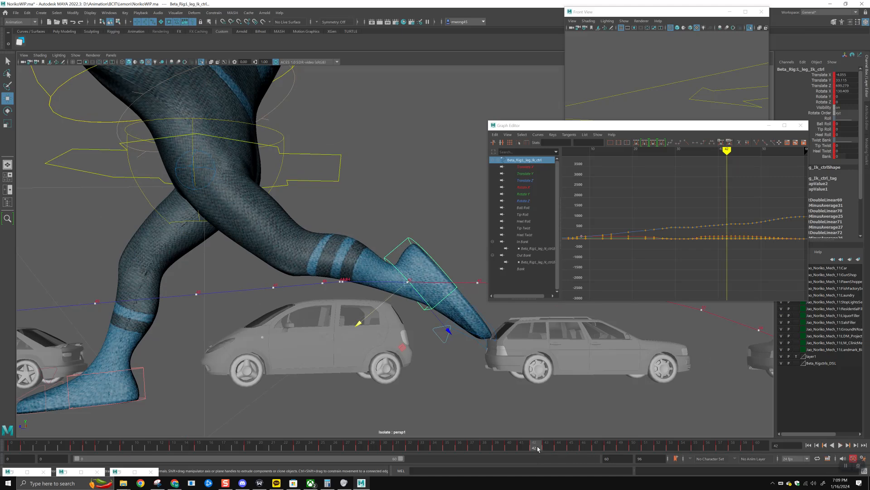
drag(396, 299, 419, 269)
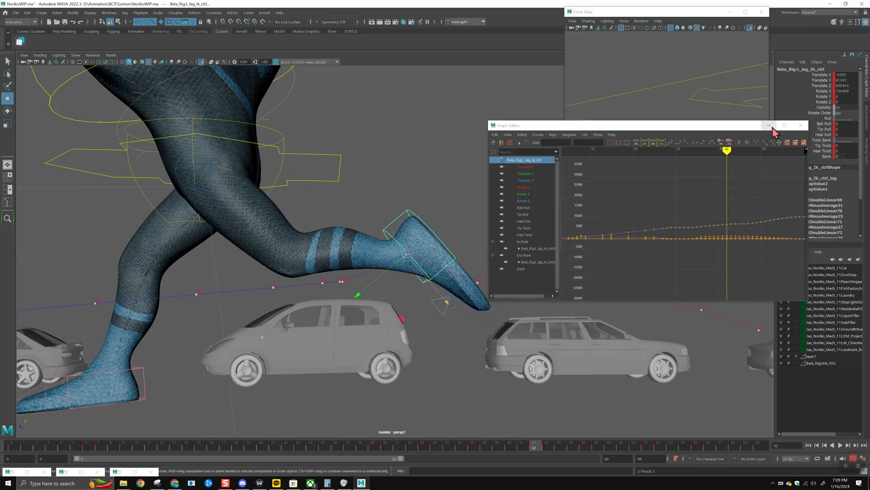
click(769, 125)
scroll(443, 298, down, 3)
key(e)
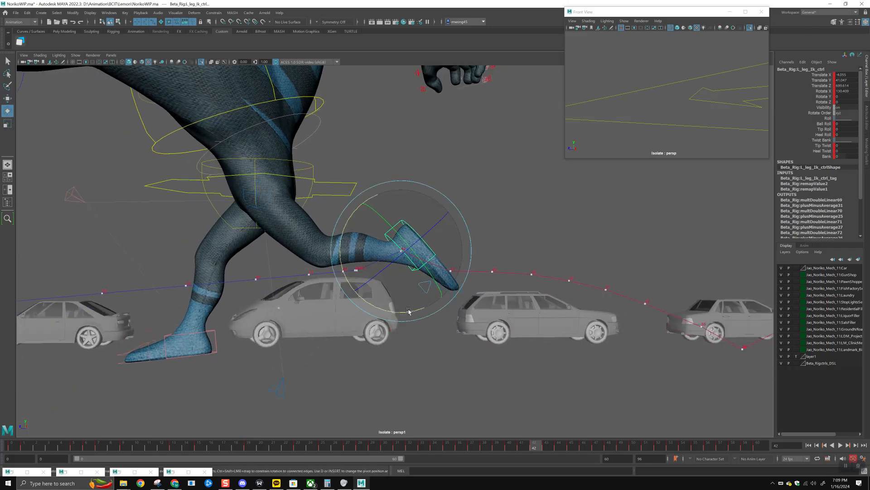
drag(401, 310, 396, 312)
Scrub through frames 39 to 41 and nudge the left leg IK control slightly upward to smooth the foot's arc
click(514, 447)
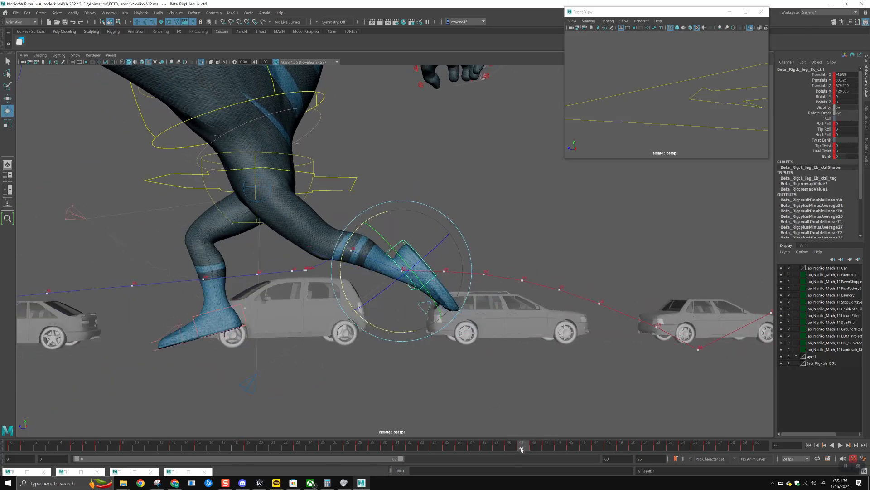
drag(508, 448, 497, 447)
click(507, 448)
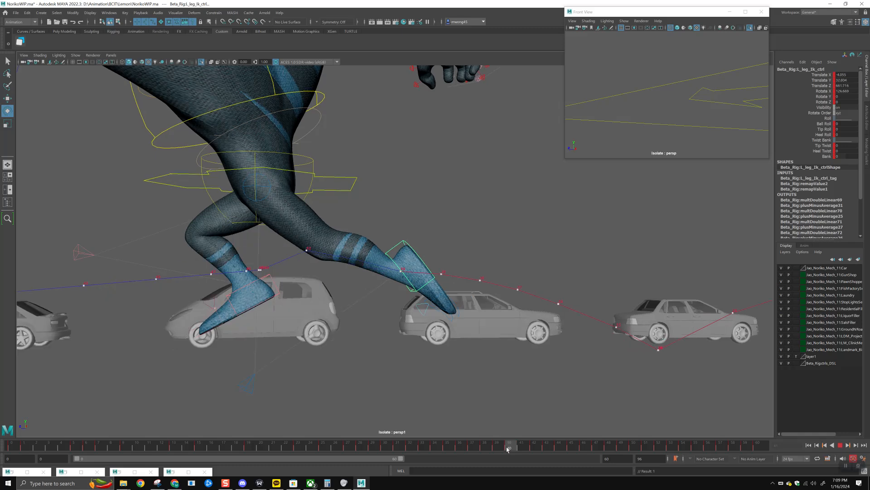
click(498, 449)
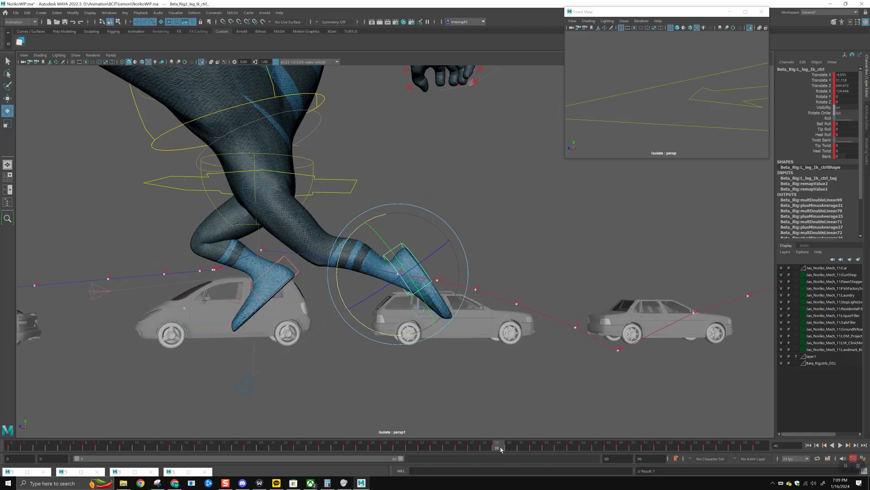
key(w)
drag(394, 285, 391, 282)
click(391, 282)
key(ctrl+z)
At frame 44, raise the left leg IK control and shift it slightly forward
drag(504, 446, 553, 450)
click(554, 448)
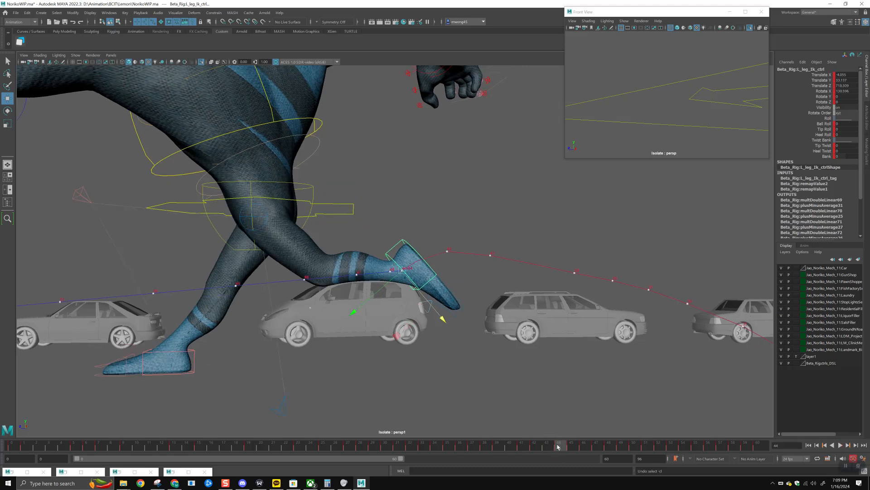
drag(417, 291, 404, 278)
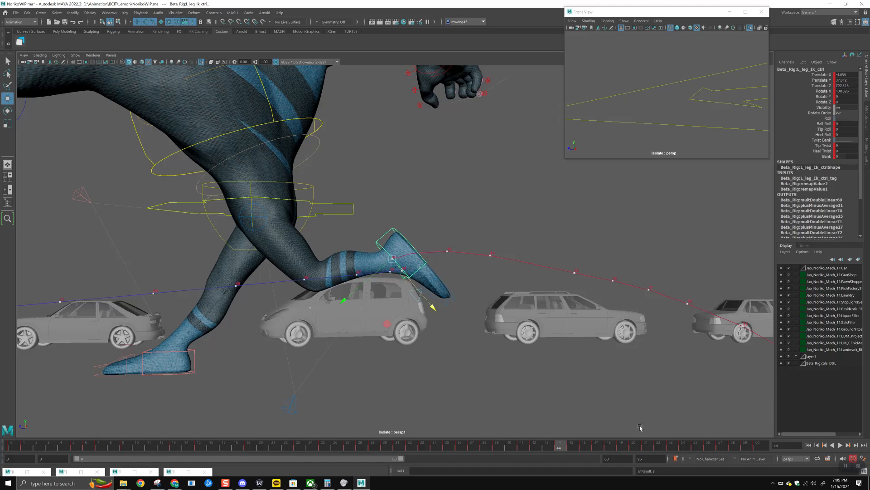
Check frames 45 and 46, and move the left leg IK control slightly backward at frame 47
click(572, 449)
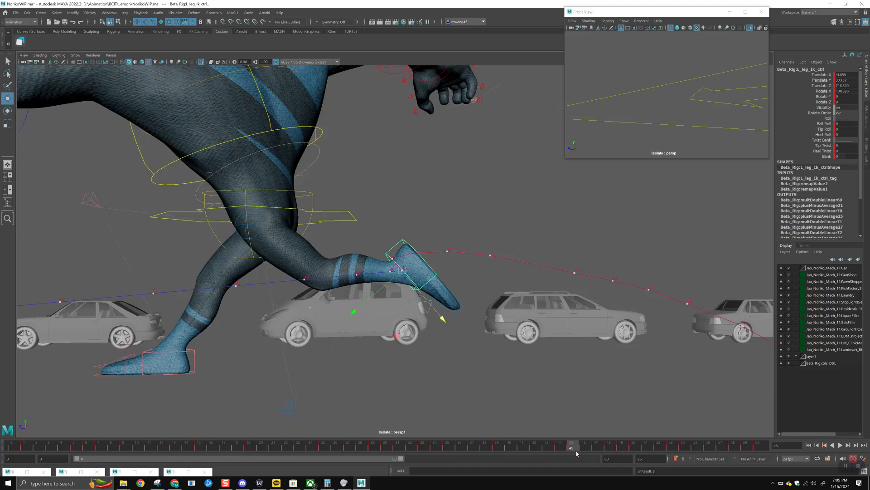
click(583, 450)
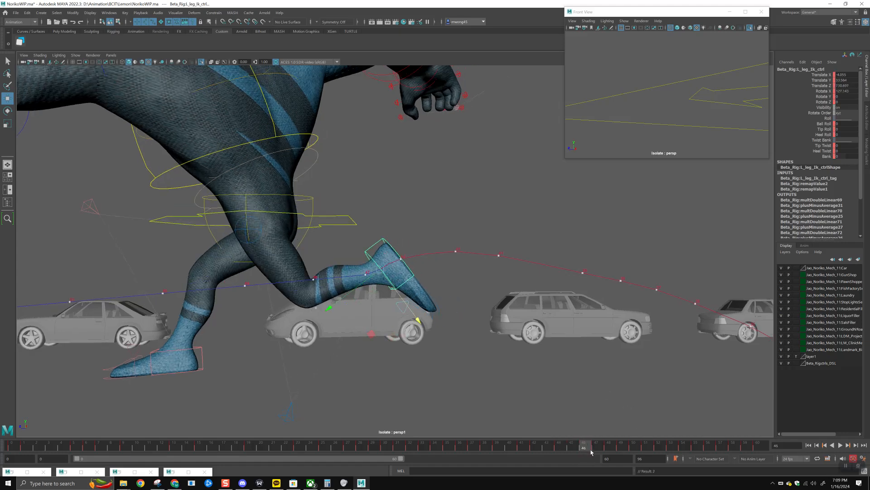
click(596, 450)
mouse_move(374, 288)
mouse_down()
mouse_move(387, 297)
mouse_move(388, 288)
mouse_up()
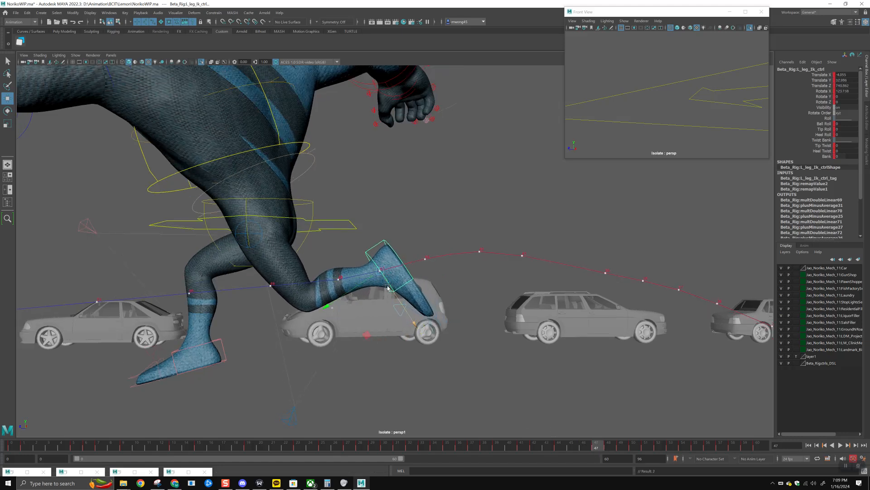
Play back the run and undo the last keyed changes to the left leg IK control around frame 42
key(alt+v)
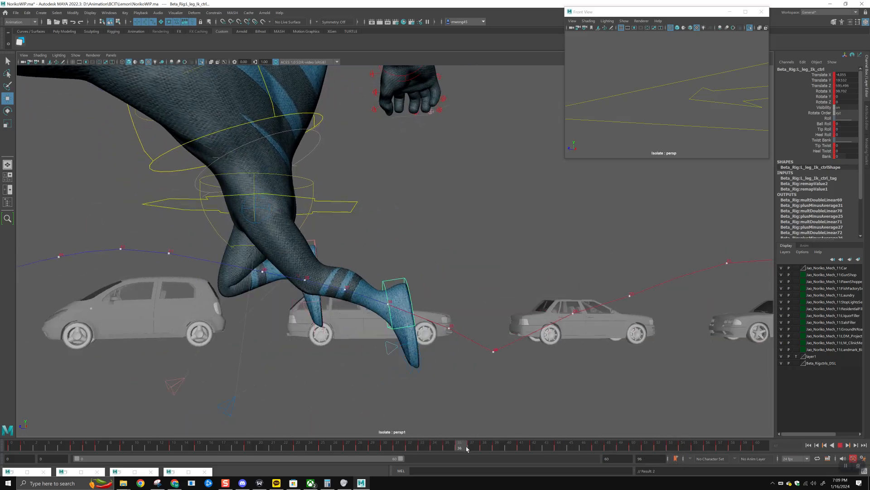
click(518, 446)
key(ctrl+z)
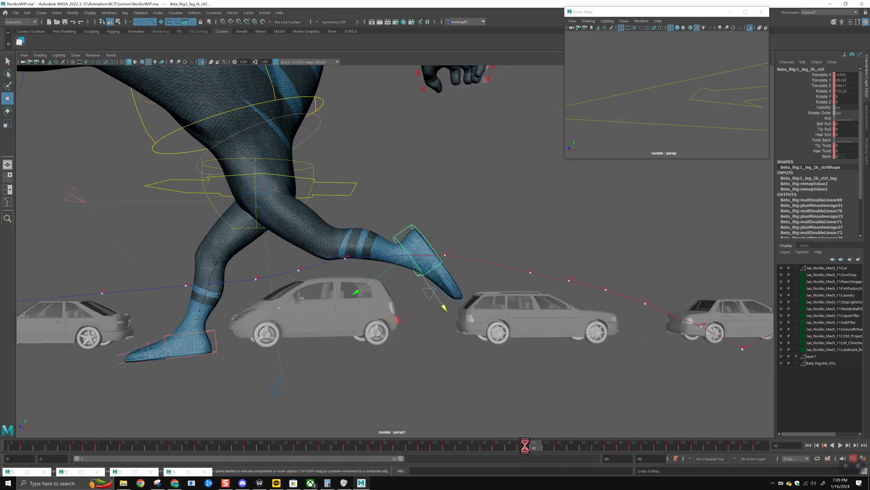
click(523, 446)
key(alt+v)
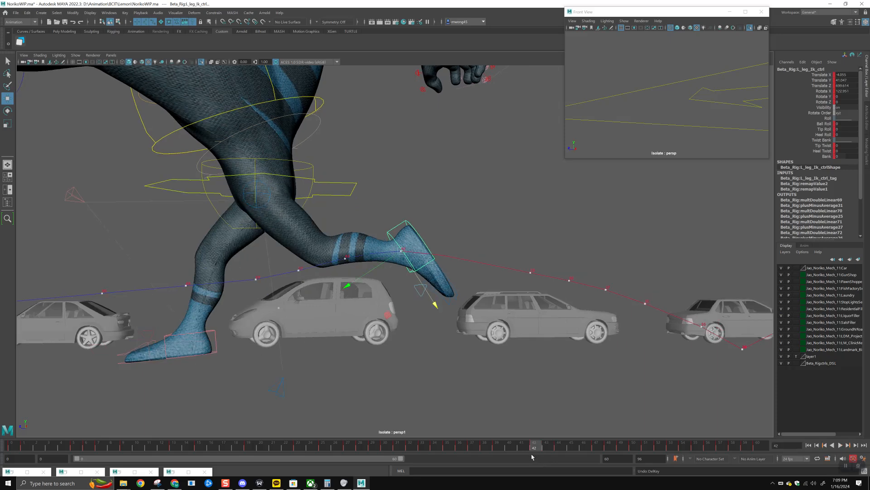
Nudge the left leg IK control at frame 39 and scrub forward to frame 42 to check the foot's arc
mouse_move(499, 447)
mouse_down()
mouse_move(524, 455)
mouse_move(559, 450)
mouse_move(478, 452)
mouse_move(506, 456)
mouse_up()
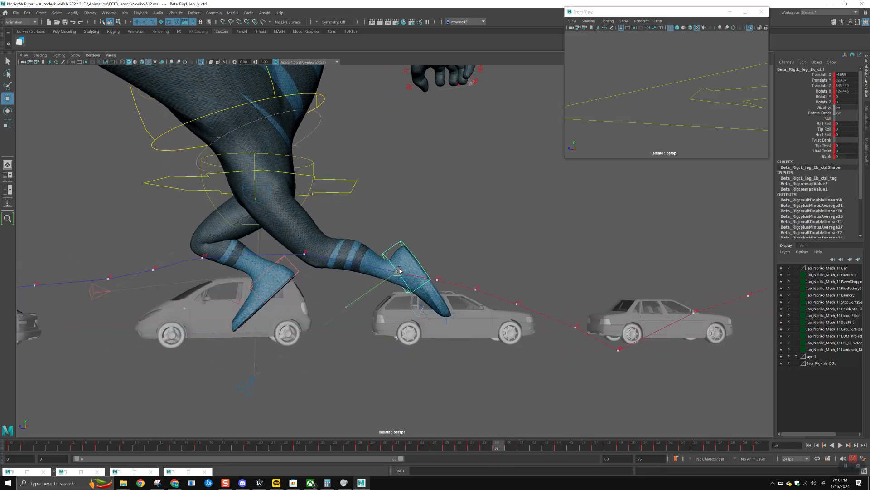
drag(398, 269, 402, 275)
drag(507, 448, 537, 449)
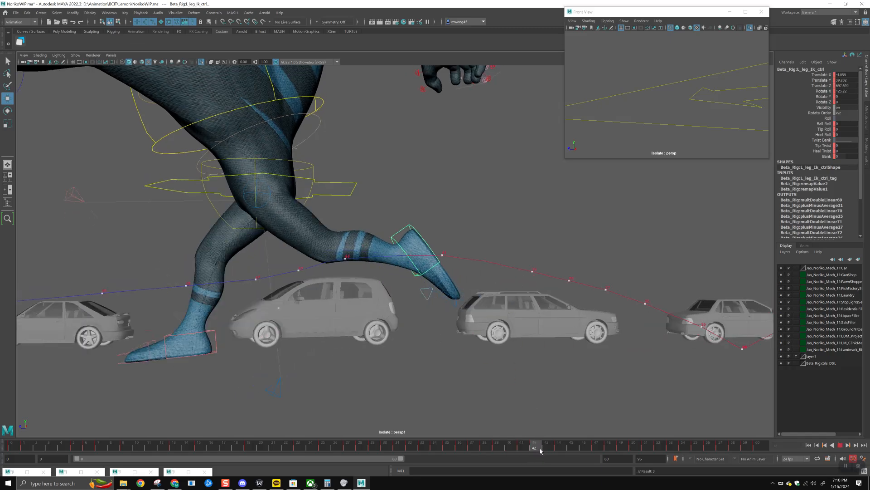
Isolate the left leg IK control's Translate Z curve, undo the unwanted curve edits, and rework the key at frame 41
key(g)
click(530, 182)
key(f)
click(735, 211)
scroll(720, 217, up, 4)
click(713, 238)
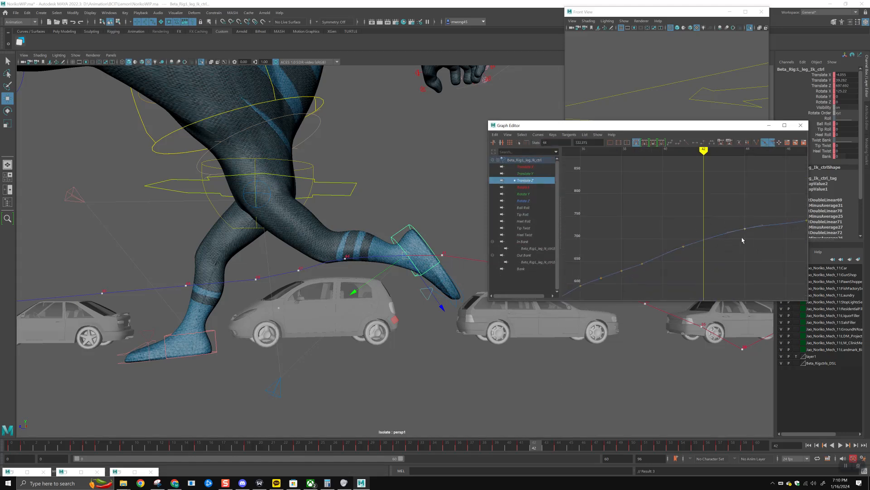
key(ctrl+z)
key(ctrl+z)
key(ctrl+z)
mouse_move(676, 237)
mouse_down()
mouse_move(699, 262)
mouse_move(683, 250)
mouse_up()
At frame 41, raise the left leg IK control to a Translate Y of about 43 and check the neighbouring frames
drag(517, 448, 522, 449)
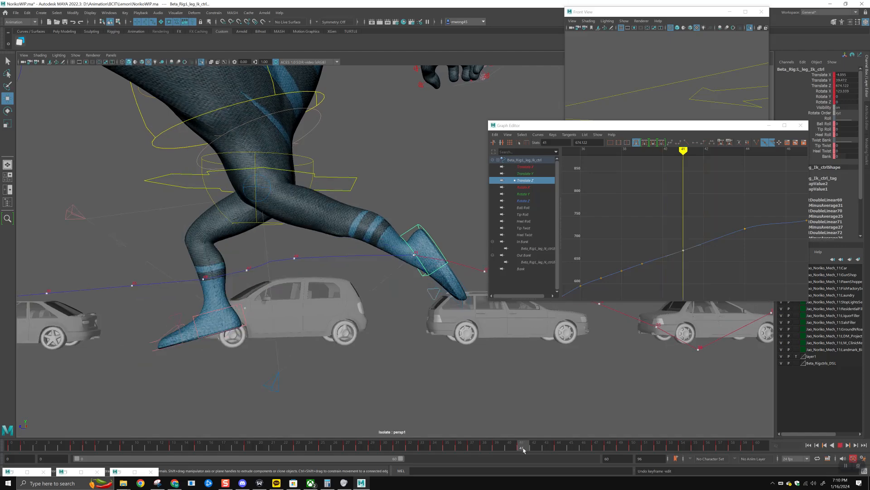
drag(425, 267, 415, 263)
drag(535, 448, 559, 448)
key(alt+comma)
key(alt+comma)
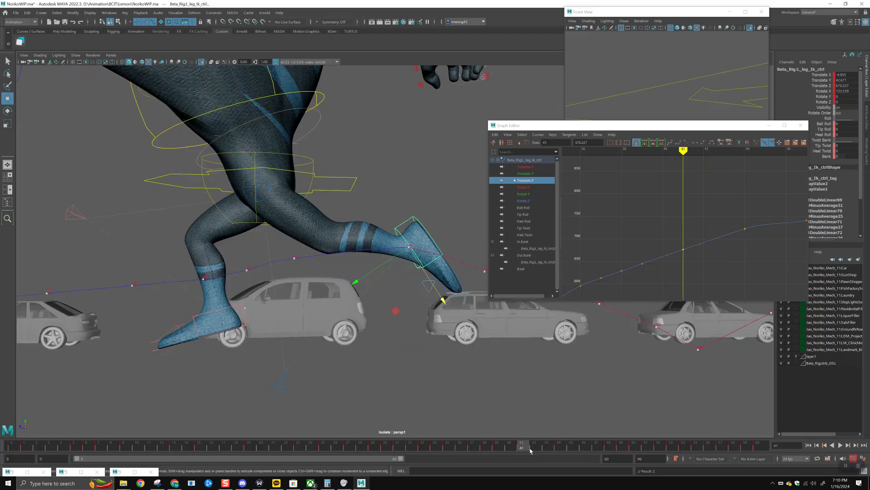
At frame 42, reposition the left leg IK control to follow the raised foot arc and play back the motion
click(403, 261)
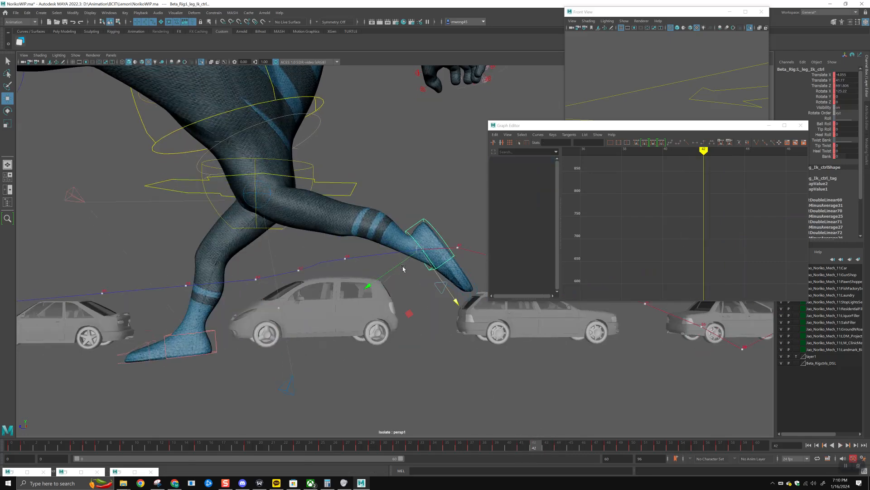
mouse_move(403, 261)
mouse_down()
mouse_move(394, 267)
mouse_move(410, 260)
mouse_up()
key(alt+v)
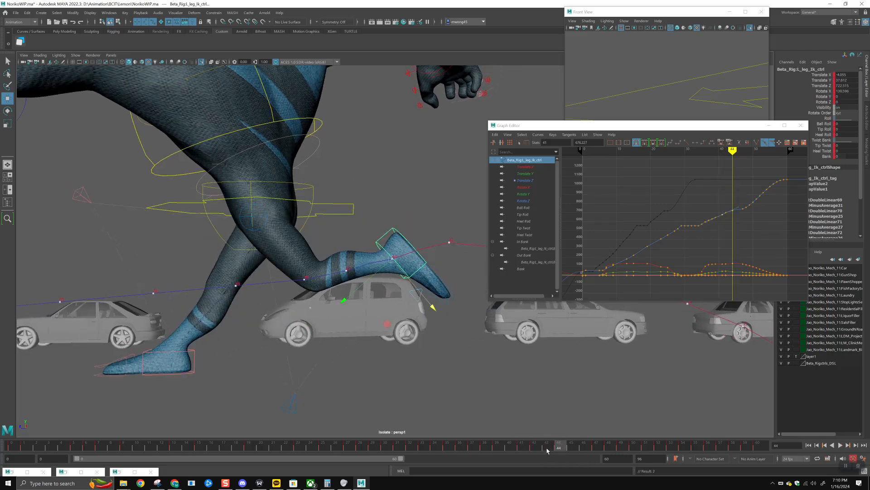
Raise the left leg IK control to a Translate Y of about 44 at frame 43, and shift it forward at frame 44
click(548, 451)
drag(429, 264, 418, 232)
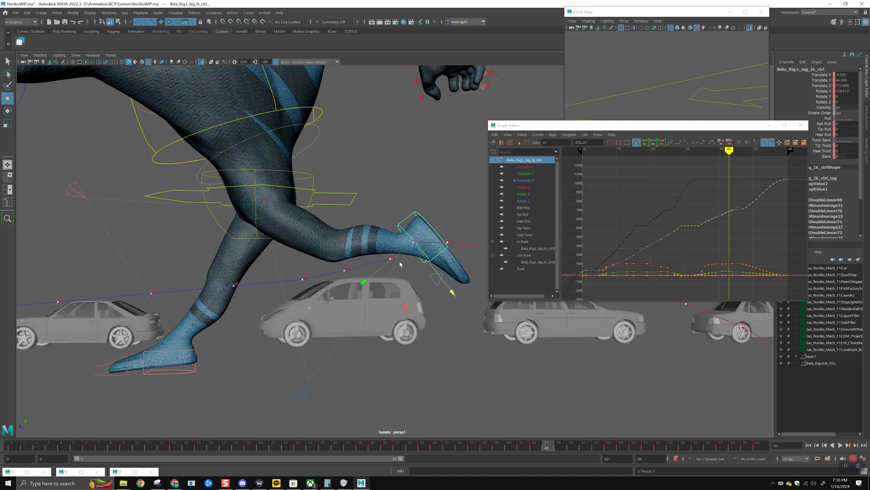
click(388, 266)
key(ctrl+z)
mouse_move(388, 265)
mouse_down()
mouse_move(379, 272)
mouse_move(415, 263)
mouse_move(376, 271)
mouse_up()
click(567, 449)
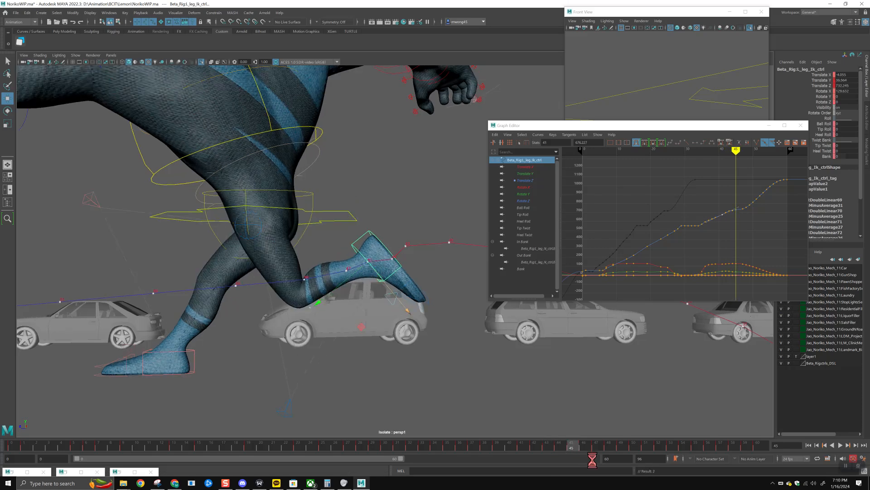
click(557, 448)
key(alt+v)
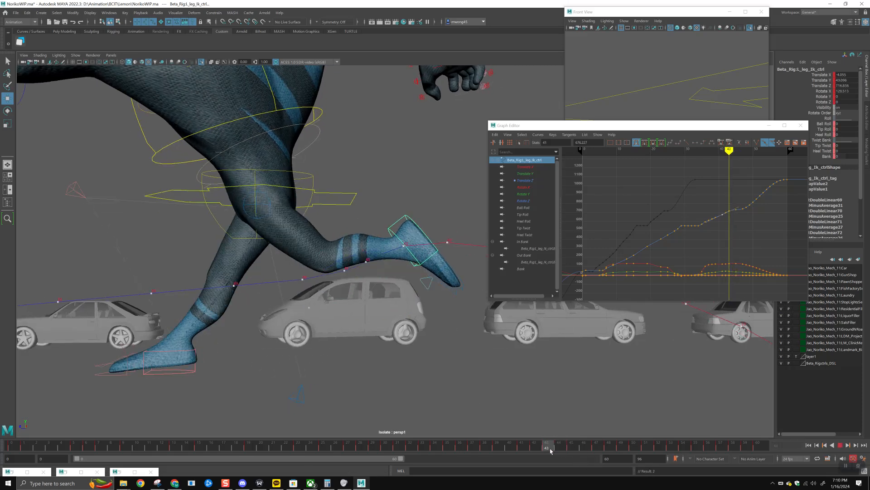
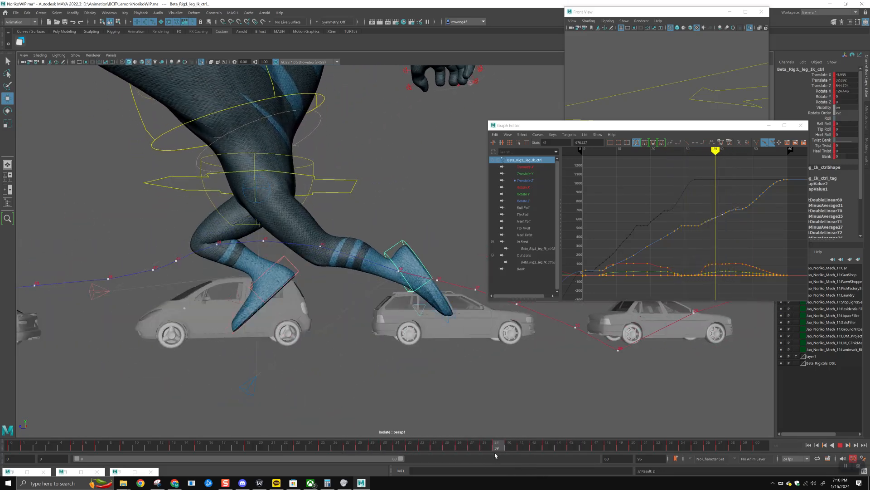
Lower the left leg IK control slightly at frame 41 and shift it forward at frames 41 and 43
key(alt+v)
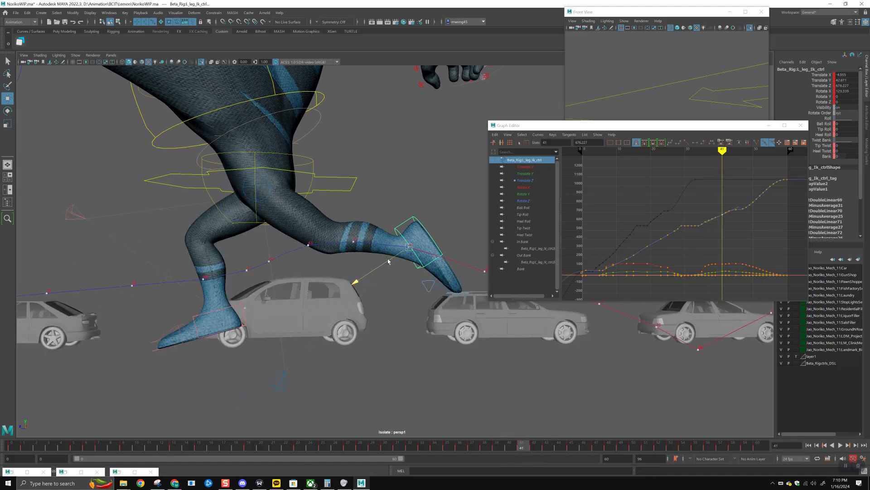
drag(412, 261, 407, 256)
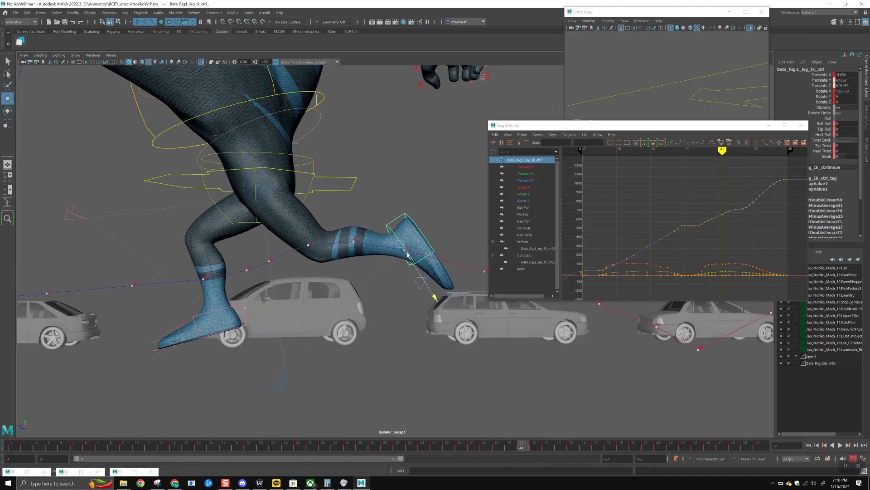
drag(512, 447, 543, 454)
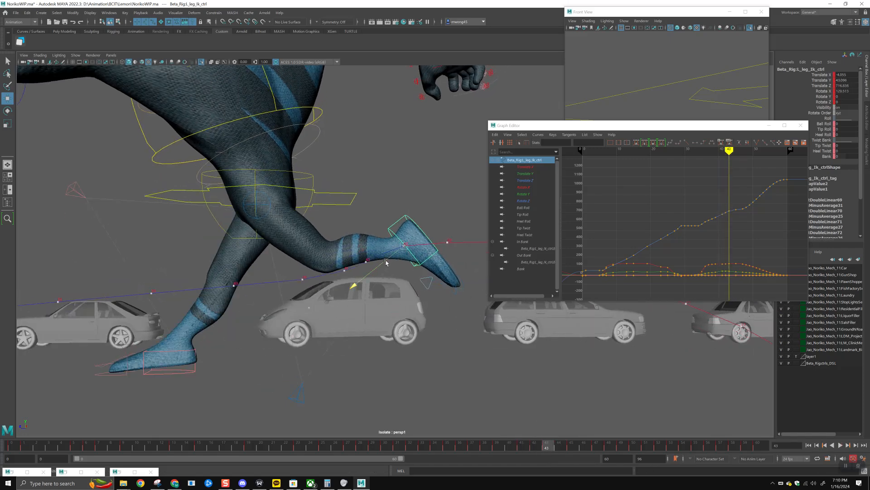
drag(387, 261, 408, 265)
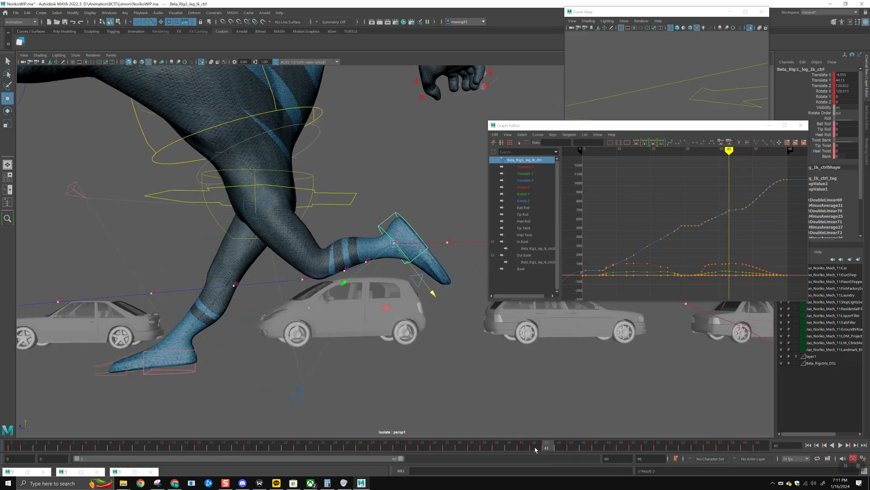
Scrub and play the run from a front three-quarter angle to examine the left foot's motion trail
click(534, 449)
mouse_move(511, 448)
mouse_down()
mouse_move(580, 460)
mouse_move(522, 446)
mouse_move(256, 431)
mouse_move(51, 431)
mouse_up()
alt+drag(250, 281, 238, 328)
key(alt+v)
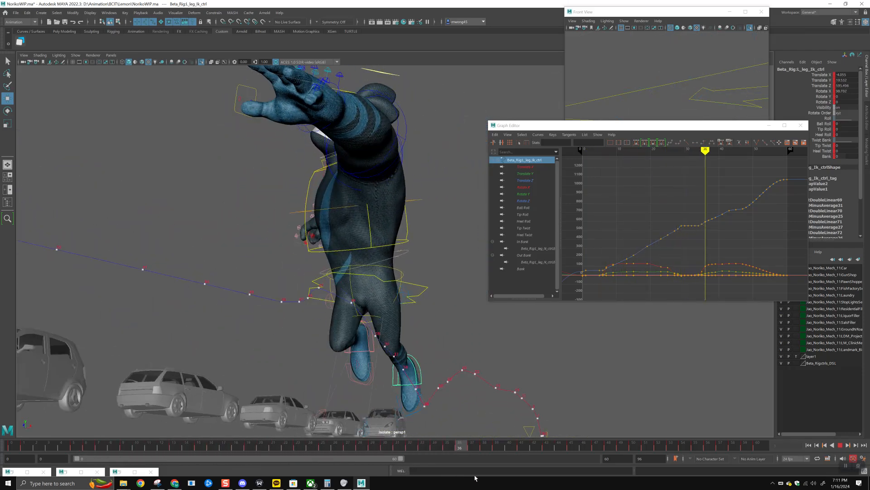
mouse_move(573, 446)
mouse_down()
mouse_move(590, 448)
mouse_move(536, 446)
mouse_move(577, 462)
mouse_up()
Delete the main pelvis control's Translate Z keys between frame 43 and the last two keys, removing the flat section
click(429, 309)
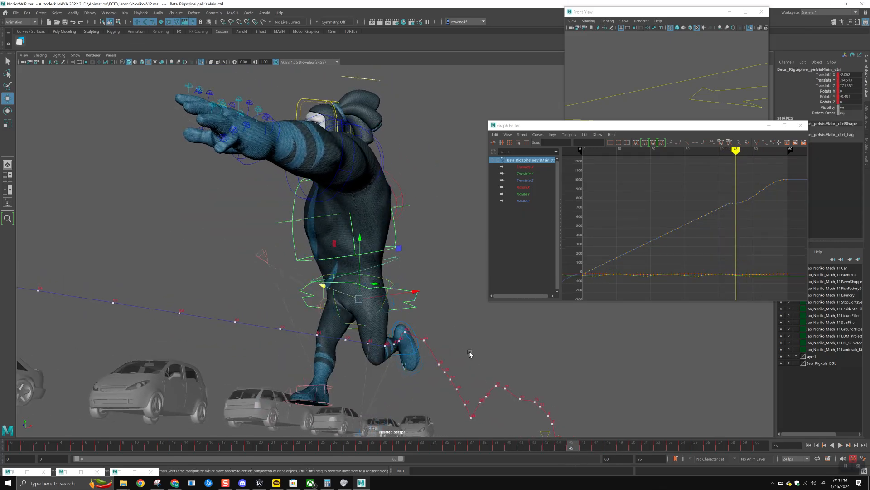
alt+drag(459, 360, 407, 370)
drag(537, 446, 606, 464)
scroll(725, 230, up, 5)
scroll(695, 194, down, 2)
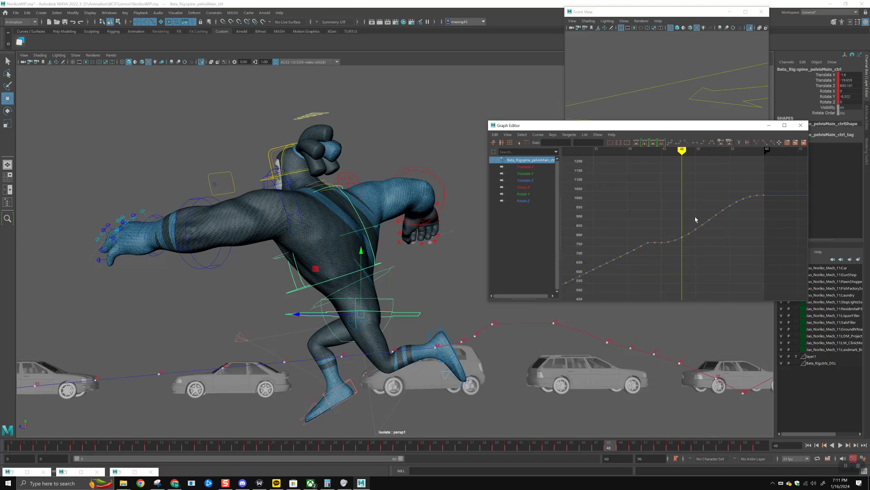
drag(660, 201, 752, 280)
drag(649, 193, 751, 276)
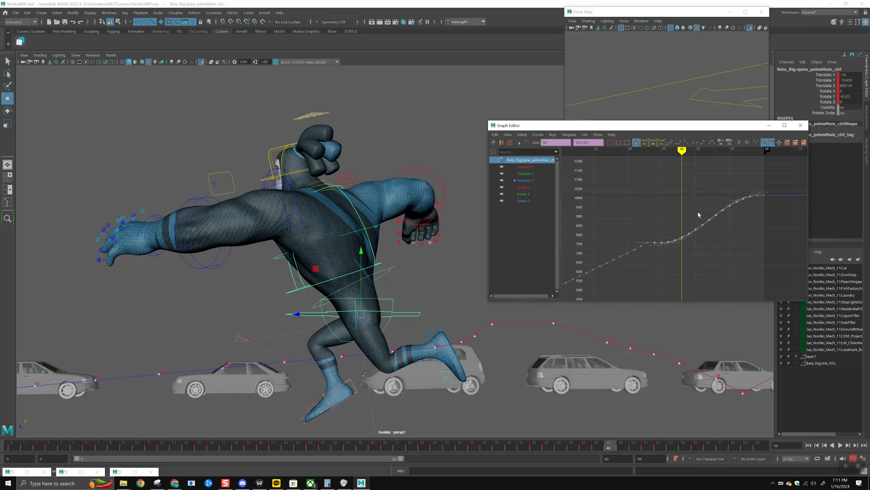
key(Delete)
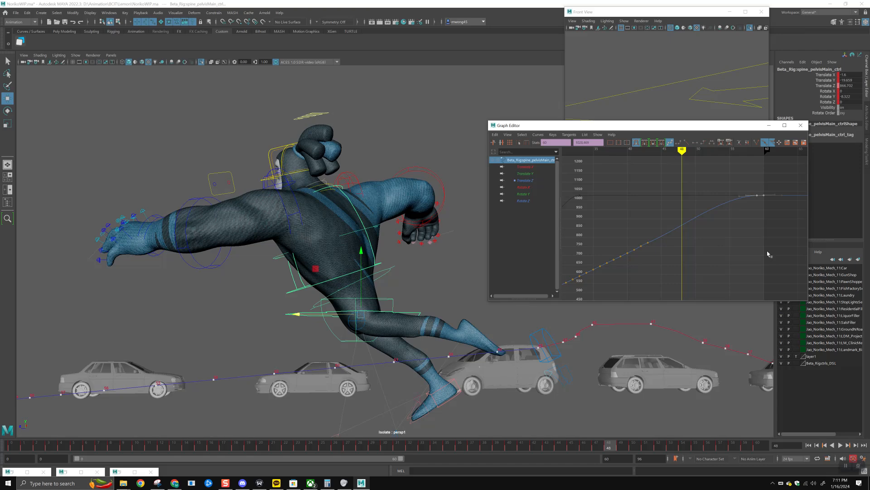
Straighten the end of the pelvis Translate Z curve into a linear forward motion and review it up to frame 48
middle_drag(758, 232, 761, 225)
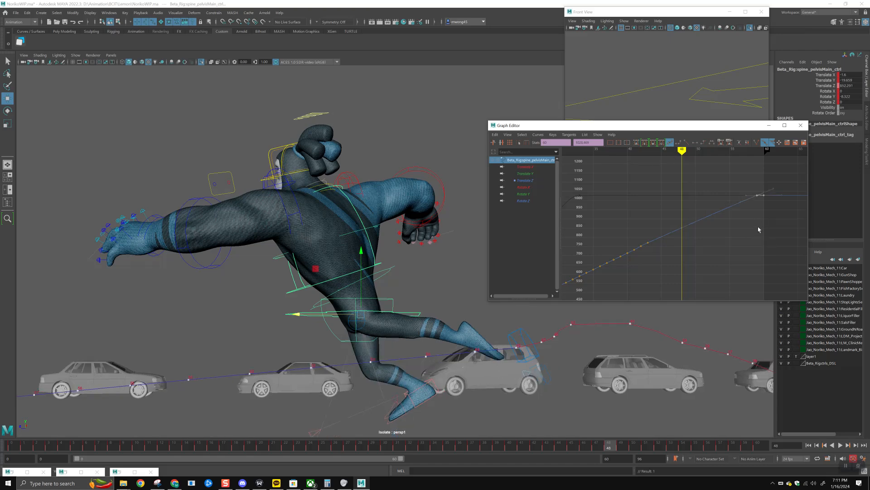
key(alt+v)
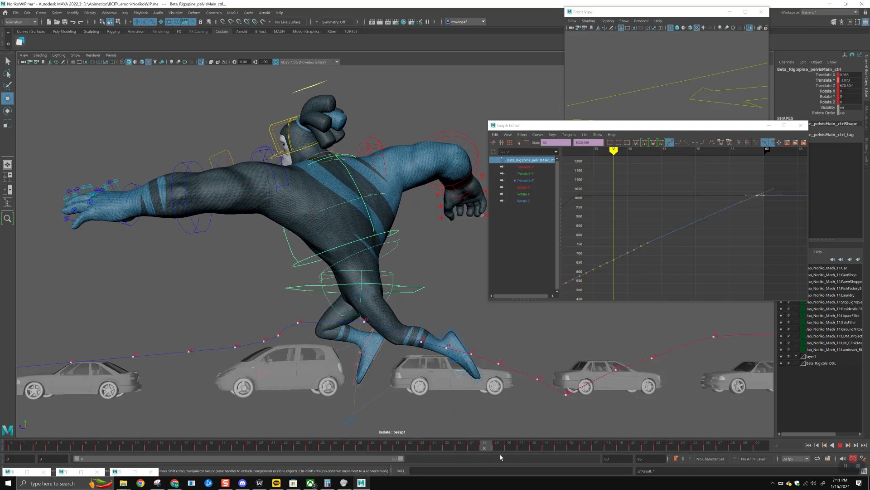
drag(559, 465, 612, 469)
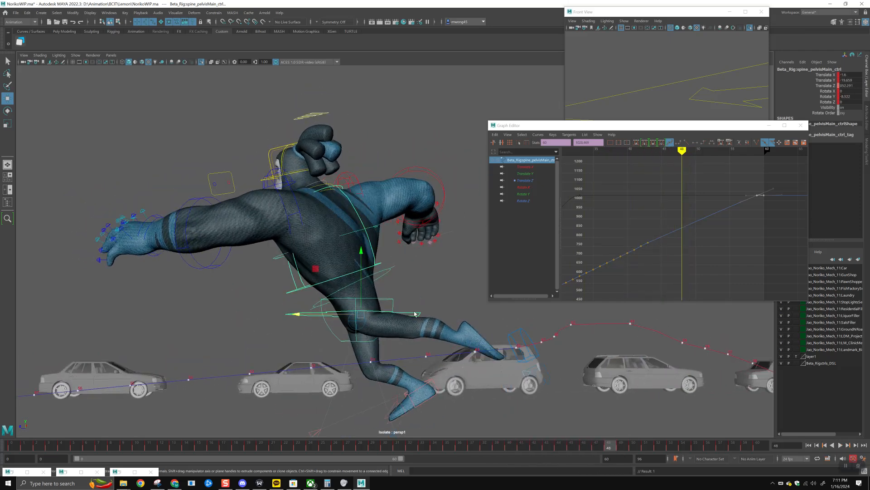
Isolate the main pelvis control's Translate Y curve and paste the copied up-and-down cycle at frame 49
click(439, 326)
click(526, 174)
key(f)
key(a)
click(620, 446)
drag(620, 448, 620, 448)
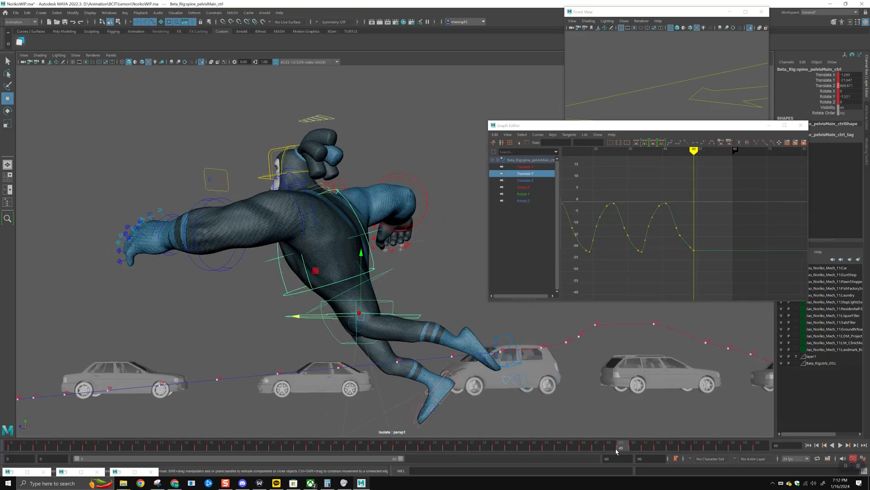
click(497, 135)
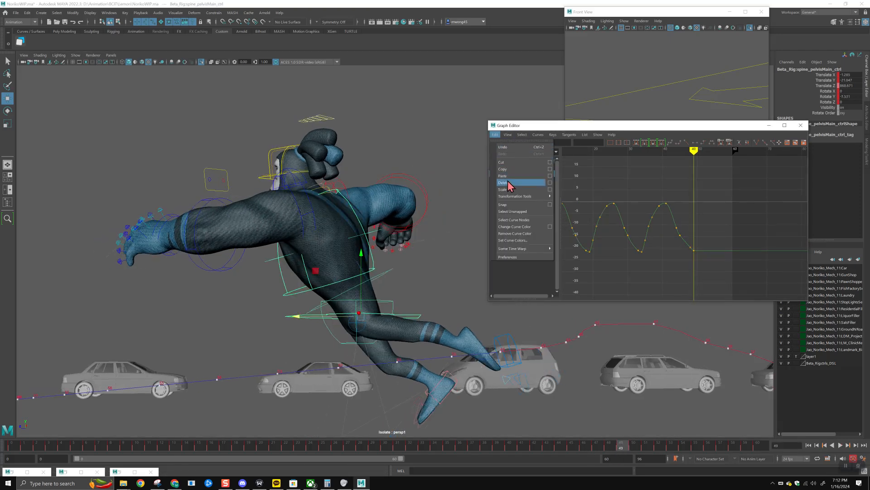
click(509, 177)
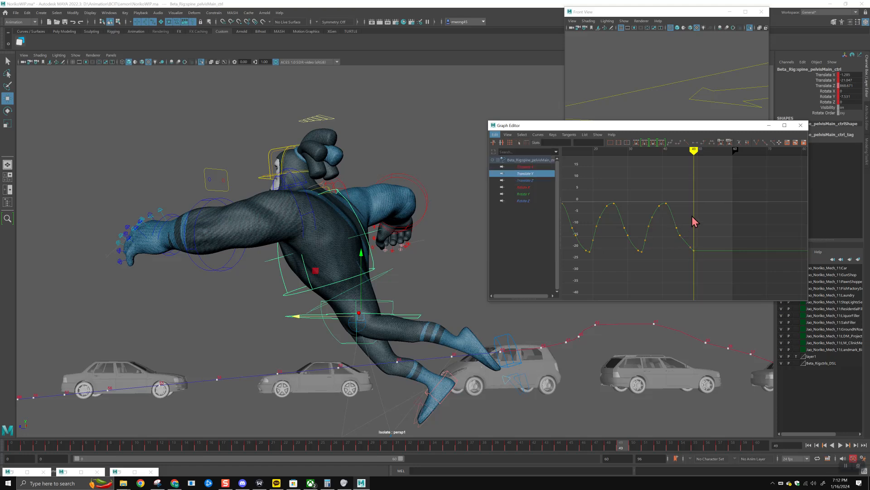
alt+middle_drag(638, 223, 696, 221)
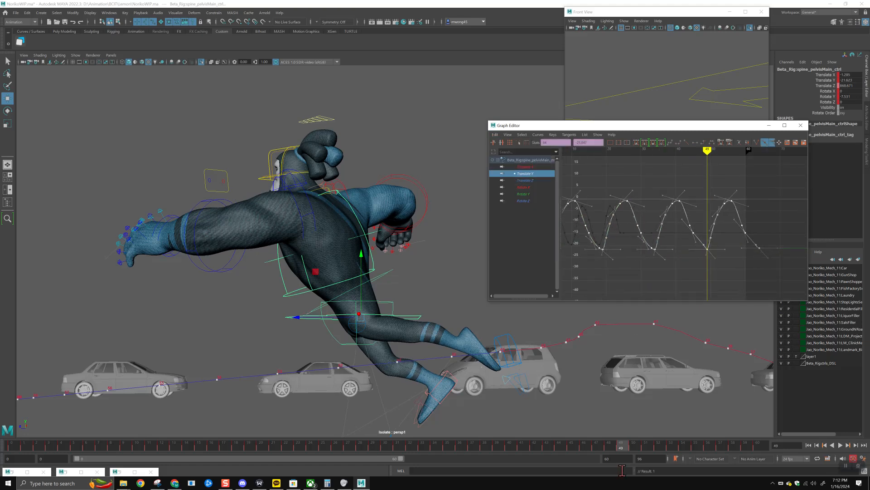
mouse_move(619, 447)
mouse_down()
mouse_move(612, 447)
mouse_move(658, 456)
mouse_up()
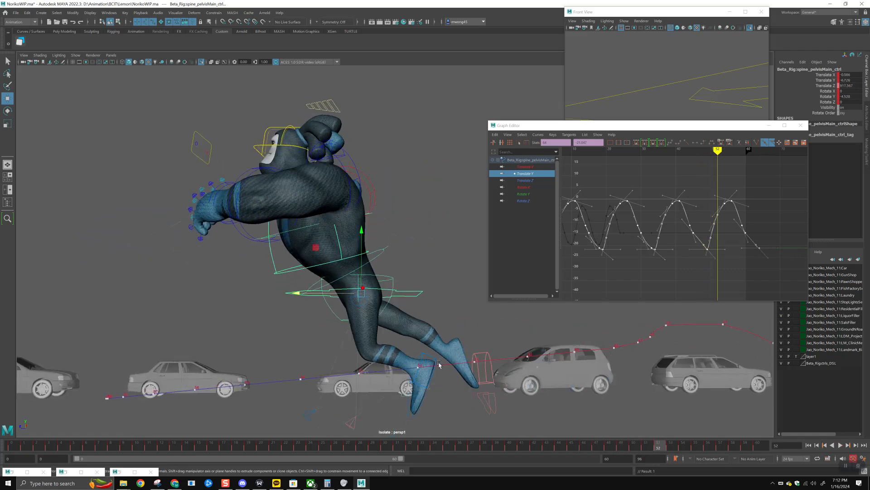
At frame 47, move the left leg IK control forward so the trailing foot sits behind the advanced pelvis
click(430, 359)
key(alt+v)
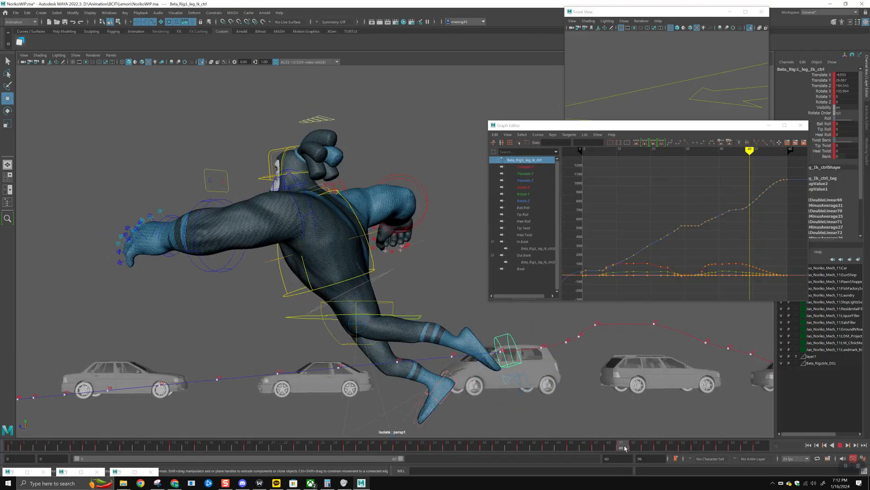
click(521, 451)
drag(521, 452, 598, 463)
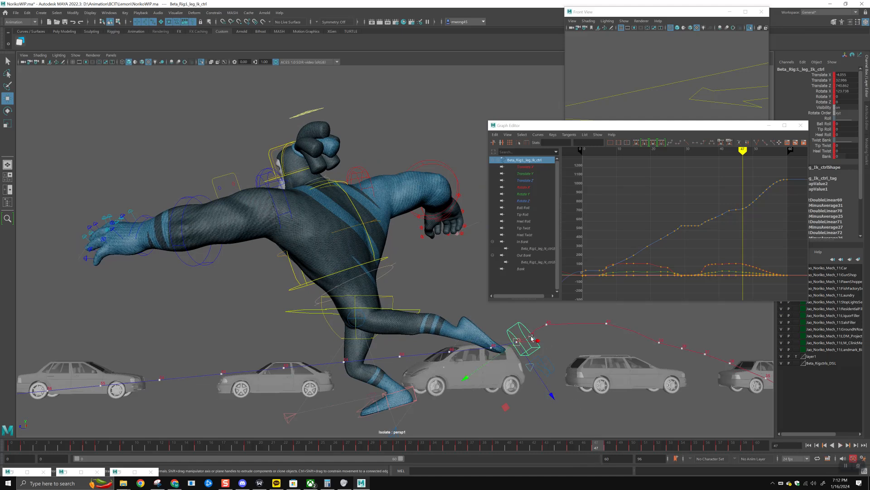
drag(514, 346, 447, 384)
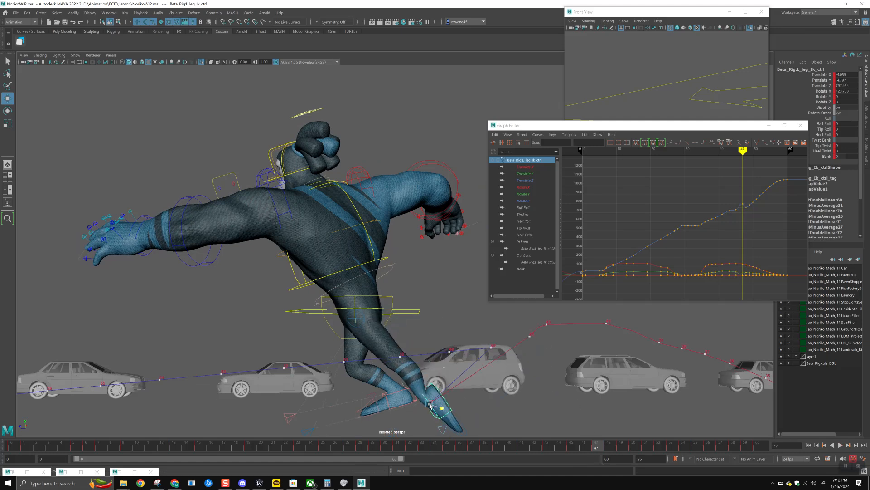
key(ctrl+z)
drag(441, 421, 403, 362)
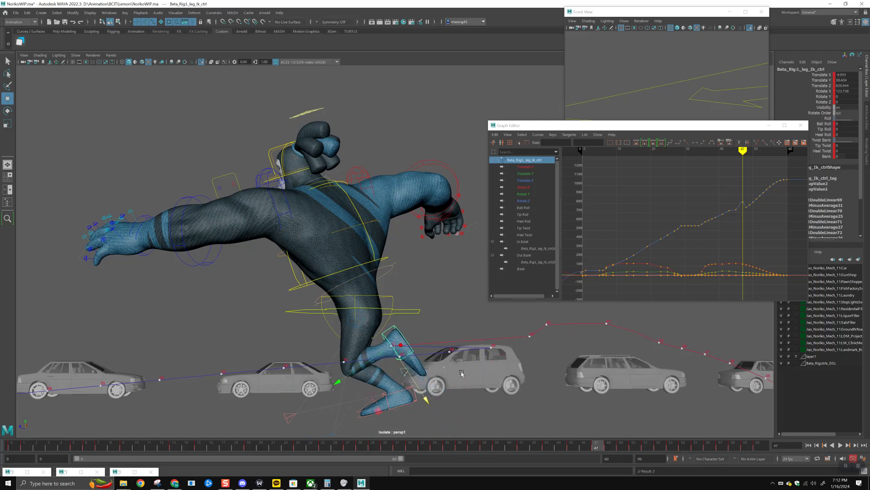
Key the left leg IK control's end pose at frame 56 and delete its keys from frame 48 to 55
drag(590, 447, 563, 453)
key(alt+v)
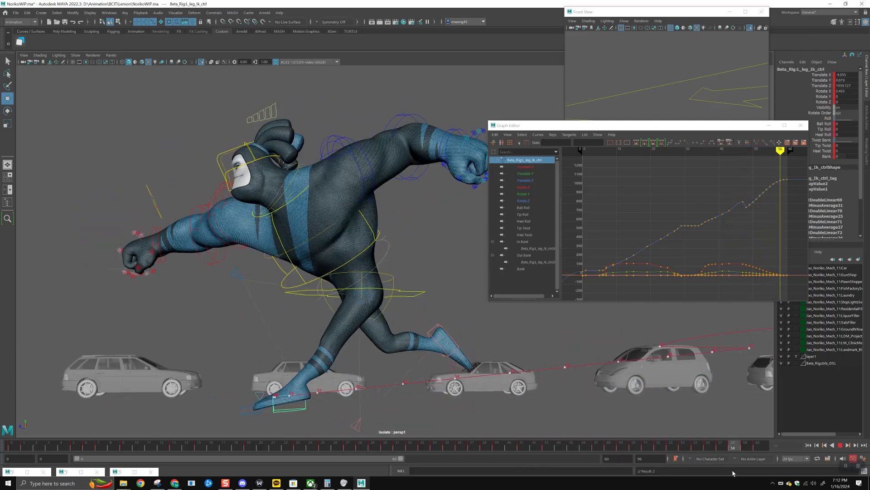
middle_drag(762, 450, 713, 448)
key(s)
mouse_move(721, 449)
shift+mouse_down()
mouse_move(747, 450)
mouse_move(610, 446)
shift+mouse_up()
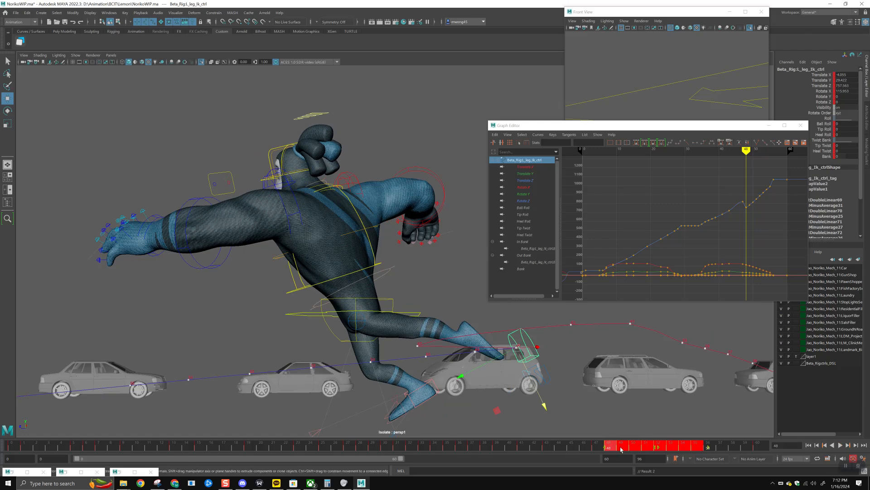
key(Delete)
click(576, 449)
key(alt+v)
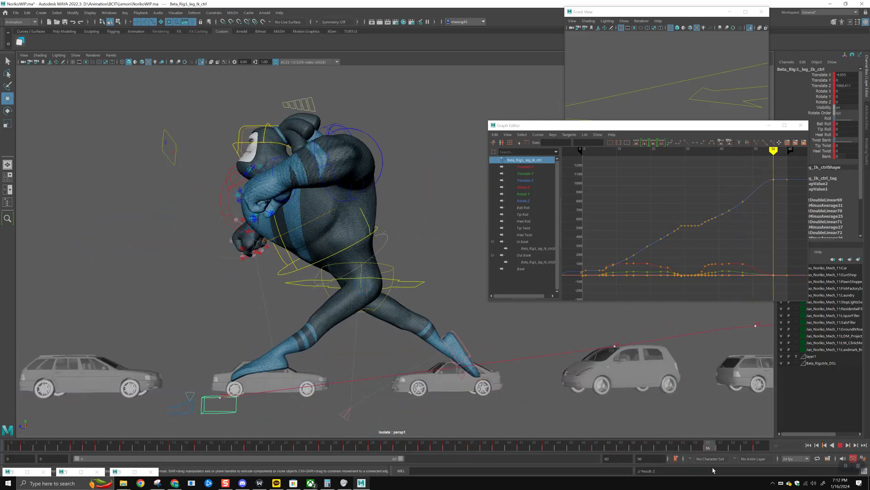
Isolate the main pelvis control's Translate Y curve and shift the key just before the frame 49 low to frame 47
click(710, 445)
click(426, 286)
click(539, 175)
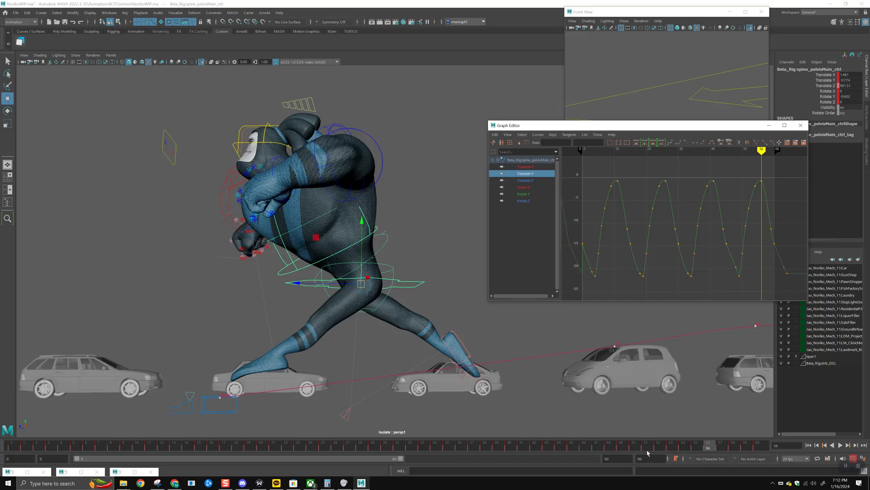
key(alt+v)
drag(614, 453, 595, 453)
scroll(714, 222, up, 3)
mouse_move(722, 252)
mouse_down()
mouse_move(766, 281)
mouse_move(727, 257)
mouse_up()
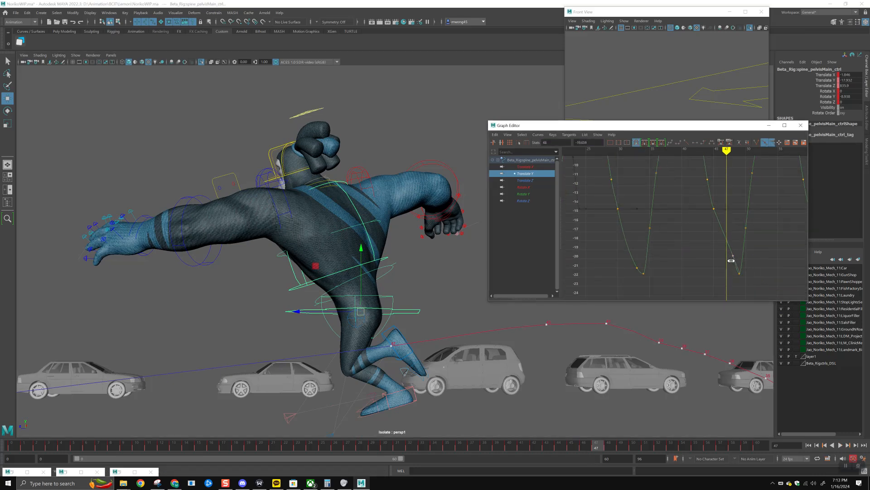
scroll(730, 272, down, 10)
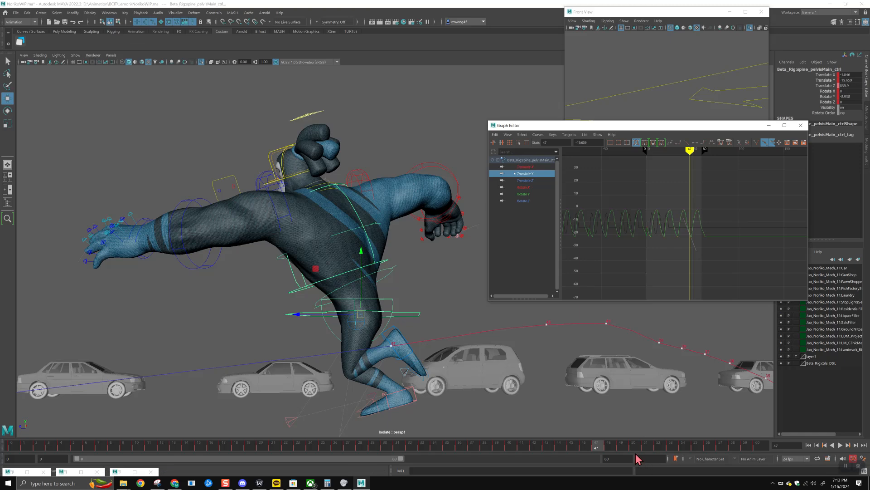
Raise the pelvis Translate Y low key at frame 49 to about -20.4 and review the motion
click(610, 446)
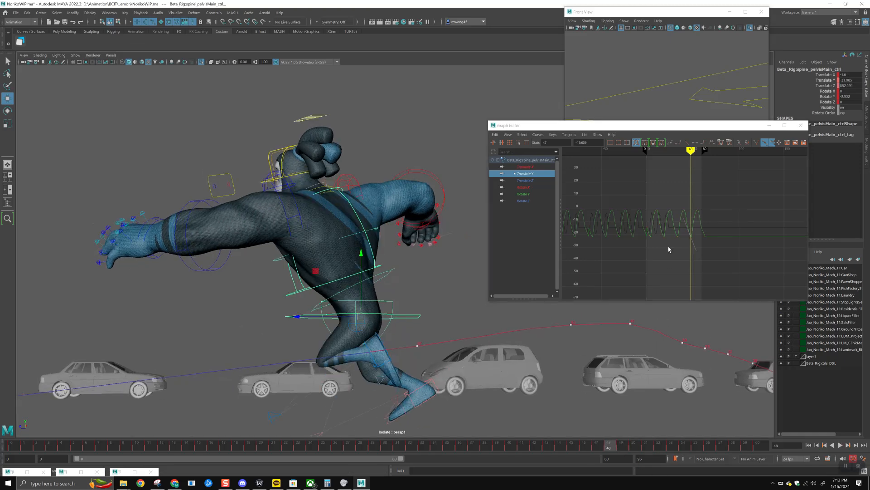
scroll(661, 245, up, 5)
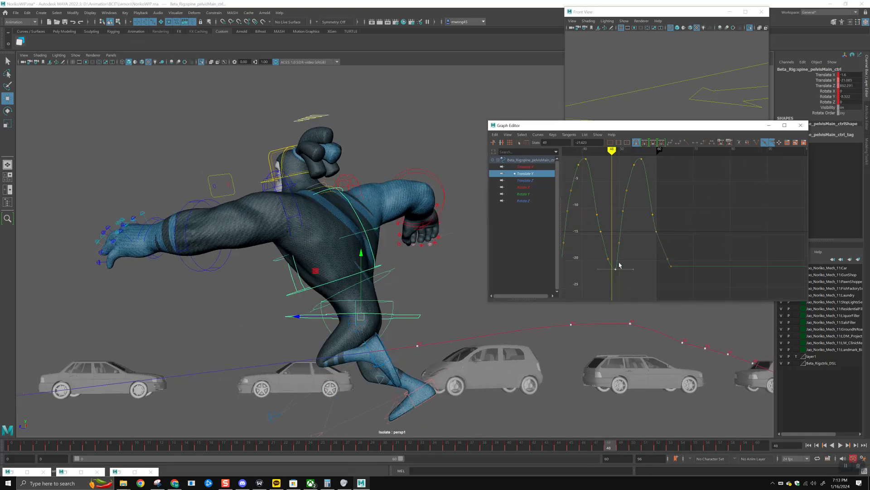
middle_drag(621, 254, 628, 260)
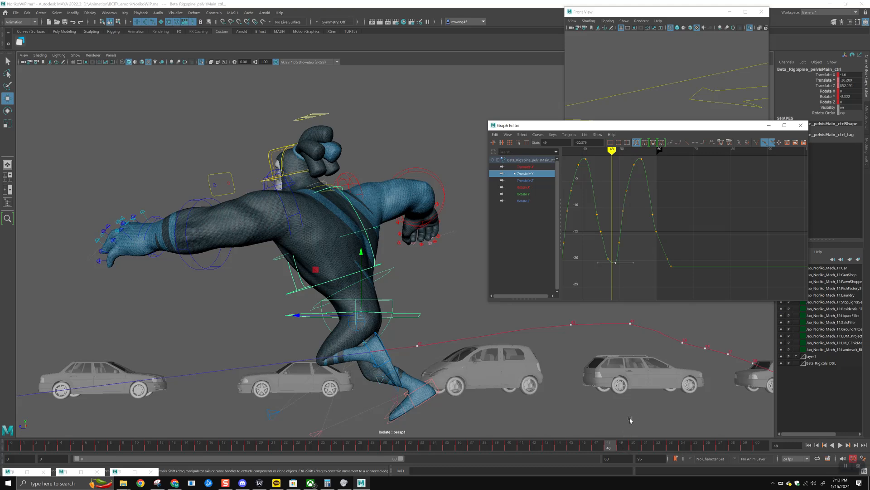
click(625, 447)
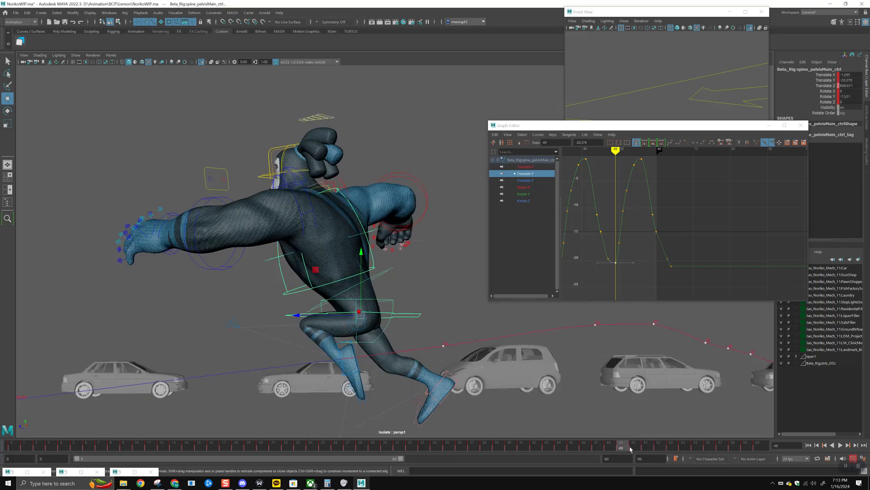
key(alt+v)
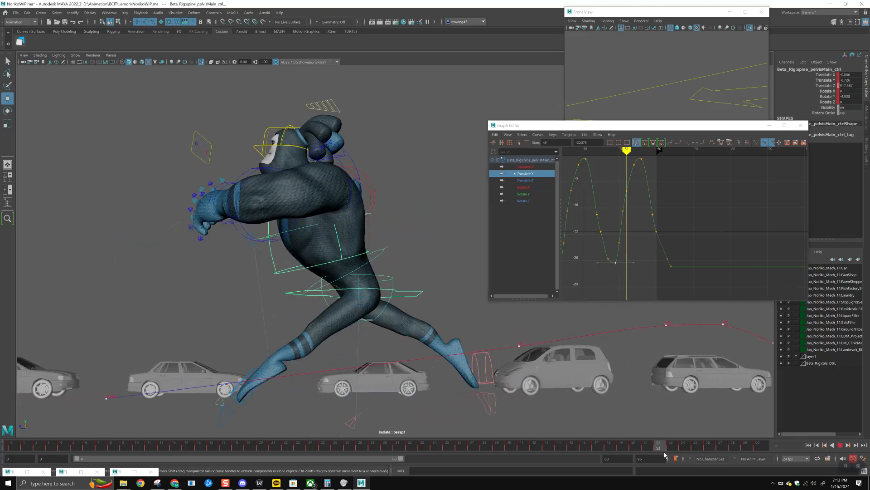
At frame 52, pull the left leg IK control back and up, key it, and scrub to frame 58
key(alt+v)
click(251, 395)
drag(230, 400, 338, 365)
key(s)
drag(621, 449, 740, 467)
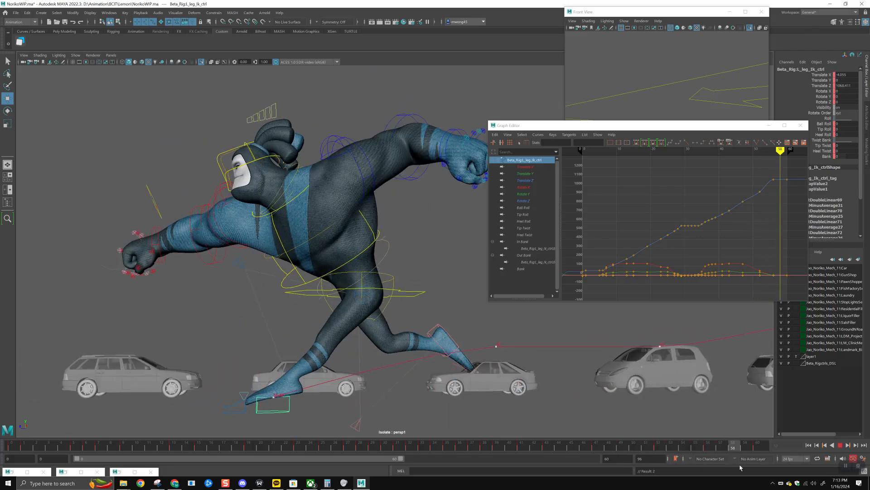
Isolate the main pelvis control's Translate Y curve and move its ending keys to earlier frames
click(425, 291)
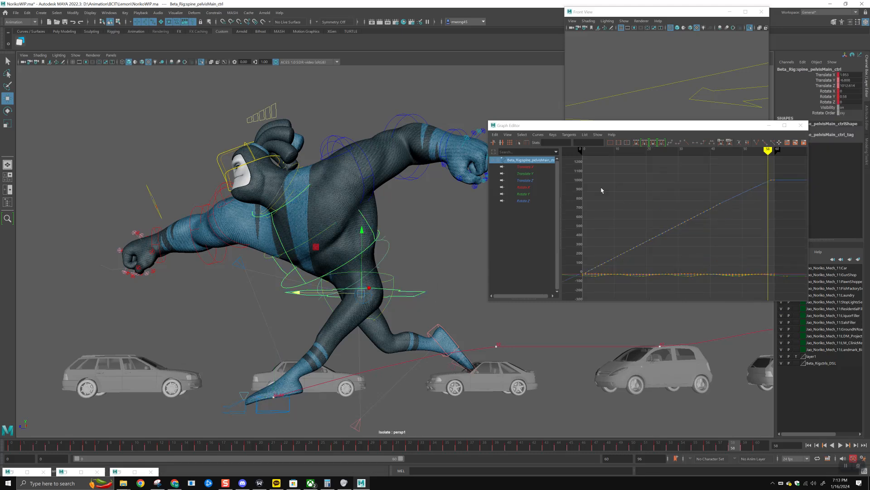
click(545, 174)
scroll(713, 240, up, 5)
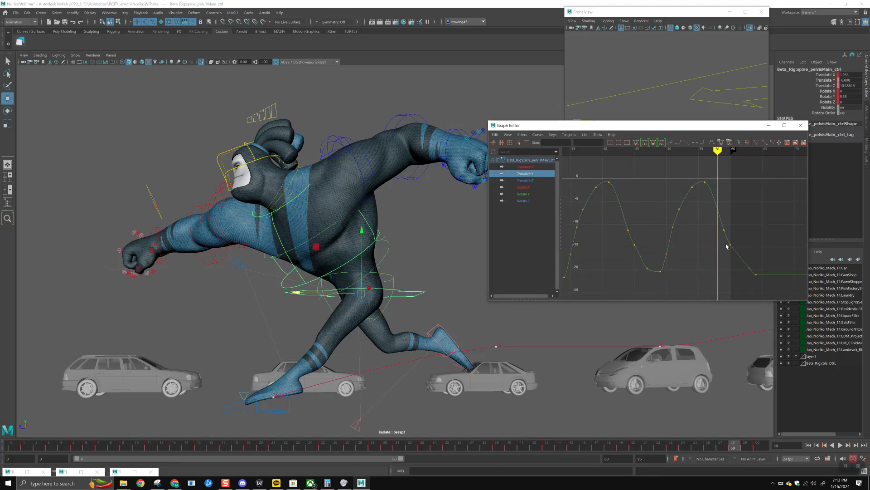
drag(745, 263, 765, 286)
shift+middle_drag(749, 265, 740, 266)
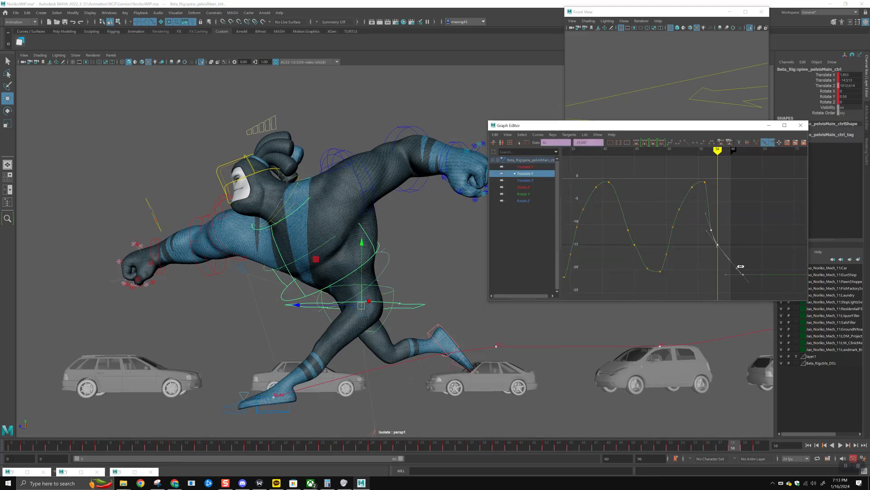
Smooth the pelvis Translate Y peak around frame 54 by removing the frame 56 key and raising the frame 52 key
click(705, 182)
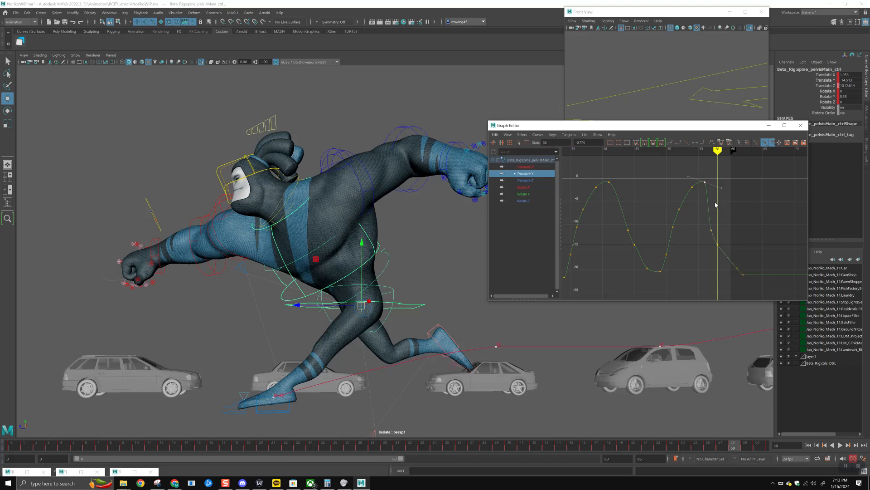
click(715, 230)
drag(703, 197, 707, 199)
key(shift+f)
alt+right_drag(699, 202, 704, 223)
drag(674, 200, 689, 211)
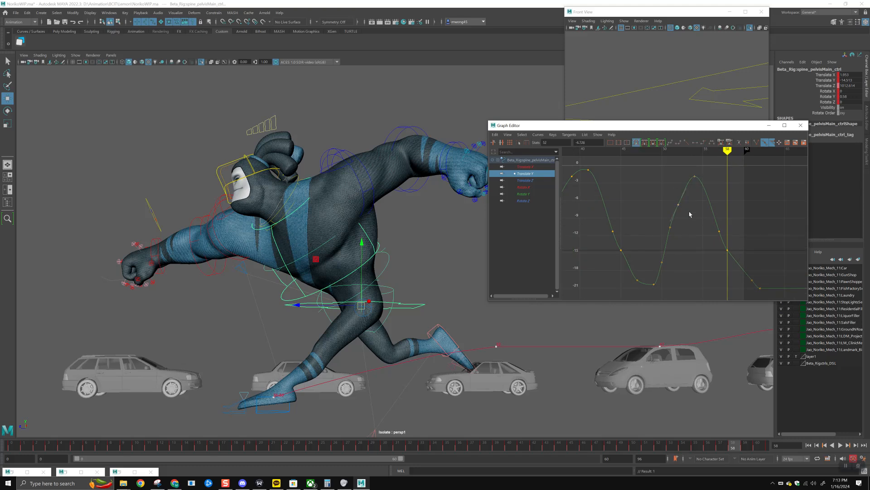
middle_drag(683, 202, 679, 195)
Tidy the end of the pelvis Translate Y curve so its last key lands on frame 60, and play it back
drag(730, 244, 763, 291)
drag(722, 243, 736, 260)
middle_drag(733, 271, 737, 264)
key(alt+v)
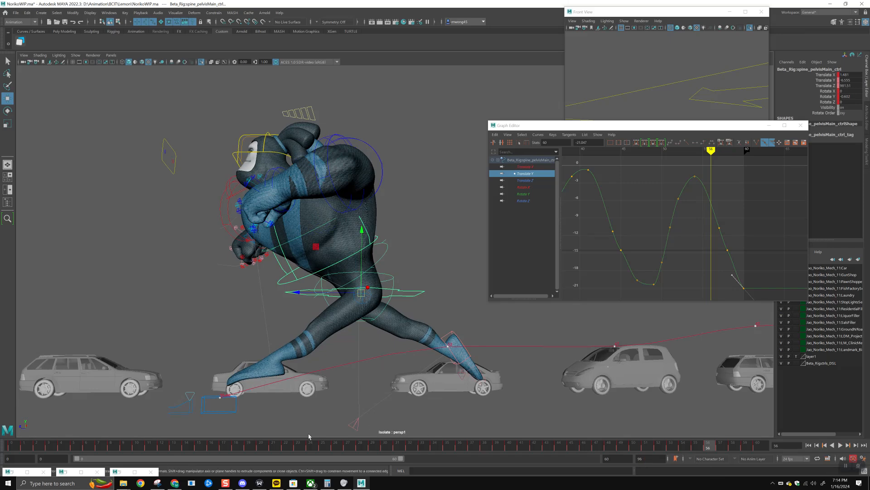
At frame 58, pull the left leg IK control slightly back to about 1052.3 in Translate Z
click(237, 409)
drag(709, 452, 728, 450)
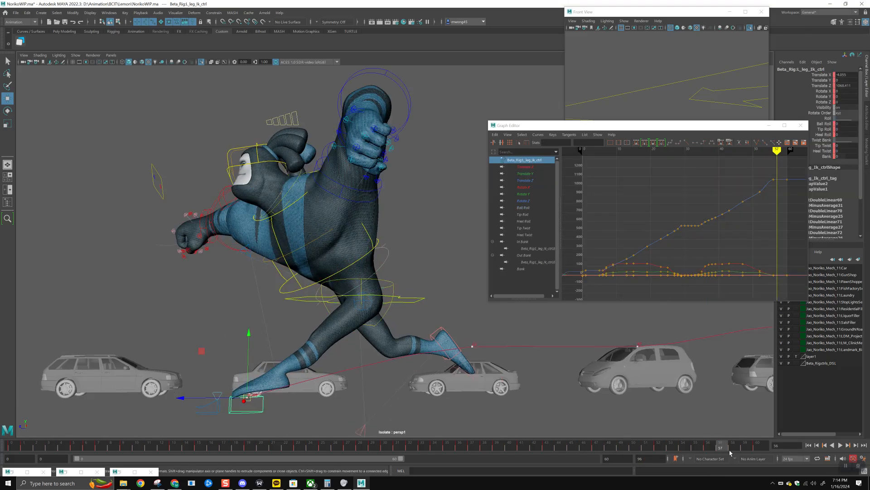
drag(254, 399, 362, 386)
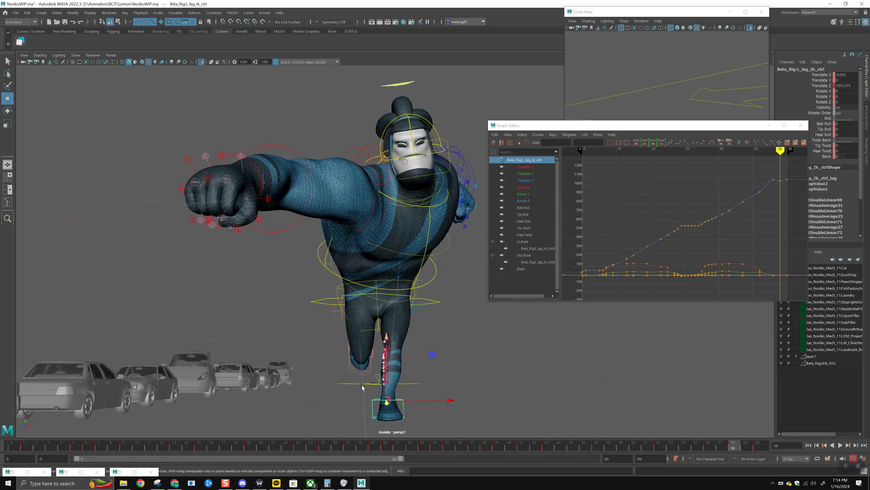
At frame 56, move the left leg IK control back, up and sideways, and rotate the foot for its approach to the ground
click(711, 448)
alt+drag(579, 424, 420, 386)
drag(253, 384, 299, 384)
drag(331, 350, 331, 335)
drag(307, 367, 446, 368)
key(e)
alt+drag(395, 409, 337, 393)
drag(383, 380, 384, 377)
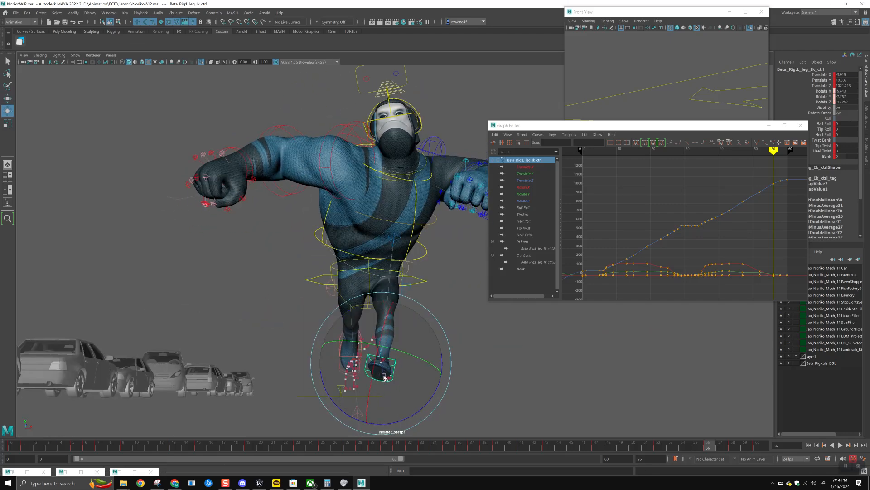
Adjust the left foot's rotation at frame 58, copy that pose to frame 60 with a key, and review the landing
click(719, 451)
click(729, 452)
drag(415, 383, 424, 383)
middle_drag(734, 448, 757, 447)
key(s)
alt+drag(521, 347, 422, 351)
key(alt+v)
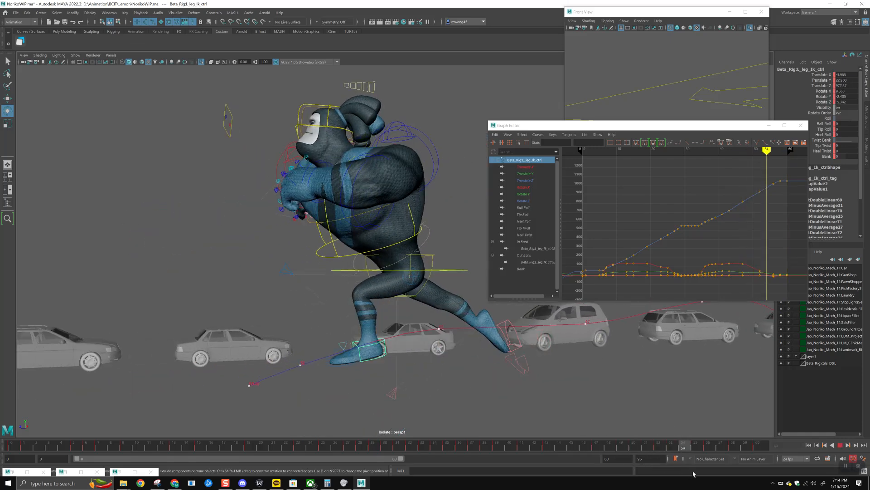
drag(748, 481, 719, 457)
Nudge the main pelvis control slightly forward at frame 57 and inspect its curves
alt+drag(484, 333, 466, 310)
click(470, 285)
key(w)
drag(356, 286, 354, 290)
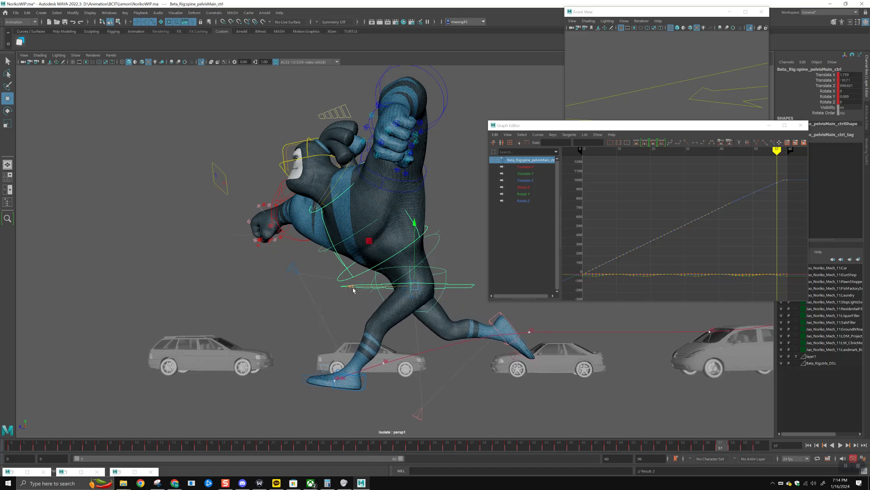
key(alt+comma)
alt+middle_drag(703, 199, 647, 239)
scroll(677, 211, up, 5)
Delete the right leg IK control's keys from about frame 45 to 49
mouse_move(633, 442)
mouse_down()
mouse_move(609, 463)
mouse_move(576, 447)
mouse_move(625, 451)
mouse_move(564, 449)
mouse_up()
click(486, 369)
click(577, 446)
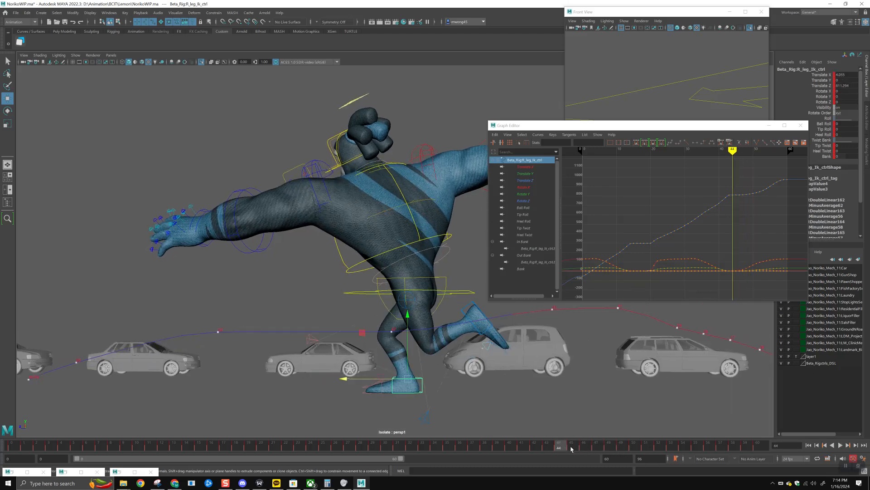
mouse_move(564, 448)
shift+mouse_down()
mouse_move(630, 449)
mouse_move(574, 446)
mouse_move(621, 451)
shift+mouse_up()
key(Delete)
At frame 49, increase the right leg IK control's Ball Roll to lift the heel, and key it
click(821, 119)
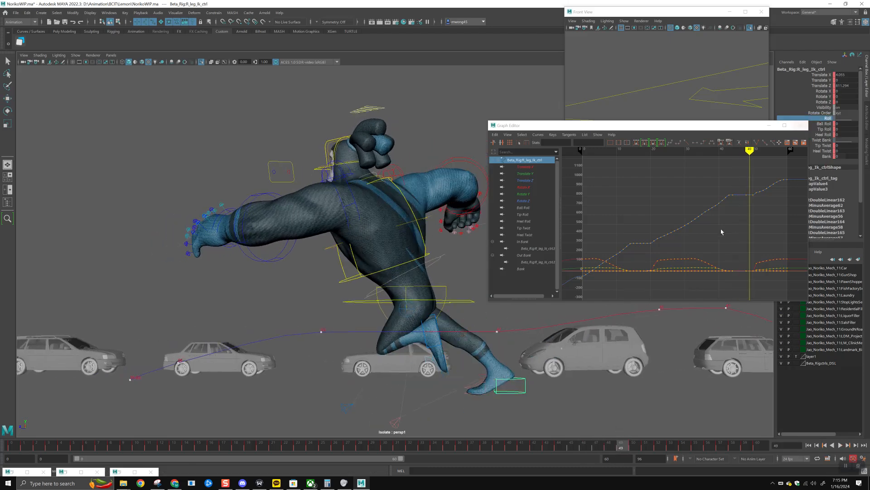
click(824, 123)
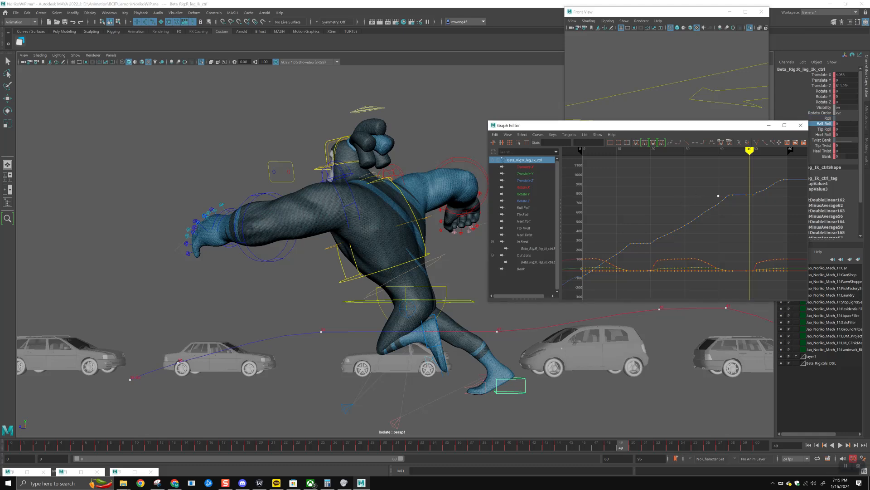
middle_drag(594, 394, 627, 404)
key(s)
Set the right leg IK control's Ball Roll to 0 at frame 48, delete the surplus nearby key, and review the heel lift
click(616, 443)
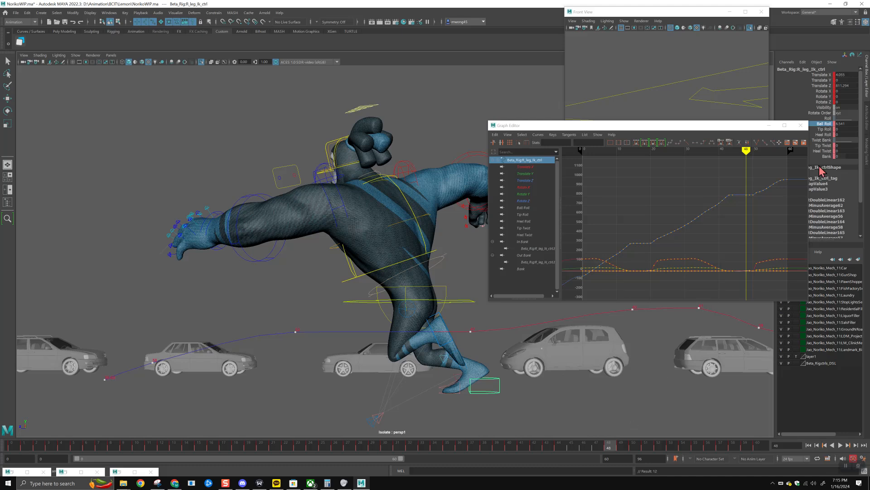
click(845, 123)
key(Return)
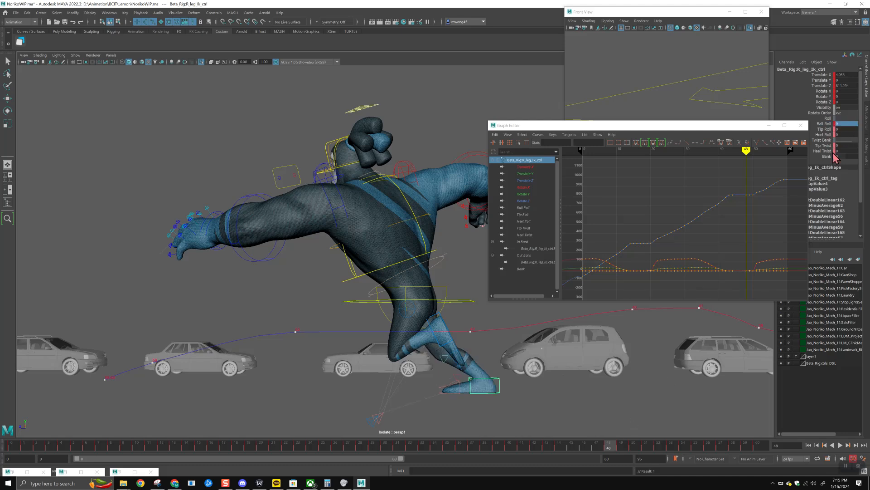
click(603, 445)
drag(615, 448, 612, 450)
key(Delete)
key(alt+v)
click(620, 450)
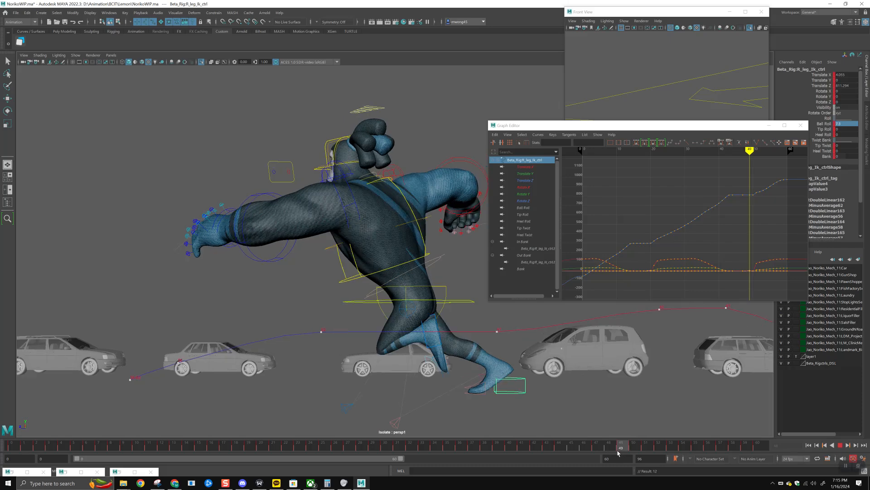
At frame 50, move the right leg IK control forward and rotate it so the foot pushes off its toe
click(633, 450)
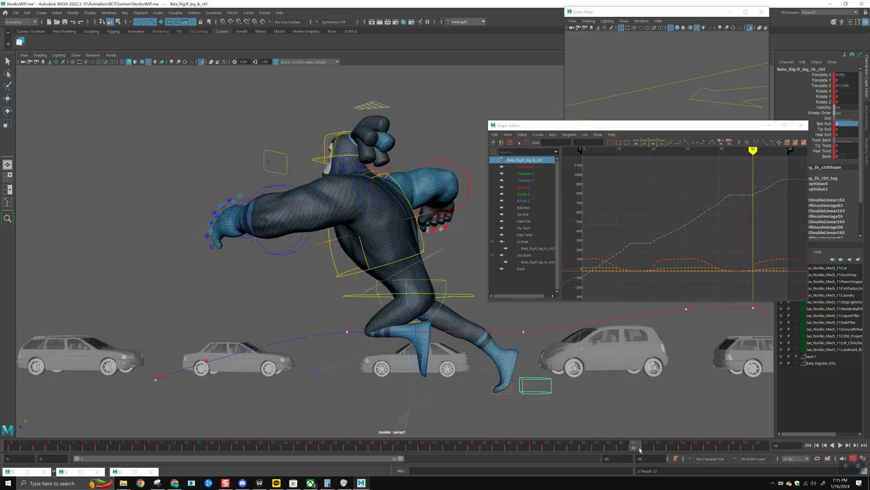
middle_drag(609, 366, 552, 389)
key(ctrl+z)
key(w)
drag(510, 380, 489, 375)
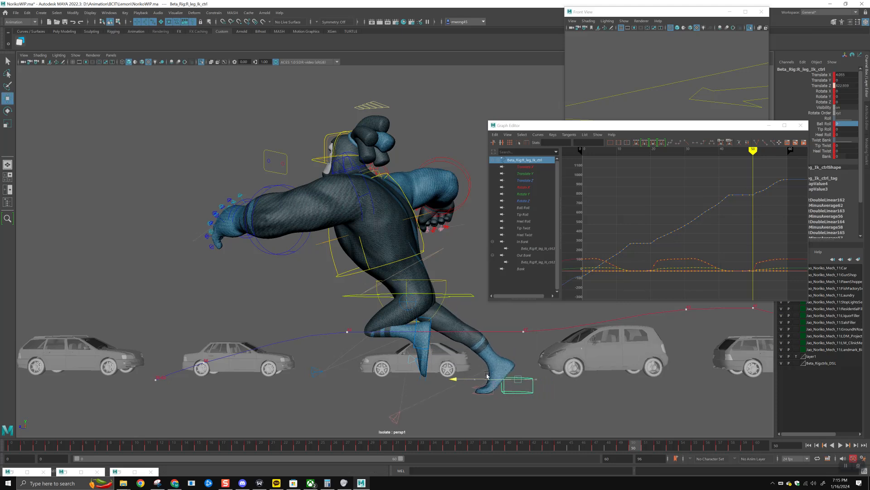
key(e)
drag(487, 345, 508, 375)
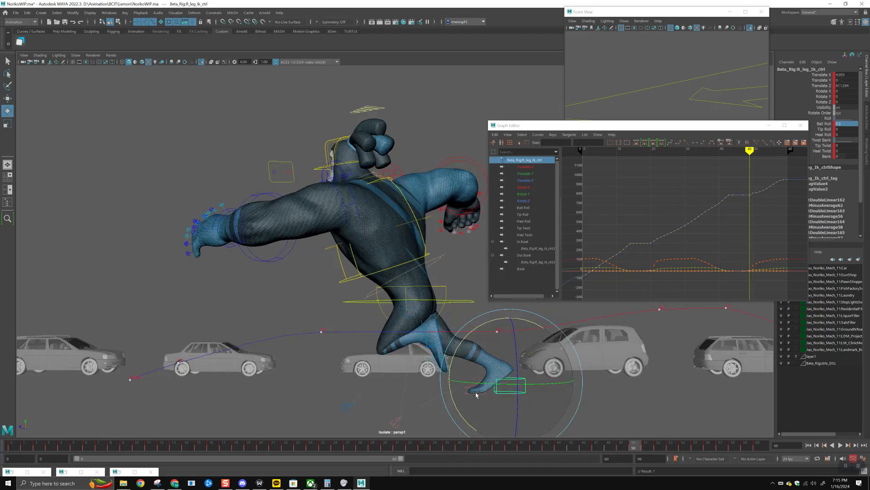
At frame 50, rotate the right foot's footRotate control about 27 degrees in X, key it, and compare with the previous frame
click(500, 400)
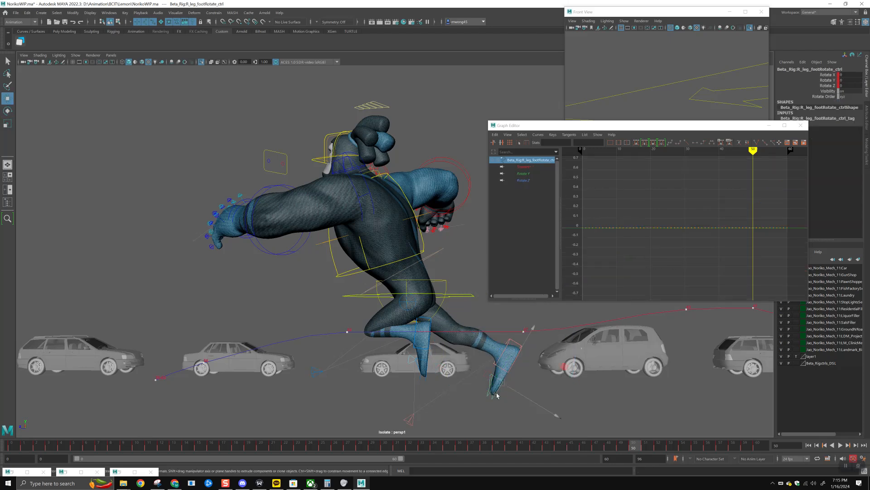
key(s)
key(alt+comma)
key(alt+period)
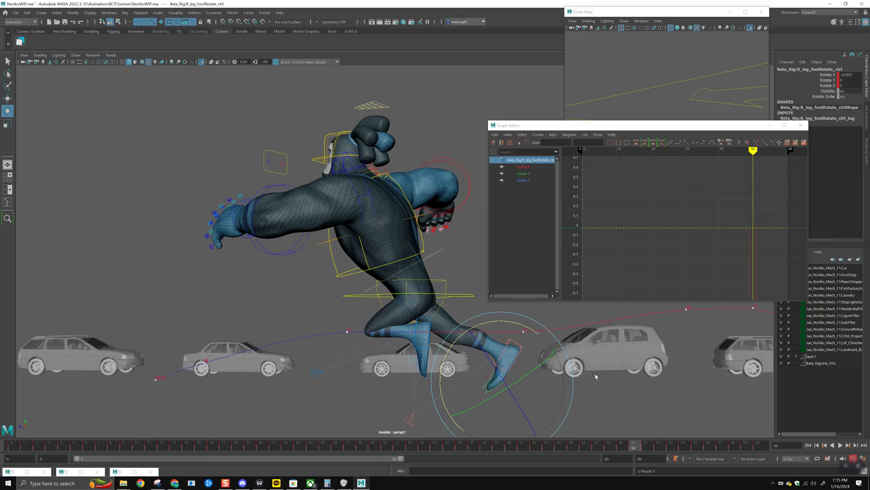
At frame 51, move the right leg IK control forward and up so the foot trails closer behind the body
key(alt+period)
key(w)
click(535, 359)
drag(531, 358, 502, 342)
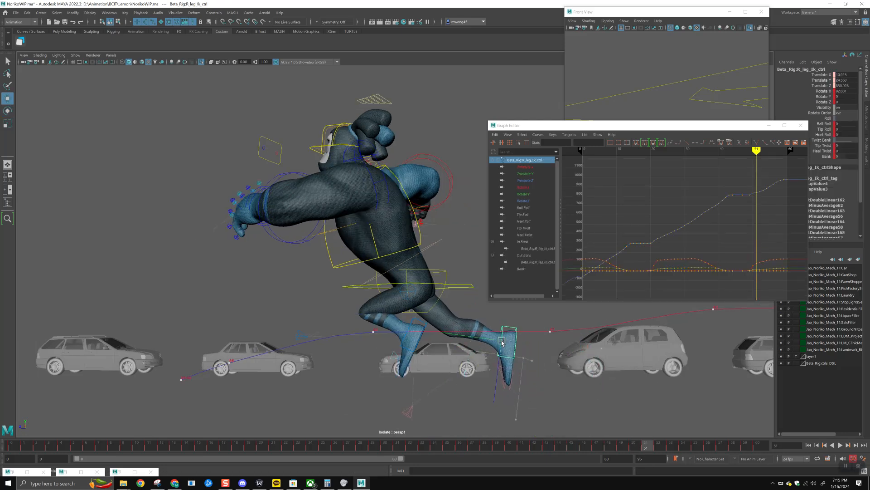
At frame 52, move the right leg IK control forward and up, checking how the trailing foot follows through
key(alt+v)
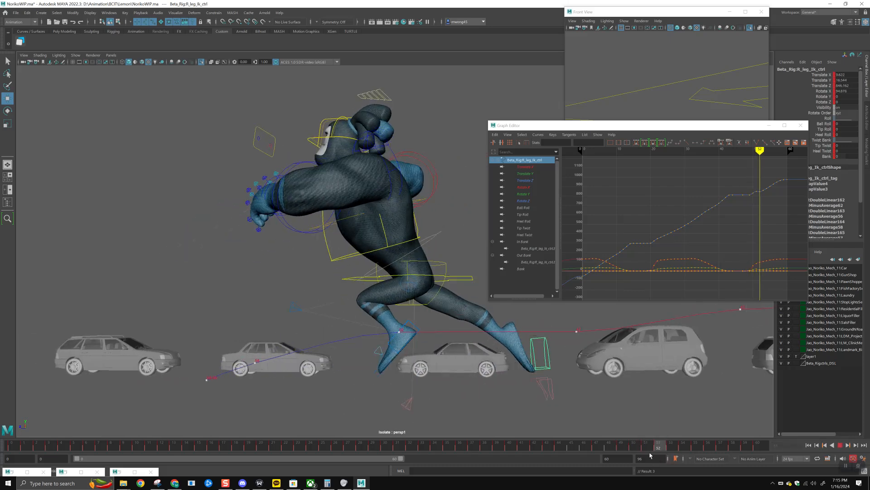
key(alt+v)
drag(536, 358, 486, 331)
mouse_move(681, 452)
mouse_down()
mouse_move(648, 450)
mouse_move(724, 451)
mouse_up()
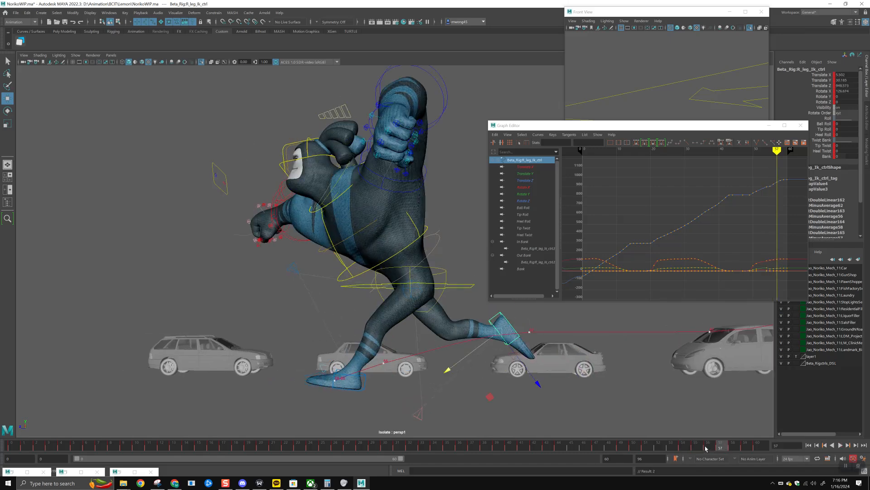
Play back and scrub frames 52 to 57 to check the arc of the trailing right foot
key(alt+v)
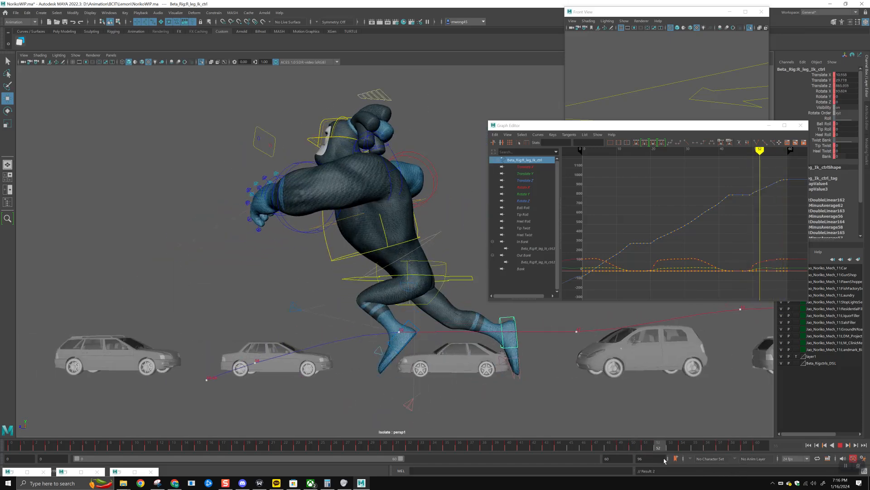
key(alt+v)
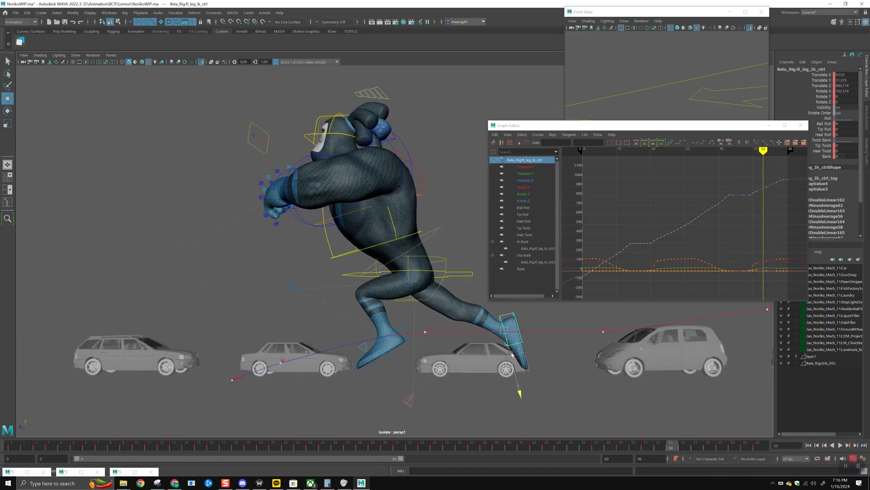
drag(688, 448, 696, 448)
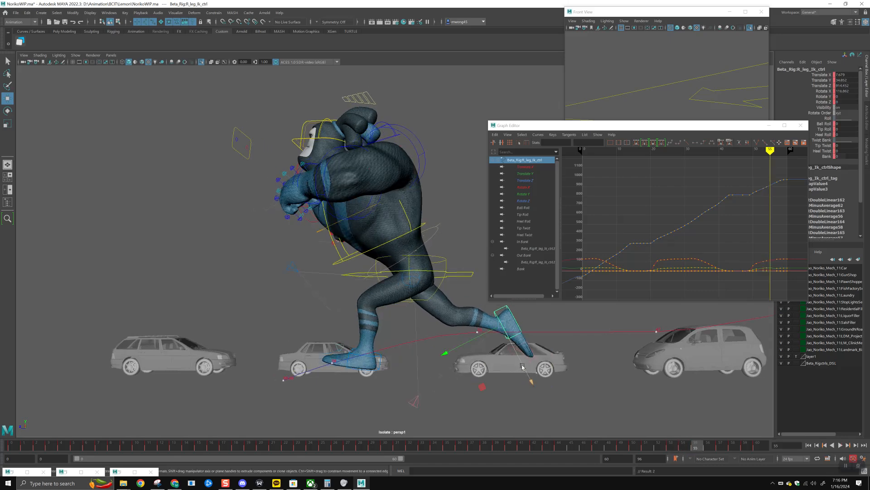
key(alt+v)
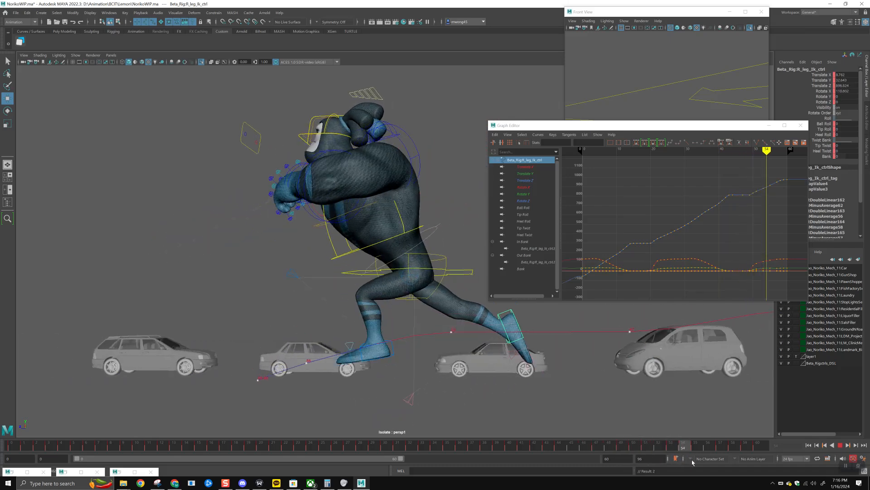
key(alt+v)
Put away the Graph Editor and Front View windows and examine the frame 56 pose from a front three-quarter angle
alt+drag(456, 365, 408, 361)
click(770, 125)
alt+middle_drag(444, 348, 494, 355)
mouse_move(494, 355)
alt+right_down()
mouse_move(521, 336)
mouse_move(494, 360)
alt+right_up()
alt+drag(493, 360, 507, 361)
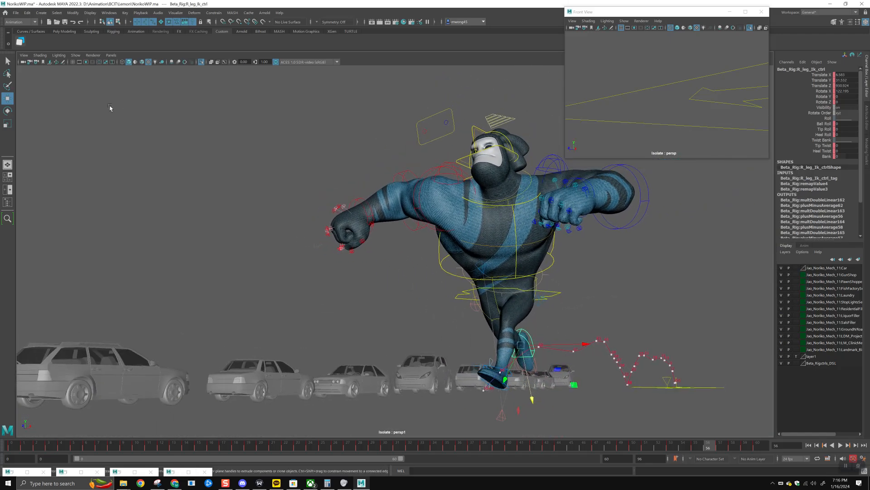
click(23, 63)
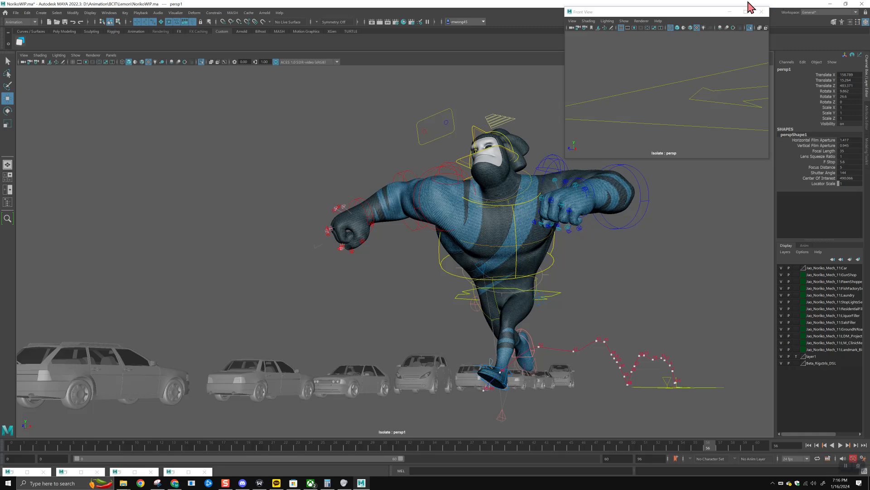
click(762, 12)
alt+middle_drag(461, 303, 525, 294)
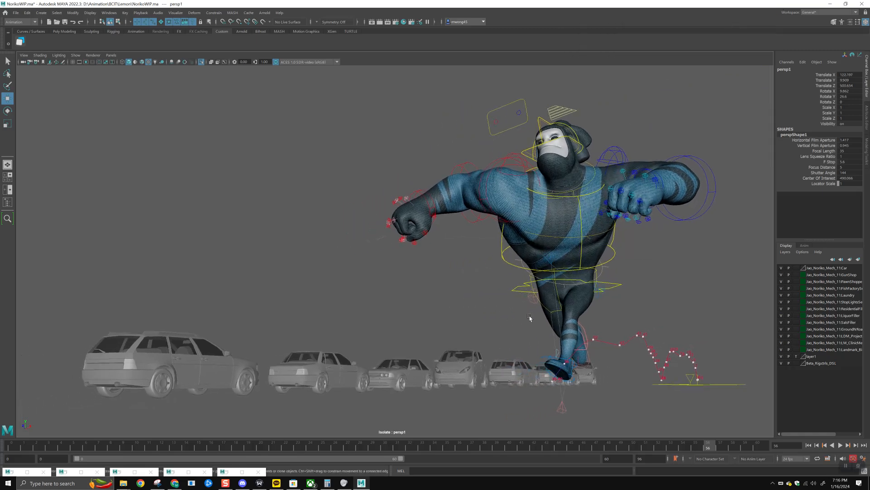
scroll(532, 316, up, 1)
Return to the start of the run and delete the motion trail object motionTrail2Handle from the scene
click(17, 447)
alt+drag(436, 318, 474, 367)
click(583, 417)
scroll(583, 418, down, 3)
drag(541, 376, 466, 383)
key(ctrl+g)
click(536, 167)
drag(584, 170, 796, 195)
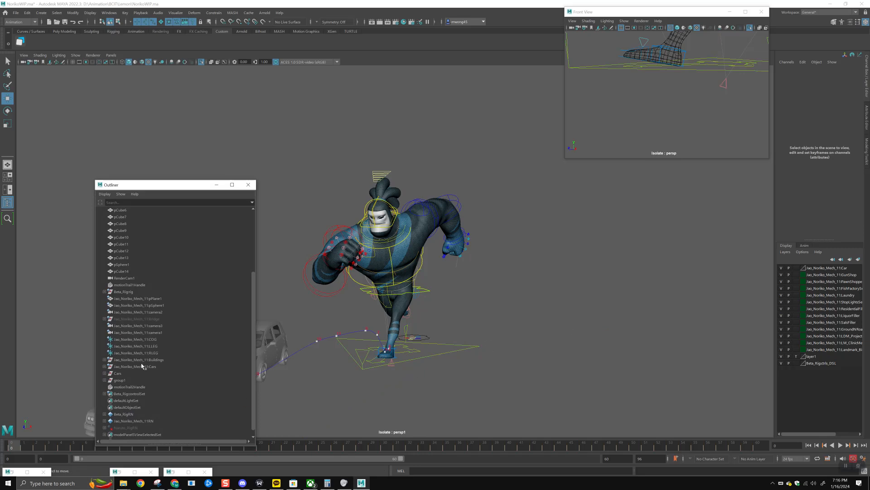
click(129, 387)
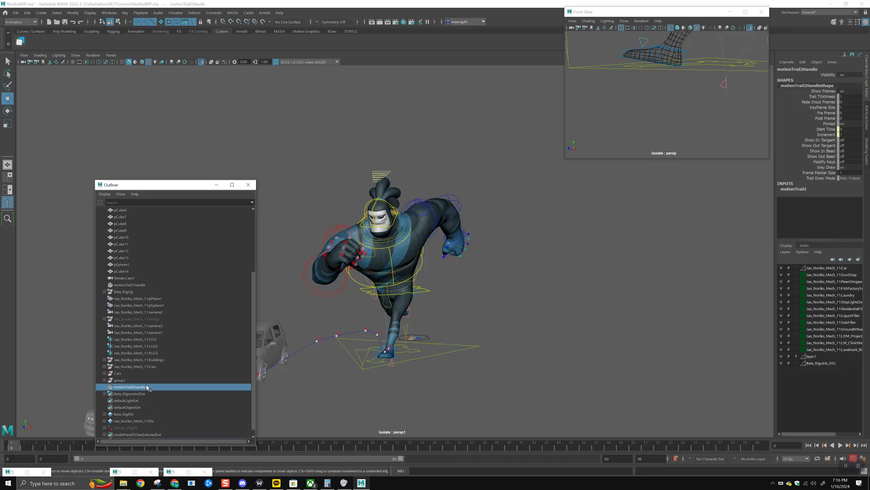
key(Delete)
click(216, 185)
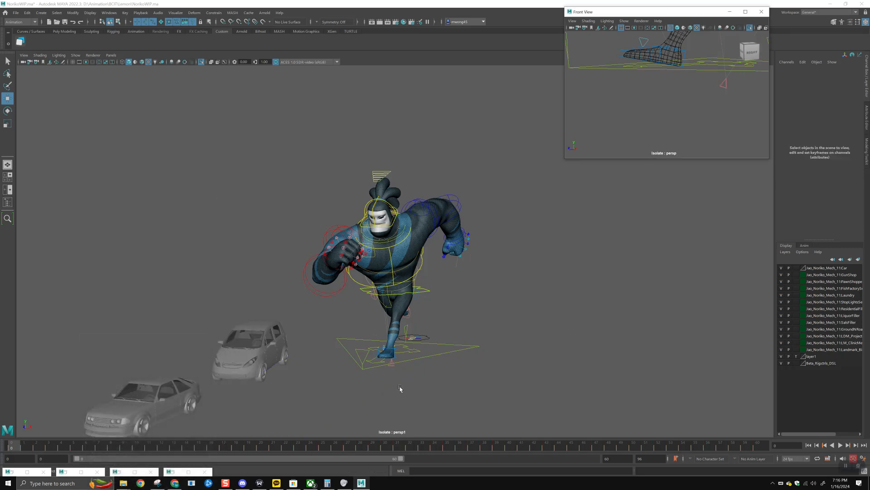
At frame 0, turn off Isolate Select in the persp1 view to show the whole environment
click(12, 449)
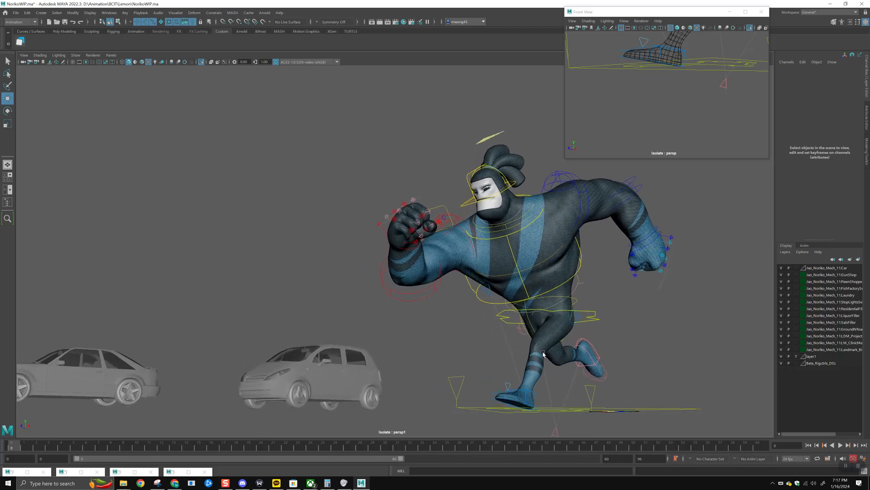
click(76, 55)
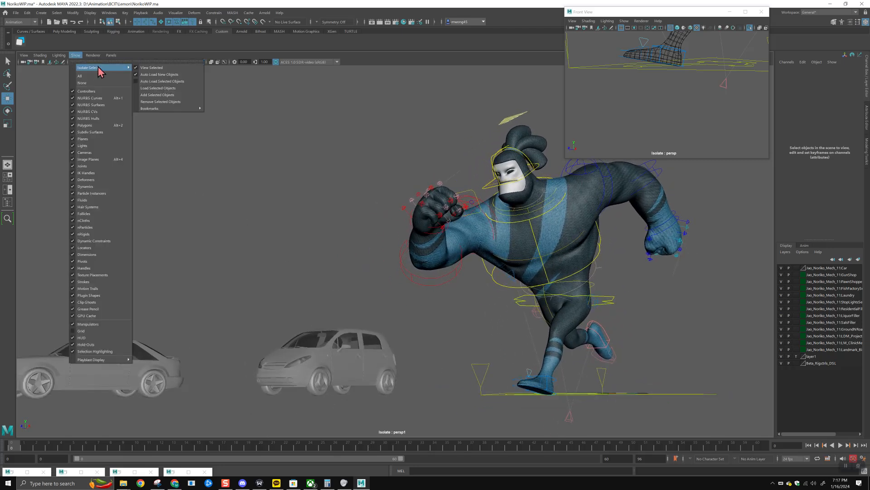
mouse_move(112, 68)
click(159, 69)
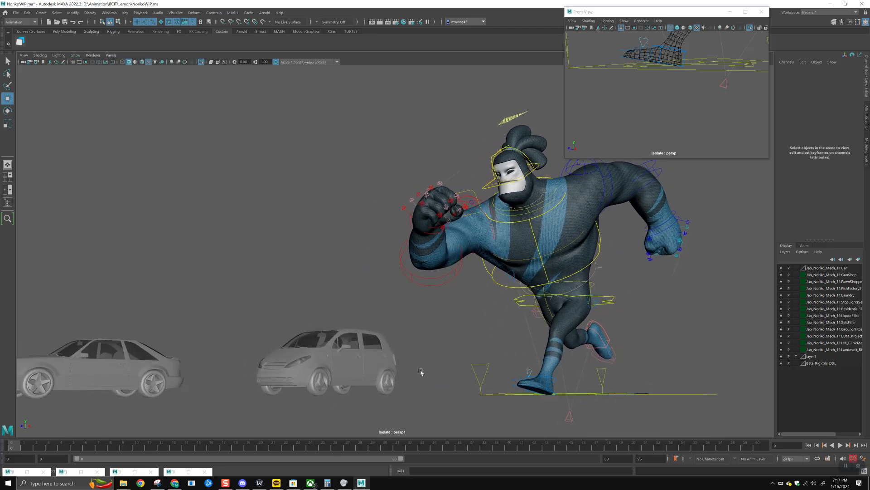
Duplicate the Cars group and move the copy across to the near side of the runner, about 111 in Translate X
click(81, 471)
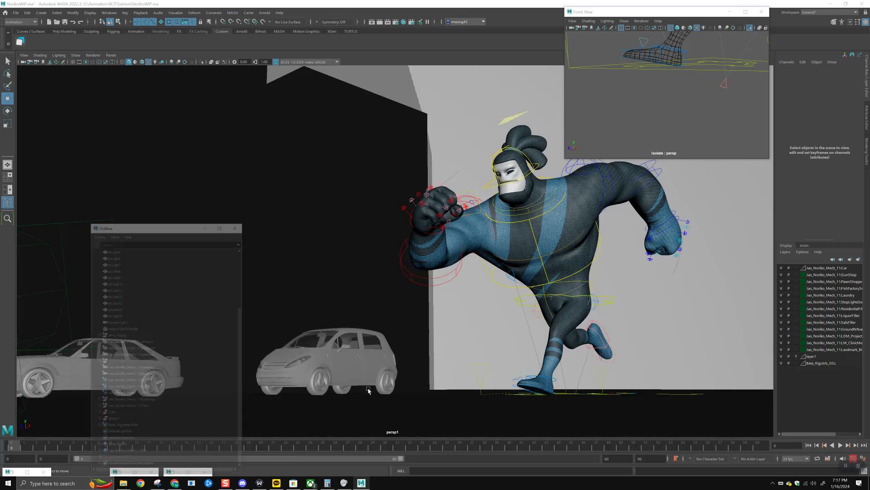
click(139, 381)
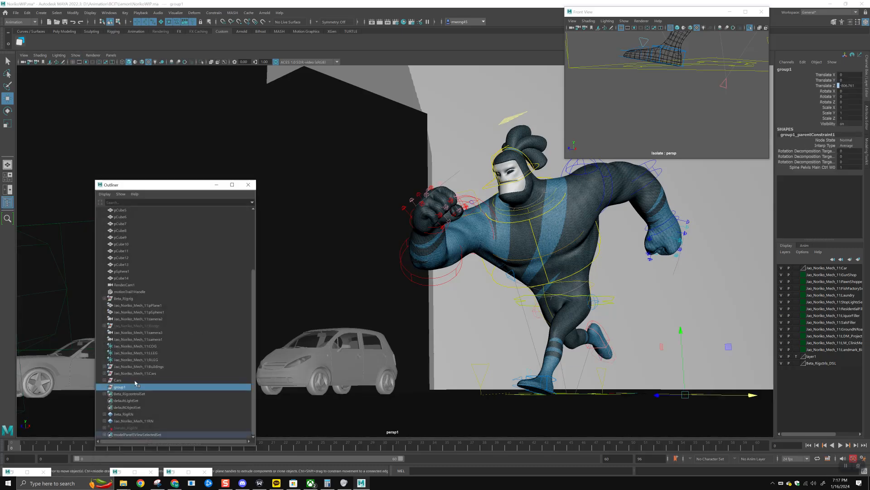
key(ctrl+d)
drag(401, 398, 793, 455)
click(216, 184)
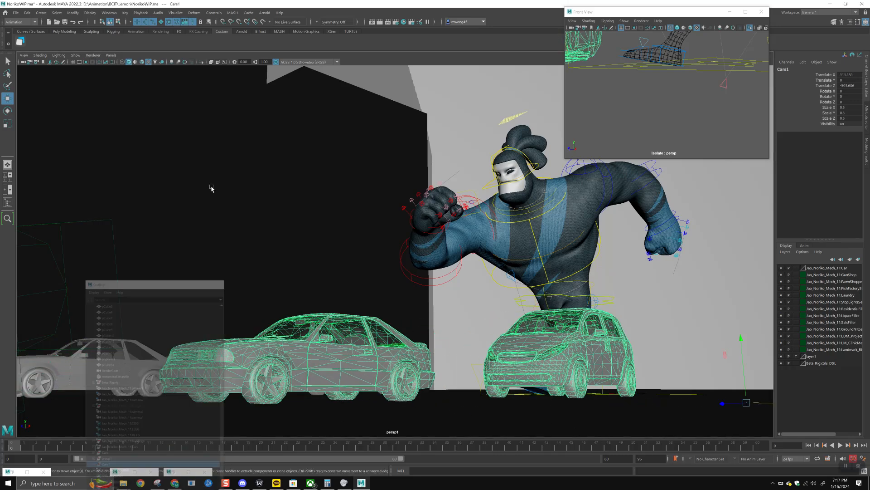
Set the duplicated Cars1 group's Rotate Y to 180 so its cars face the opposite way
alt+drag(542, 127, 722, 125)
key(e)
click(849, 97)
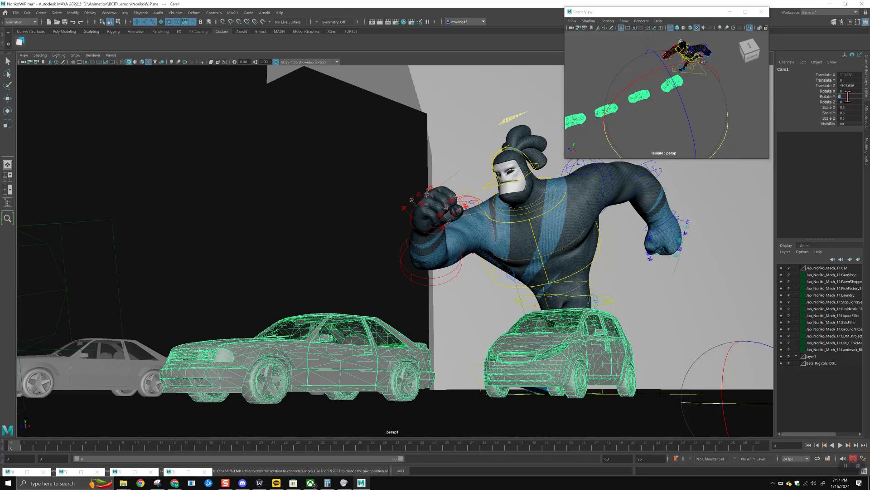
key(Return)
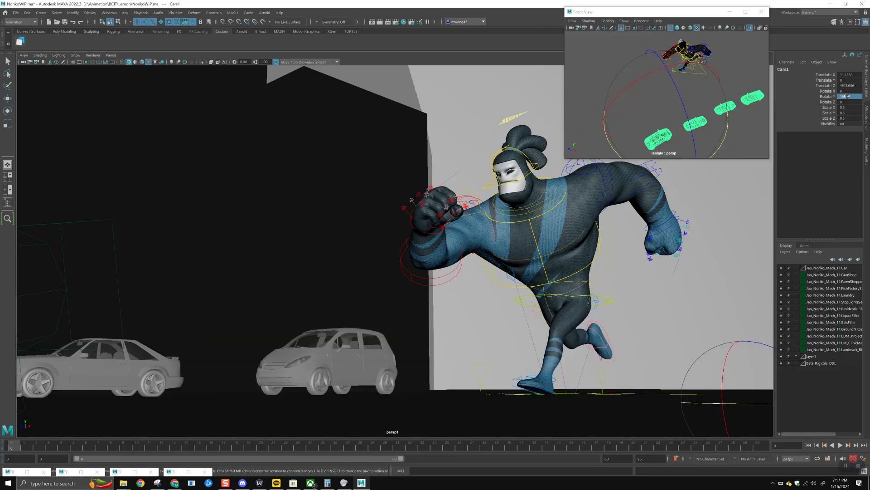
Reposition the rotated Cars1 group beside the runner at about 34.6 in Translate X and -407.7 in Translate Z
alt+drag(680, 116, 606, 87)
key(w)
scroll(620, 117, down, 3)
alt+right_drag(460, 337, 352, 365)
alt+middle_drag(434, 343, 451, 372)
alt+drag(451, 371, 512, 359)
Select the Car2 group inside Cars1 and shift it along Translate Z to about -1234.7, away from the other cars
mouse_move(610, 98)
mouse_down()
mouse_move(627, 122)
mouse_move(626, 142)
mouse_up()
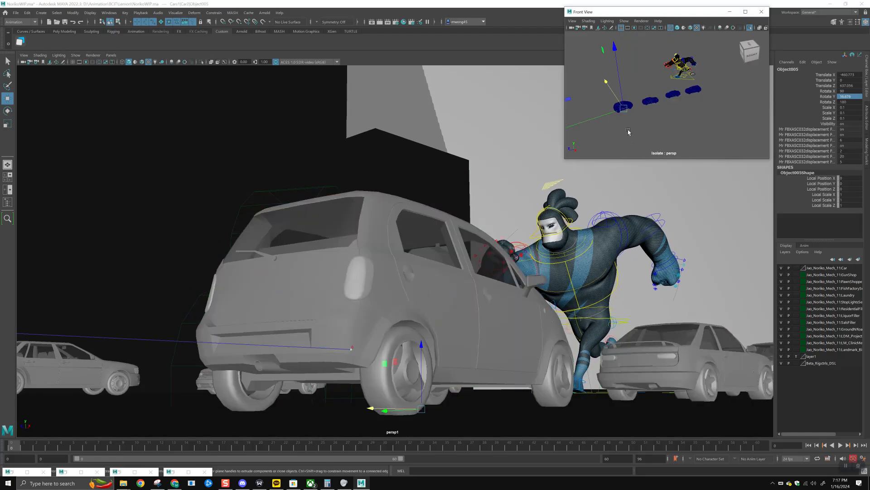
key(shift+o)
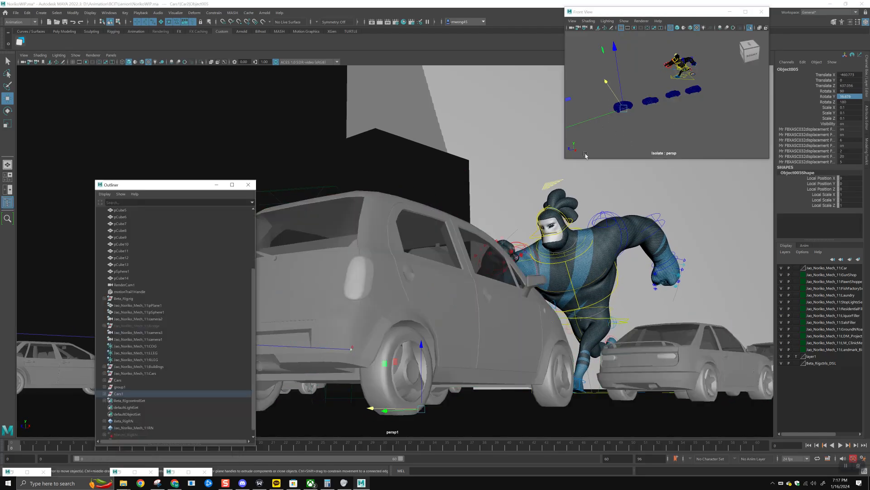
click(105, 394)
drag(169, 186, 136, 48)
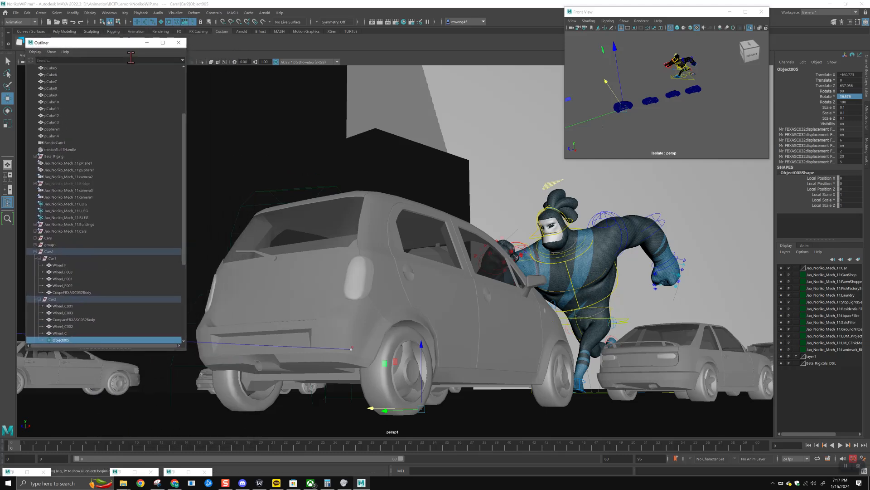
click(62, 300)
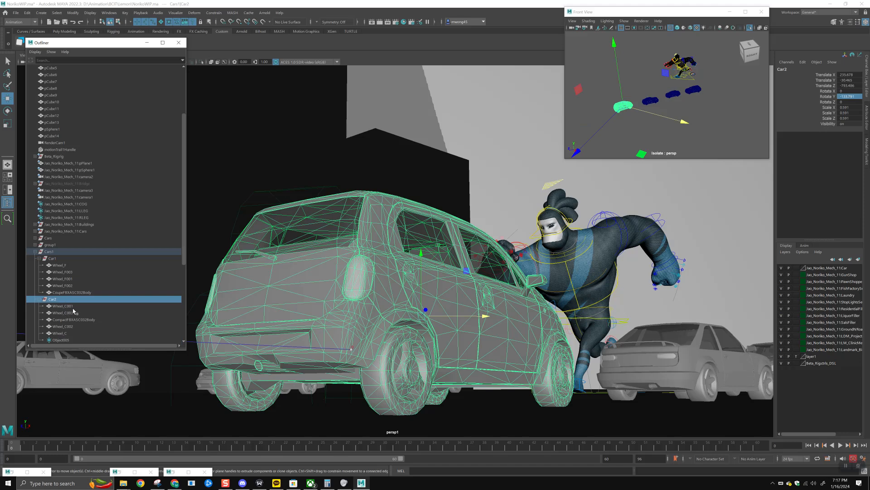
click(826, 86)
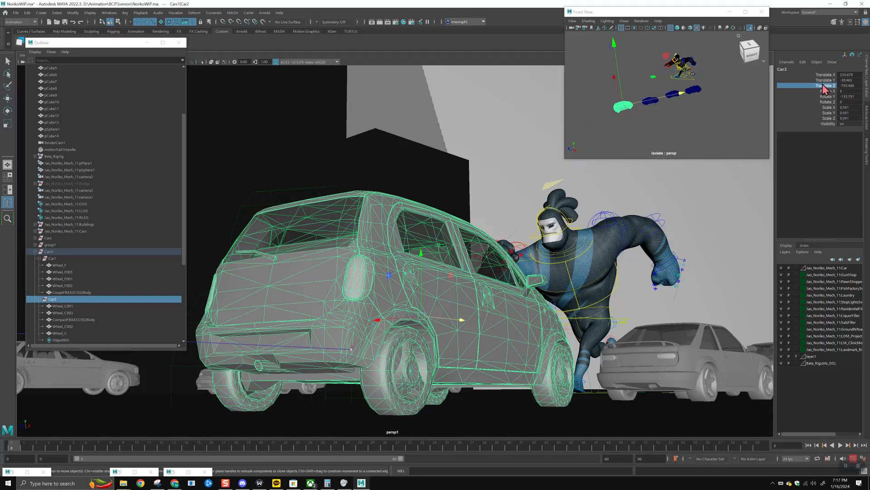
middle_drag(656, 104, 633, 101)
Move the Outliner aside, play the run with the new cars, and scrub around frame 53
drag(129, 47, 797, 116)
click(25, 444)
key(alt+v)
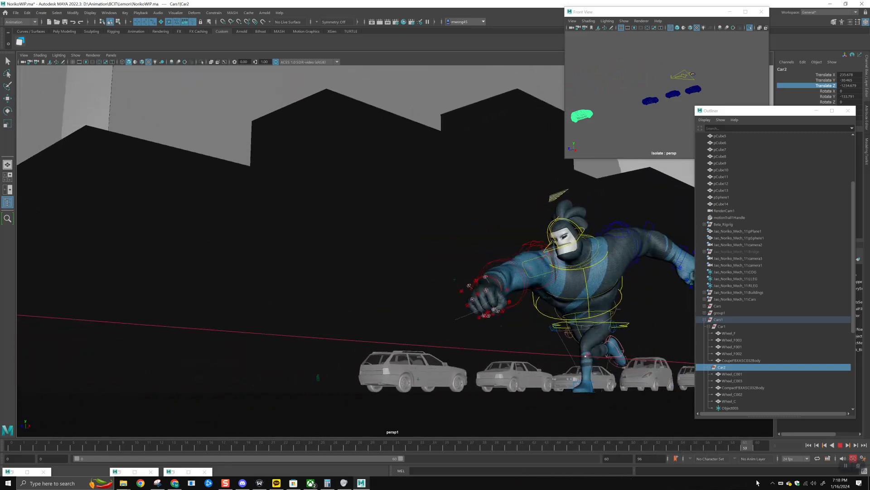
click(664, 448)
drag(663, 448, 669, 449)
At frame 53, rotate the right shoulder FK control so the arm swings lower and outward, and compare with neighbouring frames
alt+drag(637, 108, 661, 94)
alt+middle_drag(643, 98, 678, 76)
click(517, 254)
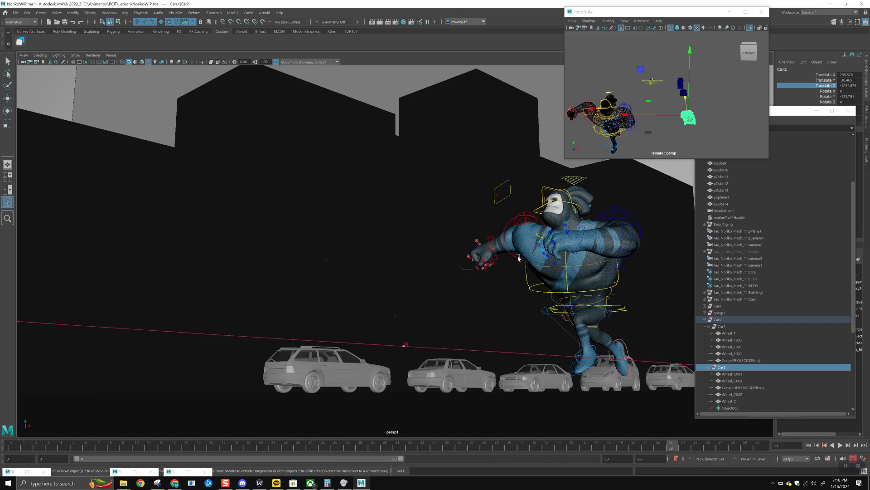
mouse_move(617, 116)
alt+mouse_down()
mouse_move(633, 112)
mouse_move(634, 120)
alt+mouse_up()
key(e)
alt+right_drag(633, 120, 647, 173)
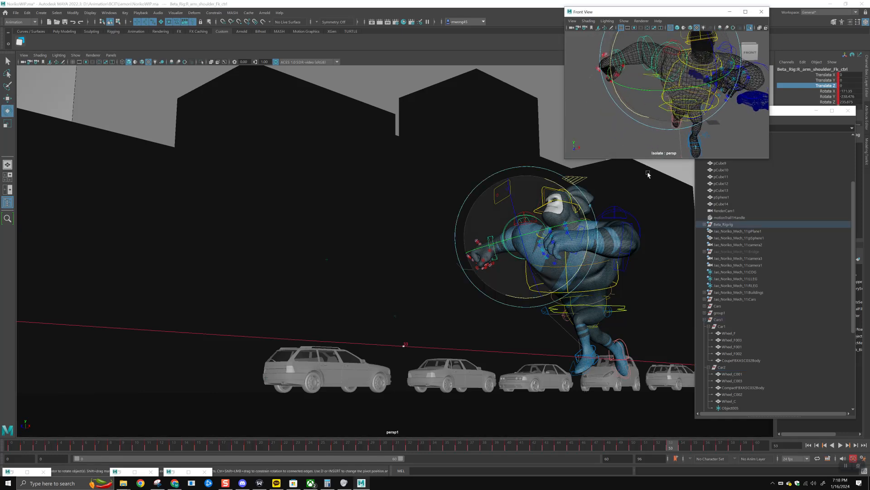
key(w)
key(e)
drag(505, 272, 545, 278)
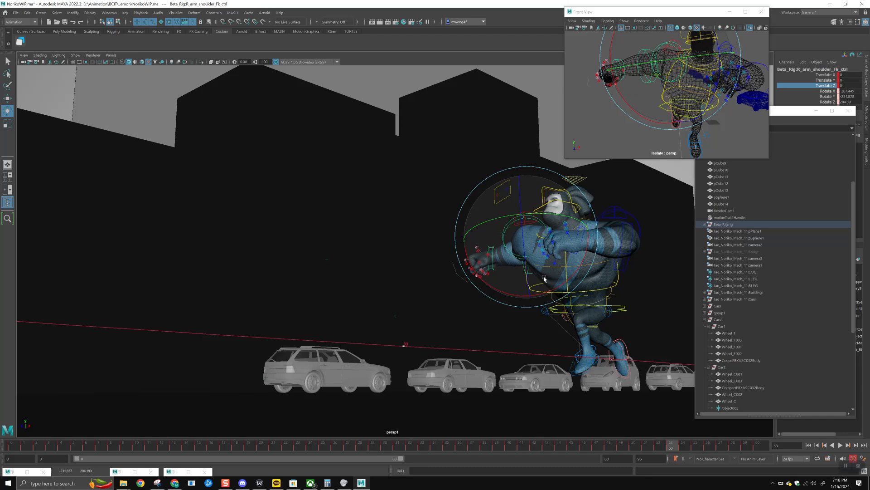
click(649, 449)
drag(660, 450, 671, 451)
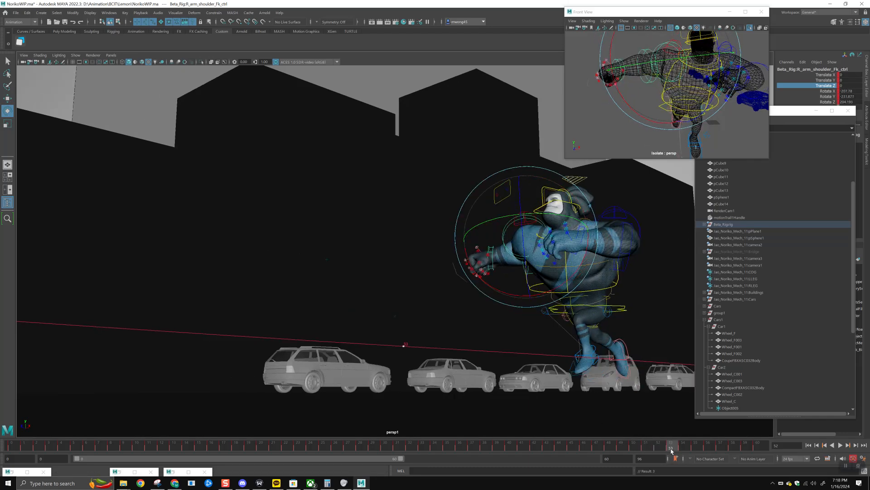
click(400, 233)
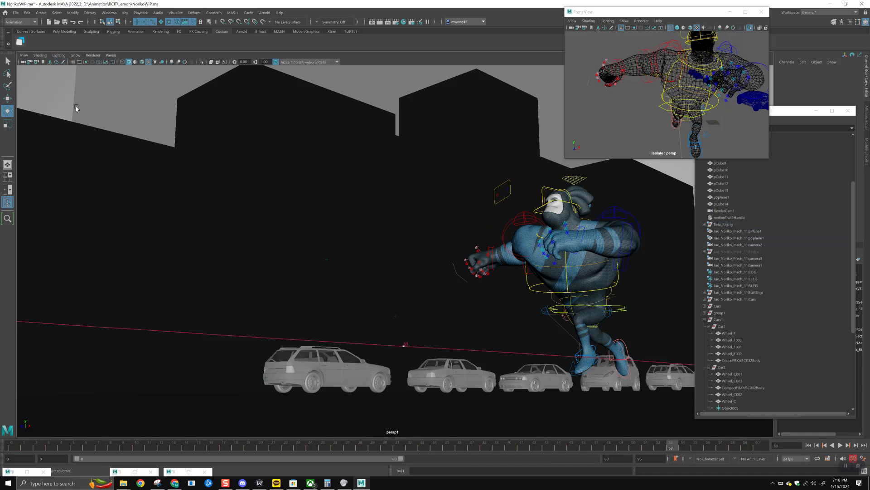
Find the Buildings group among the scene objects in the Outliner and assign it a new Lambert material
click(718, 319)
click(705, 320)
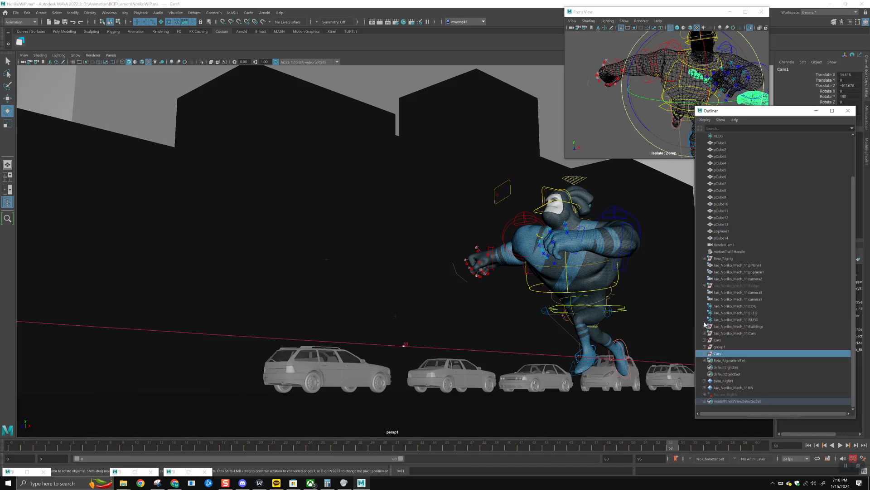
click(744, 266)
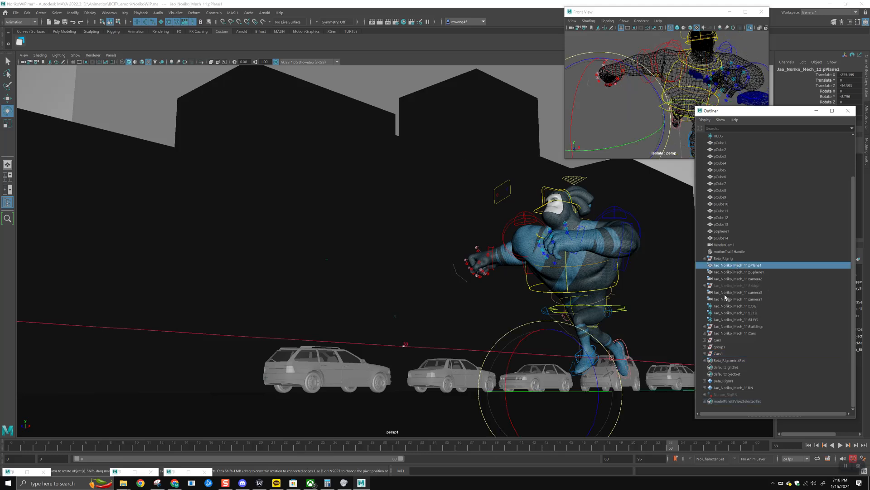
click(724, 238)
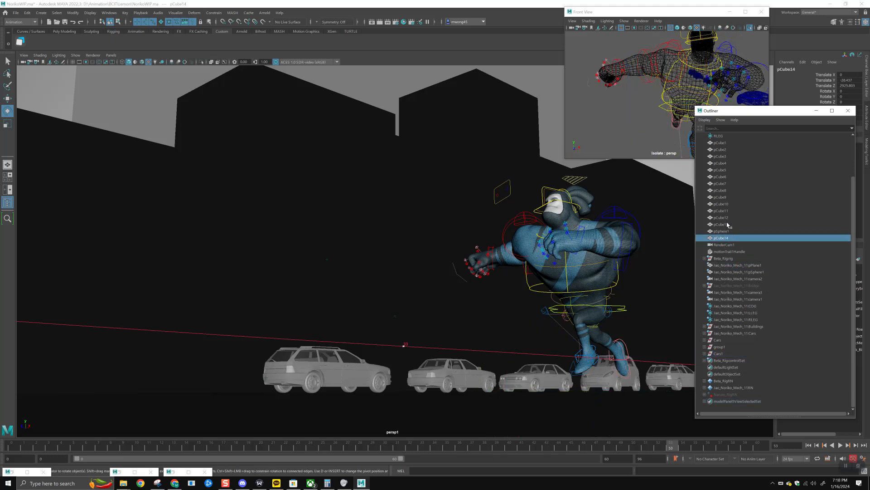
shift+click(735, 143)
click(738, 250)
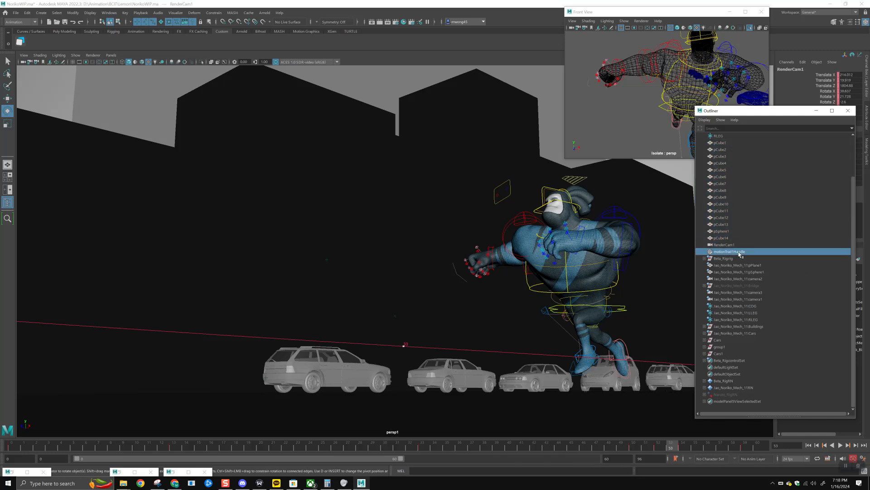
click(727, 353)
click(726, 347)
click(727, 340)
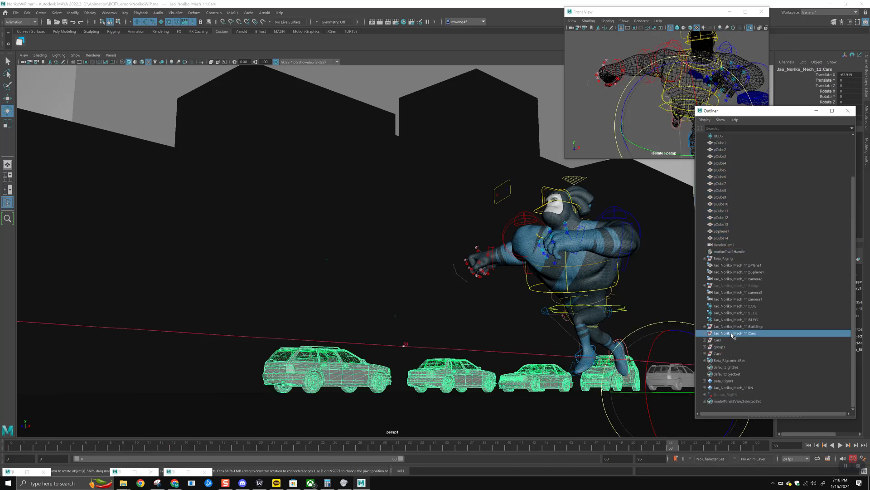
click(738, 327)
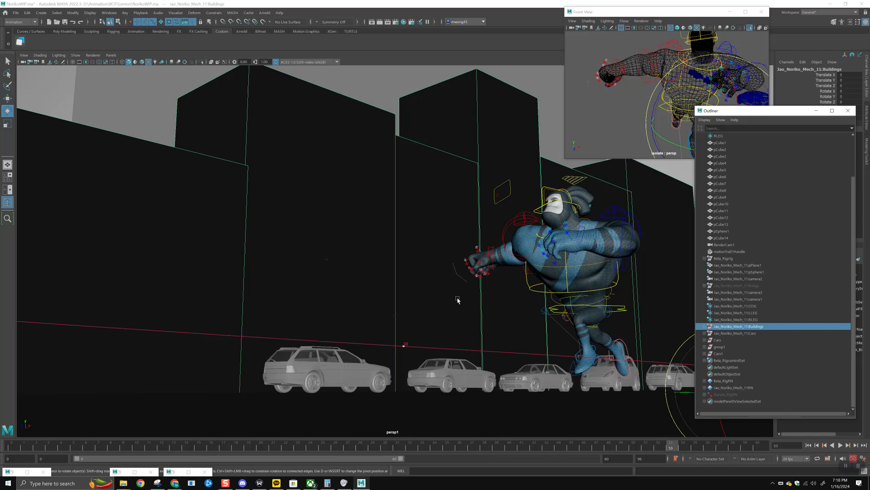
right_drag(379, 251, 434, 434)
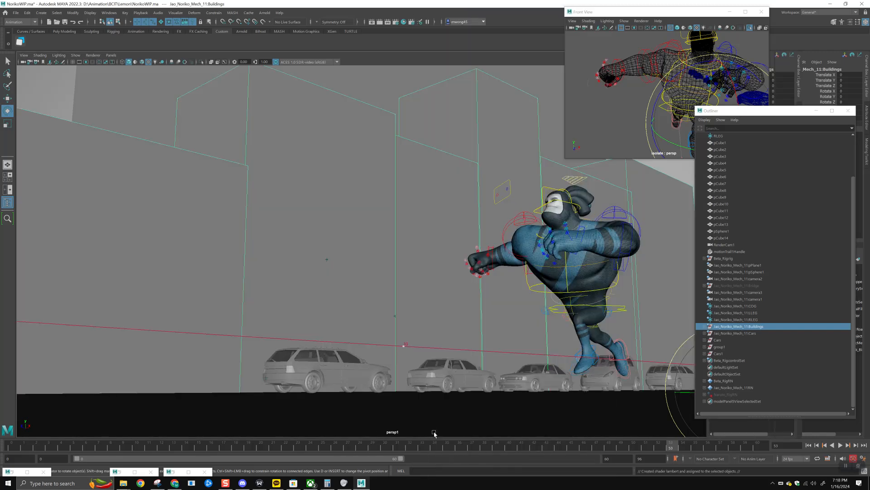
click(649, 224)
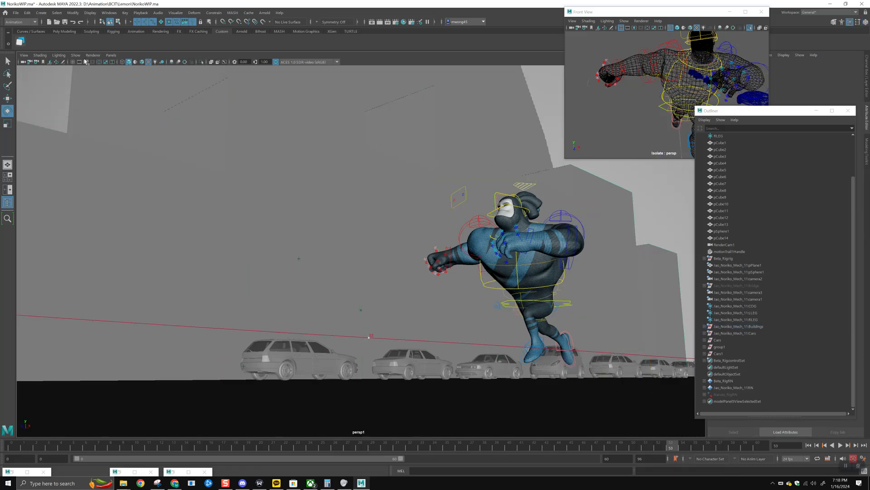
Check the viewport's lighting options and look through group1, the cameras, the sphere and the plane in the Outliner
click(59, 55)
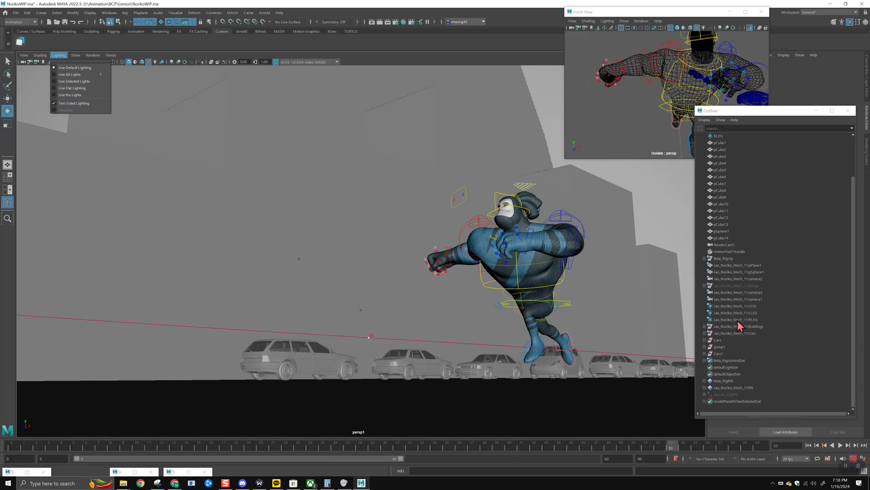
click(713, 324)
click(705, 347)
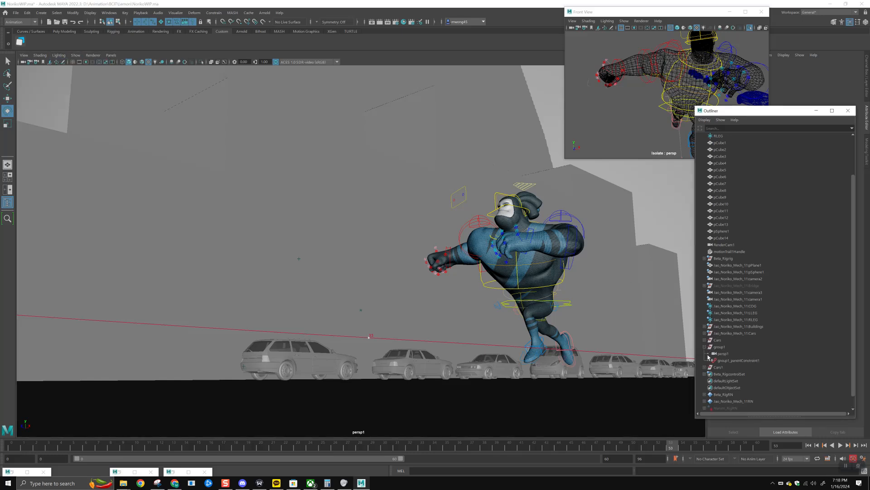
click(725, 293)
click(727, 299)
click(730, 279)
click(729, 272)
click(730, 264)
key(Up)
Expand the Buildings group, assign building pCube15 its own new Lambert material and darken its color to a mid grey
click(744, 326)
click(705, 326)
click(743, 340)
click(759, 354)
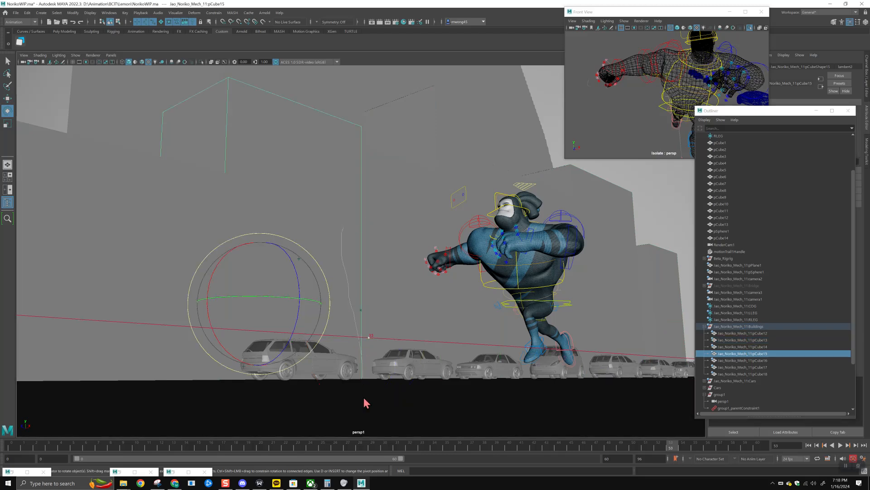
right_drag(365, 421, 406, 420)
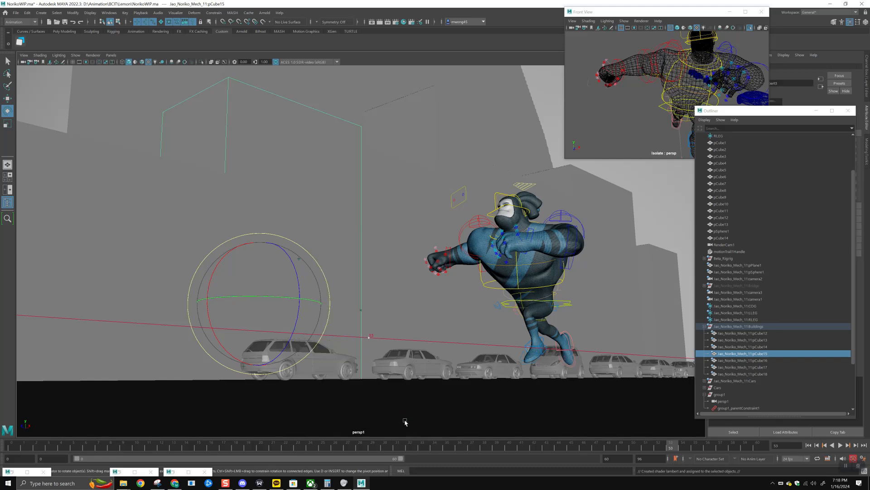
click(817, 111)
click(805, 141)
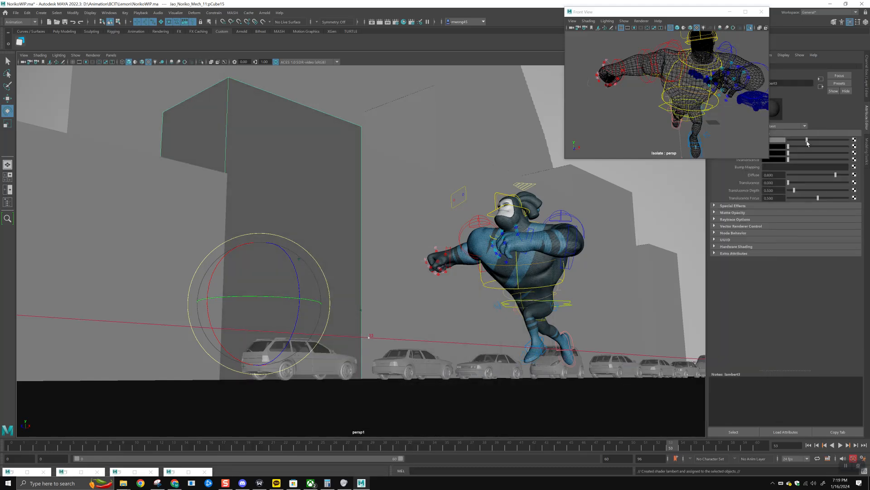
click(677, 254)
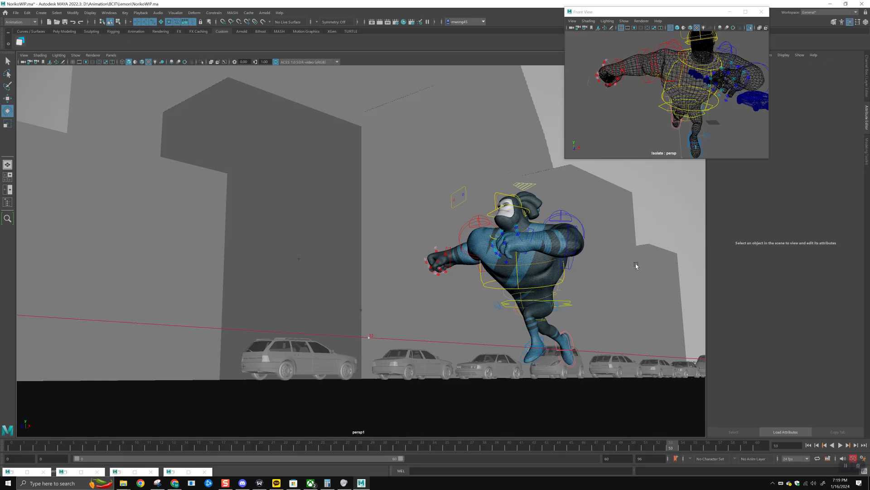
Assign a new Lambert material to building pCube12, hide the Outliner, and darken the material's color to a mid grey
key(shift+o)
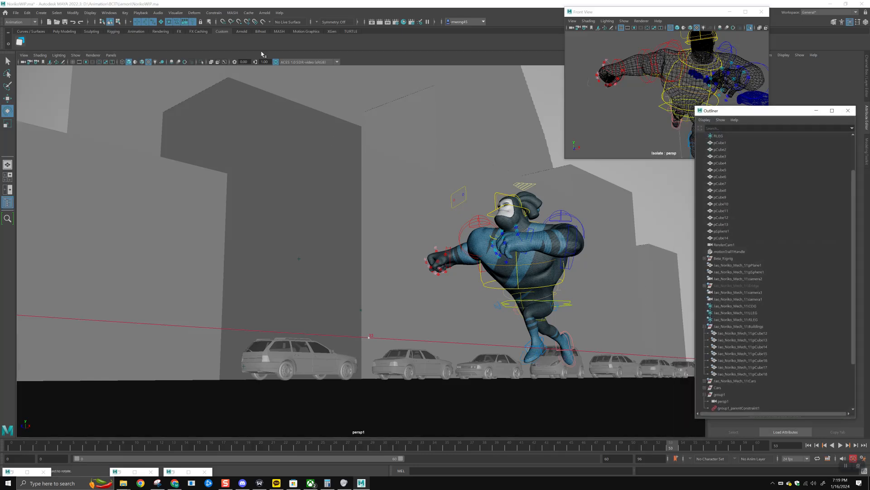
click(166, 37)
click(493, 317)
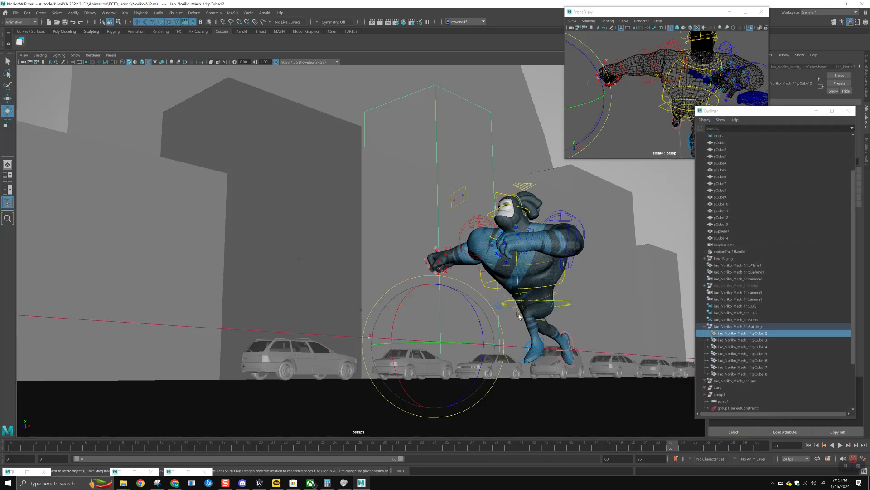
key(shift+o)
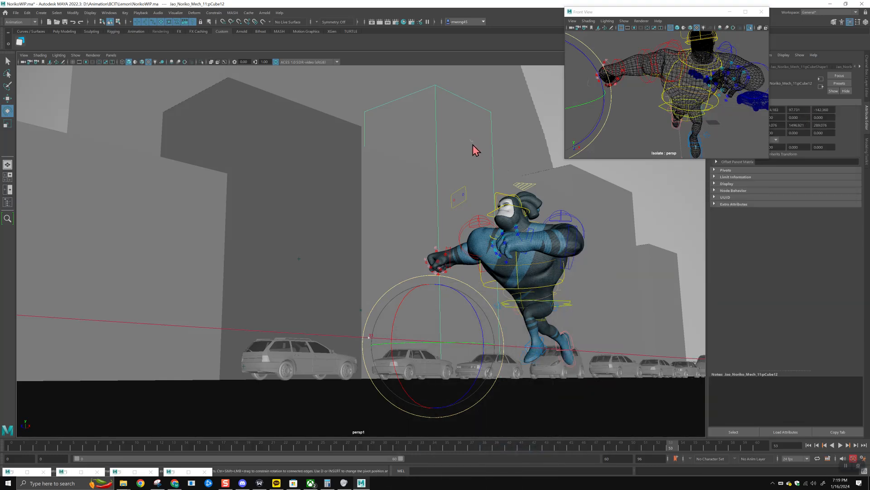
right_drag(485, 405, 529, 331)
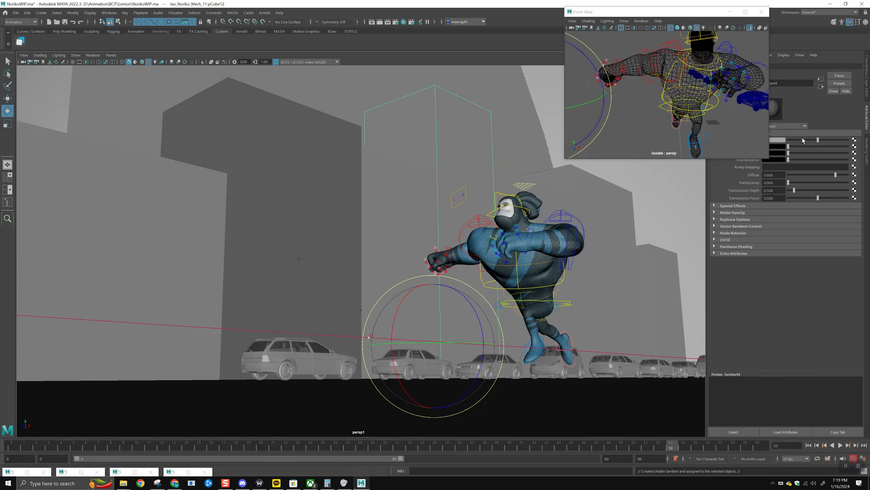
drag(811, 142, 806, 142)
Give building pCube13 a new Lambert material colored muted olive yellow (hue 60, saturation about 0.34, value about 0.41), moving the Front View aside
click(404, 235)
right_drag(408, 244, 455, 424)
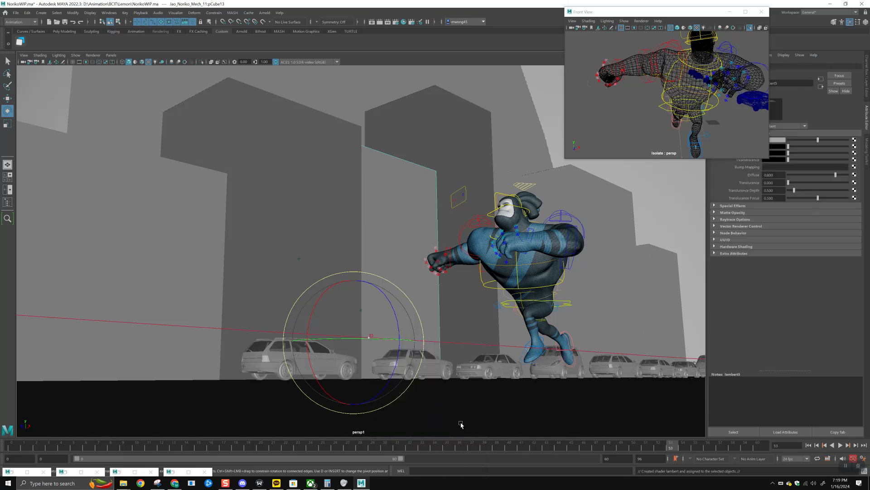
click(779, 149)
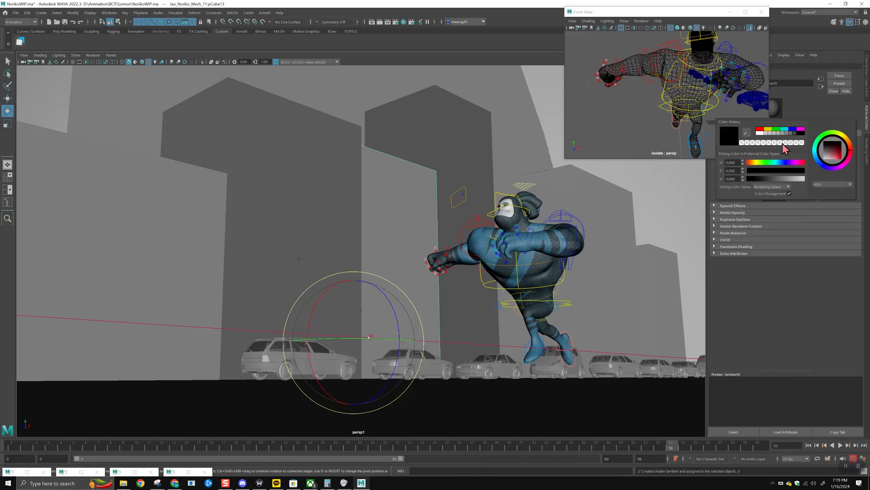
drag(846, 141, 848, 144)
click(743, 12)
drag(680, 12, 612, 14)
click(777, 141)
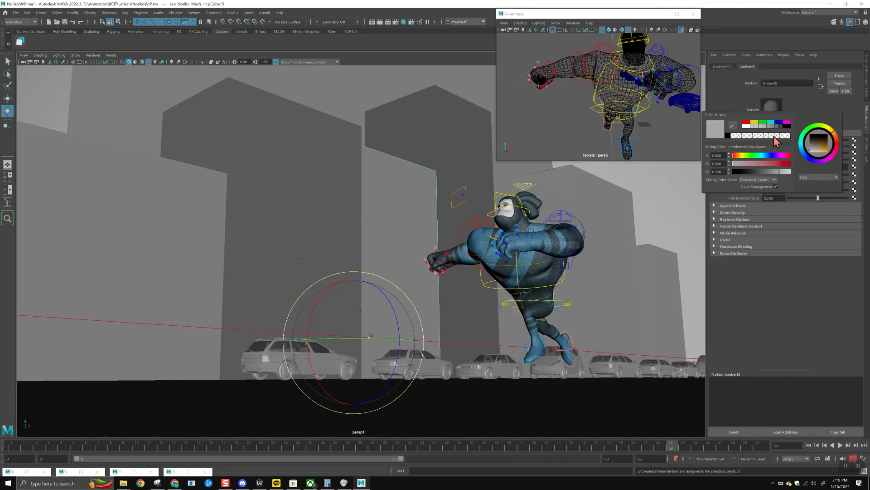
click(754, 123)
drag(825, 153, 821, 154)
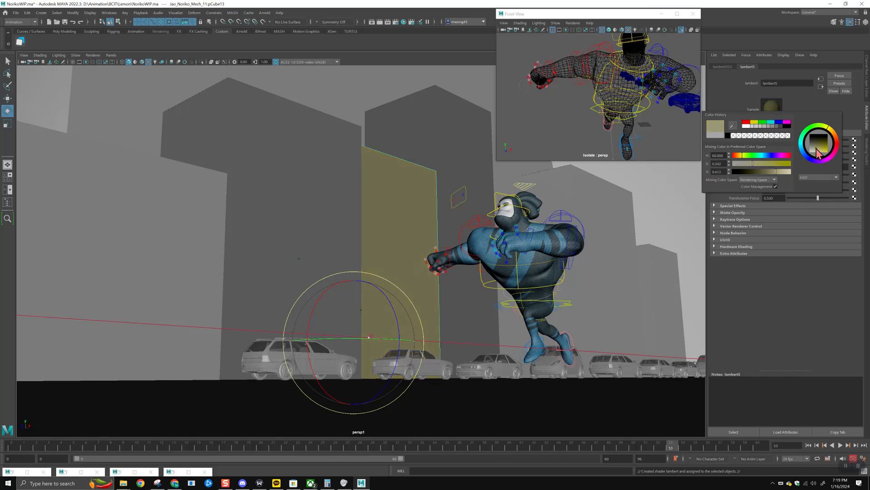
Give building pCube17 behind the runner a new Lambert material colored pale green, with hue about 149, saturation about 0.12 and value 0.5
click(653, 284)
click(633, 284)
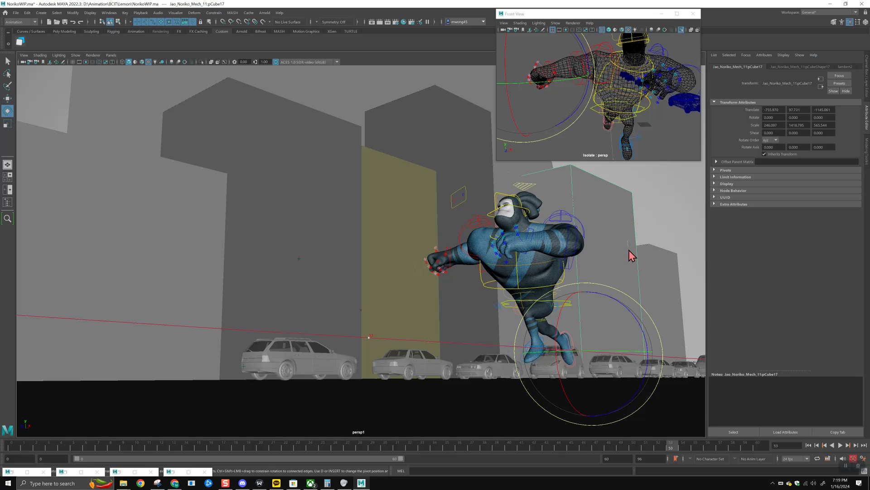
right_drag(638, 344, 680, 432)
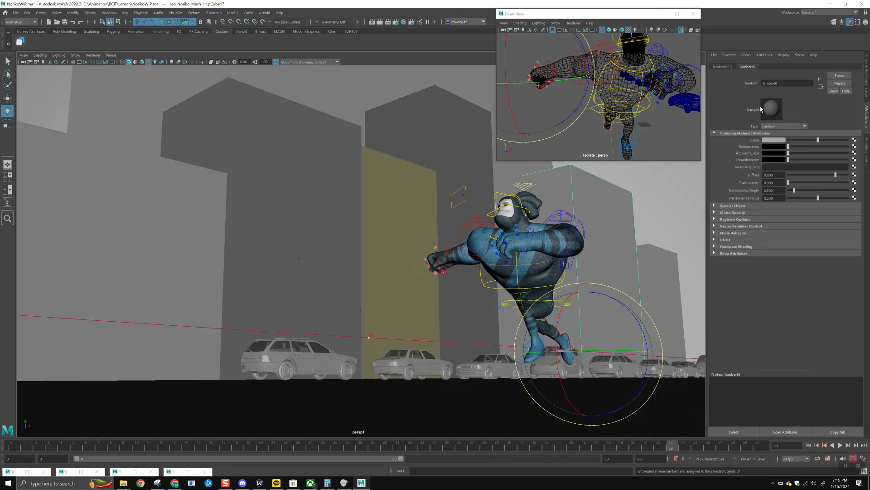
click(776, 140)
drag(761, 160, 752, 164)
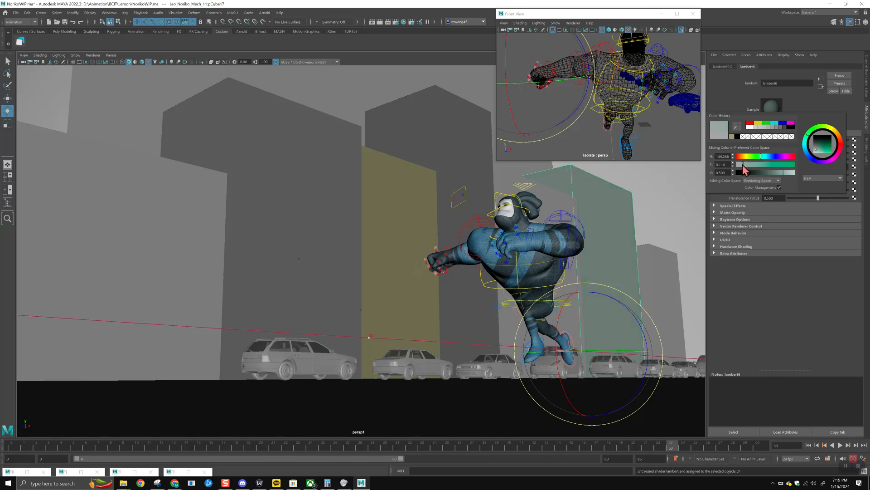
Assign a new Lambert material to the large foreground building pCube16 and lighten its color to a light grey of value about 0.76
click(113, 297)
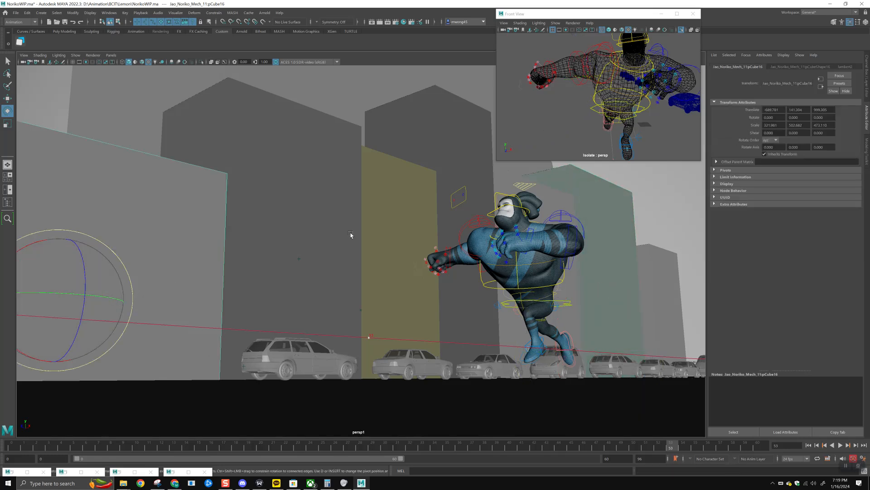
right_drag(204, 306, 267, 435)
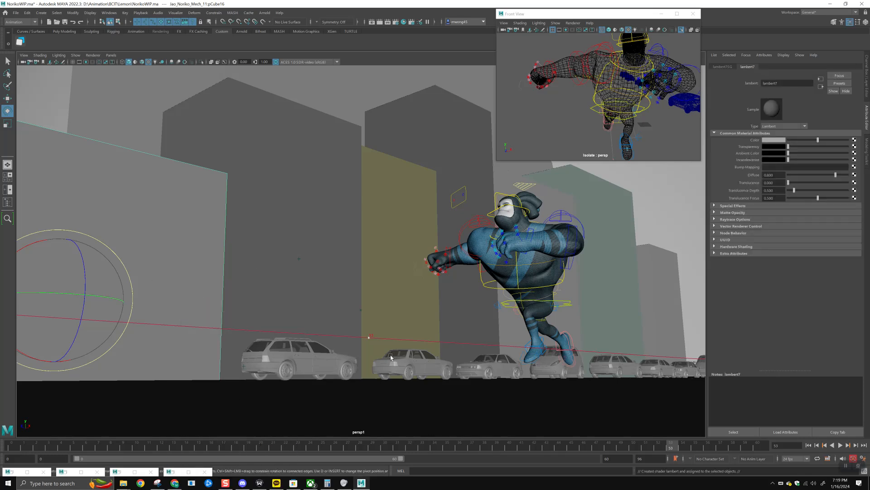
click(775, 140)
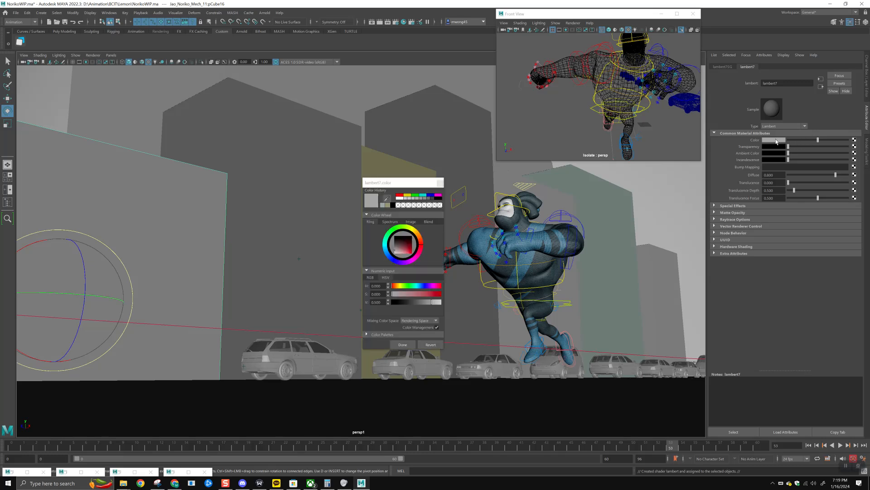
click(408, 199)
Inspect the background cube and sky sphere, clear the selection, play the run with the recolored buildings, and return to frame 0
click(645, 221)
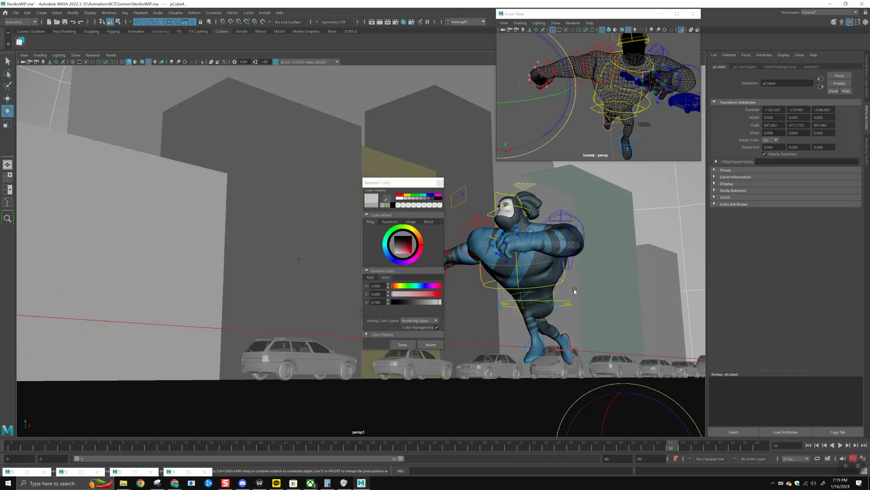
click(637, 186)
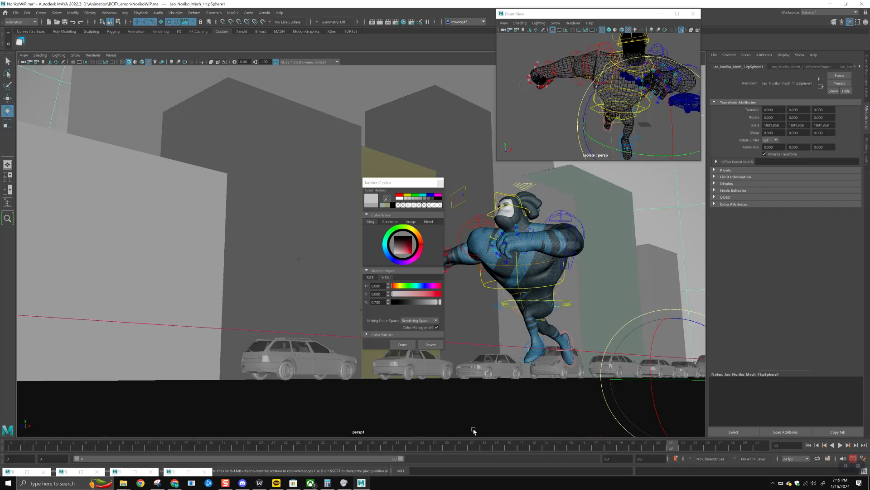
click(181, 399)
click(103, 453)
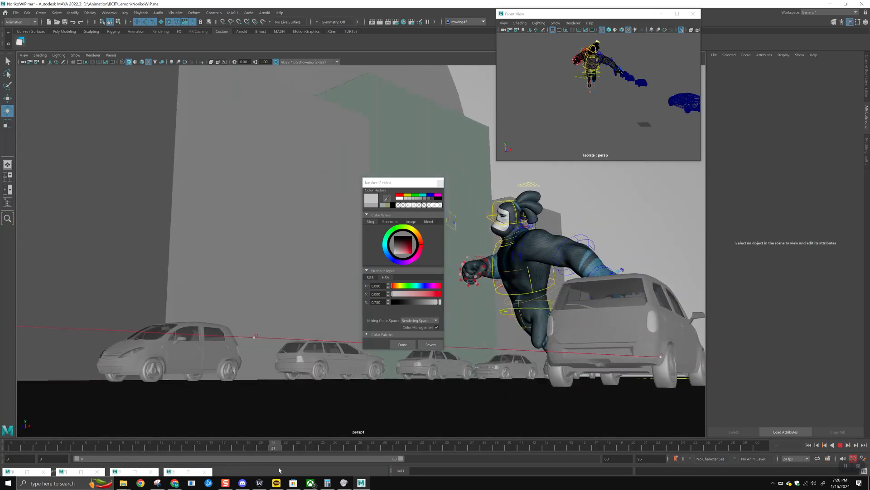
click(11, 448)
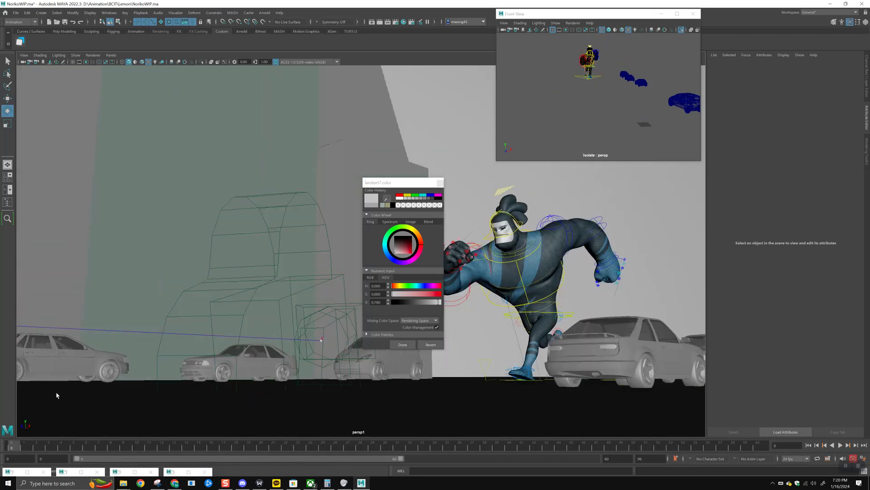
Dismiss the lambert1 colour window, delete RenderCam1 and its motion trail from the scene, and collapse the Buildings group
click(440, 183)
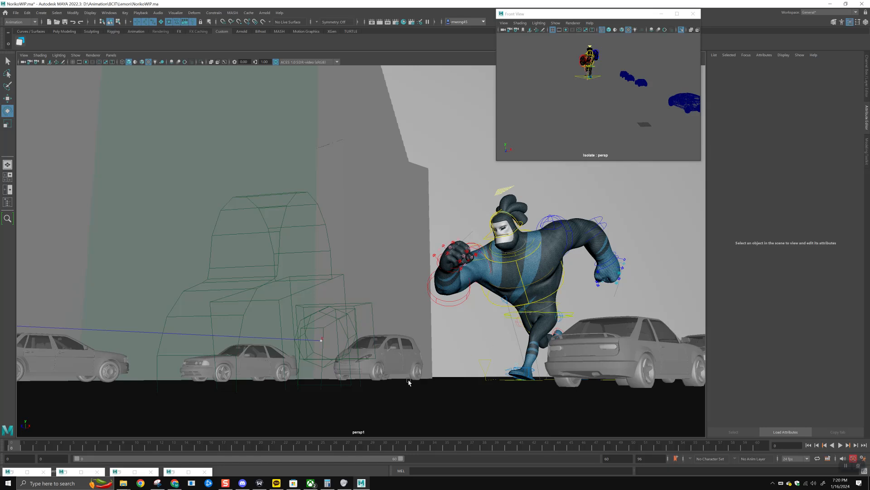
click(340, 277)
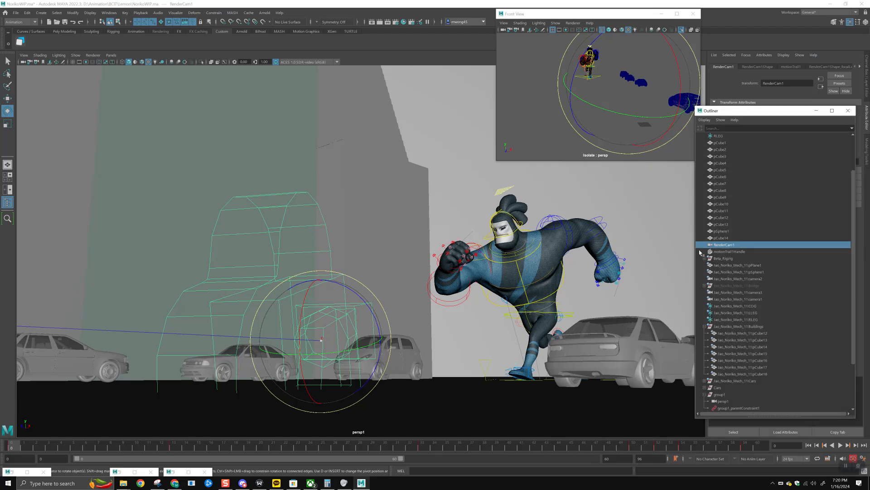
click(243, 482)
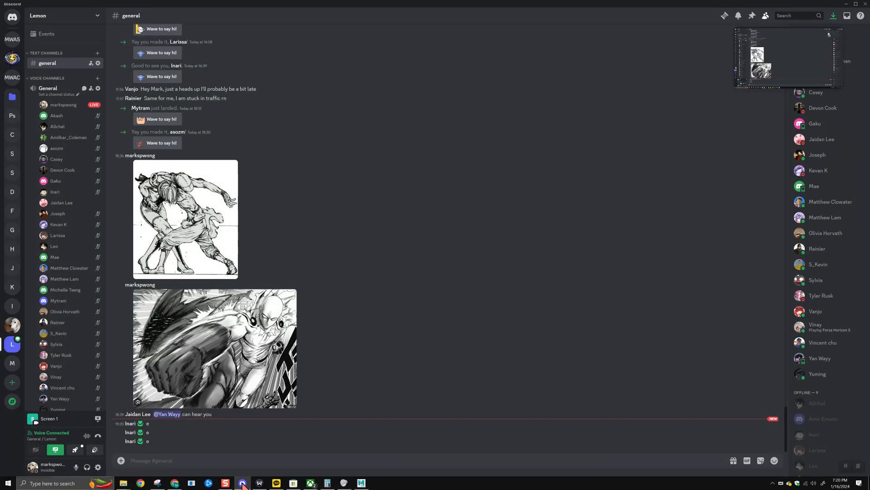
click(243, 483)
click(622, 302)
drag(773, 113, 654, 123)
click(586, 324)
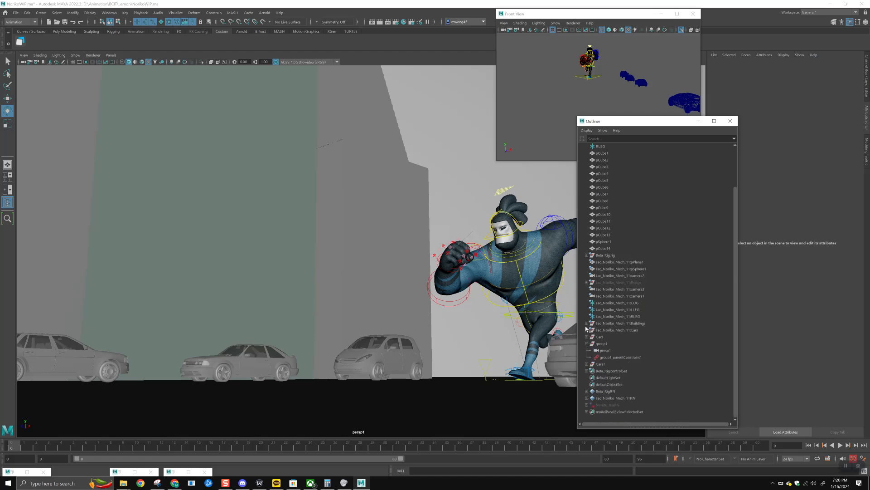
Minimise the Outliner, play the running animation through the persp1 camera, and return to frame 0
click(698, 121)
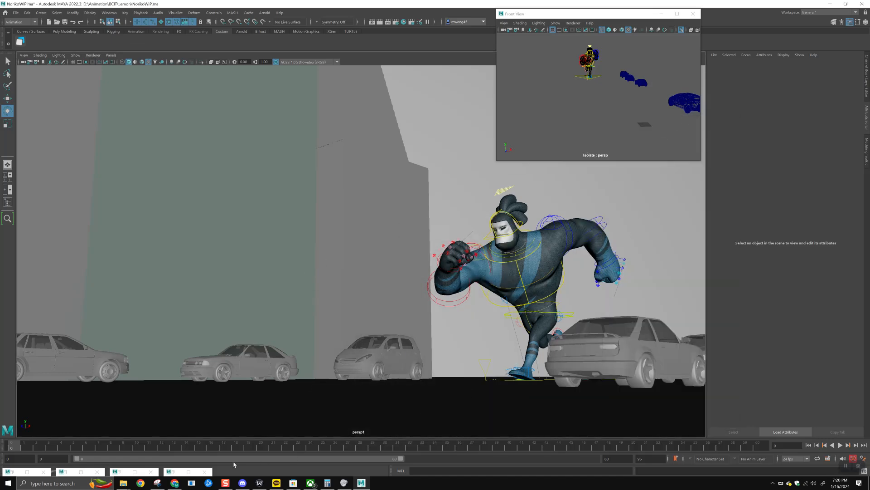
key(alt+v)
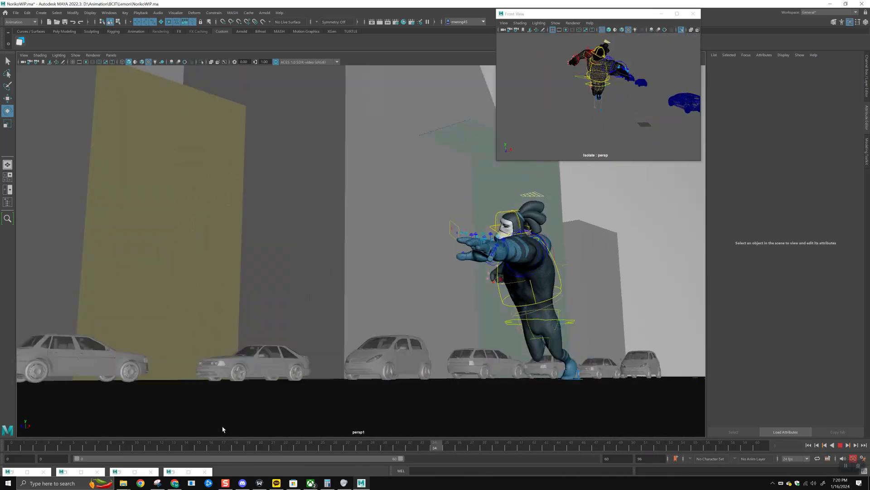
click(7, 449)
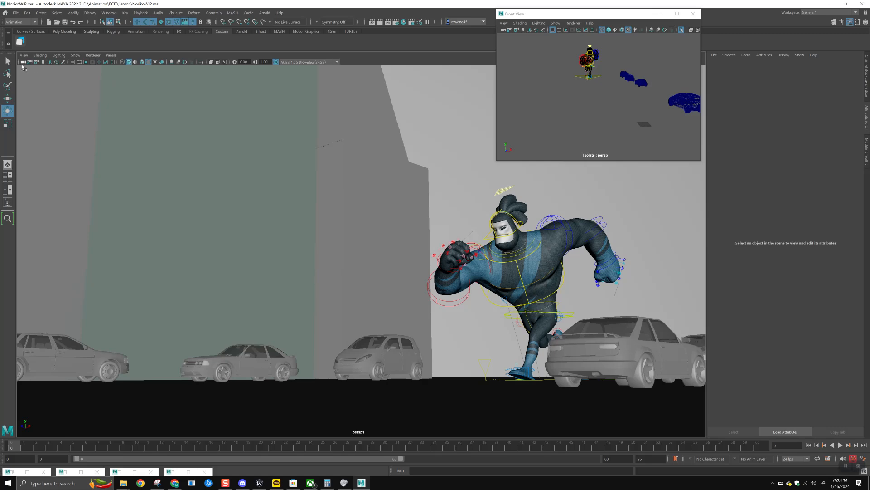
Put the Front View window away and set the persp1 camera's focal length to 50
click(23, 62)
click(693, 13)
alt+drag(473, 331, 507, 284)
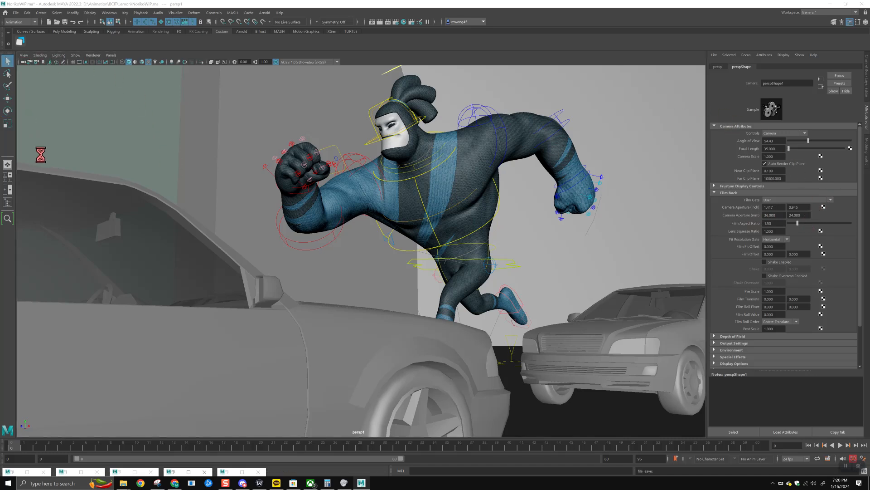
key(ctrl+a)
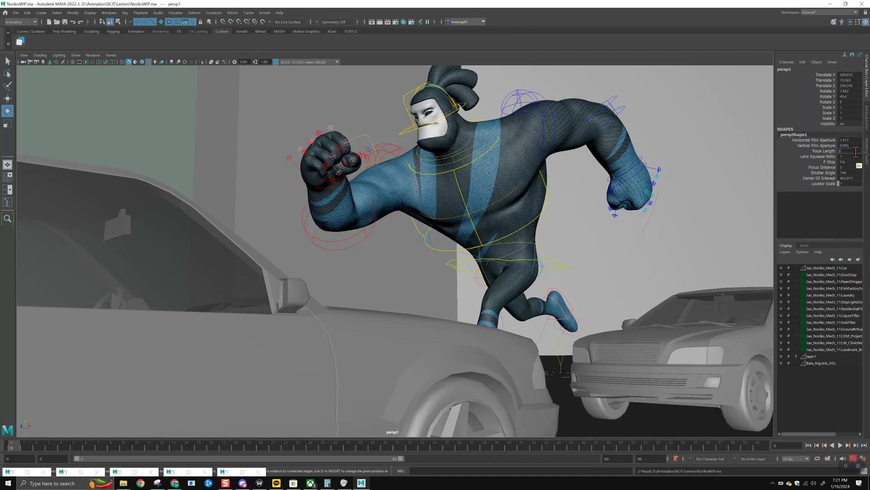
key(Return)
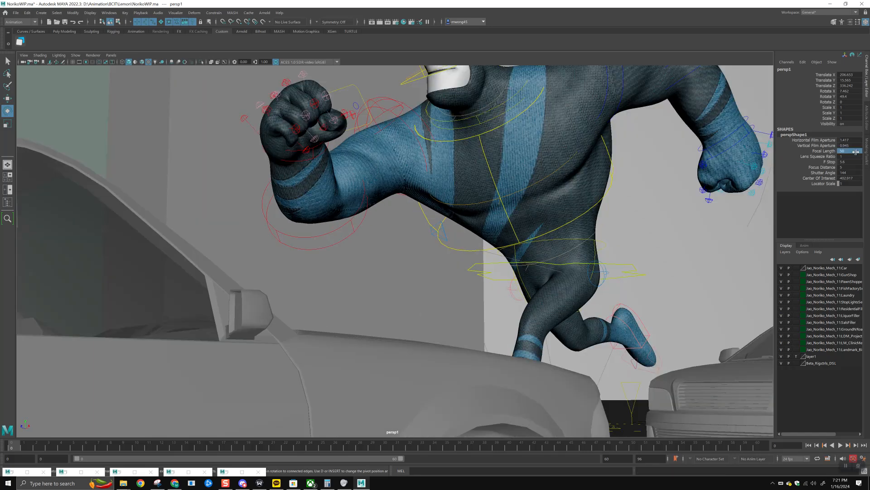
Reframe persp1 at frame 0 as a low-angle shot with a parked car in the foreground, and key the camera
alt+right_drag(532, 284, 455, 309)
alt+drag(455, 308, 472, 303)
alt+middle_drag(472, 303, 436, 322)
alt+drag(436, 322, 459, 308)
alt+middle_drag(458, 308, 457, 304)
alt+right_drag(457, 305, 434, 309)
click(23, 64)
key(s)
At frame 19, raise persp1 so more of the character shows above the foreground car, and key the camera
drag(31, 446, 250, 454)
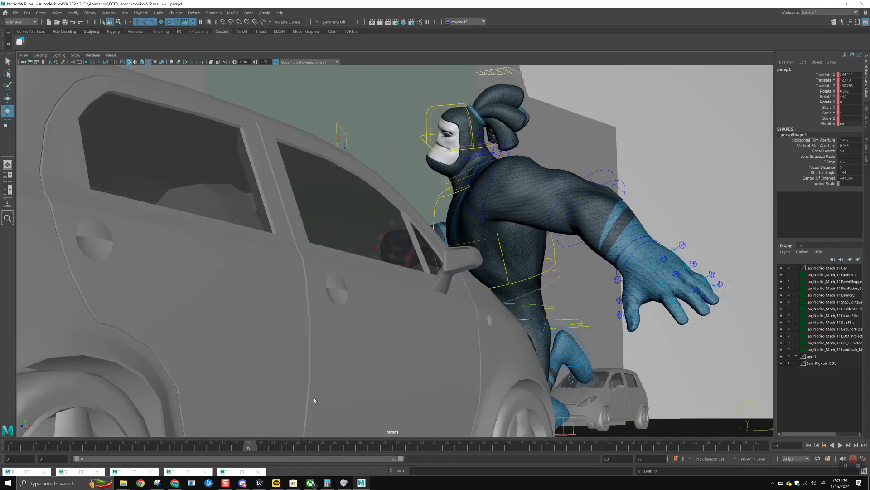
alt+shift+middle_drag(439, 308, 415, 354)
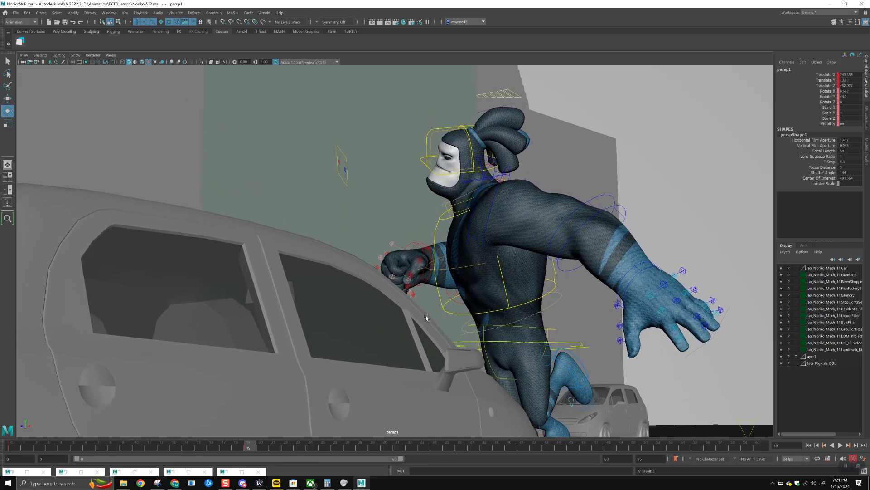
alt+middle_drag(426, 320, 427, 315)
key(s)
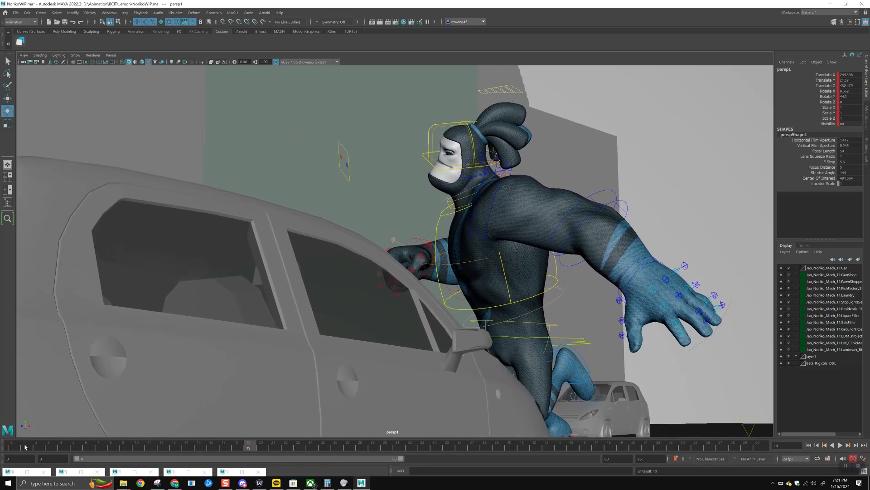
Play the shot through to frame 52 and move persp1 closer to the character there
key(alt+v)
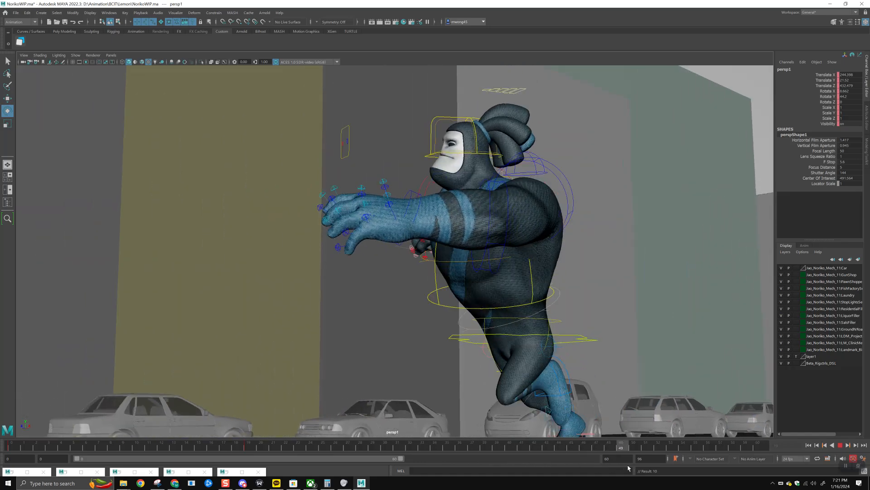
key(alt+v)
scroll(547, 384, up, 3)
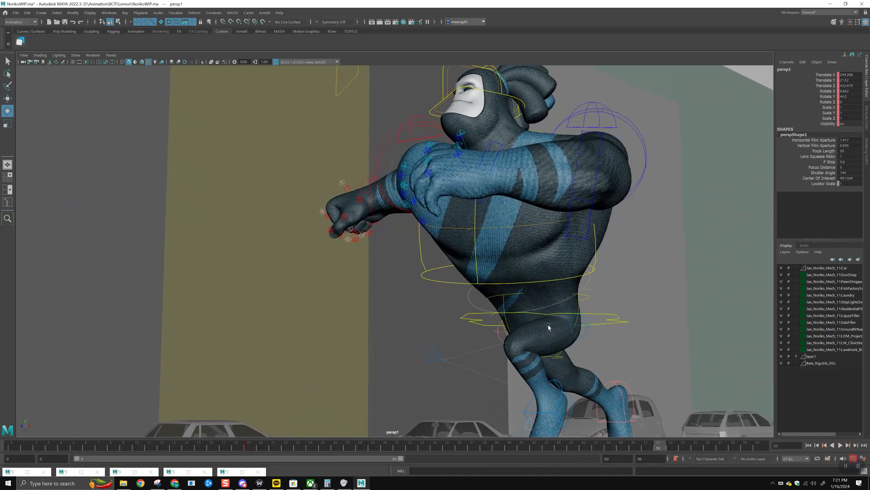
Reframe persp1 at frame 0 to face the running character from the front, and delete the camera key at frame 19
click(18, 448)
alt+drag(325, 327, 410, 294)
alt+middle_drag(409, 294, 448, 297)
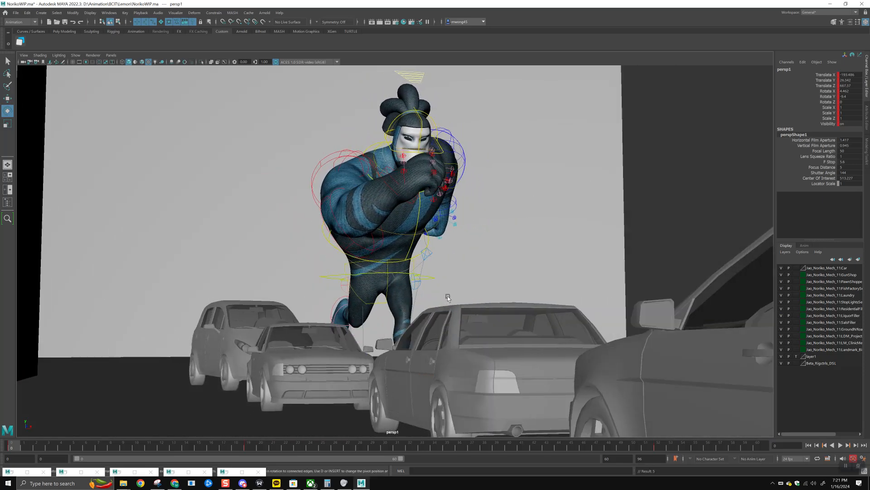
click(251, 449)
key(Delete)
Delete persp1's key at frame 52 and reframe that frame as a low frontal shot of the character behind parked cars
click(659, 448)
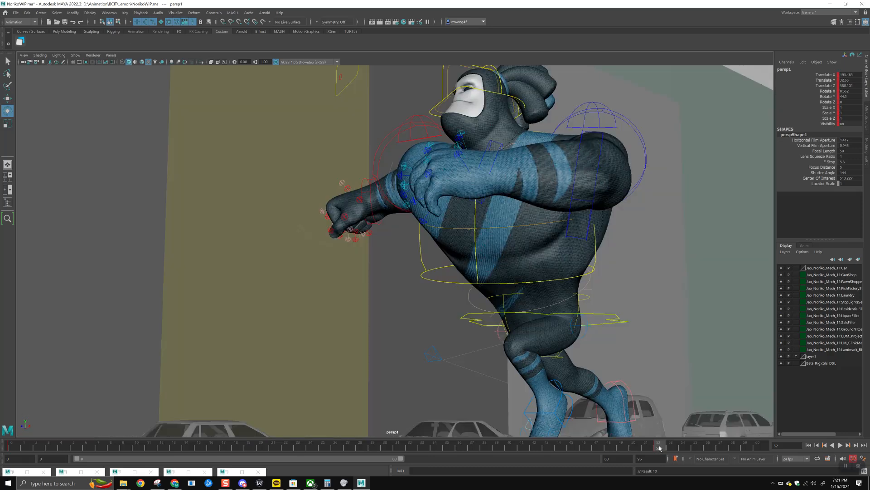
key(Delete)
alt+drag(407, 330, 410, 319)
alt+right_drag(410, 319, 416, 325)
alt+middle_drag(416, 325, 441, 336)
alt+drag(441, 335, 453, 333)
alt+middle_drag(453, 333, 487, 342)
alt+right_drag(420, 341, 453, 341)
mouse_move(452, 341)
alt+mouse_down()
mouse_move(472, 332)
mouse_move(454, 342)
alt+mouse_up()
alt+middle_drag(455, 341, 468, 328)
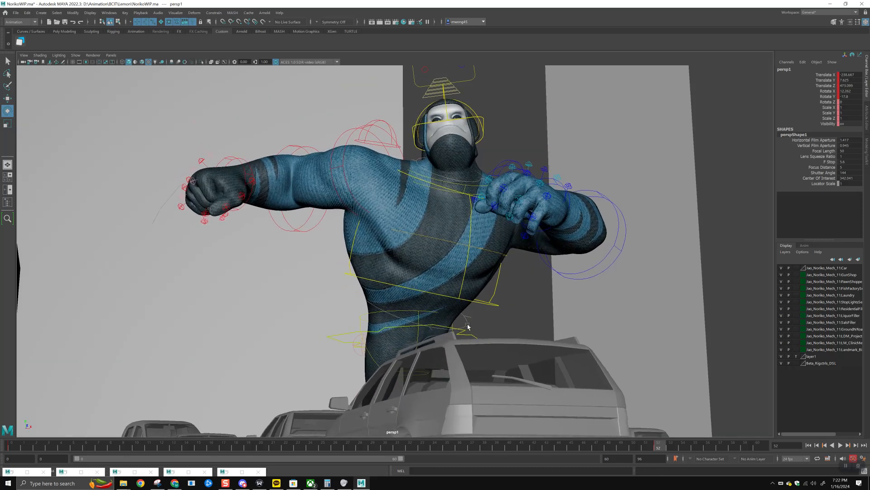
alt+drag(470, 329, 471, 328)
alt+right_drag(472, 328, 470, 333)
alt+middle_drag(470, 332, 490, 330)
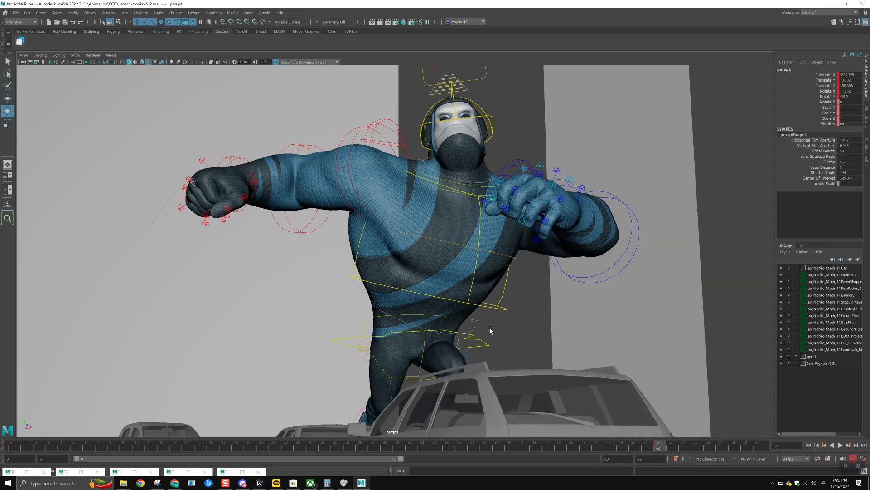
alt+drag(383, 370, 364, 317)
alt+middle_drag(364, 317, 351, 332)
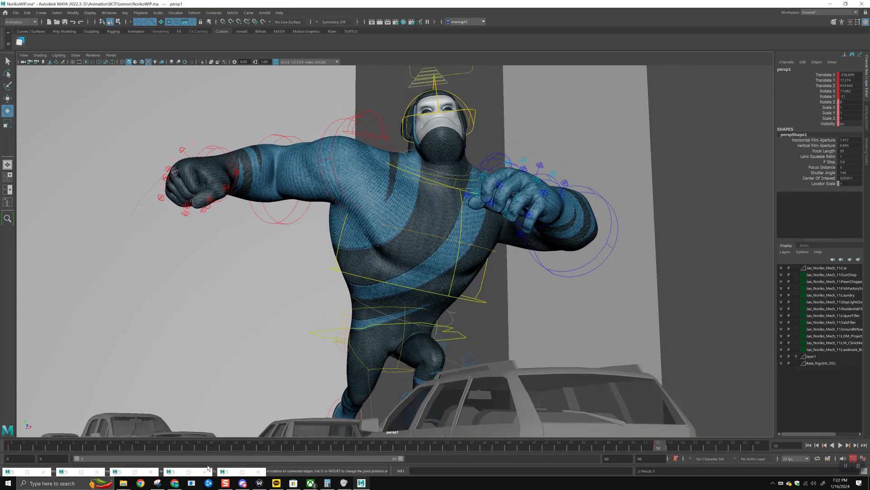
Check the general channel in Discord, return to Maya, and play the shot from the beginning
click(248, 483)
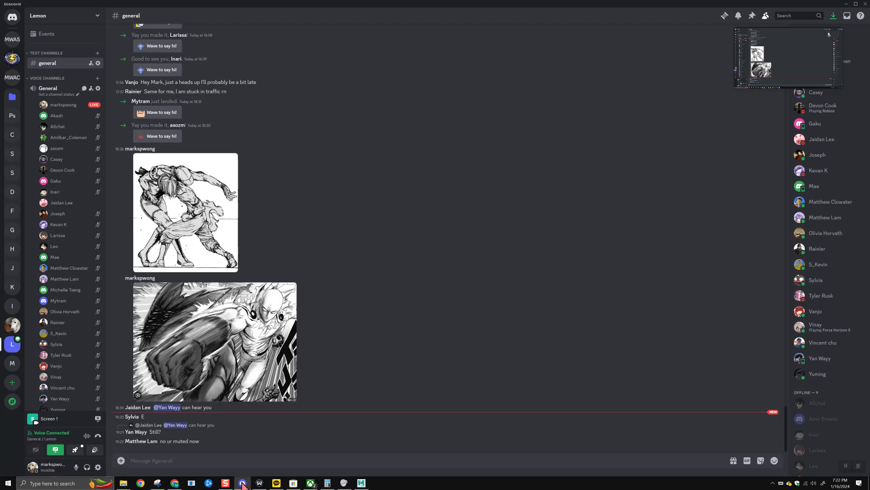
click(243, 484)
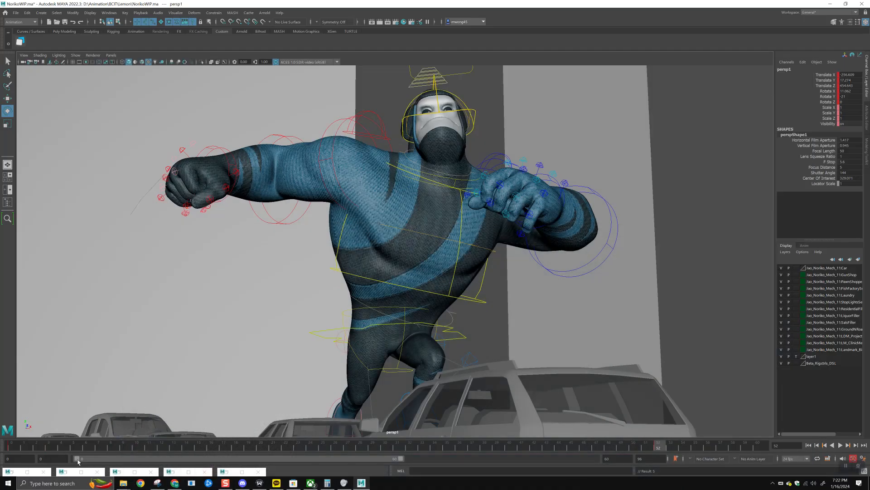
click(16, 448)
key(alt+v)
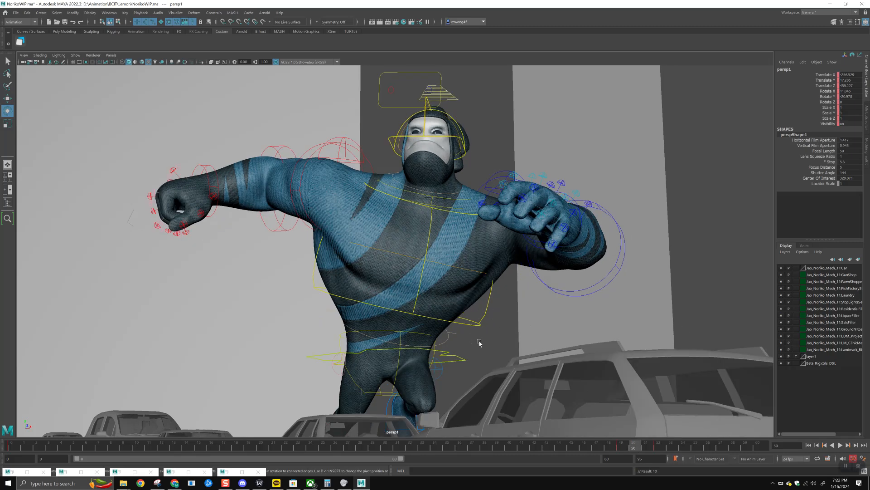
Orbit persp1 near the end of the shot, delete its key at frame 52, and replay from the start
alt+drag(424, 353, 442, 344)
click(662, 445)
key(Delete)
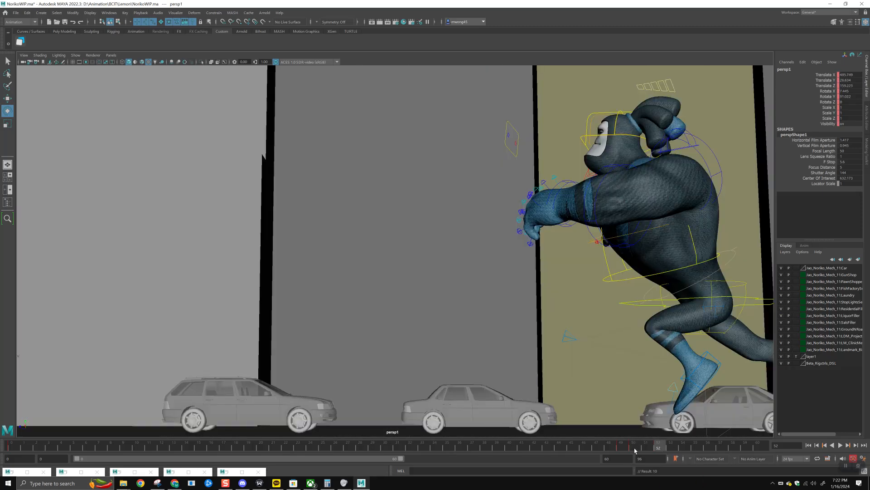
click(37, 448)
key(alt+v)
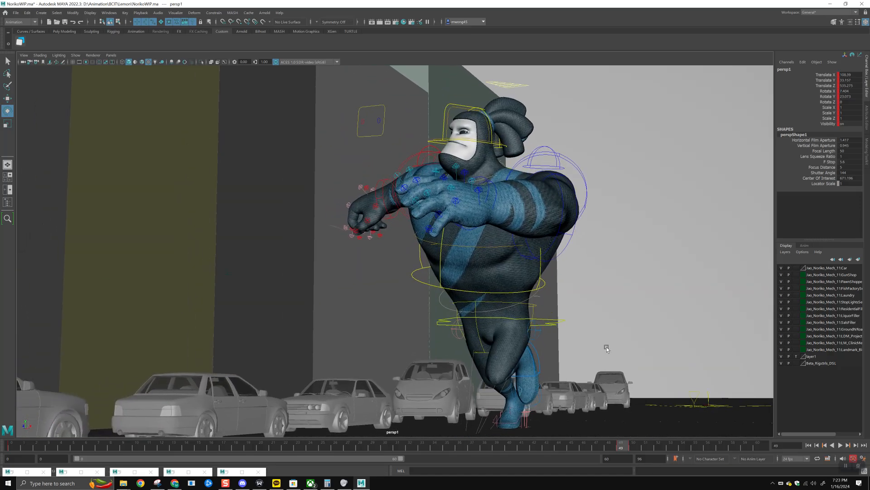
Bring persp1 closer at frame 49 and orbit it towards the character's side, checking the playback from frame 0
mouse_move(607, 347)
alt+right_down()
mouse_move(607, 358)
mouse_move(607, 341)
alt+right_up()
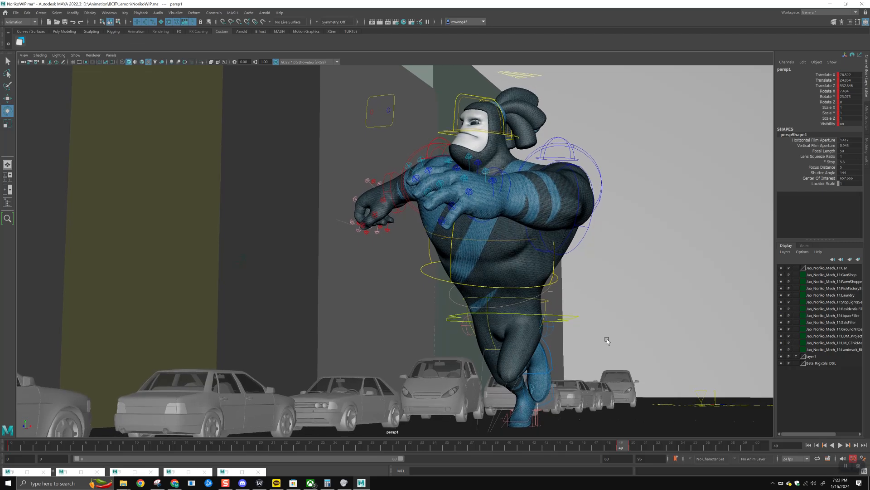
alt+drag(606, 344, 596, 346)
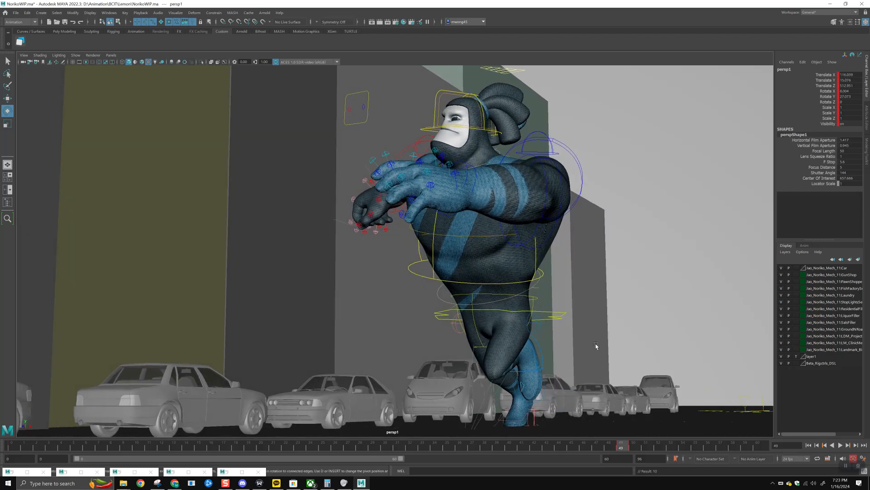
click(28, 445)
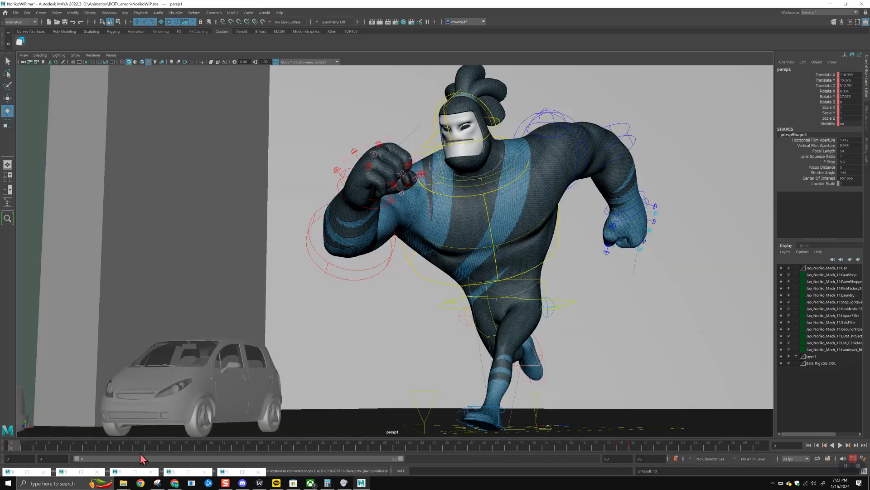
key(alt+v)
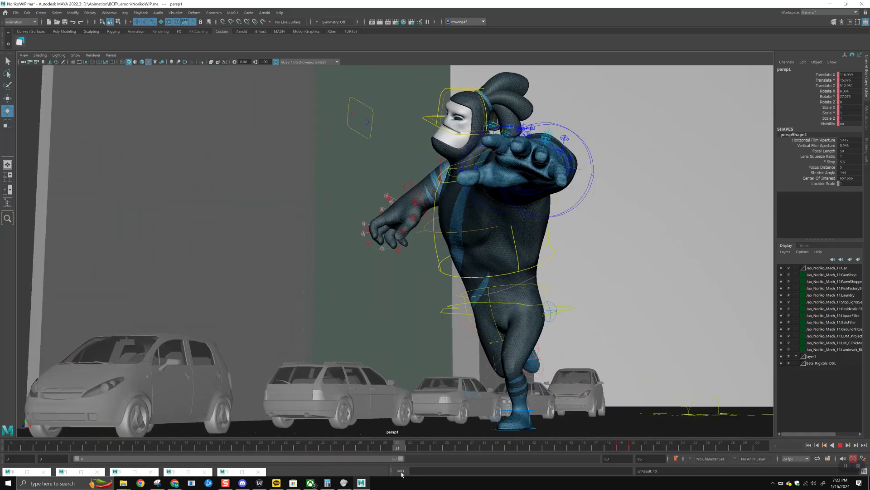
Select Car1 inside the Cars1 group and restore the Front View window
key(shift+o)
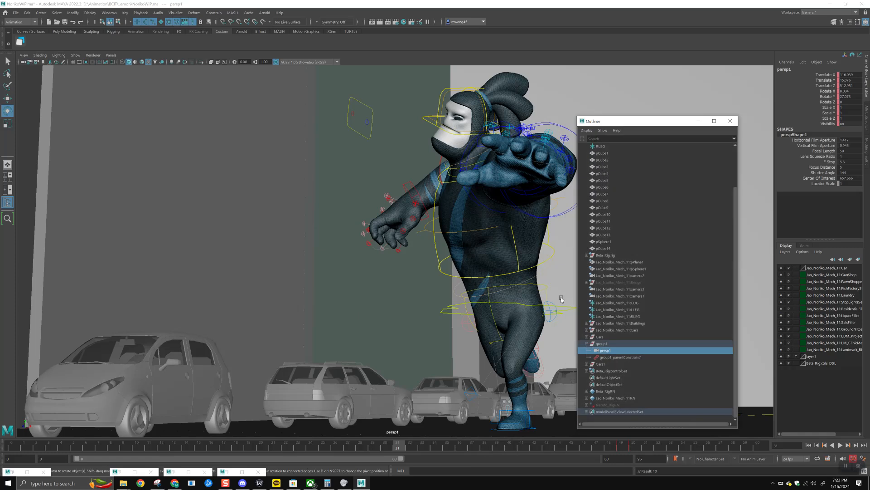
click(605, 371)
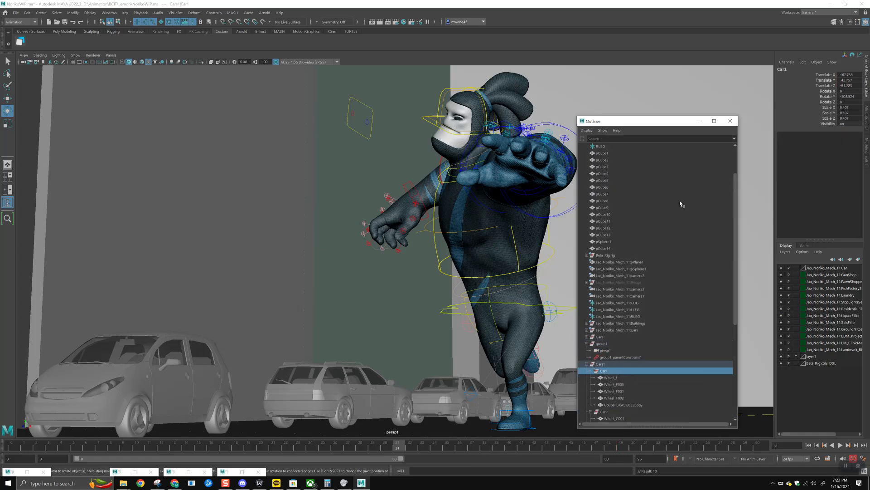
click(698, 121)
click(242, 471)
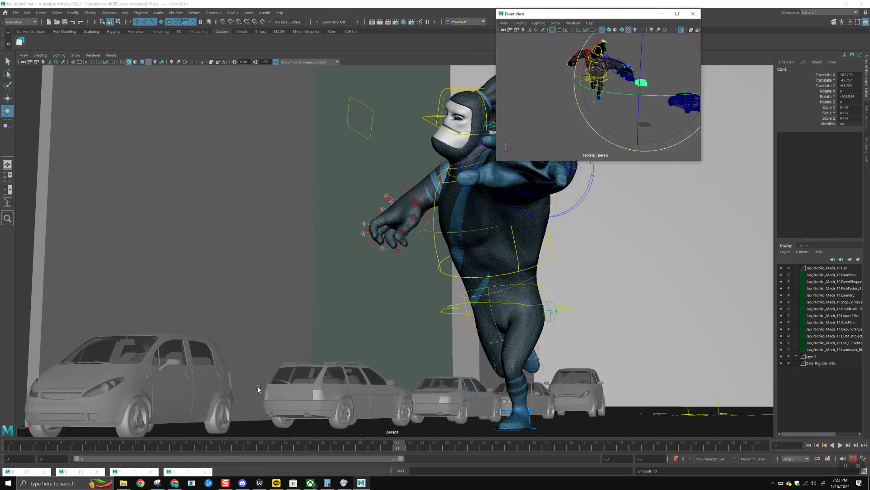
Place Car1 beside the running character at Translate X 856.422 and Translate Z -574.076, with Rotate Y -124.889
alt+drag(604, 83, 614, 137)
key(w)
click(794, 81)
alt+drag(573, 108, 585, 92)
key(e)
drag(585, 123, 603, 136)
scroll(602, 135, up, 5)
alt+middle_drag(578, 105, 608, 80)
key(w)
mouse_move(603, 110)
alt+mouse_down()
mouse_move(612, 117)
mouse_move(631, 96)
mouse_move(629, 78)
mouse_move(639, 88)
mouse_move(607, 106)
alt+mouse_up()
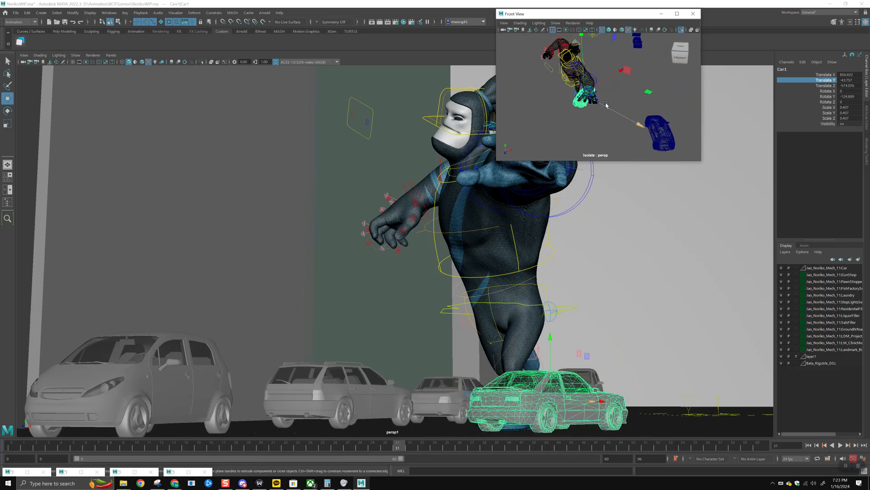
Preview the shot around Car1 and shift the car to Translate X about 808 and Translate Z about -509
click(348, 445)
key(alt+v)
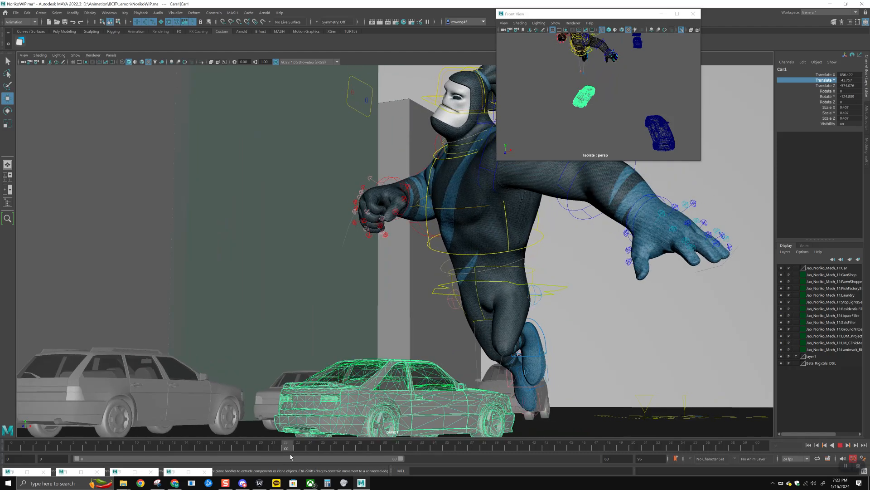
mouse_move(641, 112)
alt+mouse_down()
mouse_move(573, 141)
mouse_move(560, 117)
mouse_move(586, 117)
mouse_move(600, 98)
mouse_move(629, 111)
alt+mouse_up()
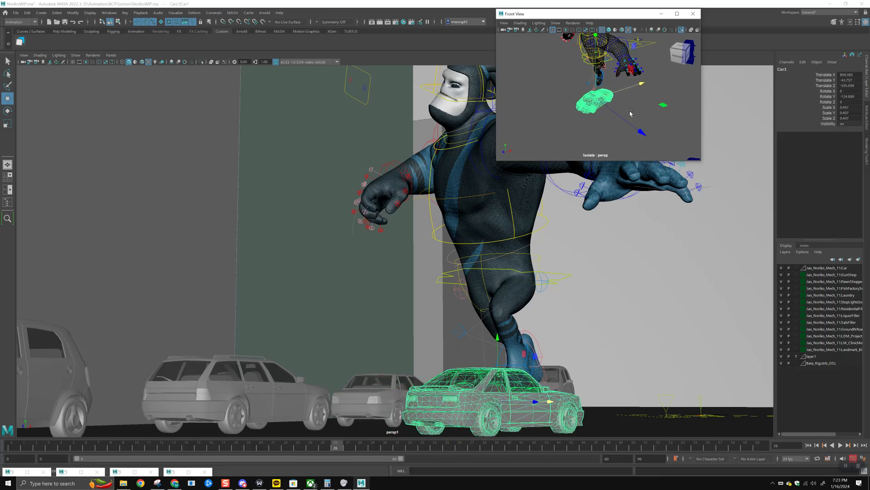
Lift and tilt Car1 under the character at frame 30, to Translate X about 865, Translate Z about -500 and Rotate Y about -118
click(340, 448)
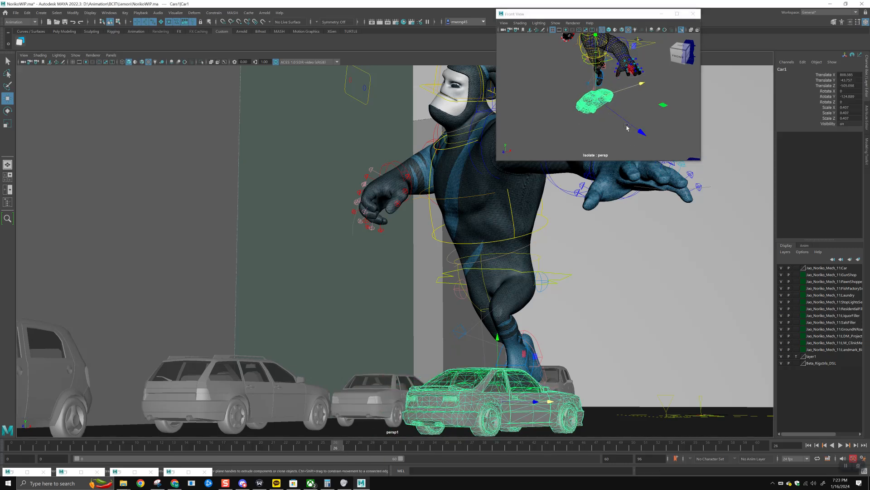
key(alt+v)
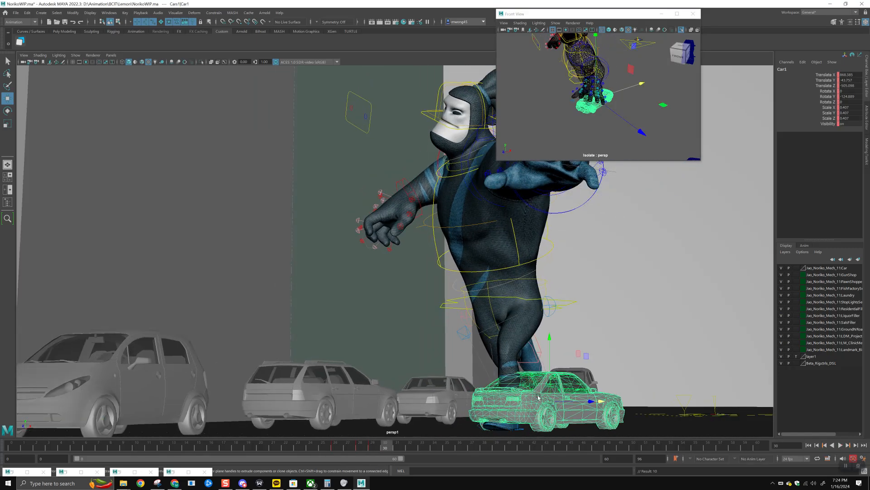
key(e)
drag(549, 407, 553, 404)
key(ctrl+z)
key(ctrl+z)
key(ctrl+z)
key(w)
drag(585, 402, 598, 391)
key(e)
key(w)
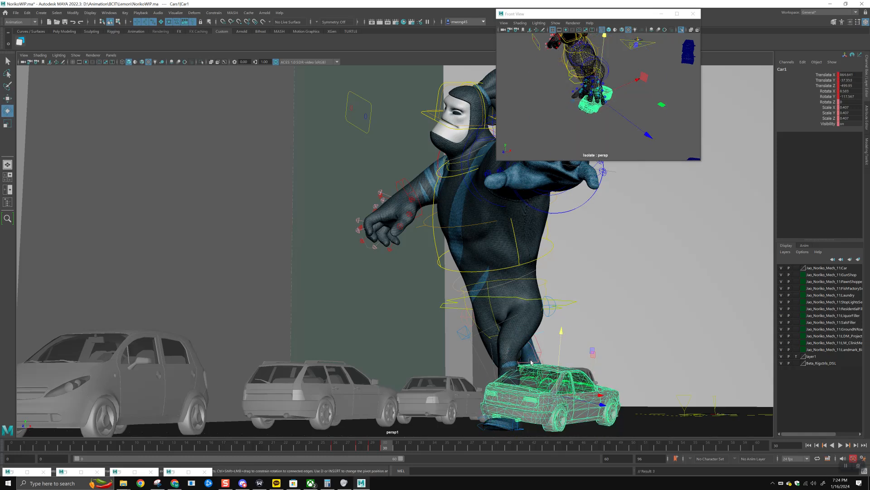
Pose Car1 at frame 32 with Translate X about 858 and Z about -496, Rotate X about -42, Y about -91 and Z about 33
click(371, 445)
drag(324, 448, 411, 460)
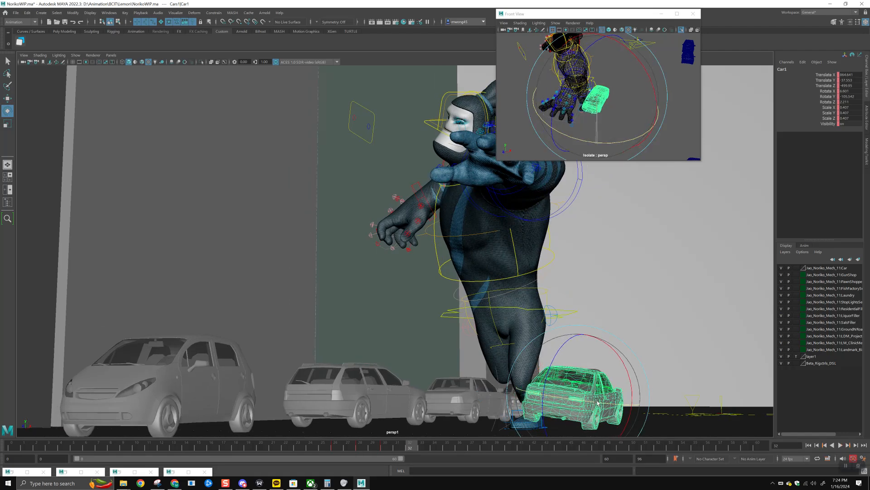
drag(611, 385, 587, 394)
key(w)
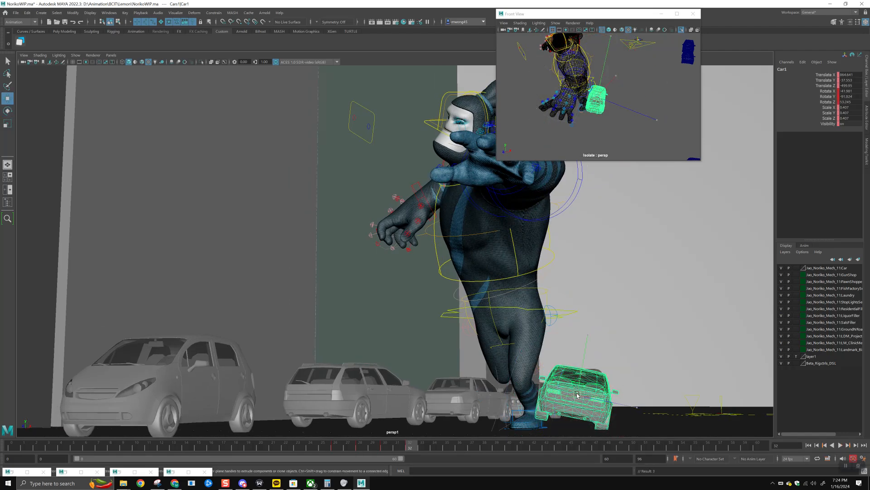
key(alt+v)
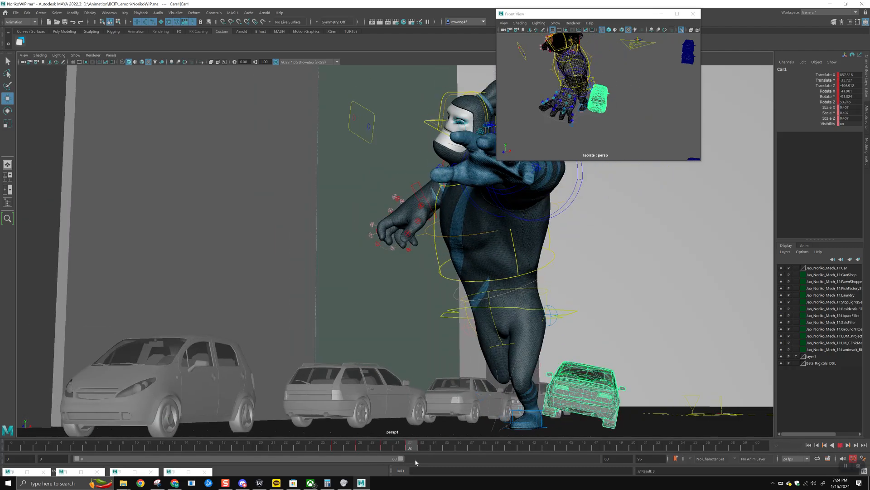
Turn Car1 further around at frame 36 and lower it, with Translate X about 846 and Translate Z about -489
key(alt+v)
key(e)
drag(623, 406, 652, 410)
key(e)
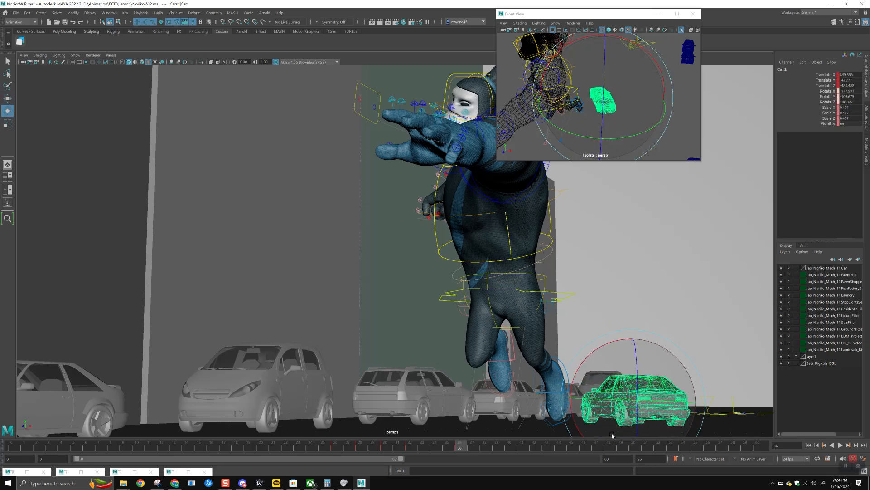
Settle Car1 on the ground at frame 40 with Translate X about 809, Translate Z about -547 and Rotate Y about -123
key(period)
key(period)
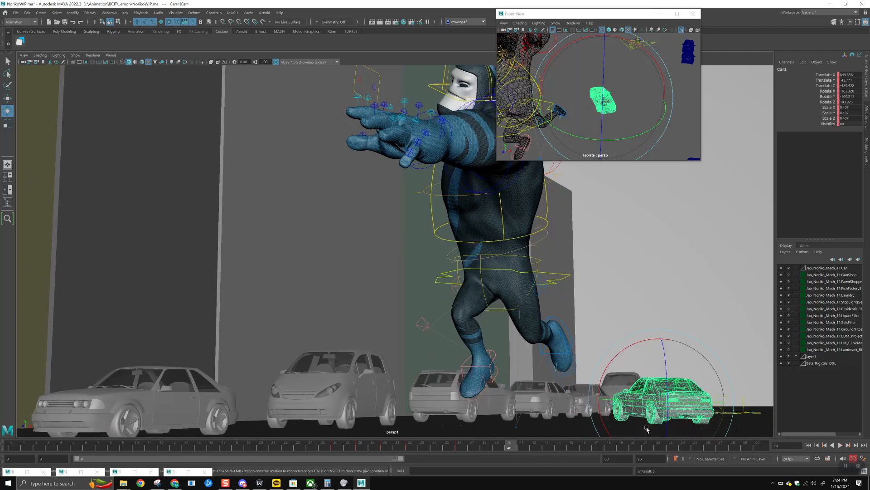
drag(665, 404, 658, 401)
key(w)
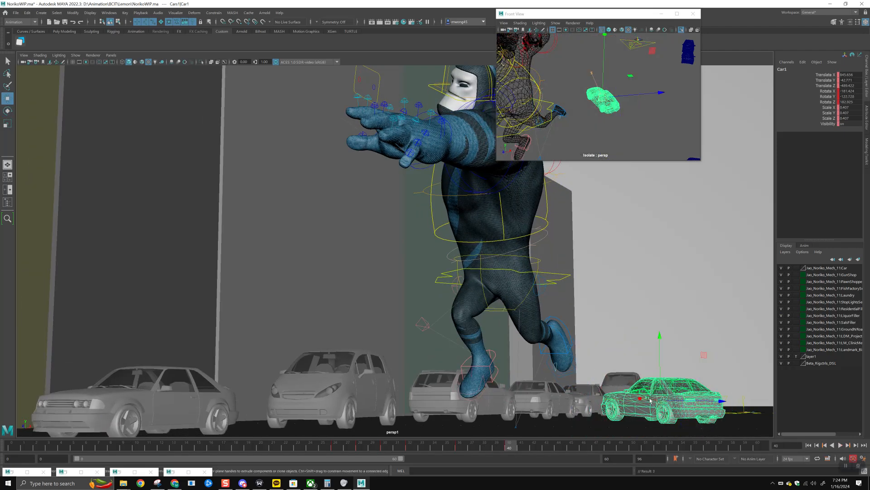
key(e)
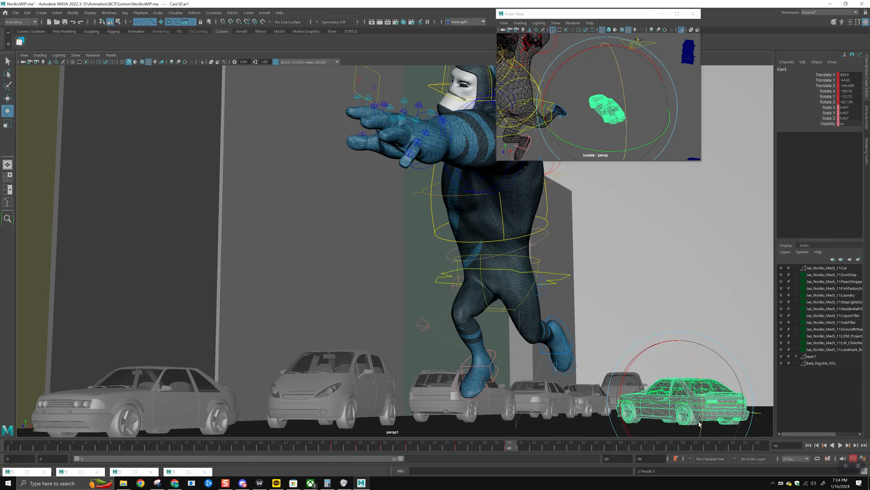
Check Car1 around frames 28 and 29, shift its keys between frames 24 and 41 slightly earlier, and replay the shot
click(365, 445)
key(alt+v)
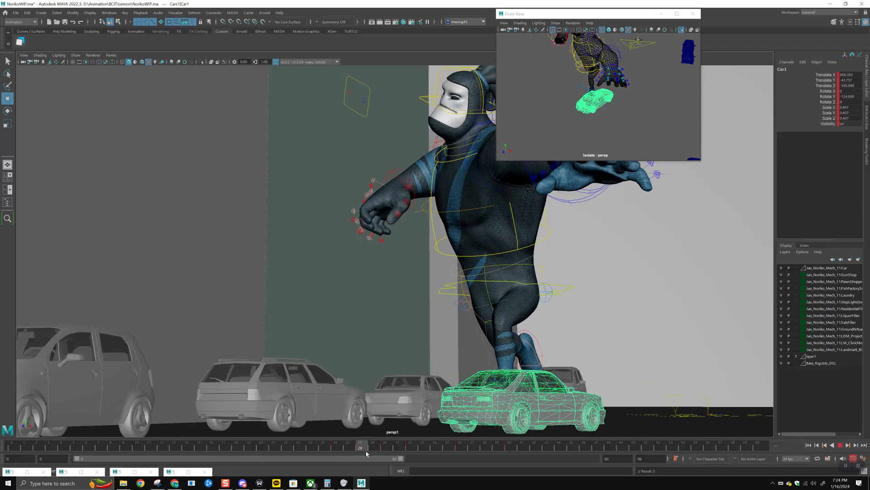
click(374, 448)
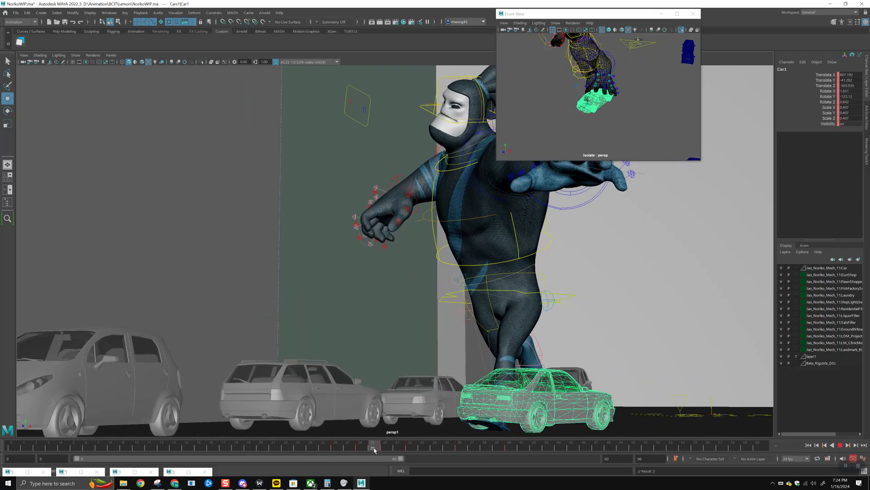
drag(379, 448, 367, 449)
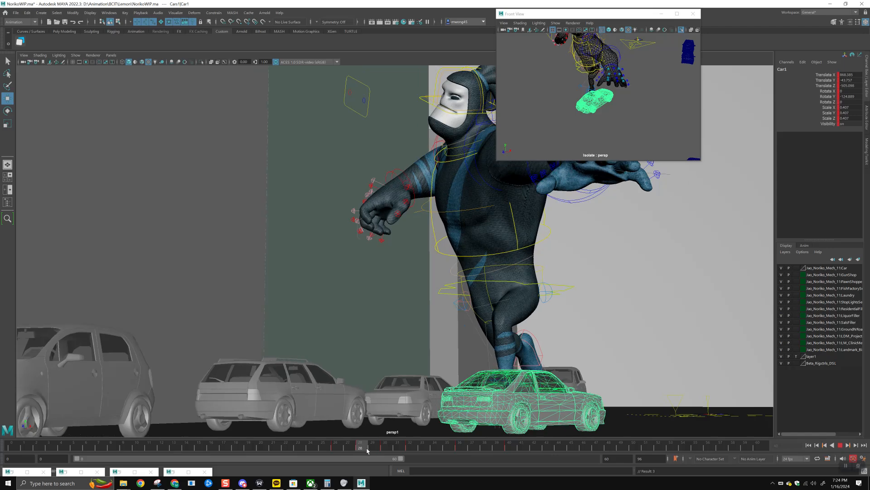
shift+drag(519, 448, 310, 448)
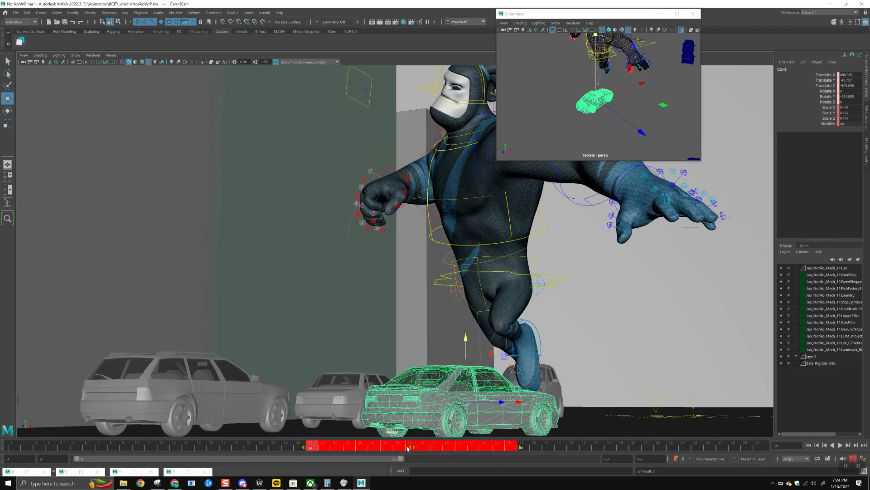
click(246, 448)
key(alt+v)
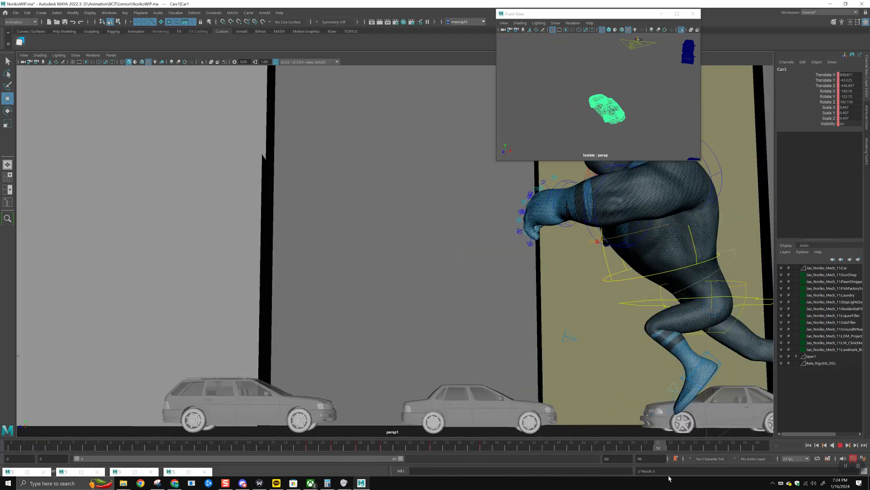
Move the Front View window aside and rotate the left arm's shoulder FK control to raise the arm forward at frame 20
mouse_move(287, 446)
mouse_down()
mouse_move(242, 445)
mouse_move(345, 461)
mouse_move(82, 474)
mouse_move(265, 450)
mouse_up()
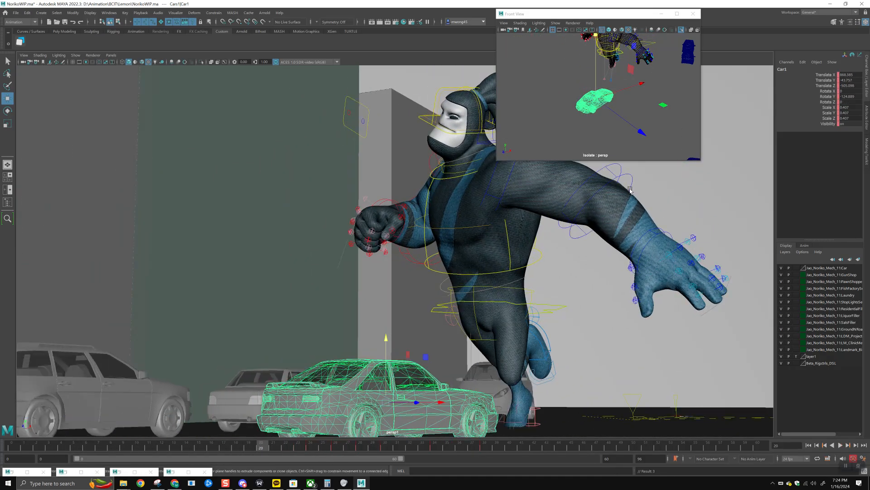
drag(645, 20, 731, 48)
click(522, 136)
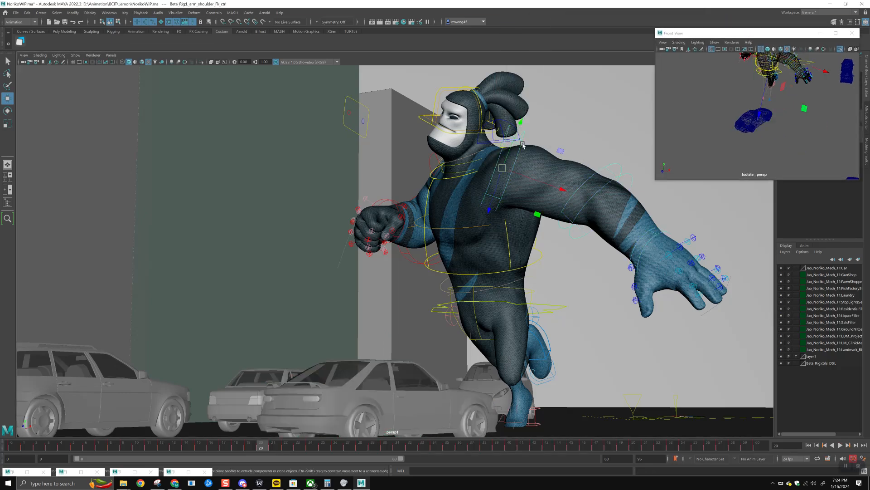
key(alt+v)
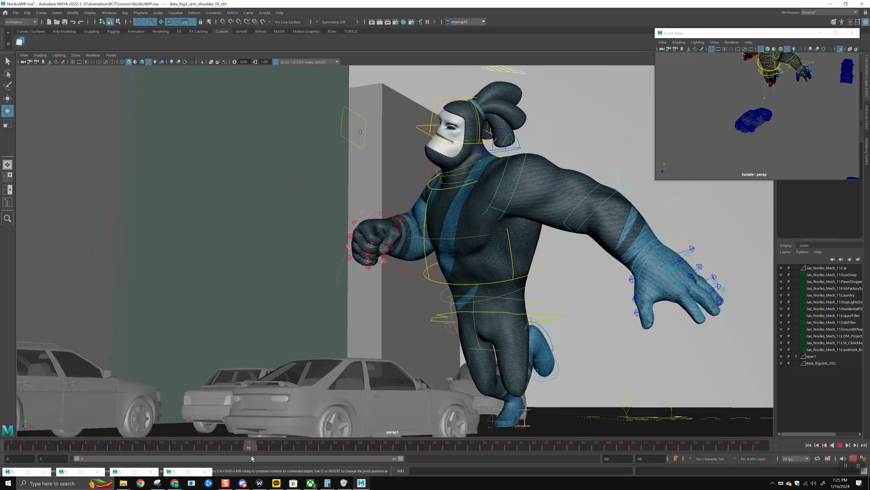
key(alt+v)
drag(450, 294, 495, 139)
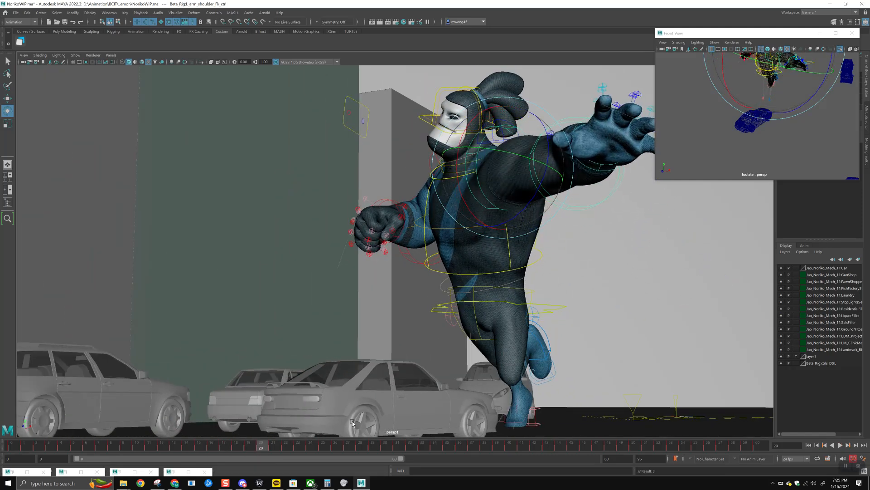
Delete the left shoulder FK control's keys from frame 17 to 19 and play back the arm swing
shift+drag(248, 447, 222, 449)
click(199, 448)
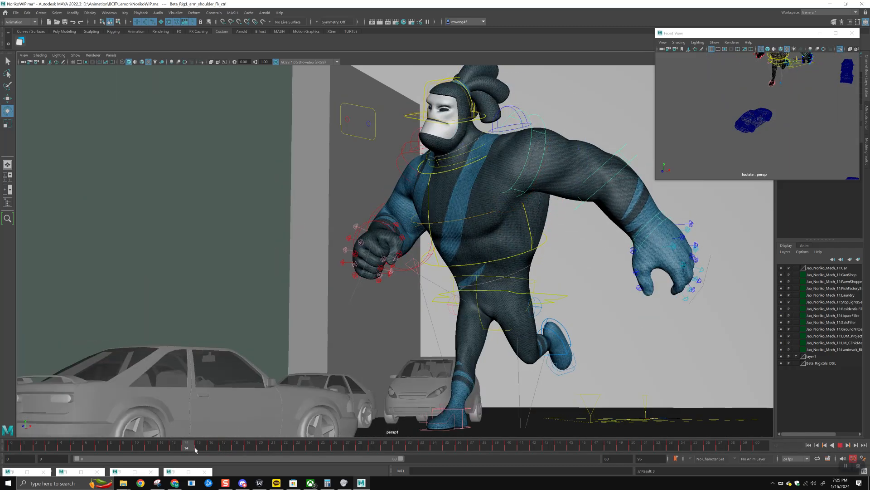
click(224, 448)
shift+drag(224, 447, 251, 446)
key(Delete)
key(alt+v)
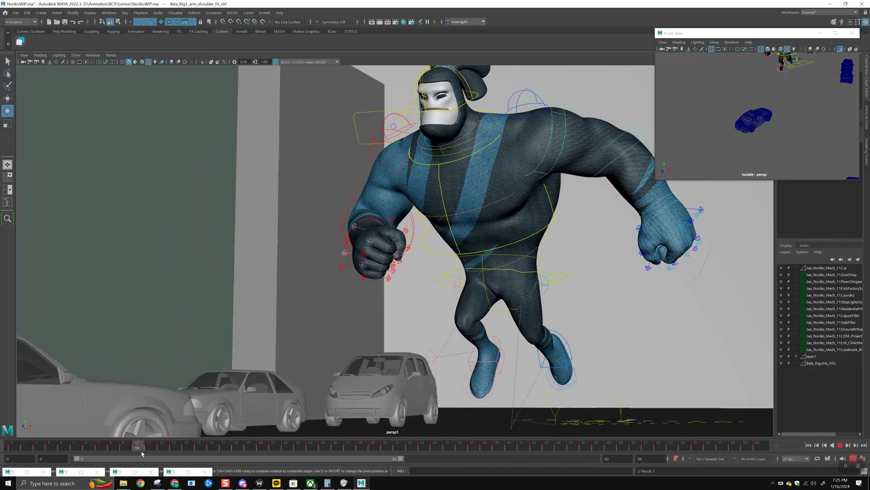
Adjust the left shoulder's rotation, delete its keys from frame 12 to 15, and replay the arm swing
drag(539, 222, 511, 159)
drag(206, 448, 162, 448)
shift+drag(163, 448, 209, 449)
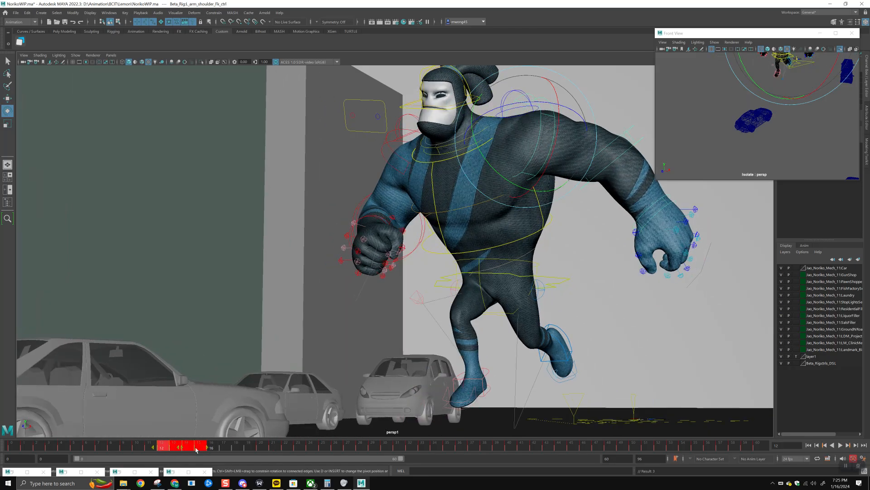
key(Delete)
drag(132, 449, 164, 449)
key(alt+v)
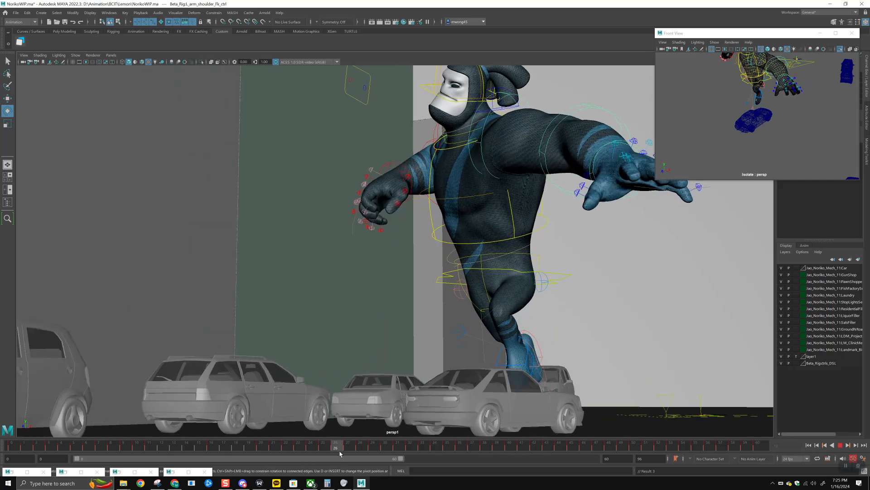
Raise the left arm forward at frame 26 and delete the shoulder control's keys from frame 21 to 25
key(alt+v)
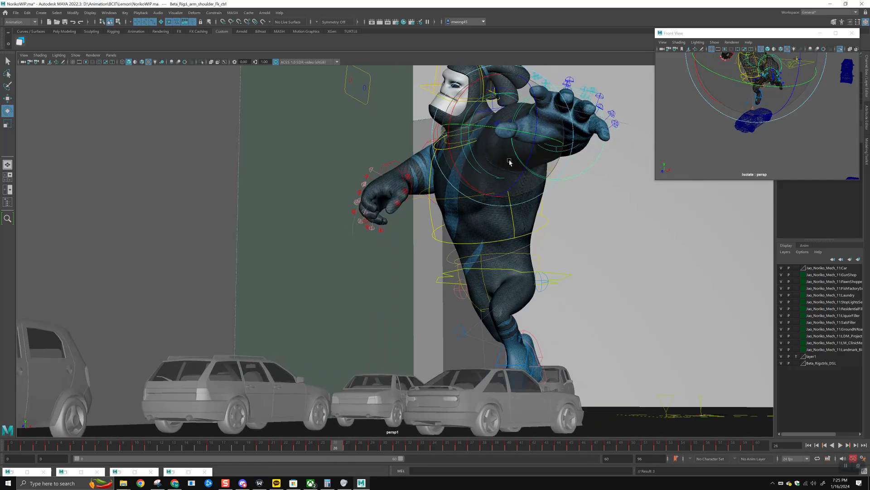
shift+drag(325, 448, 274, 448)
key(Delete)
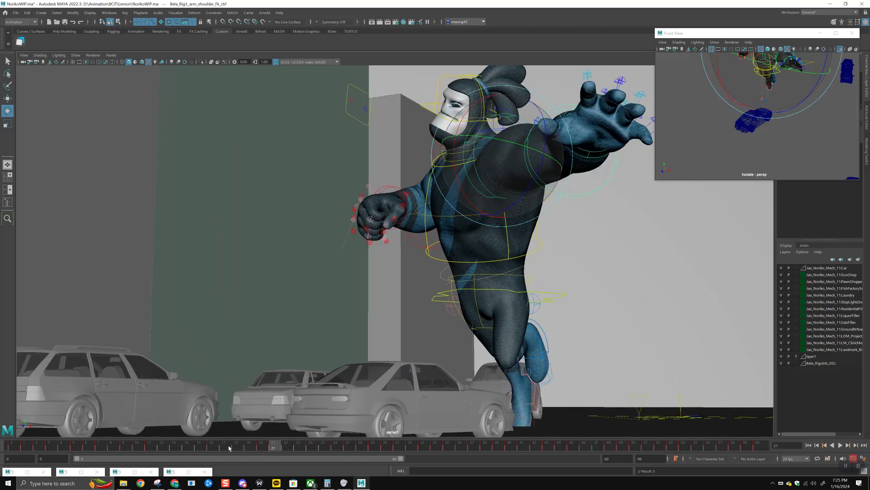
click(229, 448)
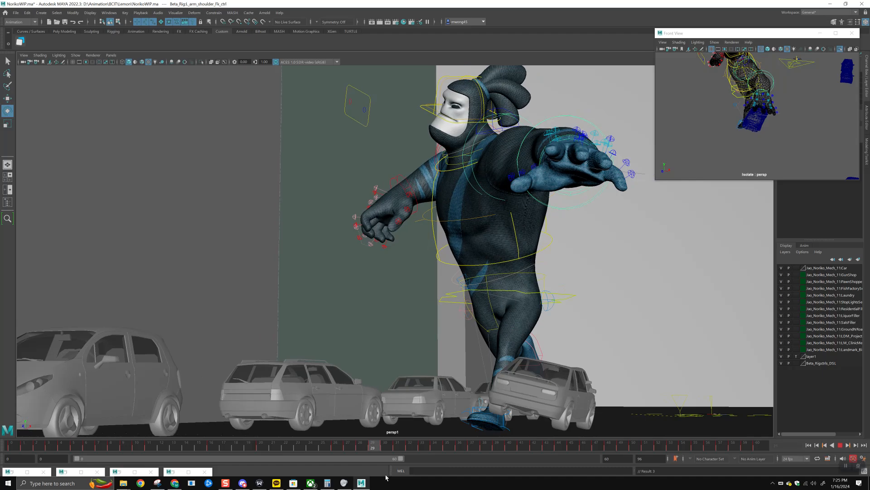
Select the left shoulder control's keys from frame 27 to 31 and replay the shot
key(alt+v)
shift+drag(352, 445, 398, 450)
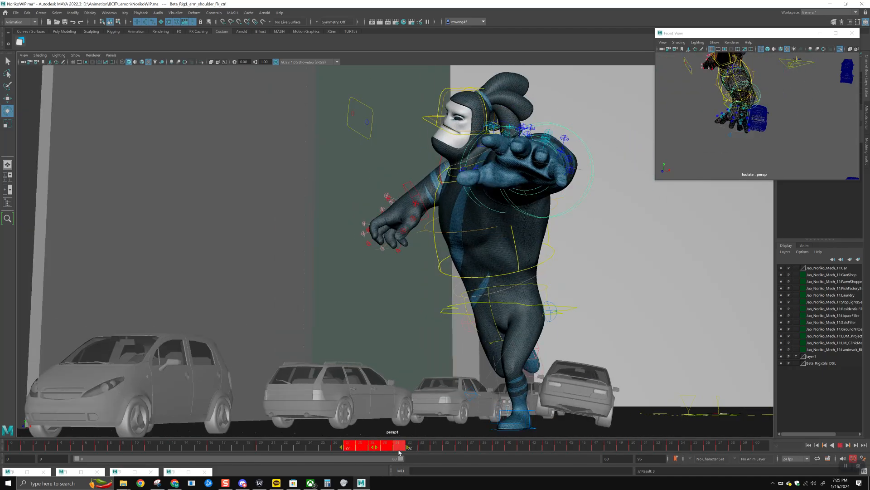
click(332, 450)
key(alt+v)
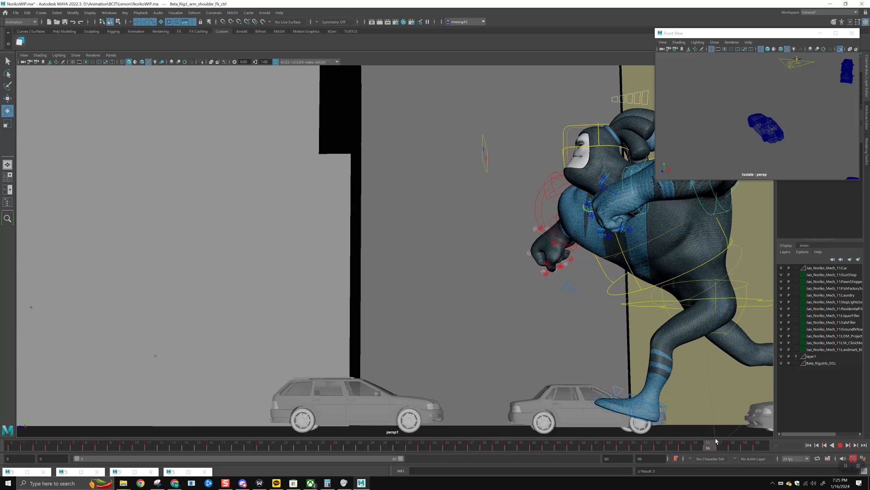
Select spine_chest_ctrl, compare frames 56 to 58, rotate the chest more upright at frame 58, key it and replay the shot
key(Escape)
click(637, 284)
drag(714, 447, 722, 448)
mouse_move(615, 283)
mouse_down()
mouse_move(607, 269)
mouse_move(622, 270)
mouse_up()
click(622, 269)
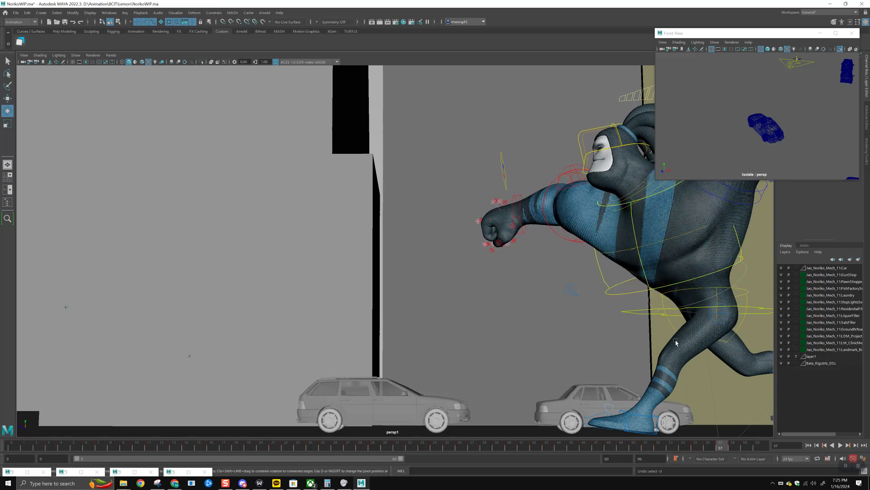
click(665, 309)
mouse_move(721, 447)
mouse_down()
mouse_move(697, 446)
mouse_move(710, 446)
mouse_up()
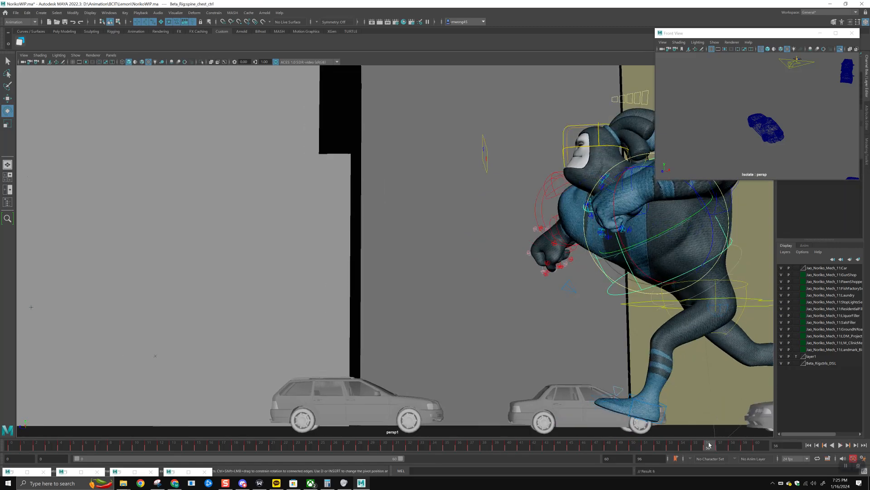
click(721, 447)
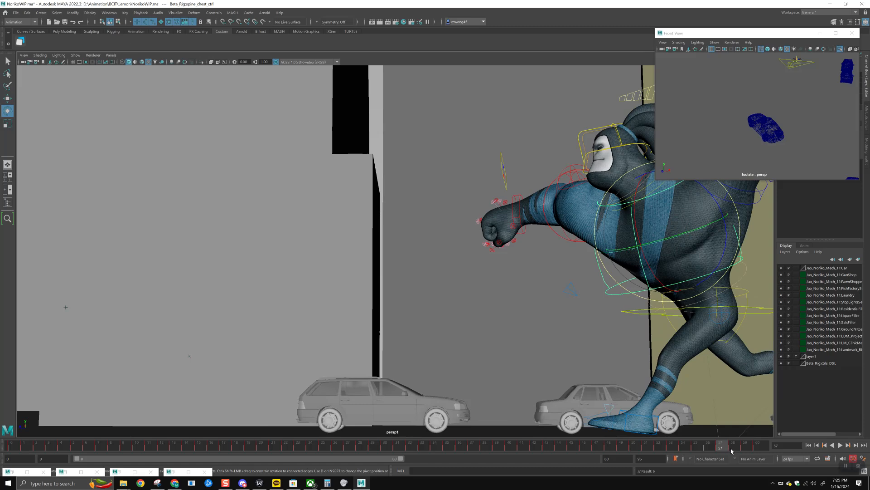
click(734, 450)
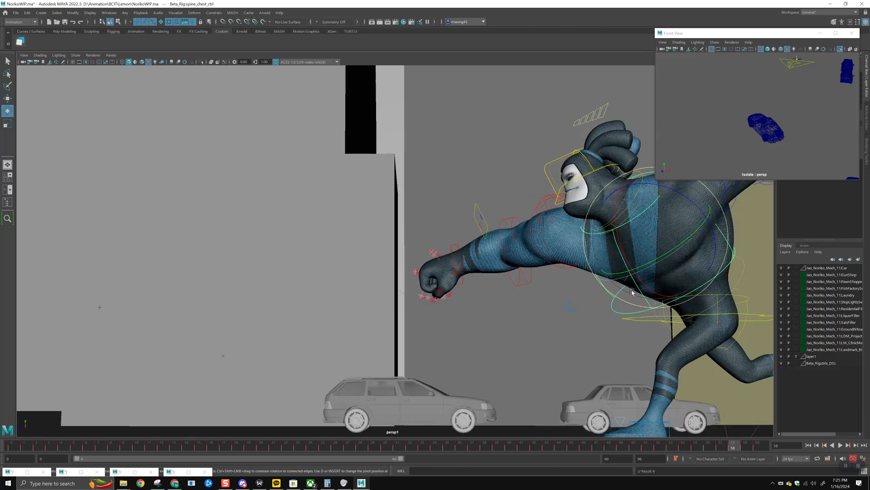
drag(640, 277, 710, 423)
key(s)
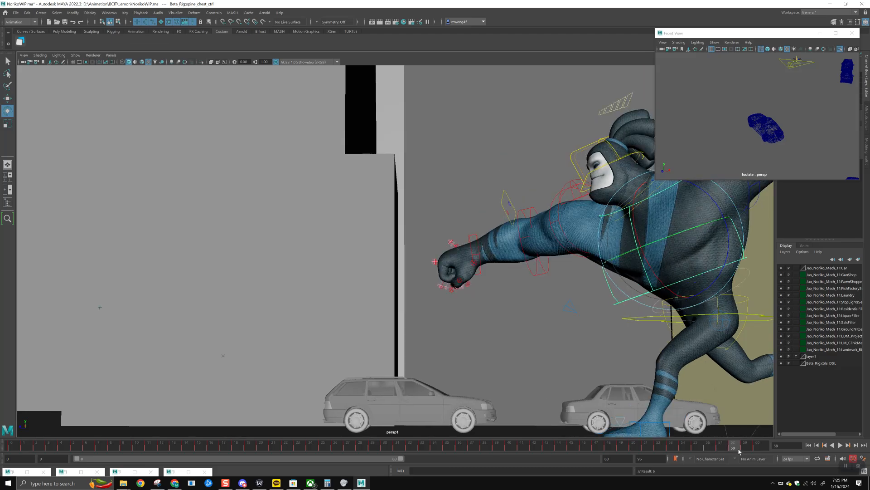
key(alt+v)
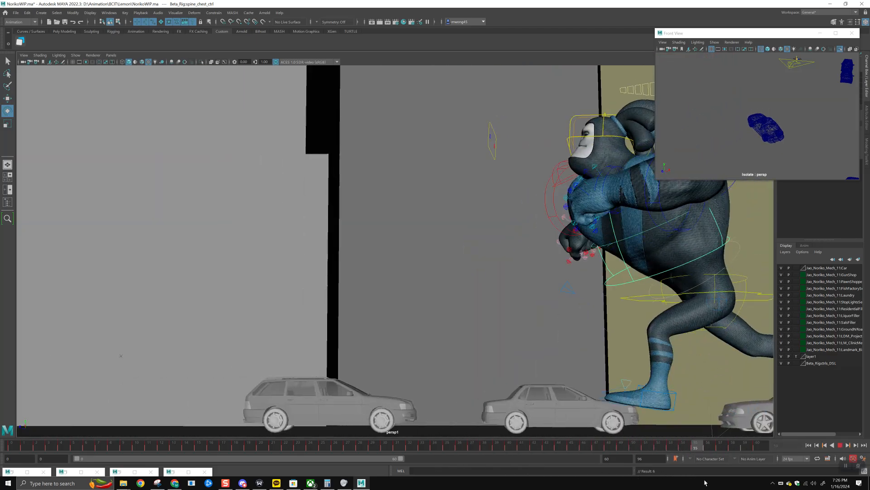
key(alt+v)
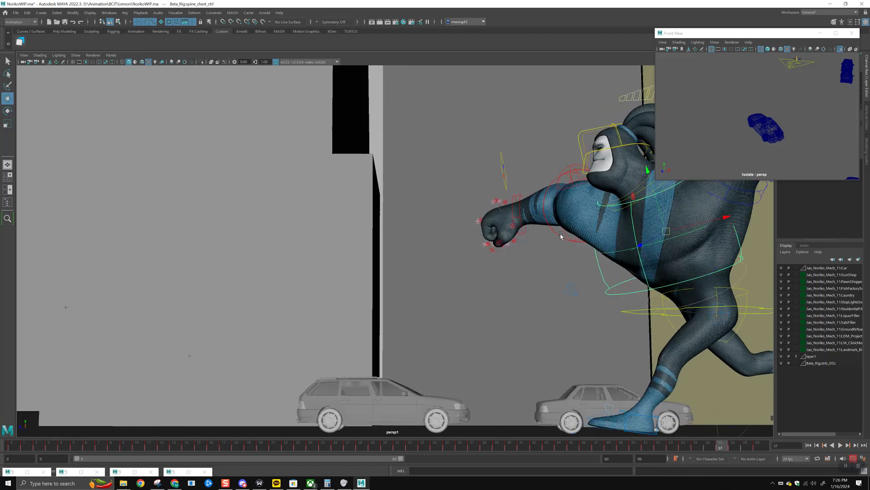
Select the right arm's FK shoulder control, adjust its rotation at frames 57 and 58, and key it
click(535, 213)
drag(535, 213, 567, 230)
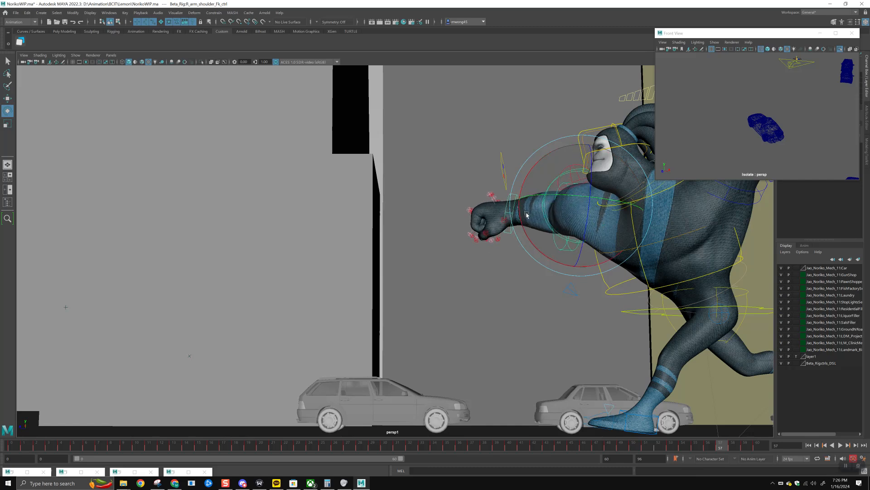
drag(730, 448, 695, 447)
click(710, 448)
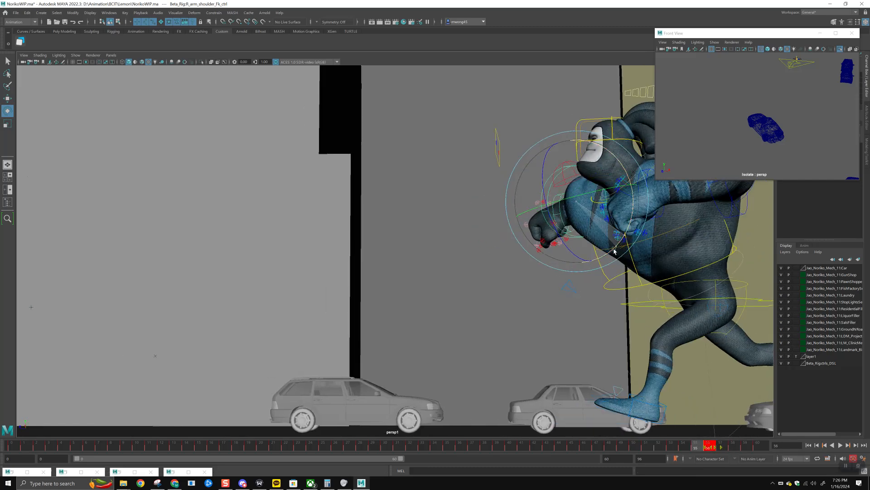
drag(722, 450, 737, 450)
drag(621, 253, 557, 244)
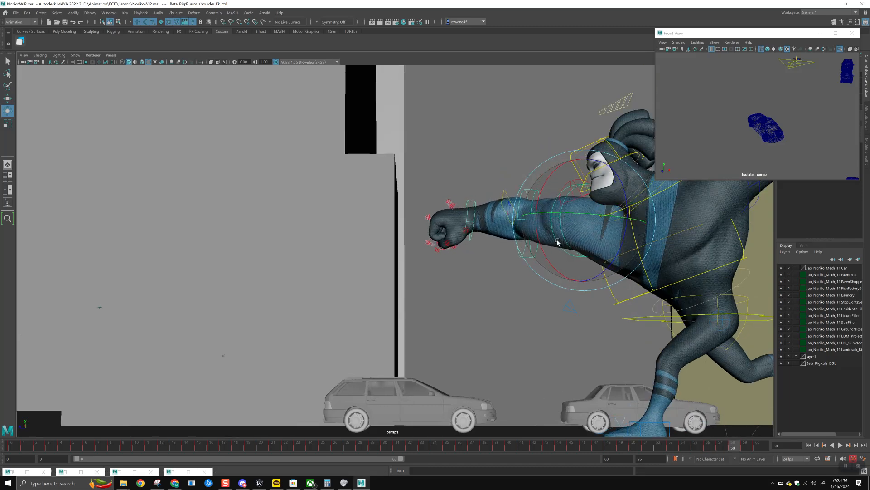
key(s)
Raise the right arm with the shoulder control at frames 60 and 59, and replay the shot from the start
drag(745, 449, 762, 445)
drag(585, 299, 565, 247)
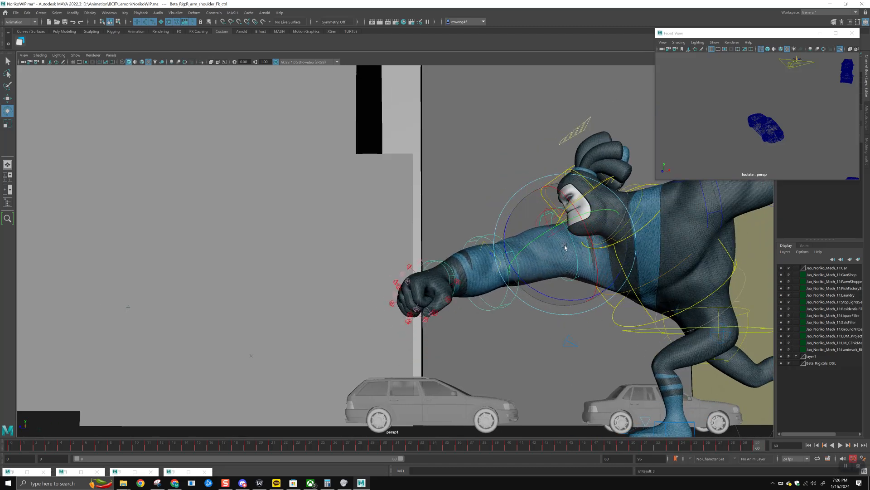
mouse_move(749, 451)
mouse_down()
mouse_move(732, 449)
mouse_move(745, 449)
mouse_up()
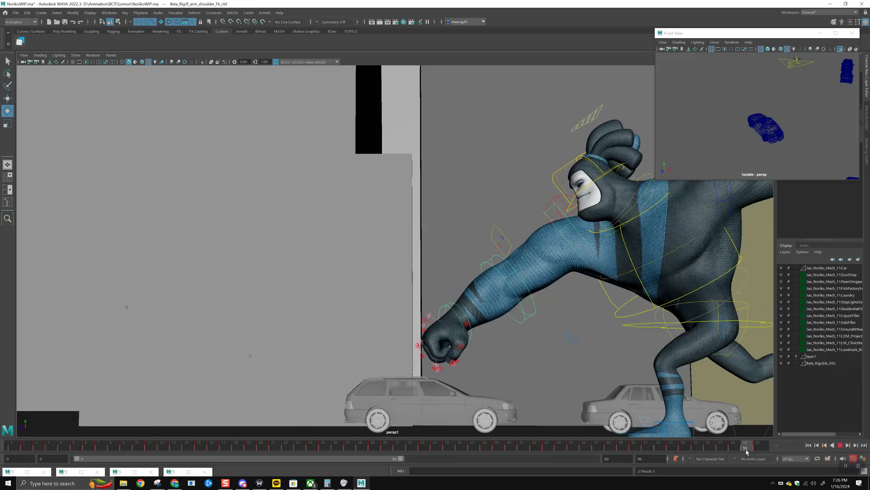
drag(585, 308, 591, 276)
drag(735, 449, 760, 452)
drag(383, 449, 2, 469)
click(841, 446)
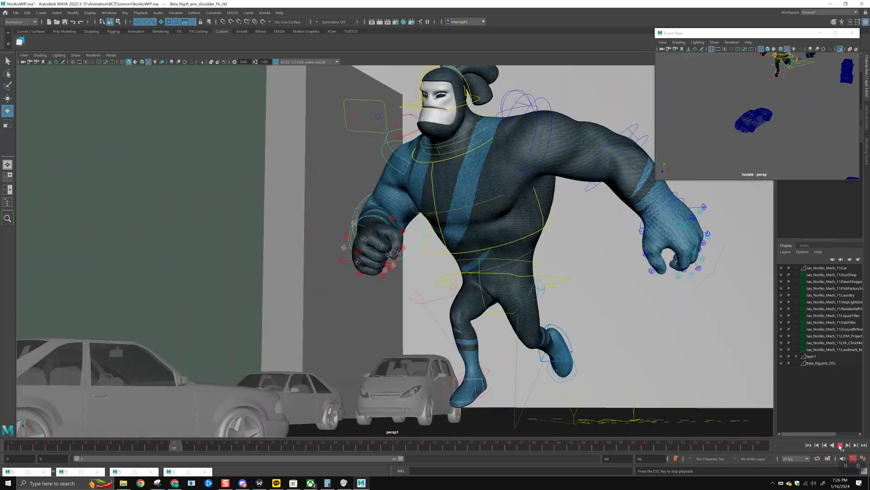
click(841, 446)
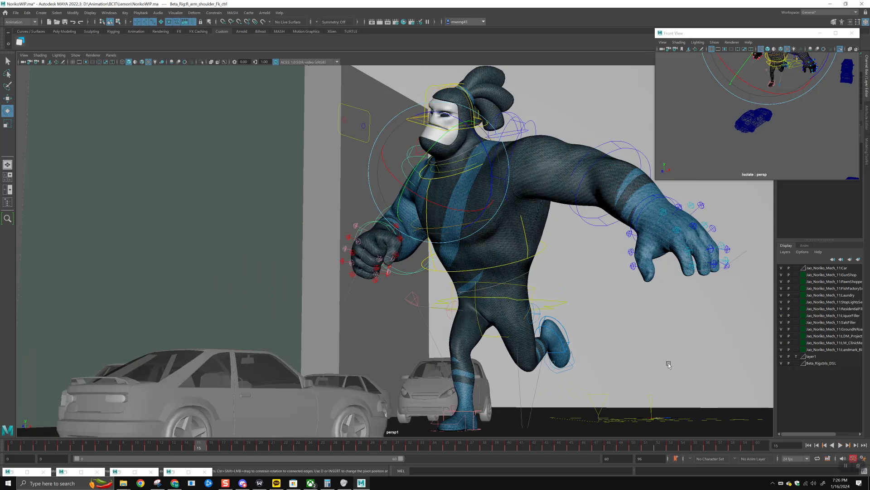
Deselect the shoulder control, select the persp1 camera, and go to frame 0
click(655, 392)
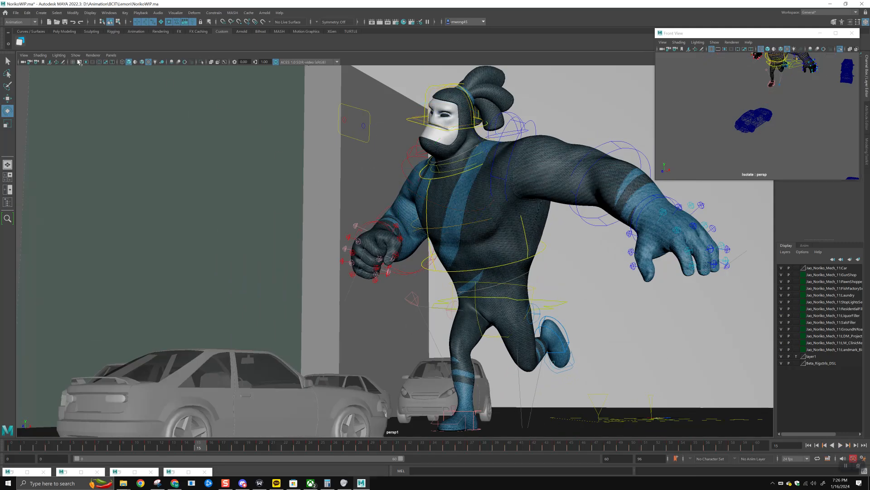
click(76, 55)
click(21, 85)
click(21, 63)
click(20, 448)
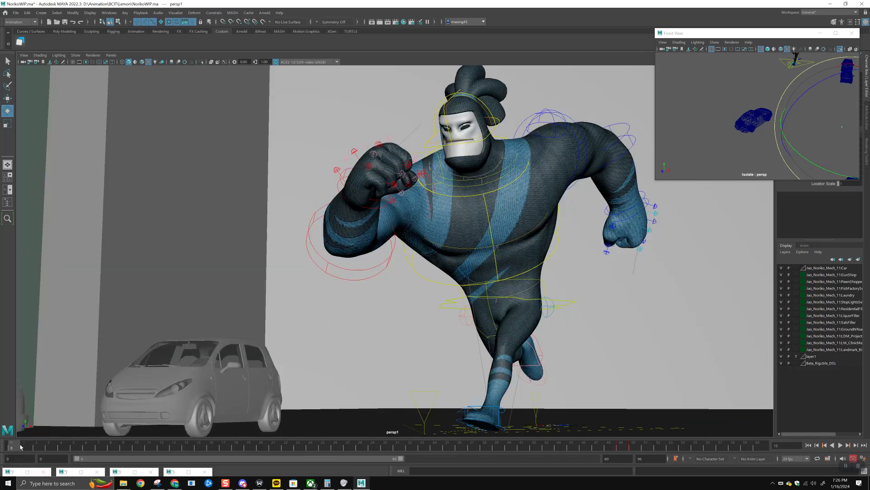
Create an animation layer from the selected persp1 camera, make it the active layer, and move the Front View window aside
drag(797, 33, 557, 111)
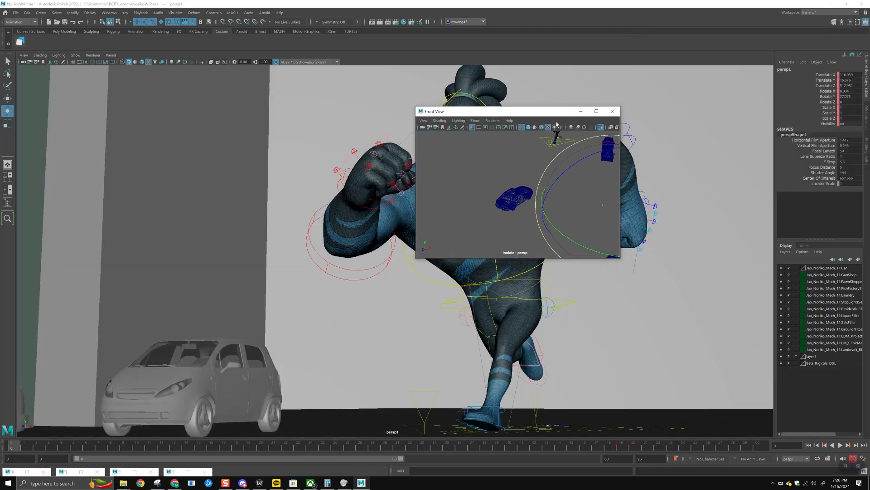
click(801, 245)
click(785, 252)
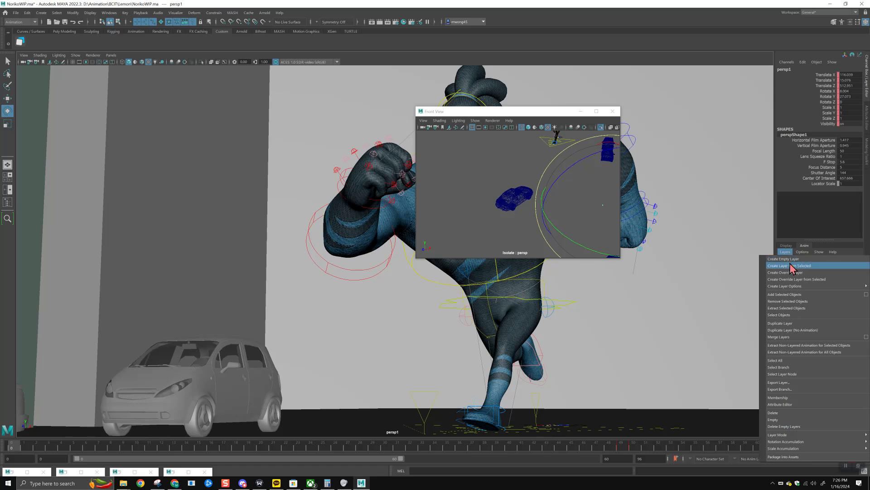
click(796, 266)
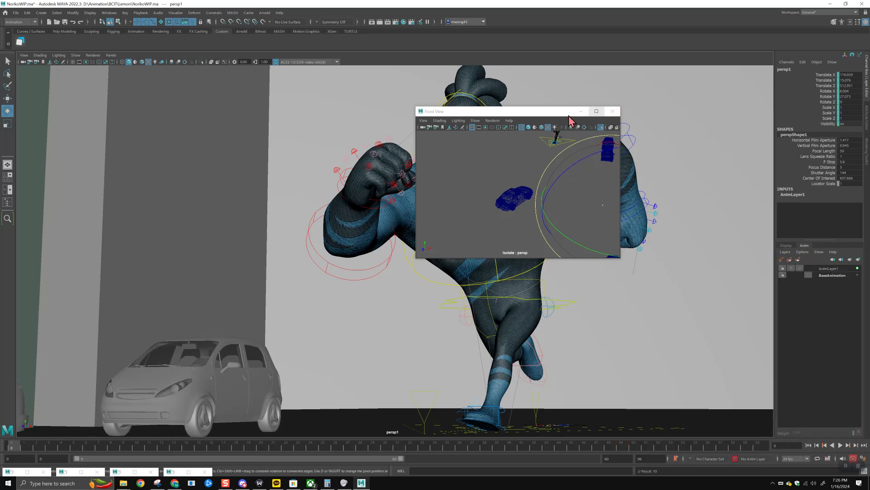
drag(610, 111, 742, 76)
click(818, 270)
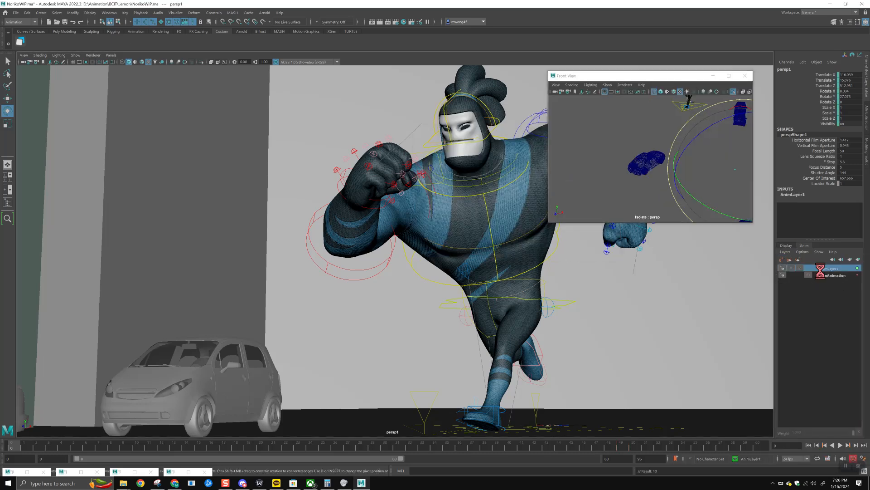
Rotate persp1 slightly at frame 3 on the animation layer to shake the camera, and replay the shot
mouse_move(26, 445)
mouse_down()
mouse_move(34, 449)
mouse_move(14, 452)
mouse_up()
key(alt+v)
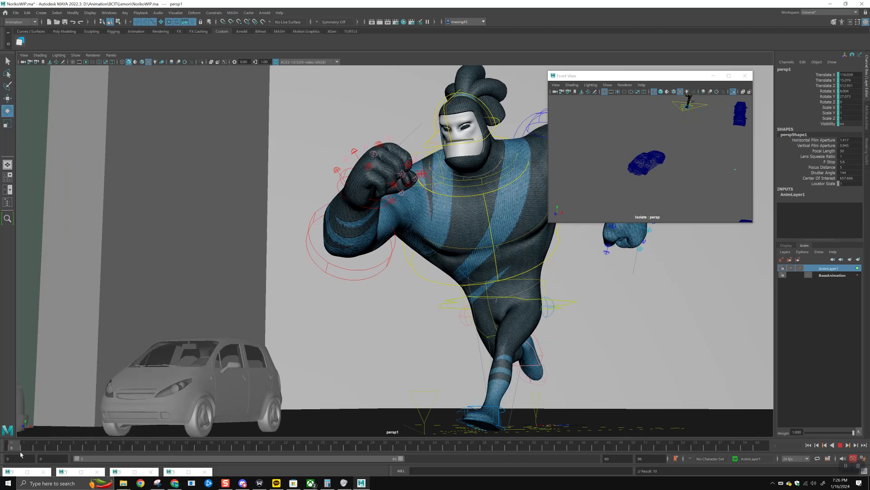
key(alt+v)
click(53, 449)
key(f)
alt+drag(658, 163, 662, 177)
key(ctrl+z)
drag(623, 120, 658, 139)
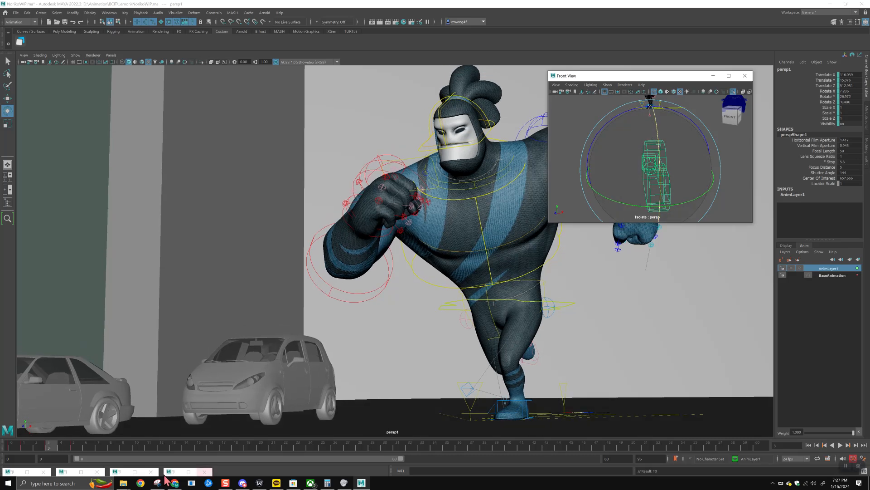
key(alt+v)
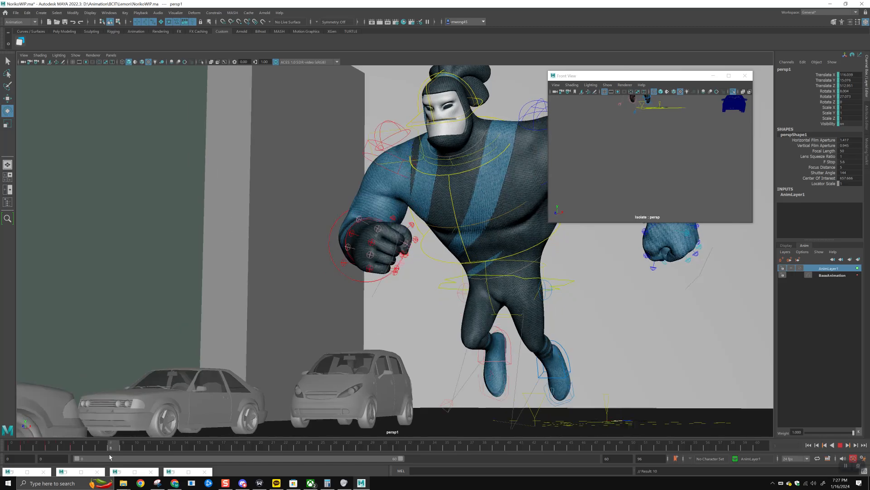
key(alt+v)
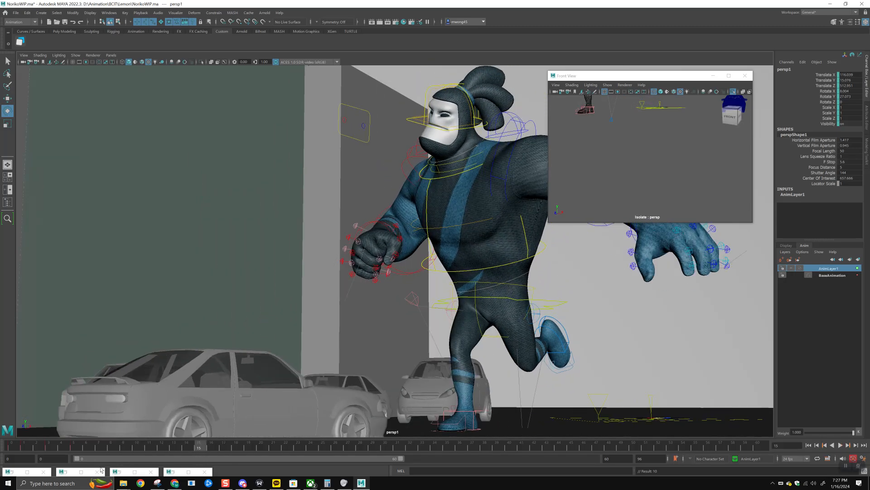
Copy persp1's camera shake keys between frames 1 and 6 and play through the following footfall
shift+drag(25, 451, 86, 448)
right_click(61, 448)
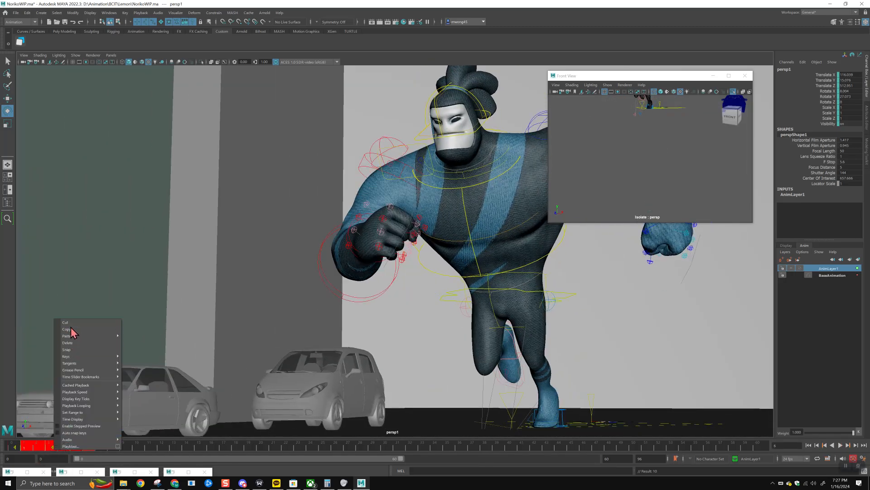
click(112, 405)
drag(156, 452, 31, 452)
key(alt+v)
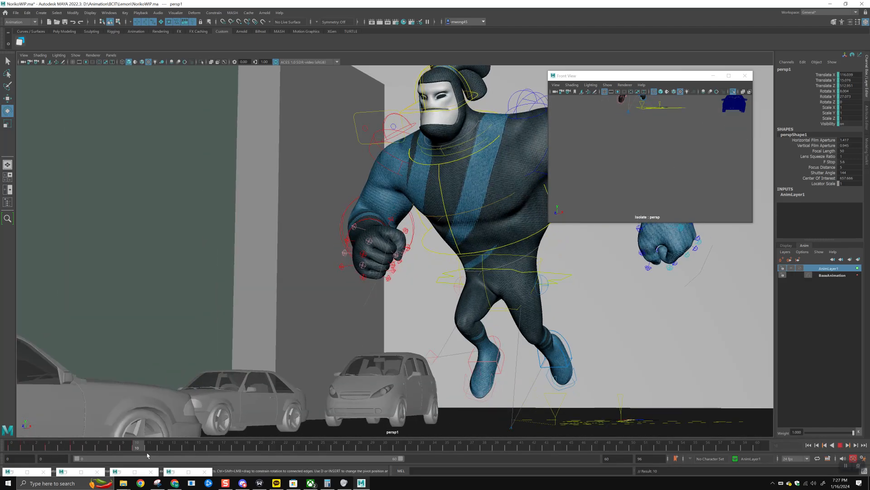
Paste the copied camera shake keys at frame 14 and replay the shot
drag(194, 457, 187, 454)
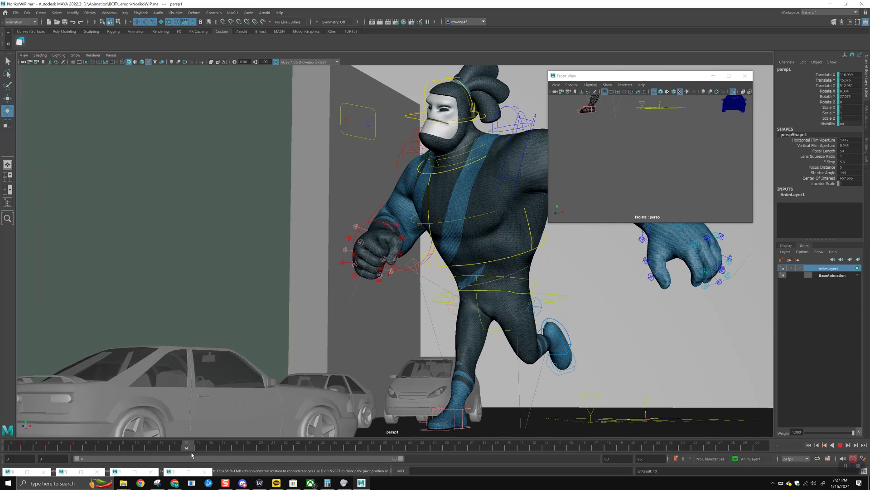
right_click(187, 448)
mouse_move(217, 333)
click(273, 334)
key(alt+v)
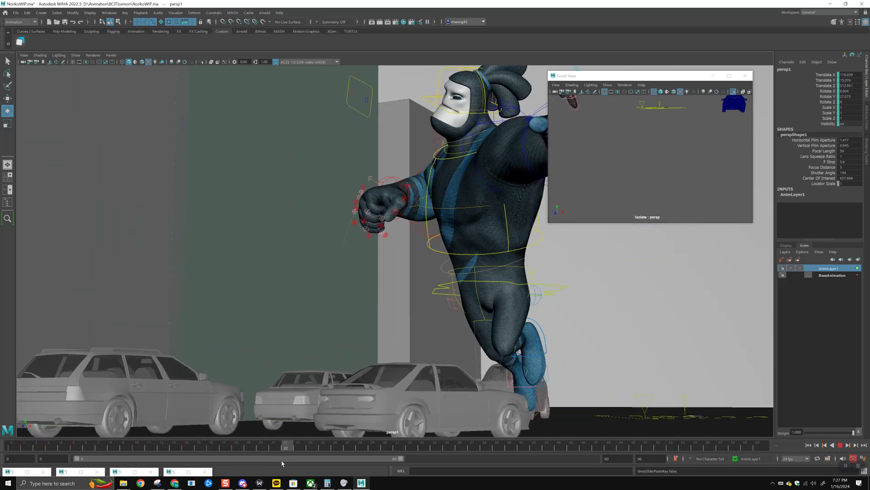
Paste the copied camera shake keys at frame 30 and again at frame 43
click(388, 448)
right_click(388, 449)
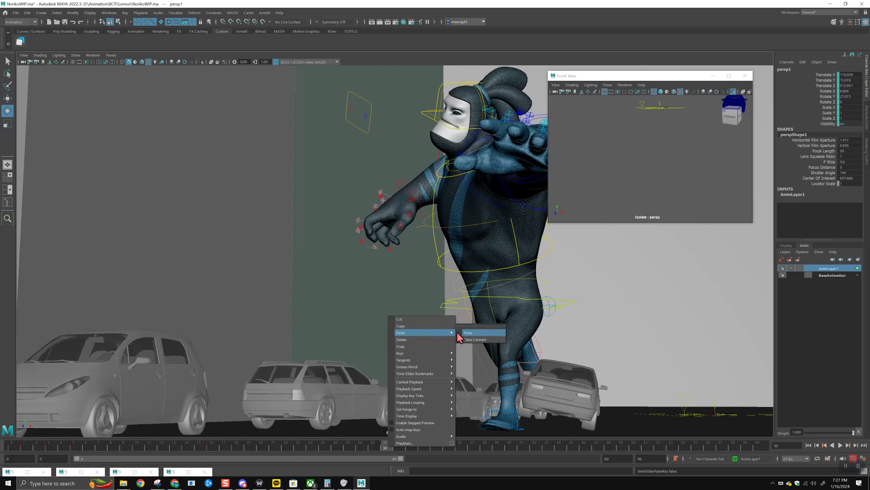
click(468, 334)
key(alt+v)
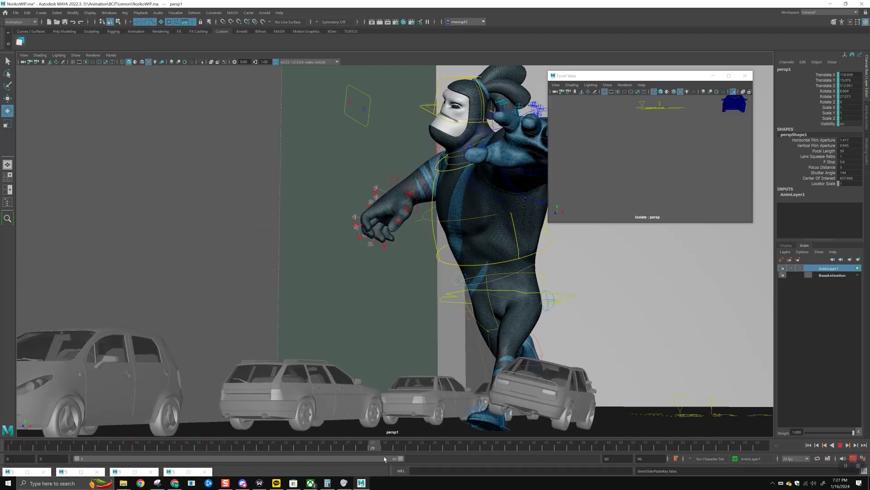
click(548, 451)
right_click(549, 448)
mouse_move(580, 336)
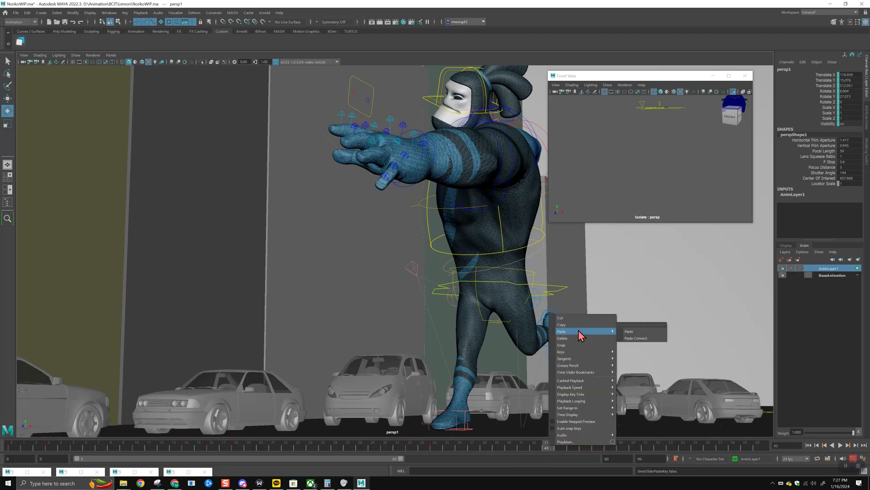
click(642, 338)
Select the right leg's IK control, raise the foot at frame 42, and compare it with the contact pose at frame 43
click(469, 413)
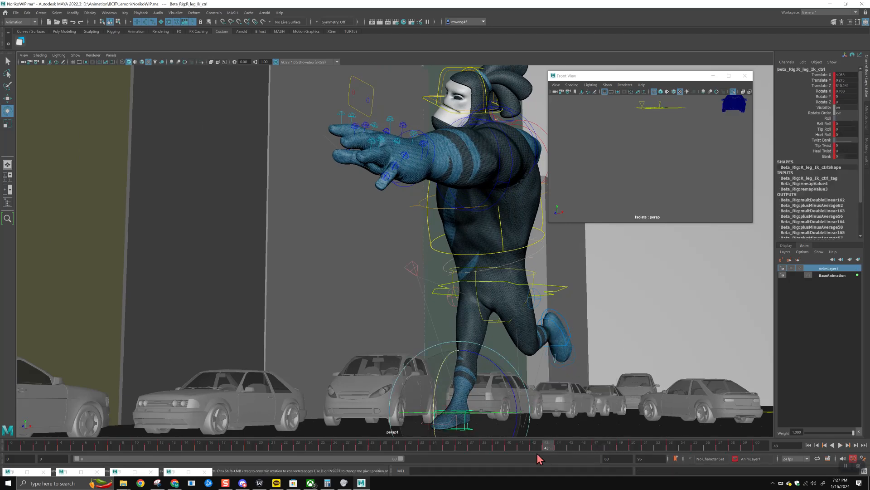
drag(542, 447, 533, 444)
key(w)
drag(465, 380, 462, 354)
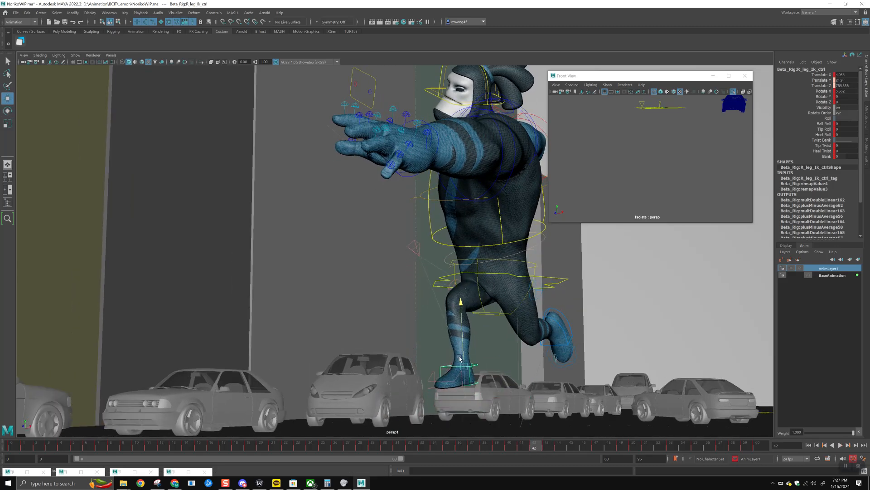
drag(535, 449, 547, 450)
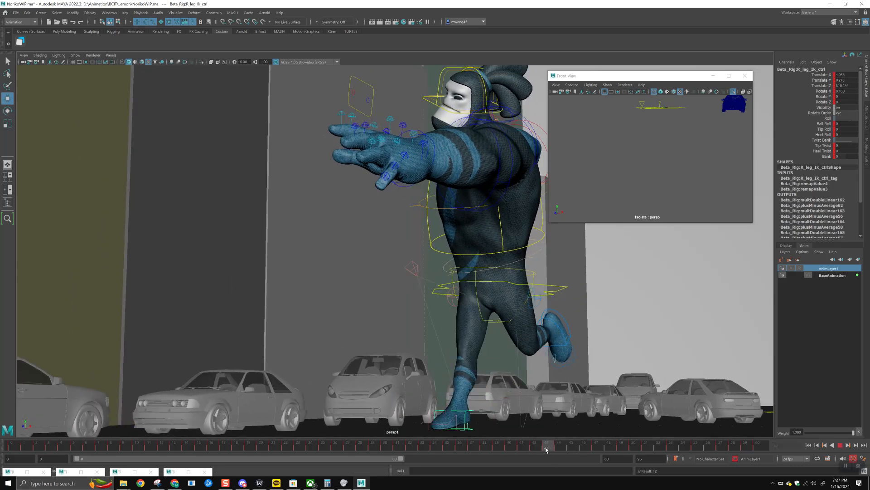
click(534, 446)
key(alt+v)
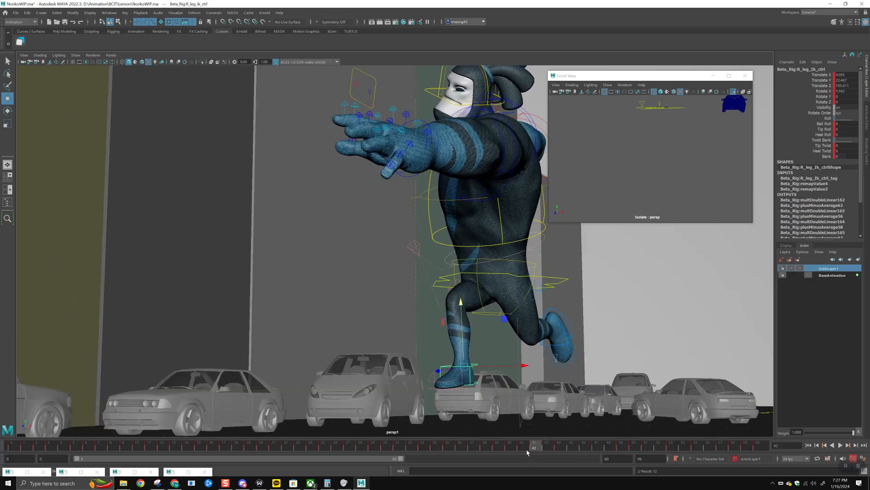
Adjust the right foot control's rotation around frames 40 to 42 and replay the shot
click(502, 447)
mouse_move(496, 447)
mouse_down()
mouse_move(477, 449)
mouse_move(508, 448)
mouse_up()
key(e)
drag(458, 358, 476, 389)
key(w)
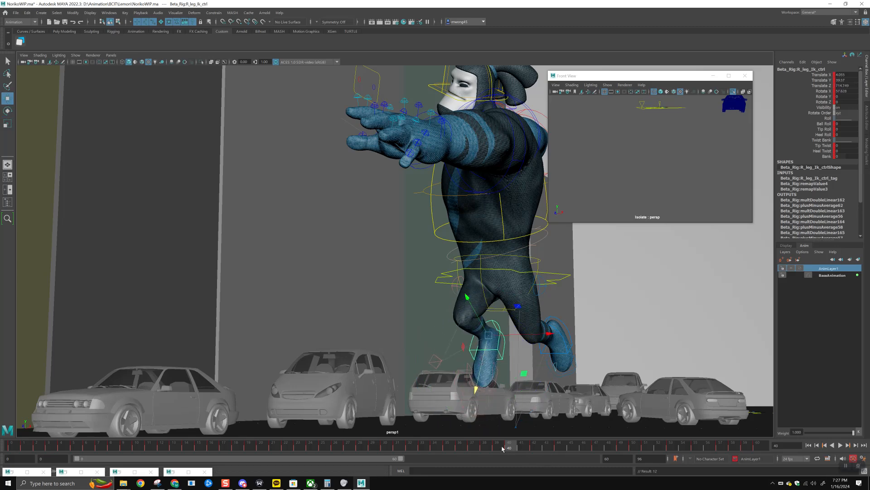
key(alt+v)
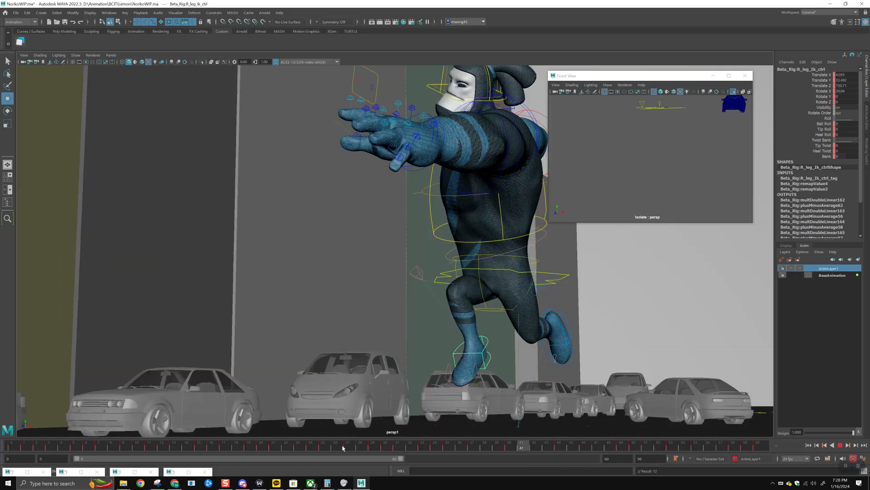
Hide the rig's control curves in the persp1 view, clear the selection, and minimize the Front View window
key(alt+v)
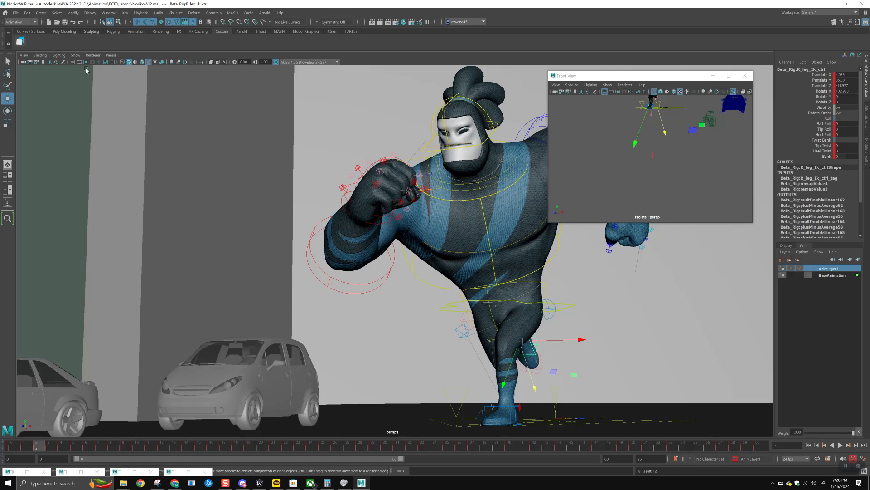
click(684, 252)
click(715, 77)
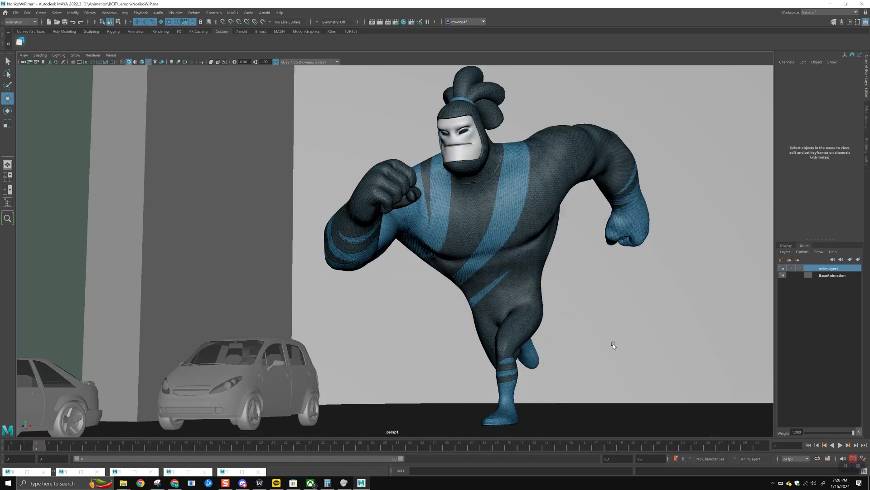
Open the playblast options and set the format to qt with H.264 encoding
right_click(559, 448)
click(624, 442)
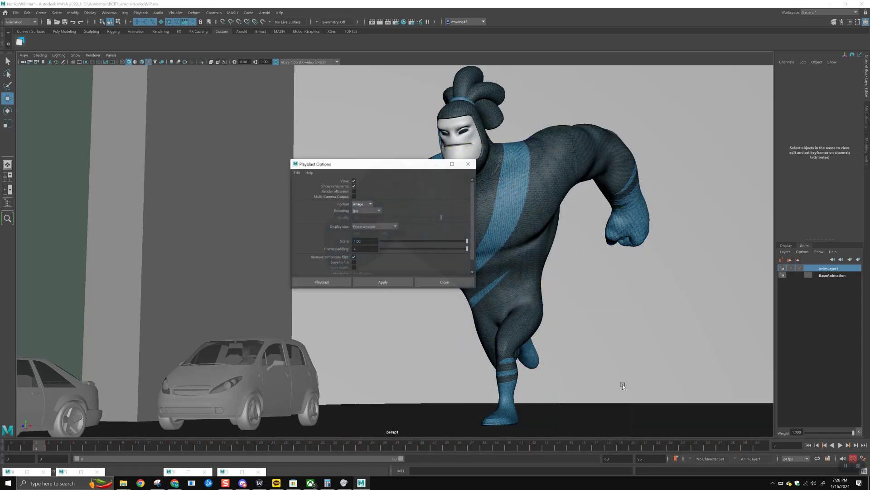
click(367, 211)
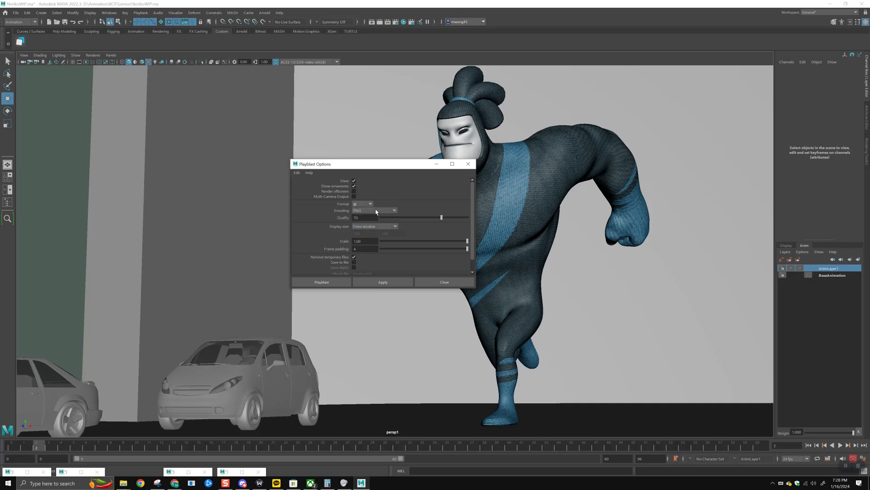
click(375, 210)
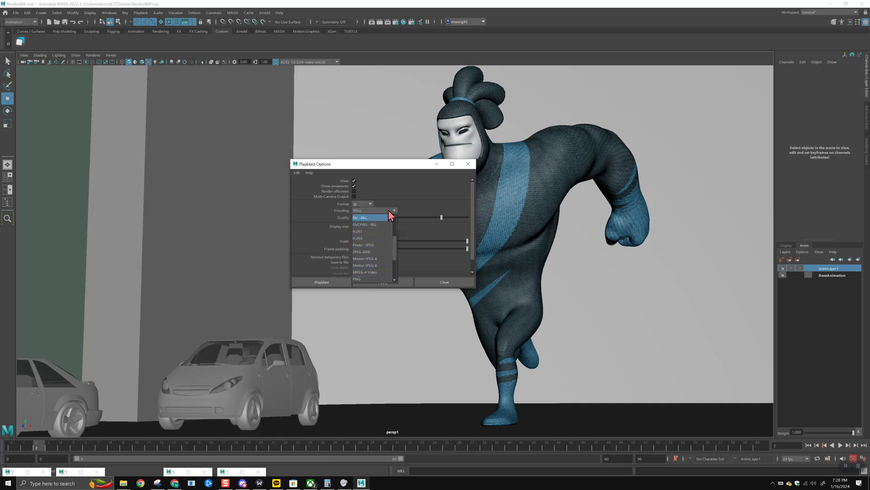
scroll(394, 231, up, 3)
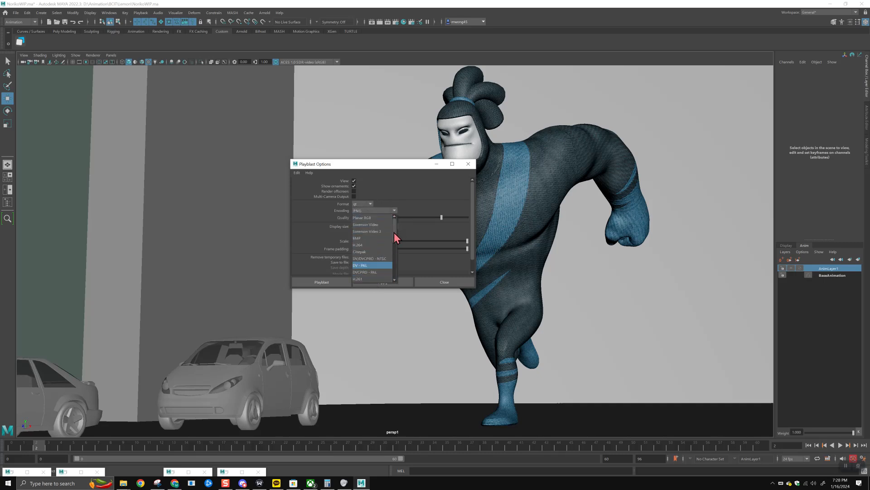
click(376, 246)
Enable saving to file as NorikoWIP in the Lemon folder and run the playblast
click(472, 272)
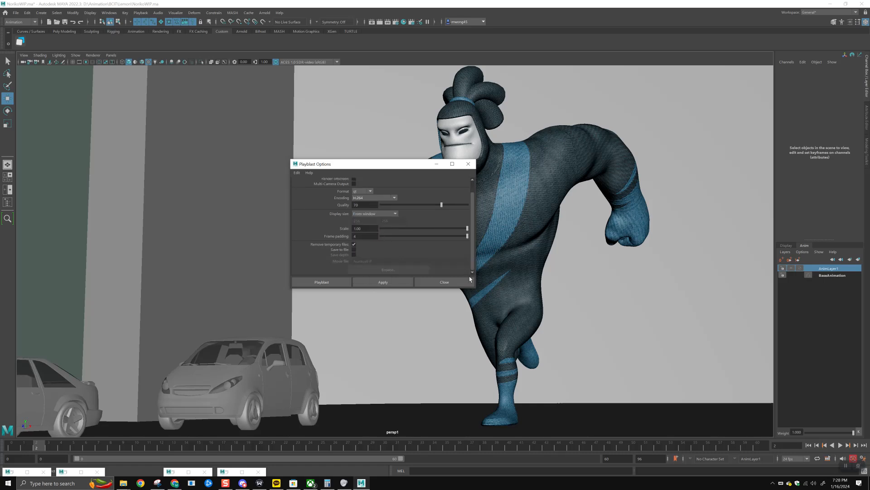
click(355, 250)
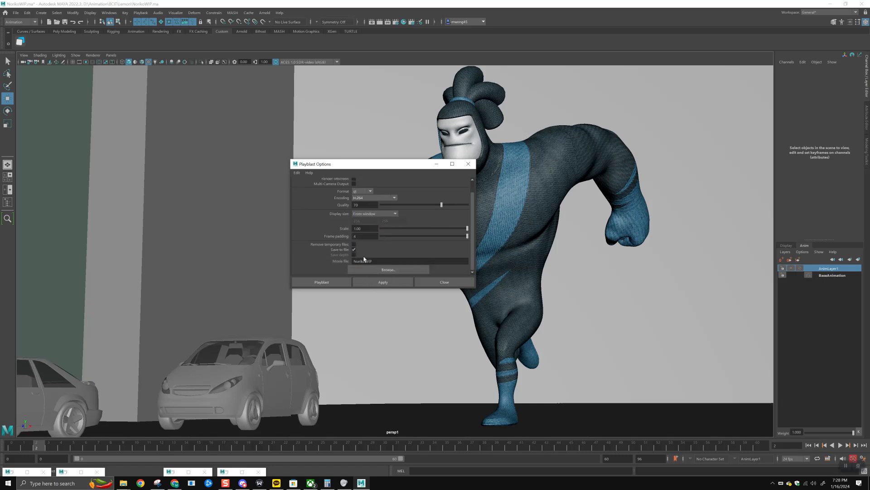
click(383, 270)
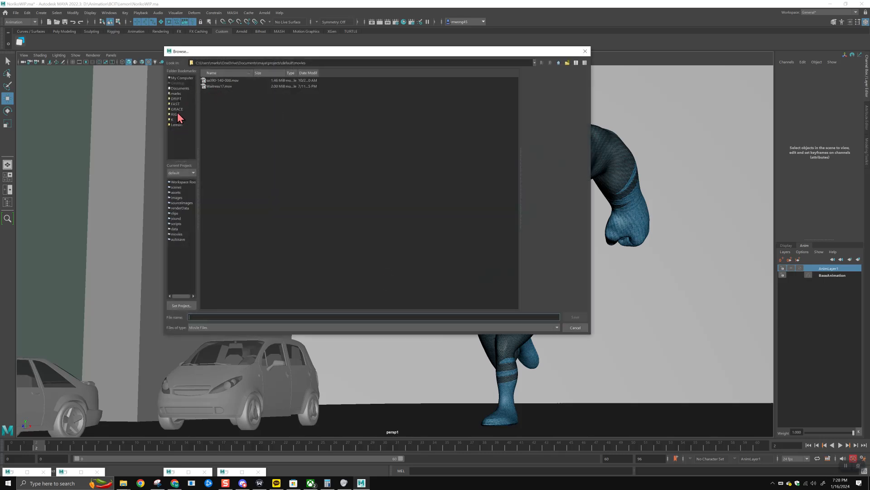
click(176, 124)
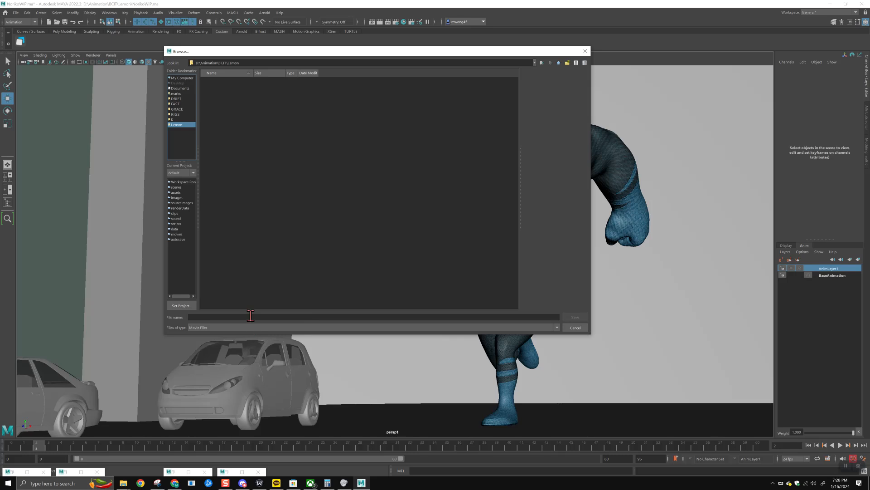
click(385, 318)
text(NorikoWIP)
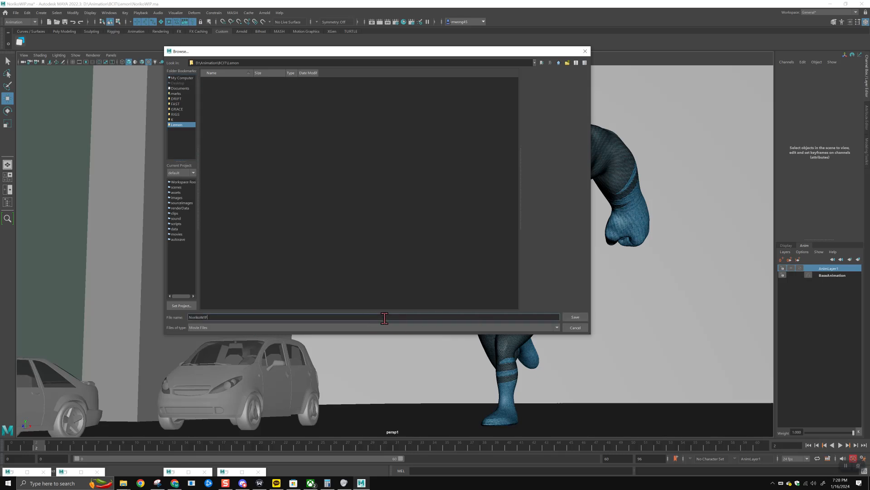
click(569, 316)
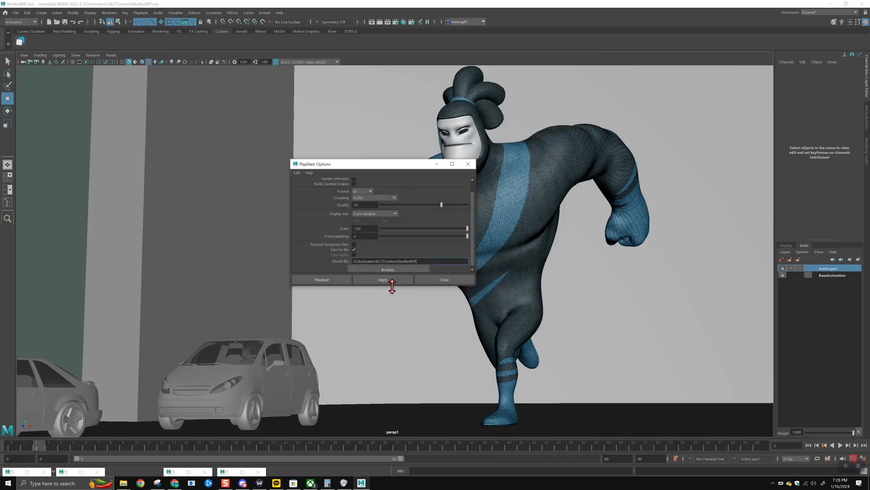
click(390, 283)
Switch to Chrome and sign in to SyncSketch with the Google account
click(174, 484)
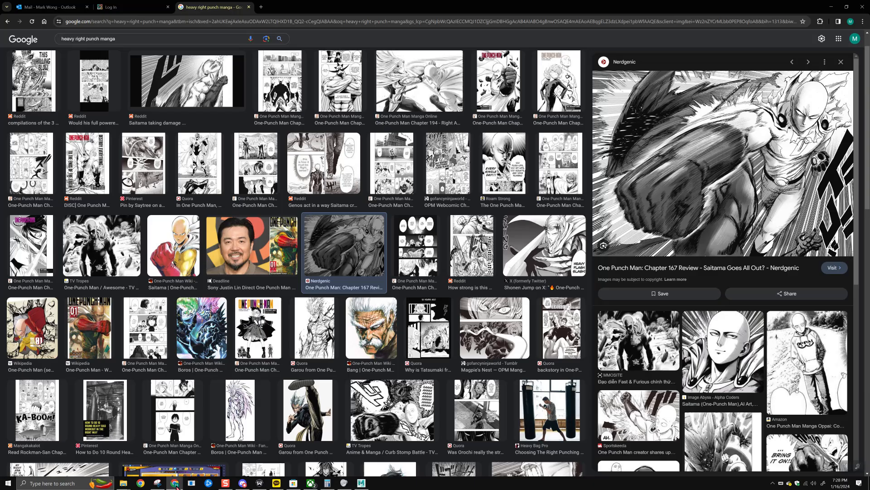
click(124, 8)
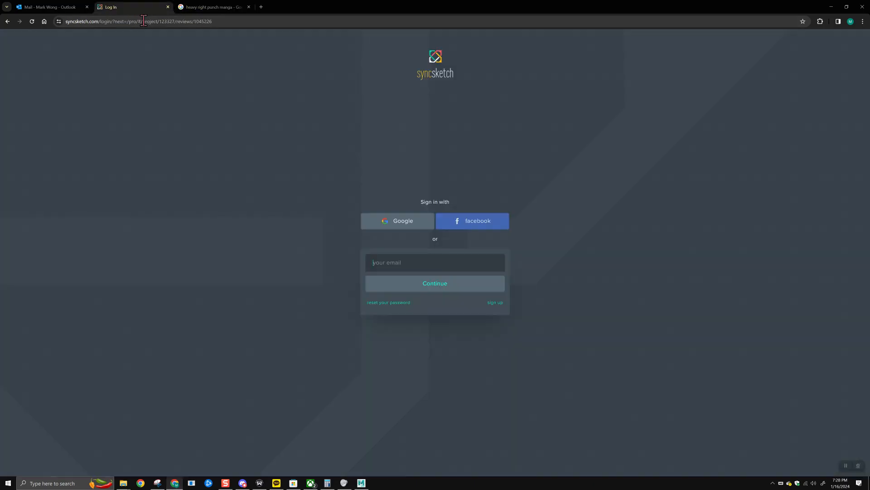
click(381, 227)
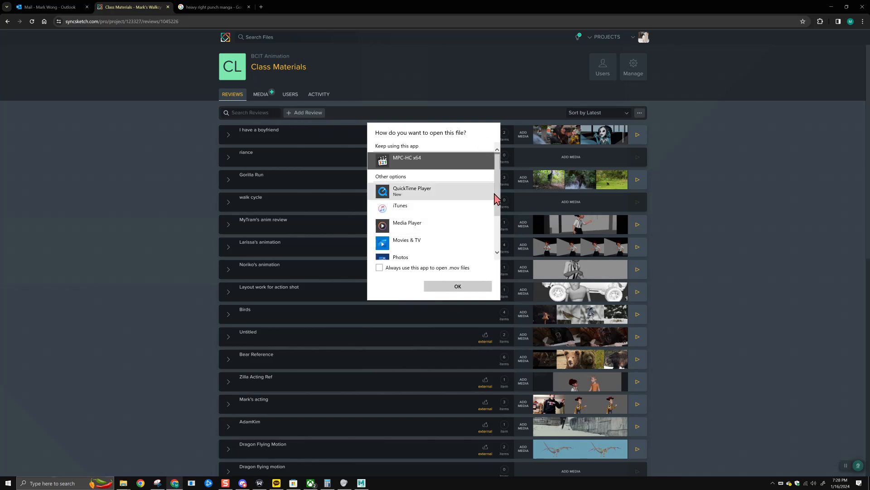
Open the playblast movie in MPC-HC x64, maximize the player, and close it
drag(497, 210, 494, 164)
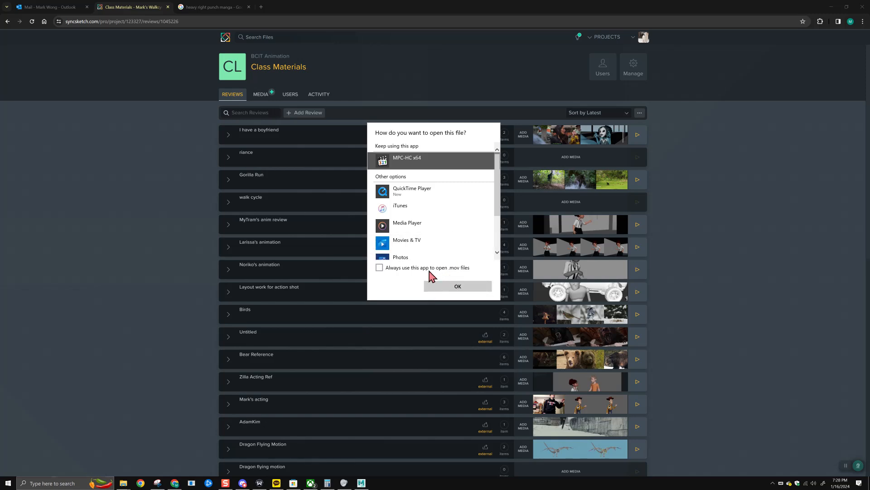
click(421, 272)
click(452, 290)
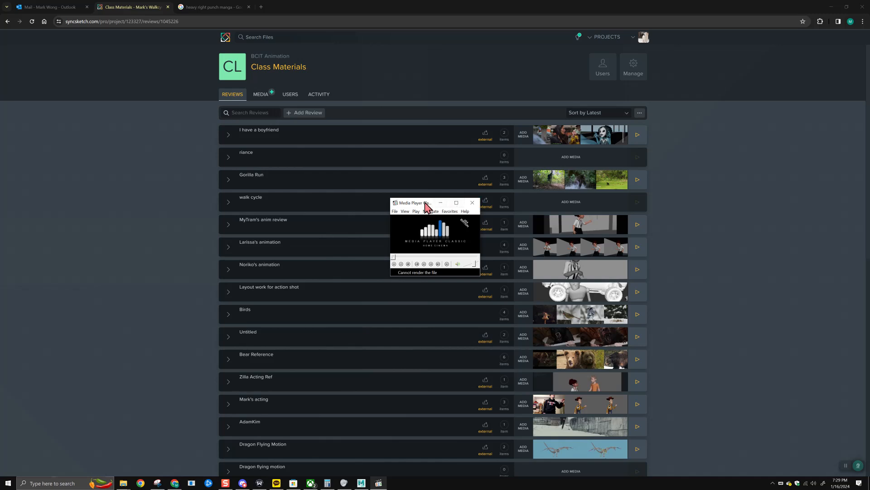
click(457, 203)
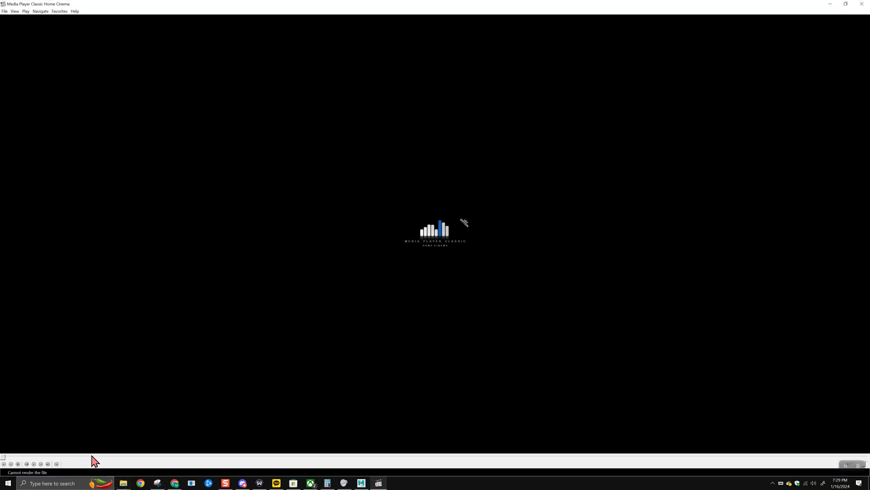
click(862, 3)
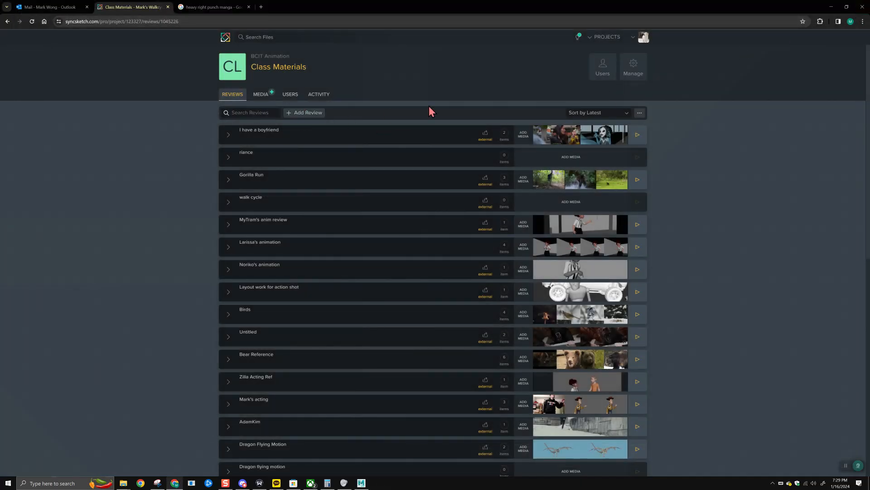
Create a review named Noriko Giant Shot in Class Materials and add the NorikoWIP movie from the Lemon folder
click(307, 119)
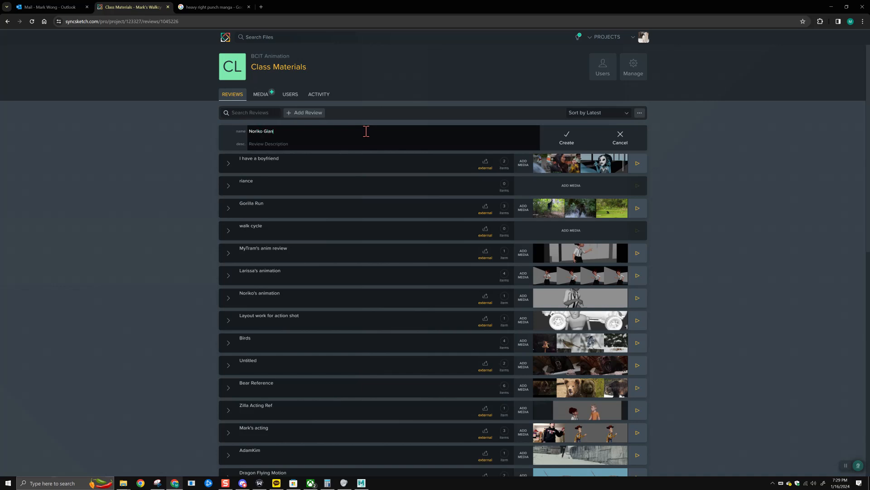
click(566, 138)
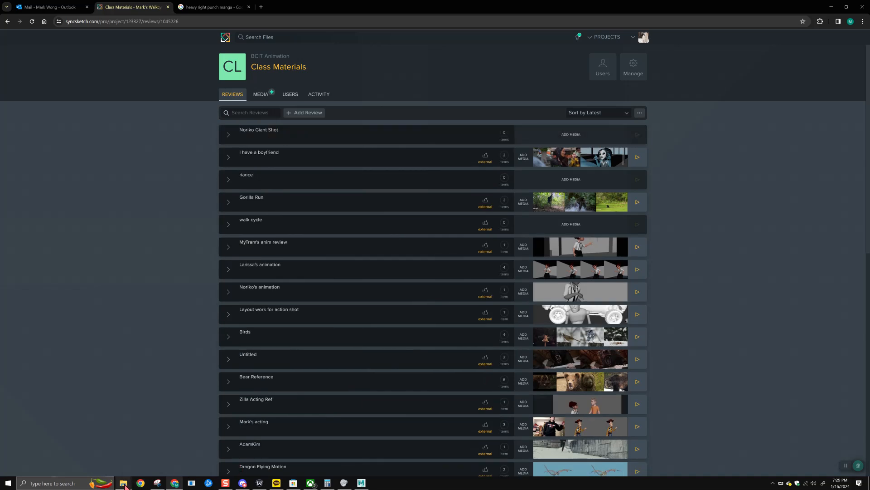
click(124, 485)
click(115, 458)
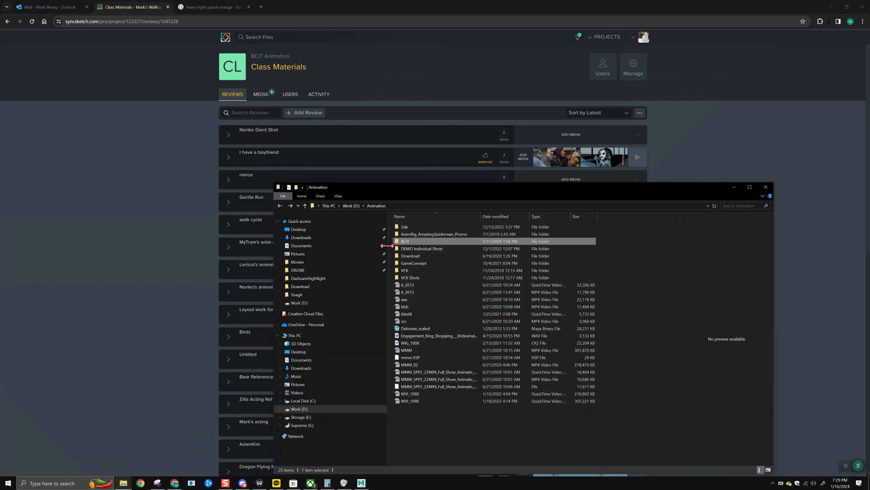
double_click(417, 292)
drag(408, 245, 515, 136)
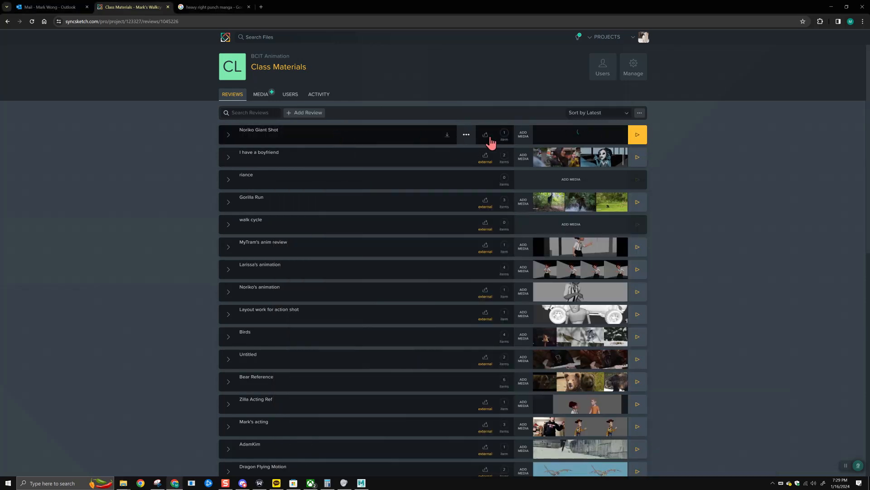
Share the Noriko Giant Shot review with external collaborators and copy its review link
click(486, 135)
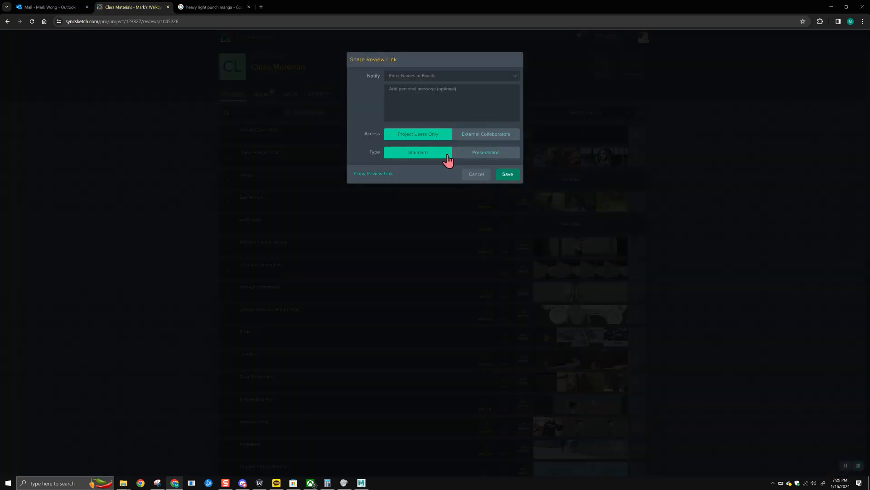
click(478, 139)
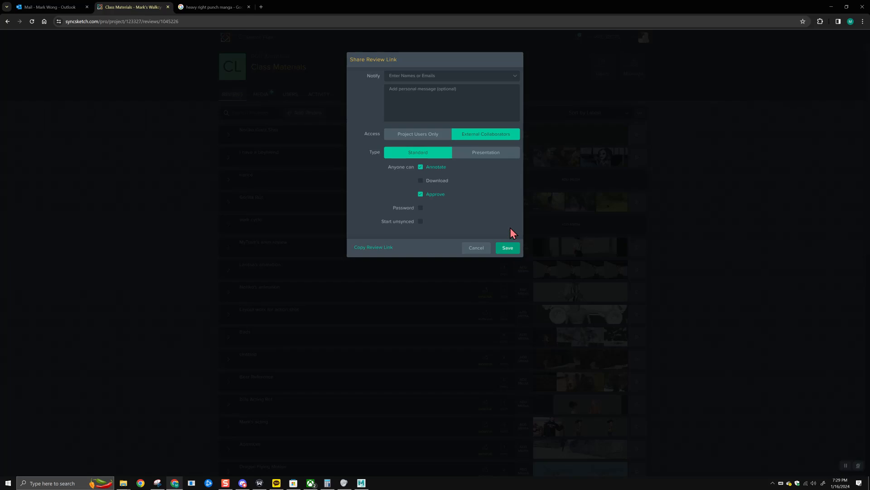
click(507, 248)
click(486, 143)
click(375, 247)
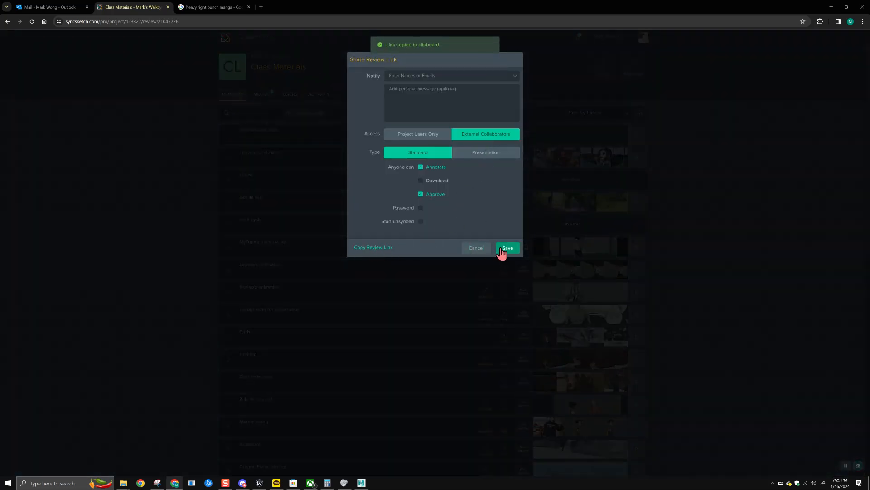
click(505, 248)
Switch to Discord and post the copied review link in the general channel
key(alt+Tab)
key(ctrl+v)
key(Return)
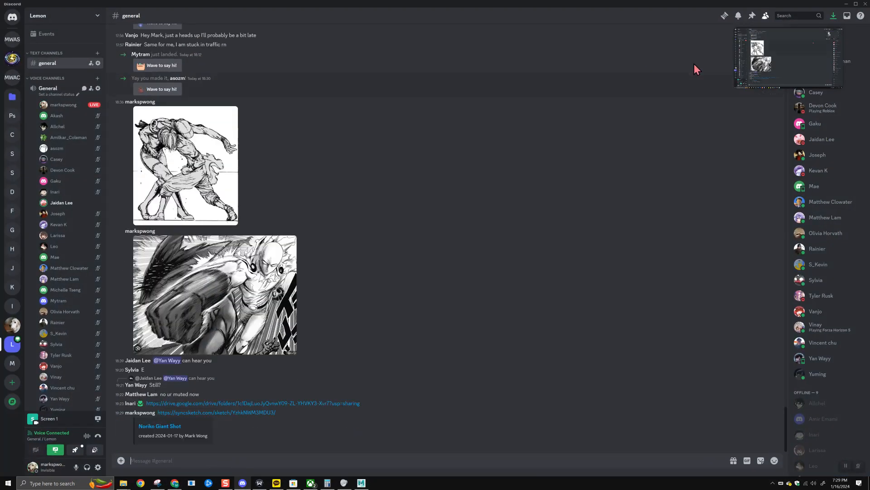
Return to Chrome, open the Noriko Giant Shot review, and check the NorikoWIP movie file in the Lemon folder
key(alt+Tab)
click(631, 138)
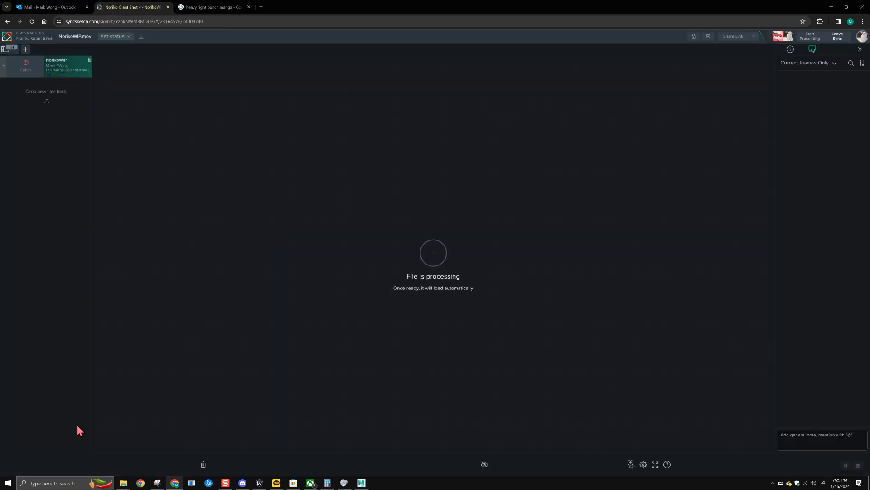
mouse_move(131, 483)
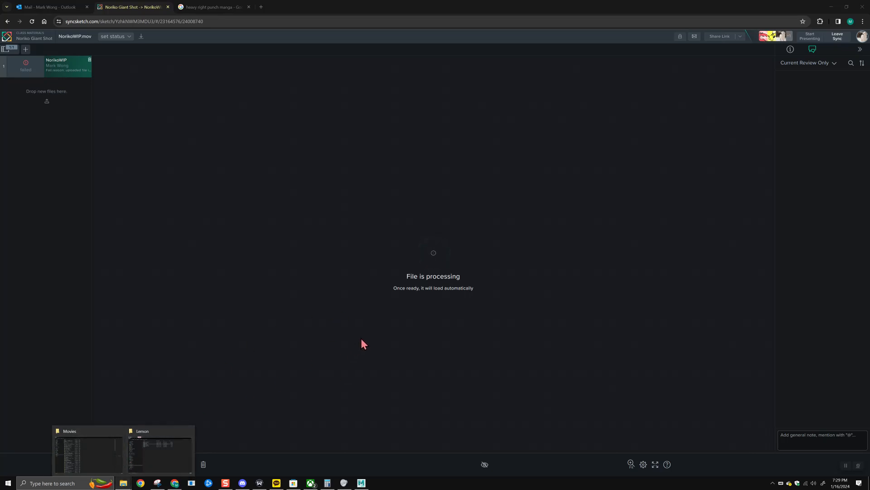
click(360, 338)
mouse_move(123, 483)
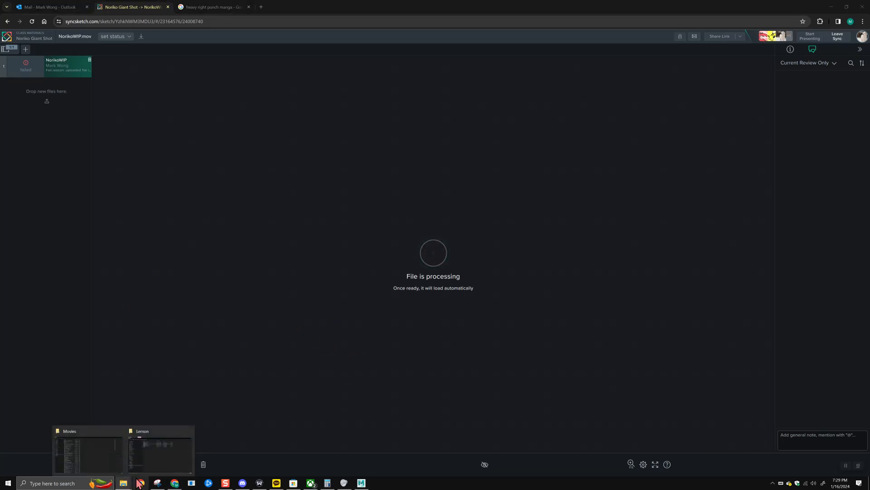
click(165, 459)
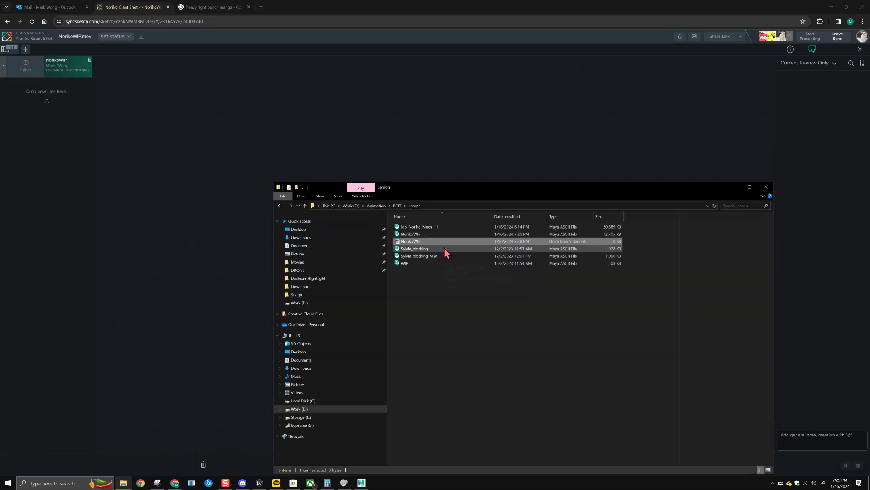
Switch to Maya, rerun the playblast to the NorikoWIP movie file, and close the media player
click(361, 483)
right_drag(349, 449, 416, 447)
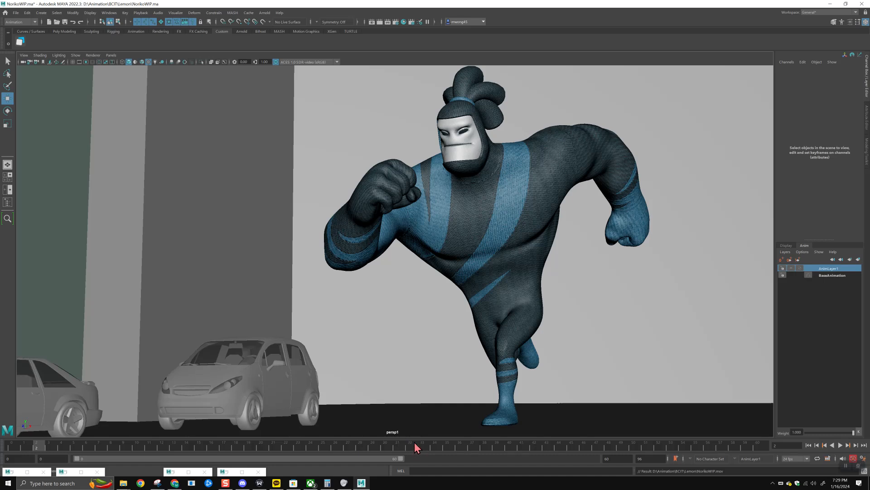
scroll(470, 262, down, 2)
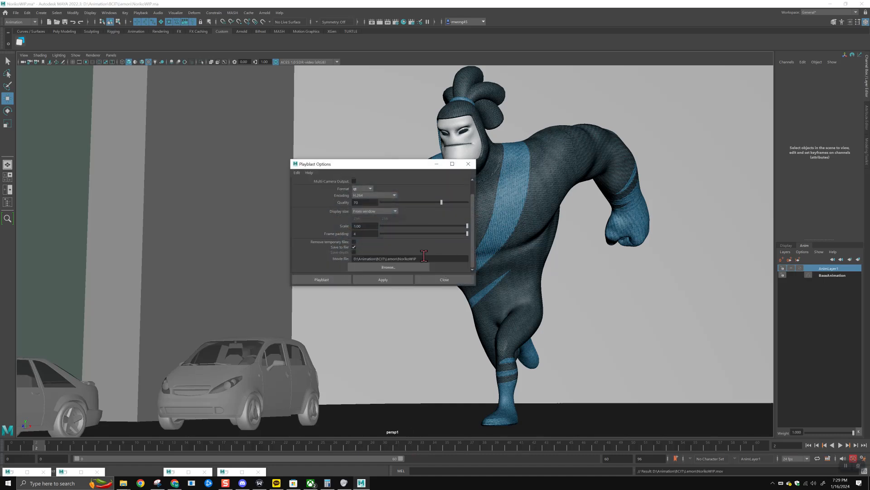
click(339, 281)
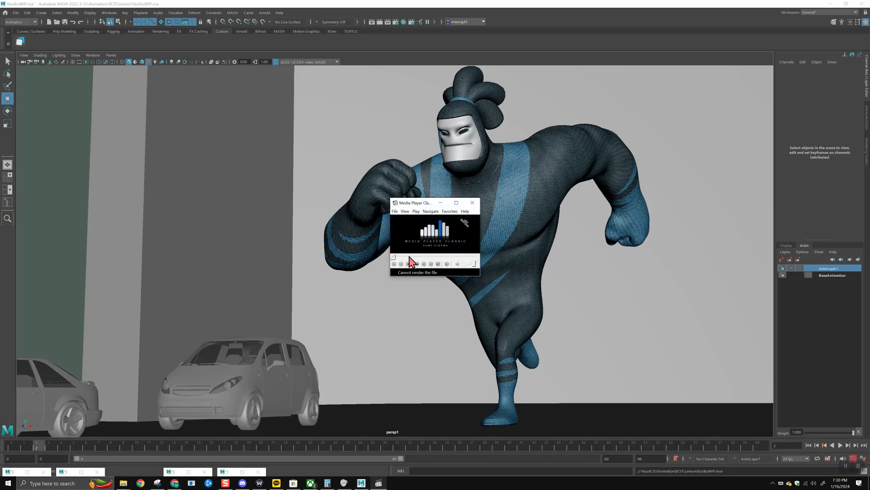
click(472, 203)
Reopen the playblast options, set the quality to 100, and enable offscreen rendering
right_click(450, 448)
click(514, 442)
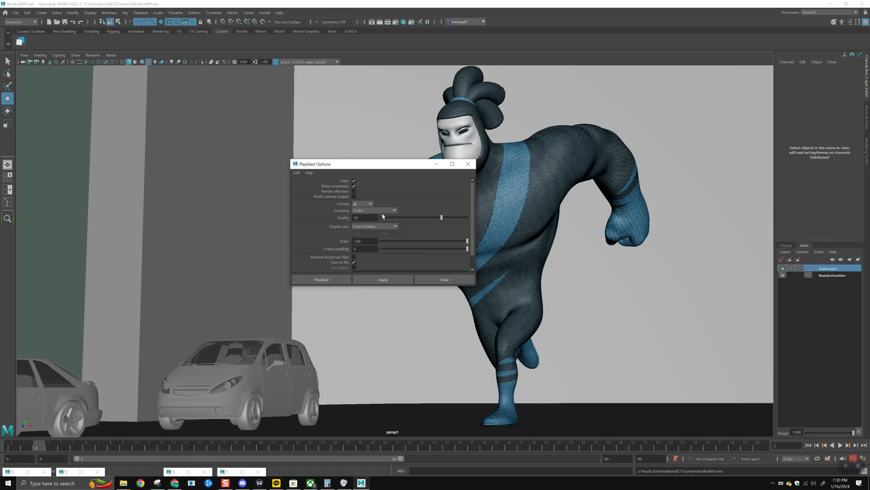
click(385, 211)
drag(441, 217, 427, 217)
click(390, 211)
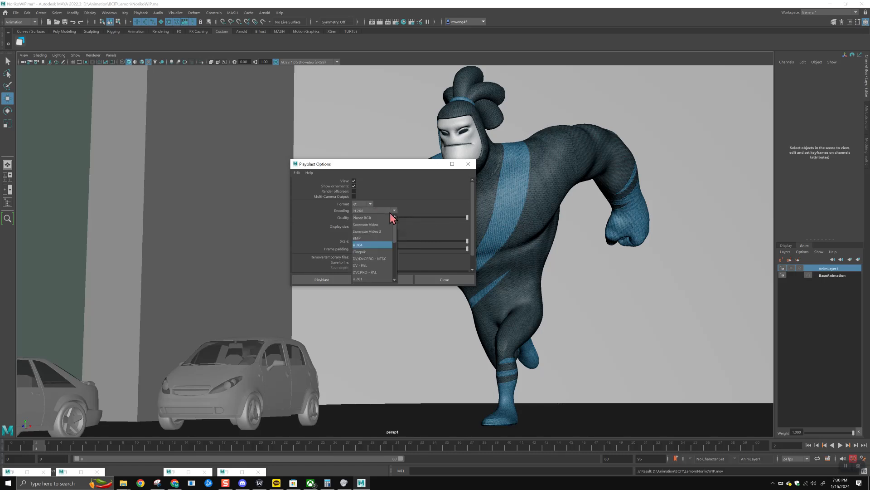
click(354, 192)
click(354, 191)
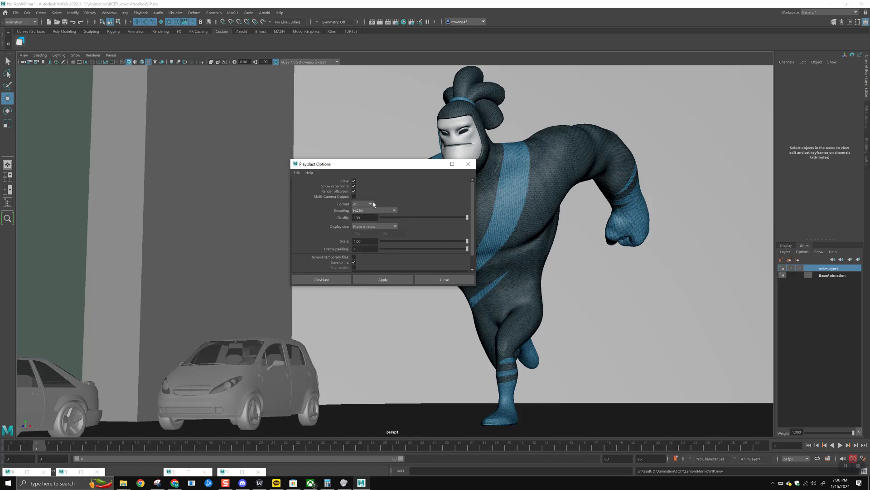
click(368, 212)
click(378, 210)
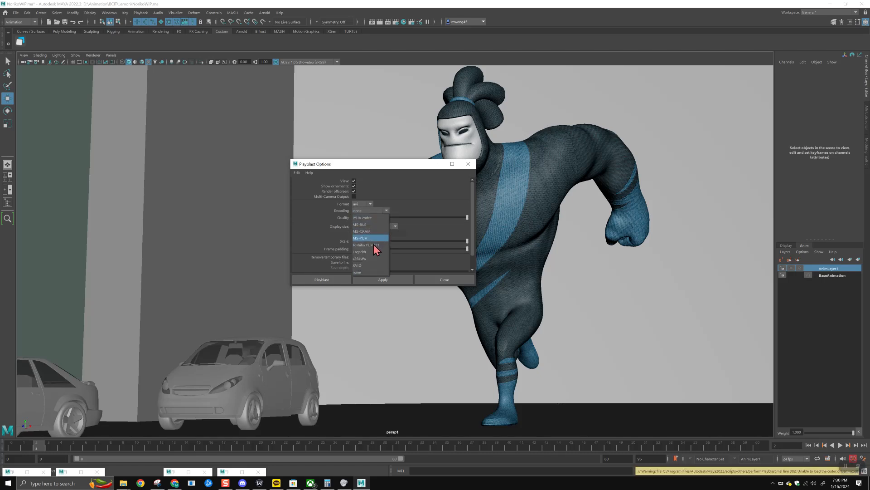
click(369, 271)
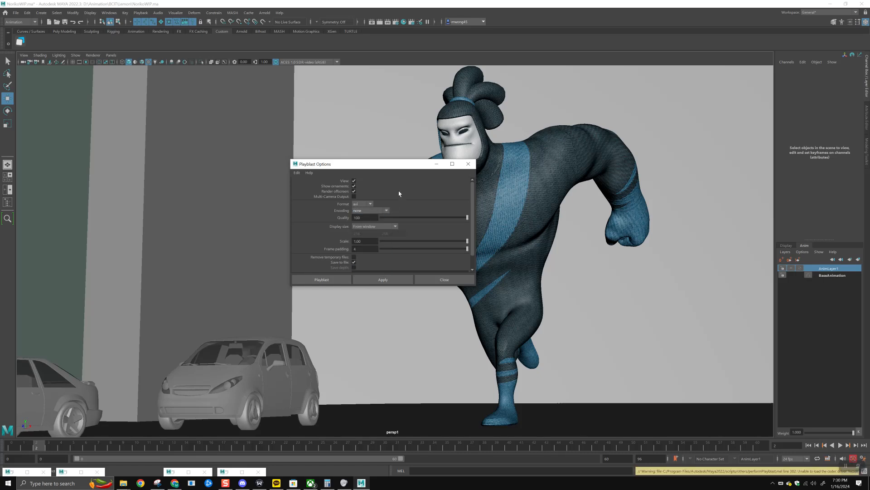
click(365, 211)
Set the playblast encoding to MPEG-4 Video, playblast over the existing NorikoWIP movie file, and close the media player
click(380, 211)
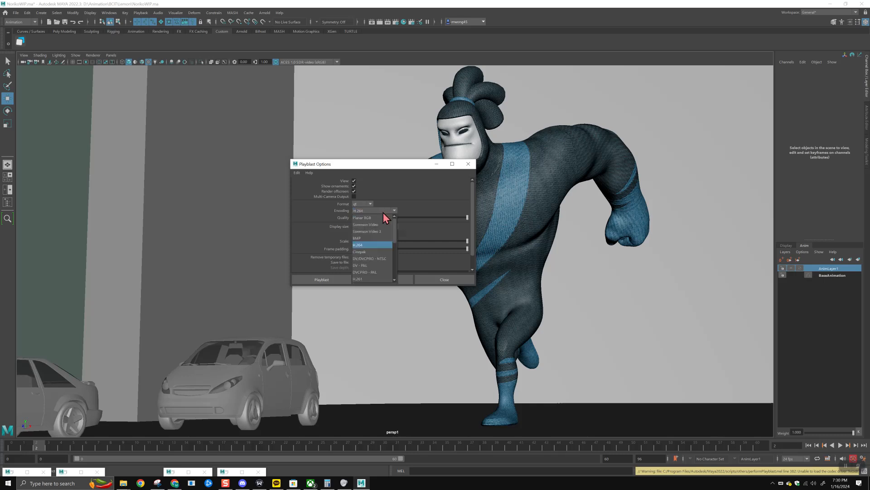
drag(394, 227, 394, 278)
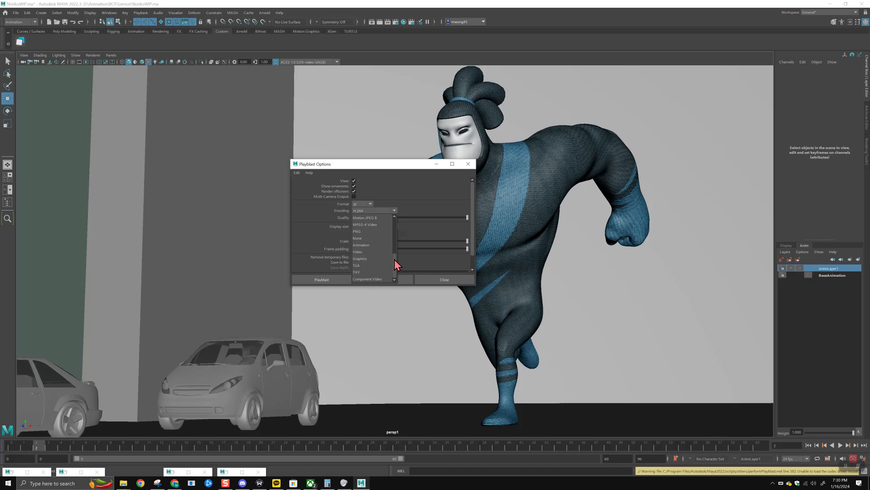
click(383, 224)
click(381, 282)
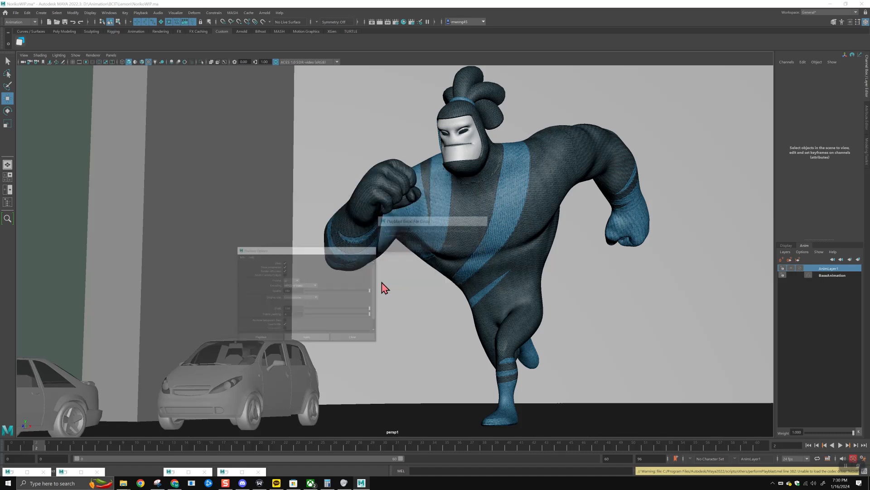
click(417, 248)
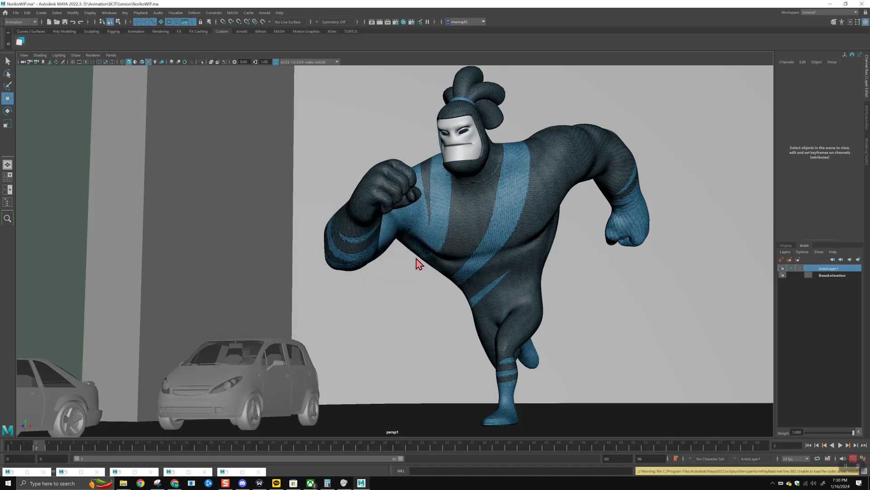
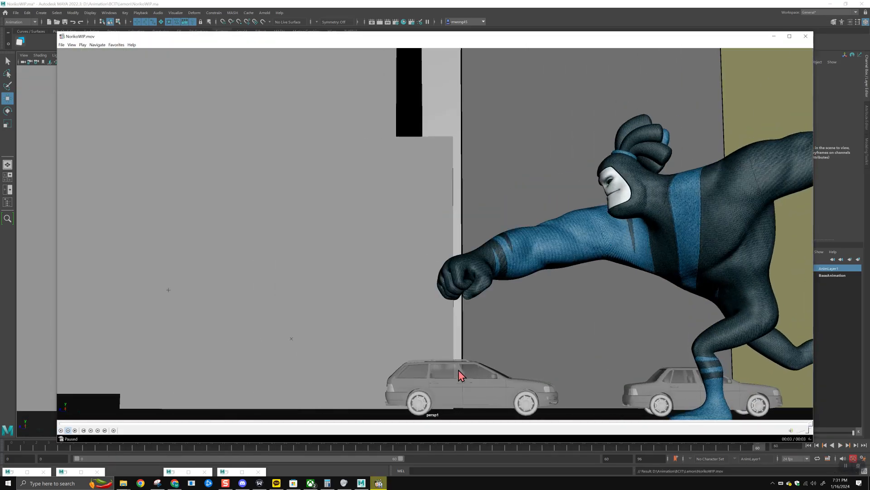
click(806, 36)
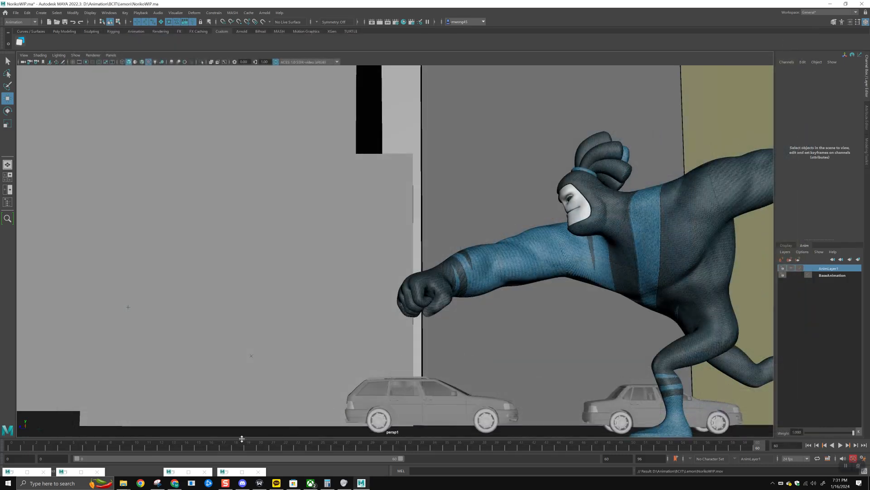
Switch to the Lemon folder, upload NorikoWIP.mov to the Noriko Giant Shot review in Chrome, and delete the failed upload
mouse_move(129, 484)
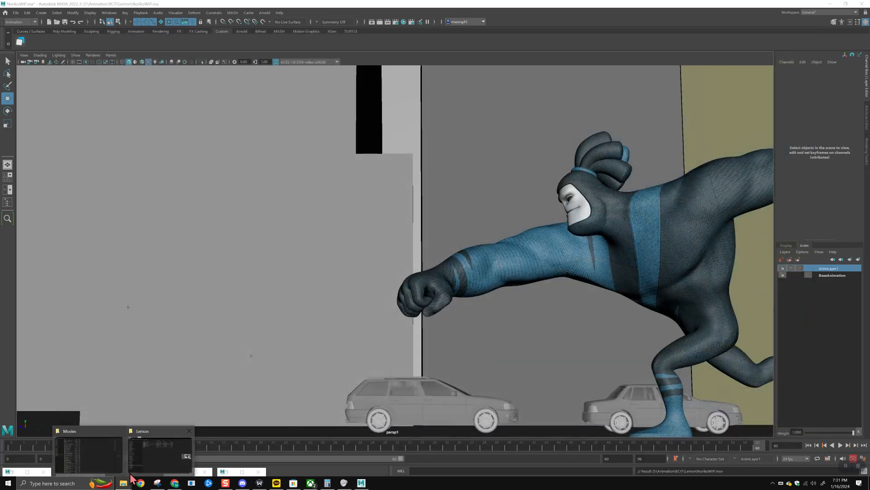
click(158, 456)
drag(405, 242, 57, 104)
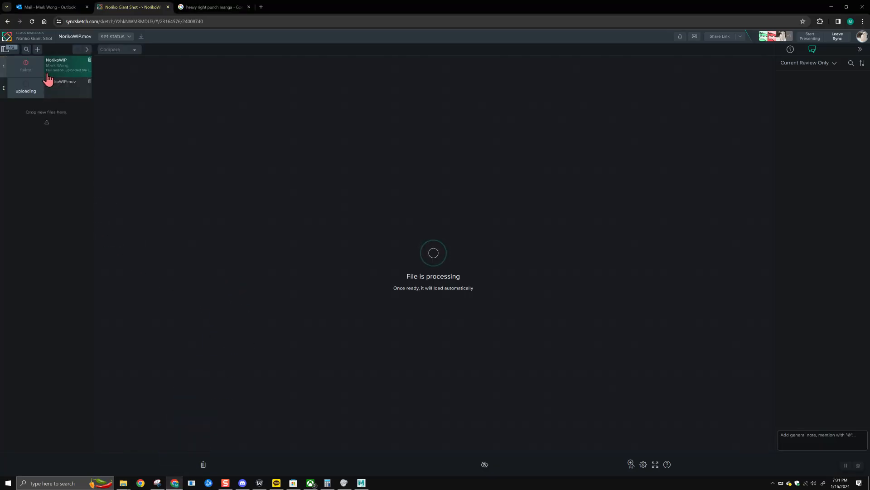
click(89, 60)
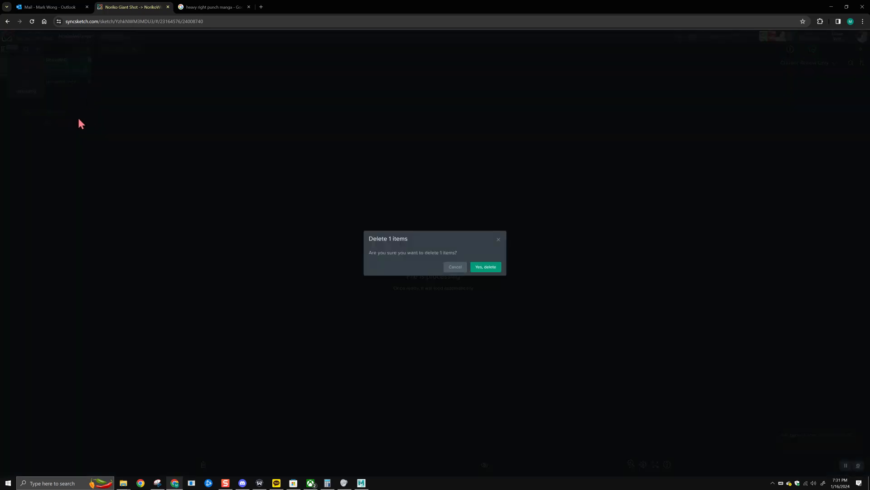
click(483, 267)
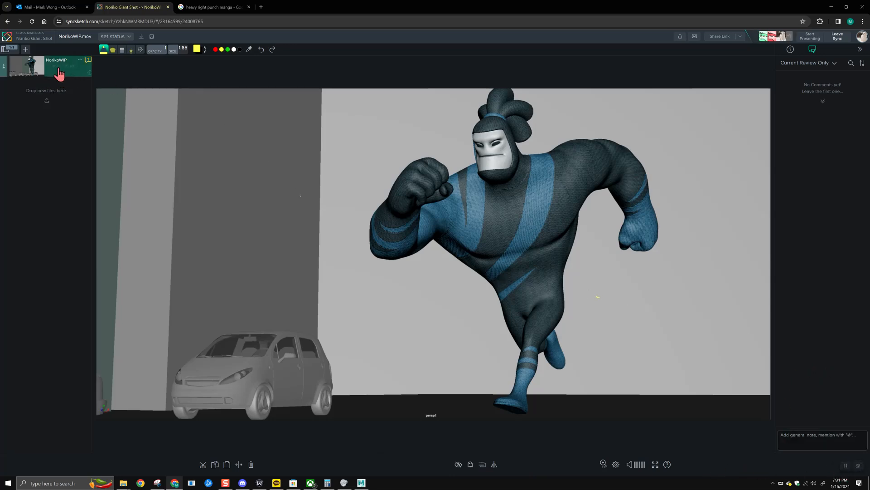
Reload the Noriko Giant Shot review page and leave the sync session
click(9, 53)
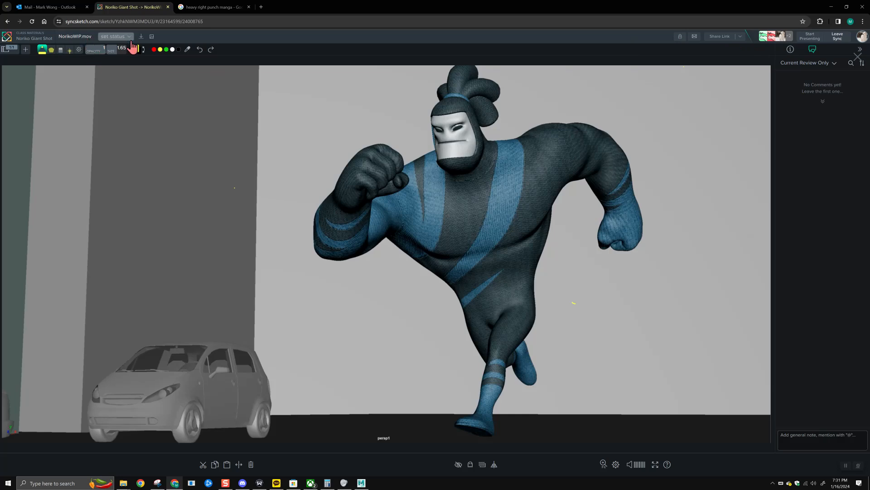
click(10, 51)
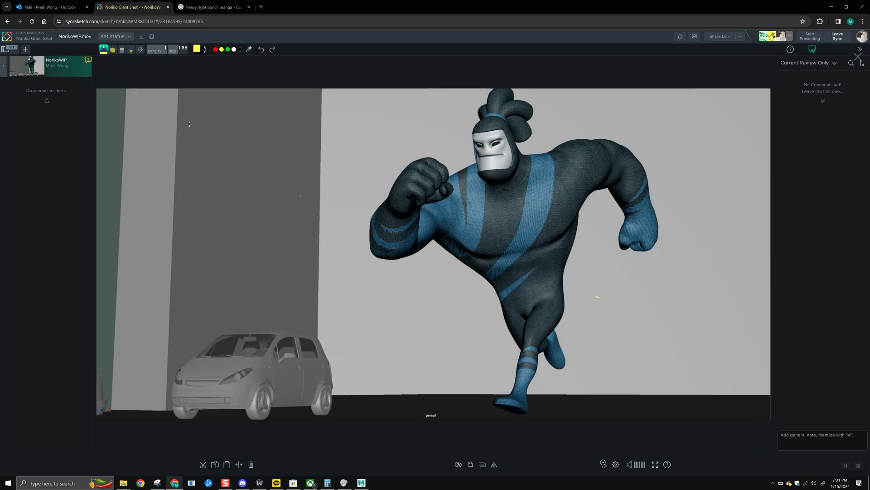
click(32, 22)
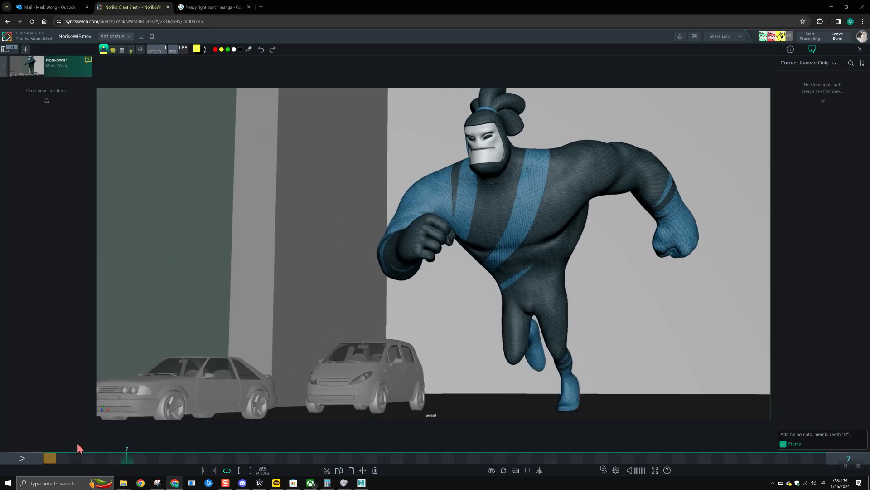
click(837, 37)
Play the clip, sketch yellow direction arrows and torso lines on frame 27, and circle the hips and legs on frame 49
key(space)
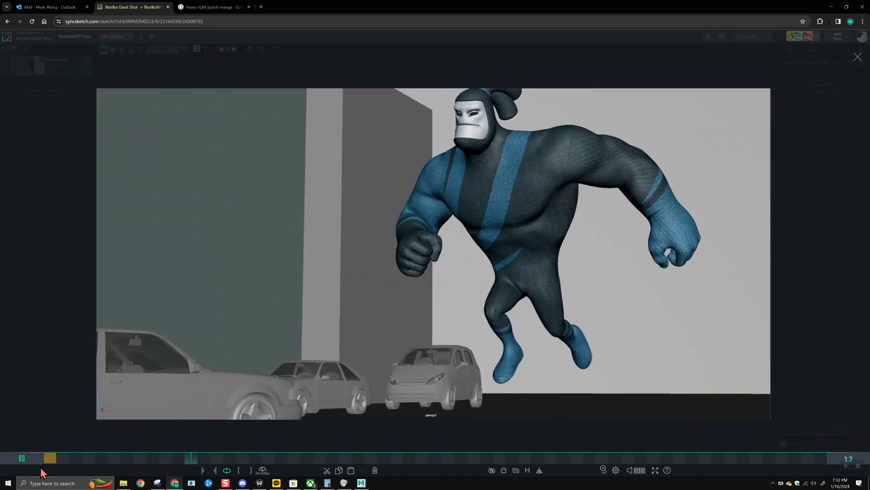
key(space)
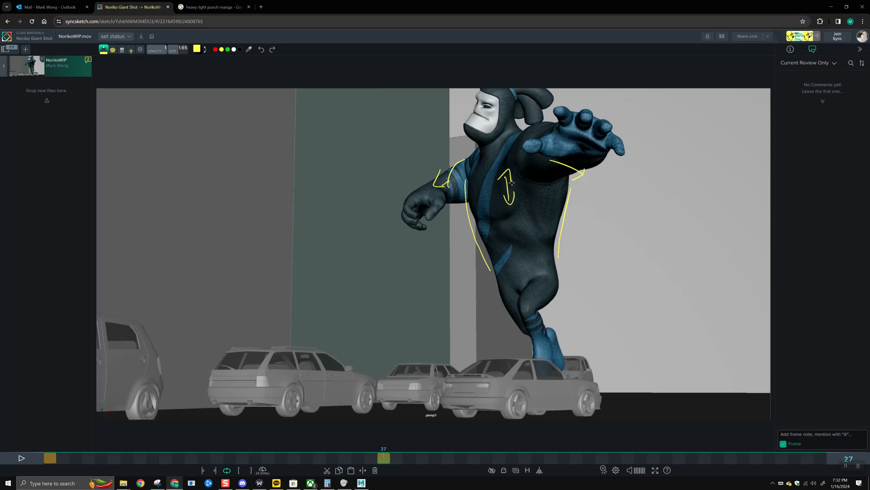
key(space)
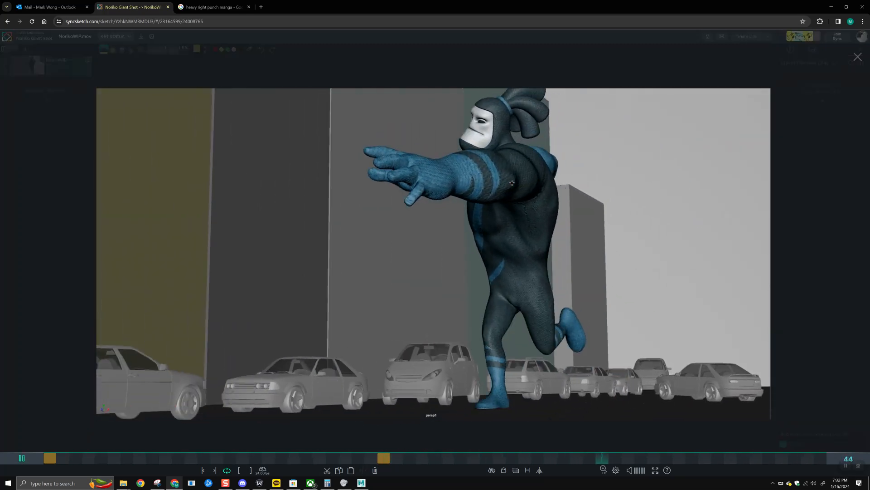
key(space)
mouse_move(506, 275)
mouse_down()
mouse_move(485, 339)
mouse_move(521, 257)
mouse_up()
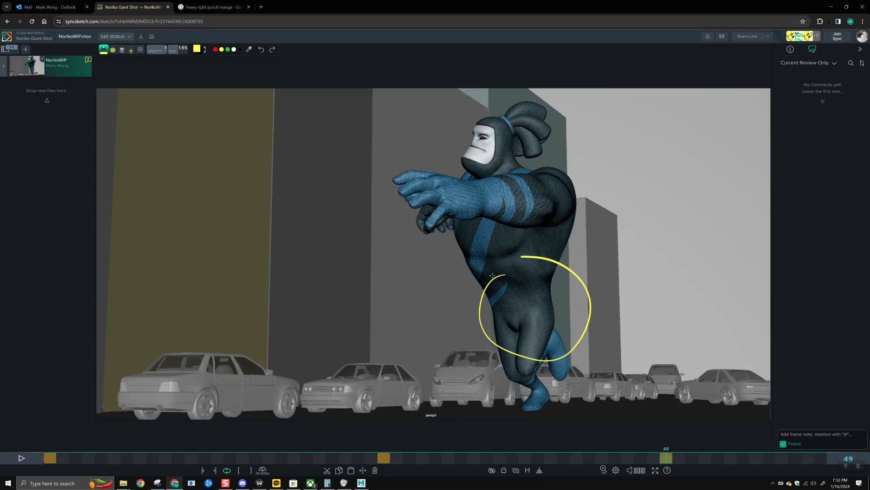
Play and scrub the opening frames of the clip to examine the character's run and leg motion
key(space)
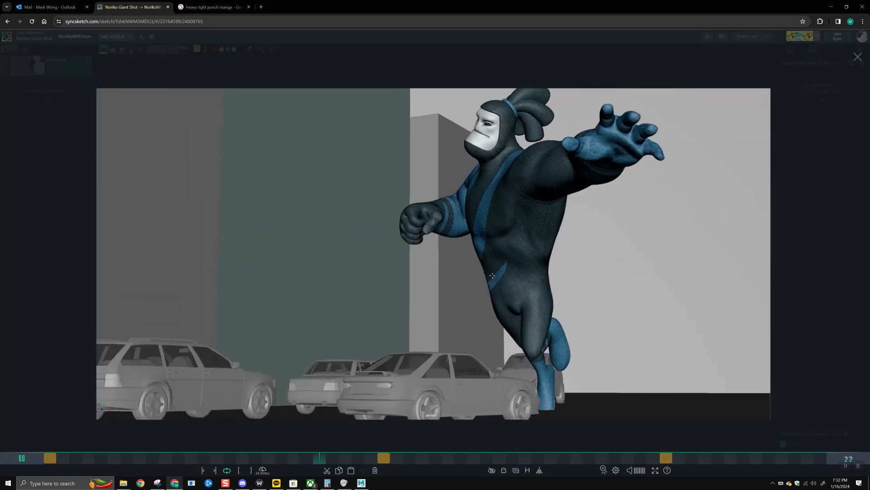
key(space)
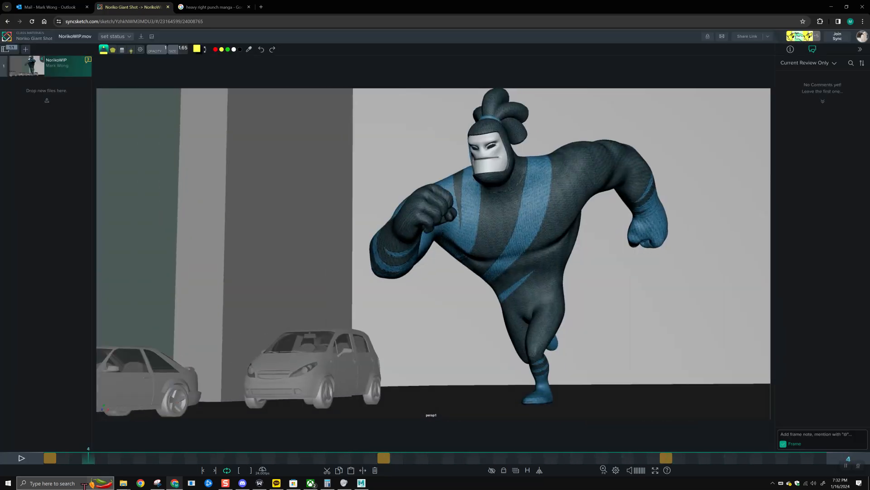
drag(51, 457, 228, 459)
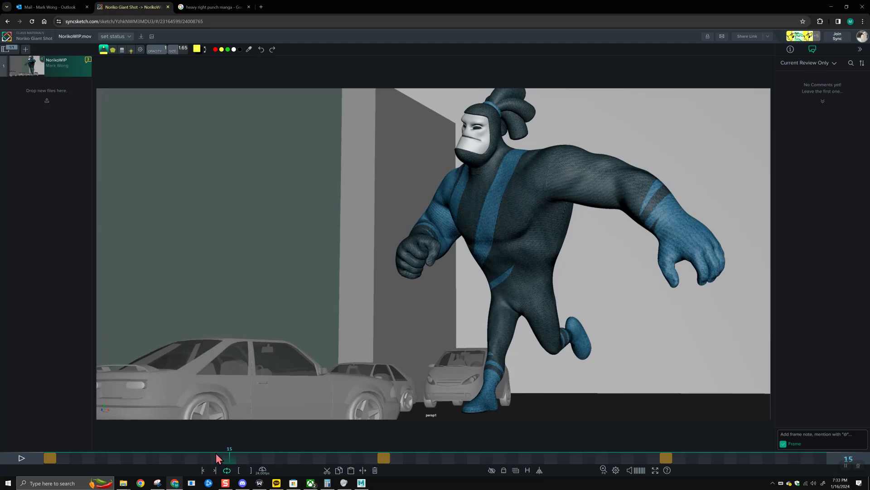
key(space)
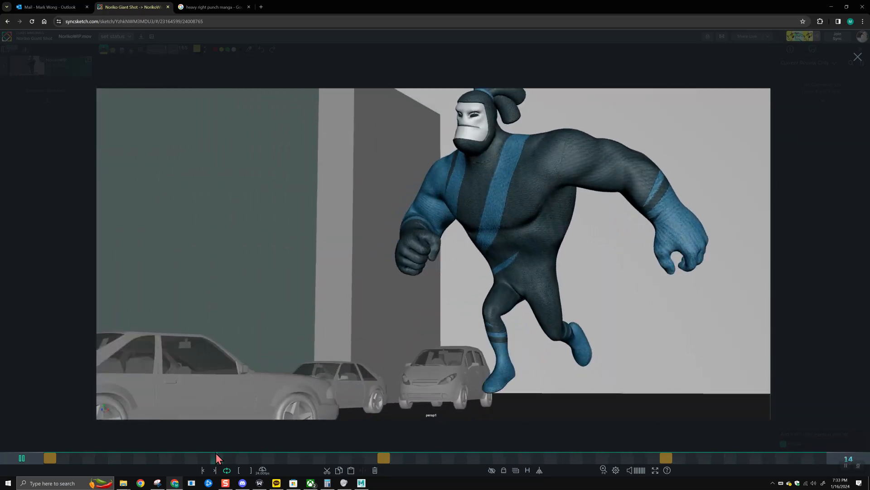
key(space)
drag(227, 461, 226, 480)
key(space)
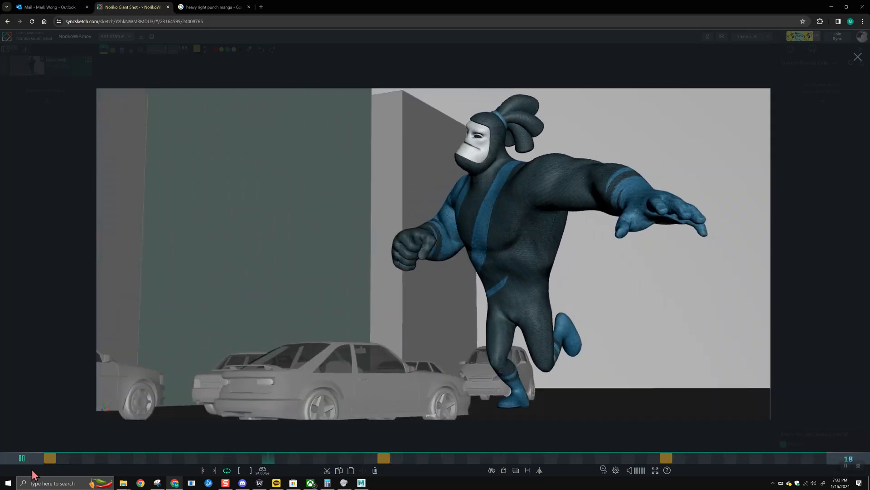
key(space)
Mark the planted foot's heel on frames 6 and 7, and switch the brush colour to red
drag(64, 458, 114, 465)
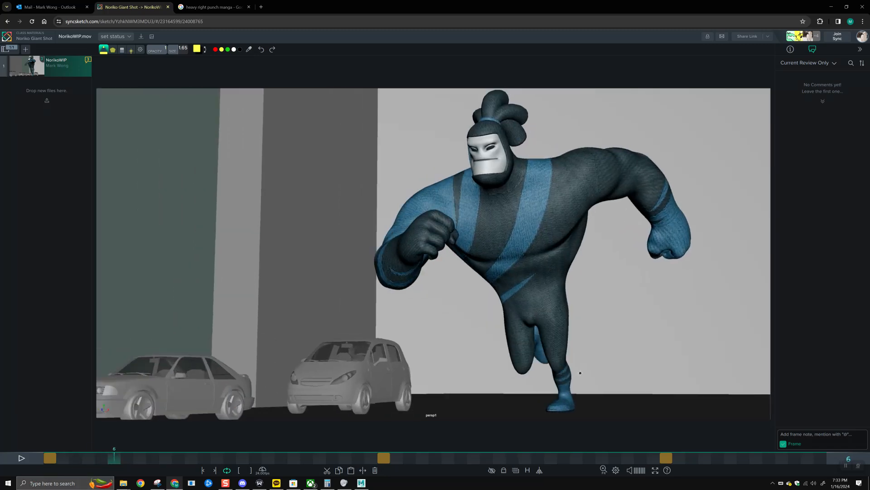
key(Right)
key(Menu)
drag(579, 379, 578, 384)
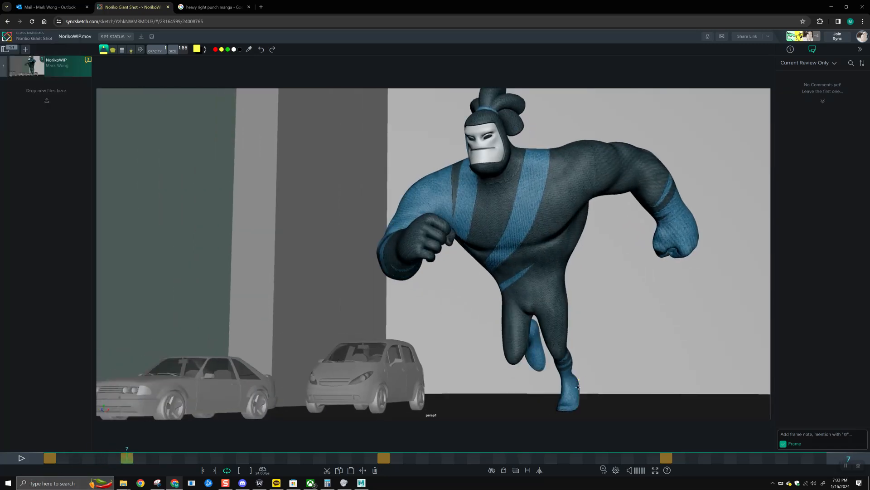
key(Left)
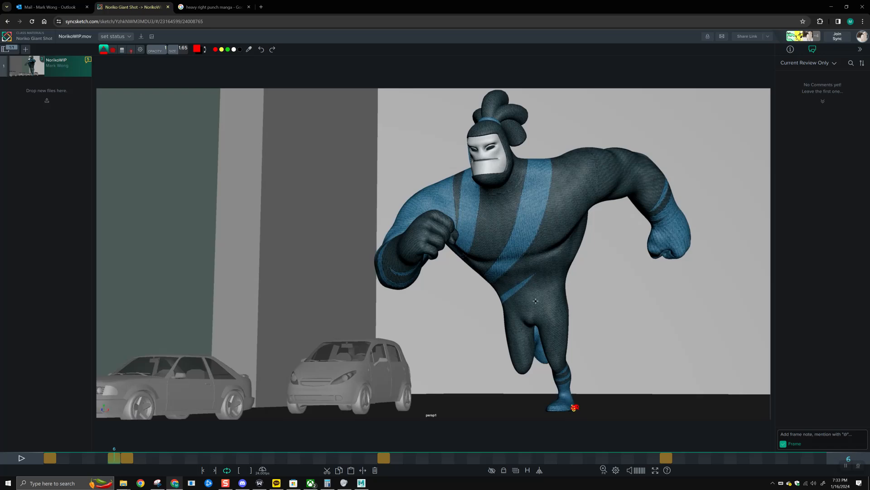
Track the same foot's heel frame by frame with small red marks through frame 16
key(Right)
key(Right)
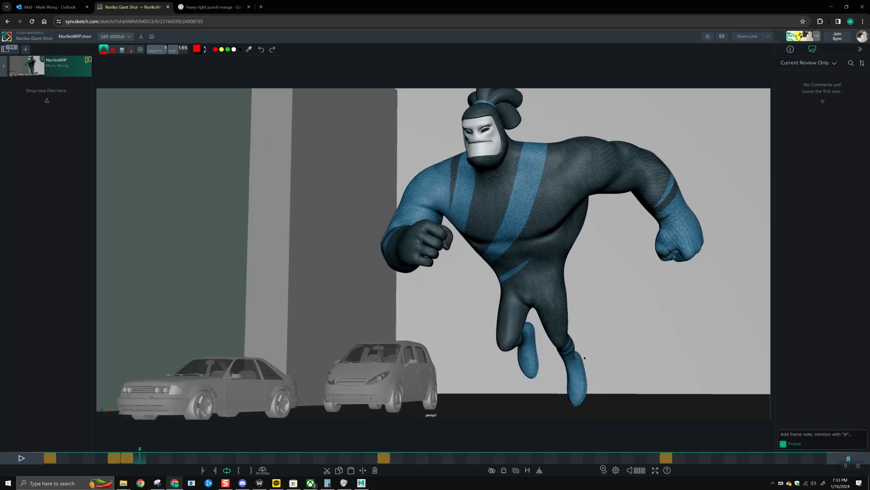
key(Right)
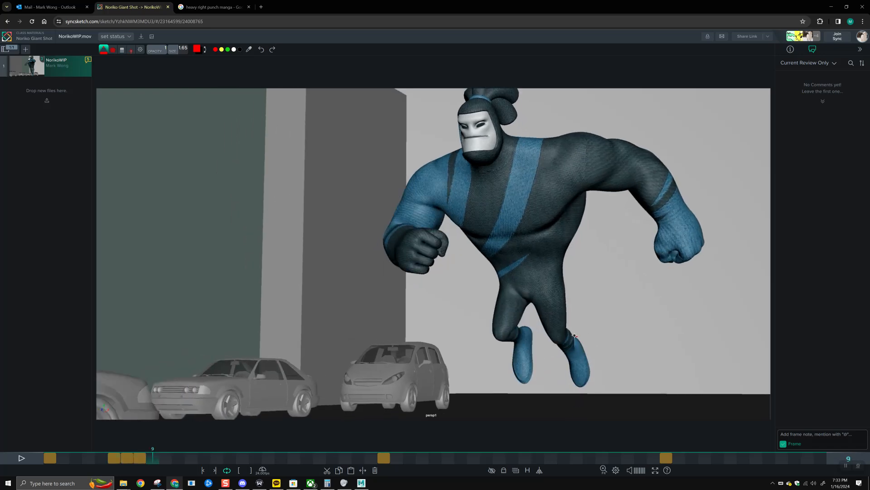
key(Right)
key(Right)
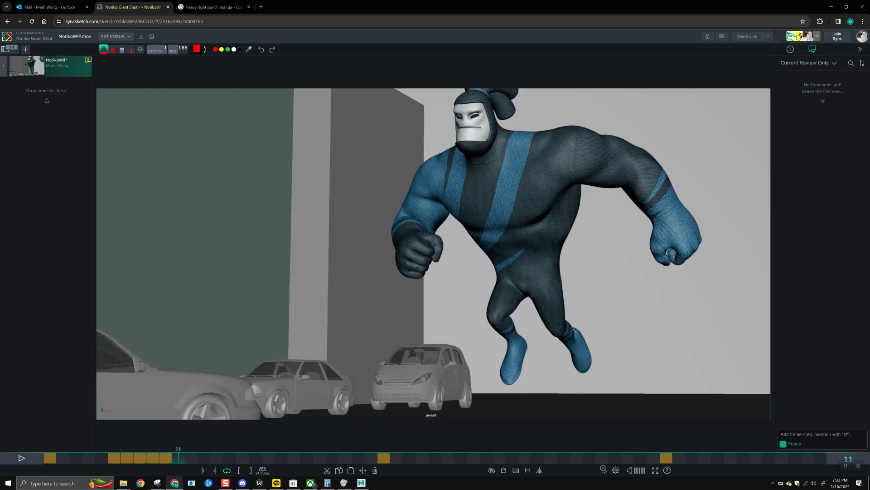
key(Right)
key(Right)
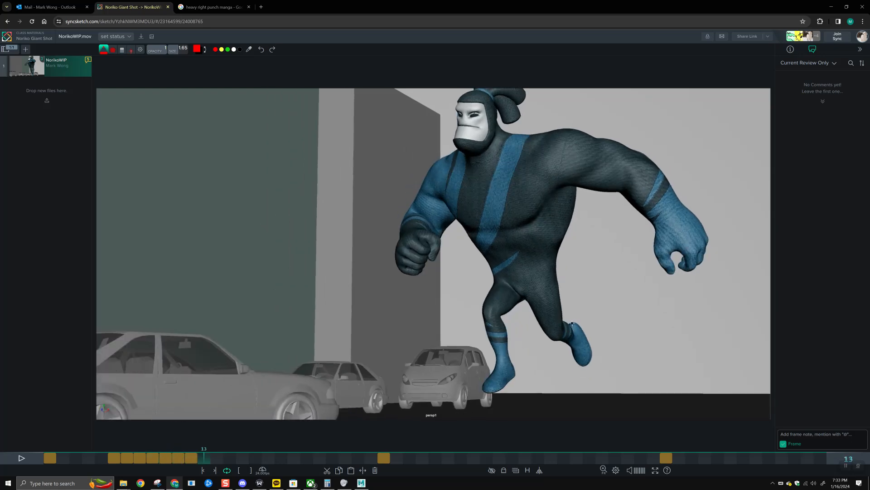
key(Right)
key(Right)
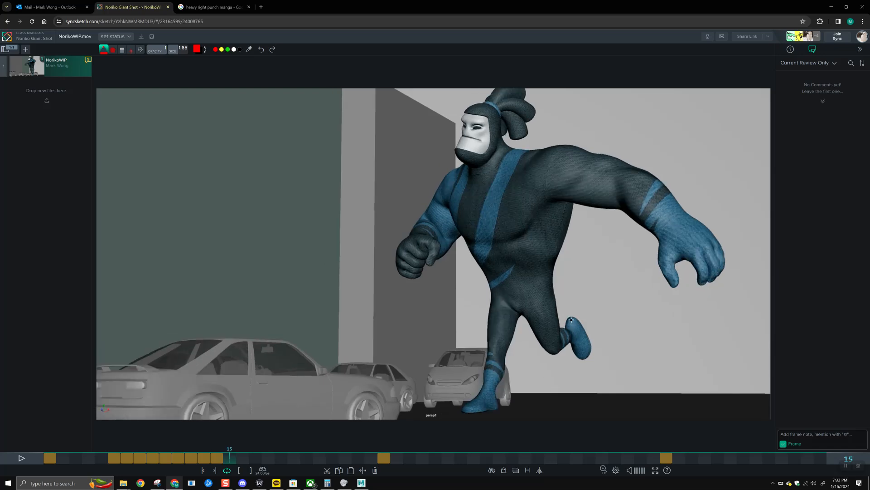
key(Right)
key(Right)
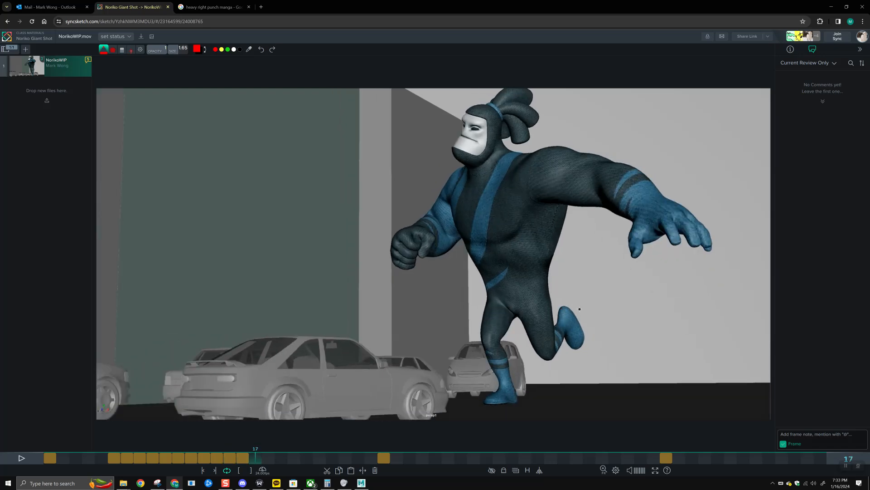
Turn on sketch ghosting, go to frame 19, and circle the trailing leg in red
click(510, 470)
click(457, 312)
drag(130, 457, 289, 461)
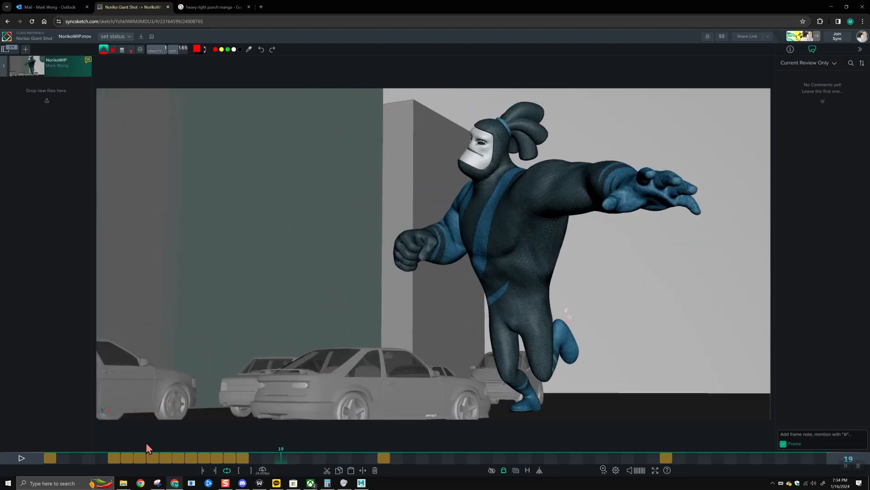
drag(522, 329, 520, 324)
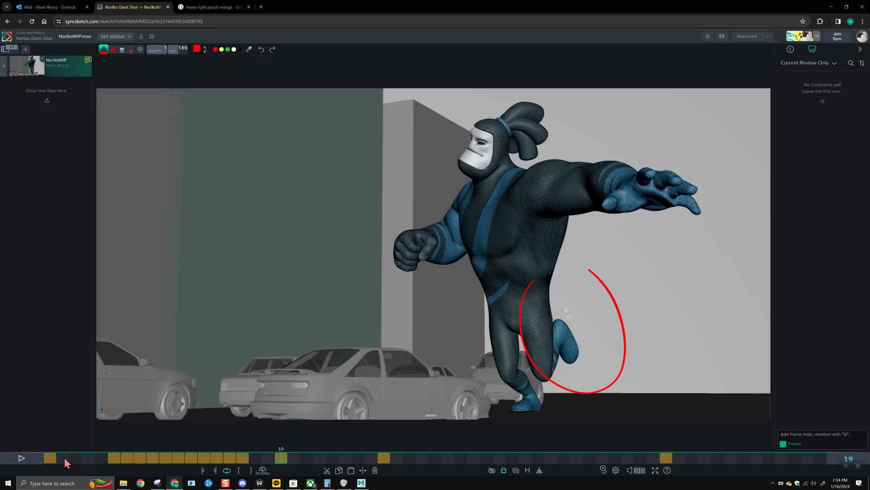
Play the annotated clip and step through it to frame 30 to examine the run and arm motion
key(space)
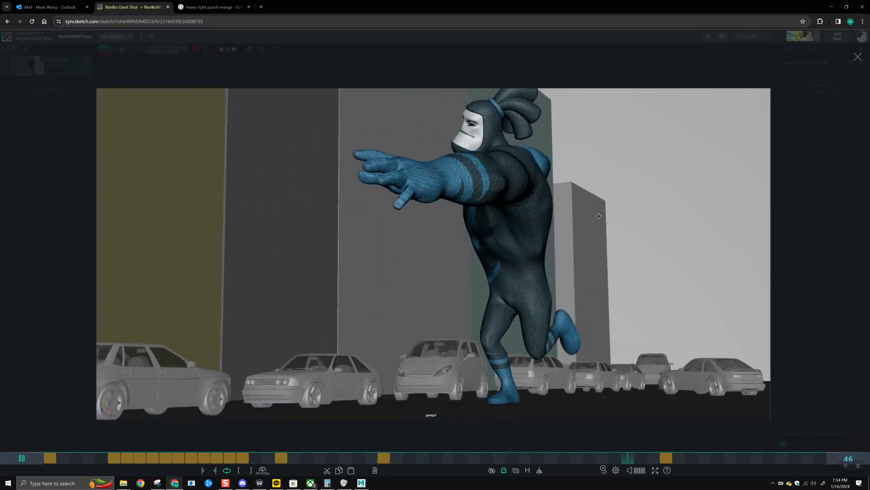
key(space)
key(space)
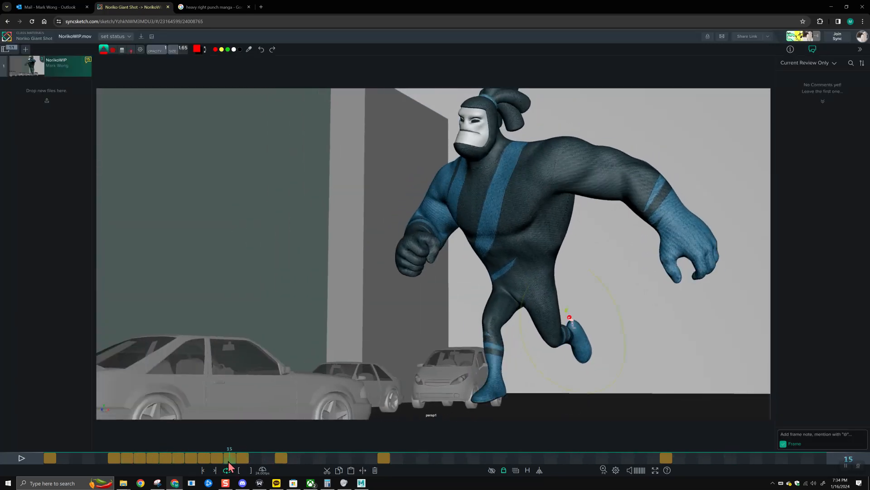
key(space)
key(Right)
key(Right)
key(Right)
key(Right)
key(Right)
key(Right)
key(Right)
key(Right)
key(Right)
key(Right)
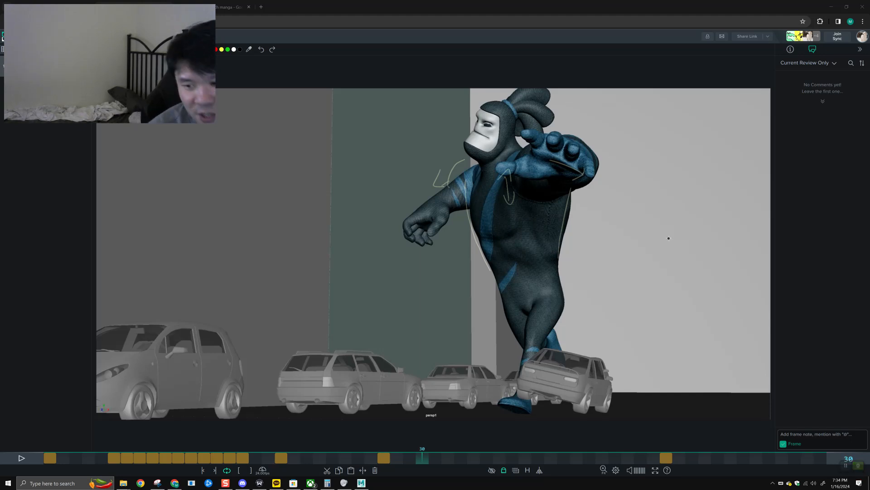
Switch to the NorikoWIP scene in Maya, clear the other windows out of the way, and go to frame 0
click(858, 465)
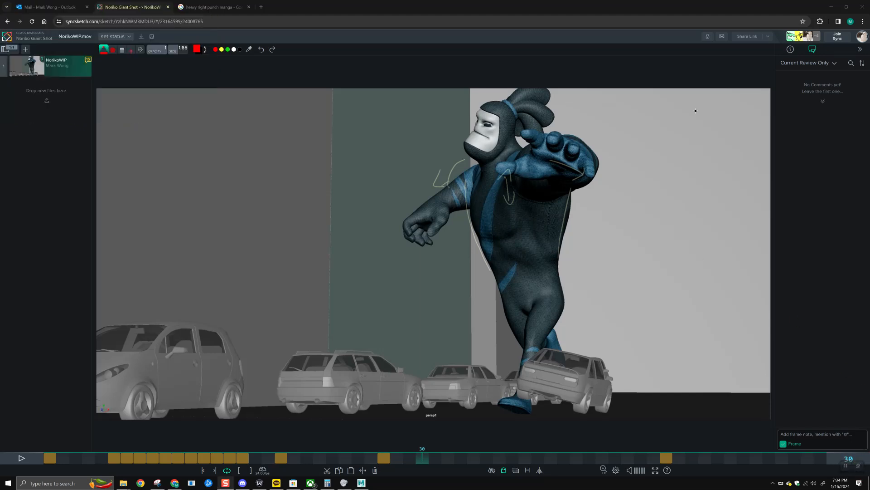
click(831, 6)
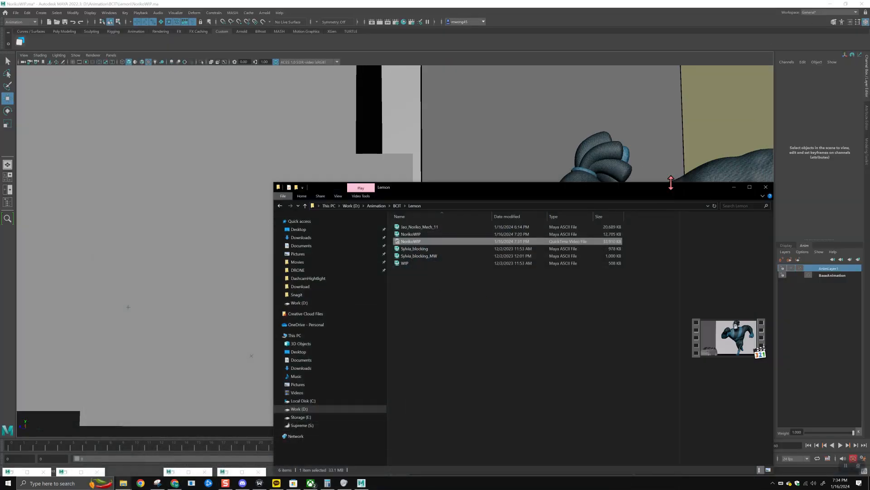
click(734, 189)
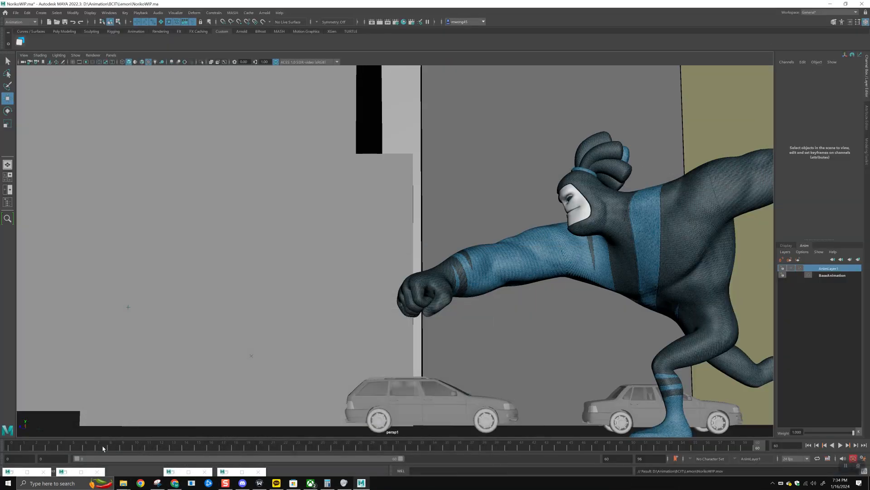
click(10, 448)
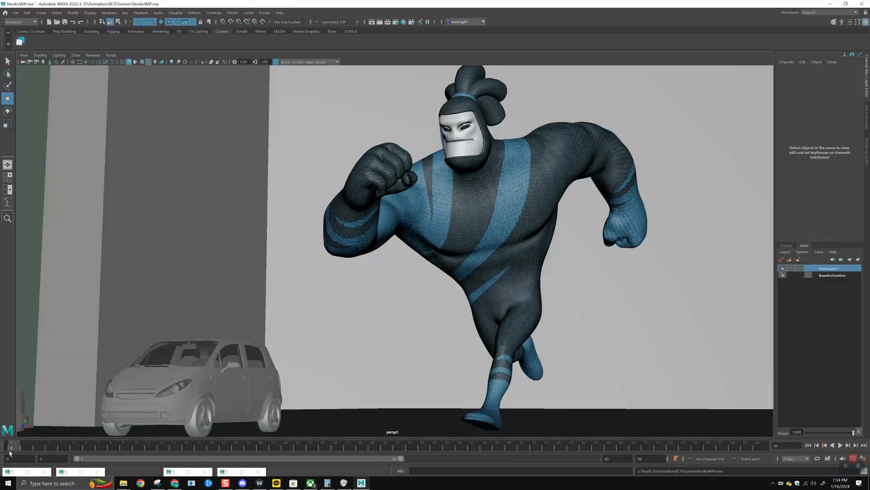
Show the rig's control curves, select the chest control, and hide the curves again
click(75, 55)
click(89, 99)
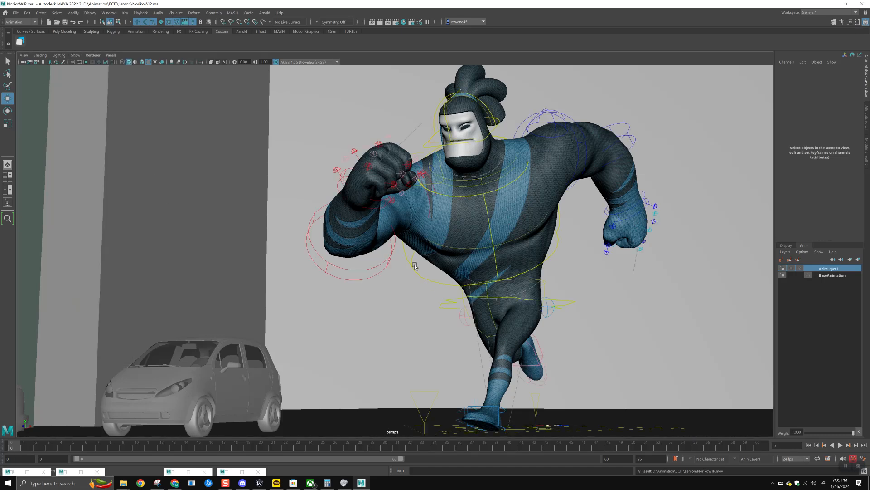
click(417, 289)
key(alt+1)
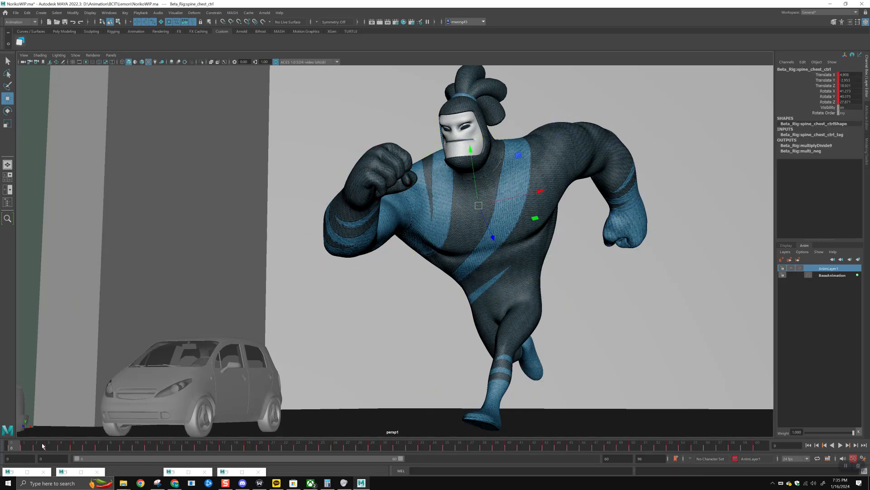
Play the opening frames, return to the start, and lock AnimLayer1
key(alt+v)
key(alt+v)
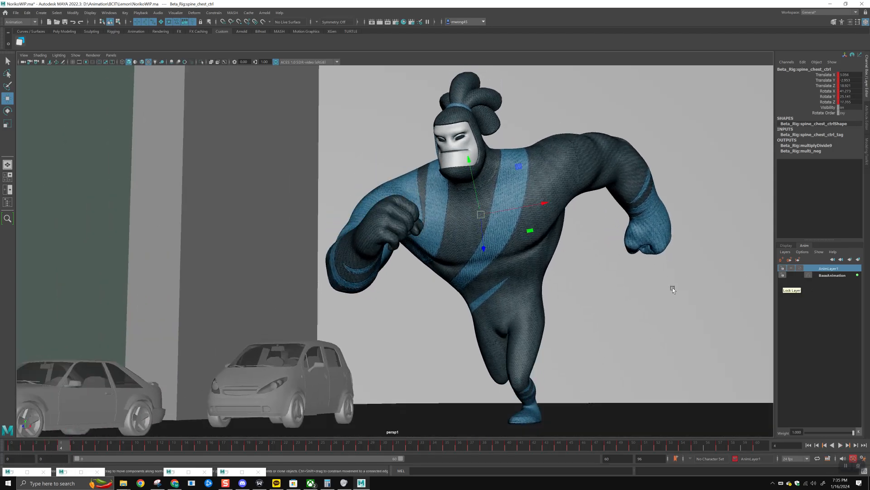
key(alt+shift+v)
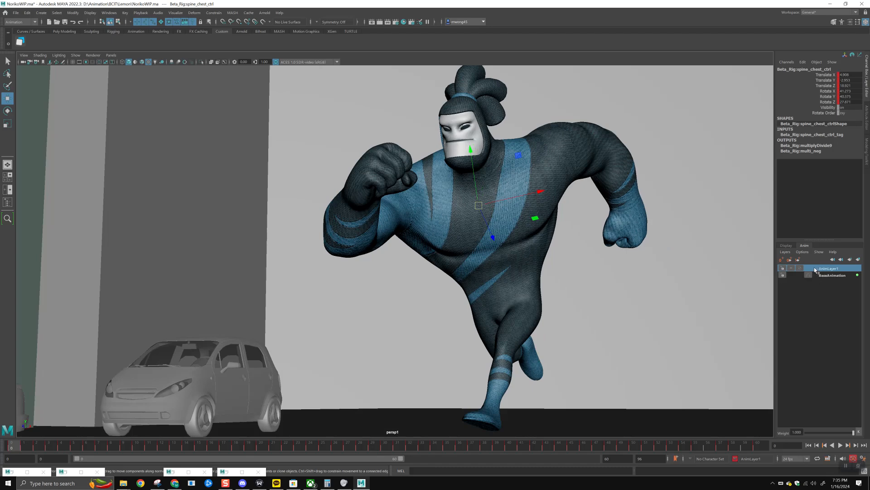
right_click(826, 271)
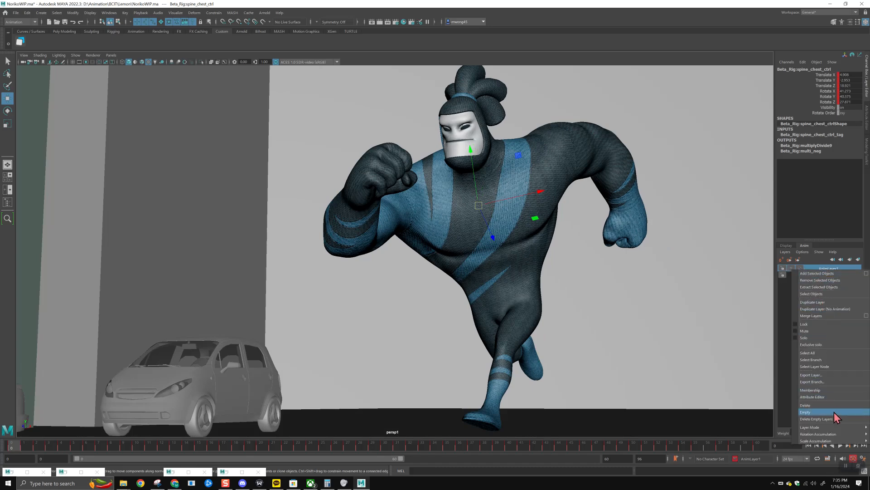
mouse_move(832, 427)
click(802, 324)
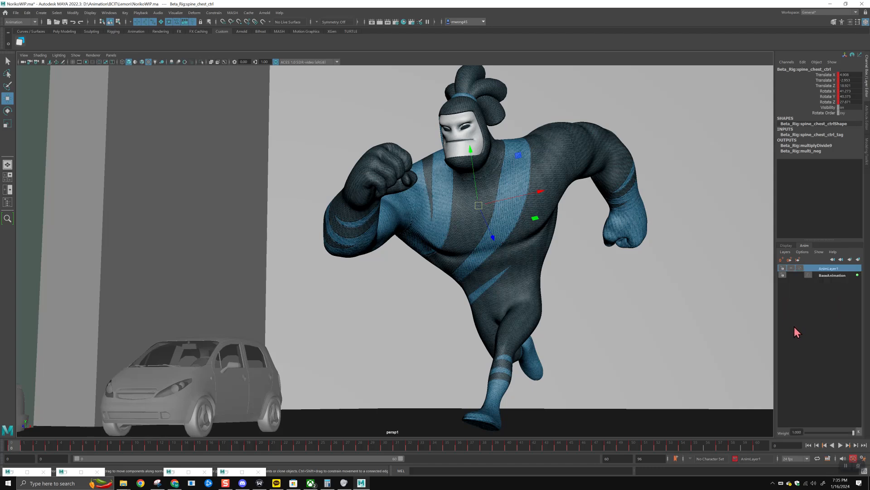
Try to rotate and move the chest control at frame 4 into a deeper forward lean
key(alt+v)
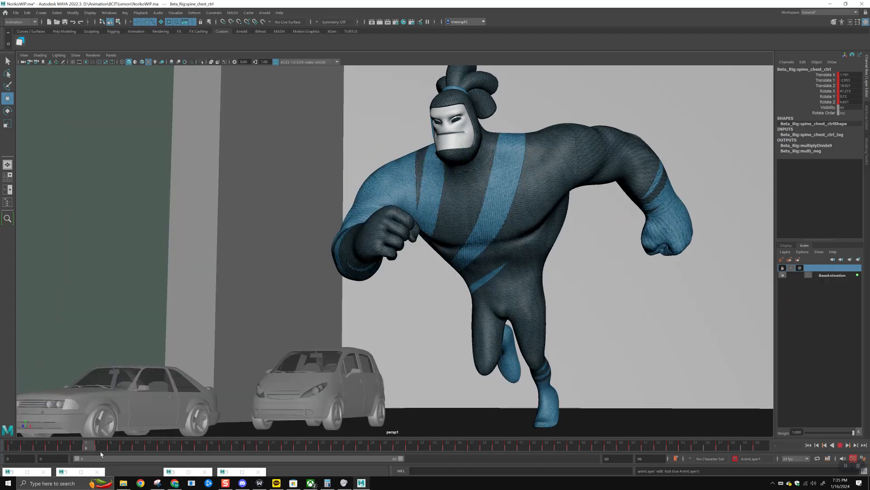
drag(251, 448, 11, 453)
click(26, 448)
key(alt+v)
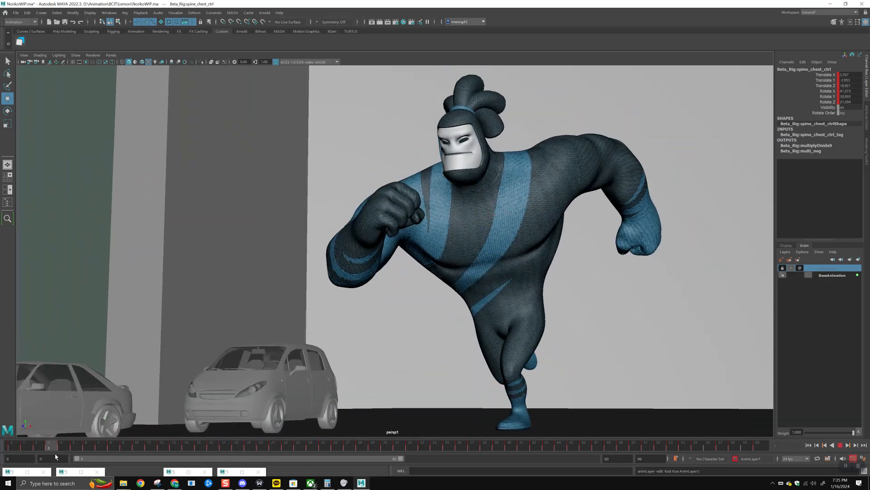
drag(69, 456, 65, 455)
key(e)
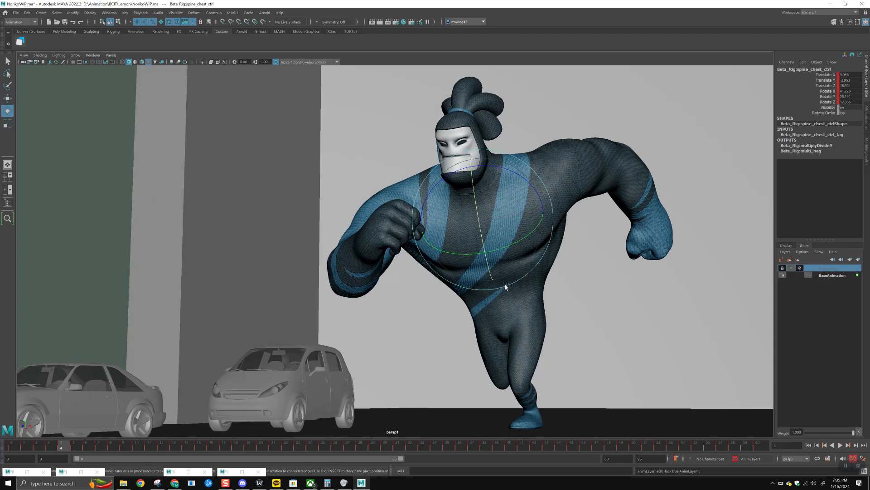
drag(479, 269, 478, 266)
key(w)
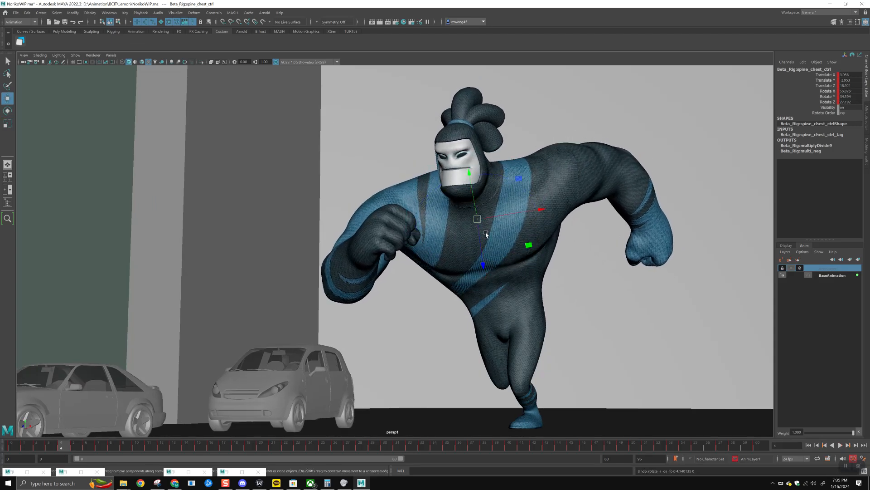
drag(495, 219, 494, 224)
mouse_move(55, 446)
mouse_down()
mouse_move(44, 453)
mouse_move(23, 446)
mouse_up()
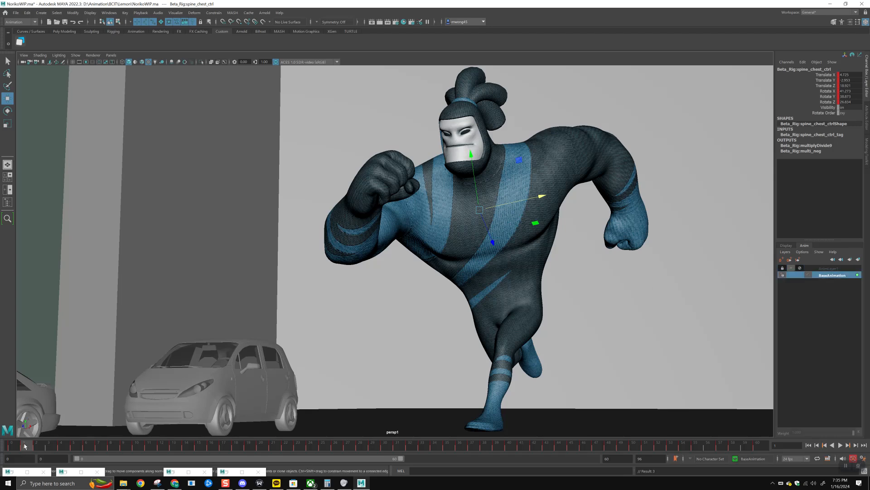
On the BaseAnimation layer, move the chest control lower and forward at frame 5 and rotate it into the lean, comparing neighbouring frames
drag(38, 448, 76, 457)
drag(480, 245, 474, 243)
key(e)
key(alt+comma)
key(alt+period)
key(alt+comma)
key(alt+period)
drag(453, 241, 474, 250)
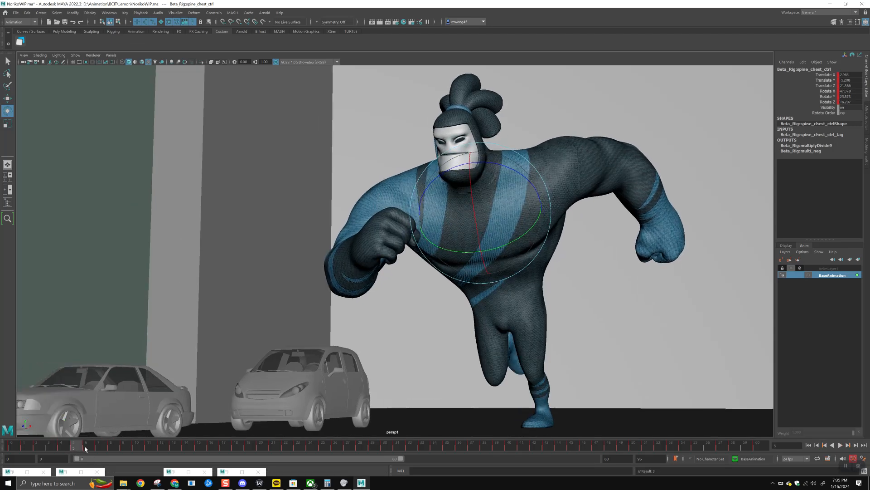
Play on from frame 6 to frame 10 and rotate the chest control there to adjust the torso's lean
key(alt+period)
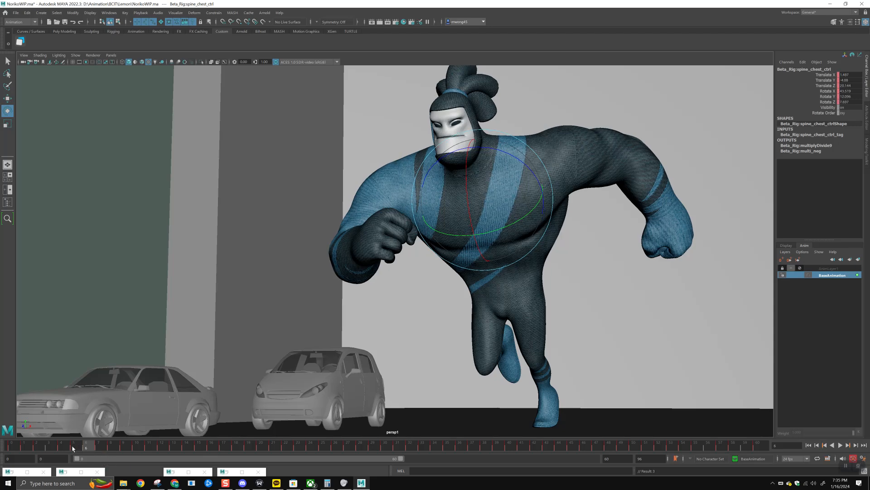
key(alt+v)
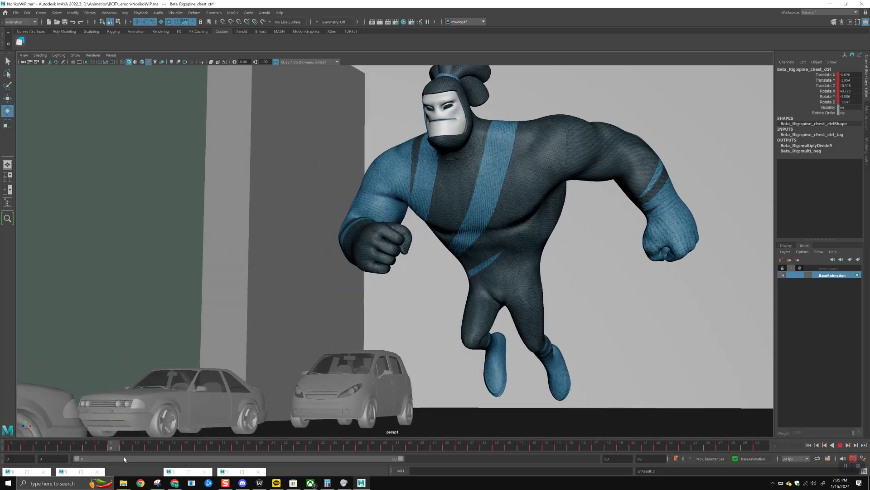
key(alt+v)
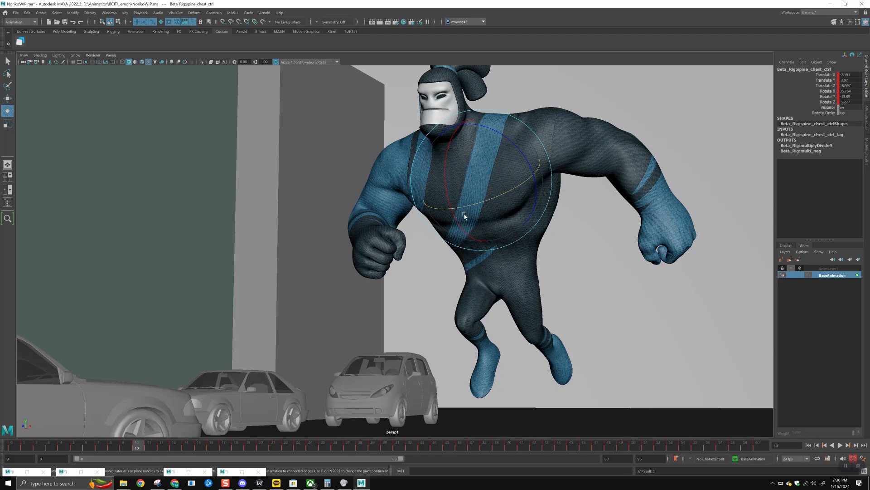
drag(455, 221, 451, 216)
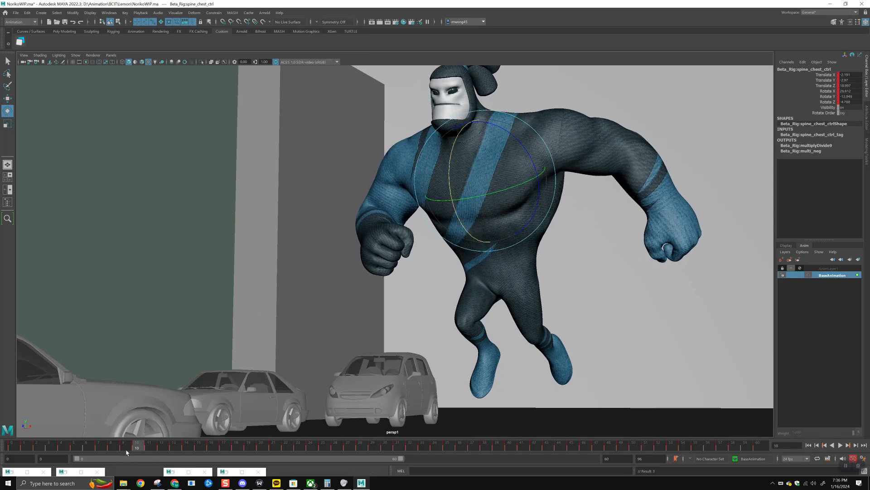
Rotate the chest control slightly at frame 13, select the keys on frames 11 and 12, and play back the motion
click(103, 447)
key(alt+v)
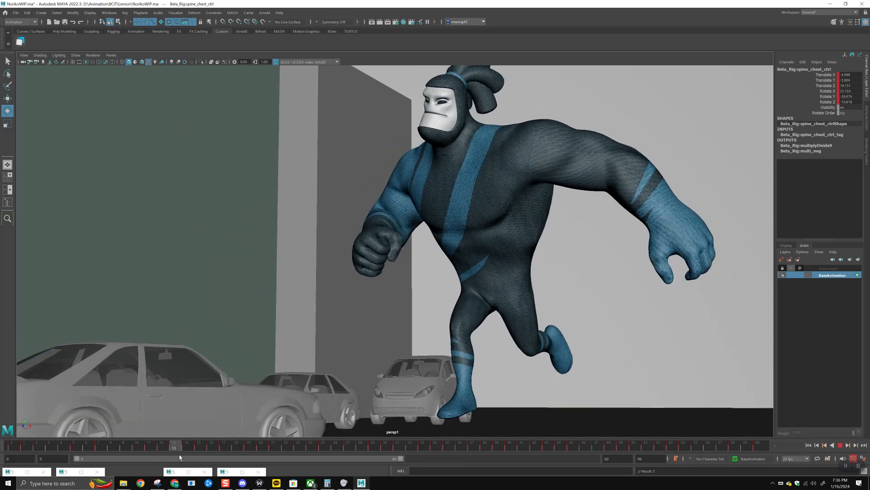
drag(443, 231, 442, 228)
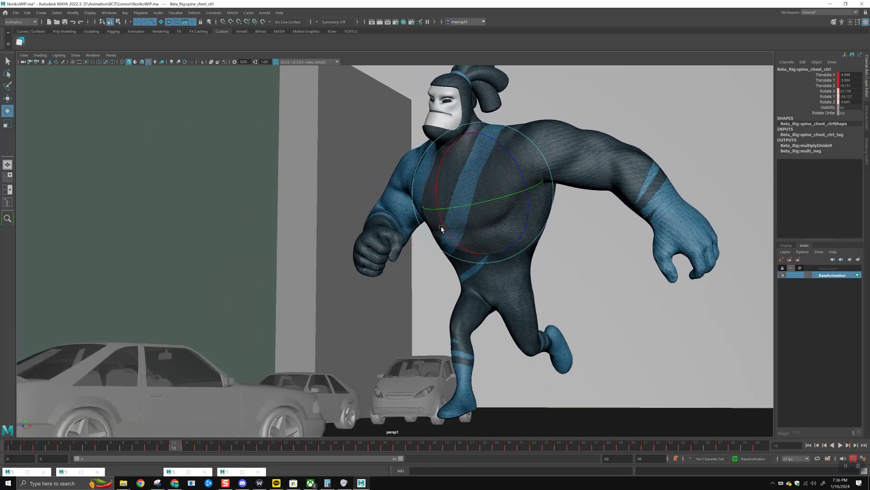
shift+drag(166, 447, 156, 449)
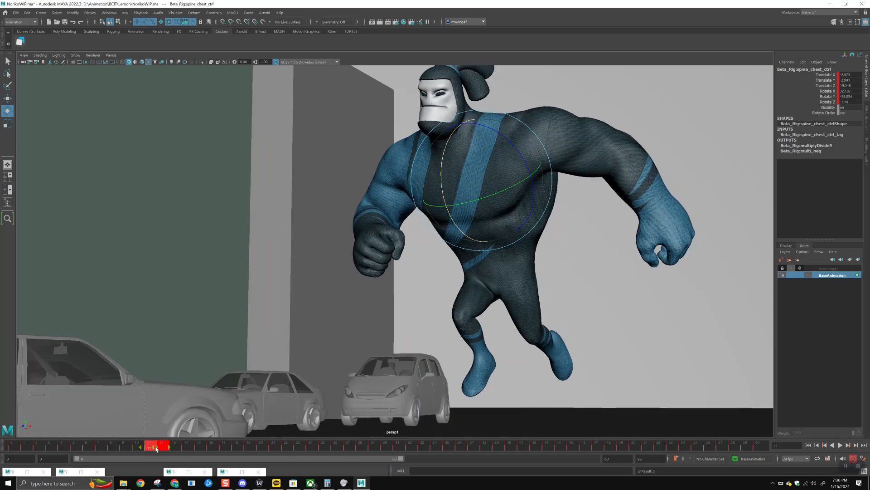
key(alt+v)
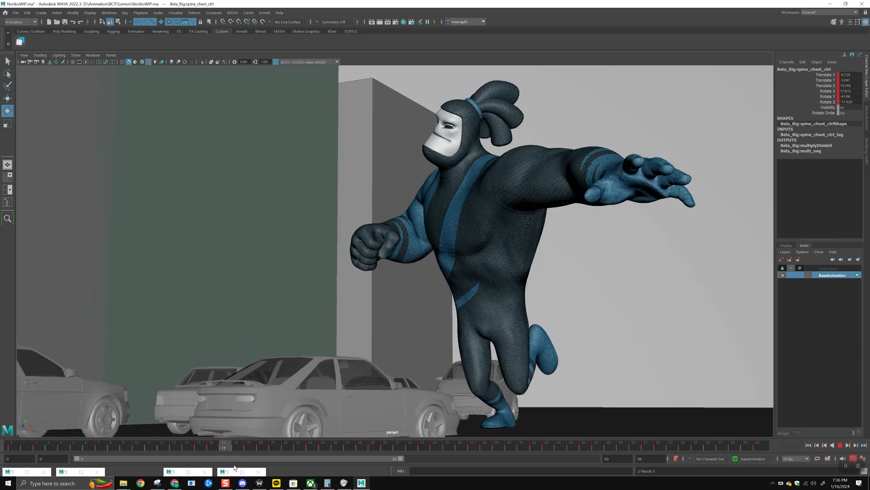
Rotate and shift the chest control forward and down around frame 17, and play back the surrounding frames
drag(512, 241, 482, 228)
key(w)
drag(227, 448, 211, 450)
key(alt+v)
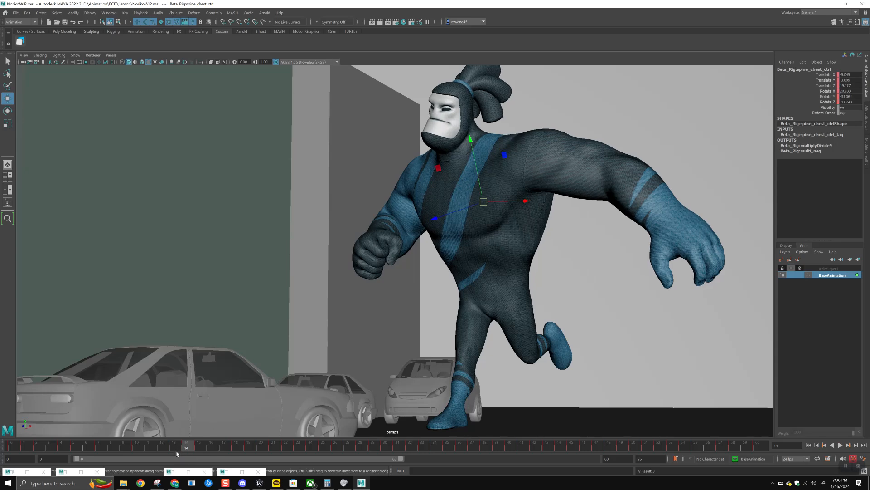
Move the chest control forward and down at frame 20, and play on to frame 23 to check it
key(alt+v)
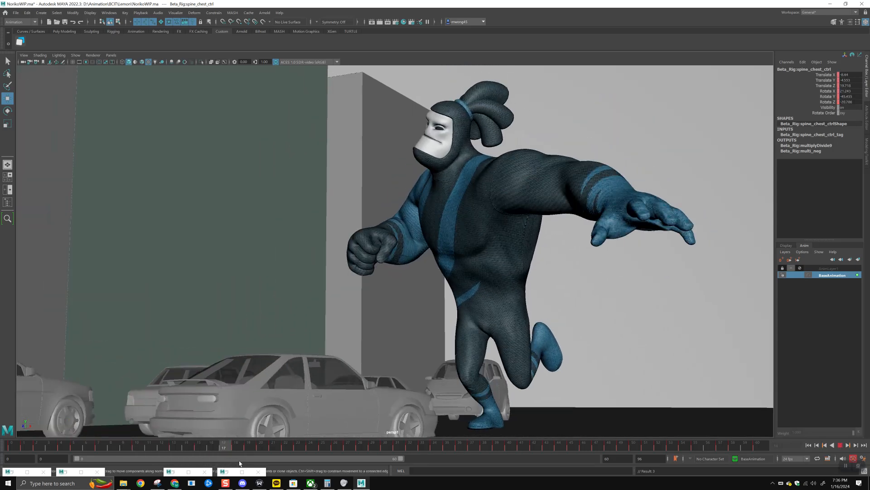
click(261, 447)
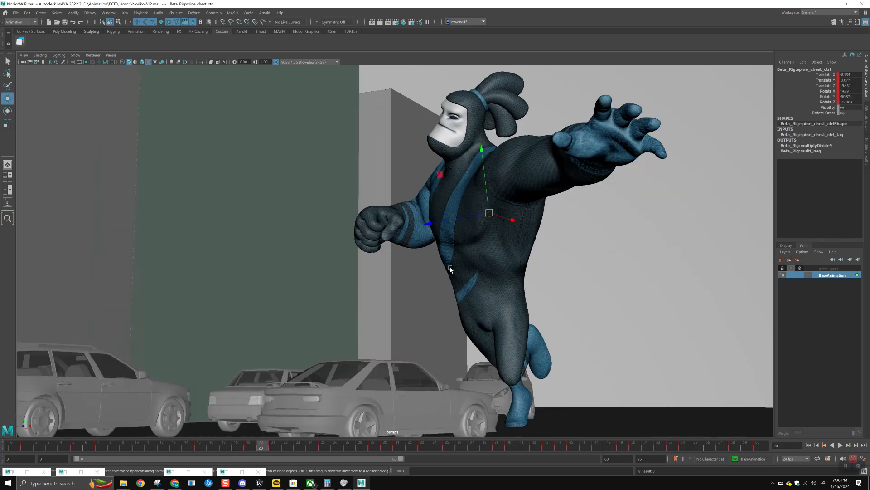
drag(451, 258, 448, 262)
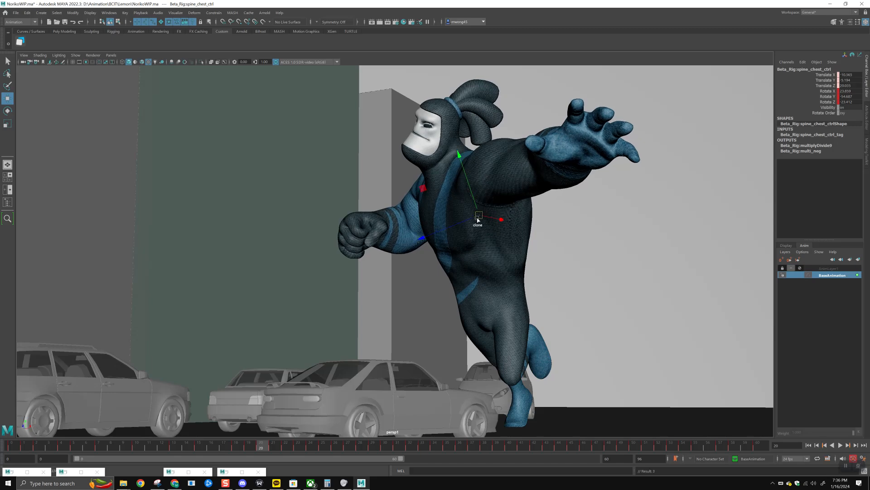
key(alt+v)
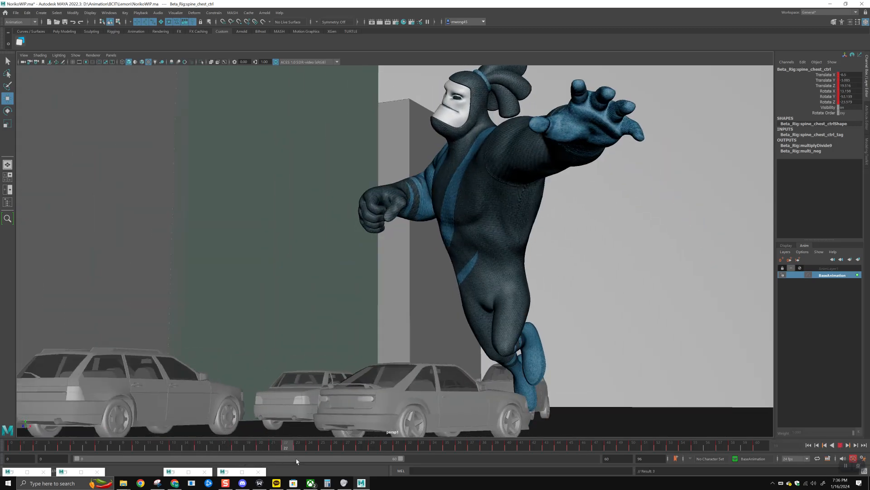
key(alt+v)
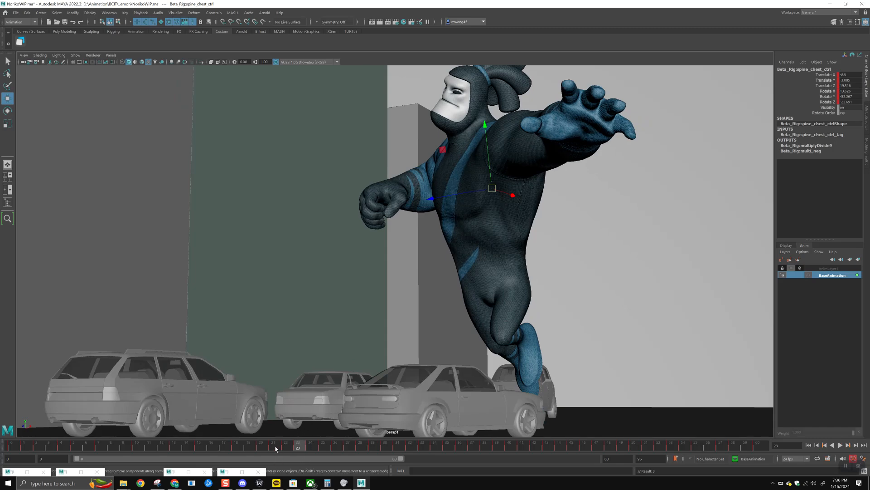
Replay and scrub the section, go to frame 23, and move and rotate the chest control forward there
click(289, 449)
key(alt+v)
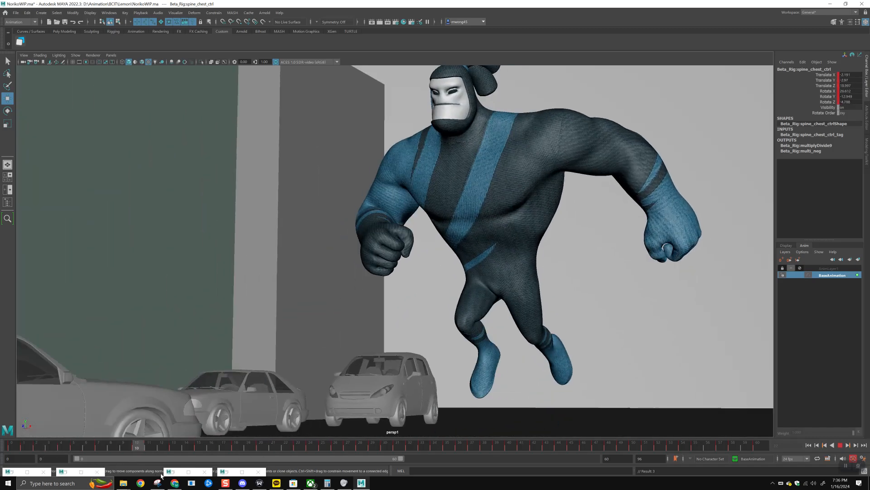
drag(268, 447, 305, 450)
click(300, 448)
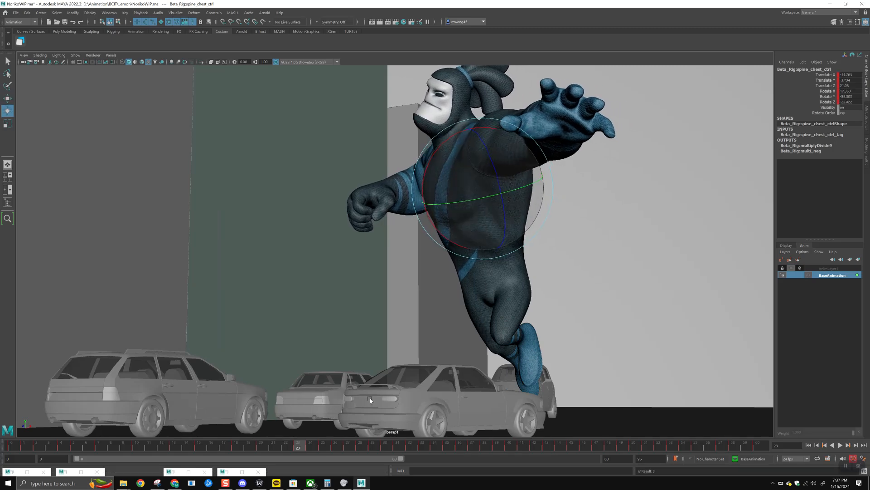
Rotate the chest control at frame 17 to open the torso toward the camera, and replay the surrounding frames
shift+drag(310, 449, 326, 449)
key(alt+v)
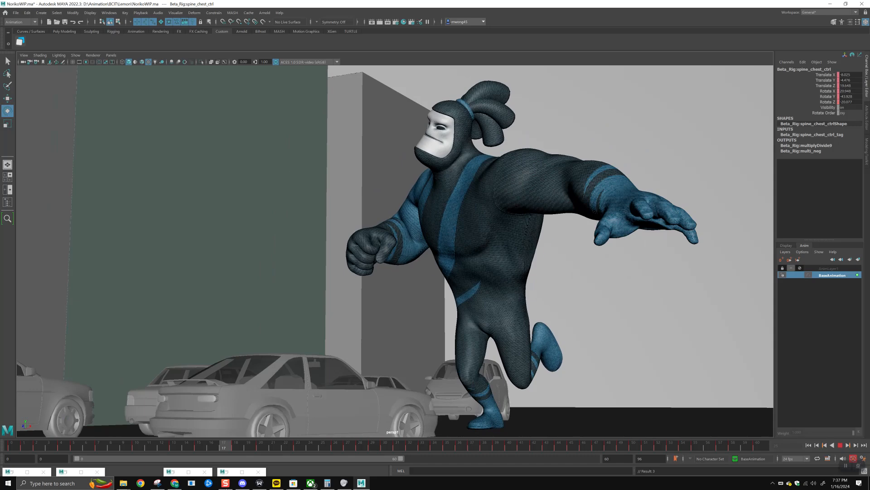
drag(455, 247, 461, 268)
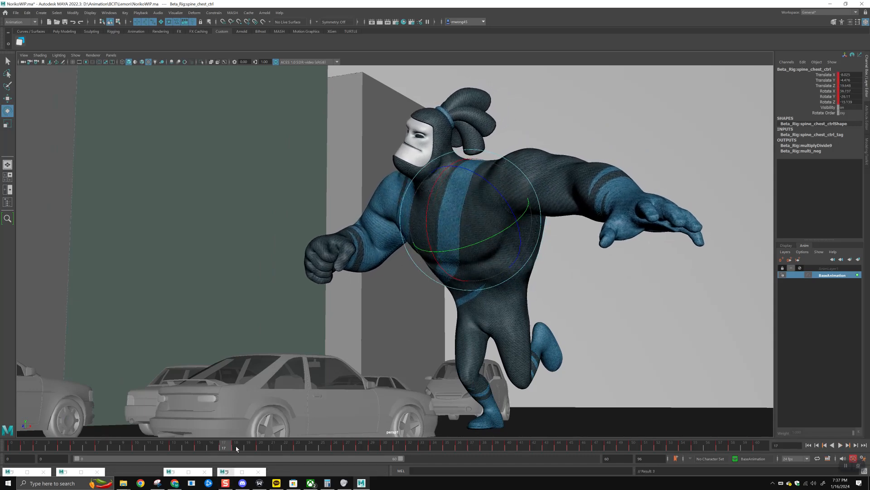
click(236, 448)
click(174, 448)
key(alt+v)
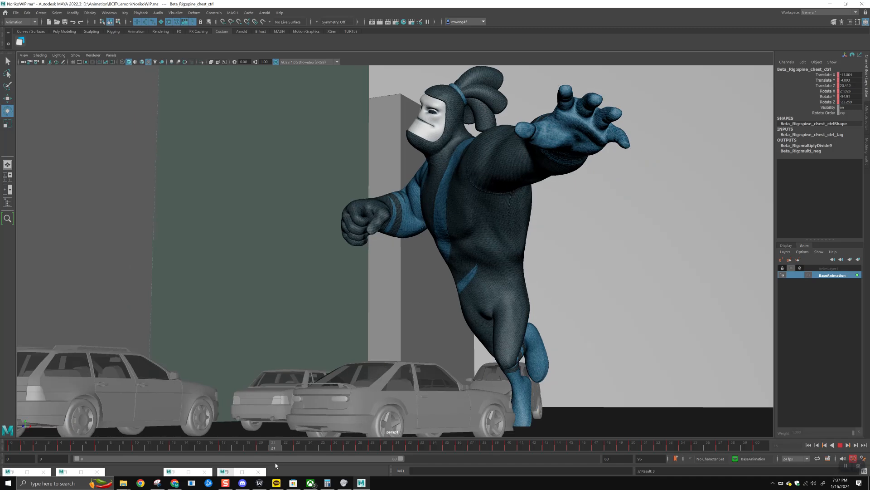
Rotate the chest control at frame 20 to open the torso slightly, and play on to frame 23
key(alt+v)
drag(258, 450, 300, 451)
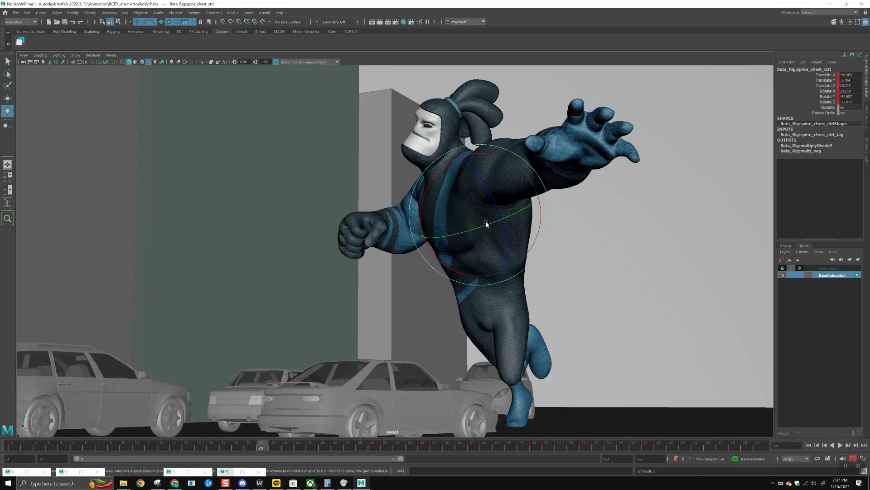
drag(475, 230, 489, 214)
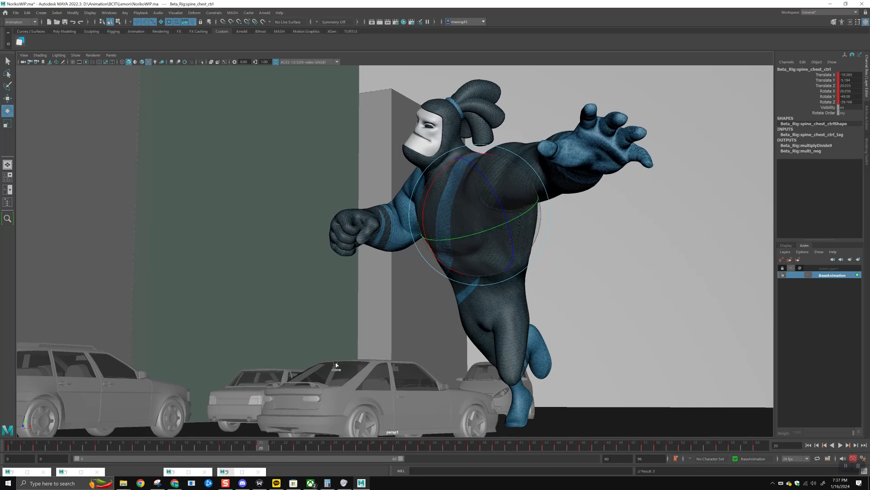
key(alt+v)
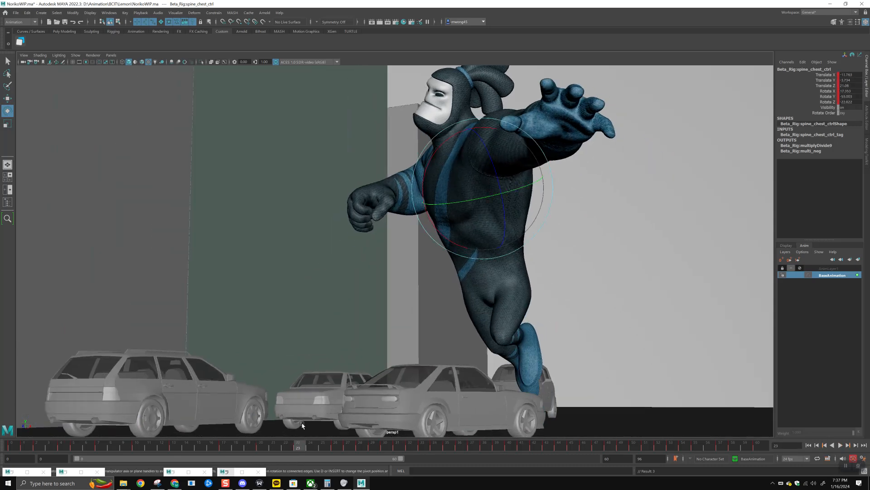
Rotate the chest control slightly toward the camera at frame 23, and play on to frame 34
mouse_move(498, 197)
mouse_down()
mouse_move(482, 194)
mouse_move(493, 185)
mouse_up()
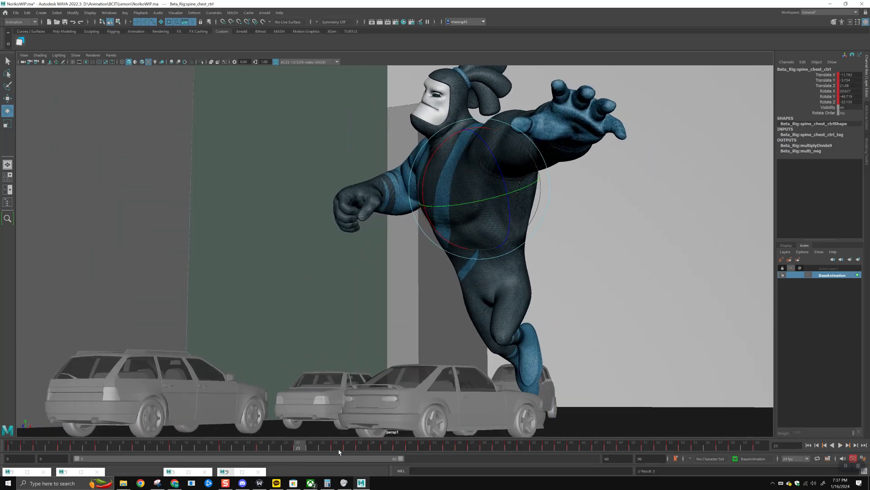
key(alt+v)
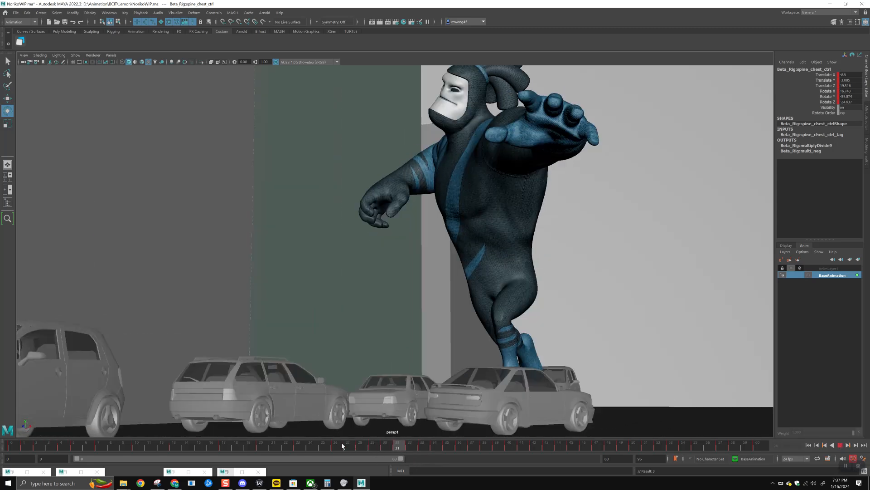
key(alt+v)
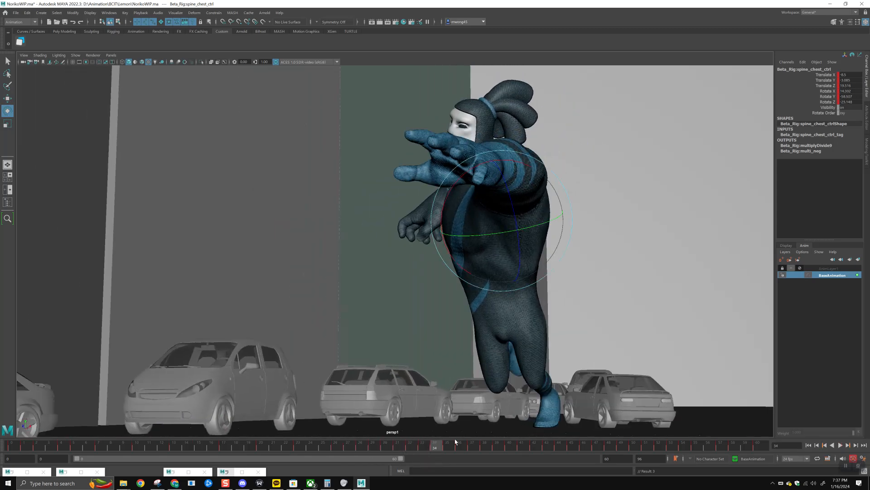
Move the chest control forward and down at frame 34 and adjust its rotation there
drag(421, 456, 438, 454)
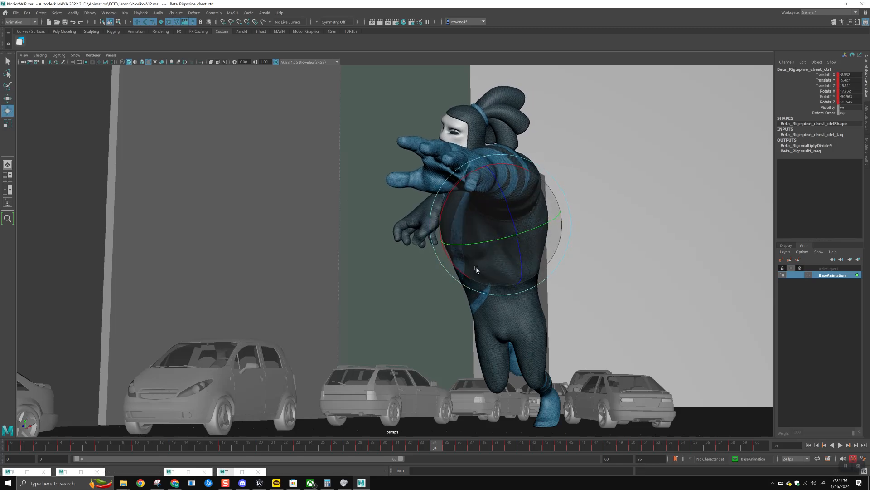
drag(444, 436, 436, 451)
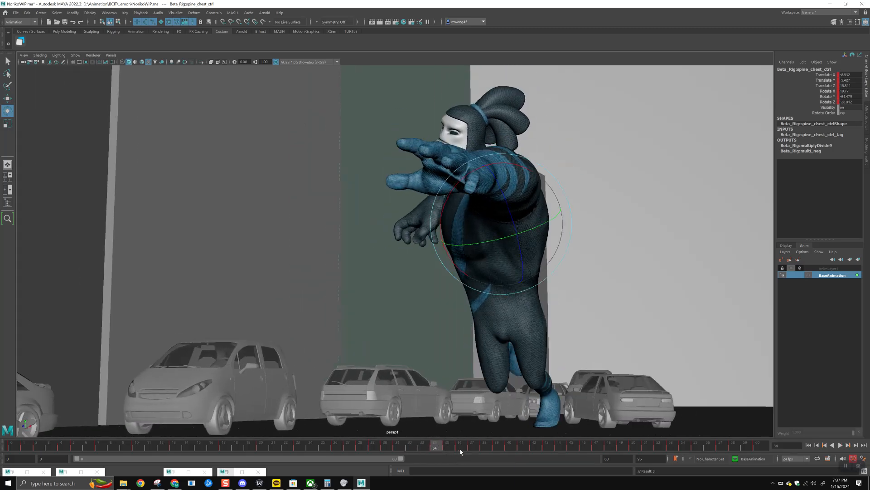
click(458, 451)
Rotate the chest control forward at frame 37, scrub between frames 35 and 38, and play back the motion
click(474, 448)
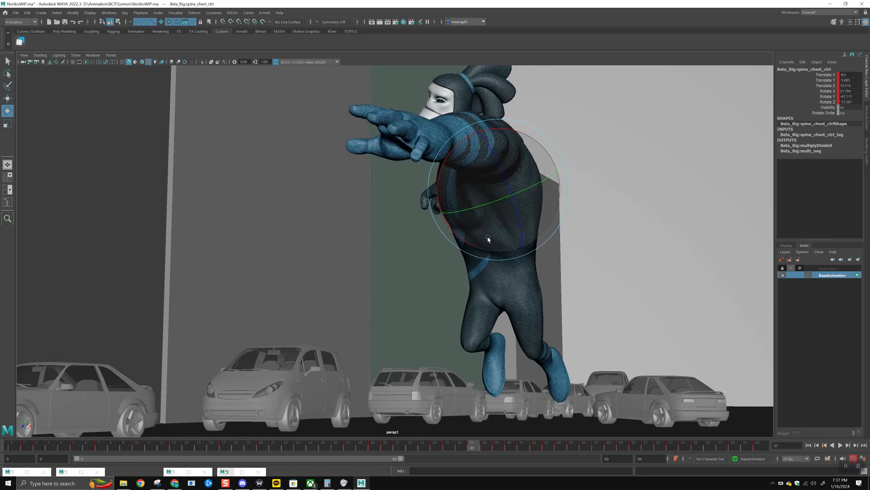
click(448, 451)
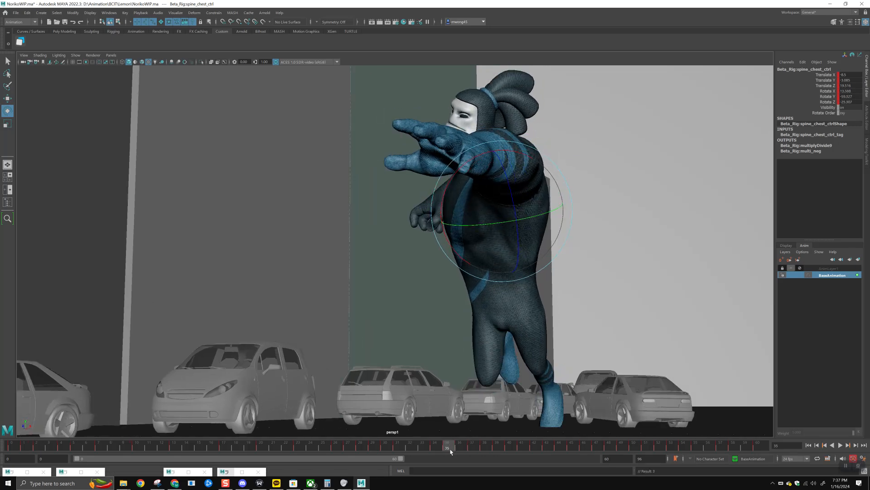
drag(420, 448, 478, 453)
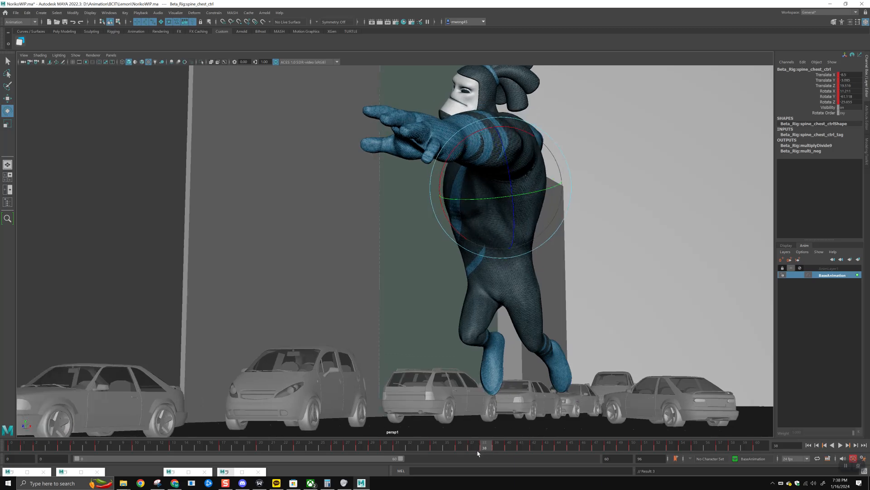
key(alt+v)
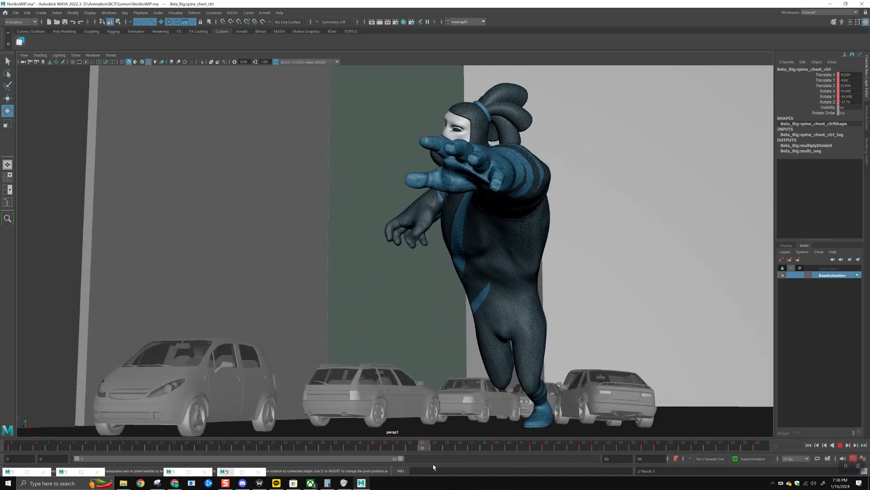
Replay and scrub the chest motion from about frame 28 to frame 48, and return to frame 13
shift+drag(500, 447, 424, 447)
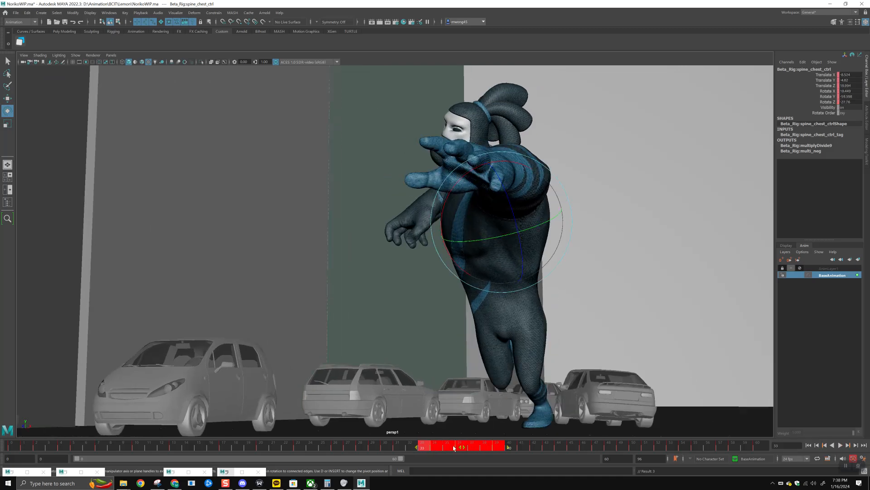
click(361, 446)
key(alt+v)
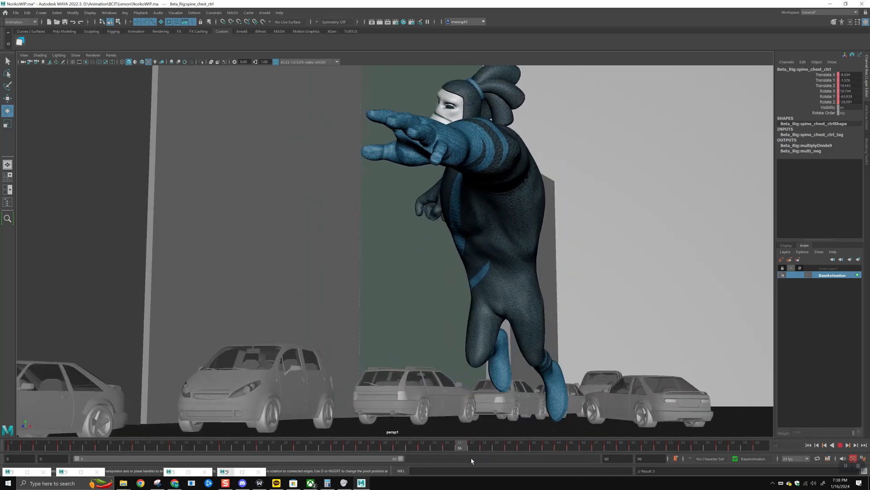
drag(492, 449, 460, 452)
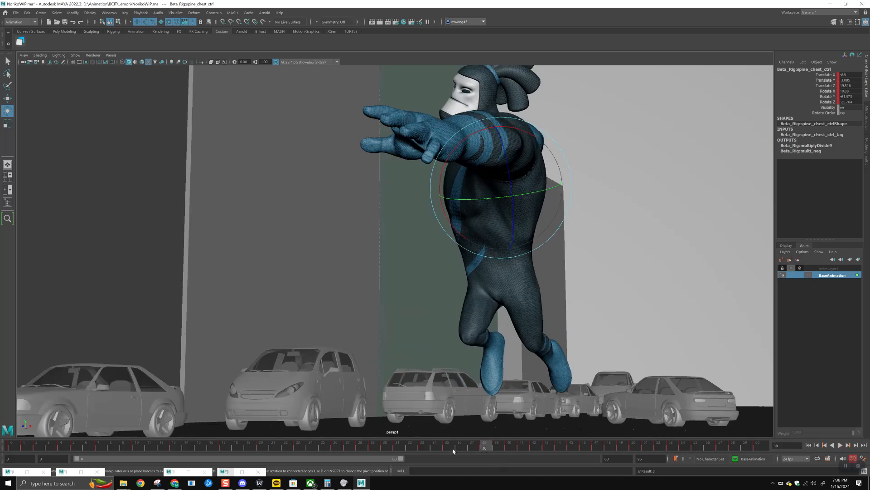
key(alt+v)
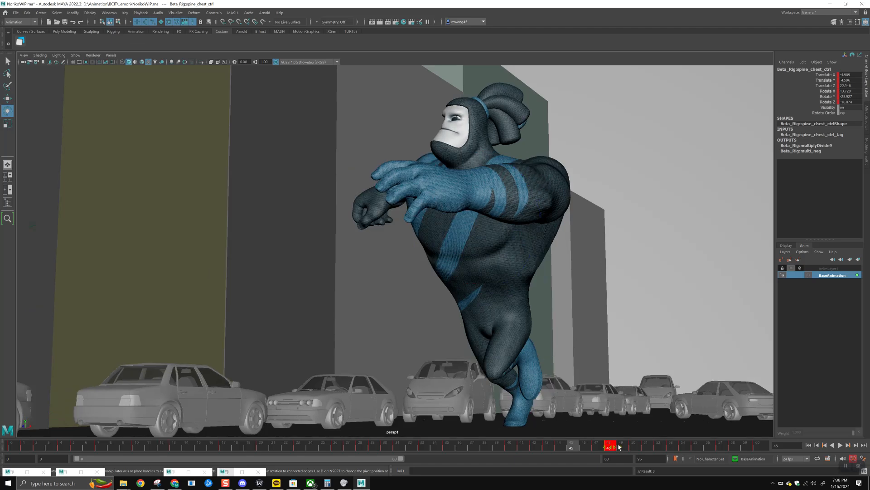
click(559, 448)
key(alt+v)
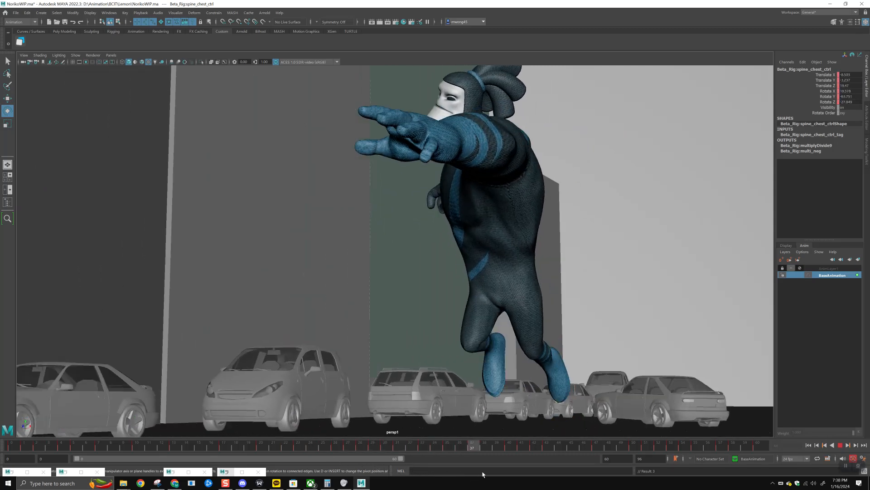
key(Escape)
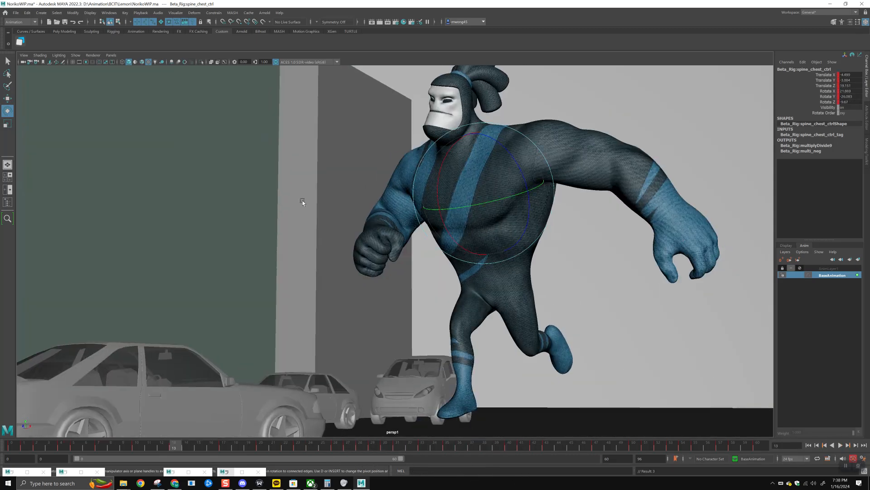
Show the rig's control curves in the viewport and select the left shoulder FK control at frame 13
click(76, 56)
click(108, 98)
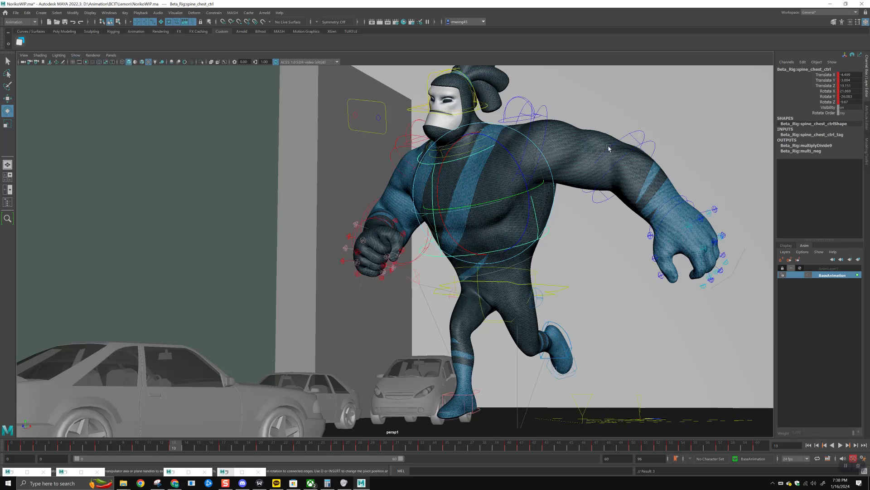
click(548, 126)
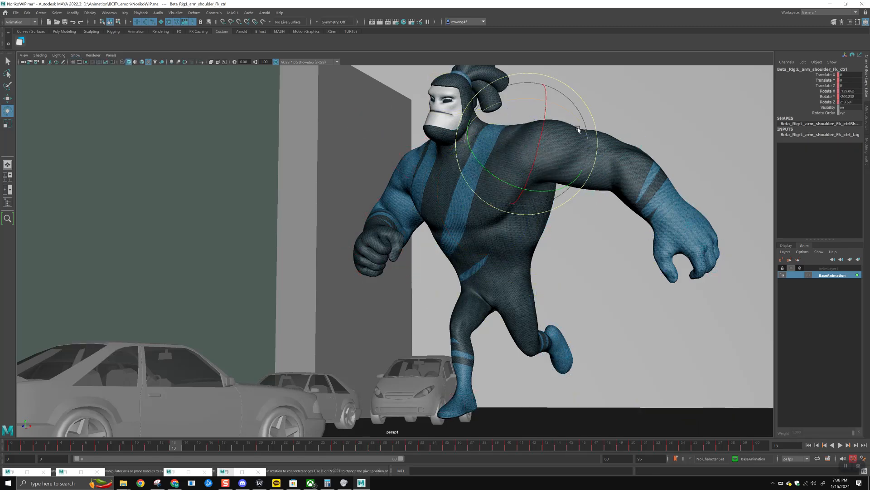
Rotate the left shoulder FK control to lower the outstretched arm around frame 19, and play back the swing
key(alt+v)
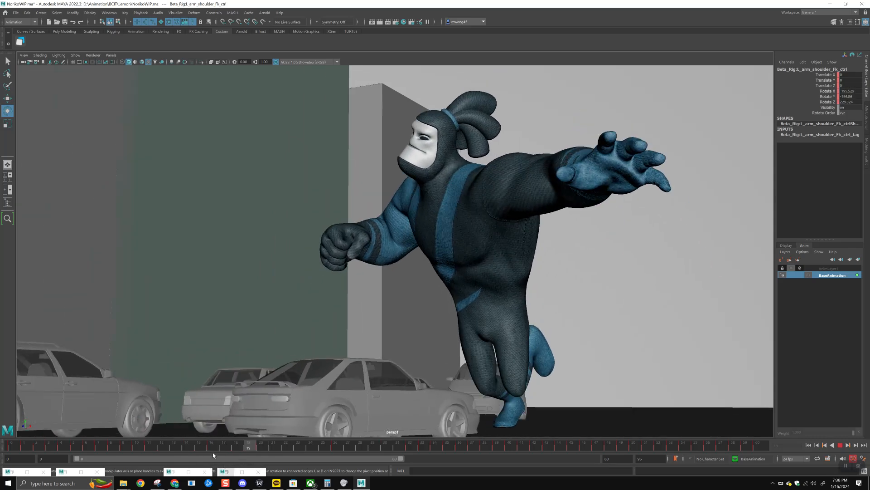
drag(490, 210, 502, 232)
drag(202, 450, 188, 453)
key(alt+v)
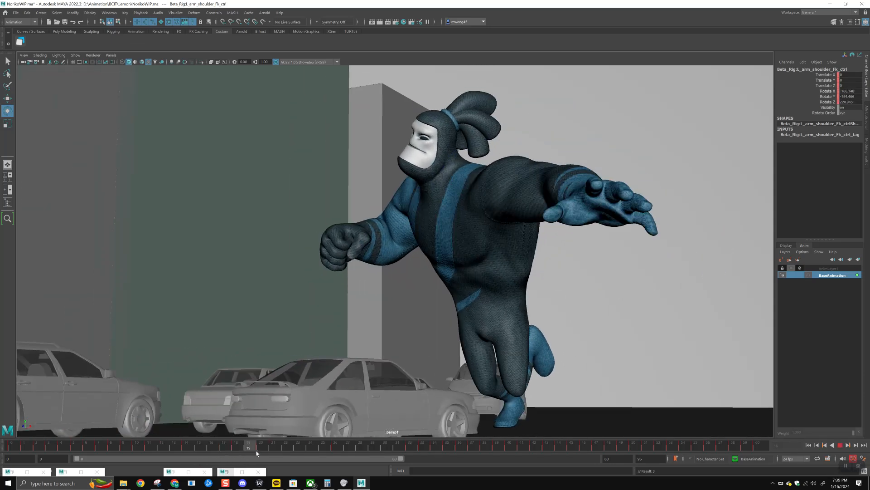
Check the arm swing from frame 24 onward, and rotate the left shoulder FK control down at frame 37
key(alt+v)
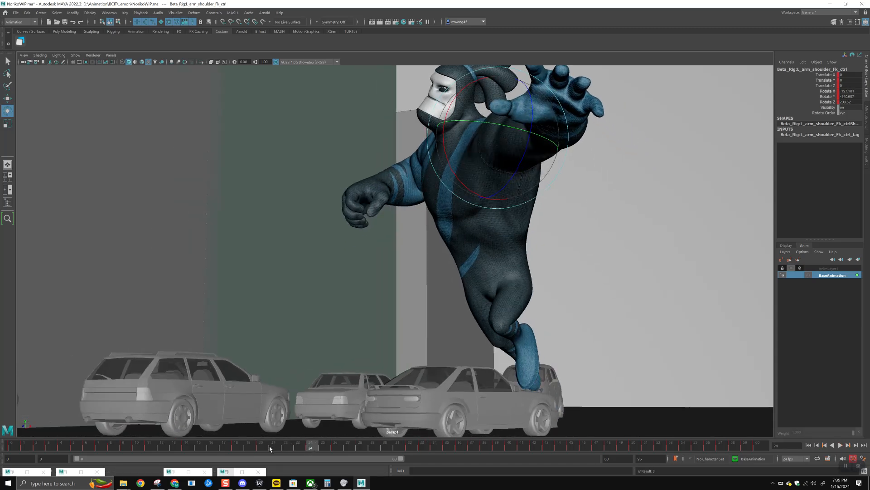
key(alt+v)
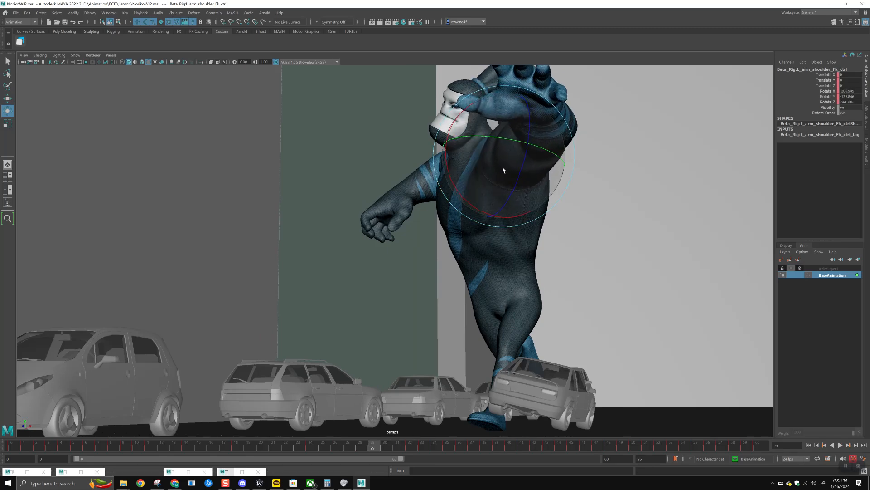
key(alt+v)
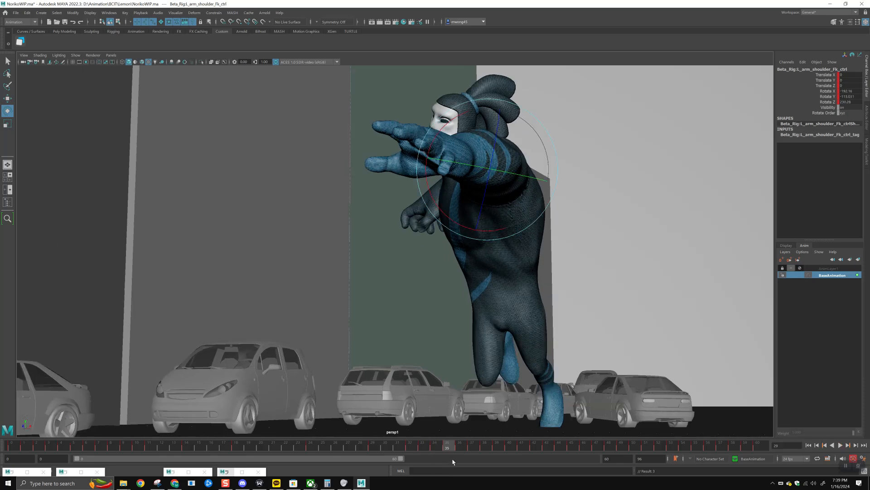
drag(431, 451, 442, 470)
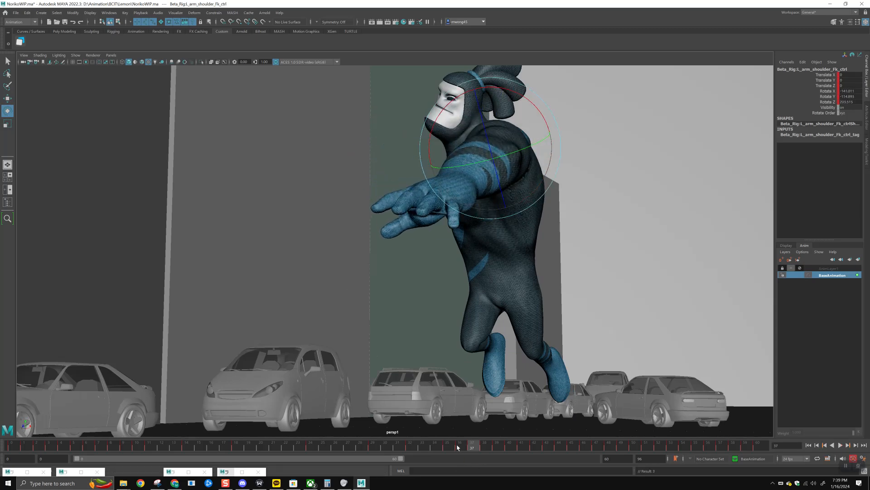
key(alt+v)
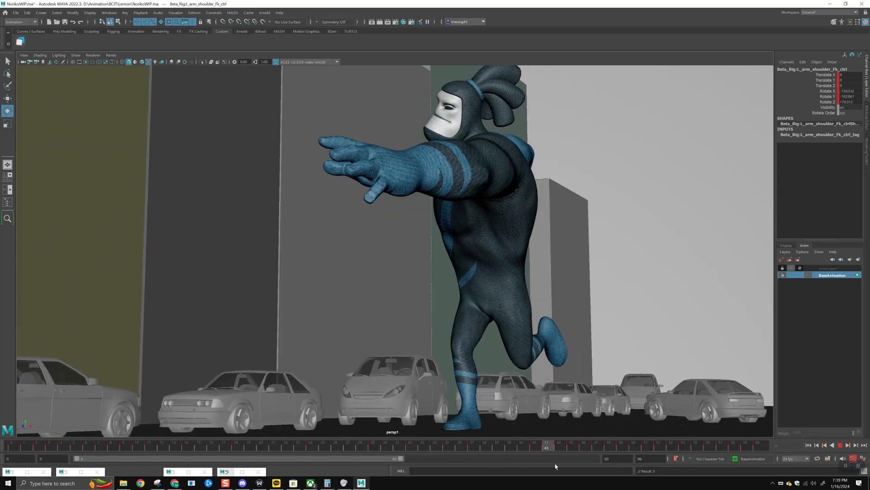
Select the left shoulder keys on frames 43 and 44, and replay the arm motion around frames 43 to 47
click(572, 448)
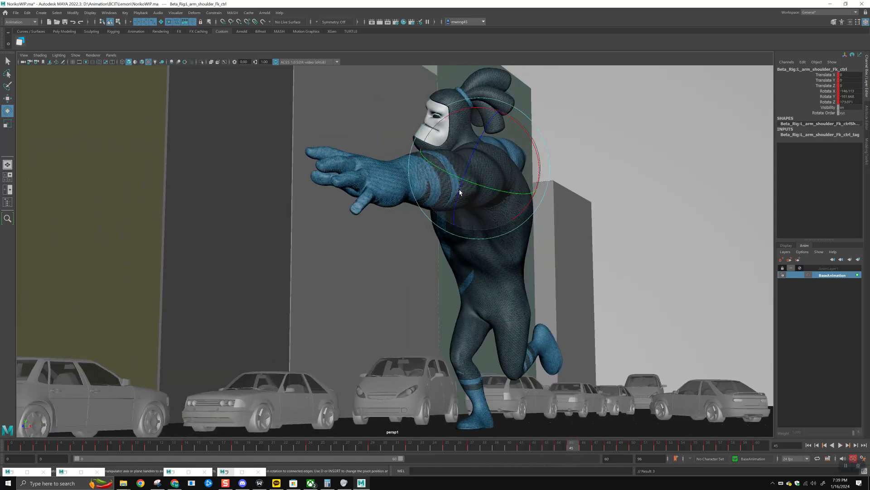
click(552, 450)
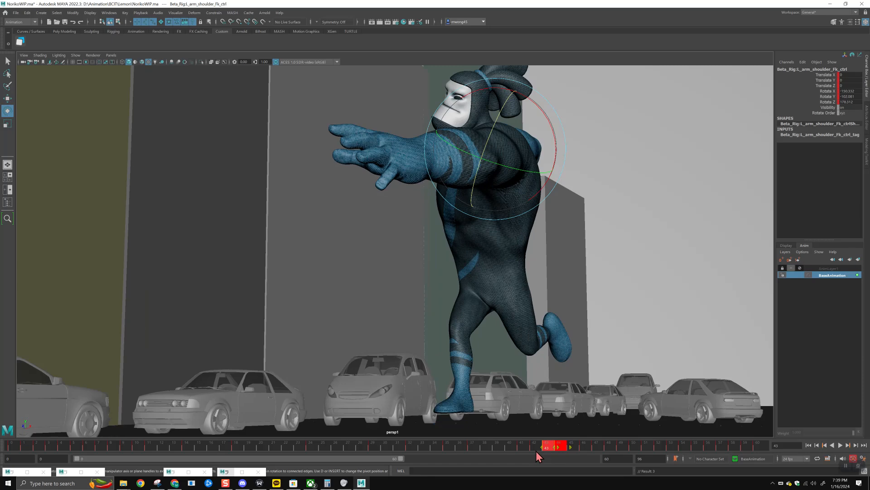
key(alt+v)
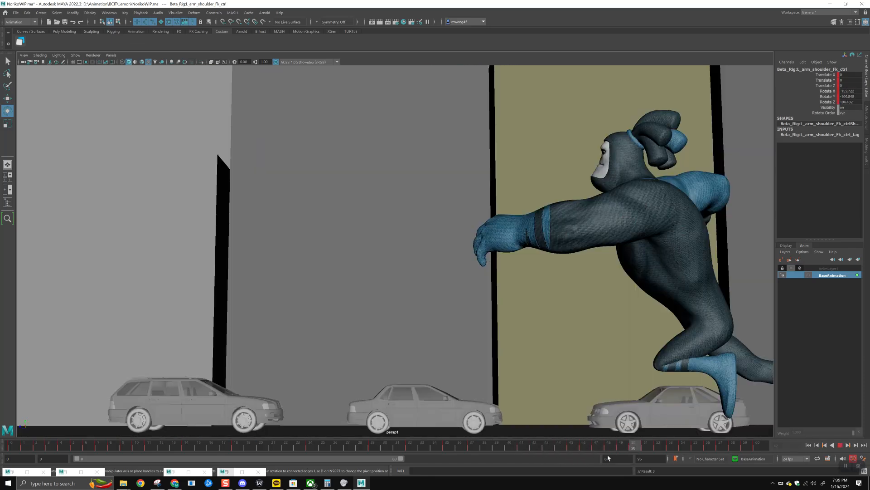
click(576, 444)
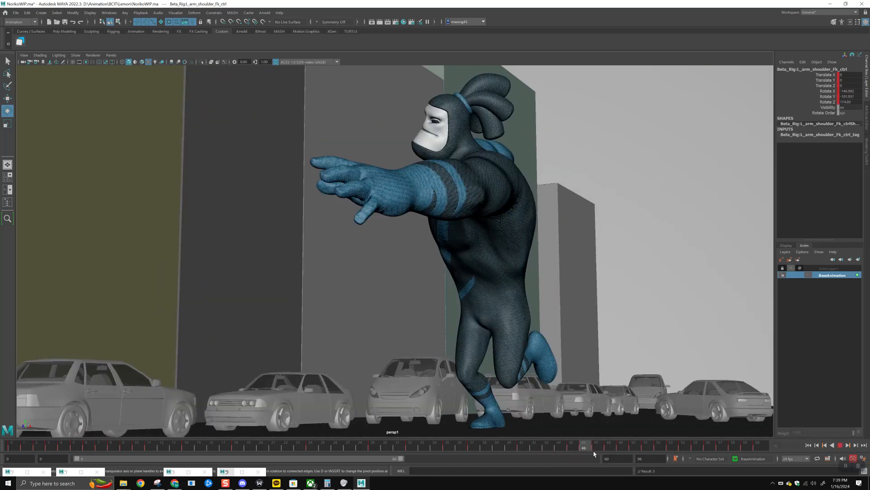
click(570, 445)
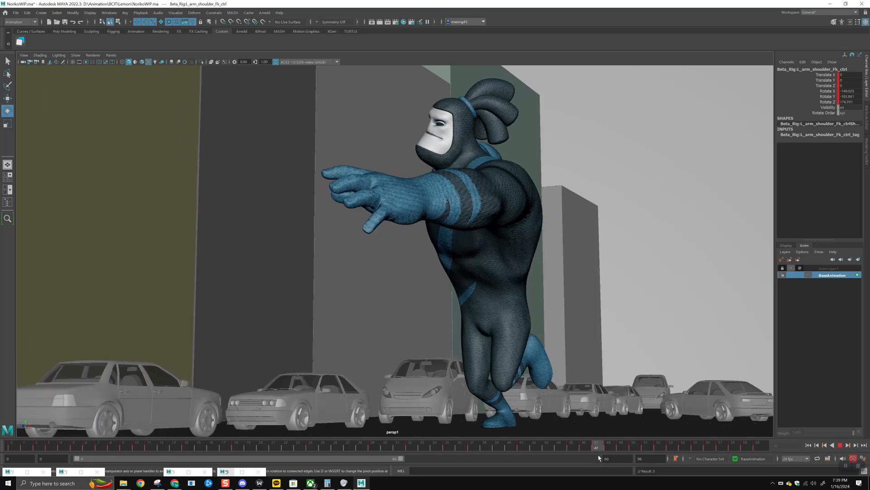
Rotate the left shoulder FK control on frames 48 and 49 to lower the forward arm, and check frame 50
drag(575, 167, 534, 207)
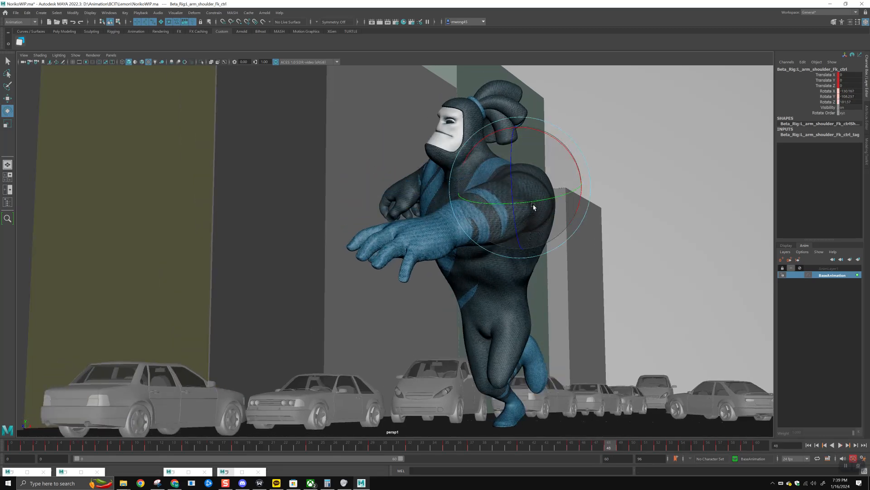
key(alt+v)
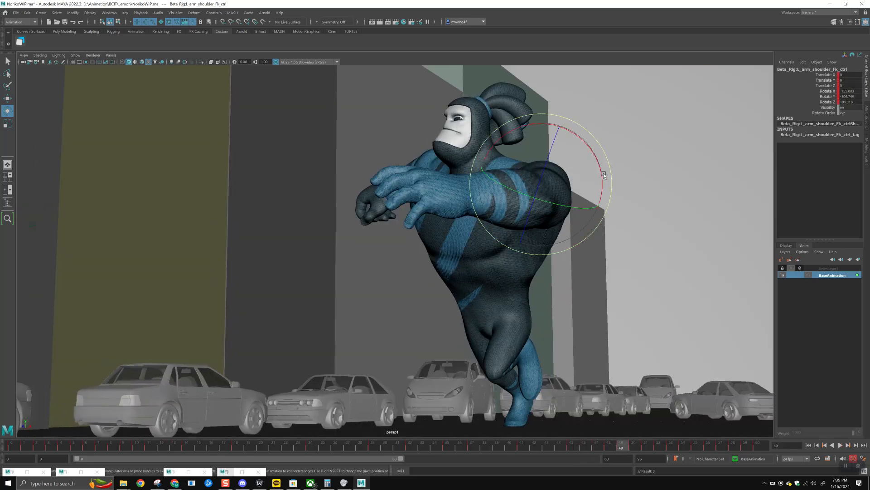
click(585, 179)
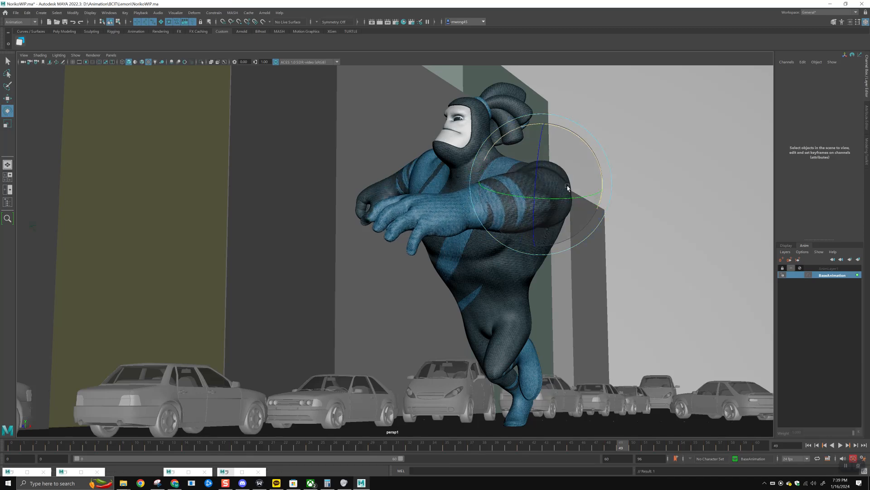
click(571, 187)
key(alt+v)
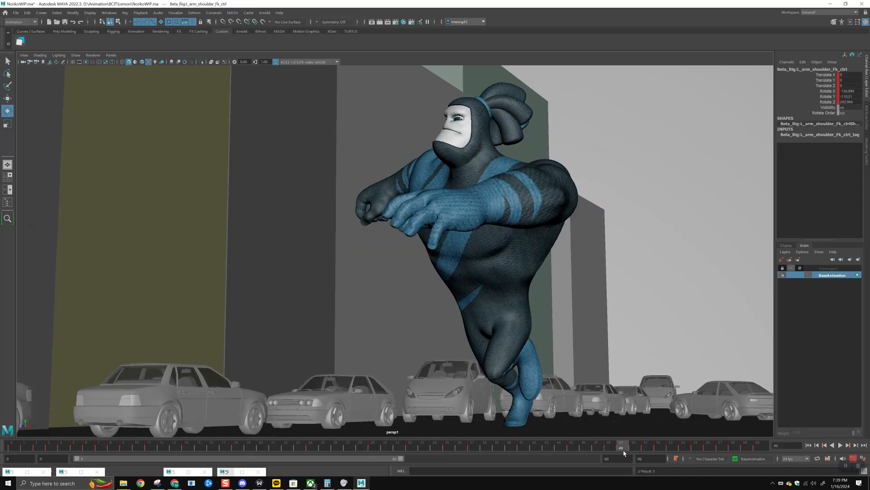
click(635, 449)
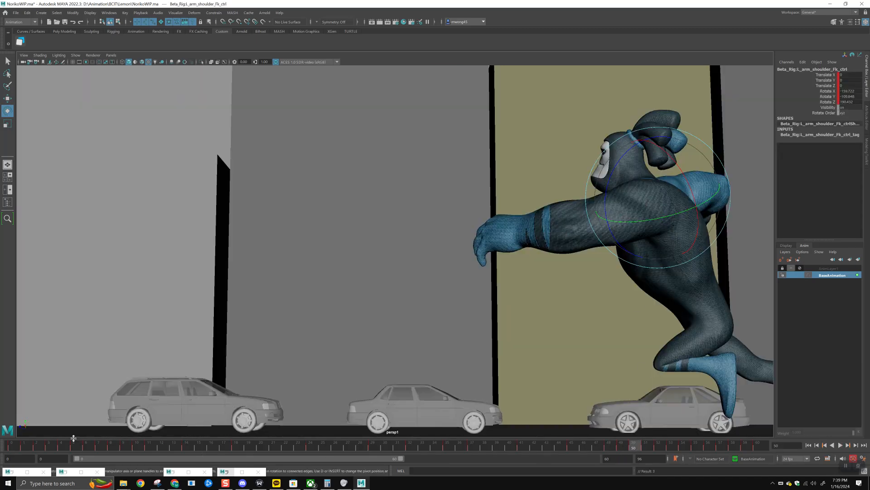
Play back the run from frame 0, and replay the left arm swing from around frames 13 and 9
click(14, 448)
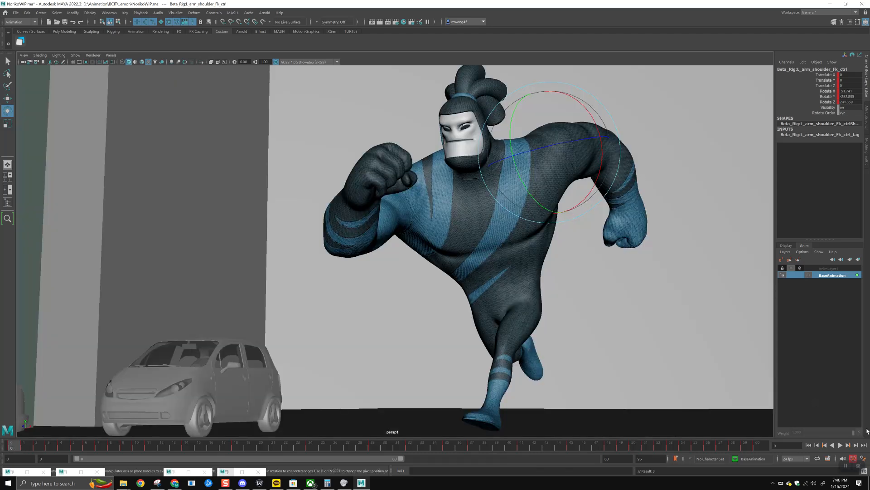
click(841, 445)
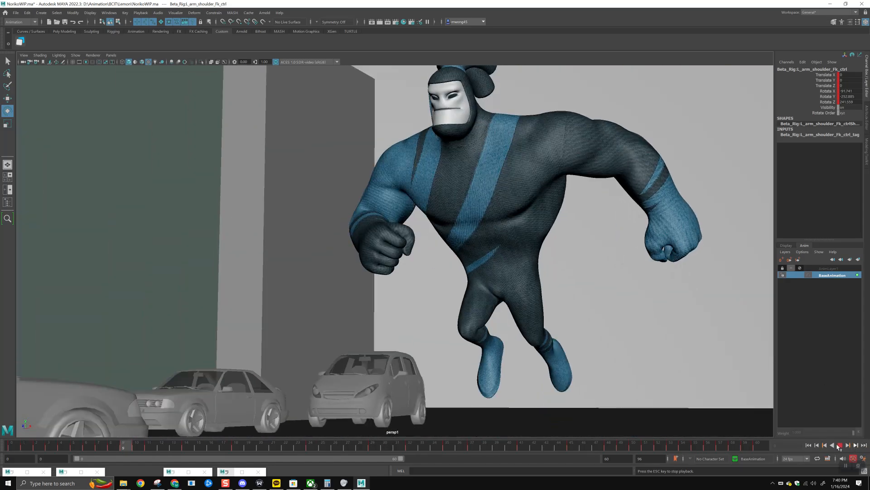
click(841, 445)
key(alt+v)
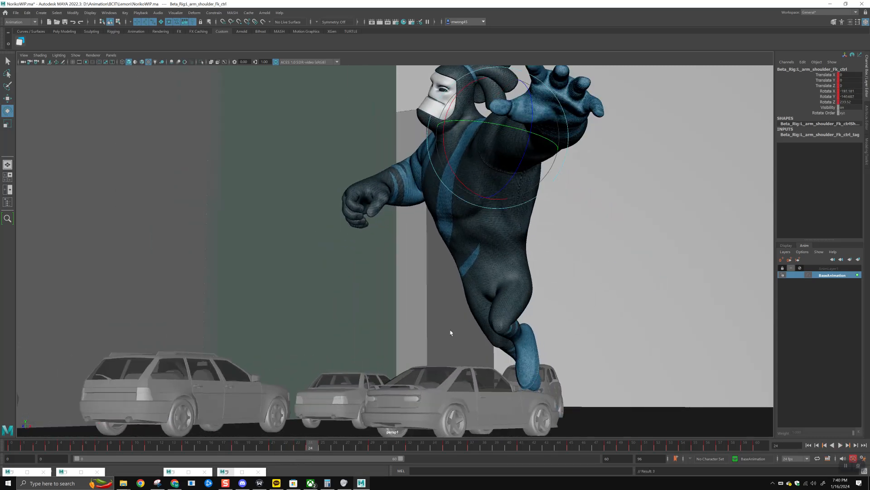
click(170, 448)
key(alt+v)
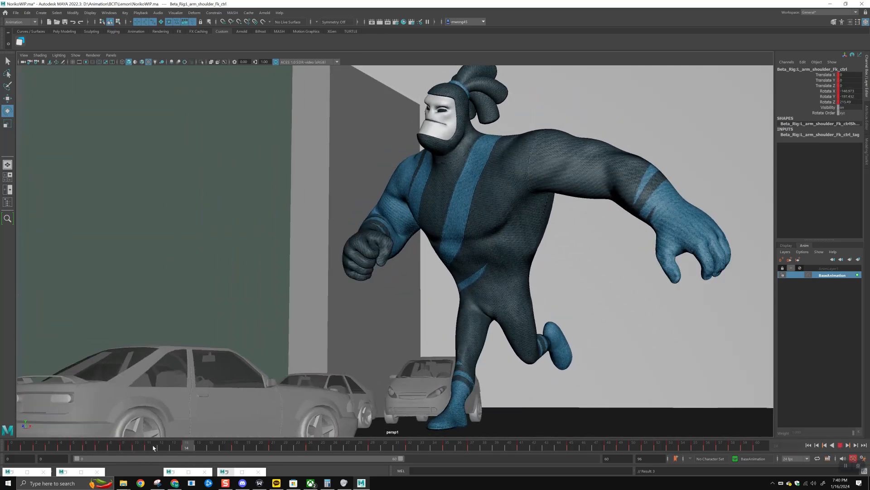
click(123, 448)
key(alt+v)
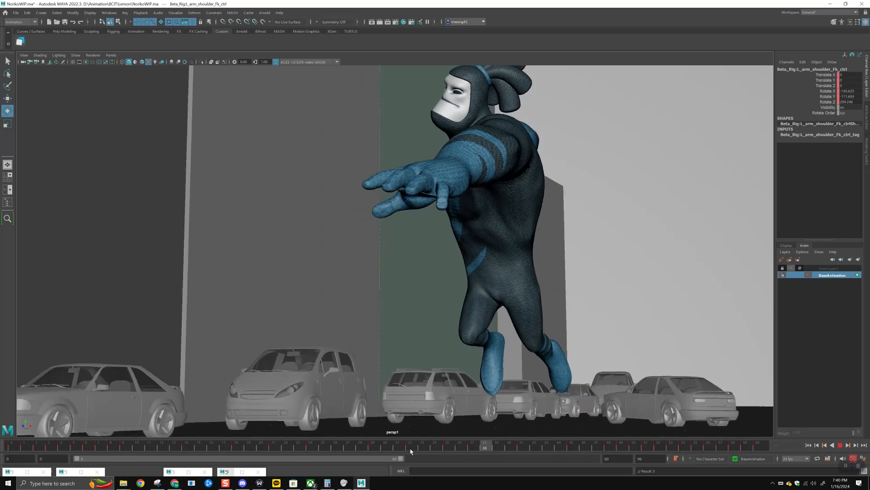
Select the right shoulder FK control at frame 13, and rotate it on frame 16 to lower the bent arm
drag(139, 444, 174, 444)
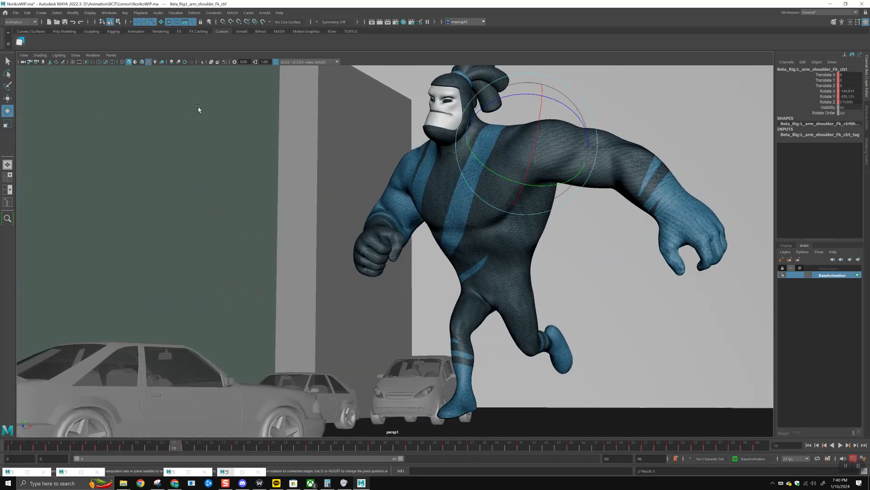
key(alt+1)
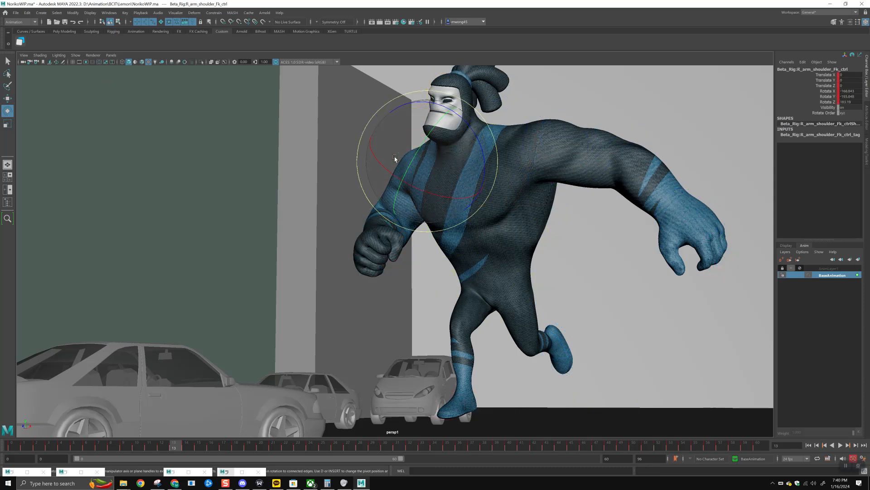
drag(110, 448, 0, 461)
key(alt+v)
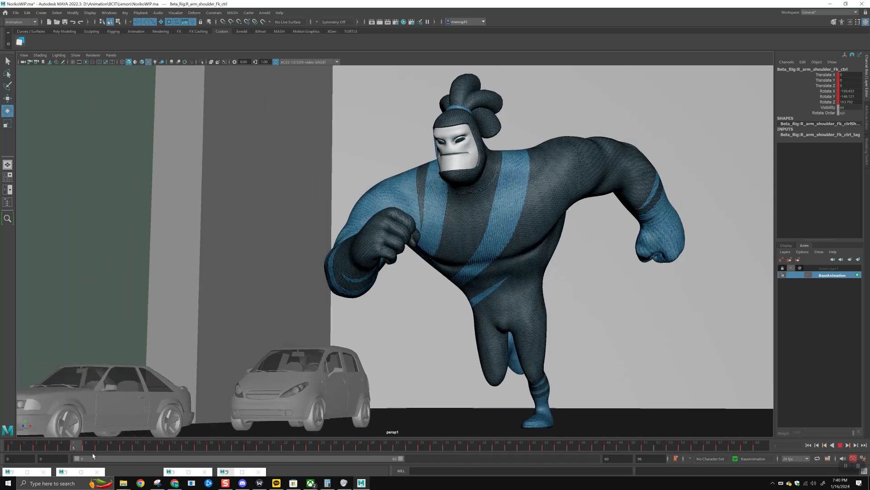
key(alt+v)
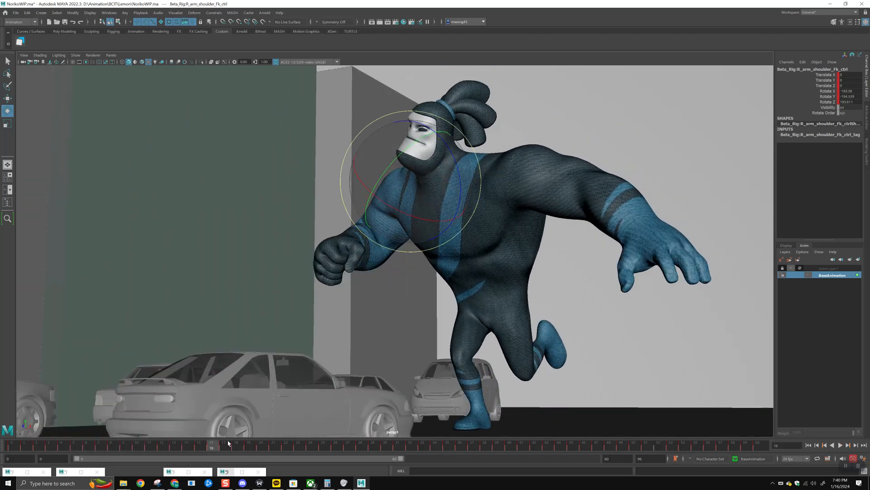
drag(413, 218, 429, 208)
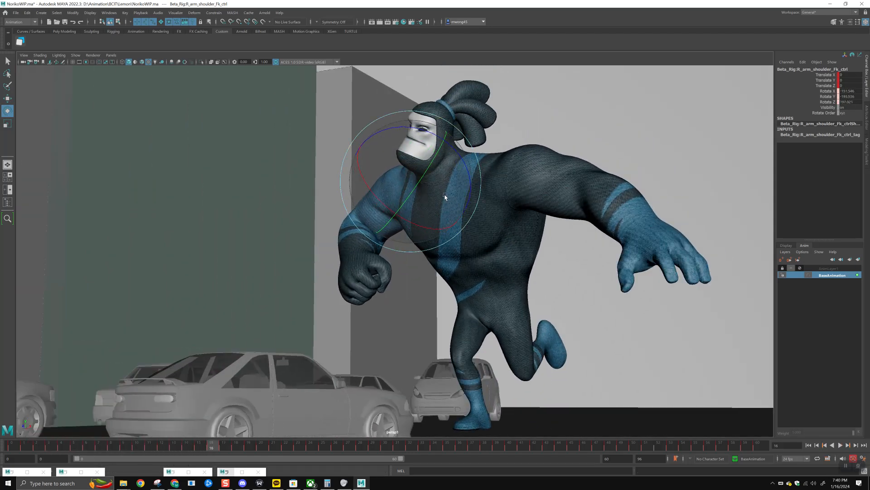
key(alt+v)
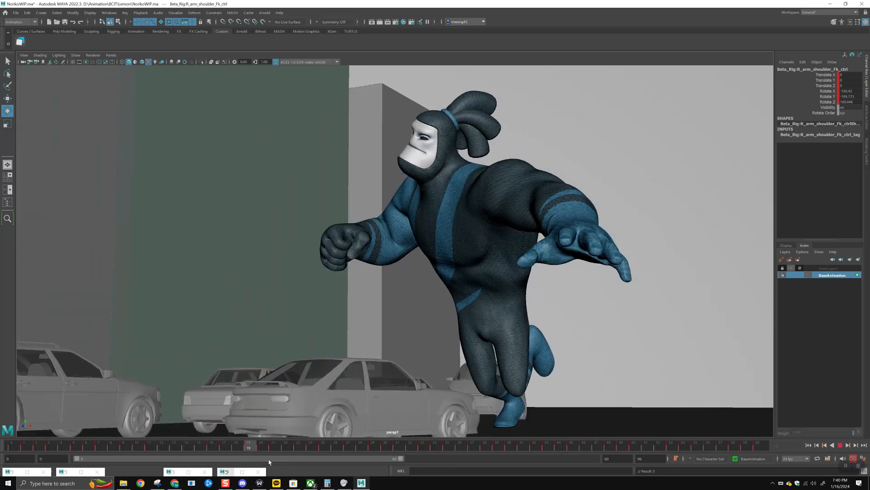
Rotate the right shoulder FK control on frame 22, and play back the right arm's swing
key(alt+v)
drag(431, 178, 456, 186)
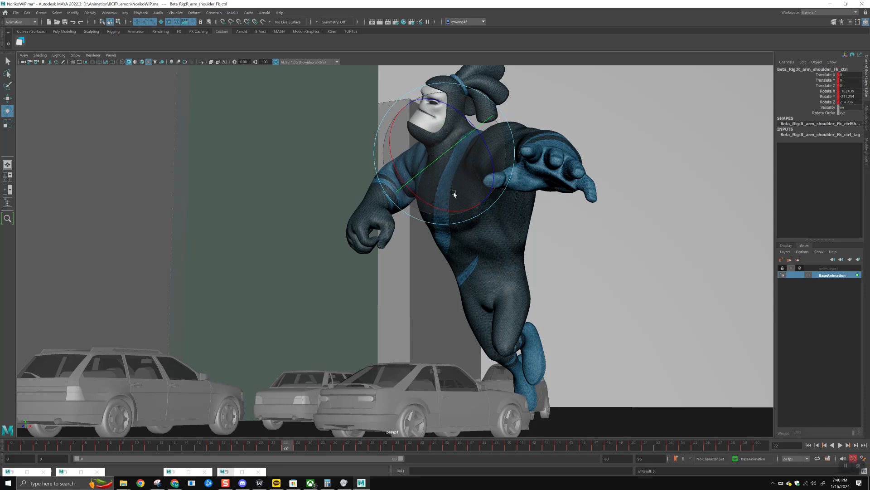
key(alt+v)
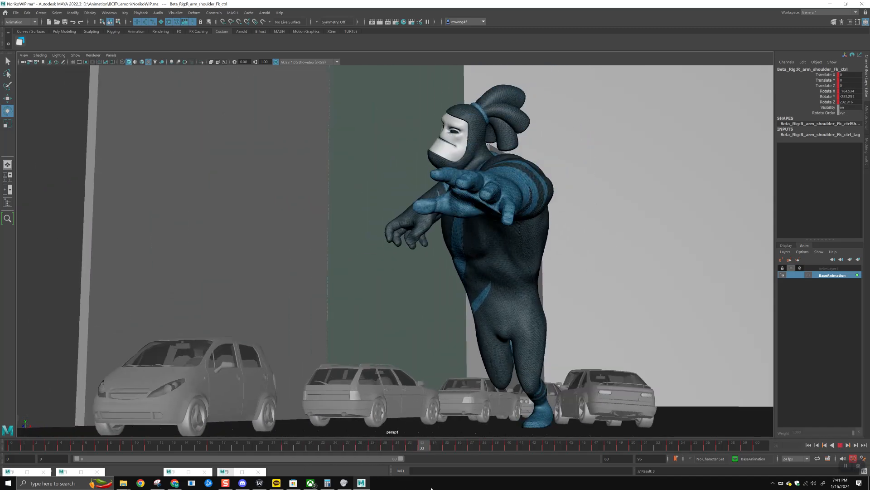
key(Escape)
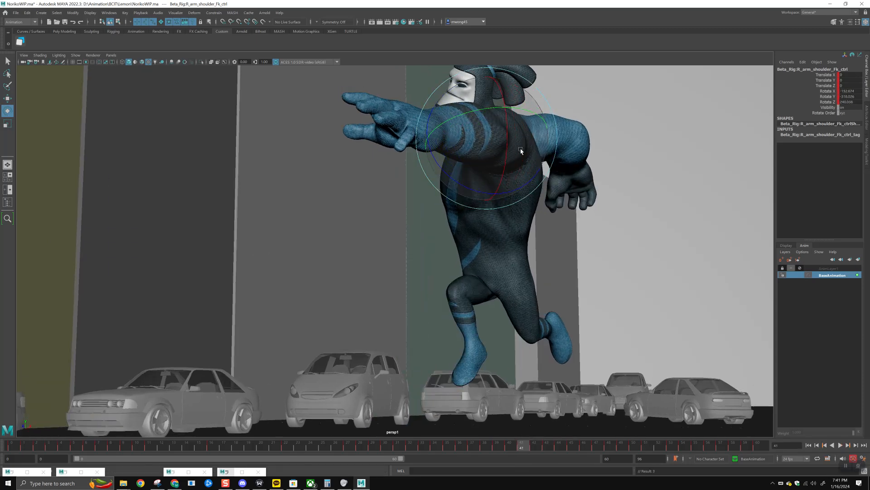
Rotate the right shoulder FK control on frames 46 and 48, replaying the arm swing between the adjustments
drag(513, 445, 443, 446)
key(alt+v)
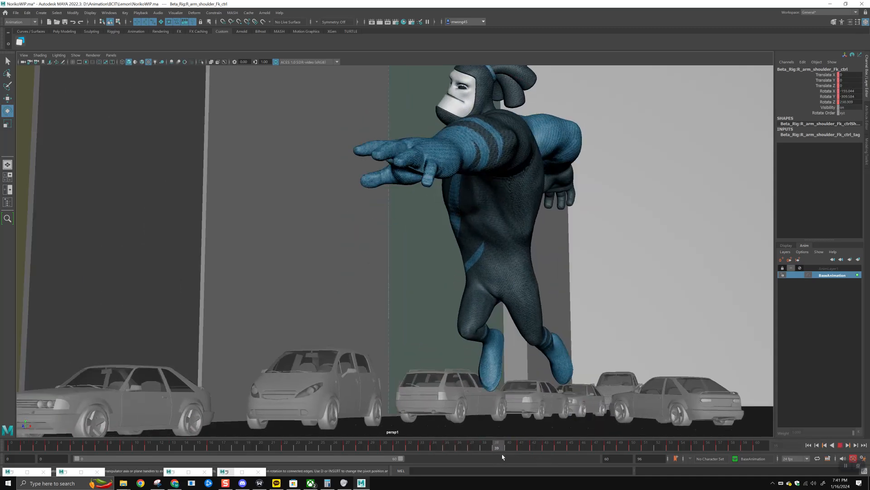
key(Escape)
drag(511, 181, 477, 187)
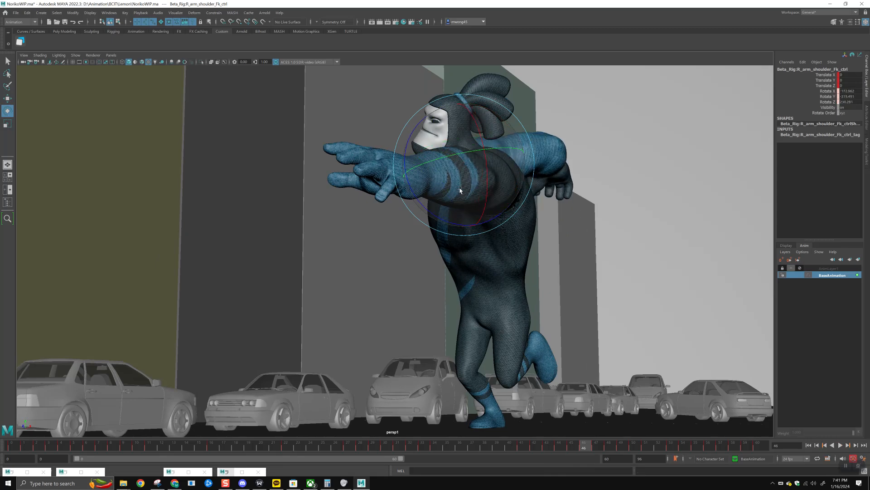
key(alt+v)
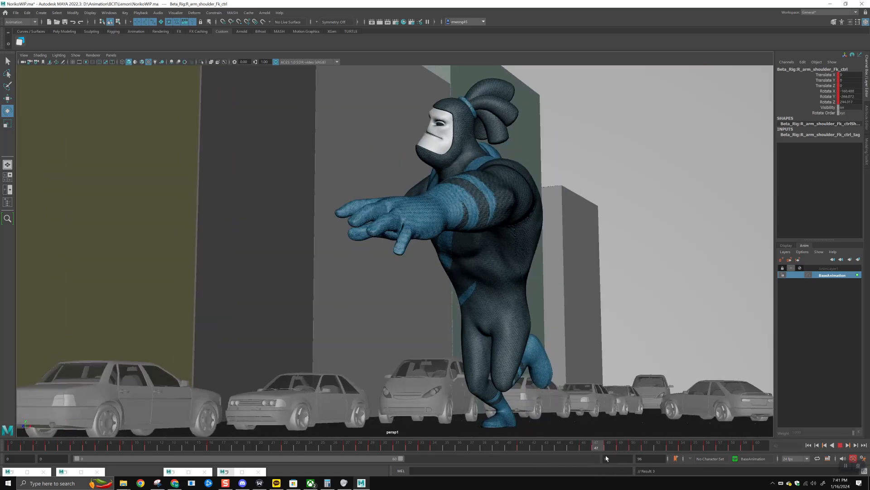
drag(475, 196, 475, 199)
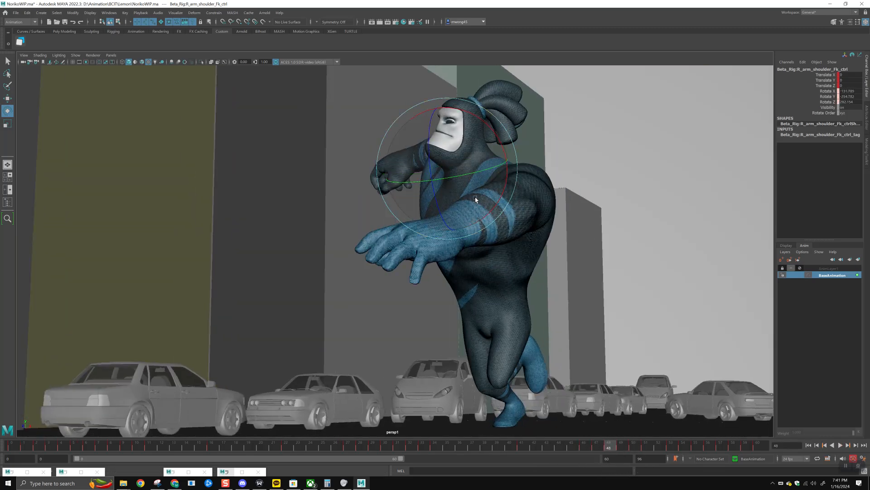
click(600, 447)
key(alt+v)
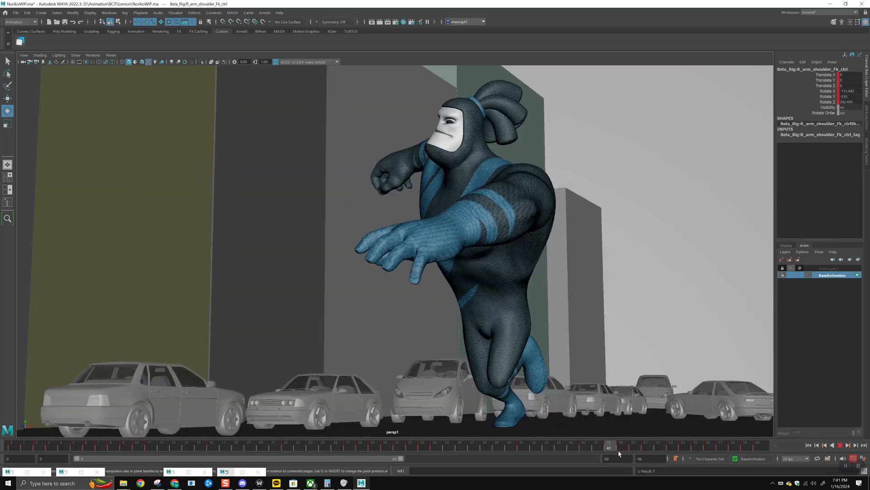
Rotate the right shoulder FK control on frames 49 and 51 to smooth the arm's forward swing
click(621, 450)
drag(483, 192, 473, 208)
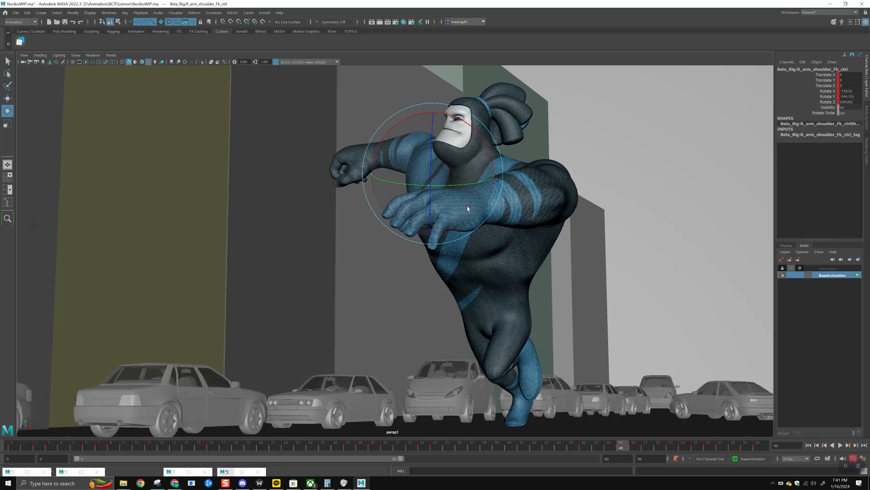
drag(615, 446, 630, 451)
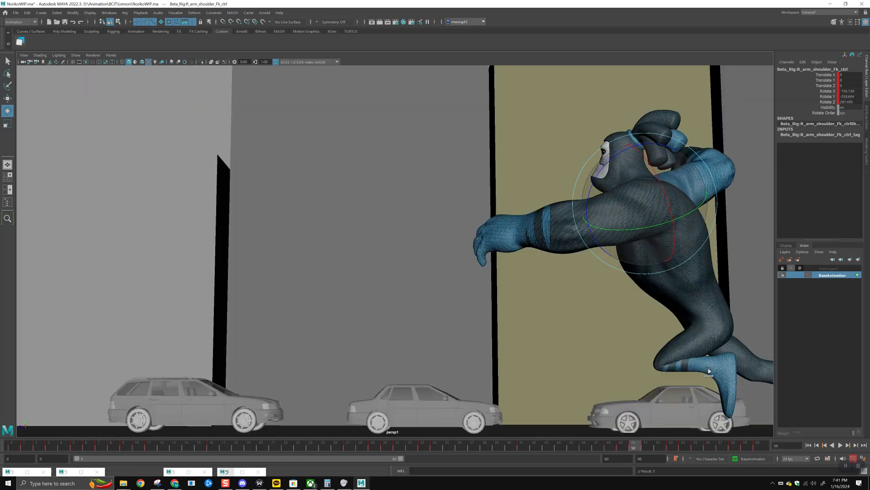
click(646, 449)
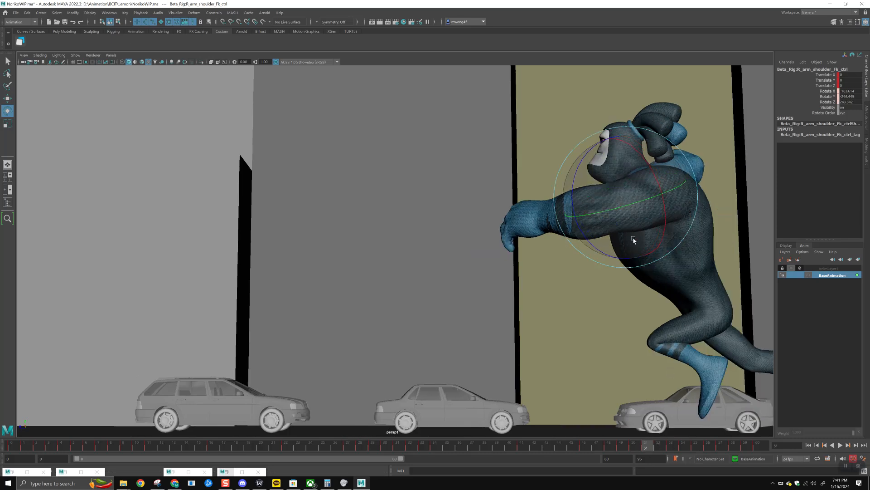
key(alt+v)
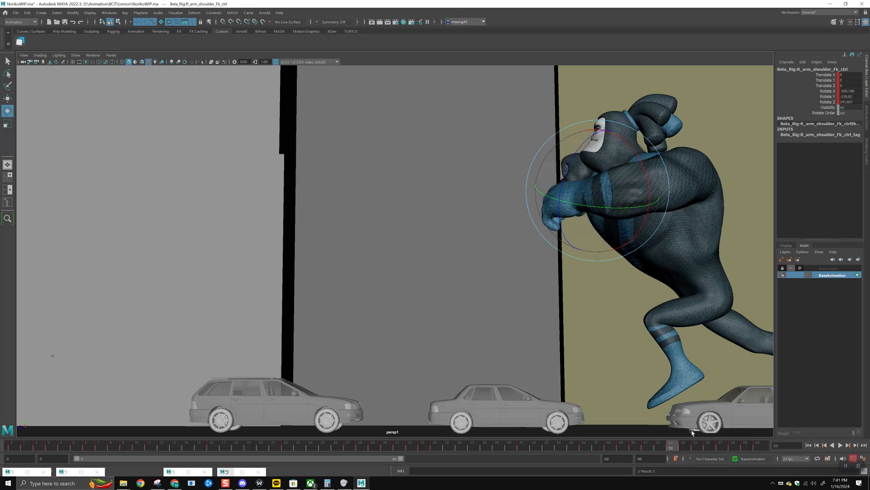
Adjust the right shoulder FK control's rotation on frames 54 and 55, and check the arm pose on frame 56
click(685, 448)
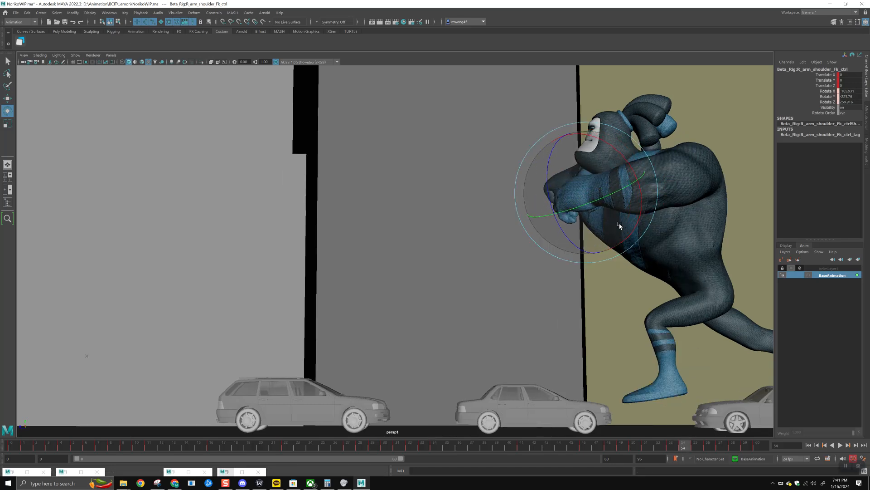
click(696, 445)
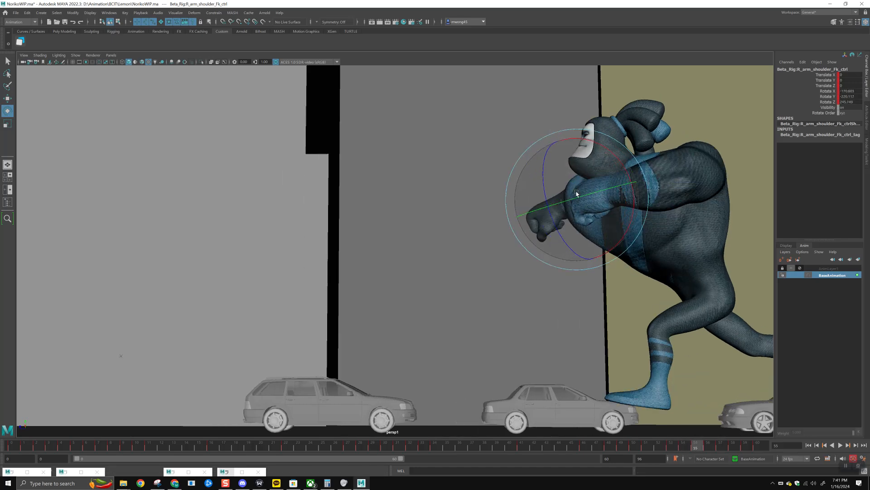
click(705, 448)
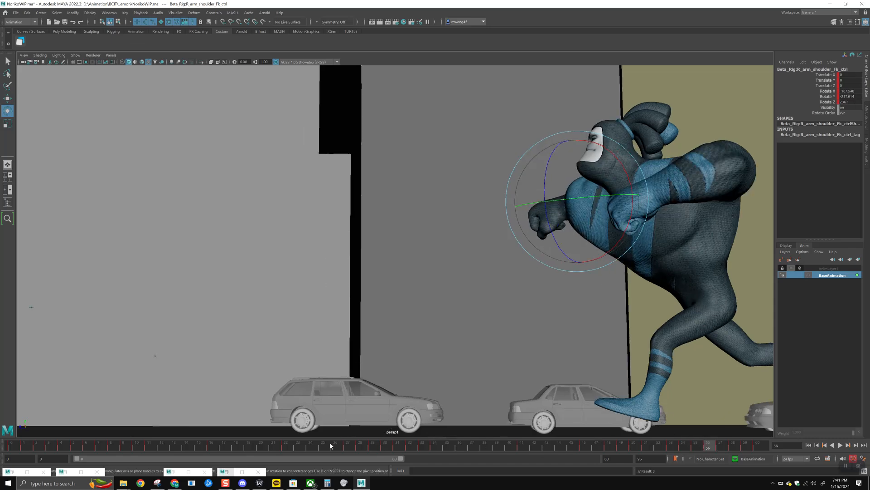
Play back the whole run to review both arm swings
key(alt+v)
click(840, 445)
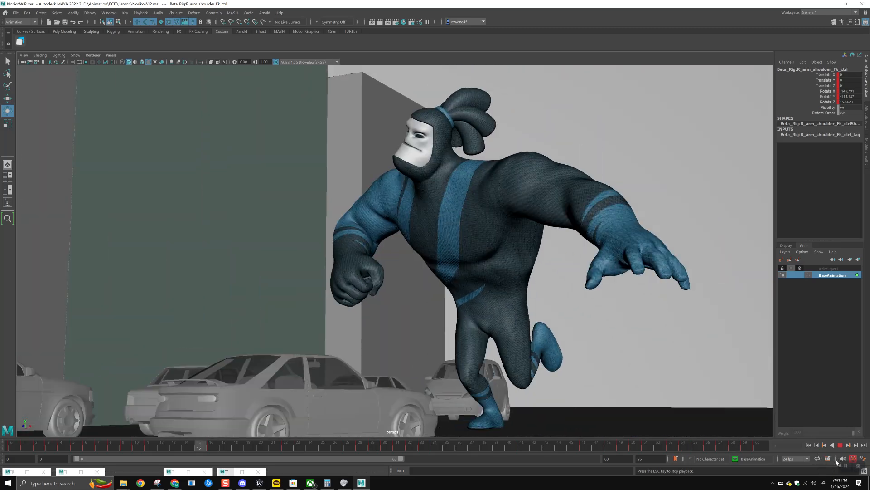
key(Escape)
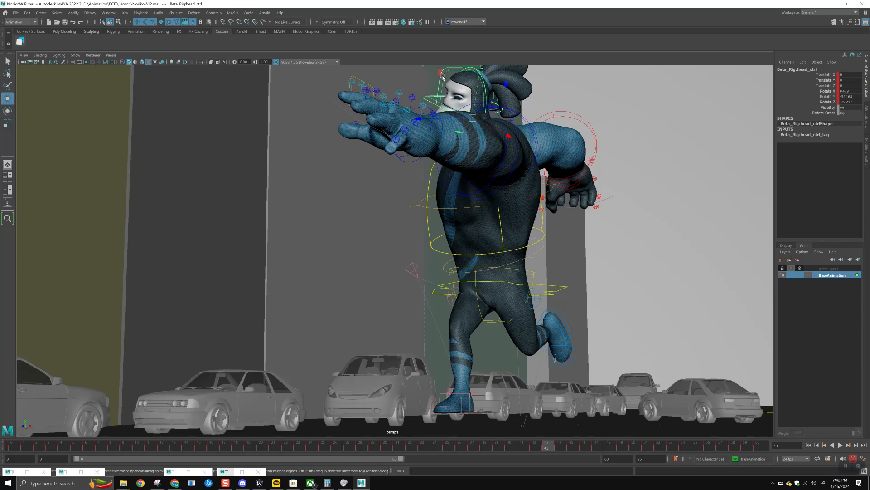
Rotate the head control on frame 0 to tilt the head, and check its motion up to frame 7
drag(421, 449, 15, 445)
key(alt+v)
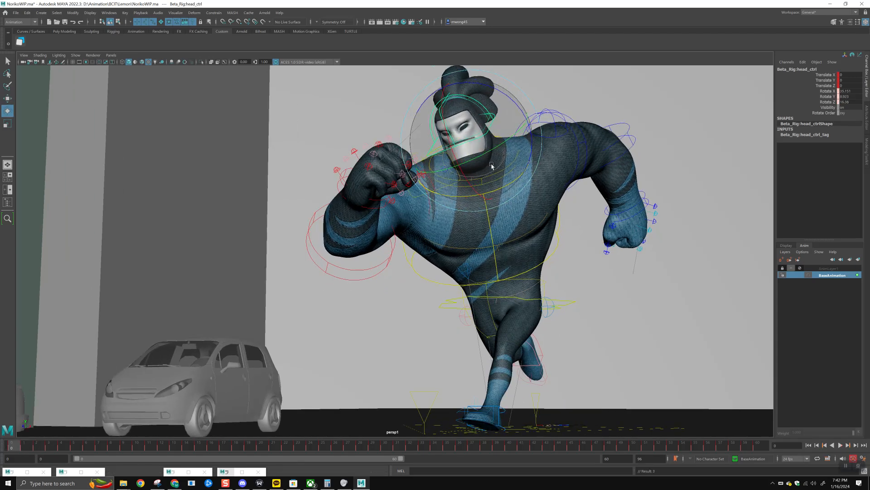
drag(30, 450, 98, 448)
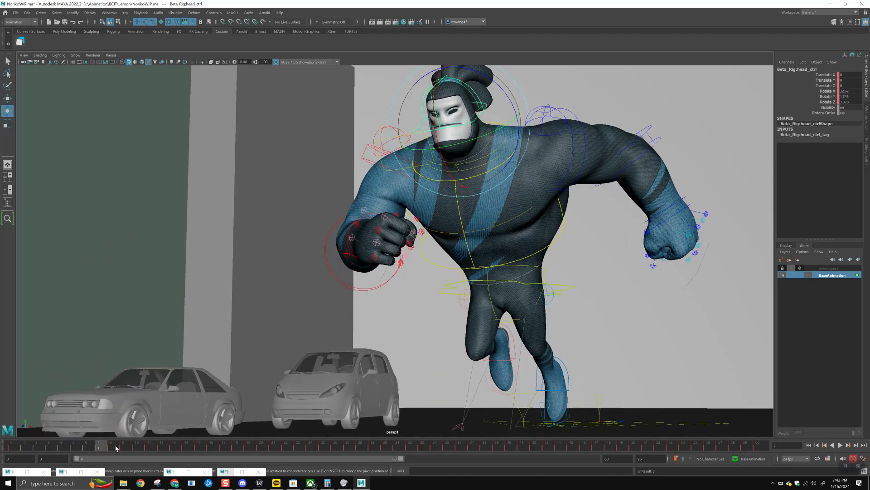
Scrub and play back frames 0 to 11 to examine the head control's motion
click(115, 448)
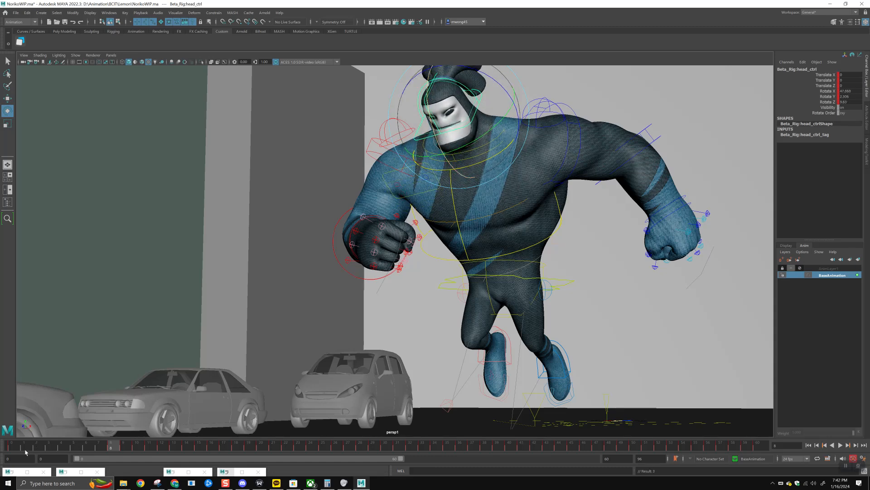
click(28, 451)
key(alt+v)
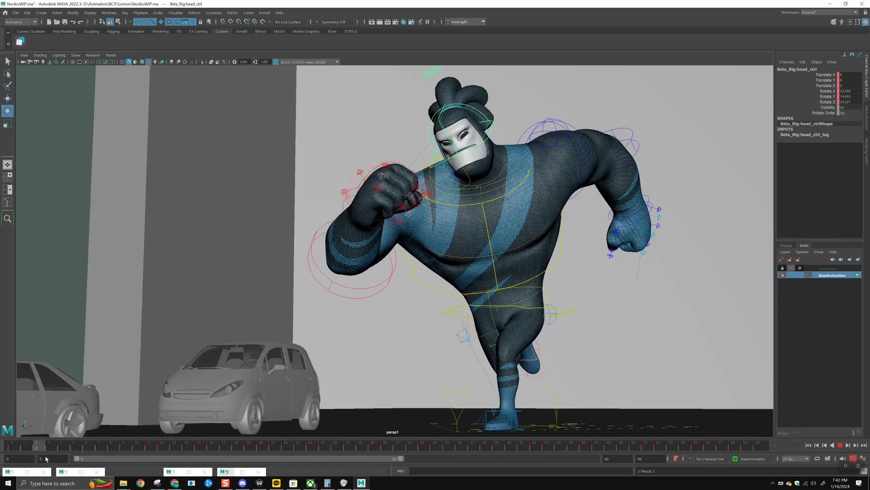
key(alt+v)
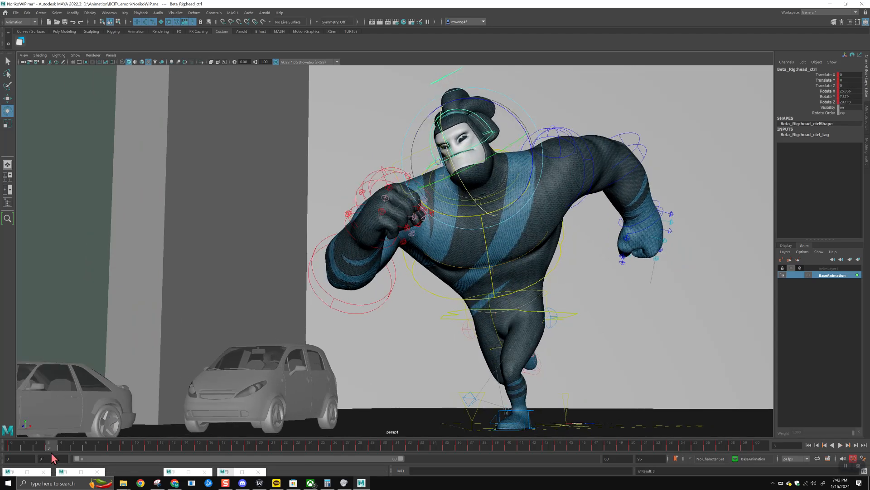
key(alt+shift+v)
key(alt+v)
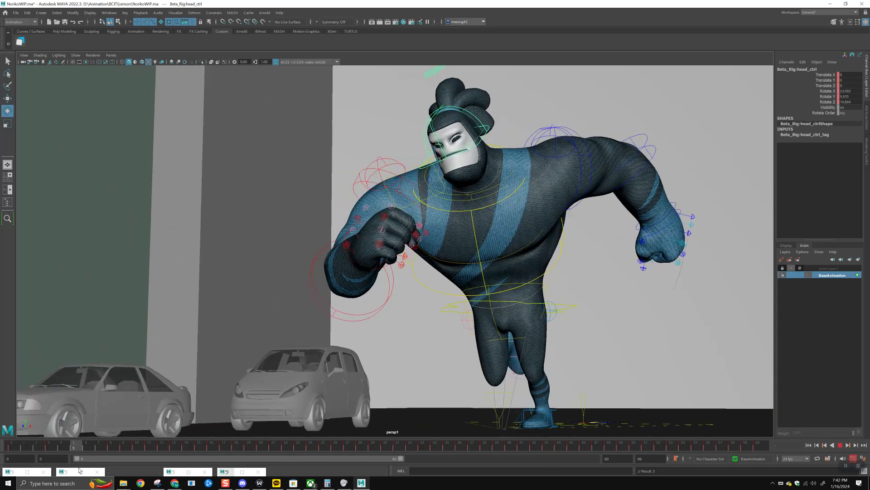
key(alt+shift+v)
key(alt+shift+v)
drag(56, 484, 86, 473)
key(w)
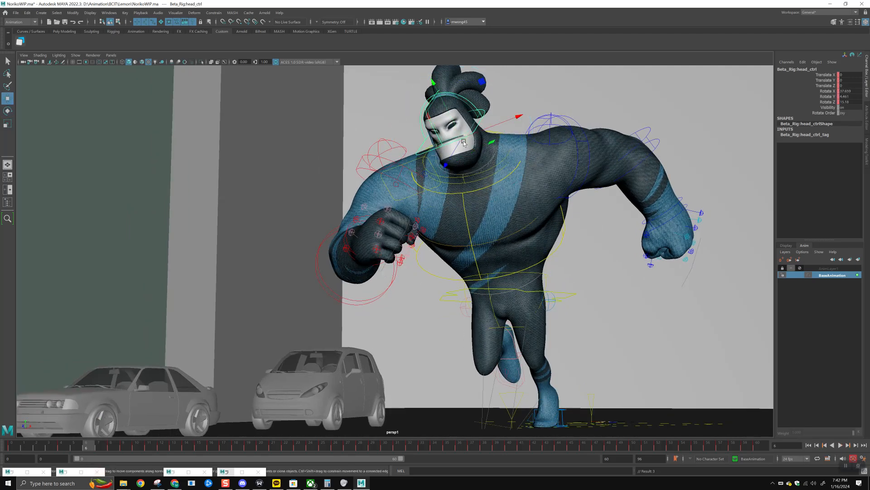
key(alt+v)
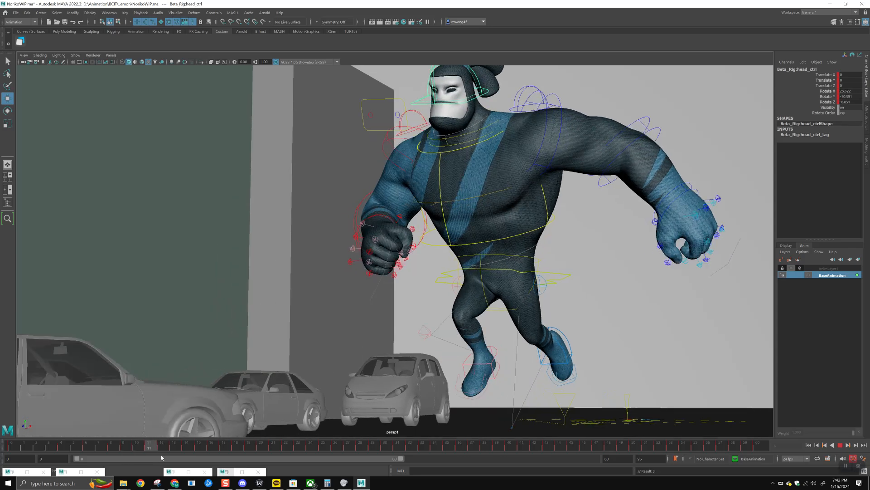
key(alt+v)
Rotate the head control on frame 15 to turn the face toward the camera, and key its rotation
key(e)
drag(487, 168, 433, 122)
shift+drag(174, 447, 199, 453)
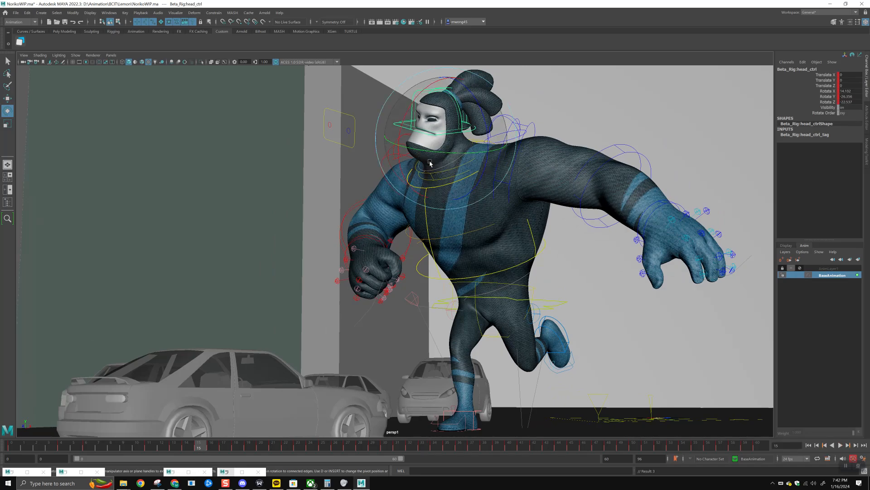
key(shift+e)
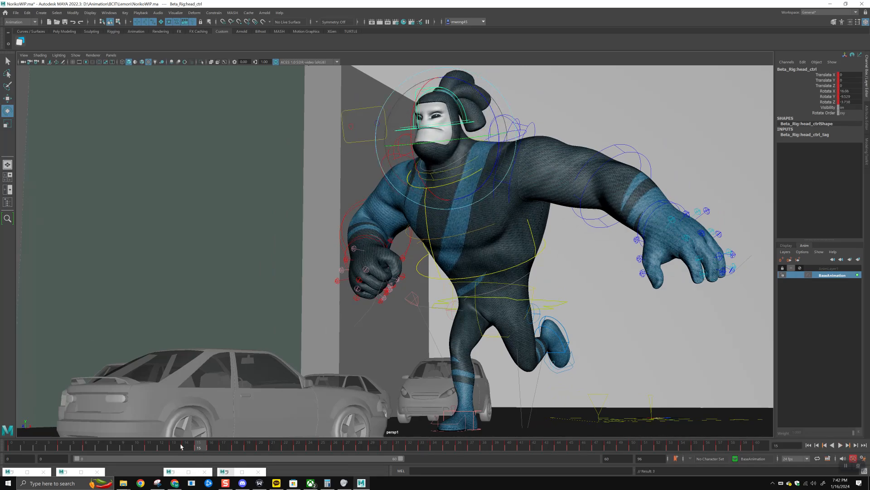
Rotate the head control on frame 19 to lower the face, and check the motion from frame 18 to 21
key(alt+v)
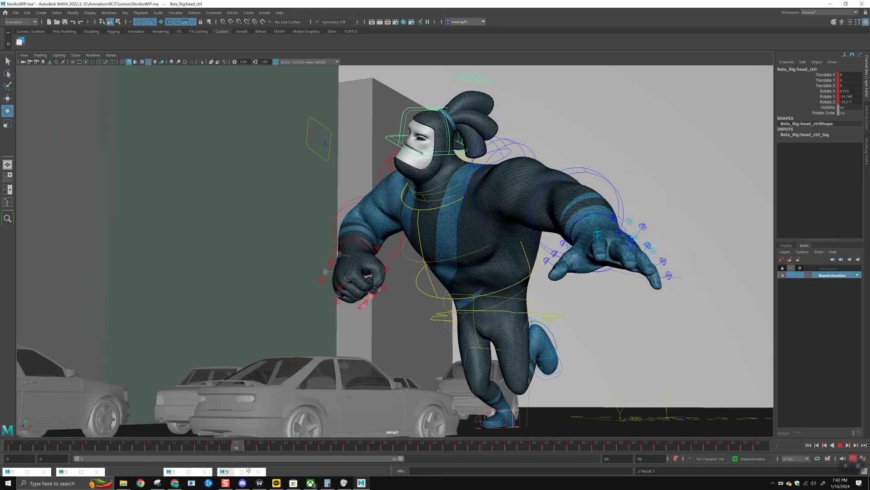
key(alt+v)
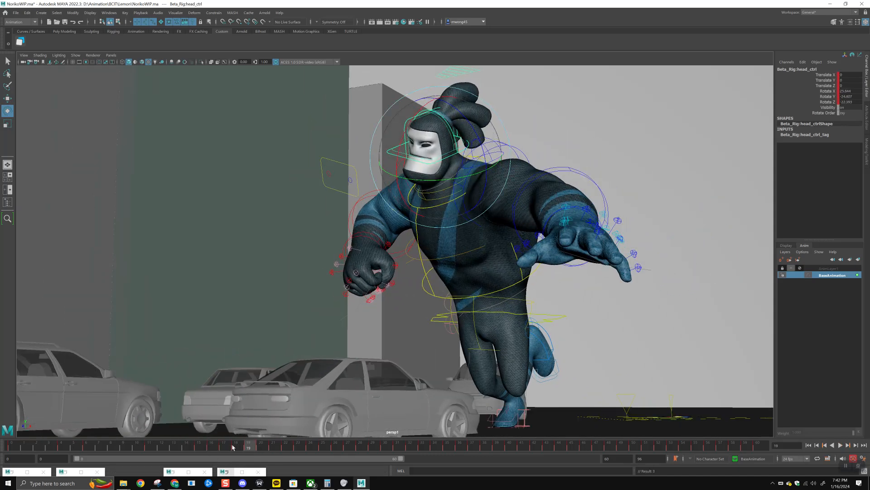
drag(236, 446, 224, 447)
key(alt+v)
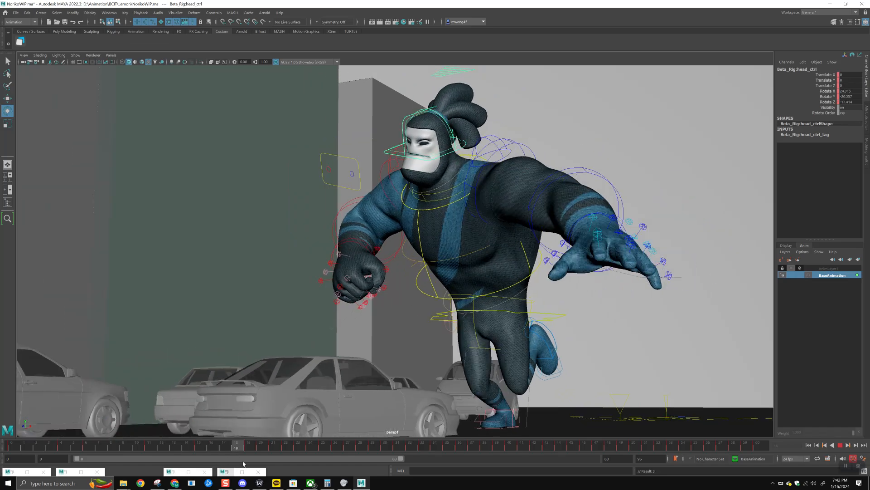
key(alt+v)
click(266, 442)
key(alt+v)
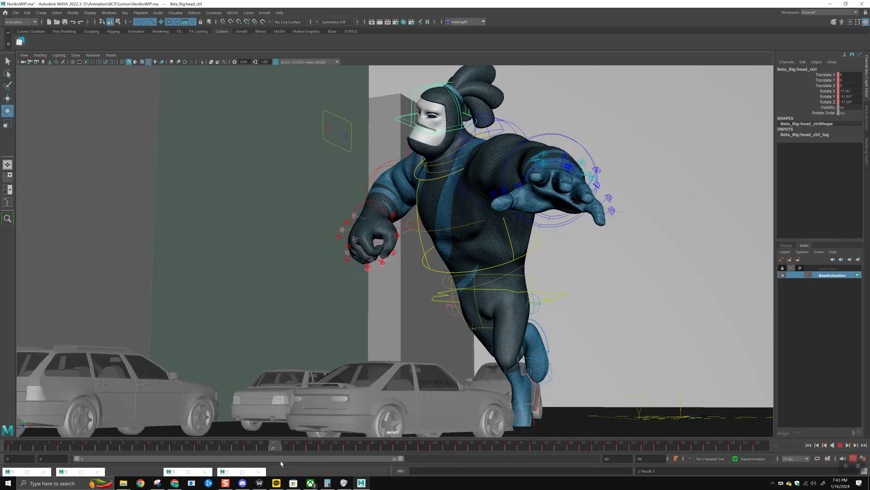
Rotate the head control on frame 21 to tilt the head down, and check the motion up to frame 23
drag(304, 448, 288, 454)
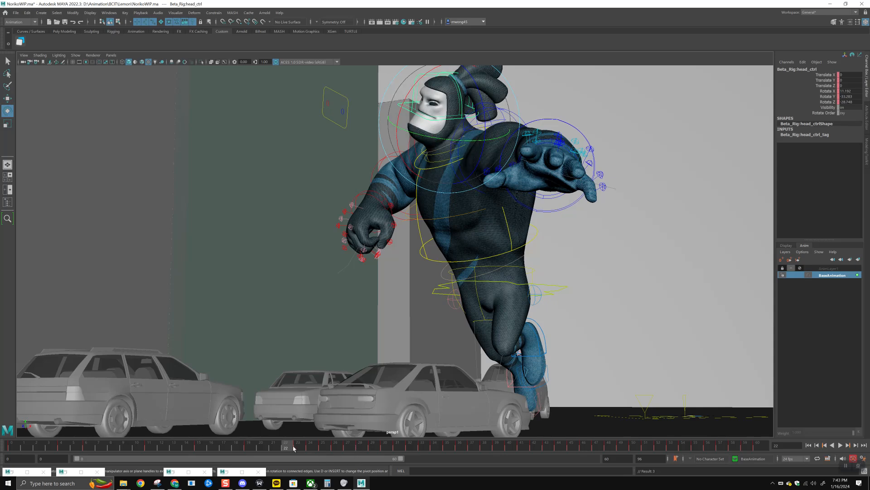
key(alt+v)
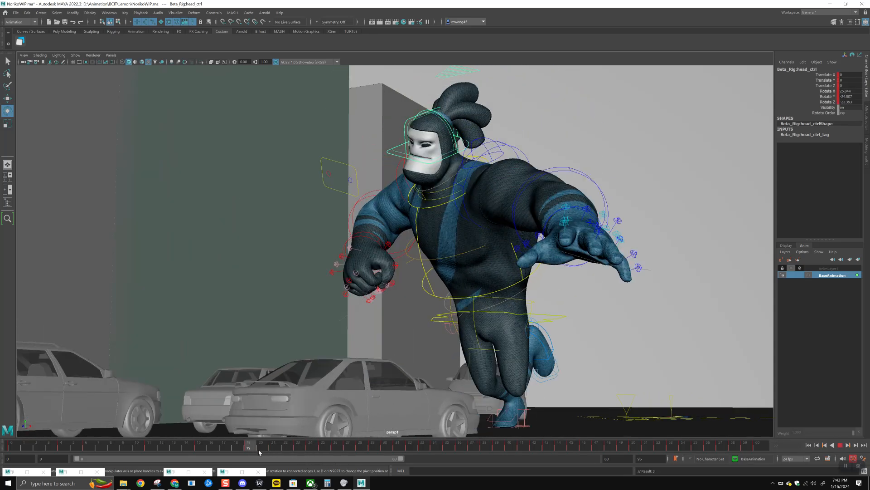
key(alt+v)
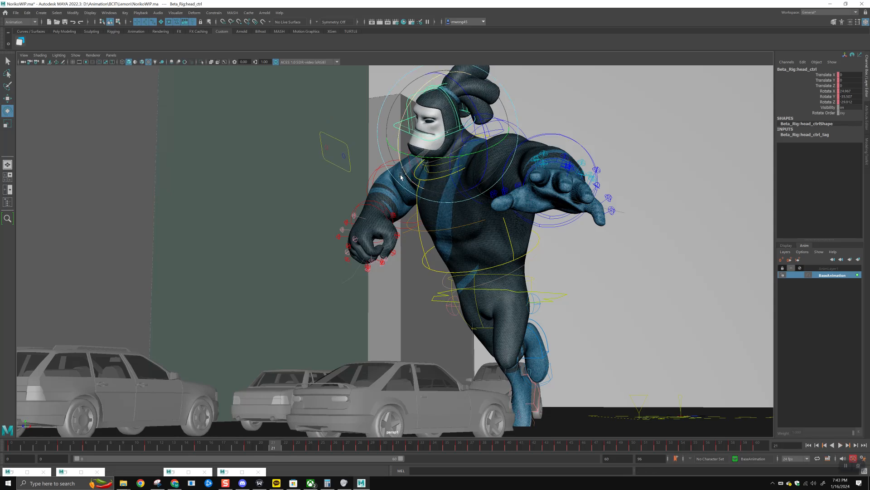
key(alt+v)
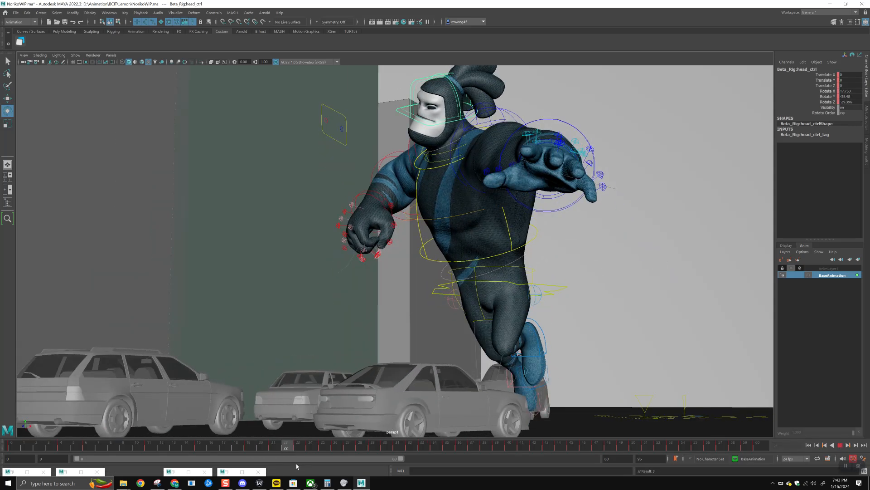
key(alt+v)
click(298, 446)
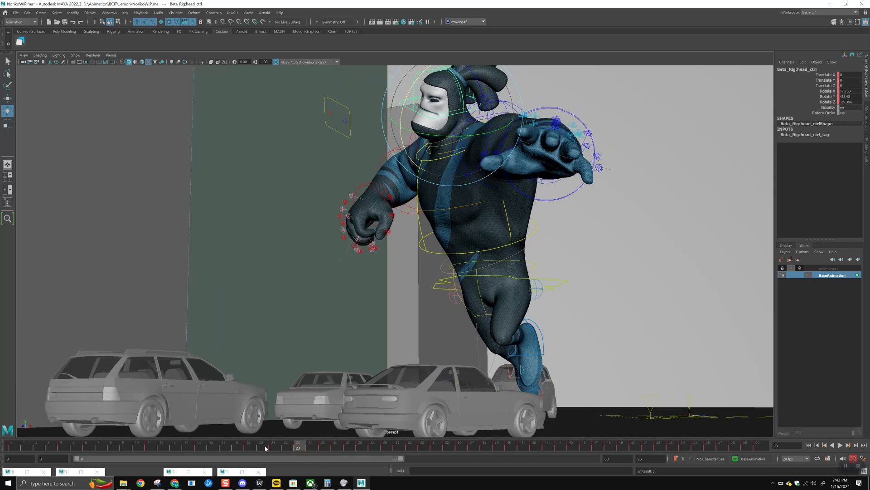
Adjust the head control's rotation around frame 35, and check the motion up to frame 38
key(alt+v)
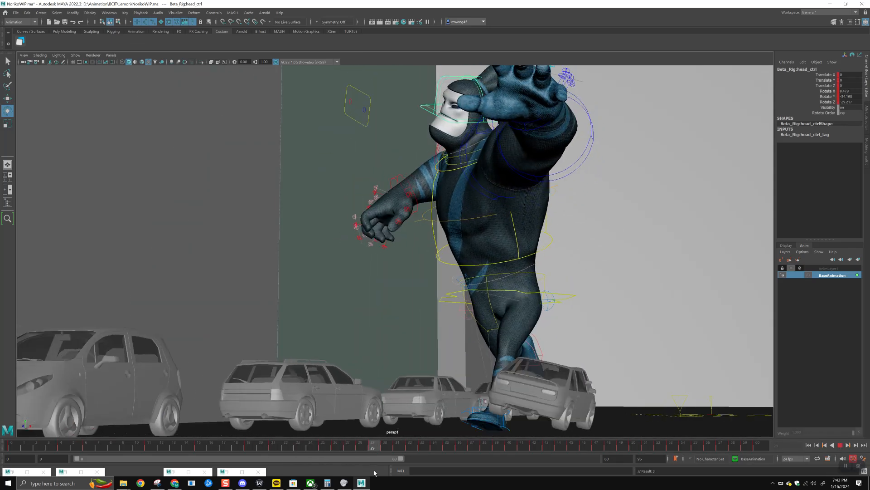
key(alt+v)
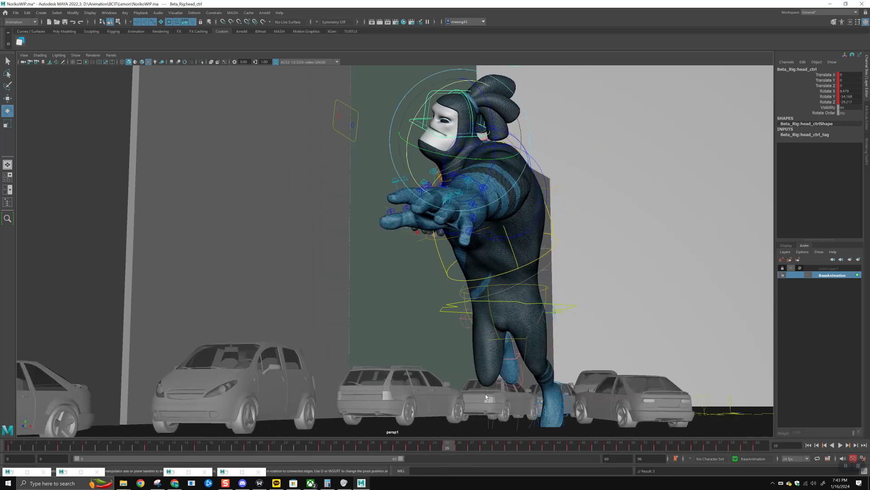
drag(419, 177, 414, 182)
shift+drag(437, 447, 420, 452)
key(alt+v)
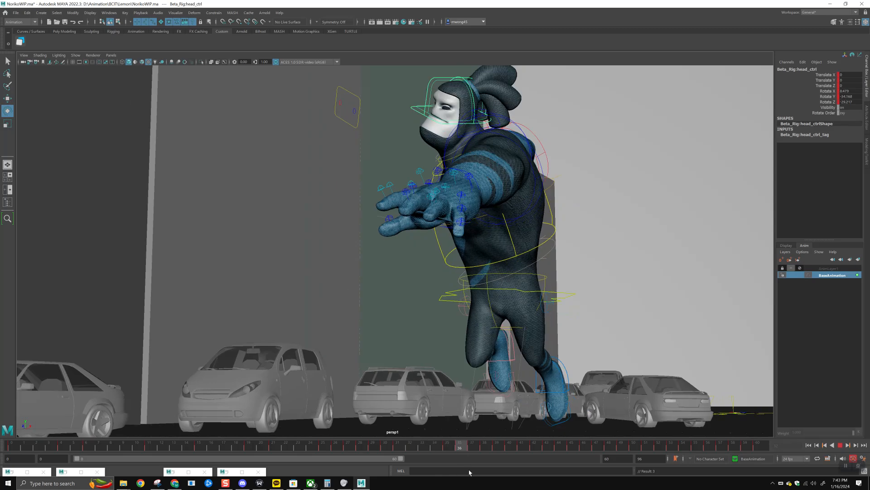
key(alt+v)
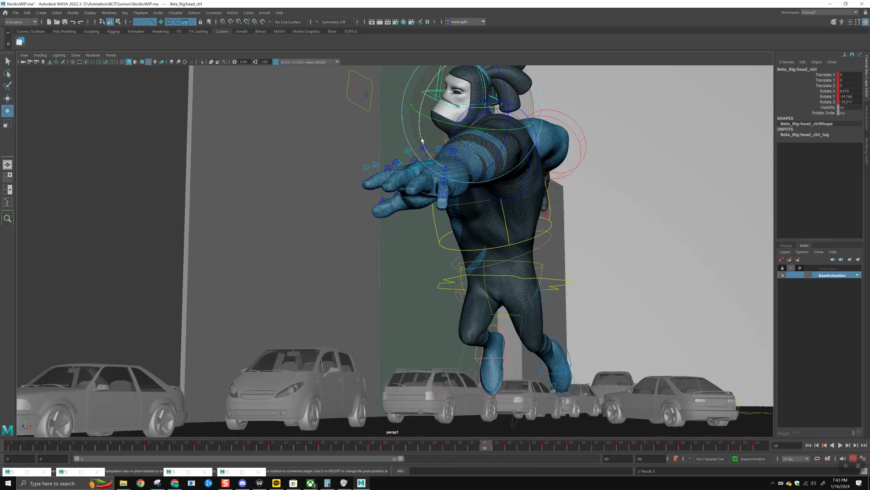
Rotate the head control on frame 46 to tip the face downward behind the outstretched arm
key(alt+comma)
key(alt+comma)
key(alt+v)
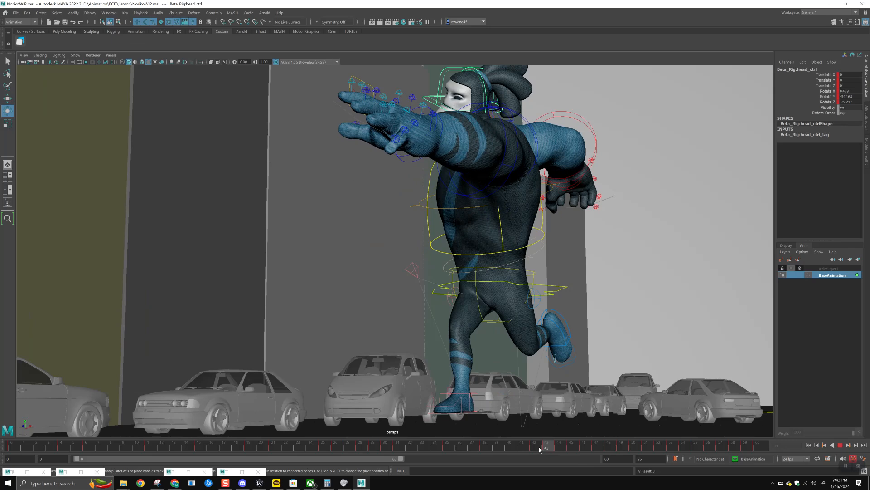
click(592, 443)
drag(433, 127, 415, 135)
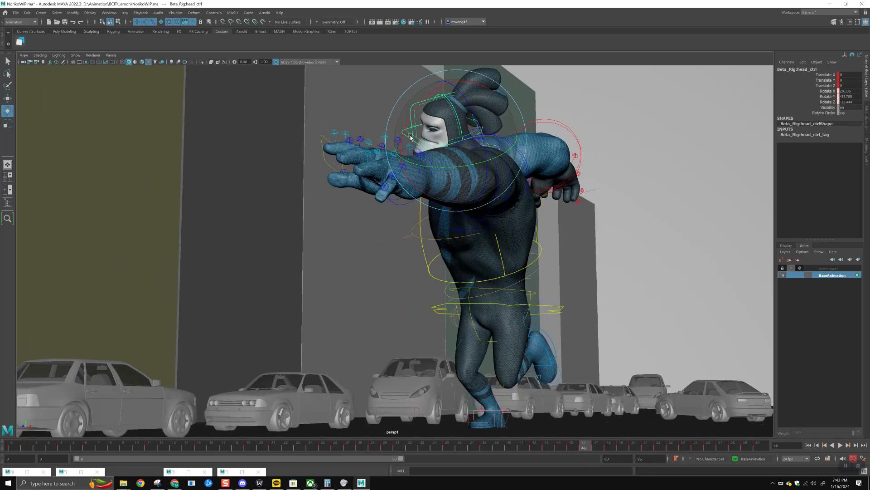
Play through to frame 49 and rotate the head control there to tilt the head
drag(582, 448, 520, 444)
key(alt+v)
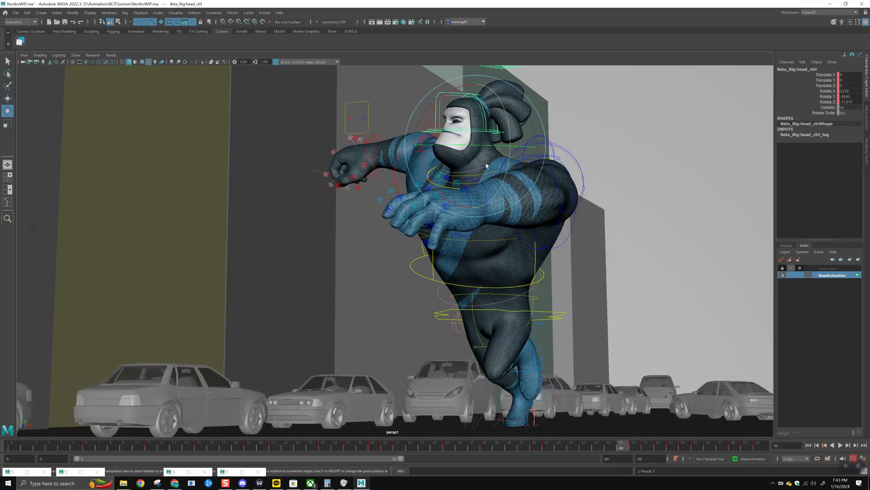
drag(486, 165, 469, 187)
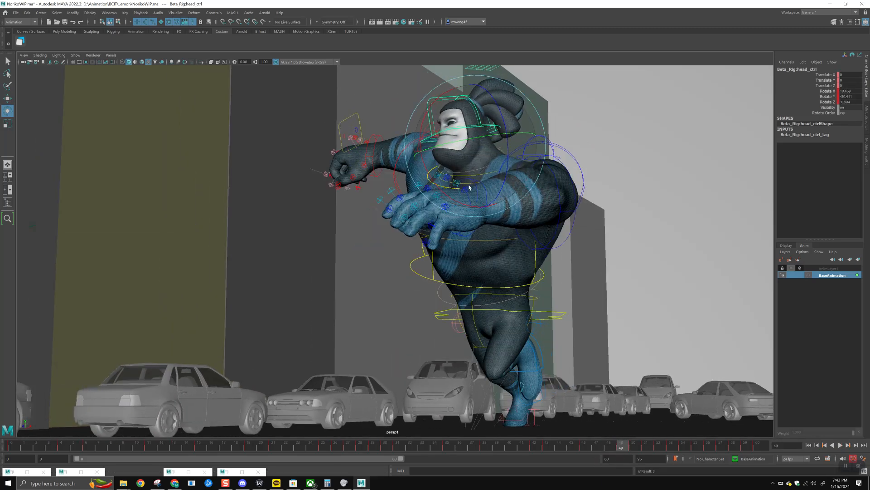
Play back the whole run to review the head motion, and deselect the head control
key(alt+v)
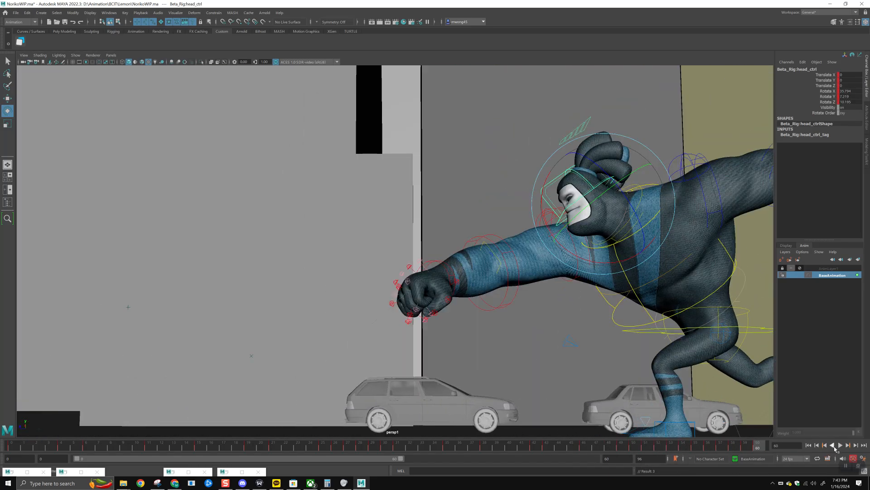
click(840, 446)
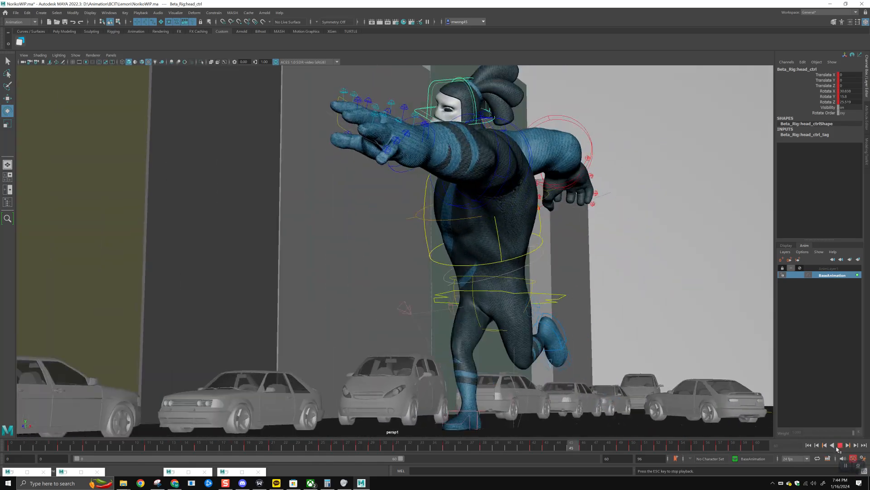
click(840, 445)
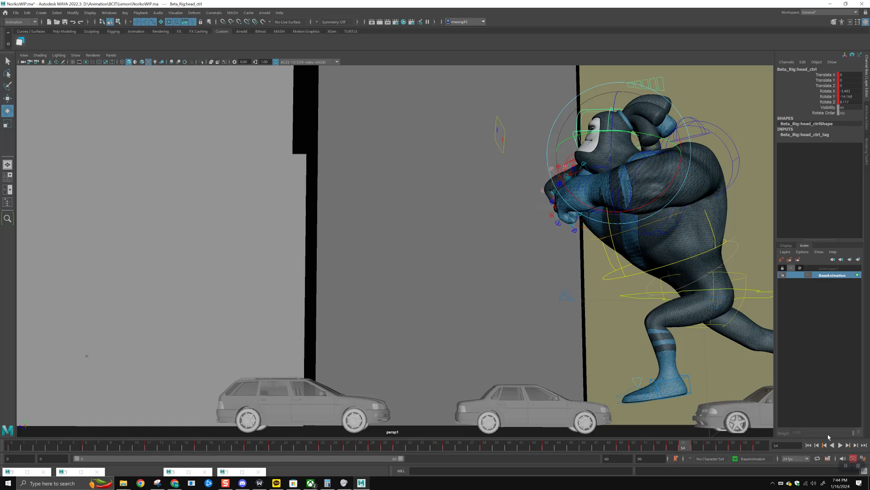
click(470, 272)
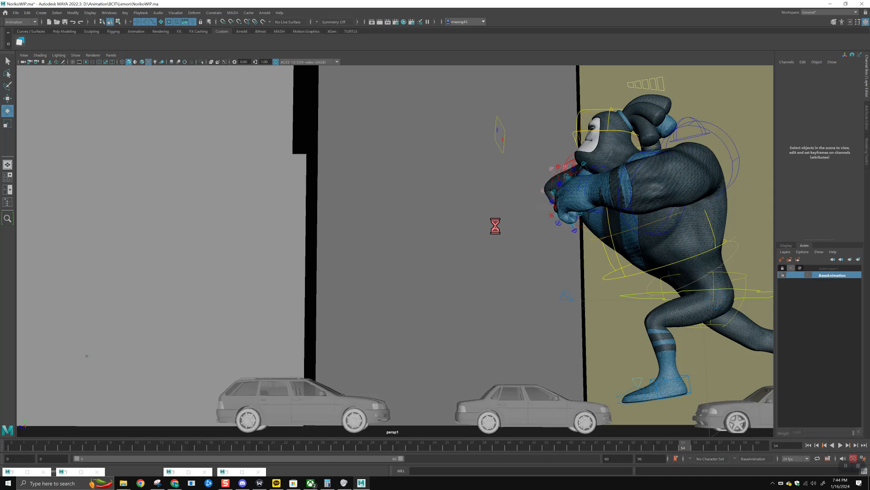